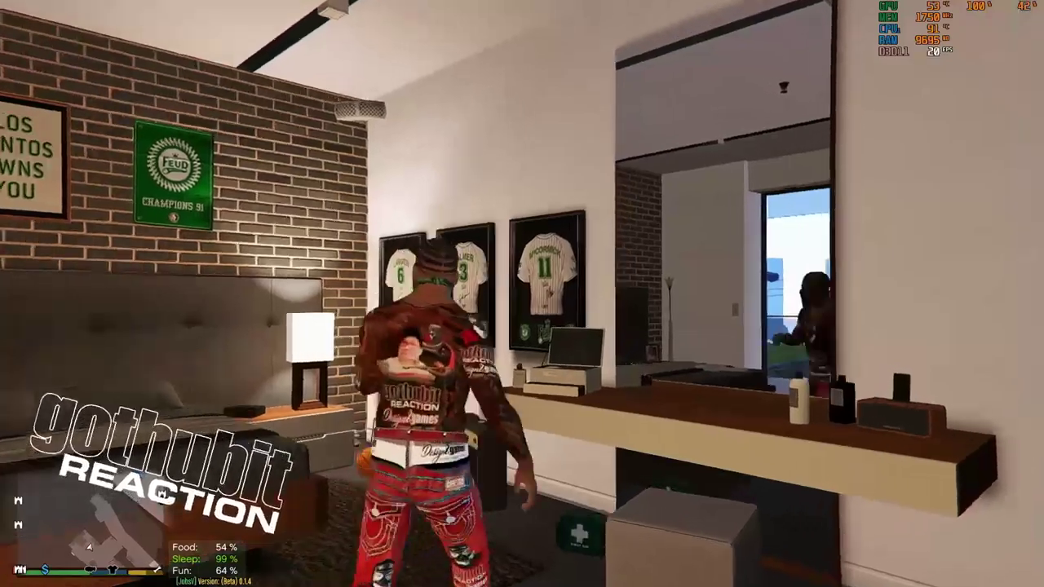
pyautogui.press('Up')
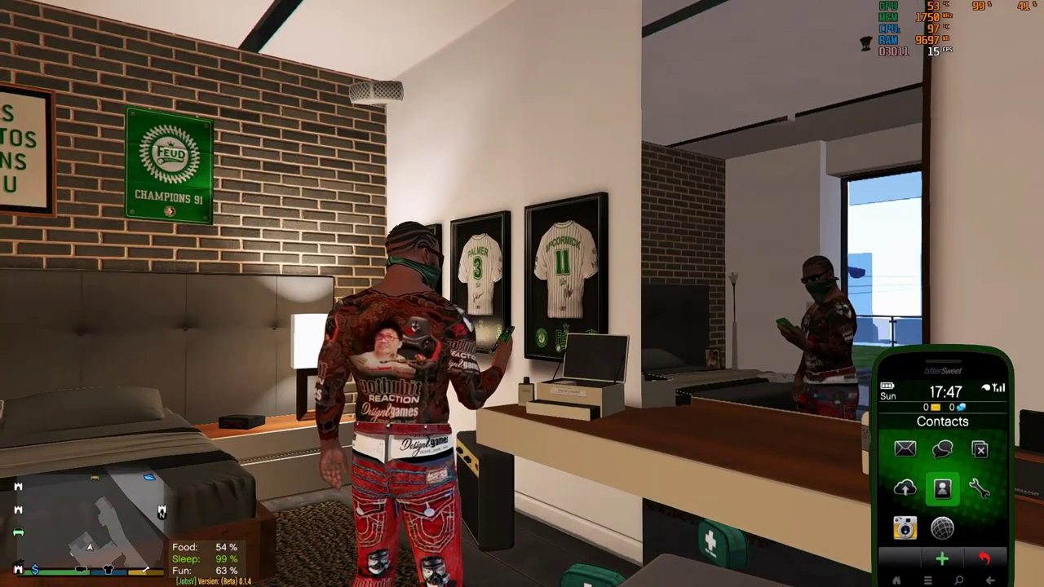
pyautogui.press('s')
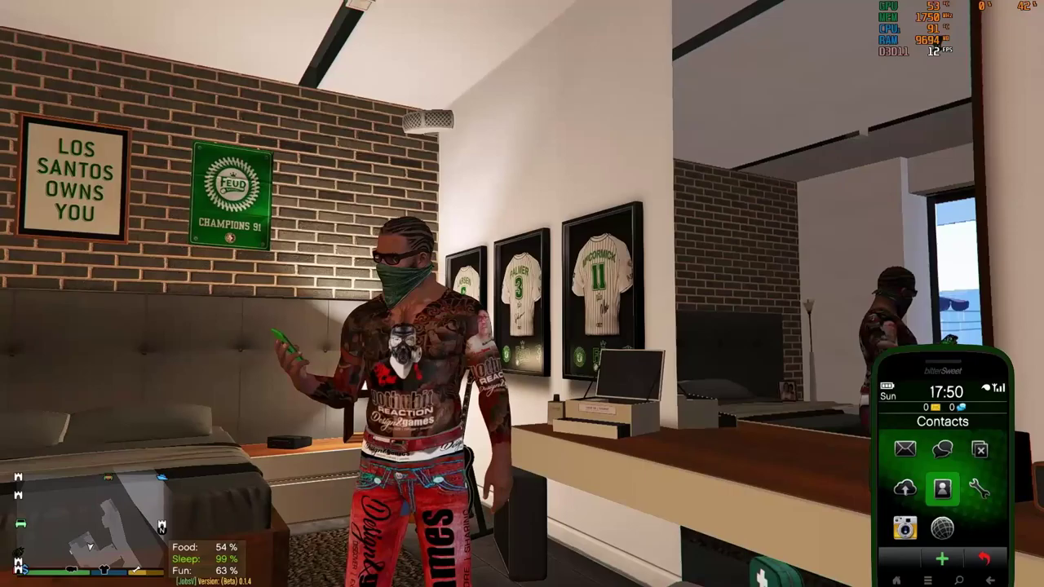
pyautogui.press('Return')
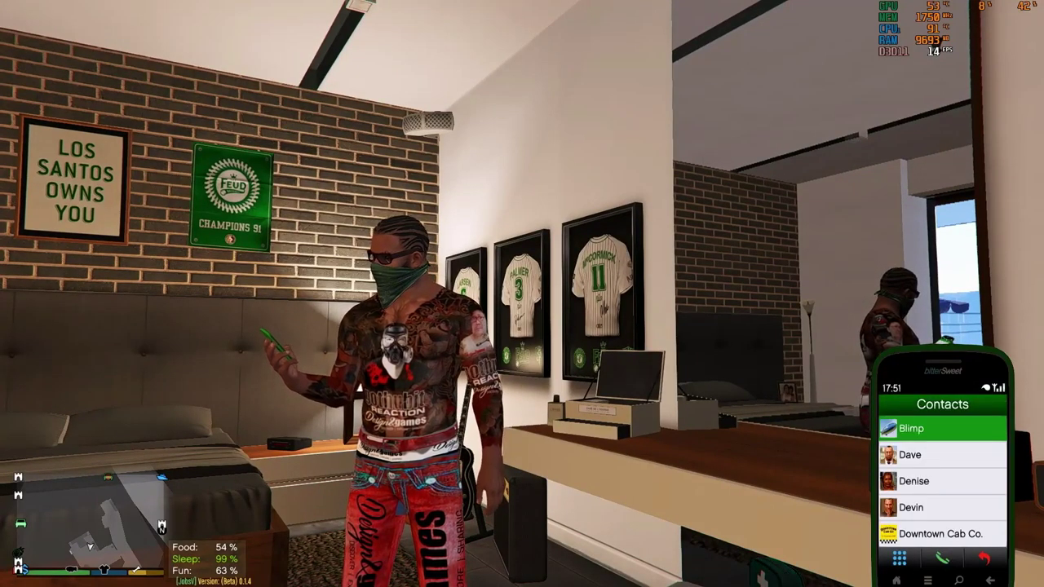
pyautogui.press('Up')
pyautogui.press('Down')
pyautogui.press('Up')
pyautogui.press('Up')
pyautogui.press('Up')
pyautogui.press('Up')
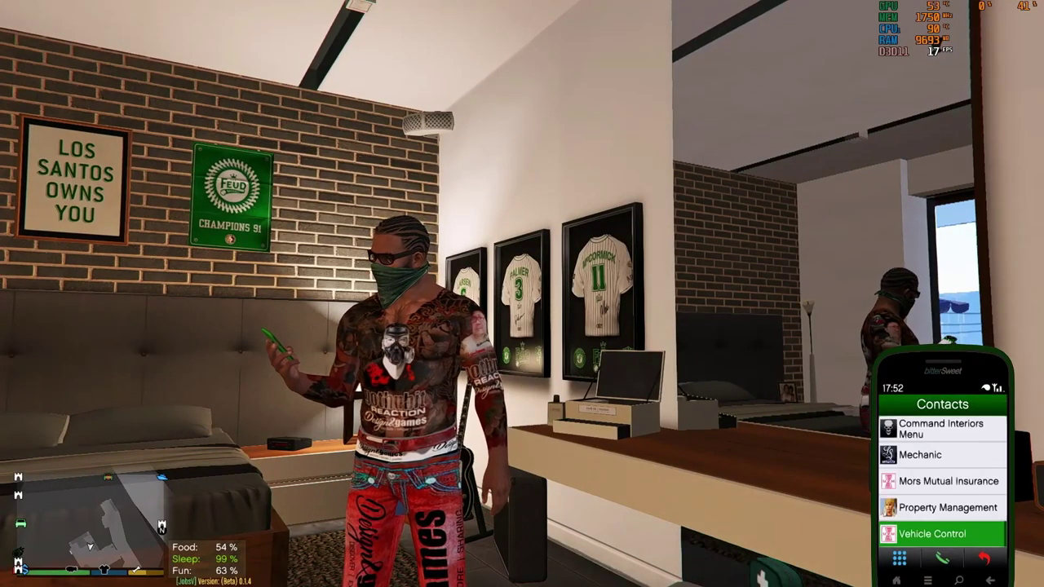
pyautogui.press('Return')
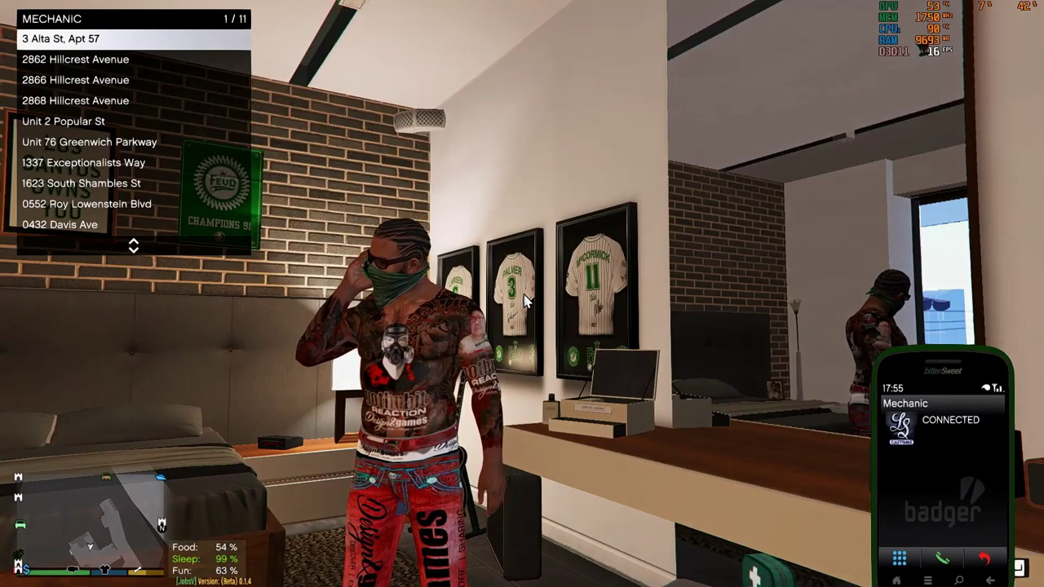
pyautogui.press('BackSpace')
pyautogui.press('BackSpace')
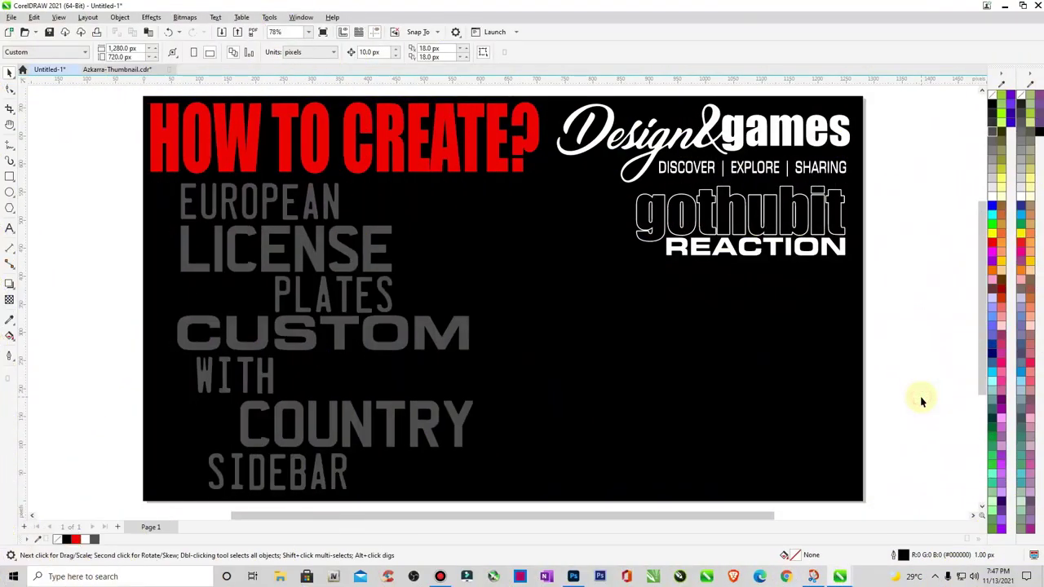
# Preview the thumbnail page full screen and return to the drawing
pyautogui.press('F9')
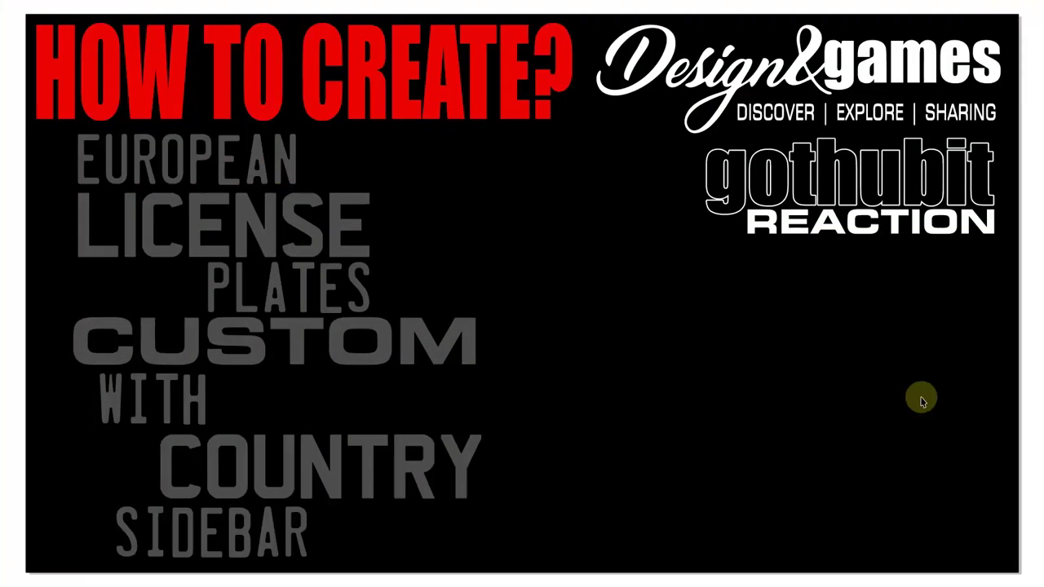
pyautogui.press('Escape')
# Round all four corners of the 20 × 4 inch plate rectangle
pyautogui.scroll(-5, 887, 317)
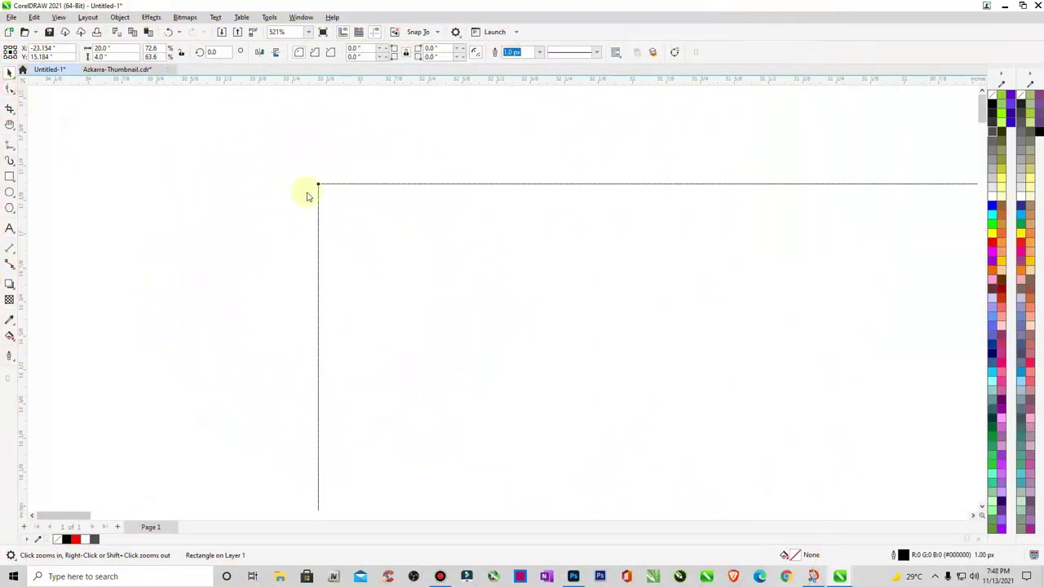
pyautogui.press('F10')
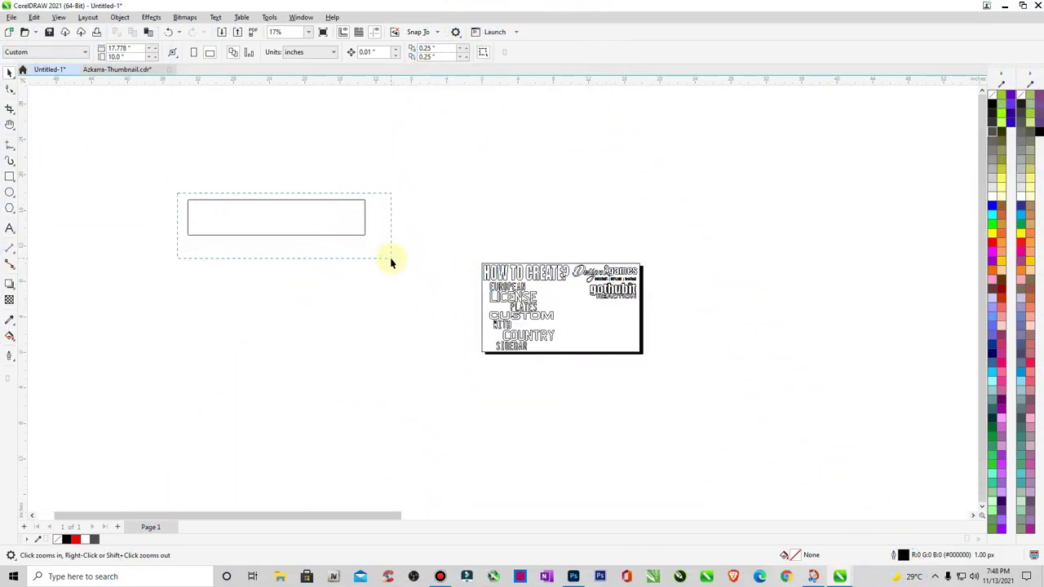
pyautogui.moveTo(391, 262); pyautogui.dragTo(390, 261)
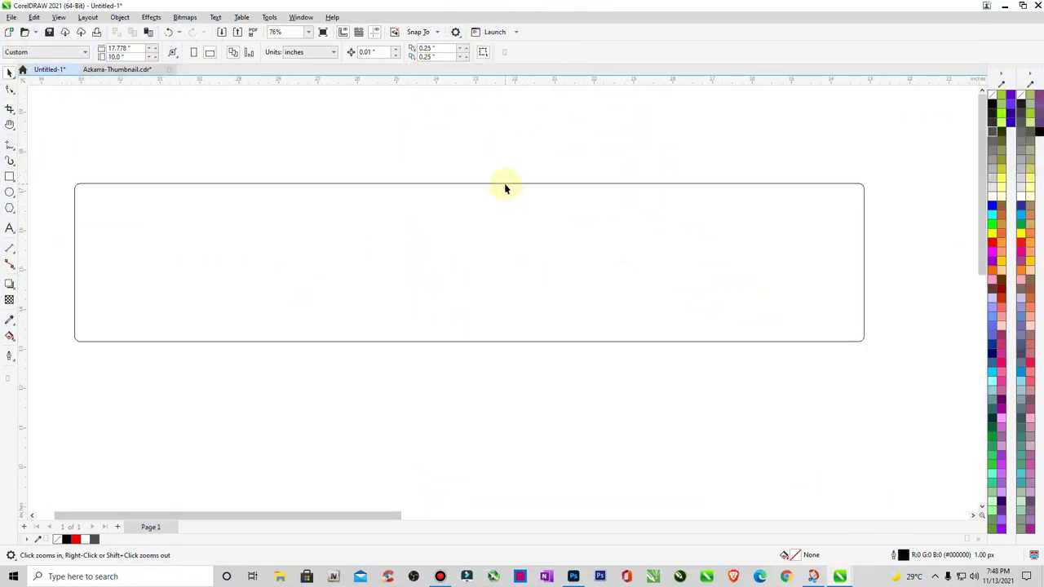
pyautogui.press('space')
pyautogui.press('F10')
pyautogui.moveTo(133, 159); pyautogui.dragTo(151, 159)
pyautogui.click(10, 73)
pyautogui.click(75, 146)
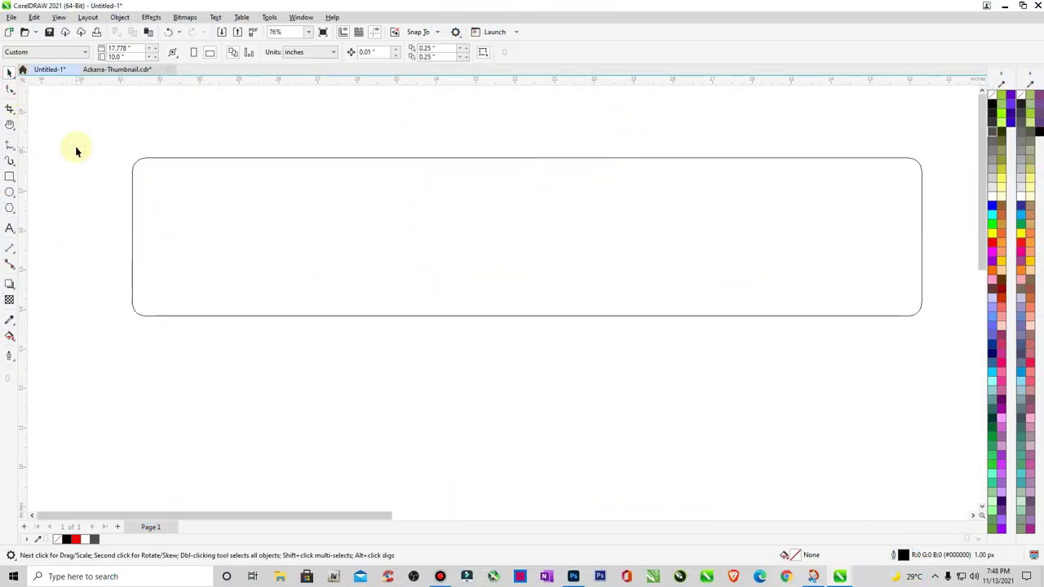
# Set the horizontal and vertical duplicate distances to 0.0 inches and save the drawing as Tutorial Euro Plate.cdr
pyautogui.doubleClick(432, 47)
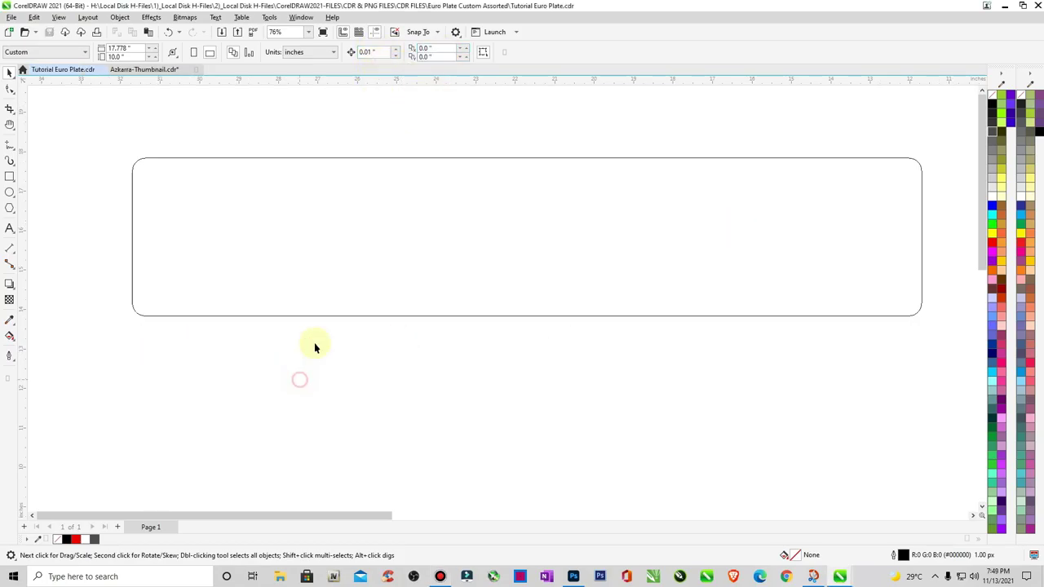
# Add an inward contour with an offset of about 0.126 inches to the rounded plate rectangle
pyautogui.click(186, 160)
pyautogui.click(10, 284)
pyautogui.click(37, 294)
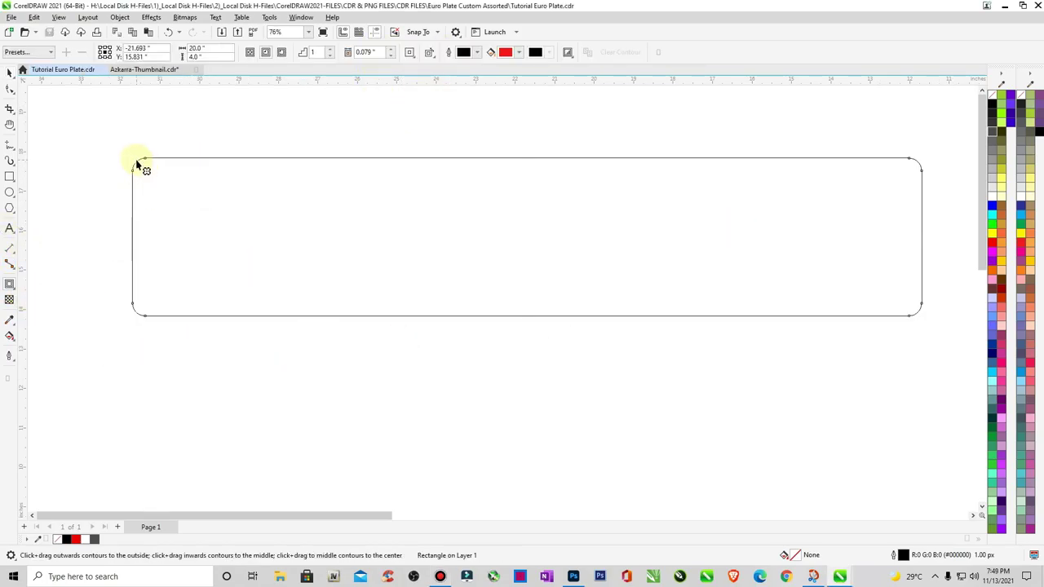
pyautogui.moveTo(142, 168); pyautogui.dragTo(145, 173)
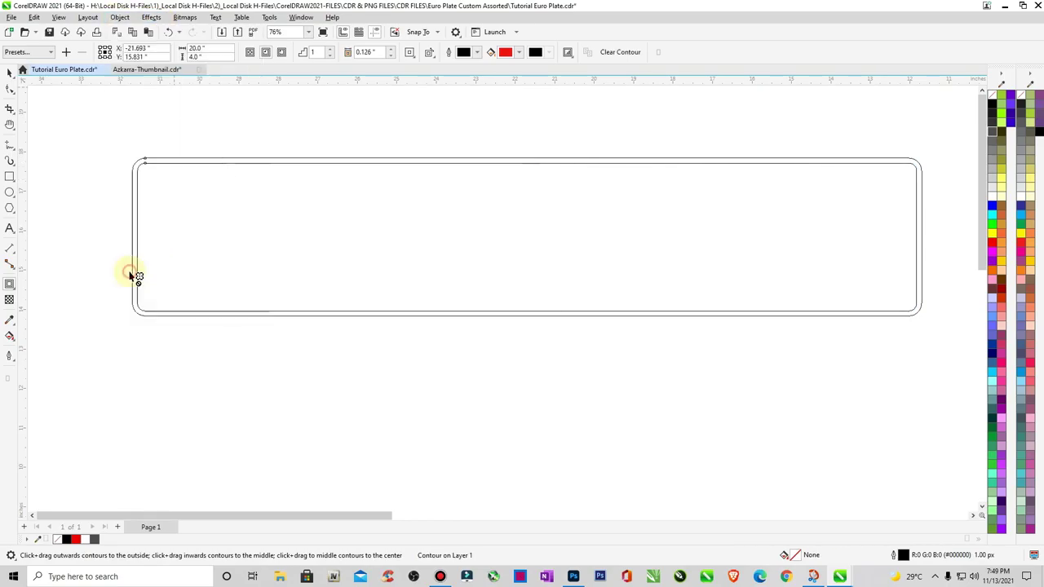
pyautogui.press('space')
# Add an inward contour with an offset of about 0.106 inches to the inner rounded rectangle
pyautogui.click(149, 170)
pyautogui.click(10, 284)
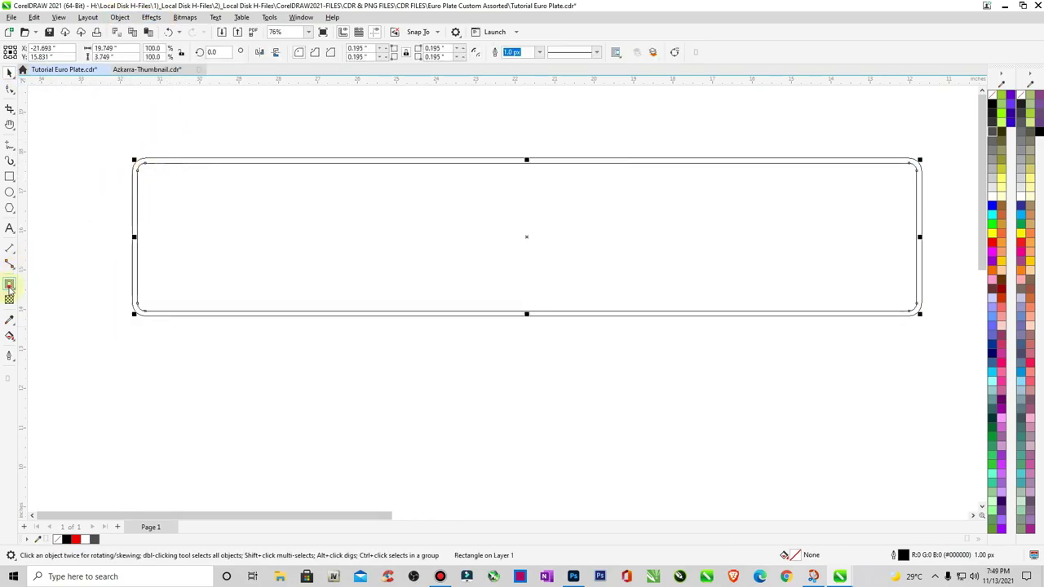
pyautogui.scroll(4, 142, 167)
pyautogui.moveTo(377, 236); pyautogui.dragTo(390, 243)
pyautogui.scroll(-4, 217, 186)
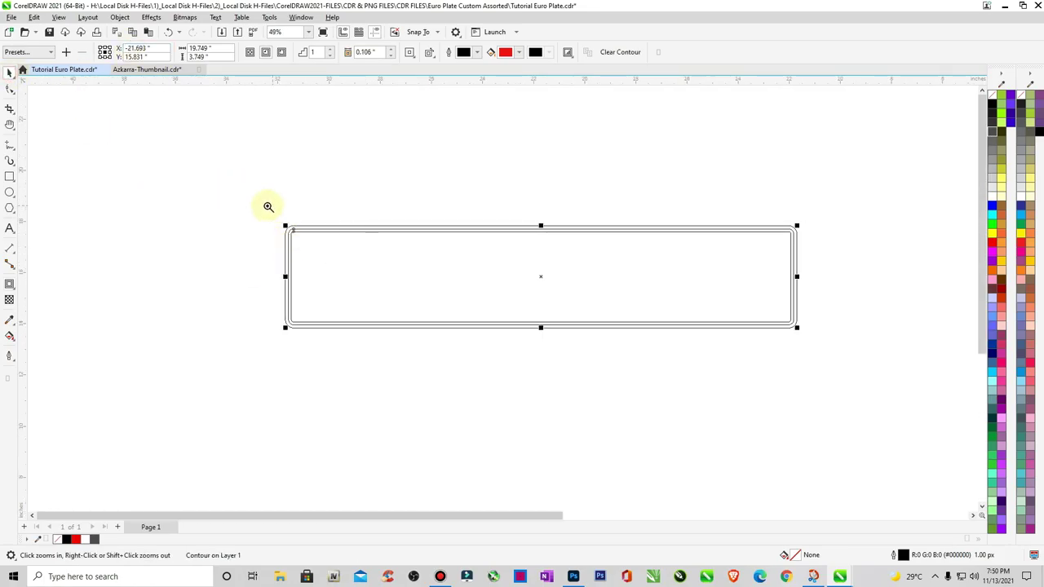
pyautogui.click(131, 16)
pyautogui.click(191, 175)
pyautogui.click(198, 236)
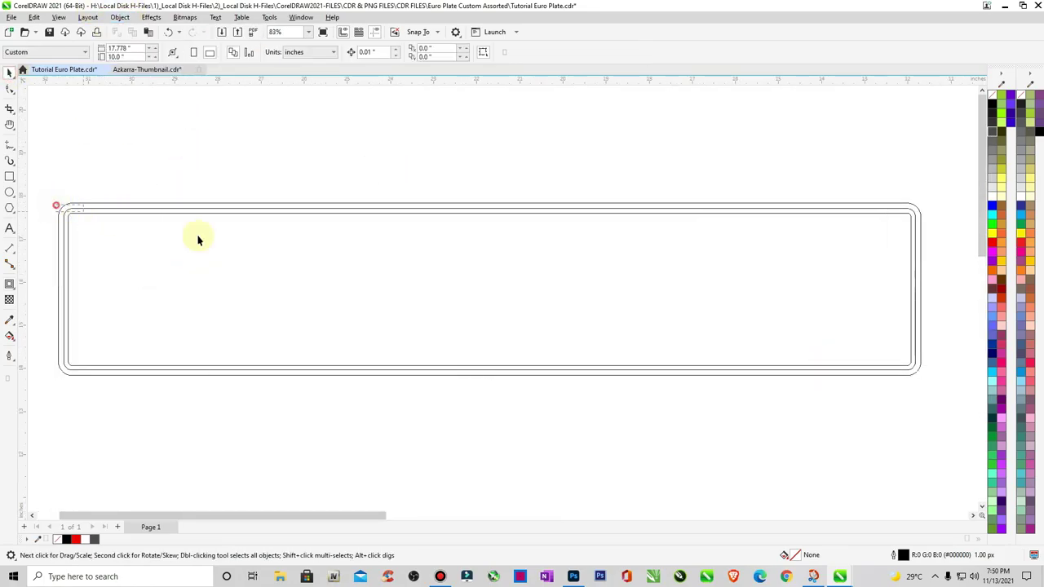
# Add a horizontal dimension line above the plate spanning the full width of the outer rectangle
pyautogui.click(932, 373)
pyautogui.click(332, 173)
pyautogui.click(10, 143)
pyautogui.click(10, 246)
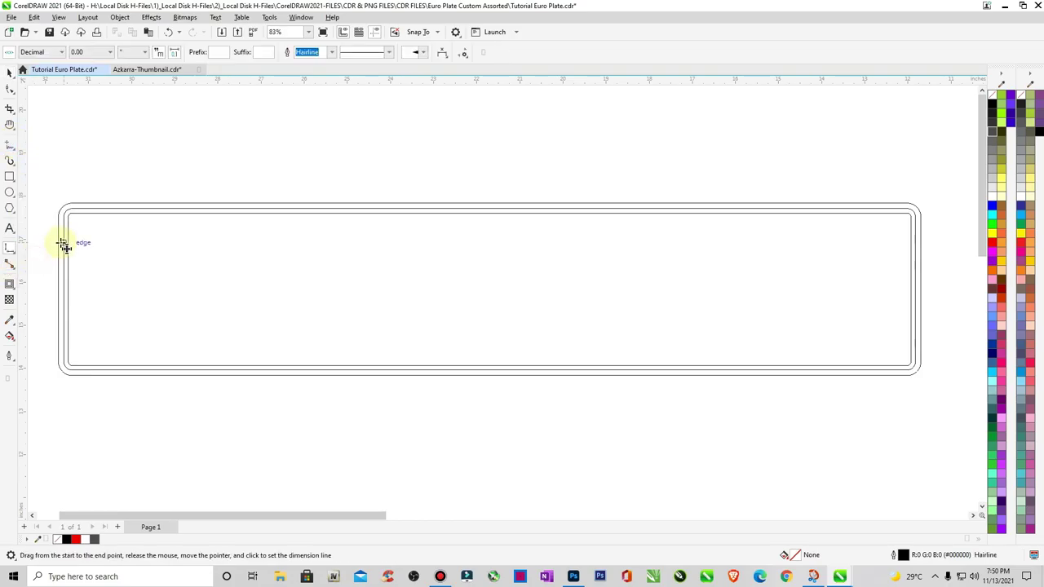
pyautogui.moveTo(58, 226); pyautogui.dragTo(925, 242)
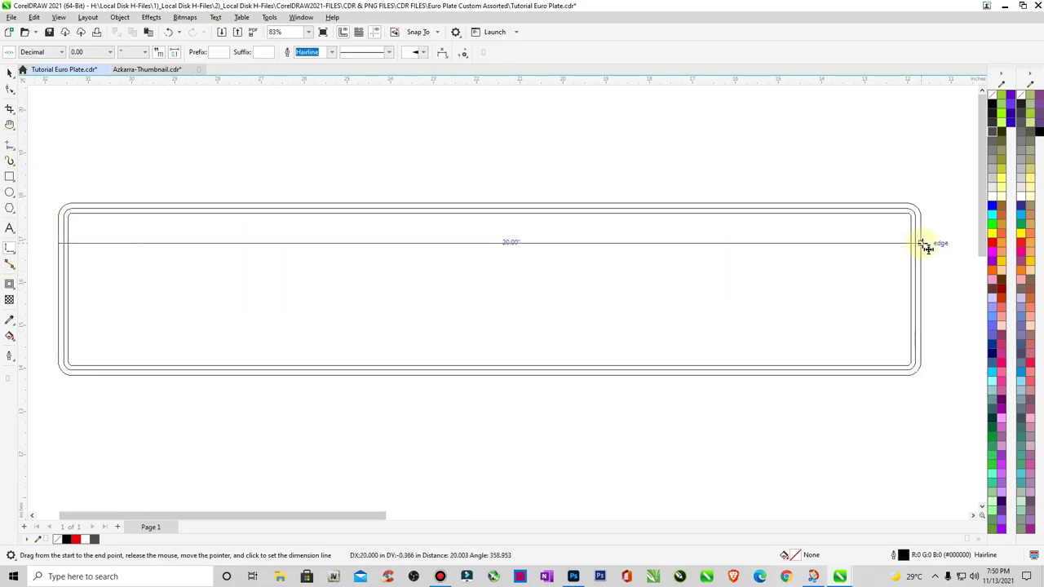
pyautogui.click(428, 188)
# Add a vertical dimension line beside the plate's left edge spanning the full height of the outer rectangle
pyautogui.scroll(-3, 426, 263)
pyautogui.scroll(5, 393, 351)
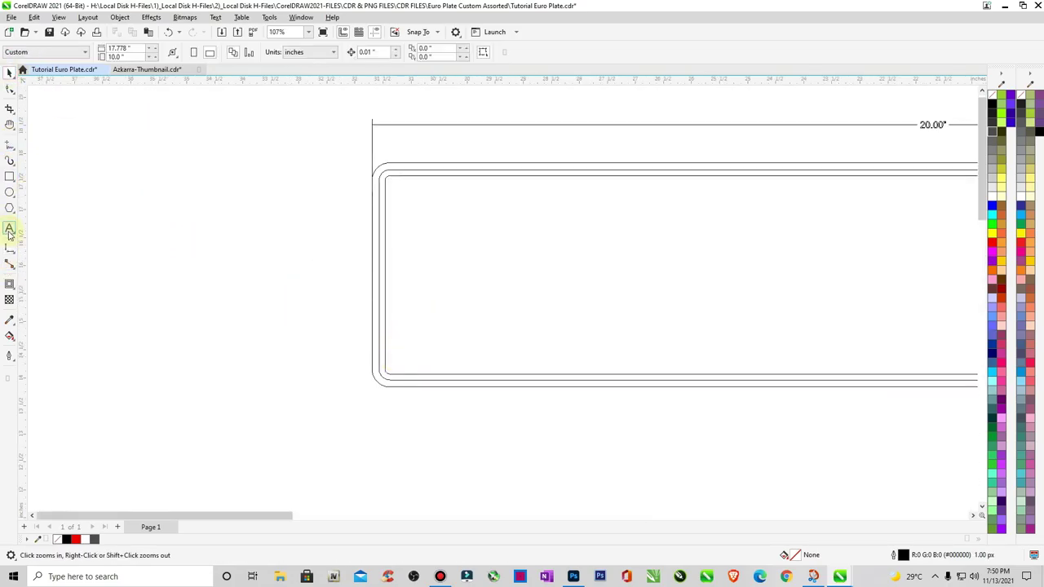
pyautogui.moveTo(446, 163); pyautogui.dragTo(446, 385)
pyautogui.click(305, 303)
# Set the text of both the height and the width dimensions to 24 pt
pyautogui.click(303, 273)
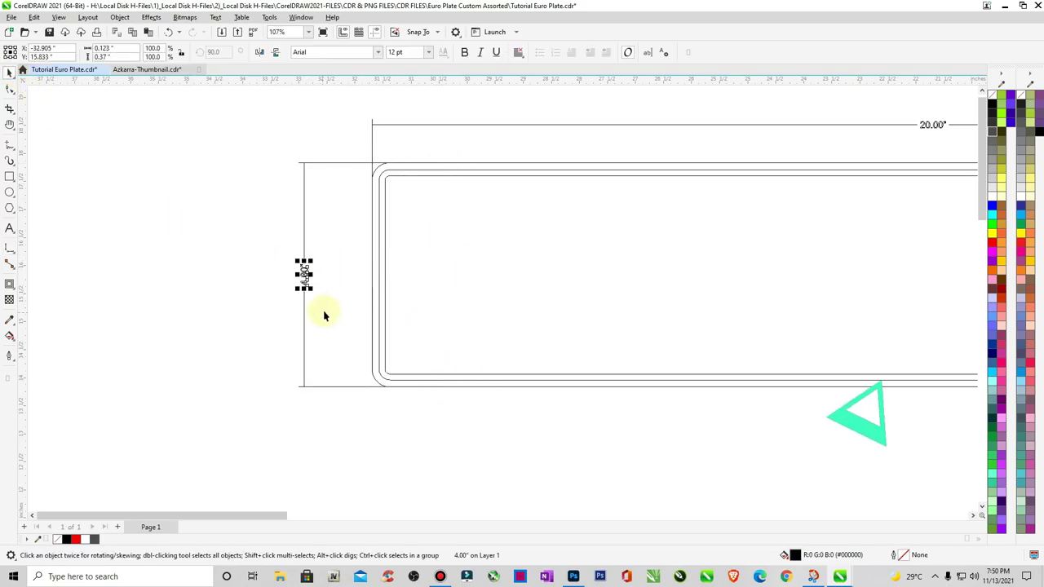
pyautogui.click(428, 51)
pyautogui.click(399, 207)
pyautogui.click(932, 125)
pyautogui.click(428, 51)
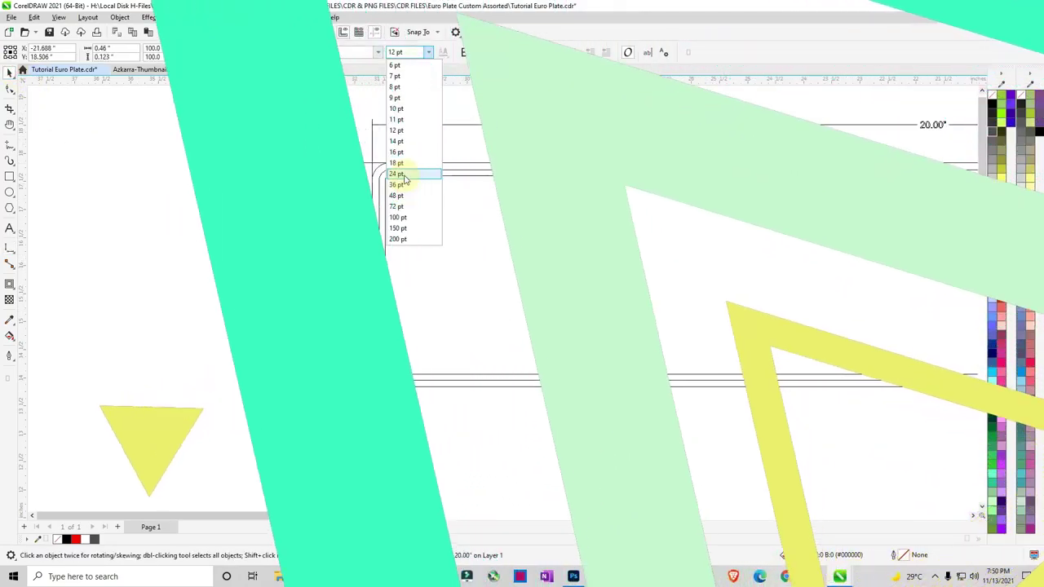
pyautogui.click(396, 173)
pyautogui.click(225, 158)
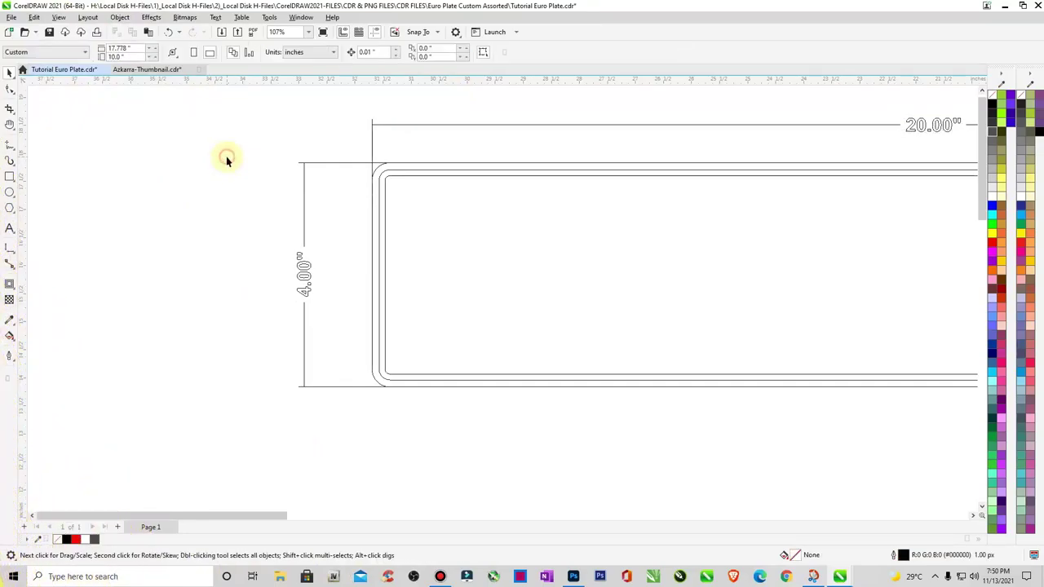
# Add a horizontal dimension line for the middle rectangle's width just above the plate's upper edge
pyautogui.scroll(-1, 227, 158)
pyautogui.scroll(-1, 354, 209)
pyautogui.press('z')
pyautogui.moveTo(286, 159); pyautogui.dragTo(671, 253)
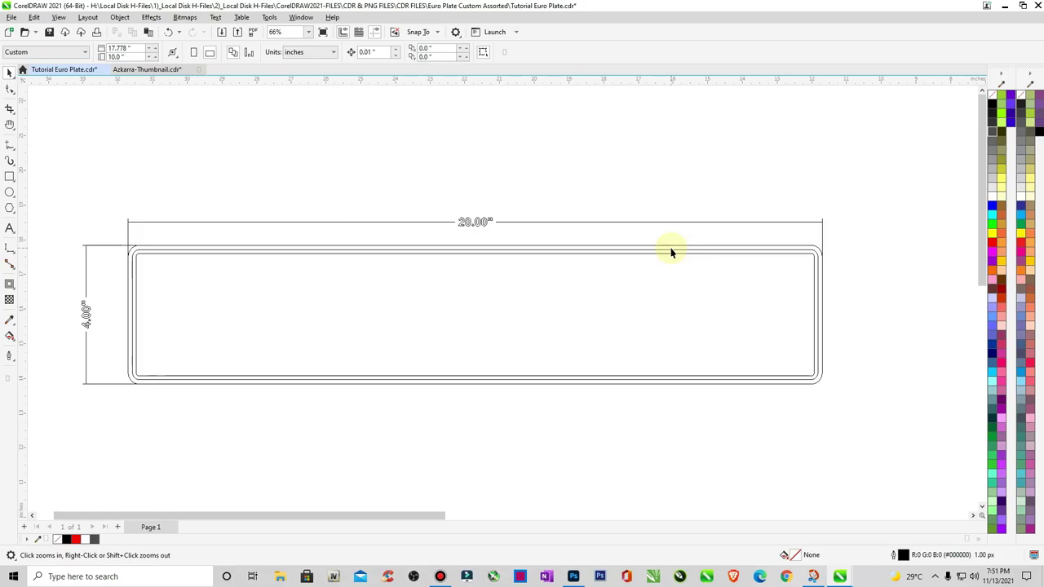
pyautogui.scroll(1, 622, 231)
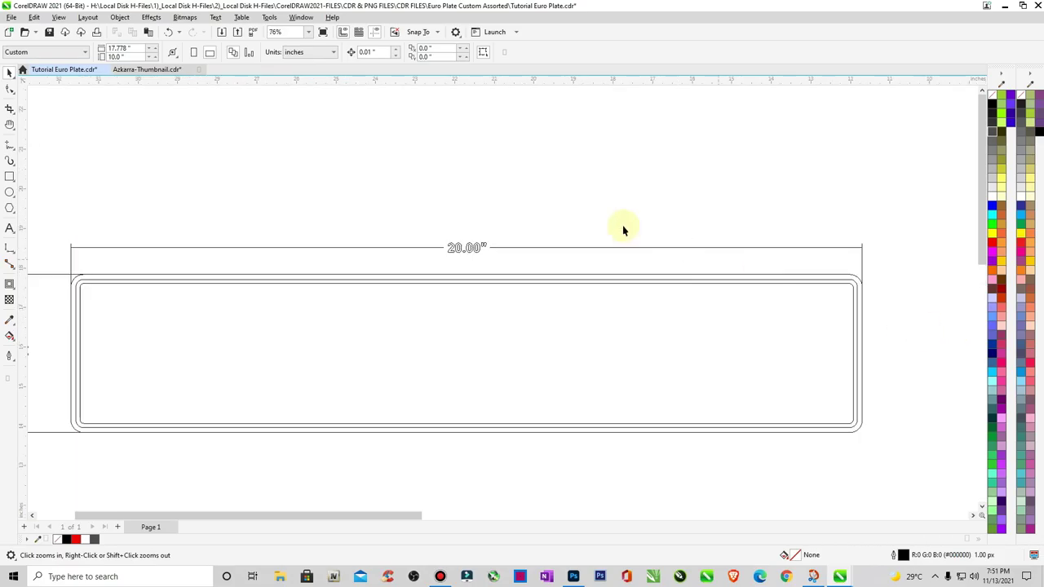
pyautogui.click(10, 252)
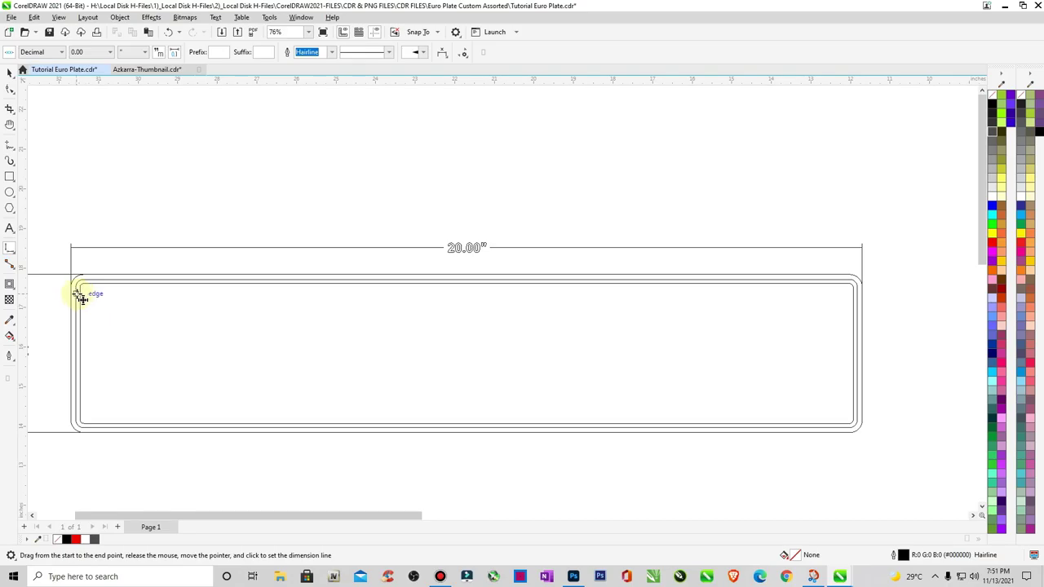
pyautogui.moveTo(88, 302); pyautogui.dragTo(856, 331)
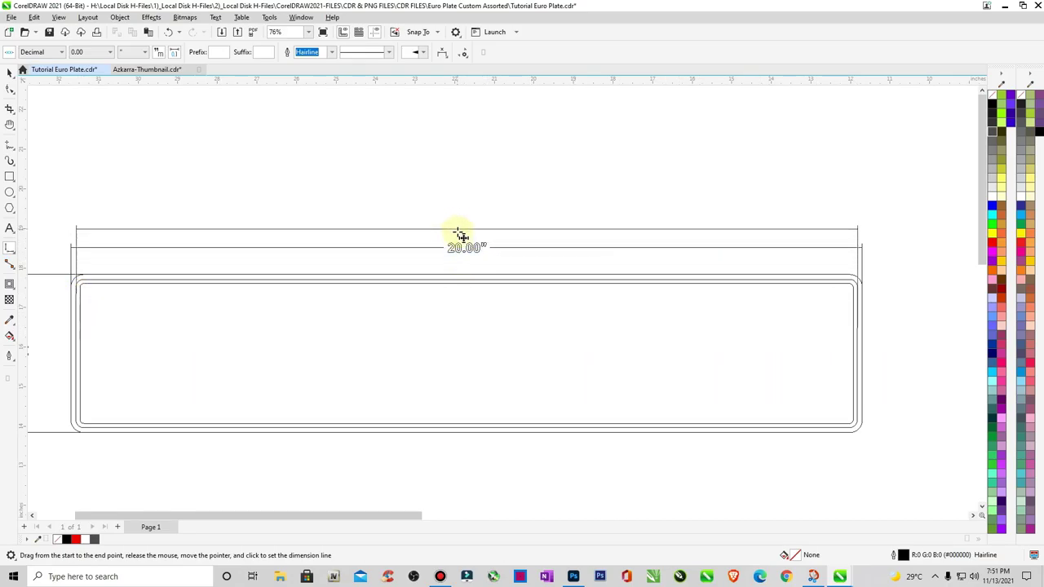
pyautogui.click(466, 268)
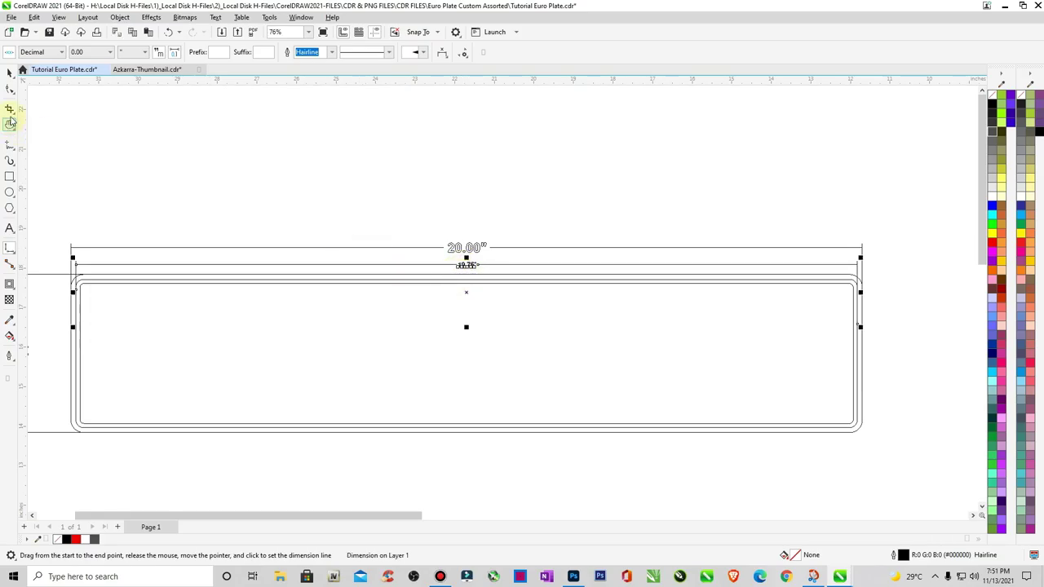
# Raise the outer width dimension and place the middle rectangle's width dimension just below it with 18 pt text
pyautogui.click(10, 75)
pyautogui.moveTo(465, 247); pyautogui.dragTo(468, 215)
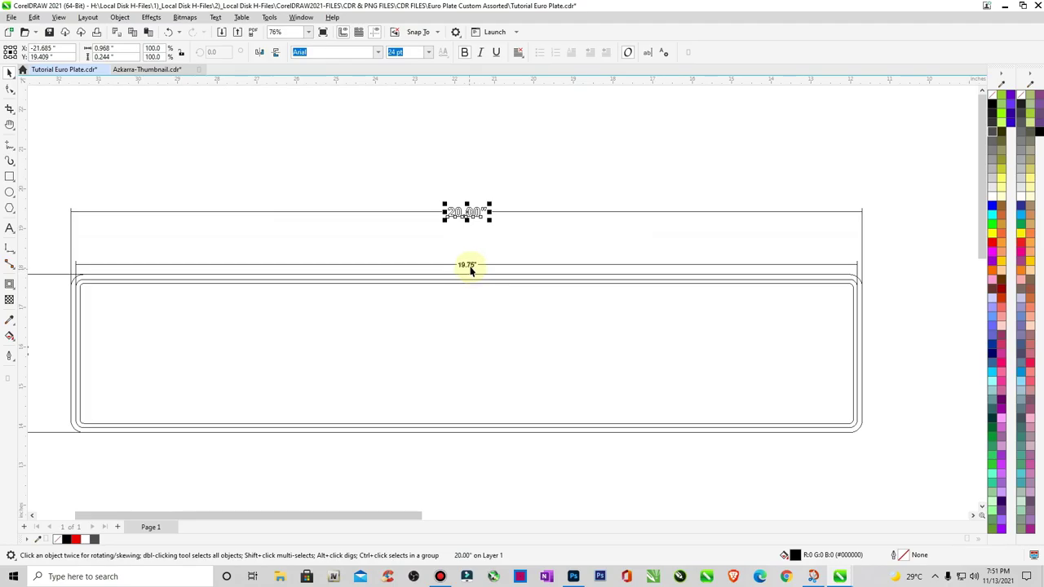
pyautogui.click(427, 52)
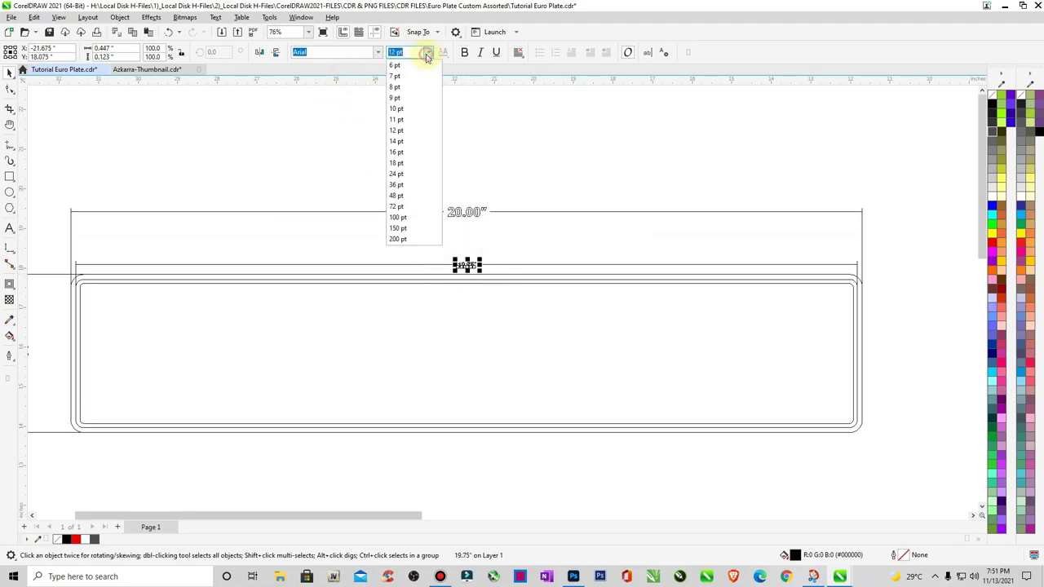
pyautogui.click(400, 163)
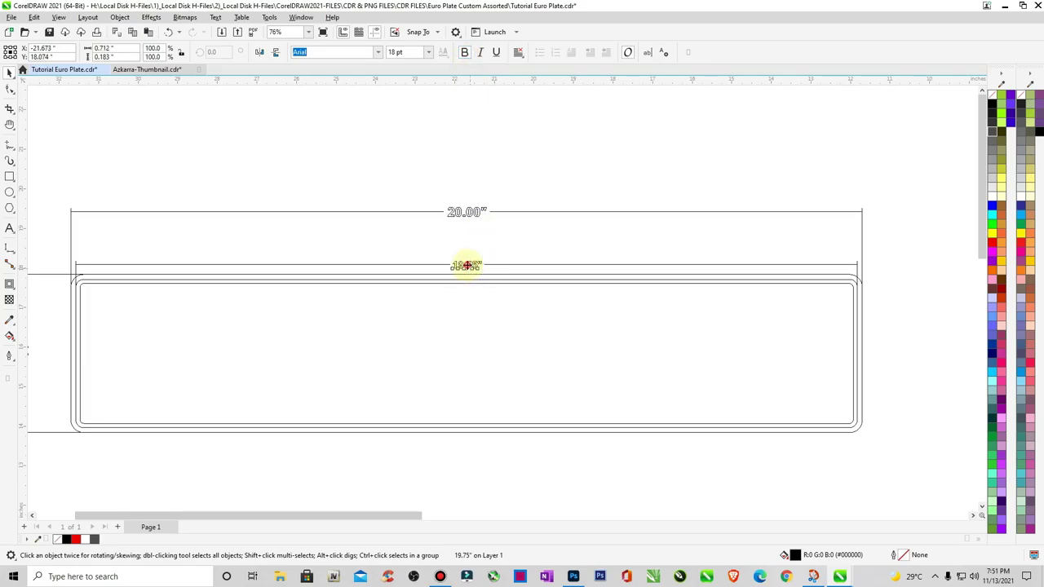
pyautogui.moveTo(466, 266); pyautogui.dragTo(465, 234)
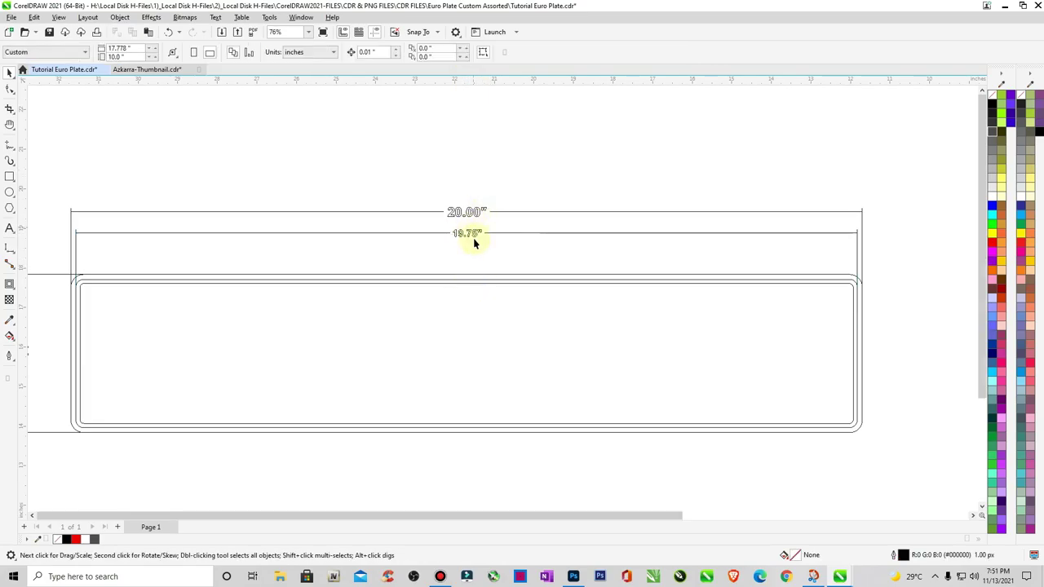
# Move the outer rectangle's height dimension farther left, away from the plate
pyautogui.press('F4')
pyautogui.press('z')
pyautogui.moveTo(340, 244); pyautogui.dragTo(349, 298)
pyautogui.press('space')
pyautogui.click(403, 314)
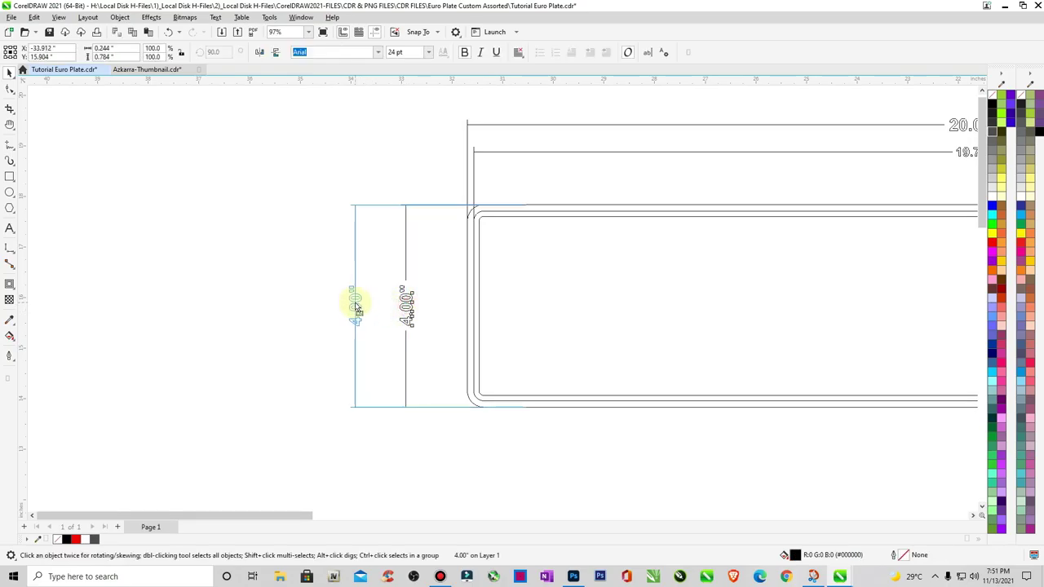
pyautogui.click(249, 269)
# Add a vertical dimension line for the middle rectangle's height, placed between the outer height dimension and the plate
pyautogui.click(7, 248)
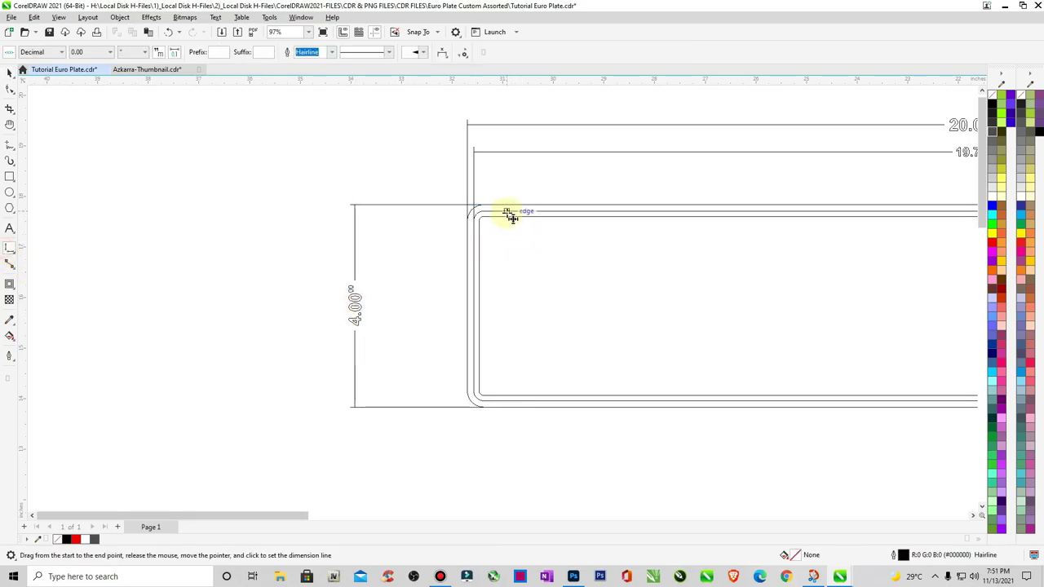
pyautogui.moveTo(507, 214); pyautogui.dragTo(517, 400)
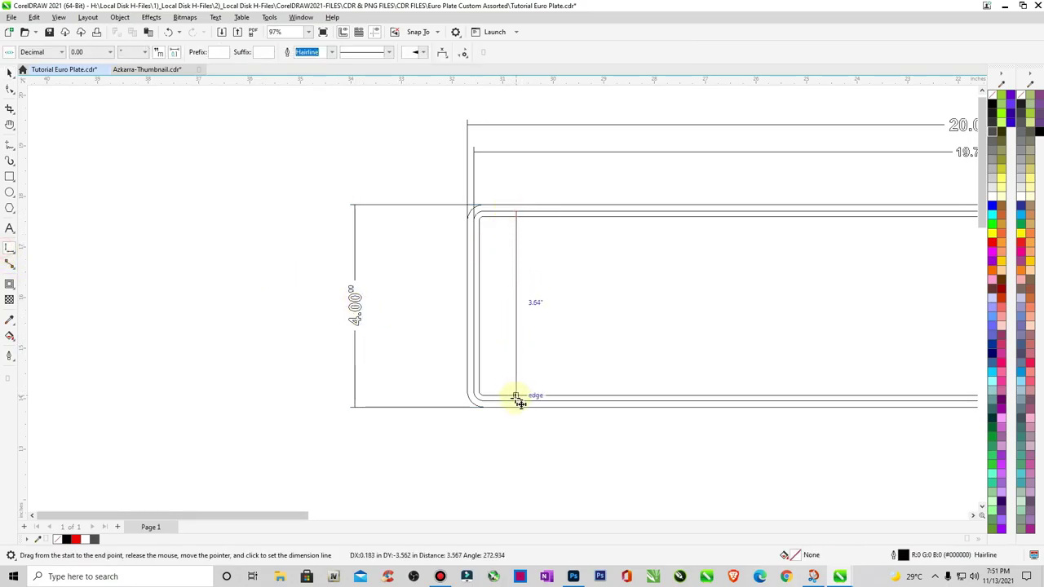
pyautogui.click(399, 307)
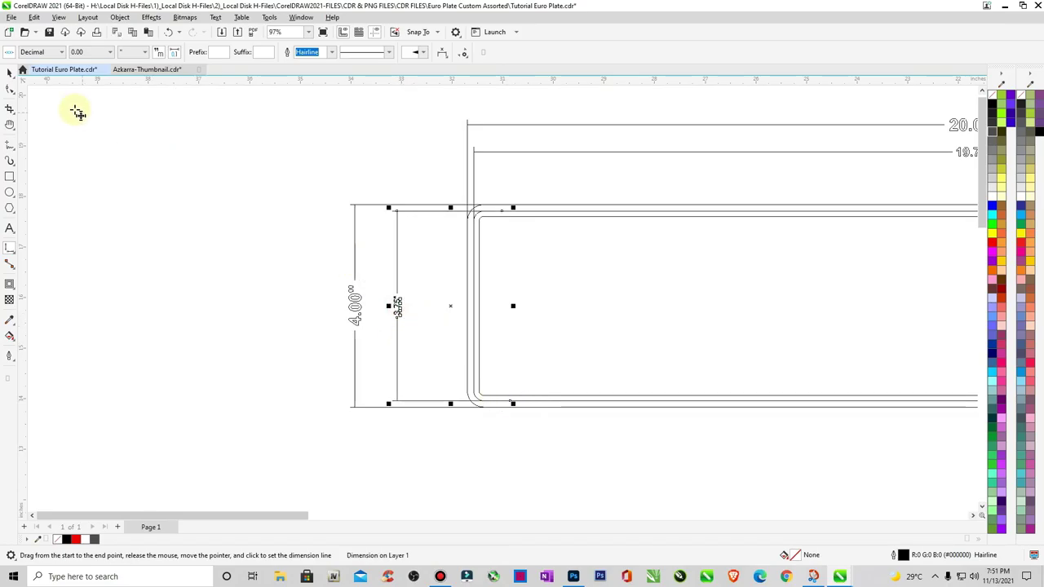
# Set the text of the middle rectangle's height dimension to 18 pt
pyautogui.click(10, 77)
pyautogui.click(396, 309)
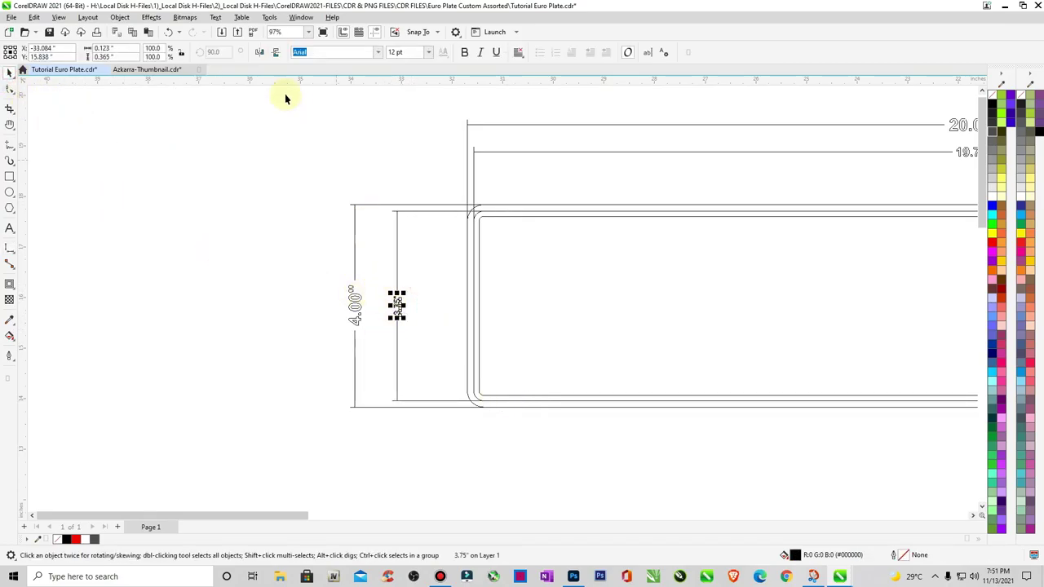
pyautogui.click(428, 53)
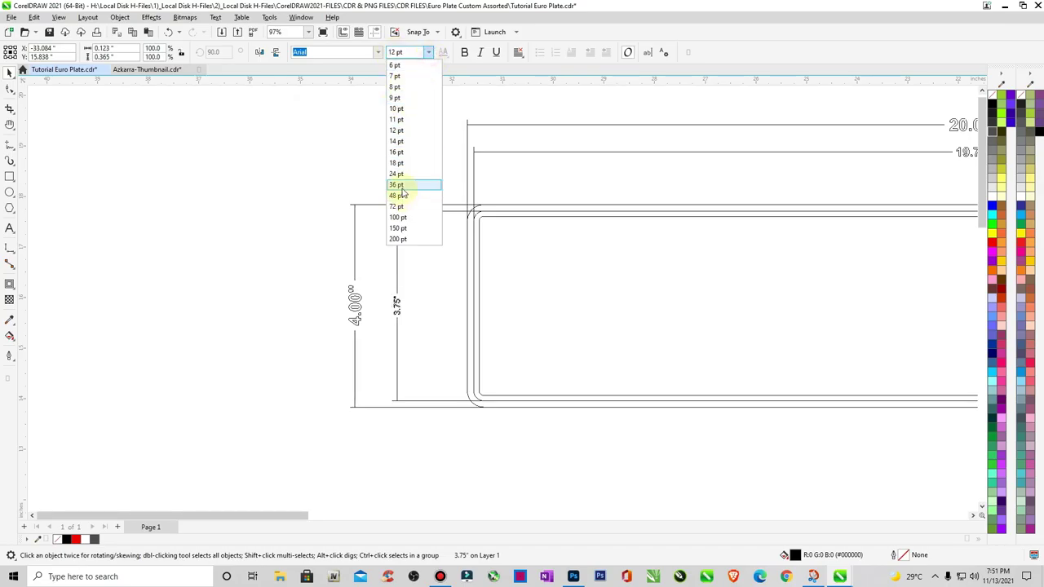
pyautogui.click(458, 72)
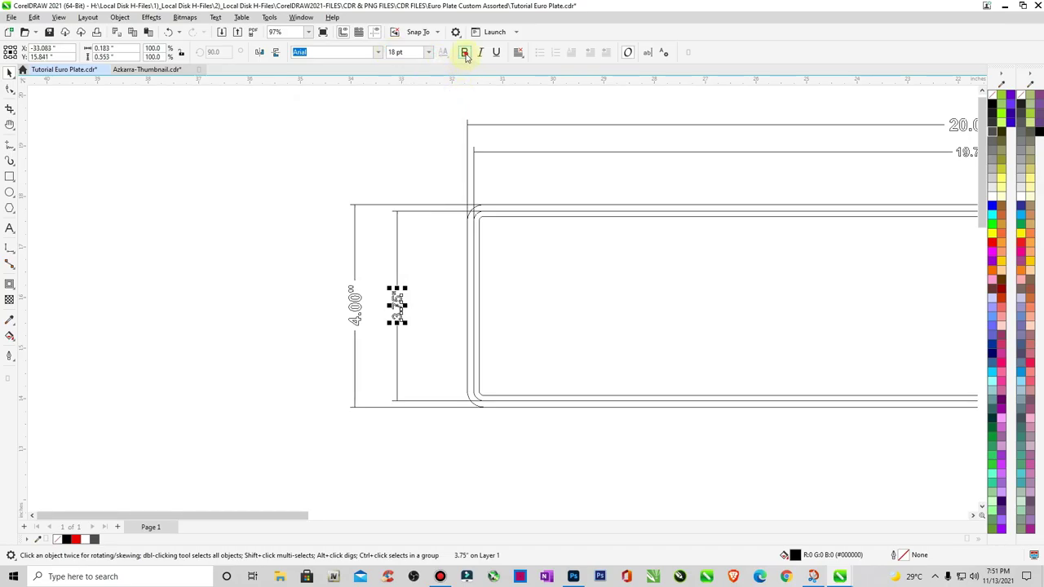
pyautogui.click(278, 210)
# Draw a thin horizontal rectangle about 0.15 inch high above the plate and set its width to 8 inches
pyautogui.scroll(-2, 278, 210)
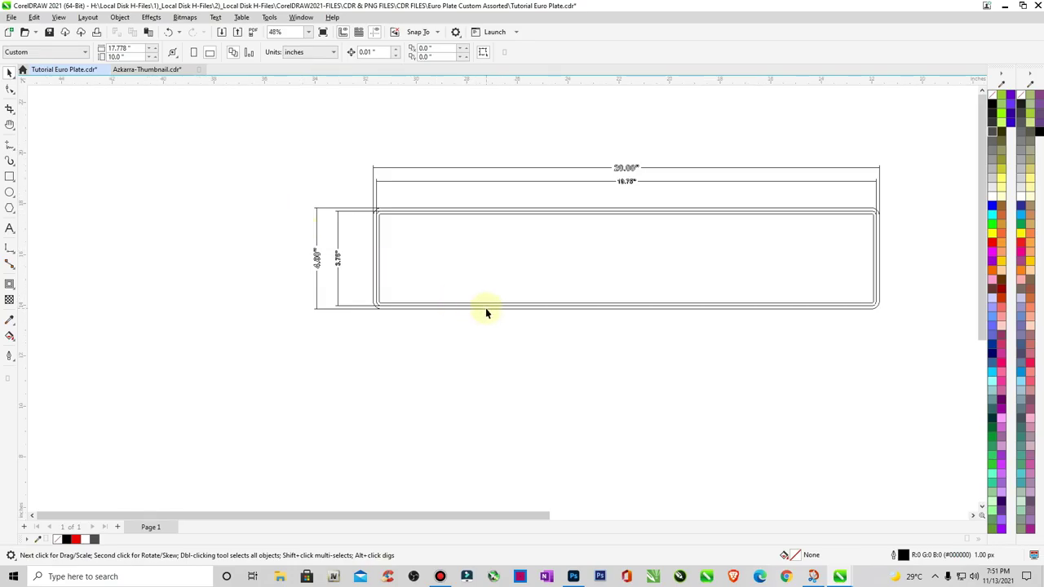
pyautogui.scroll(-2, 484, 309)
pyautogui.press('z')
pyautogui.moveTo(705, 334); pyautogui.dragTo(705, 334)
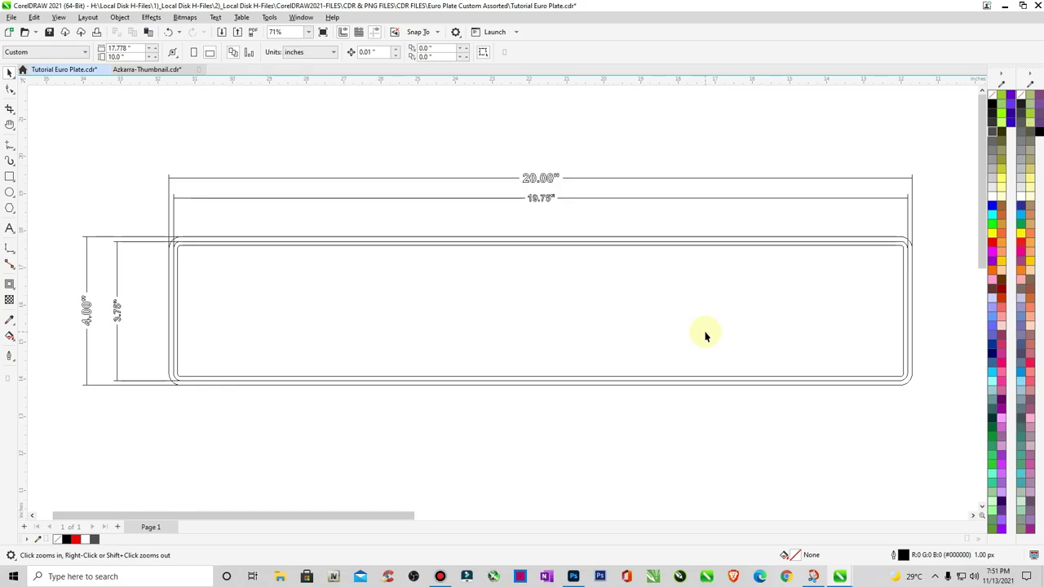
pyautogui.click(10, 177)
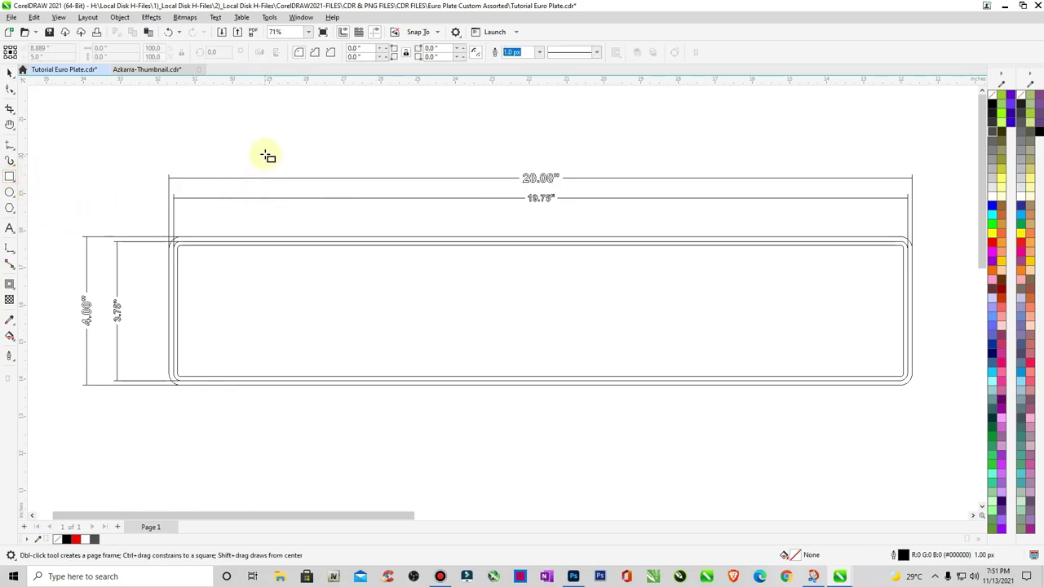
pyautogui.moveTo(261, 153); pyautogui.dragTo(365, 159)
pyautogui.click(10, 71)
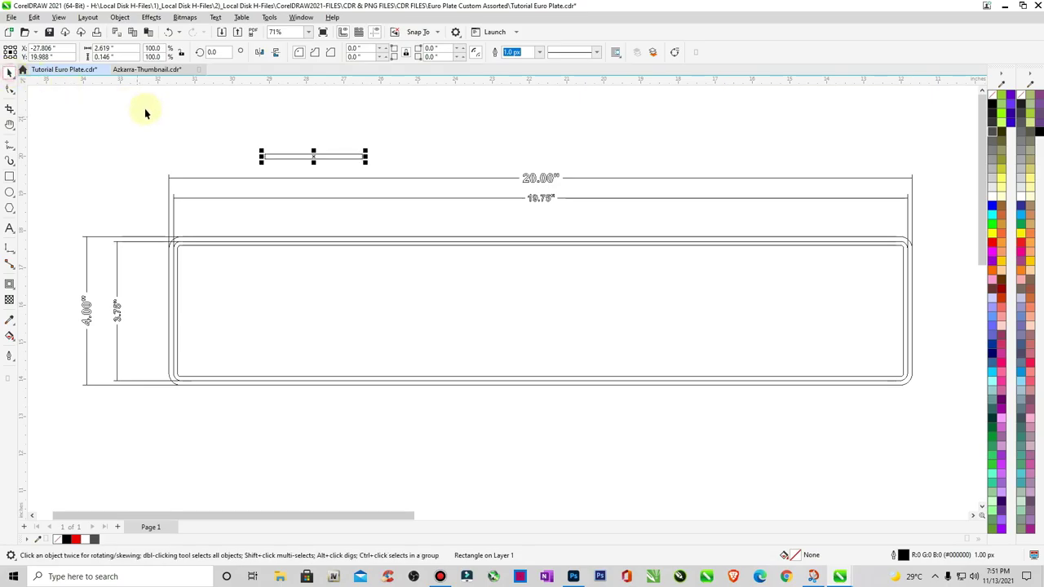
pyautogui.write('8')
pyautogui.press('Return')
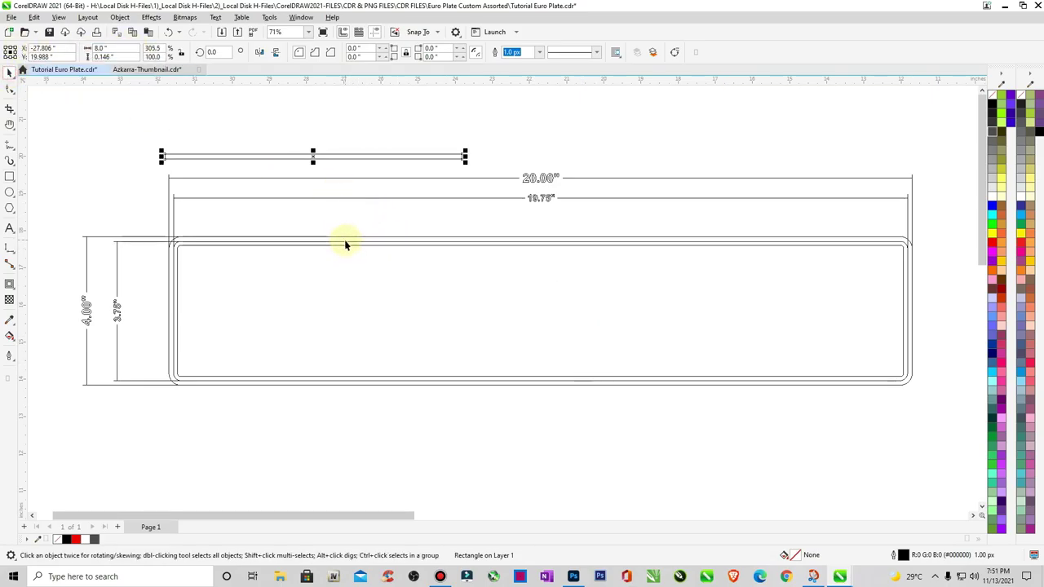
# Place a vertical guideline through the plate's center and center the thin rectangle on it, just inside the plate's upper edge
pyautogui.click(169, 286)
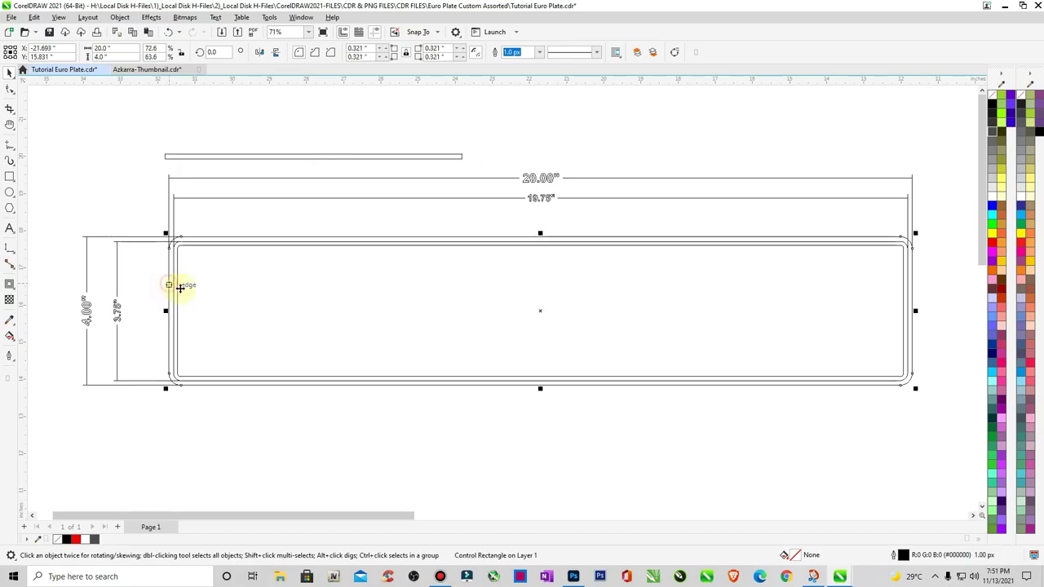
pyautogui.click(542, 444)
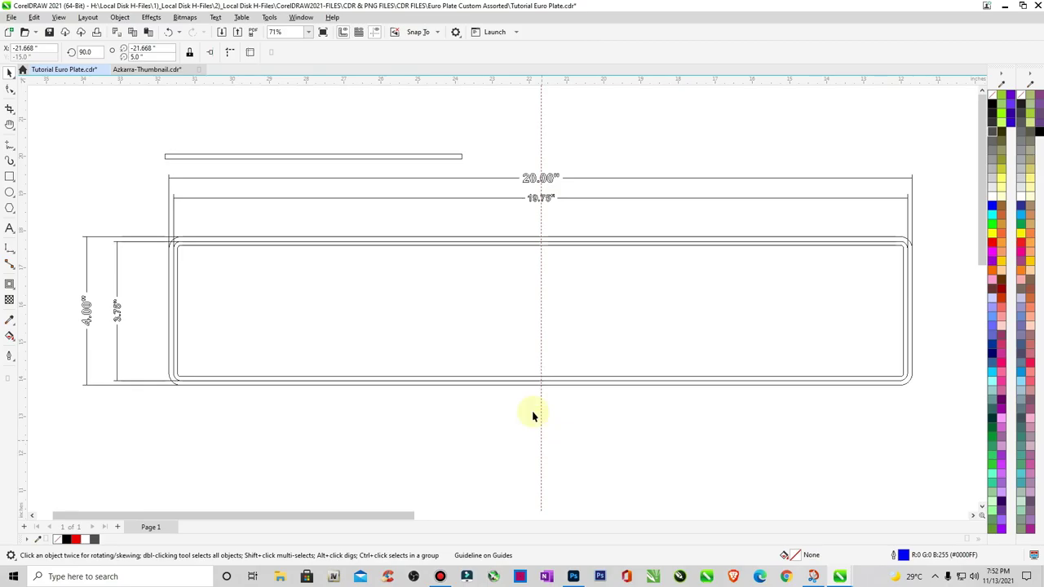
pyautogui.click(278, 160)
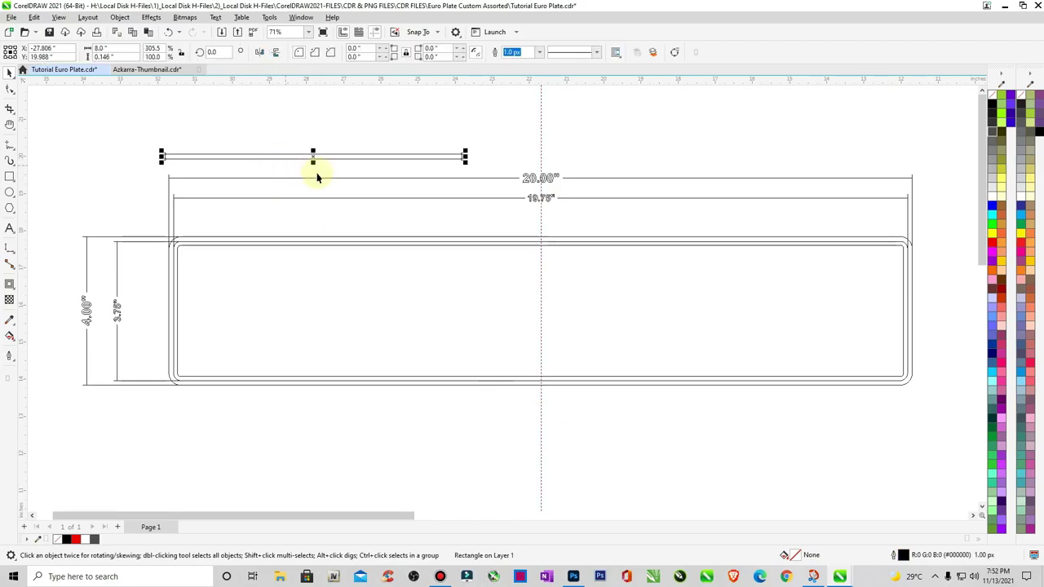
pyautogui.moveTo(314, 157); pyautogui.dragTo(609, 307)
pyautogui.press('z')
pyautogui.press('space')
pyautogui.moveTo(380, 240); pyautogui.dragTo(356, 205)
# Nudge the thin rectangle up closer to the innermost border's upper edge
pyautogui.scroll(-5, 392, 304)
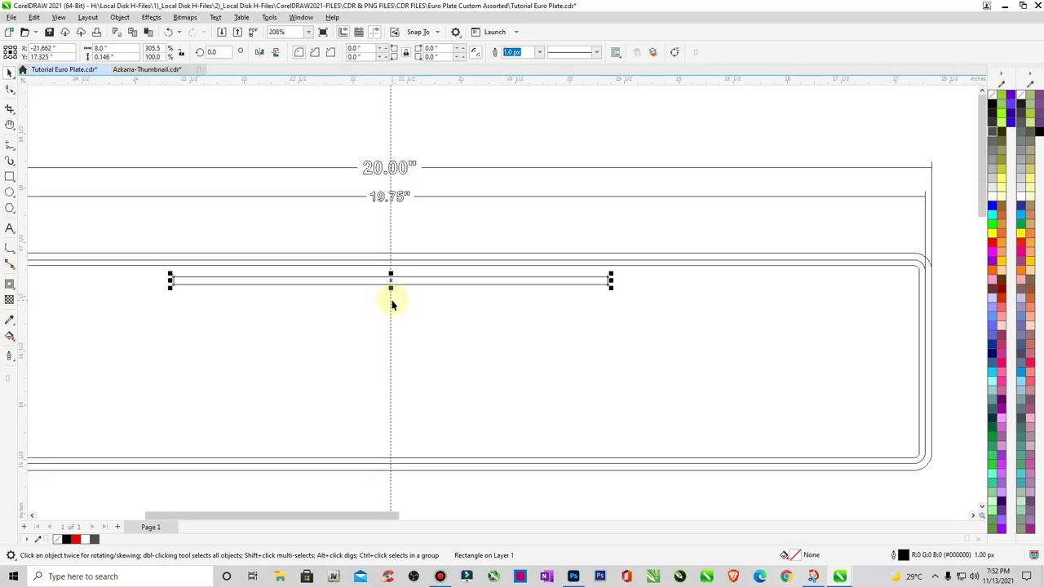
pyautogui.press('space')
pyautogui.click(392, 307)
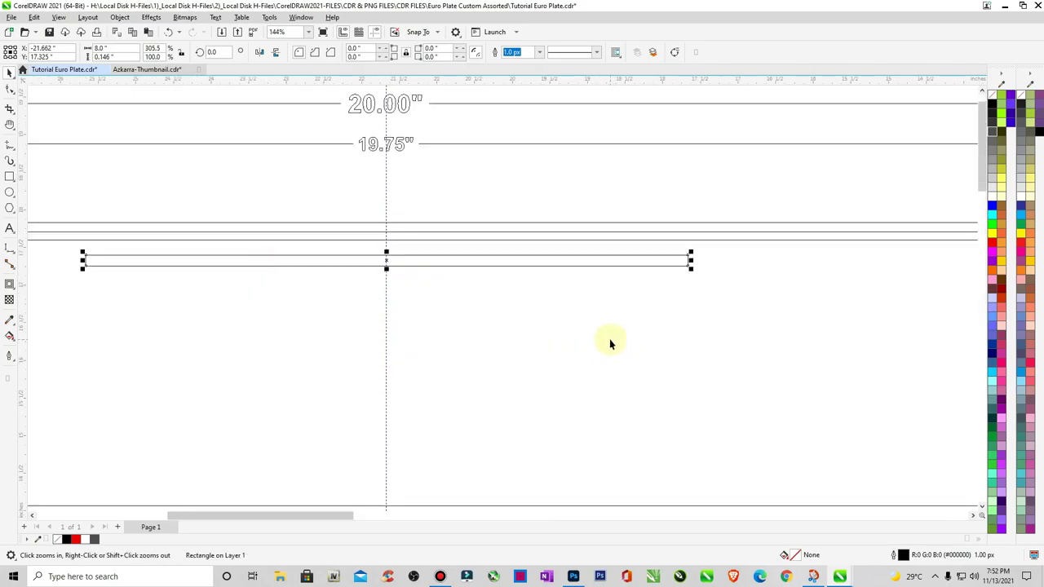
pyautogui.press('space')
pyautogui.press('Up')
pyautogui.press('Up')
pyautogui.press('Up')
pyautogui.press('Up')
pyautogui.press('Up')
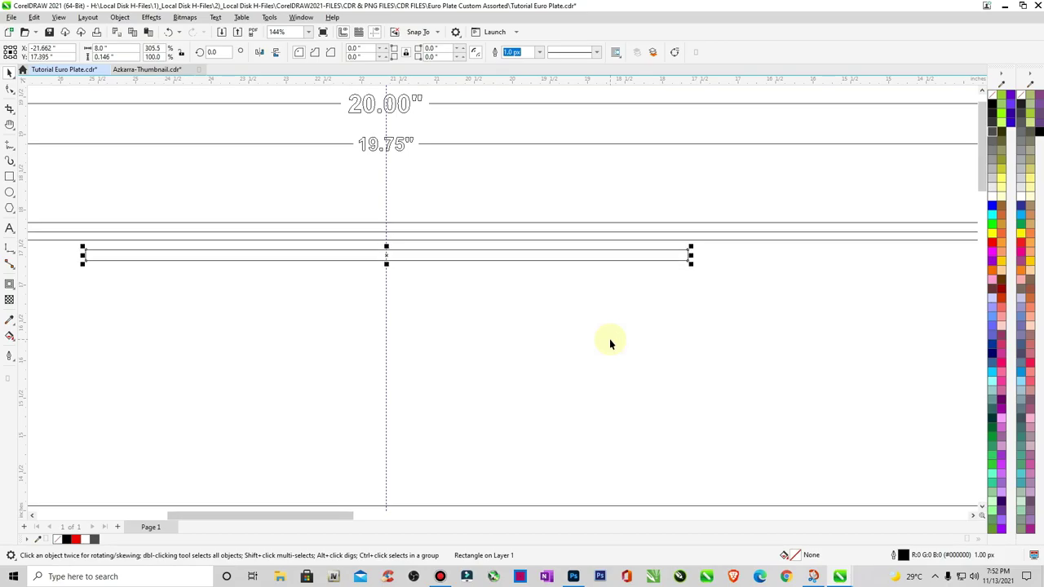
pyautogui.press('Up')
# Draw a circle about 0.48 inch in diameter above the plate, over the thin rectangle's left part
pyautogui.press('F7')
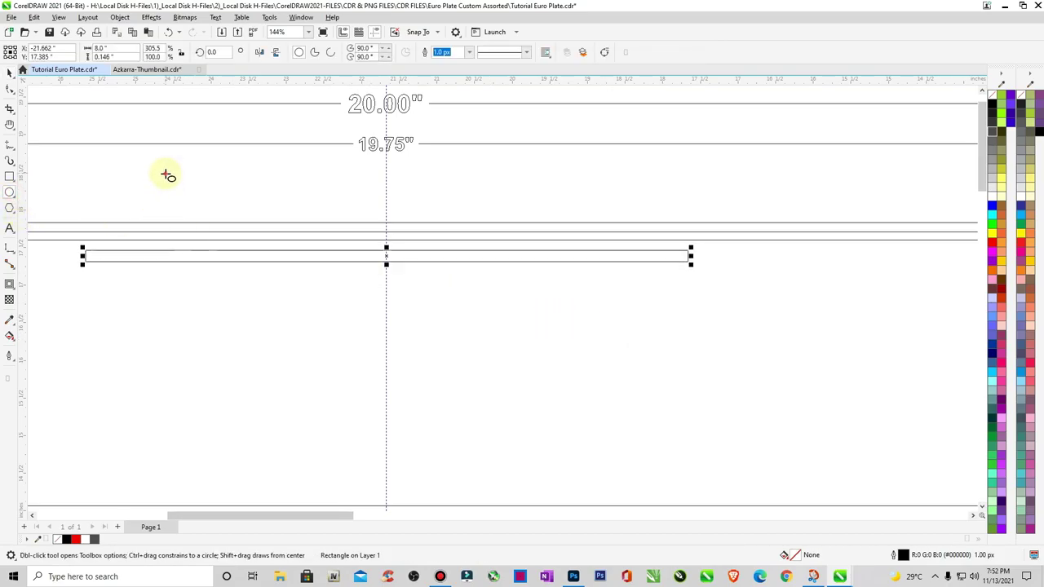
pyautogui.moveTo(161, 169); pyautogui.dragTo(204, 212)
pyautogui.click(8, 74)
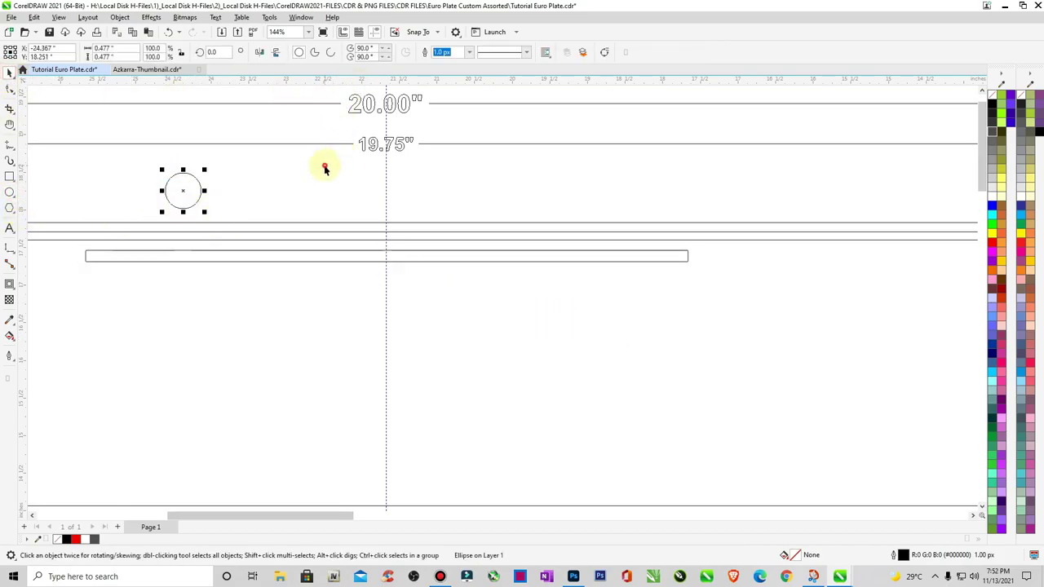
# Change the document units to millimeters and resize the circle to 10 × 10 mm
pyautogui.click(326, 167)
pyautogui.click(304, 52)
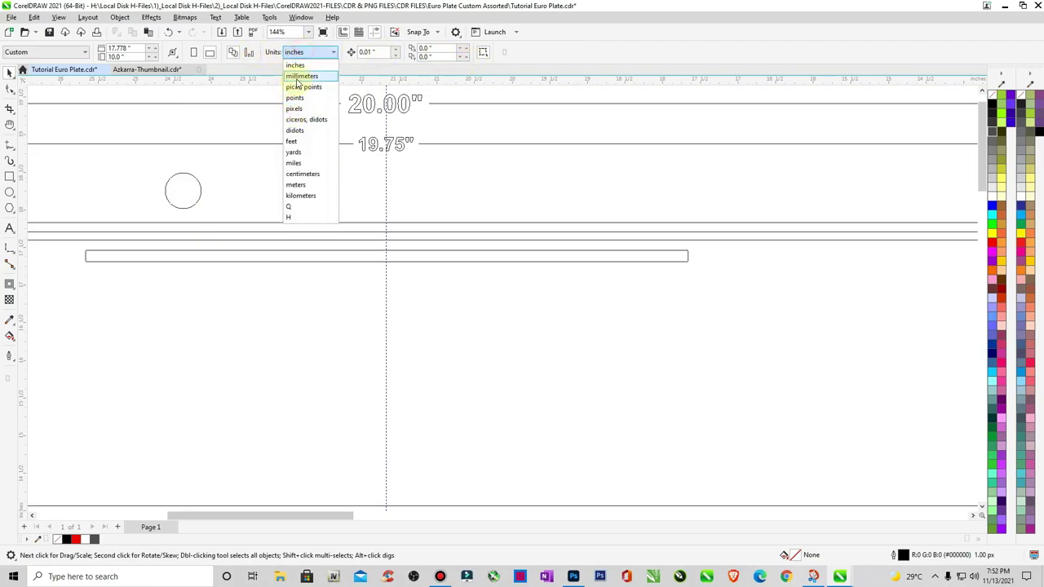
pyautogui.click(298, 77)
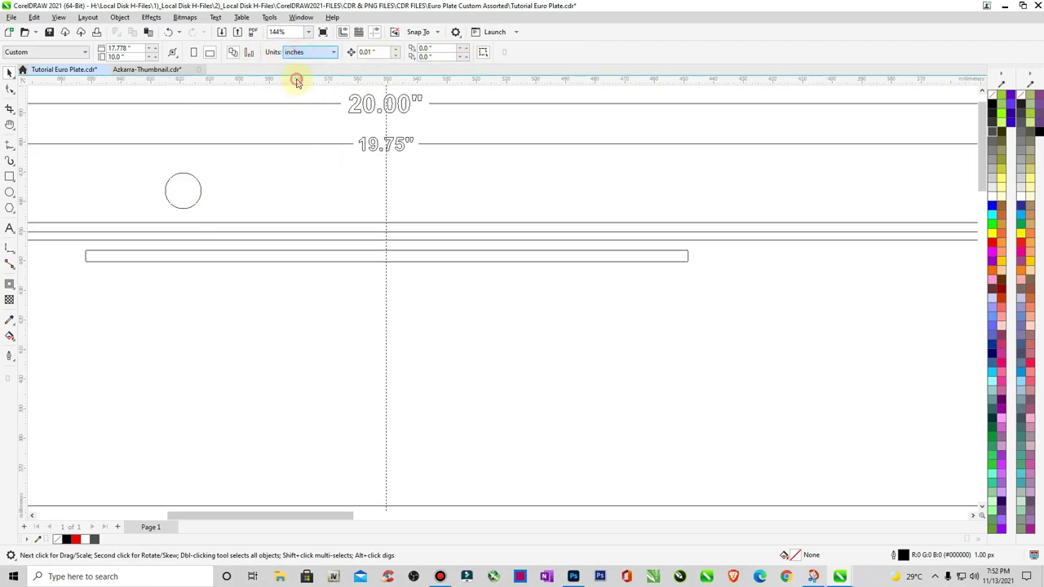
pyautogui.click(201, 196)
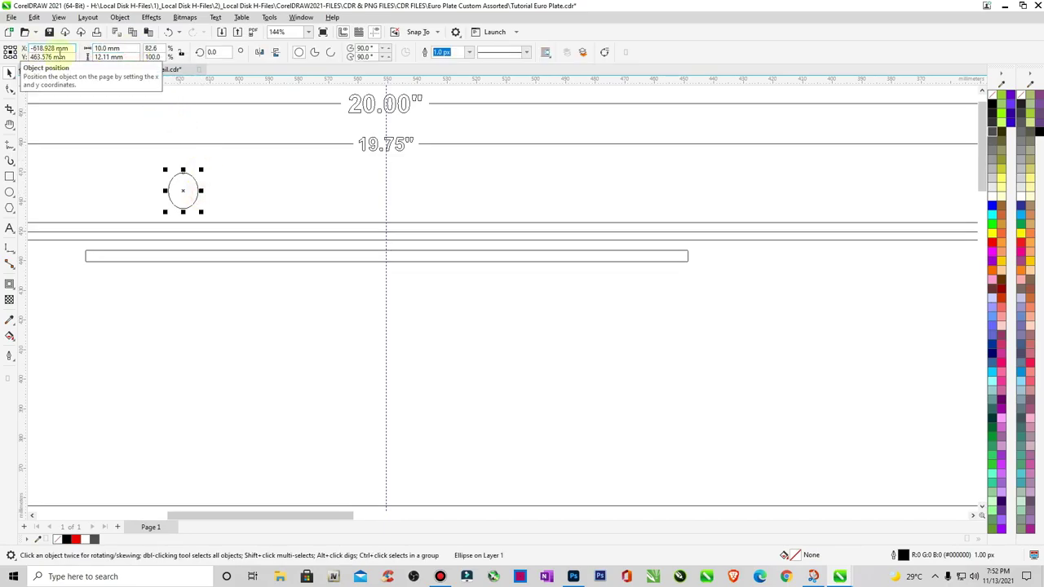
pyautogui.click(126, 58)
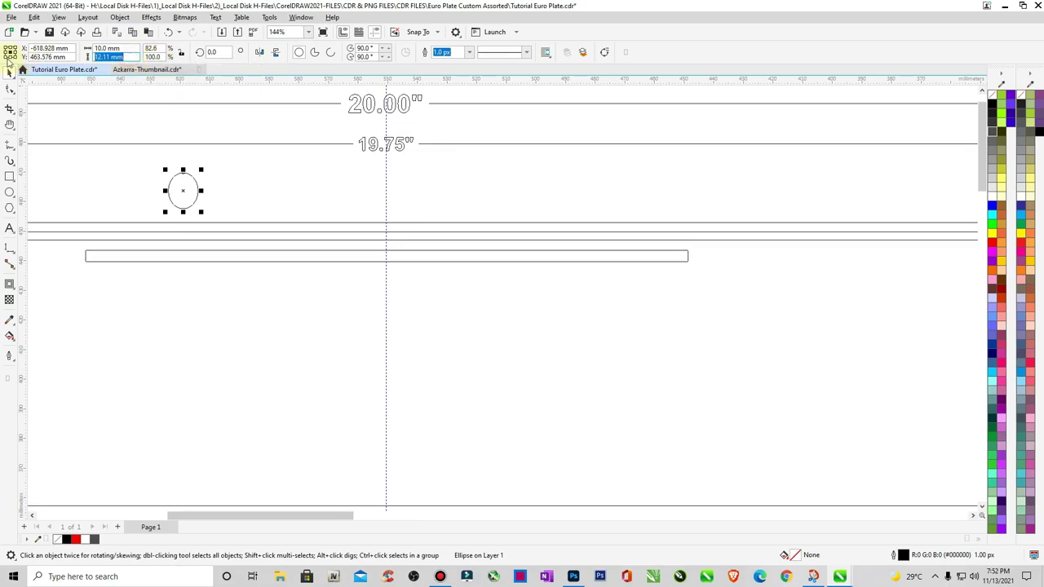
pyautogui.write('10')
pyautogui.press('Return')
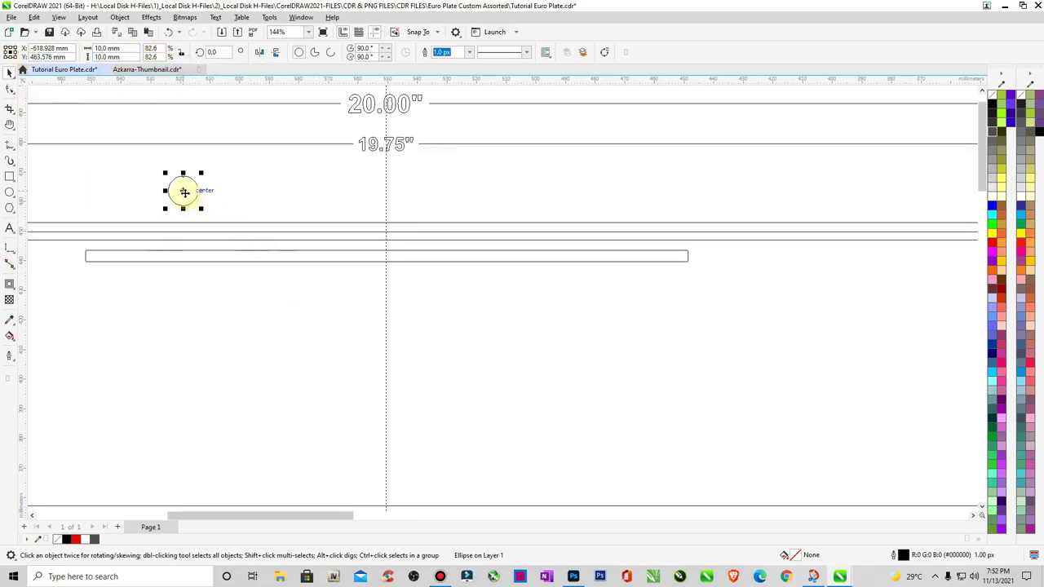
# Move the circle onto the thin rectangle's right end, lower the rectangle slightly and center the circle on that end vertically
pyautogui.moveTo(184, 191); pyautogui.dragTo(688, 262)
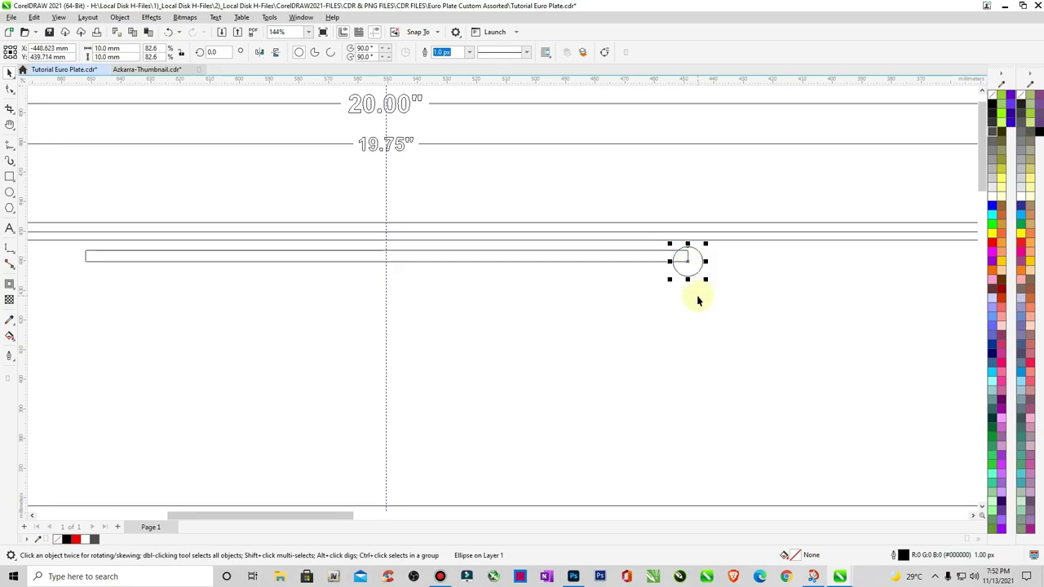
pyautogui.press('z')
pyautogui.moveTo(645, 231); pyautogui.dragTo(724, 337)
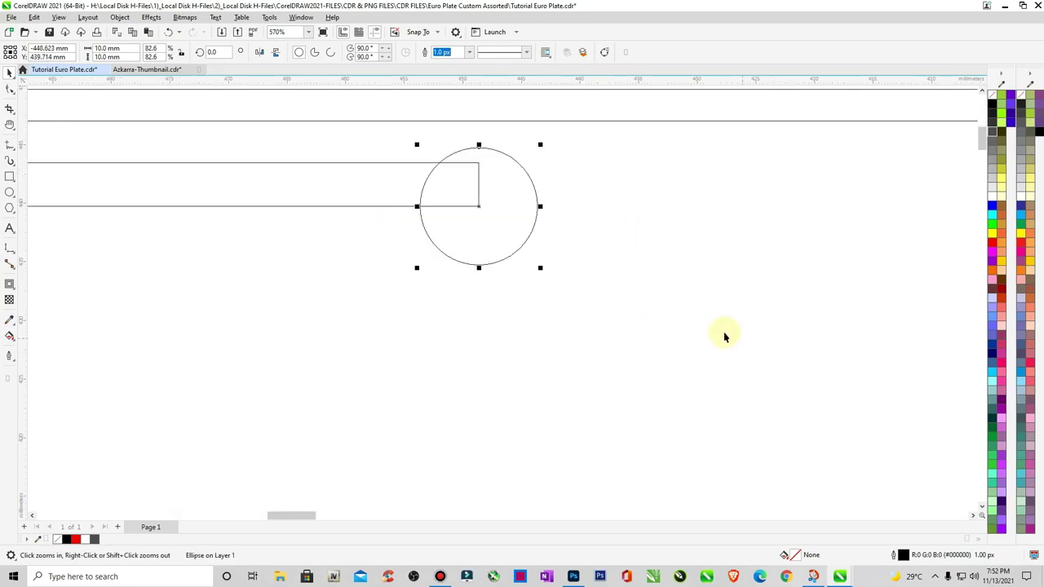
pyautogui.press('space')
pyautogui.click(365, 210)
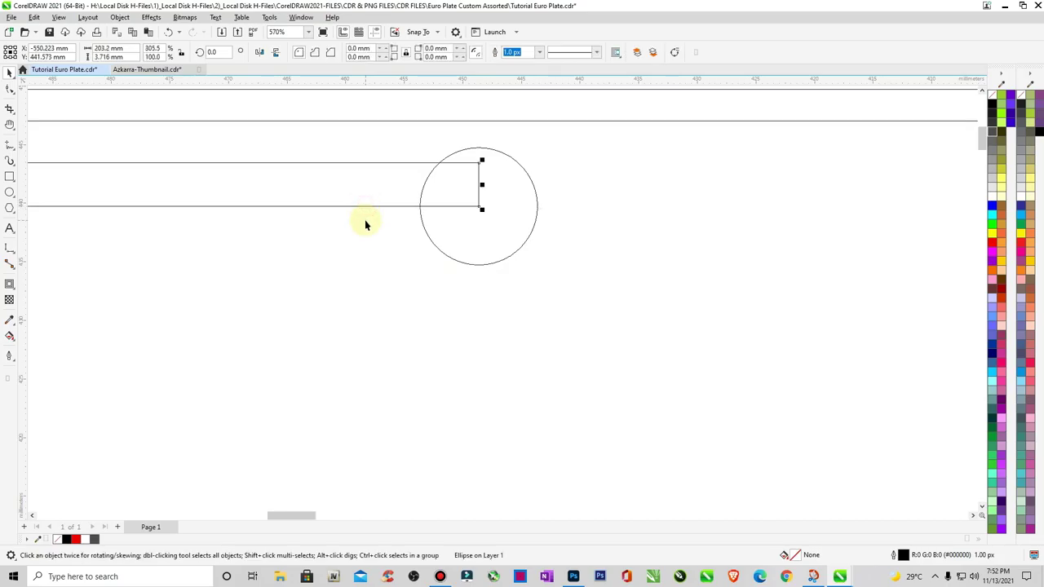
pyautogui.moveTo(364, 220)
pyautogui.mouseDown()
pyautogui.moveTo(428, 219)
pyautogui.moveTo(489, 276)
pyautogui.mouseUp()
pyautogui.click(487, 265)
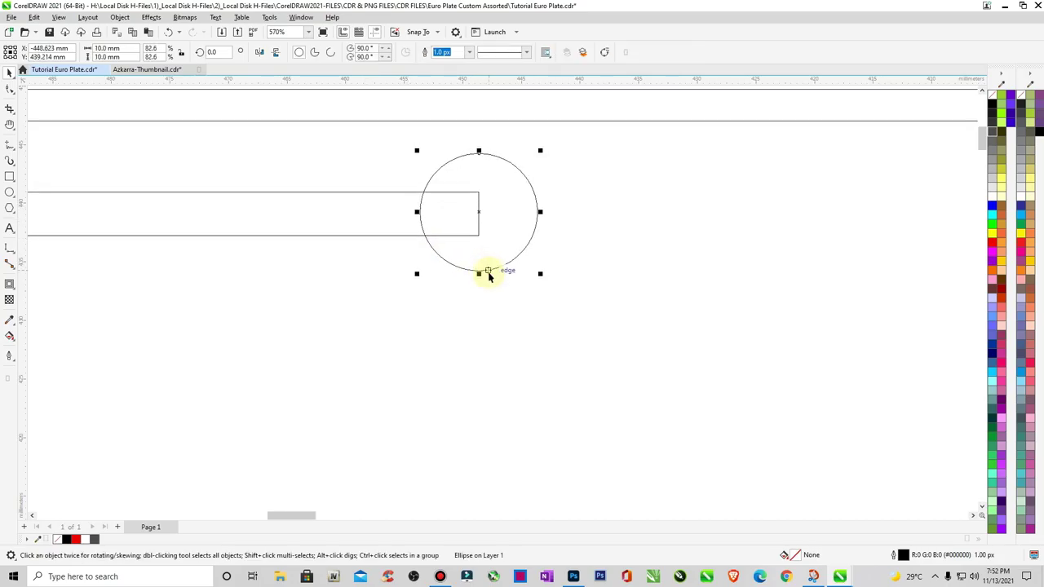
# Convert the circle to curves and place a copy of it centered on the thin rectangle's left end
pyautogui.scroll(-5, 489, 276)
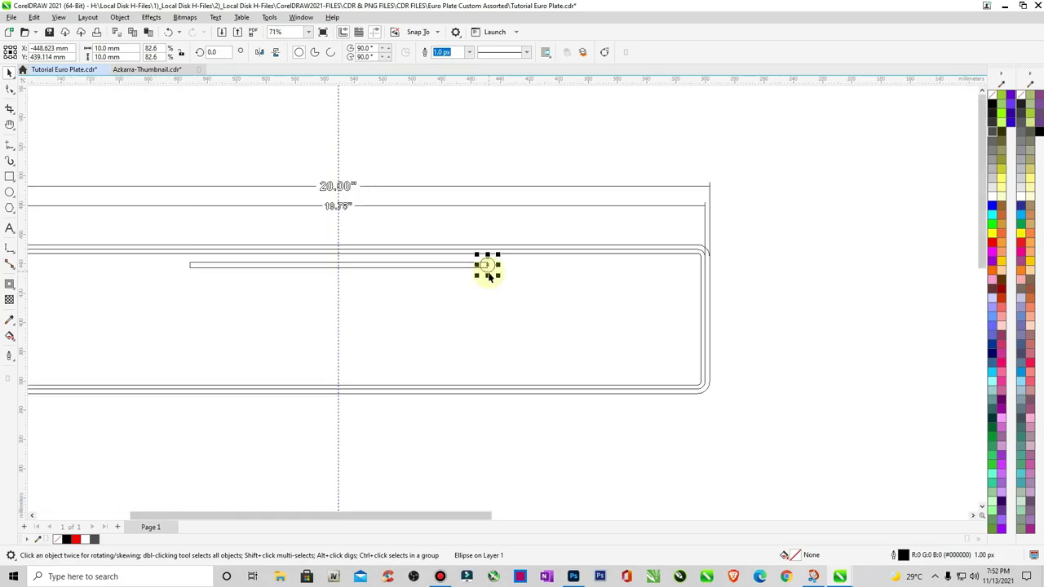
pyautogui.click(473, 291)
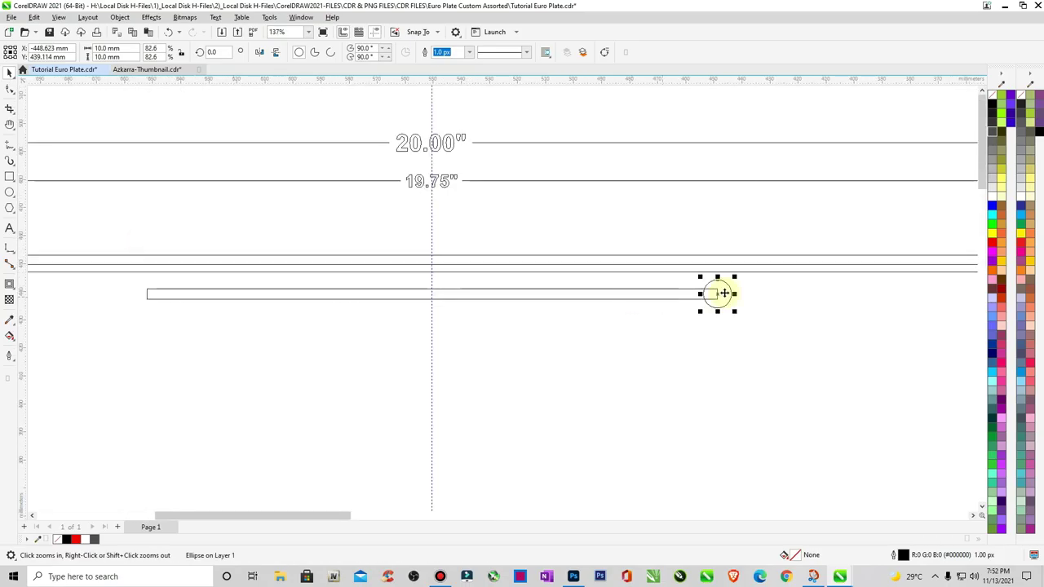
pyautogui.hotkey('ctrl', 'q')
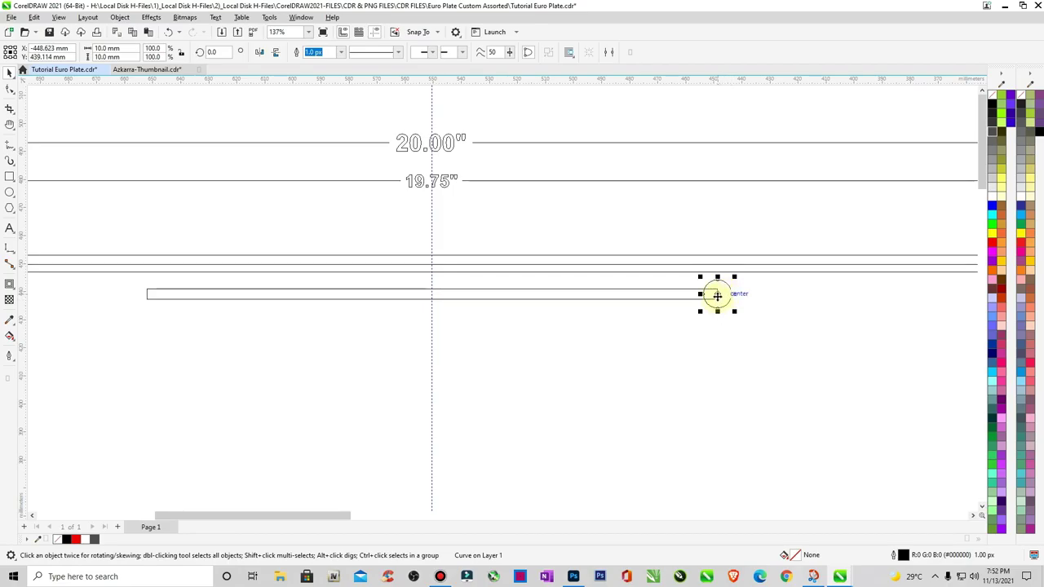
pyautogui.click(225, 426)
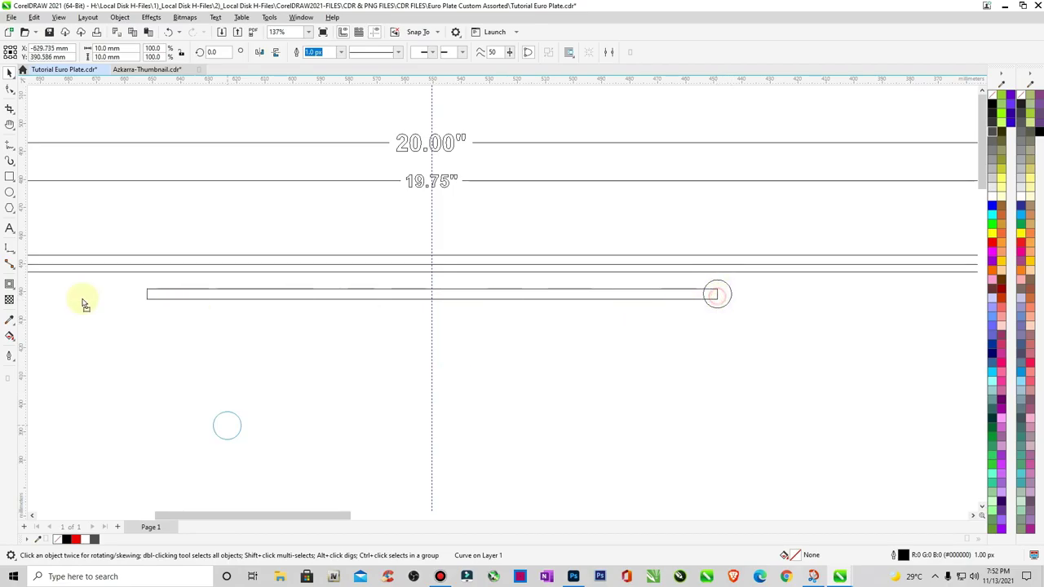
pyautogui.click(155, 303)
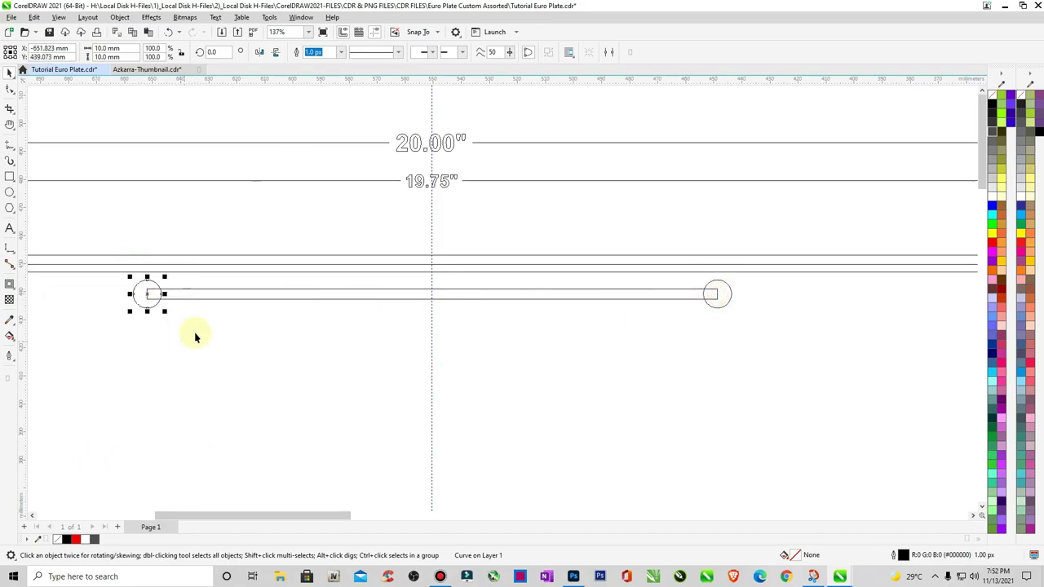
# Draw a rectangle about 25.9 × 9.6 mm around the circle on the thin rectangle's left end
pyautogui.click(242, 198)
pyautogui.scroll(-2, 224, 347)
pyautogui.press('z')
pyautogui.moveTo(154, 302); pyautogui.dragTo(212, 329)
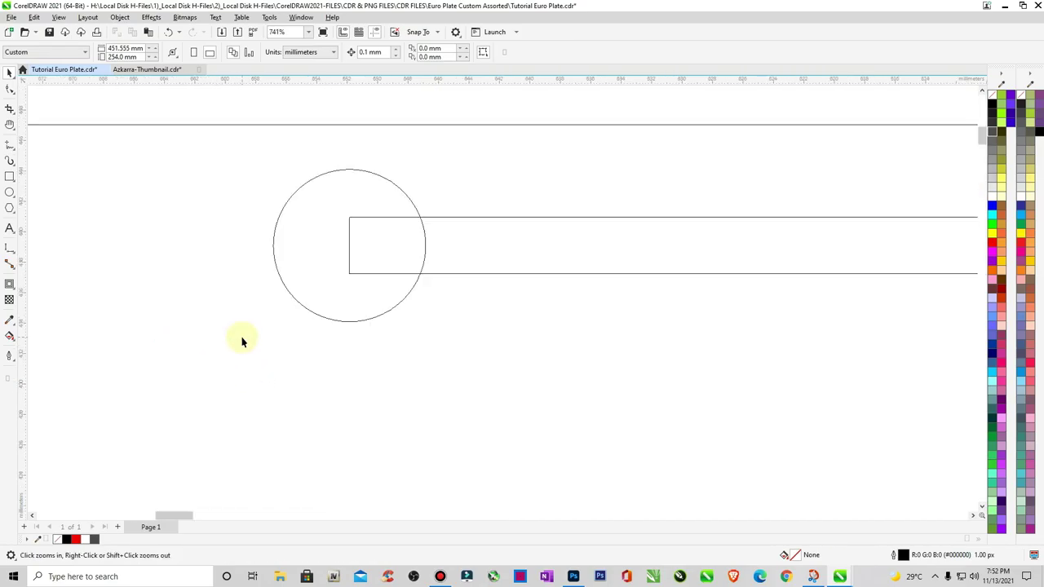
pyautogui.click(10, 176)
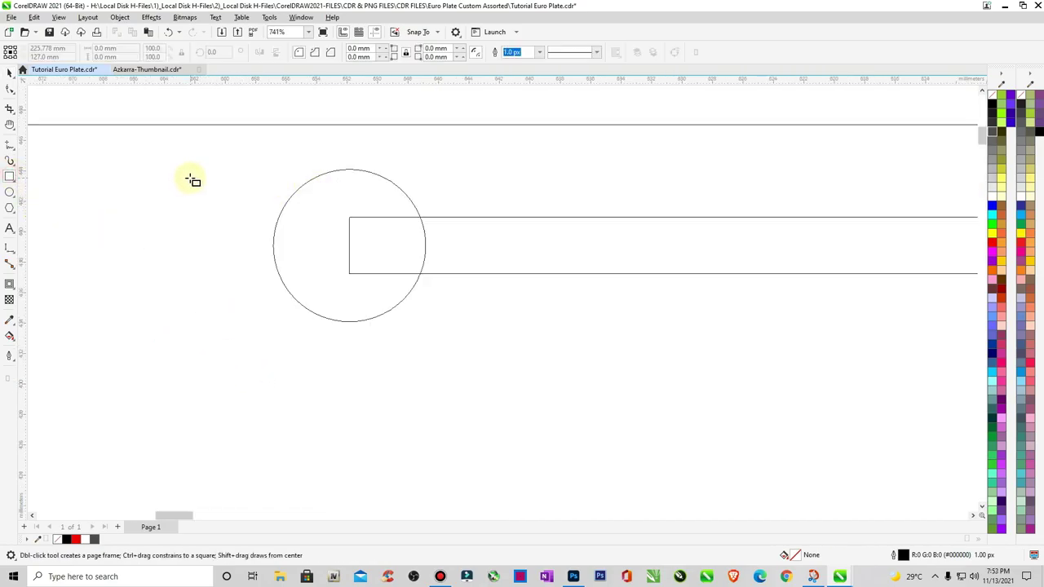
pyautogui.moveTo(167, 175); pyautogui.dragTo(563, 324)
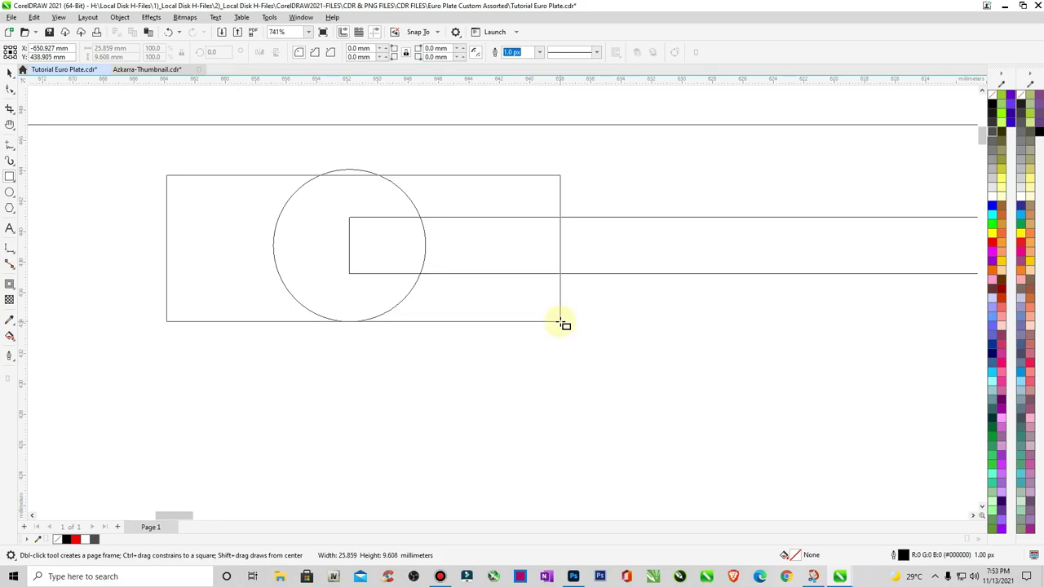
# Stretch the new rectangle's upper edge to the top of the circle, making it about 9.98 mm high
pyautogui.click(10, 75)
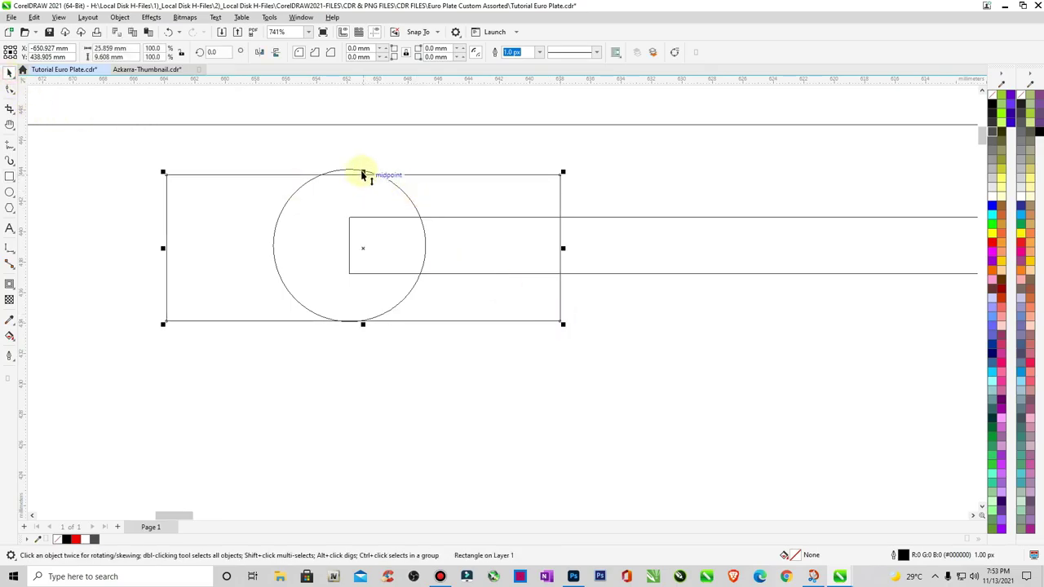
pyautogui.moveTo(362, 174); pyautogui.dragTo(366, 167)
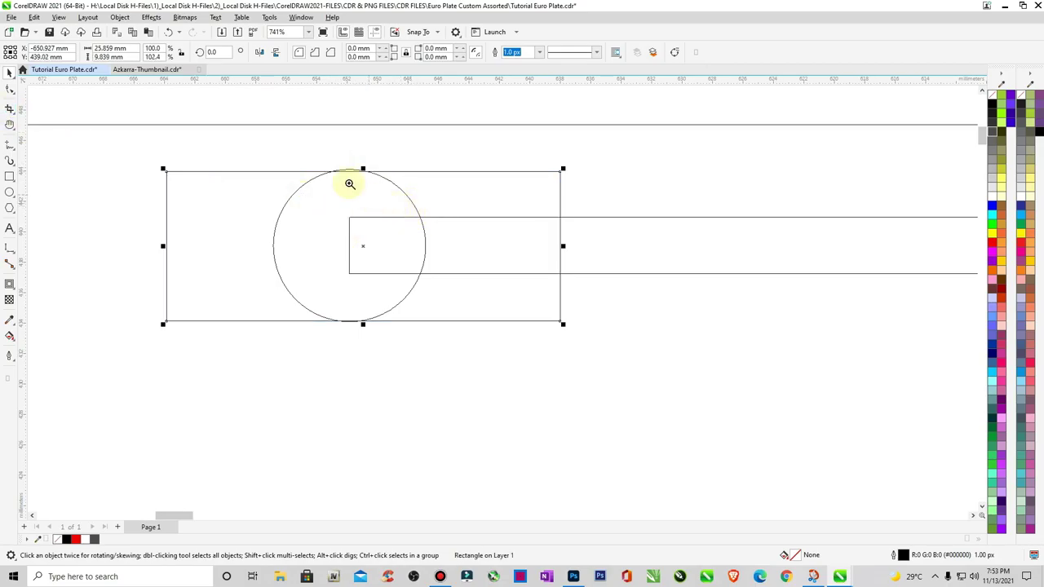
pyautogui.scroll(5, 350, 183)
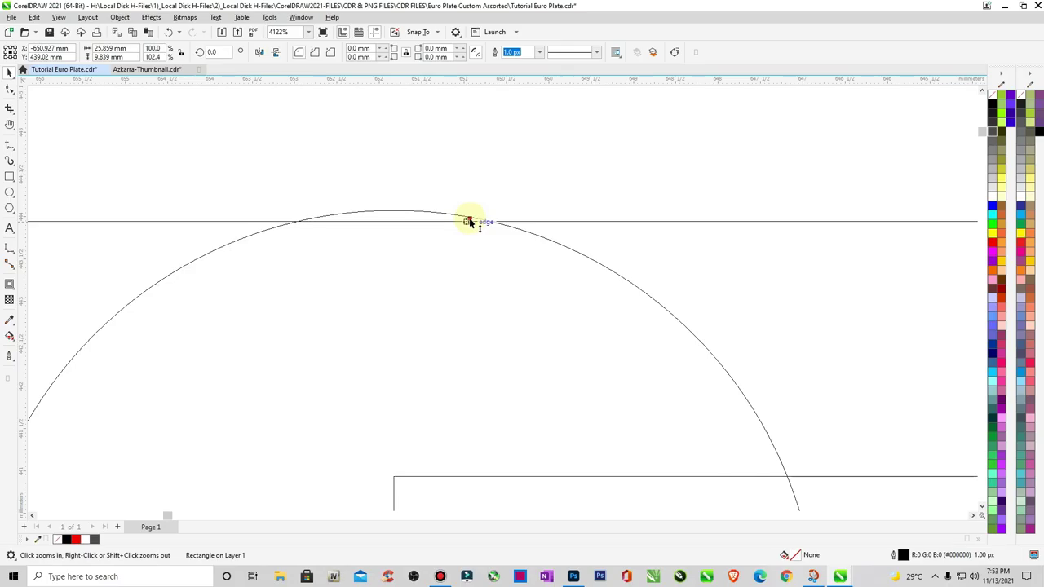
pyautogui.moveTo(469, 221); pyautogui.dragTo(470, 209)
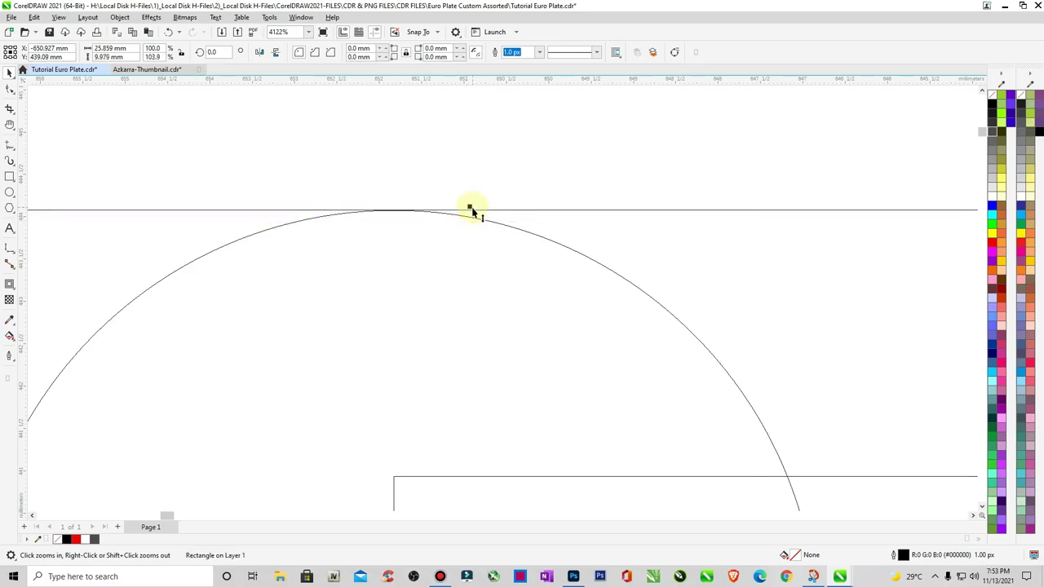
pyautogui.scroll(-6, 470, 209)
# Nudge the rectangle left until it is centered horizontally on the left circle
pyautogui.moveTo(350, 233); pyautogui.dragTo(734, 432)
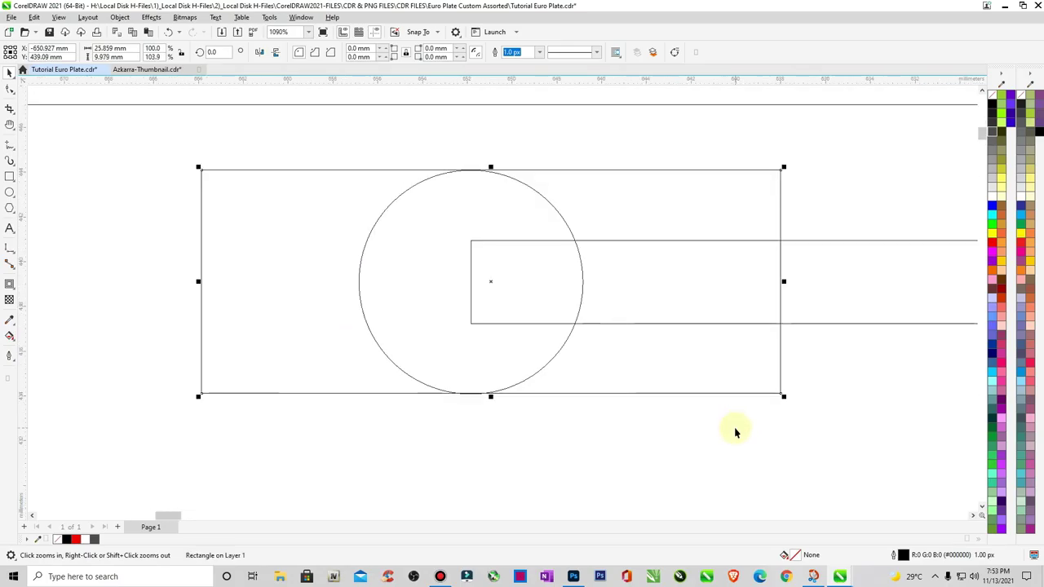
pyautogui.press('Left')
pyautogui.press('Left')
pyautogui.press('Left')
pyautogui.press('Left')
pyautogui.press('Left')
pyautogui.press('Left')
pyautogui.press('Left')
pyautogui.press('Left')
pyautogui.press('Left')
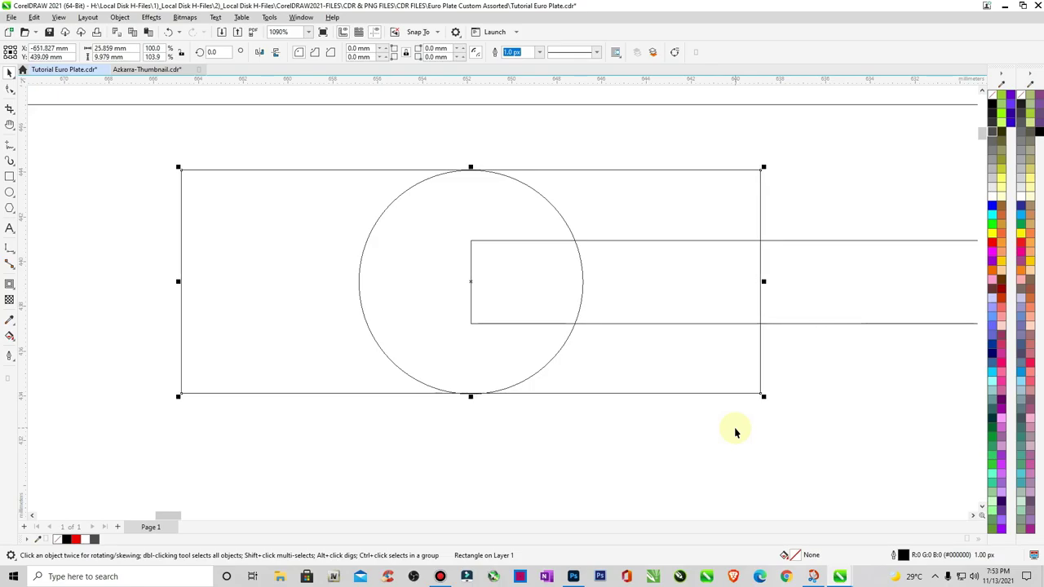
# Round the rectangle's corners fully to a radius of about 4.99 mm, forming a slot, and convert it to curves
pyautogui.click(10, 90)
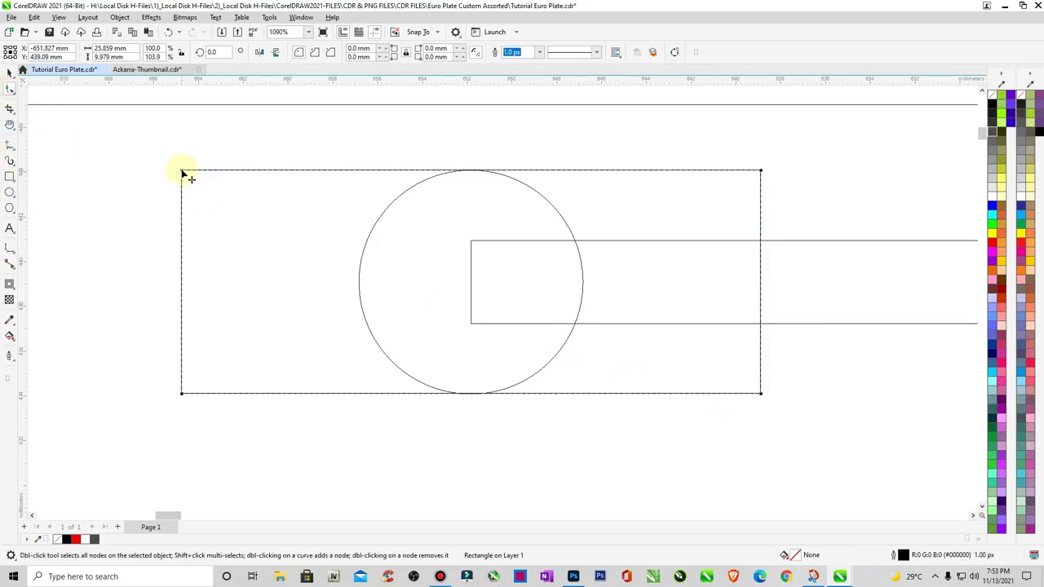
pyautogui.moveTo(182, 173); pyautogui.dragTo(302, 209)
pyautogui.scroll(-5, 454, 291)
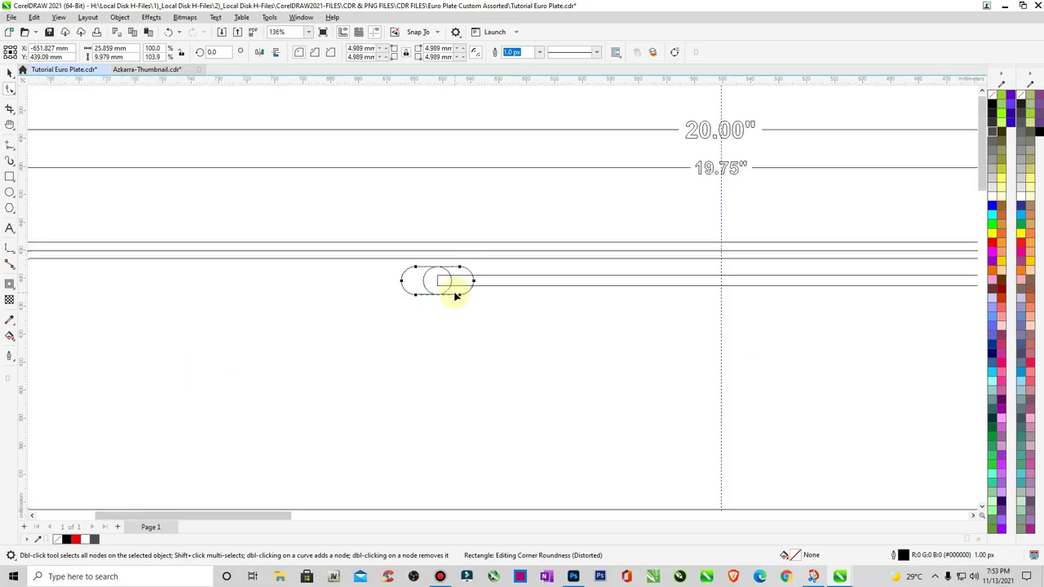
pyautogui.hotkey('ctrl', 'q')
pyautogui.scroll(-2, 456, 296)
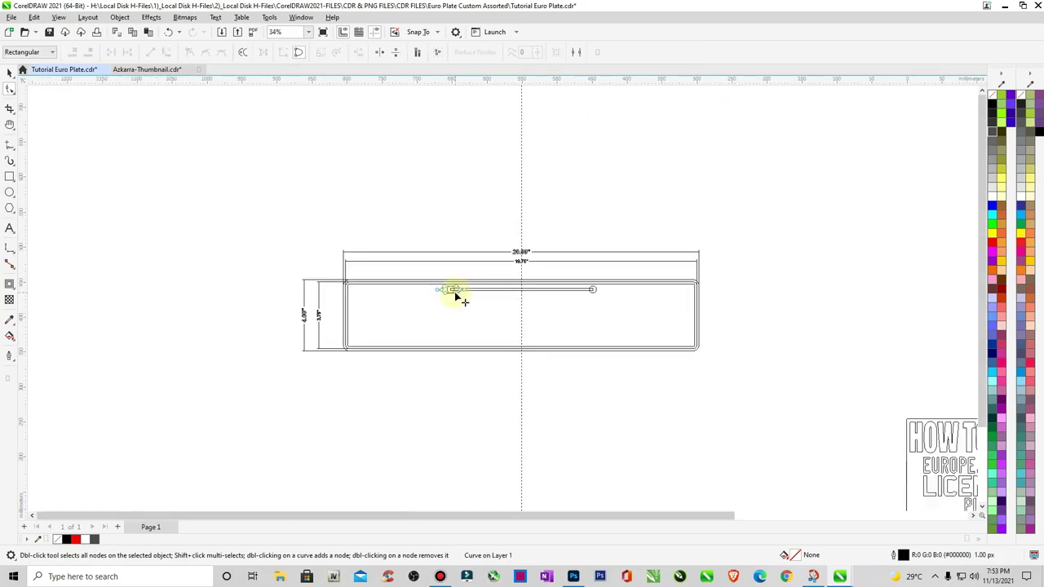
pyautogui.scroll(4, 505, 316)
pyautogui.scroll(-5, 505, 311)
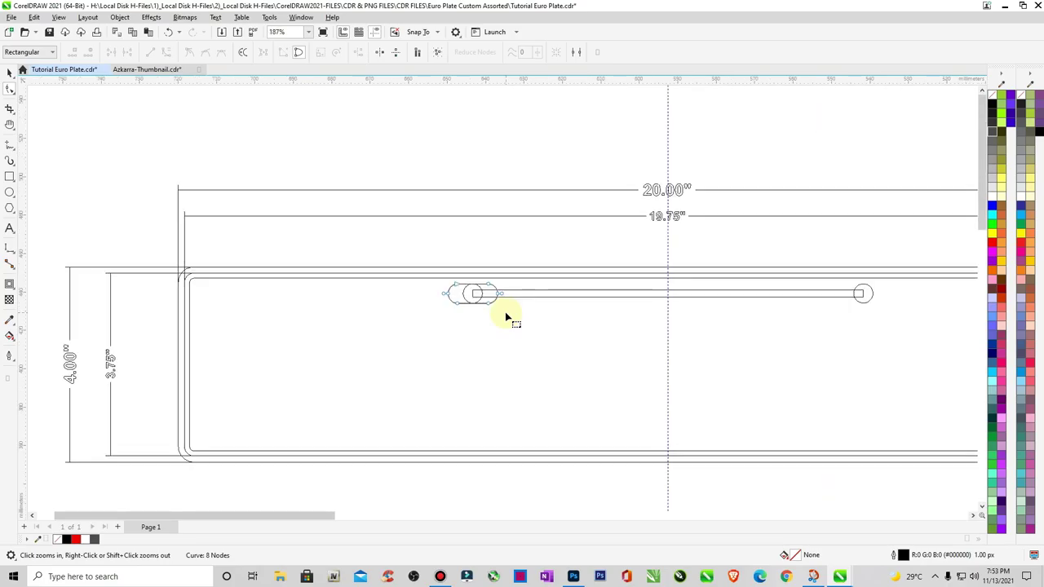
pyautogui.scroll(6, 486, 307)
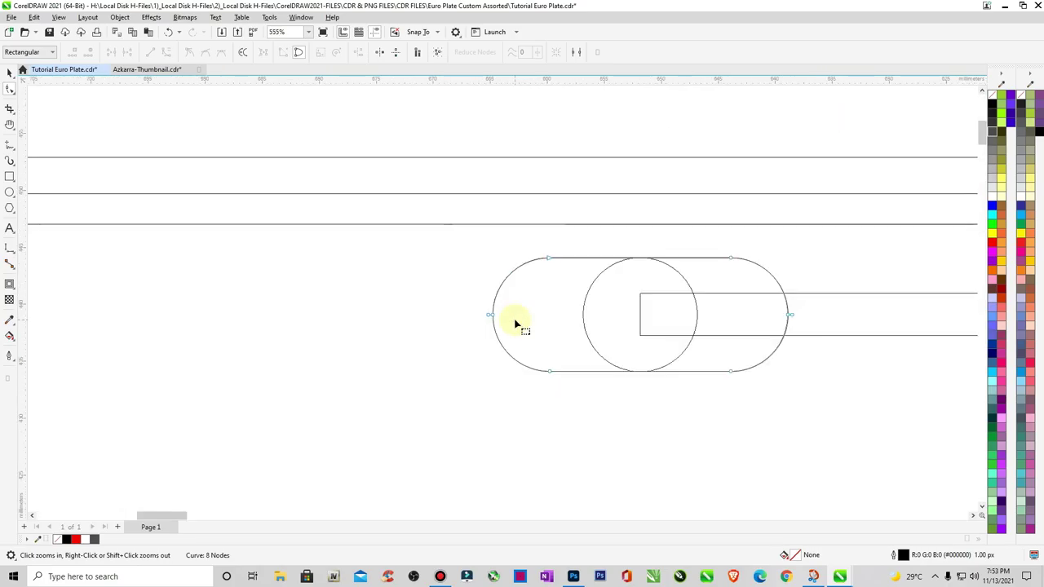
pyautogui.scroll(-4, 516, 325)
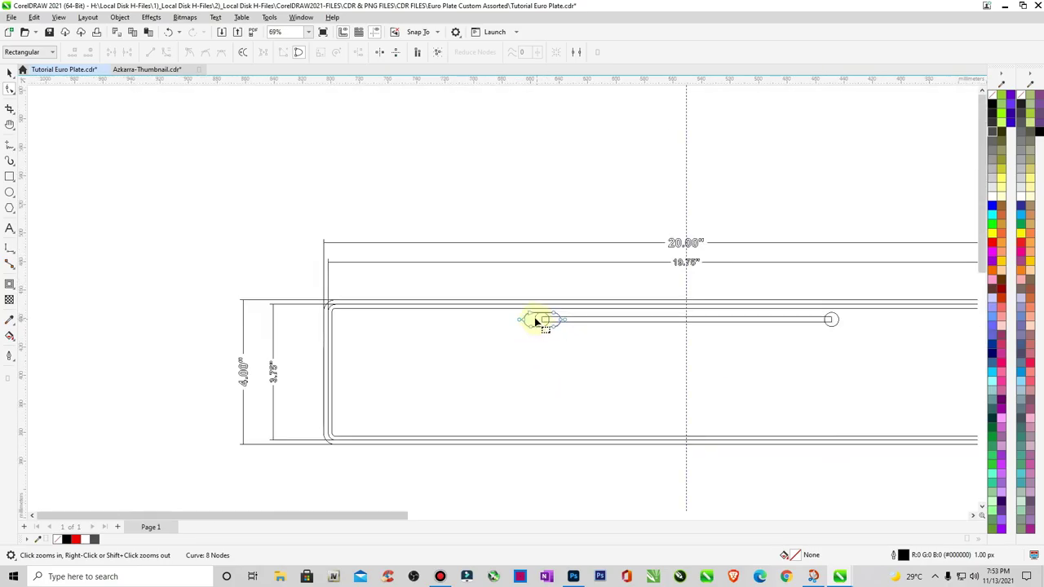
pyautogui.scroll(5, 607, 355)
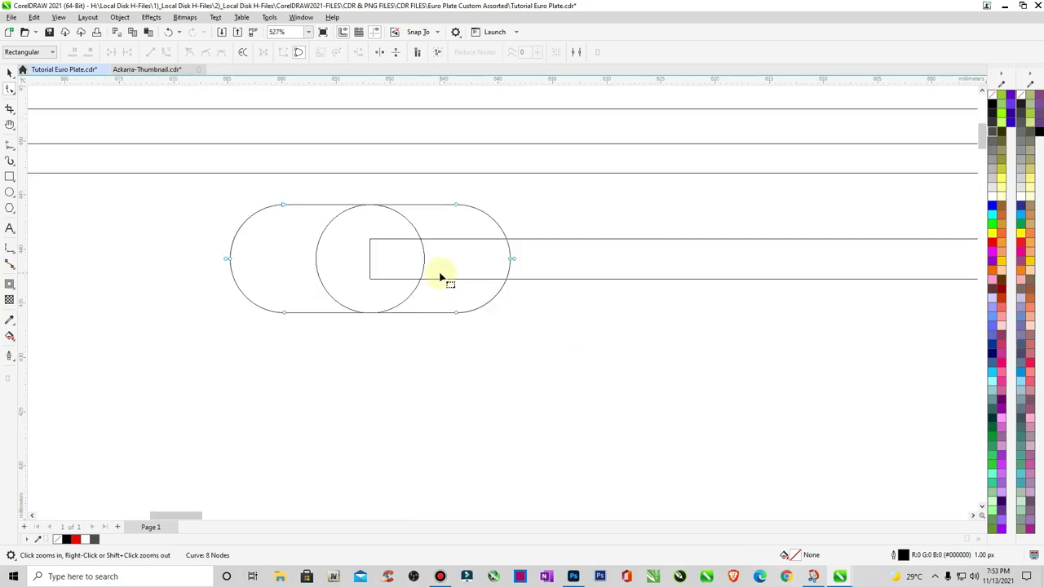
pyautogui.scroll(-2, 408, 212)
pyautogui.scroll(2, 621, 328)
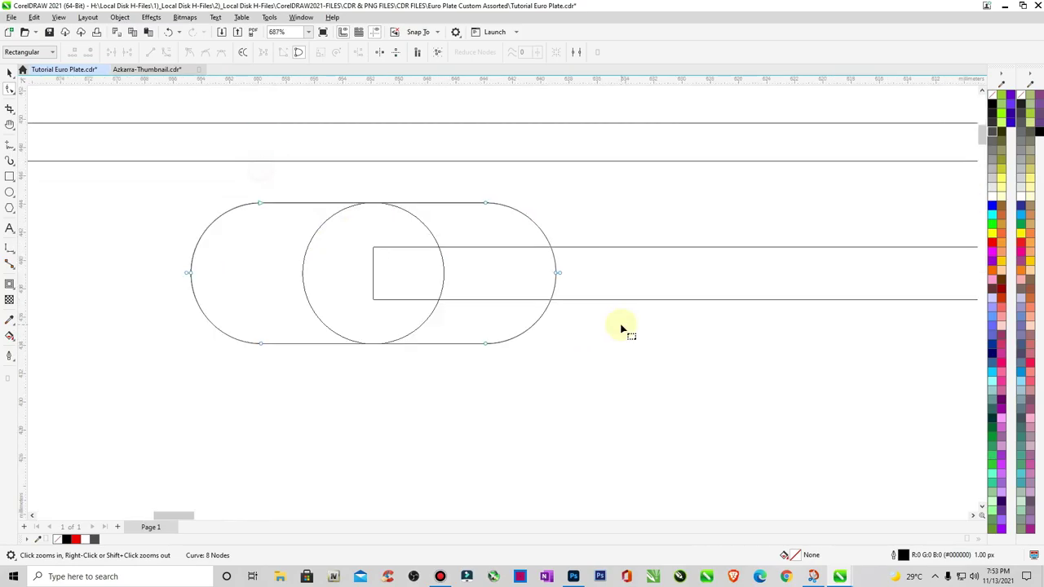
pyautogui.scroll(-4, 621, 328)
pyautogui.moveTo(543, 291); pyautogui.dragTo(960, 384)
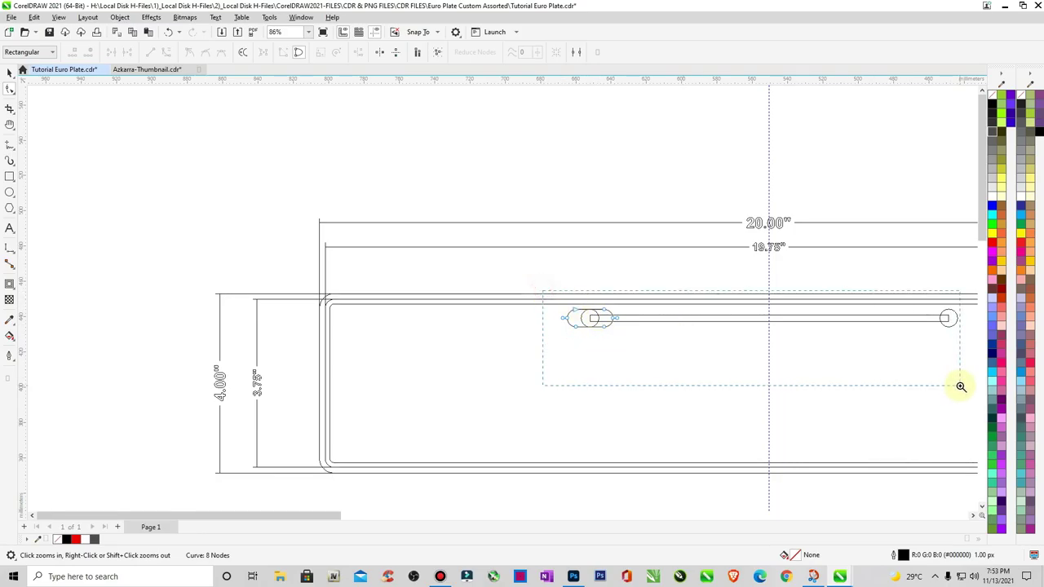
# Duplicate the left slot outline and delete the offset copy
pyautogui.hotkey('ctrl', 'd')
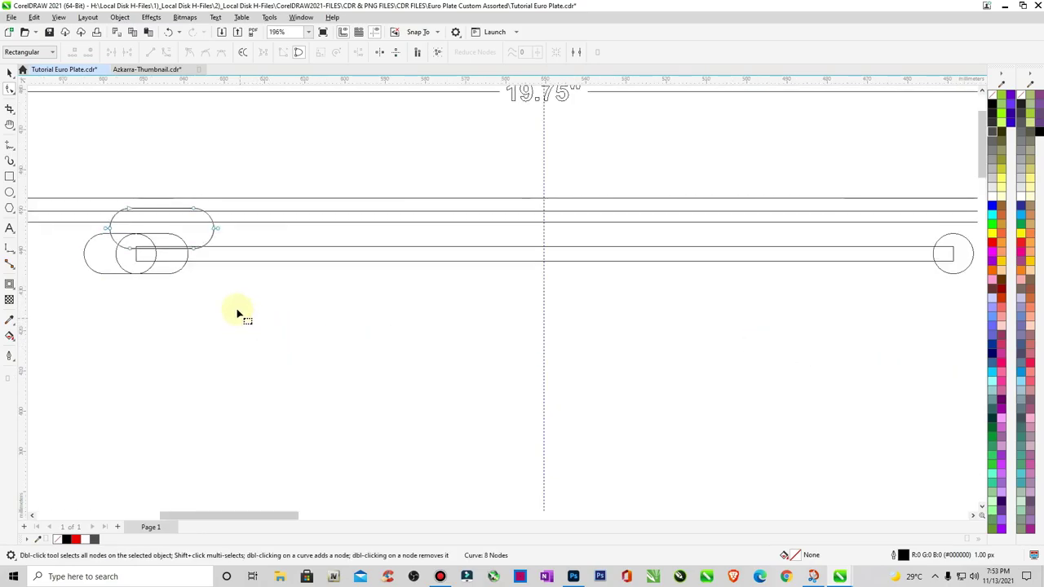
pyautogui.click(10, 72)
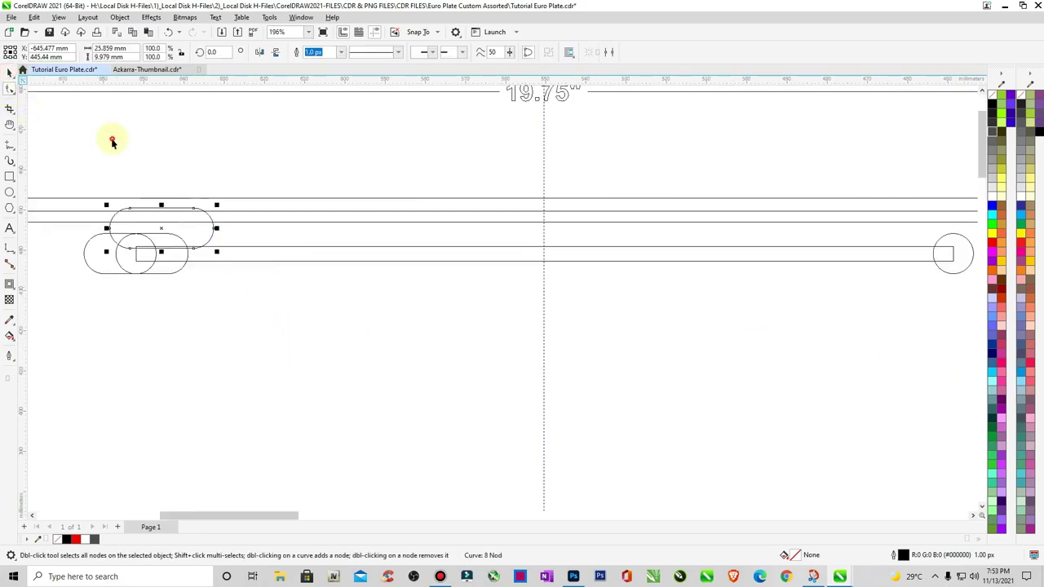
pyautogui.click(112, 142)
pyautogui.click(212, 237)
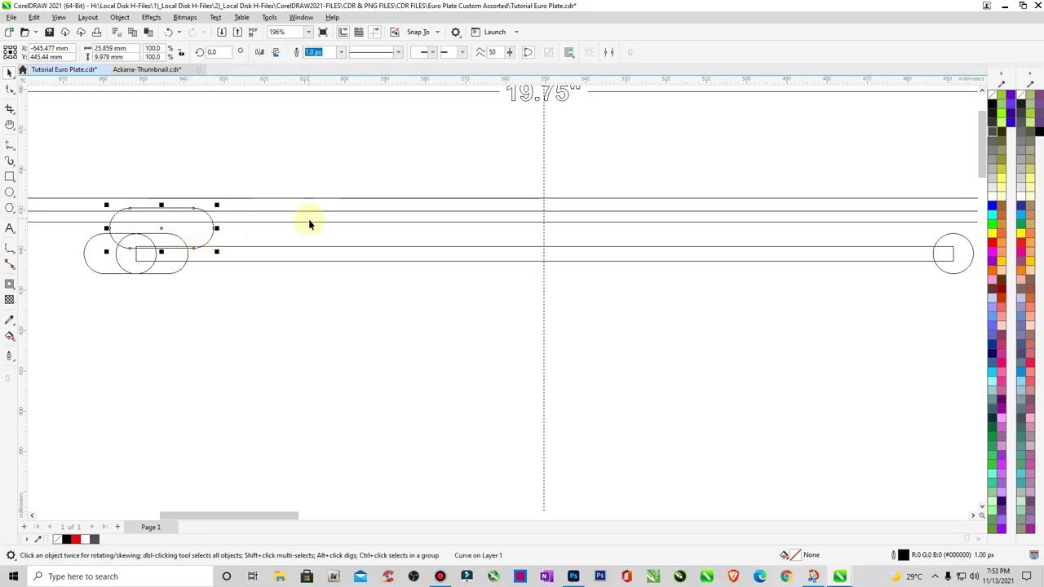
pyautogui.press('Delete')
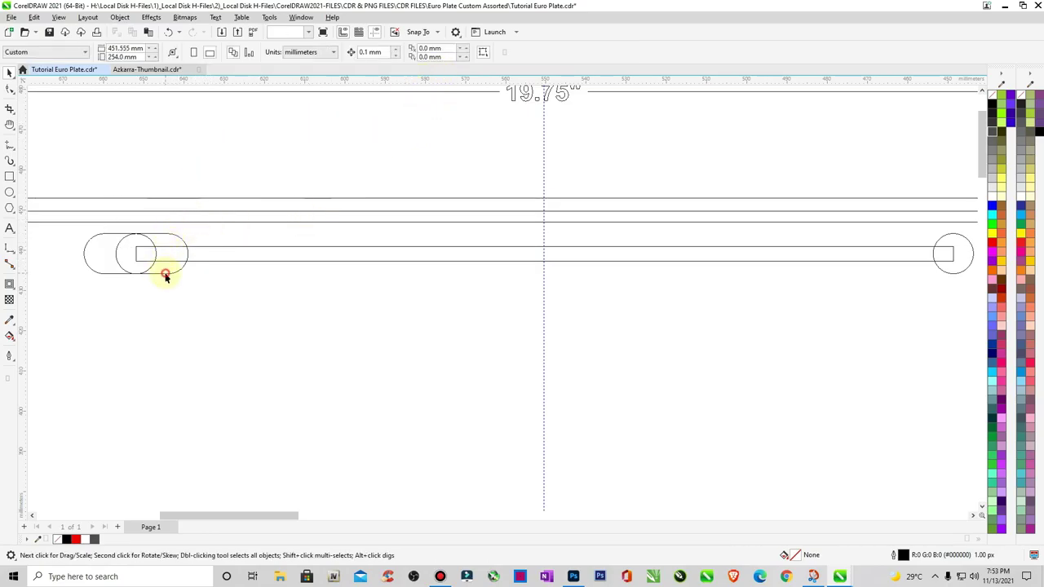
# Place a copy of the left slot centered on the circle at the thin rectangle's right end
pyautogui.click(166, 276)
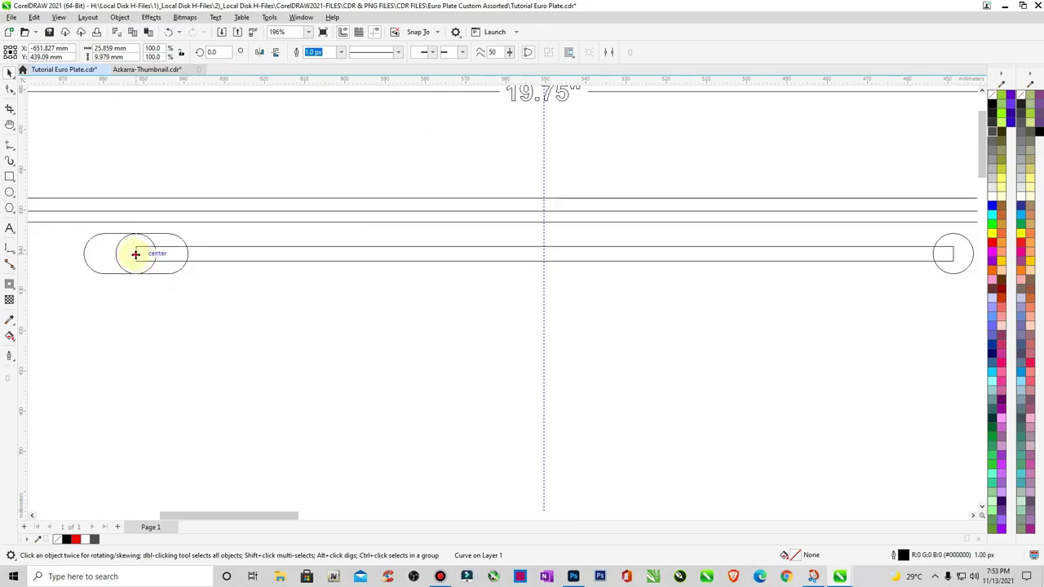
pyautogui.press('Escape')
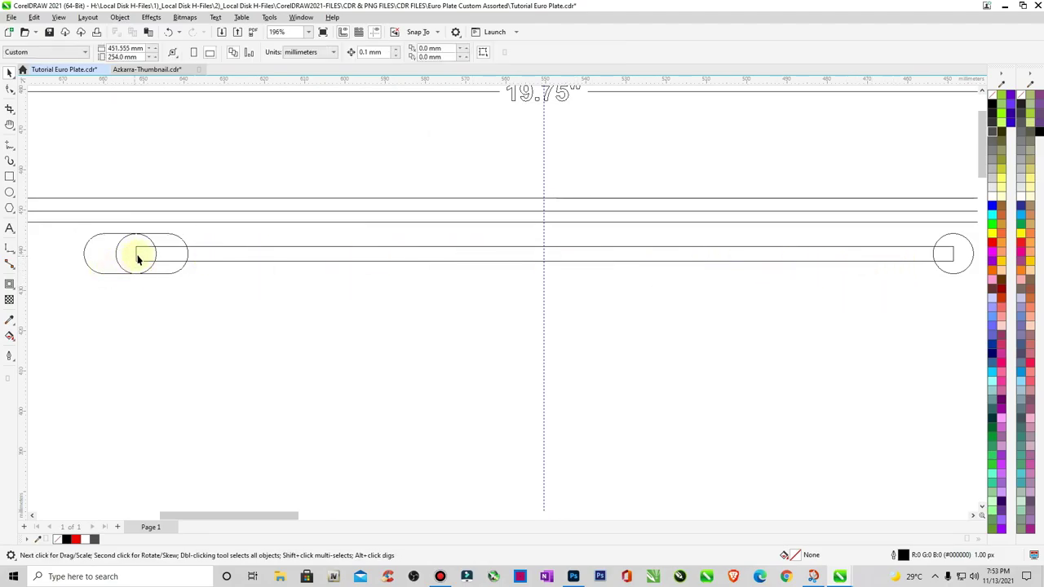
pyautogui.click(163, 277)
pyautogui.moveTo(163, 272); pyautogui.dragTo(928, 256)
pyautogui.scroll(-4, 926, 326)
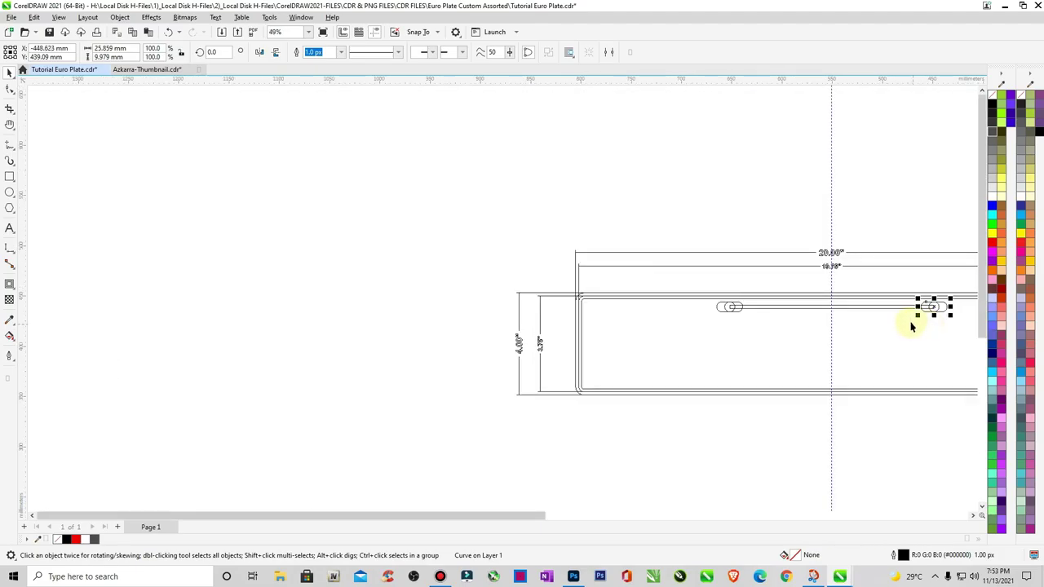
pyautogui.press('z')
pyautogui.moveTo(671, 277); pyautogui.dragTo(962, 345)
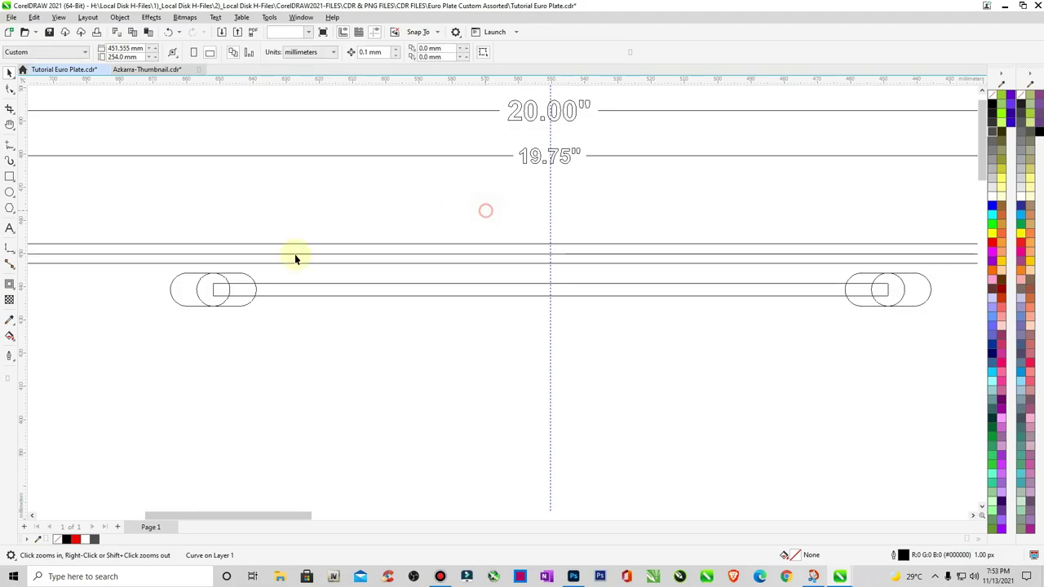
pyautogui.press('space')
pyautogui.press('Escape')
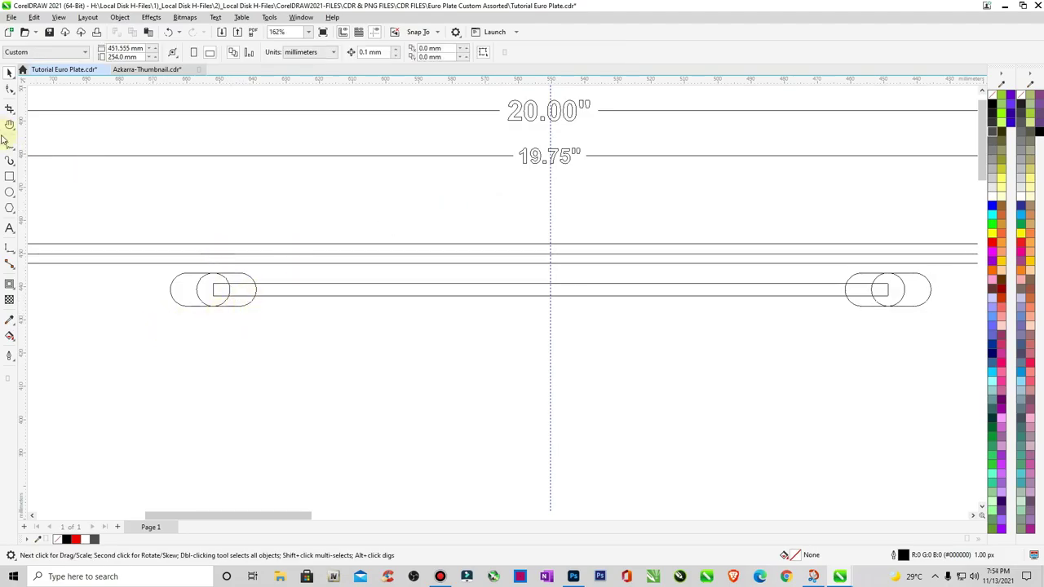
# Dimension the horizontal distance between the two circle centers, placing the dimension line above the plate with its text on the center guideline
pyautogui.click(9, 251)
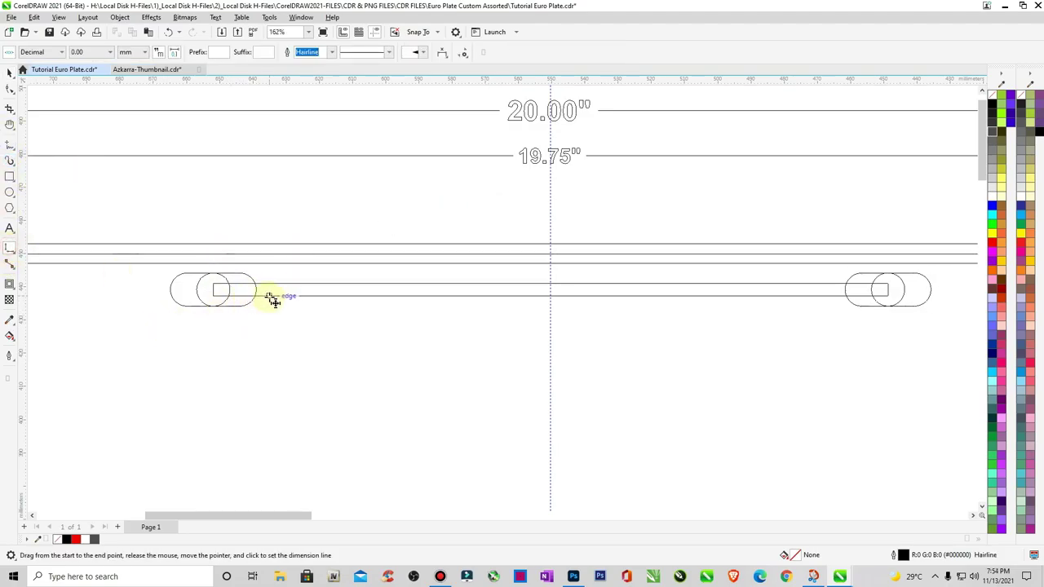
pyautogui.moveTo(217, 291); pyautogui.dragTo(873, 302)
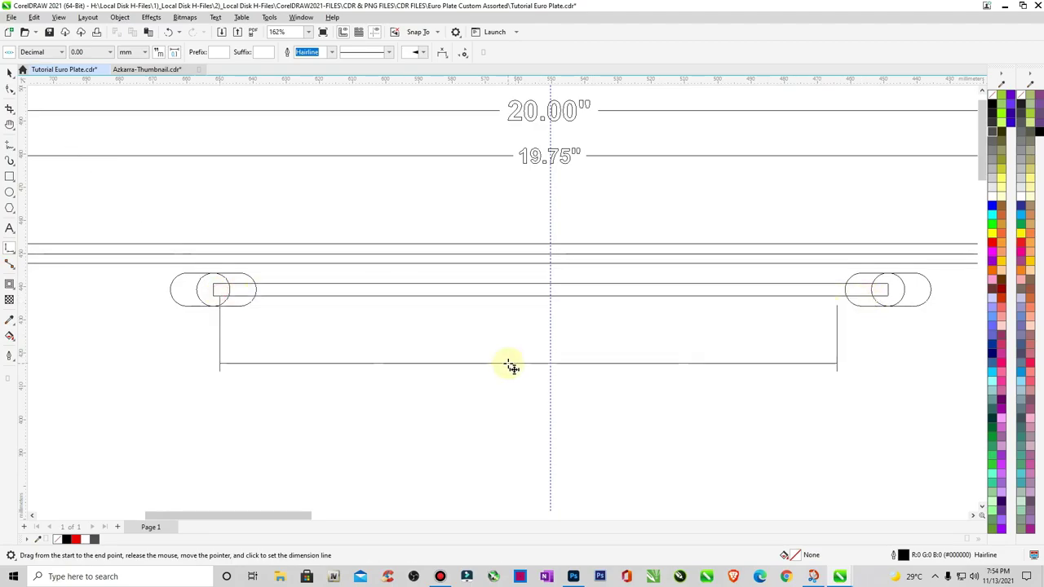
pyautogui.press('Escape')
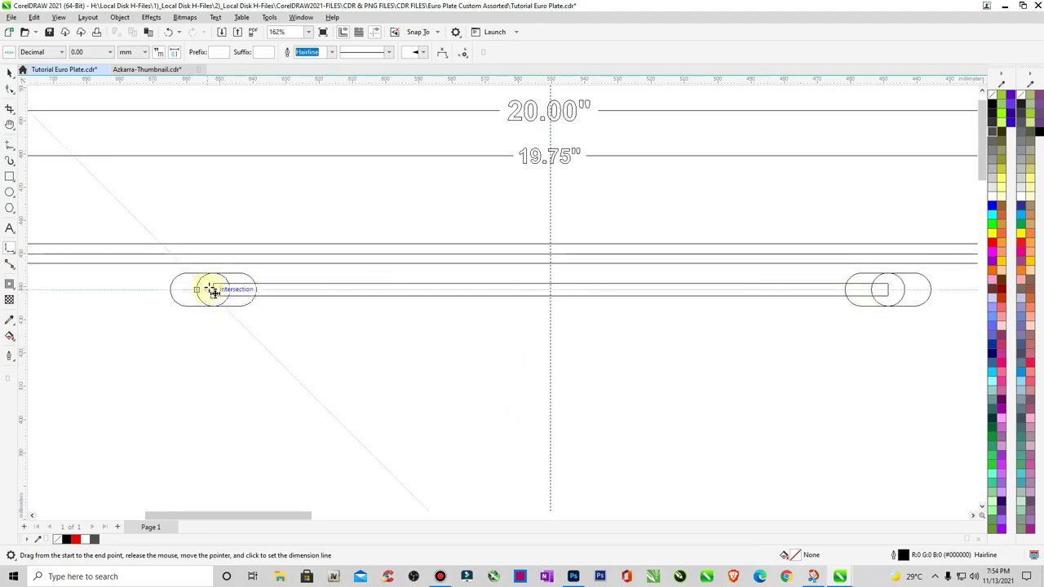
pyautogui.moveTo(214, 291); pyautogui.dragTo(891, 292)
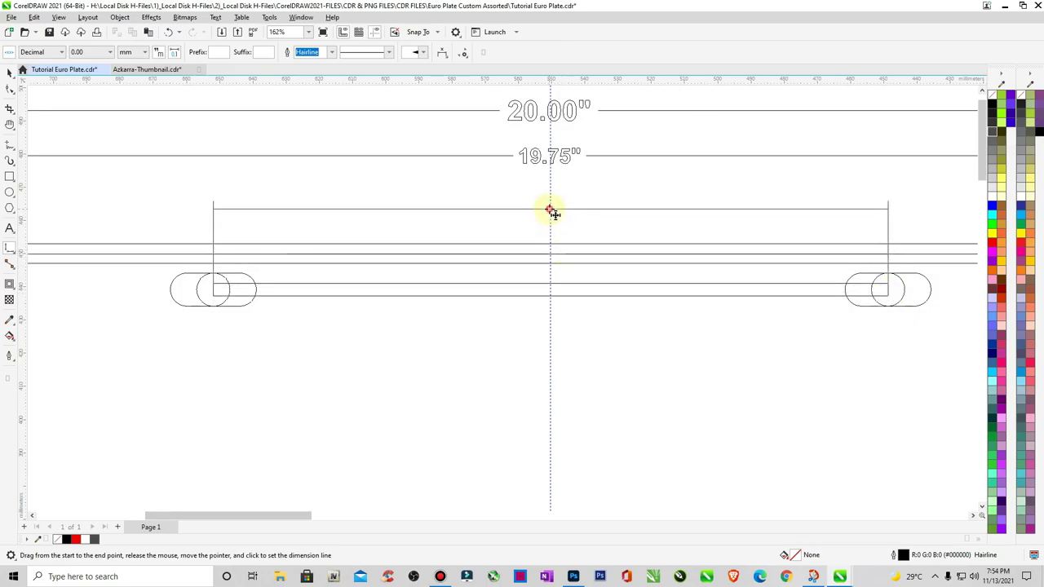
pyautogui.click(552, 210)
pyautogui.click(10, 72)
pyautogui.click(431, 182)
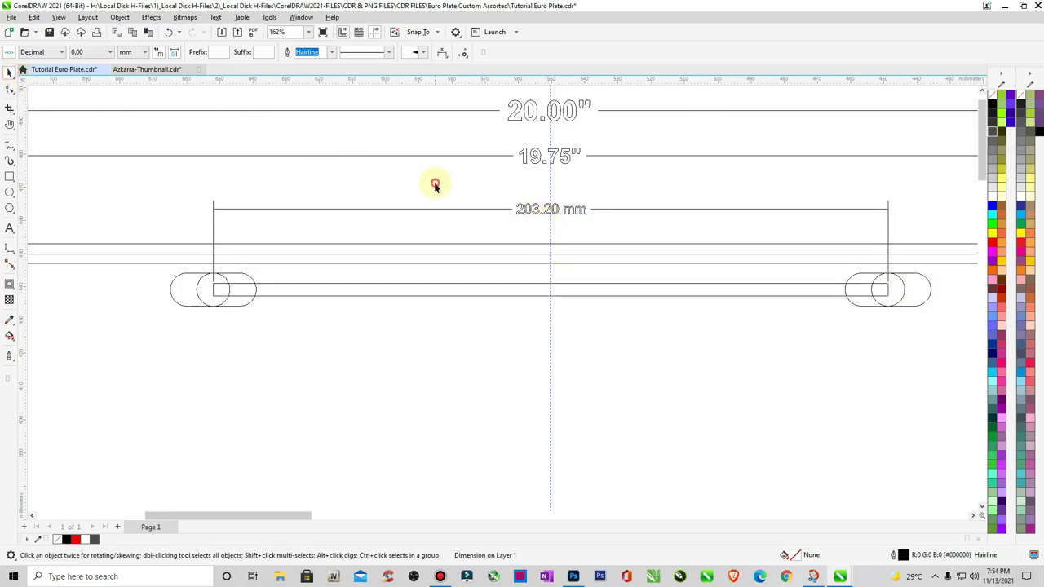
# Set the document units to inches
pyautogui.click(306, 52)
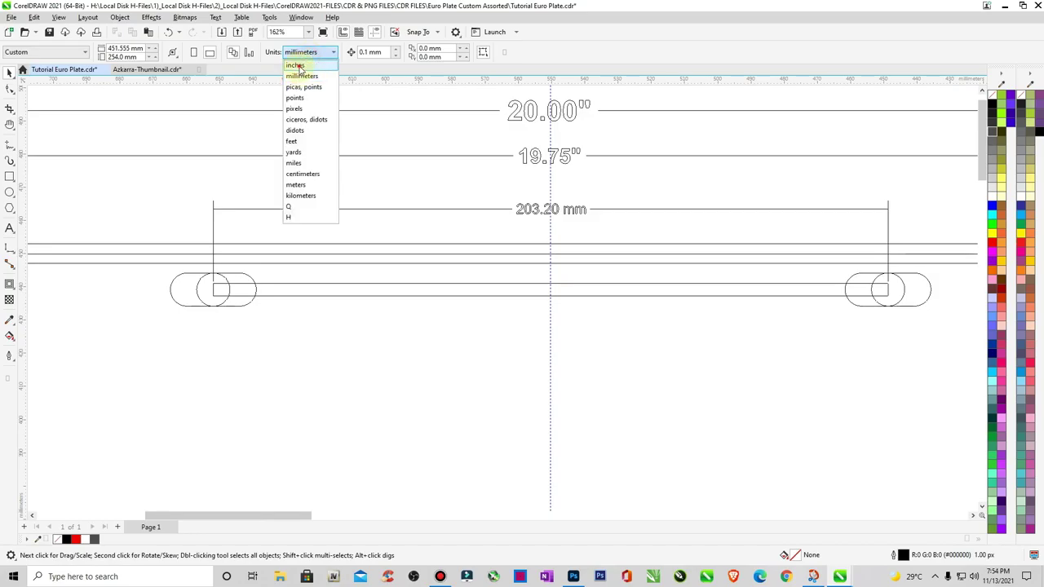
pyautogui.click(295, 65)
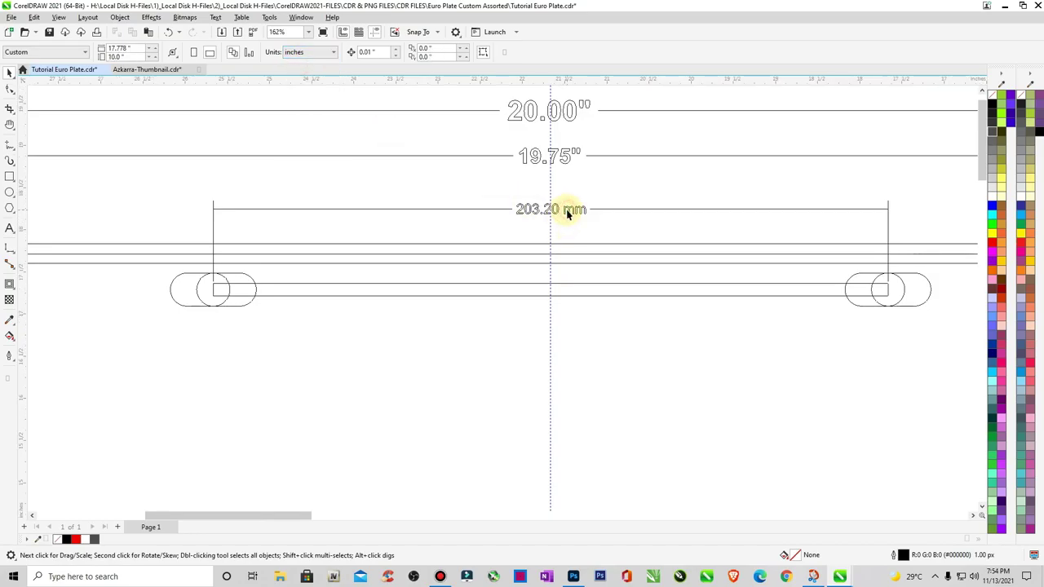
pyautogui.click(574, 210)
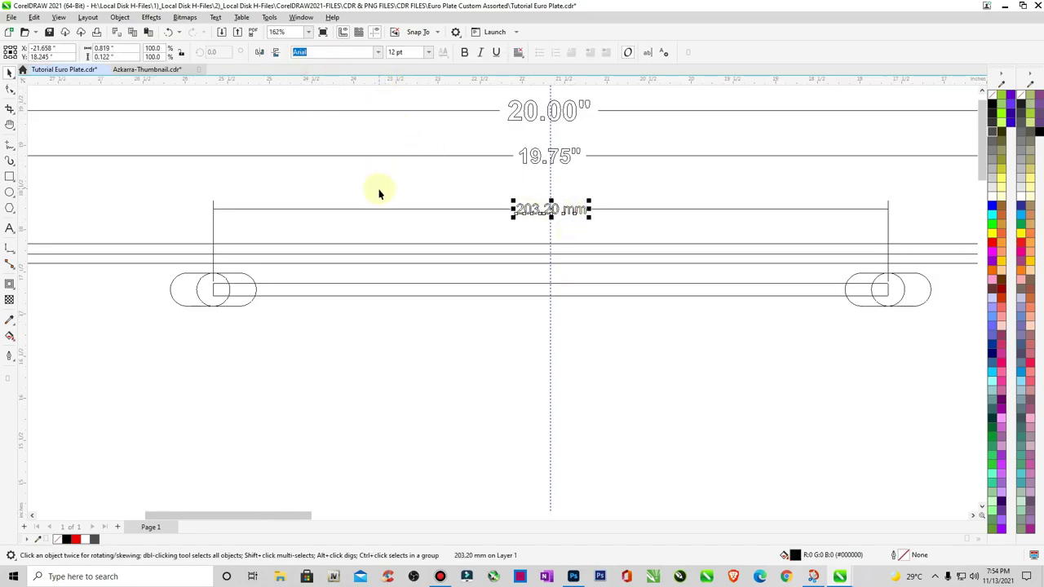
pyautogui.click(219, 255)
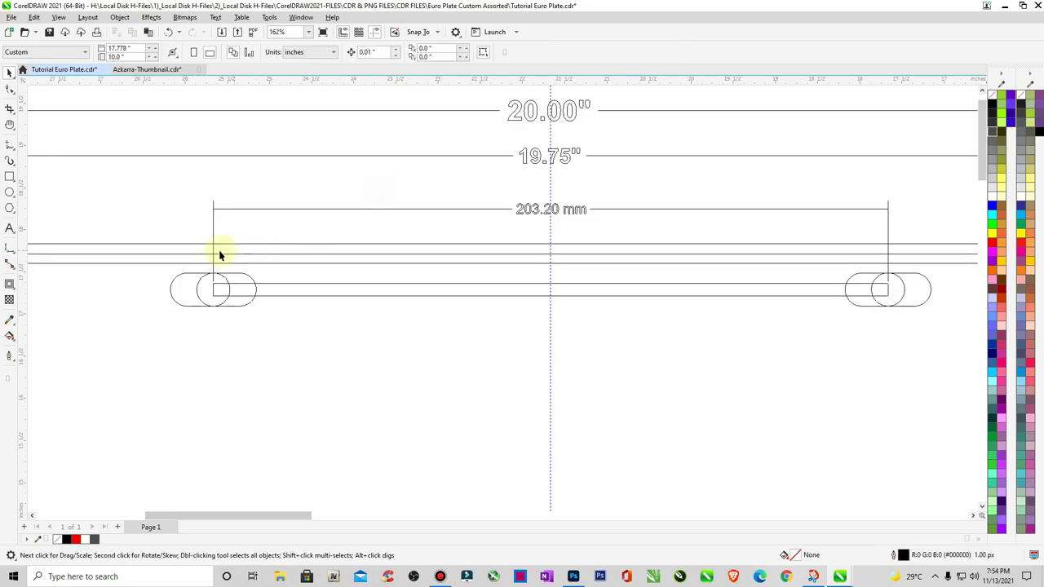
# Try to dimension the horizontal distance between the two slot centers in inches, placing the line above the millimetre dimension
pyautogui.click(10, 249)
pyautogui.moveTo(217, 289); pyautogui.dragTo(887, 284)
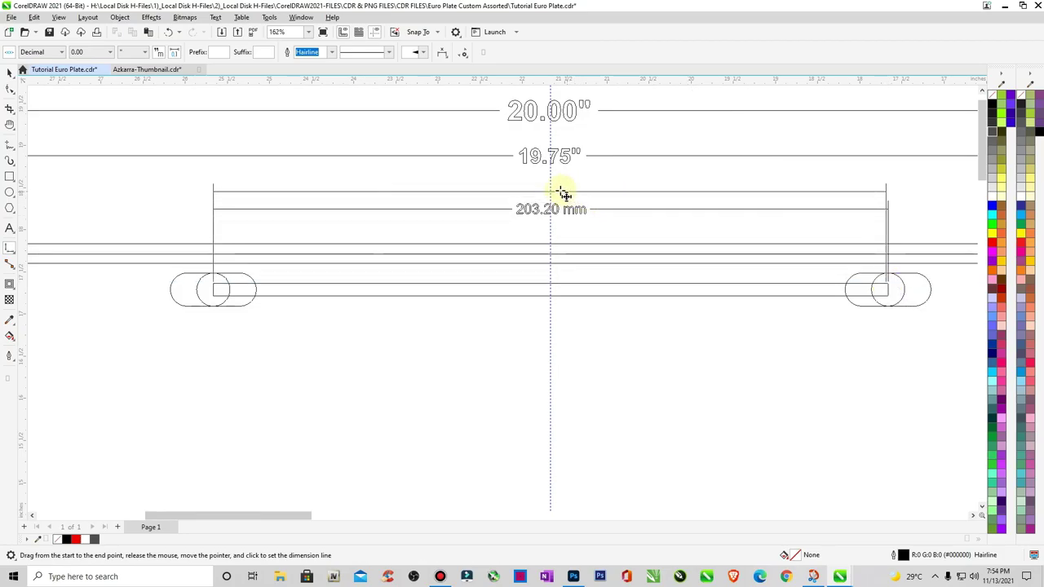
pyautogui.click(551, 191)
pyautogui.click(9, 72)
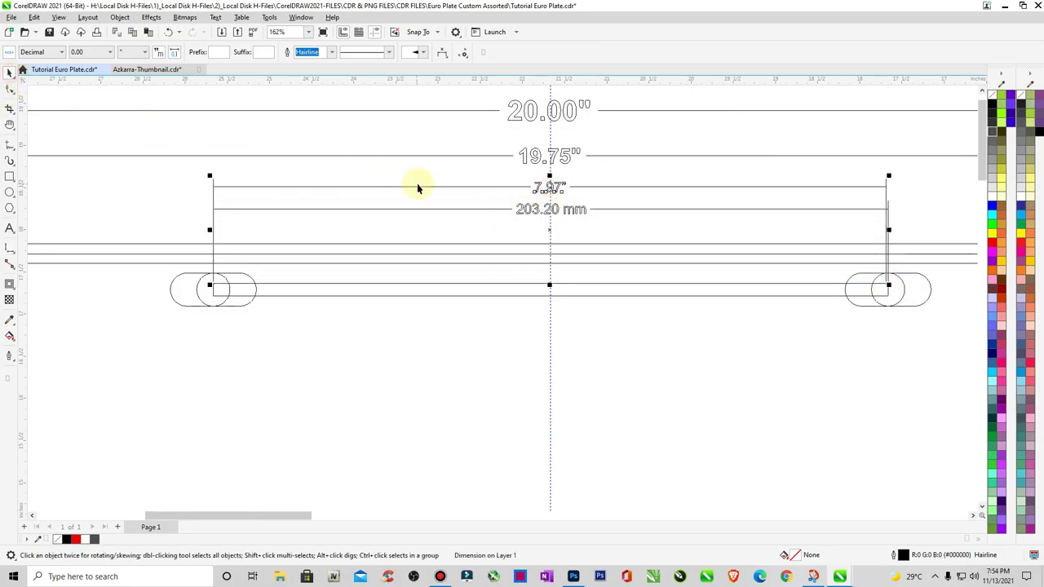
# Delete the millimetre dimension and the misplaced inch dimension between the two slots
pyautogui.click(423, 211)
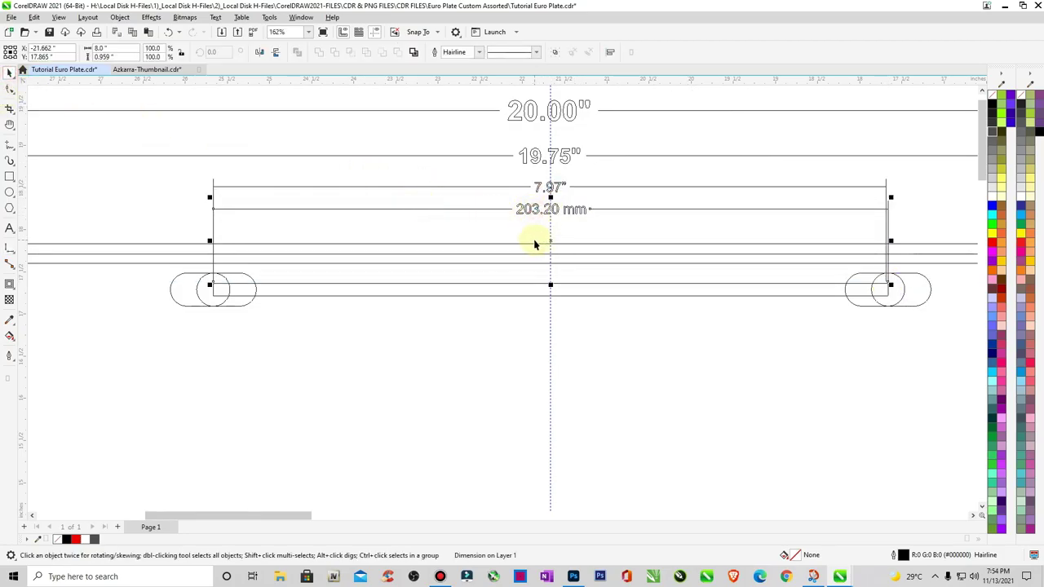
pyautogui.press('Delete')
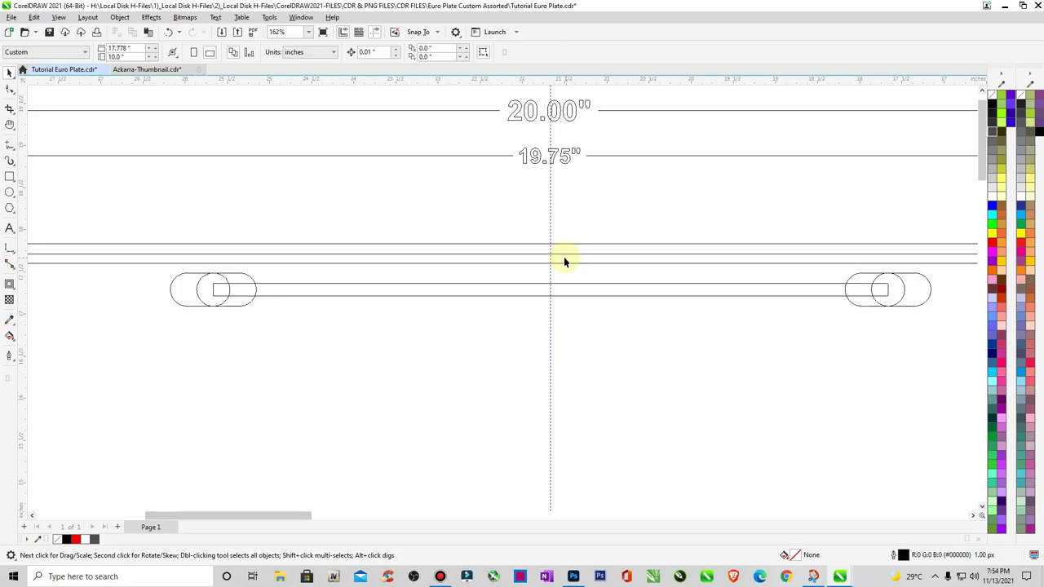
pyautogui.click(302, 295)
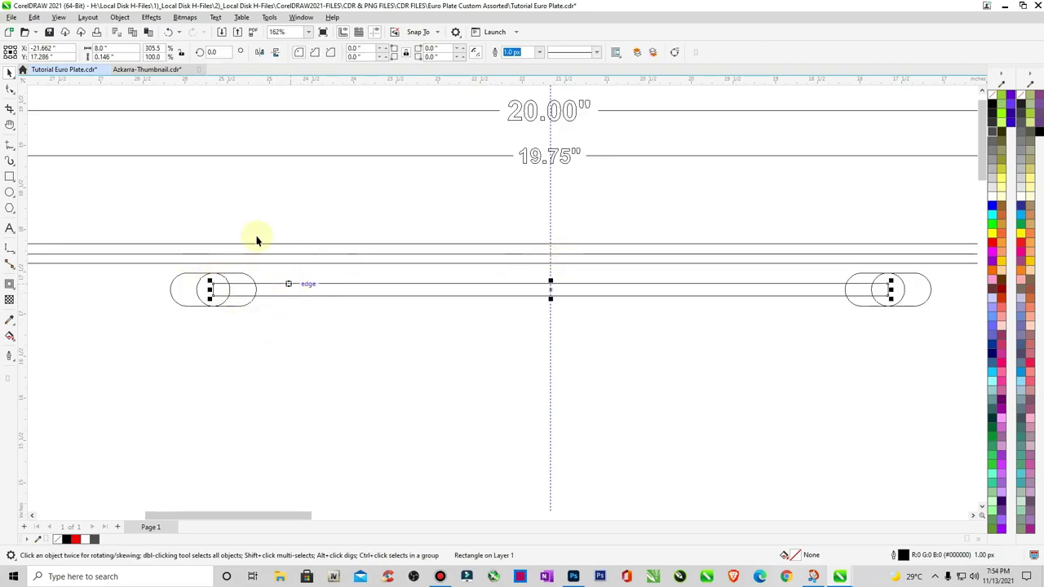
pyautogui.click(10, 247)
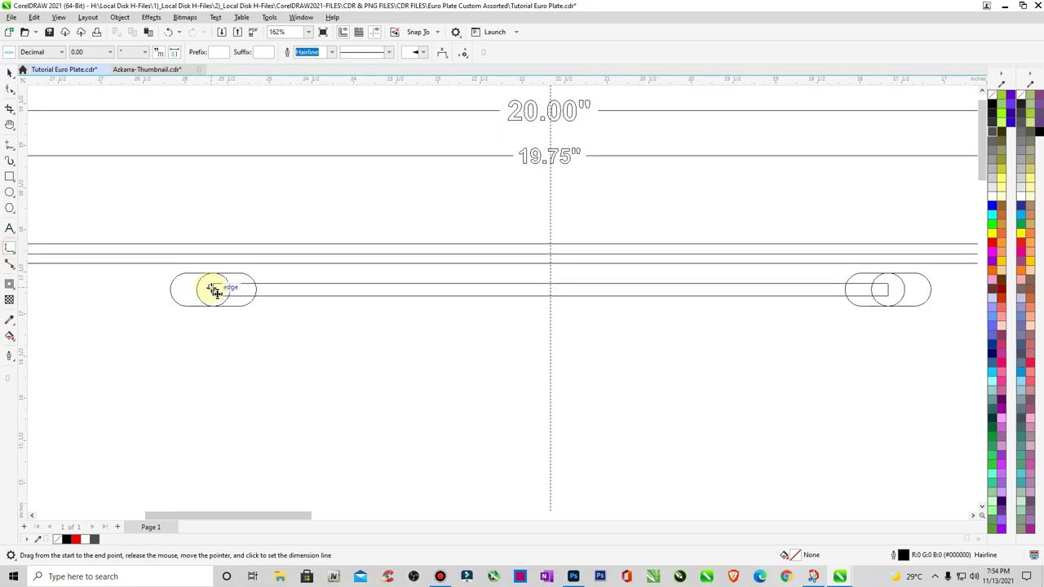
pyautogui.moveTo(213, 290); pyautogui.dragTo(478, 305)
pyautogui.click(477, 331)
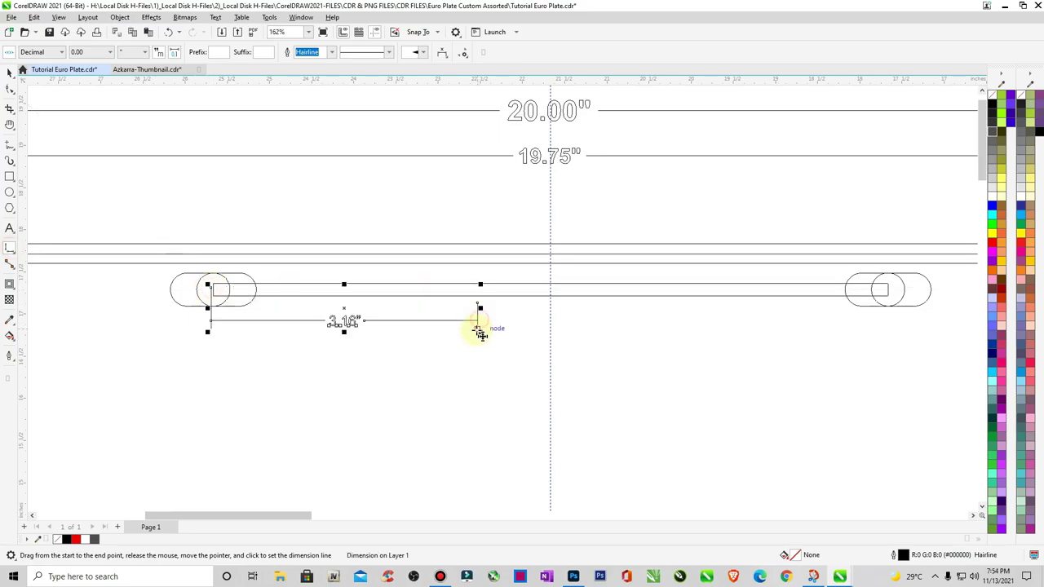
pyautogui.hotkey('ctrl', 'z')
# Dimension the horizontal distance between the two slot centers in inches, placing the line above the plate with its text on the center guideline
pyautogui.moveTo(212, 290); pyautogui.dragTo(889, 292)
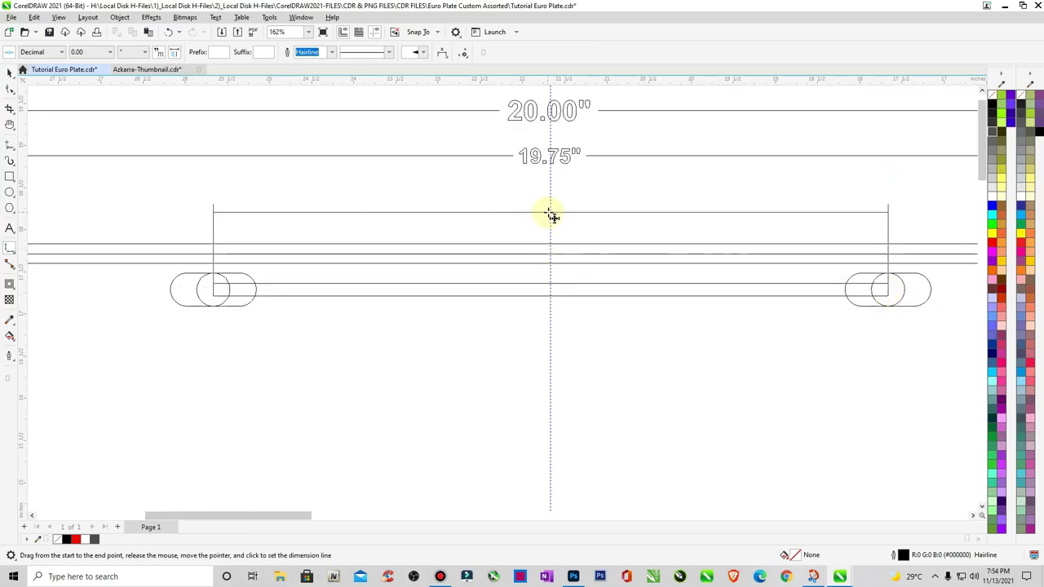
pyautogui.click(552, 214)
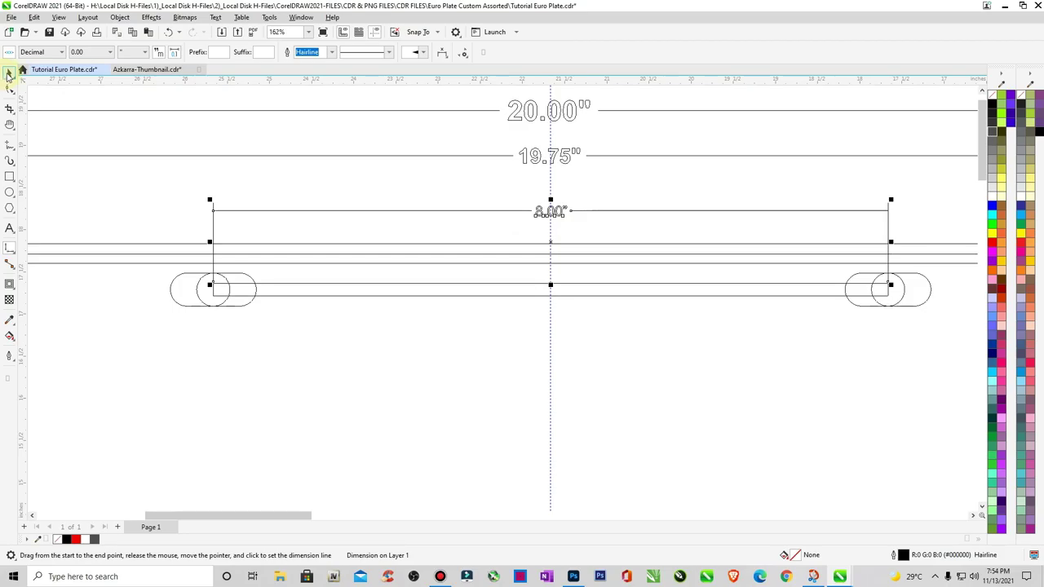
pyautogui.click(8, 75)
# Format the text of the slot-spacing dimension as 18 pt bold
pyautogui.moveTo(520, 193); pyautogui.dragTo(596, 228)
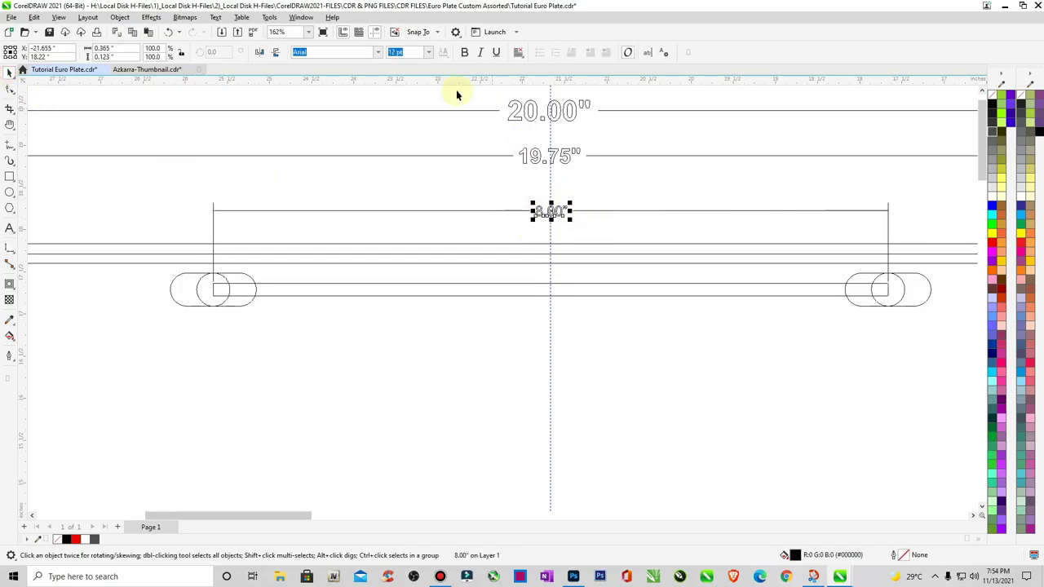
pyautogui.click(430, 55)
pyautogui.click(405, 163)
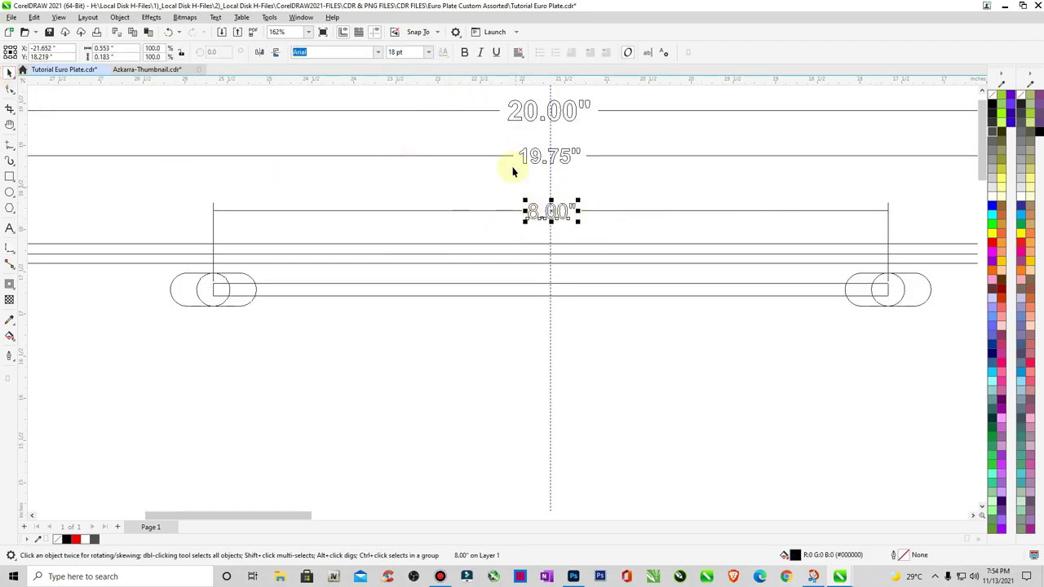
pyautogui.click(464, 52)
pyautogui.click(467, 196)
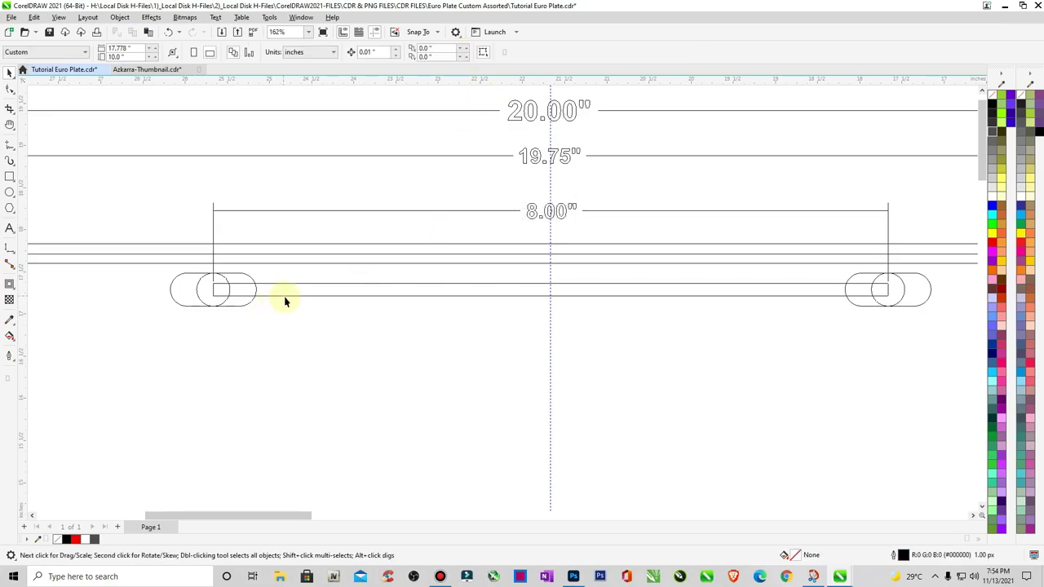
# Delete the construction circle inside the right slot
pyautogui.scroll(-3, 378, 324)
pyautogui.scroll(-3, 374, 310)
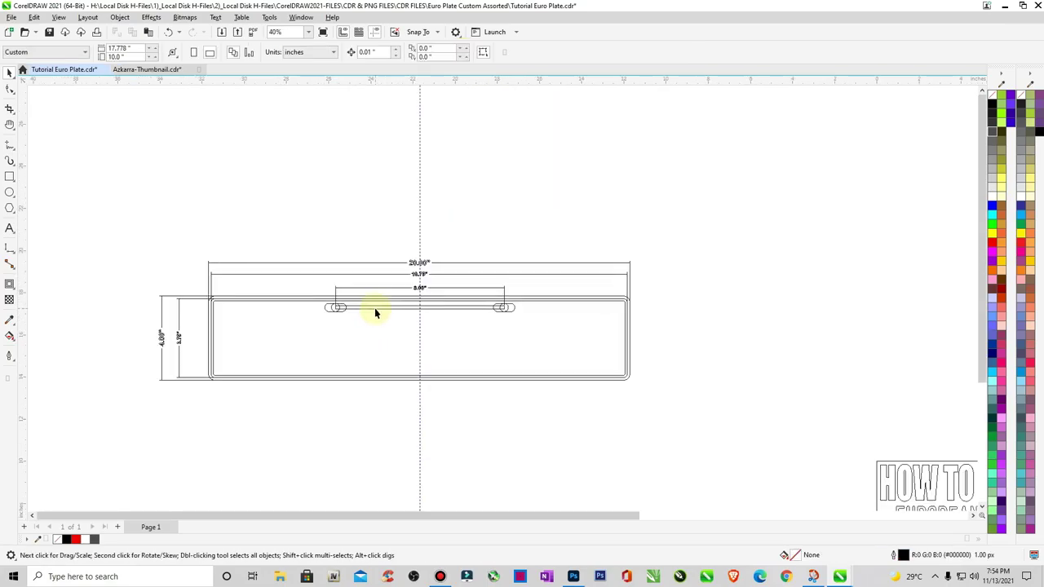
pyautogui.press('z')
pyautogui.moveTo(289, 252); pyautogui.dragTo(599, 360)
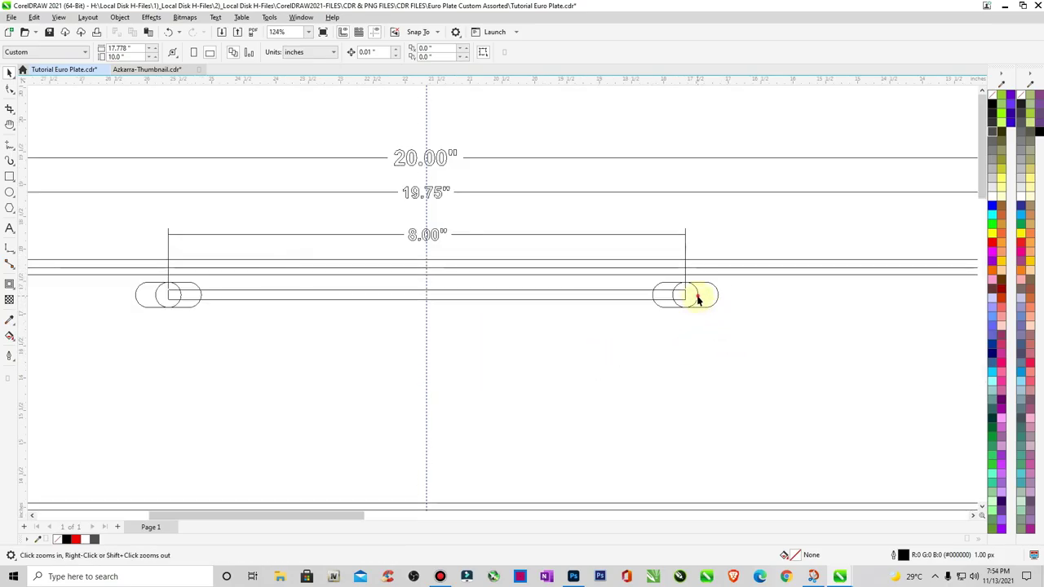
pyautogui.press('space')
pyautogui.press('Escape')
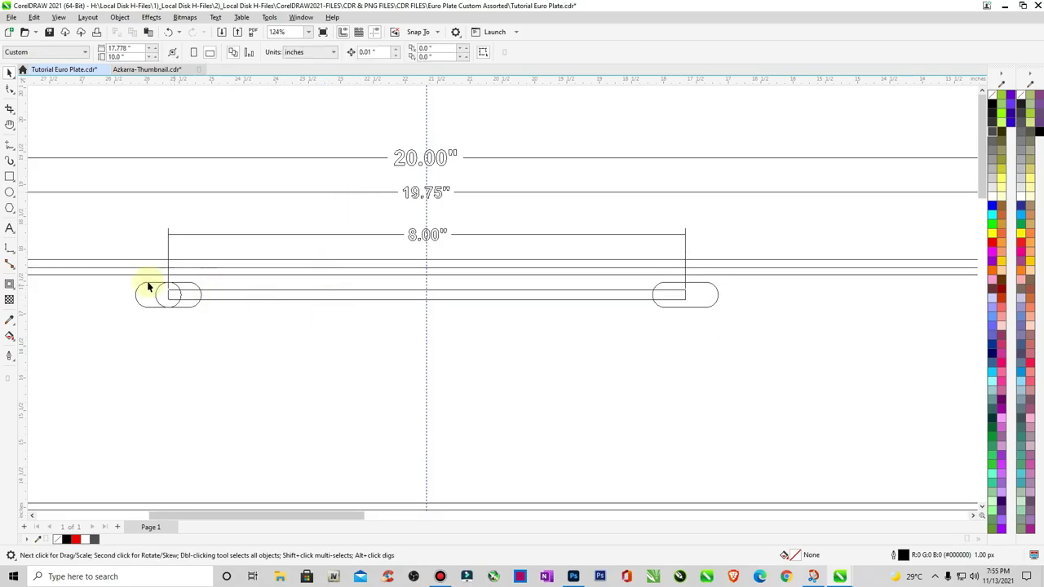
# Try to delete the construction circle inside the left slot, and undo the deletion
pyautogui.click(176, 291)
pyautogui.press('Delete')
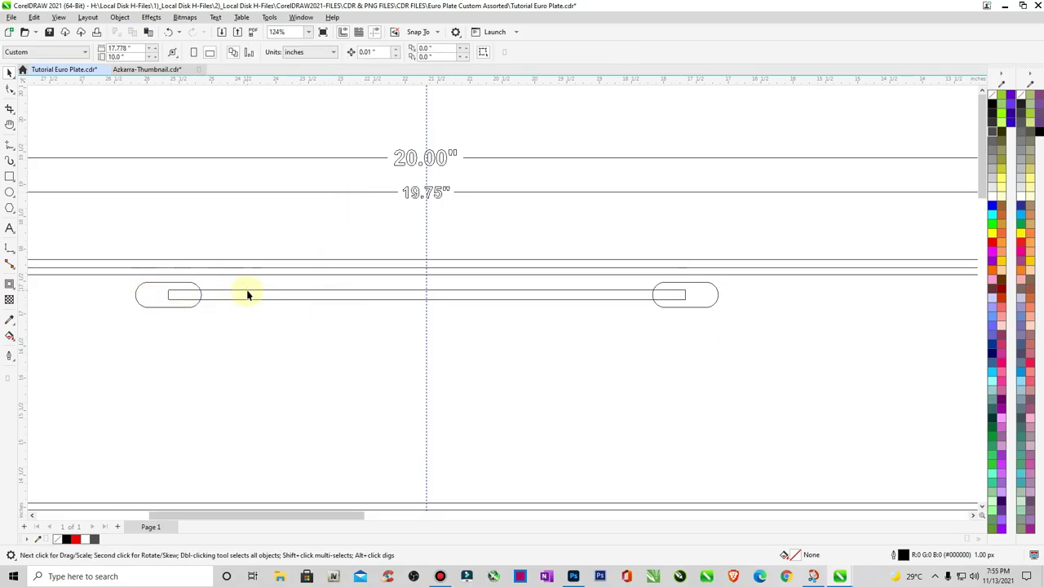
pyautogui.click(168, 32)
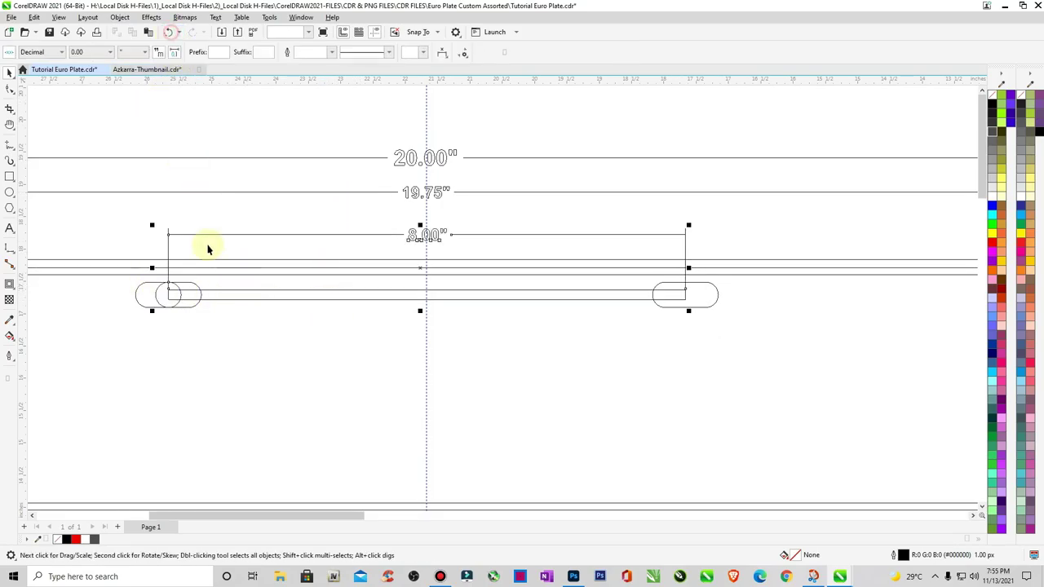
pyautogui.press('Escape')
pyautogui.click(178, 305)
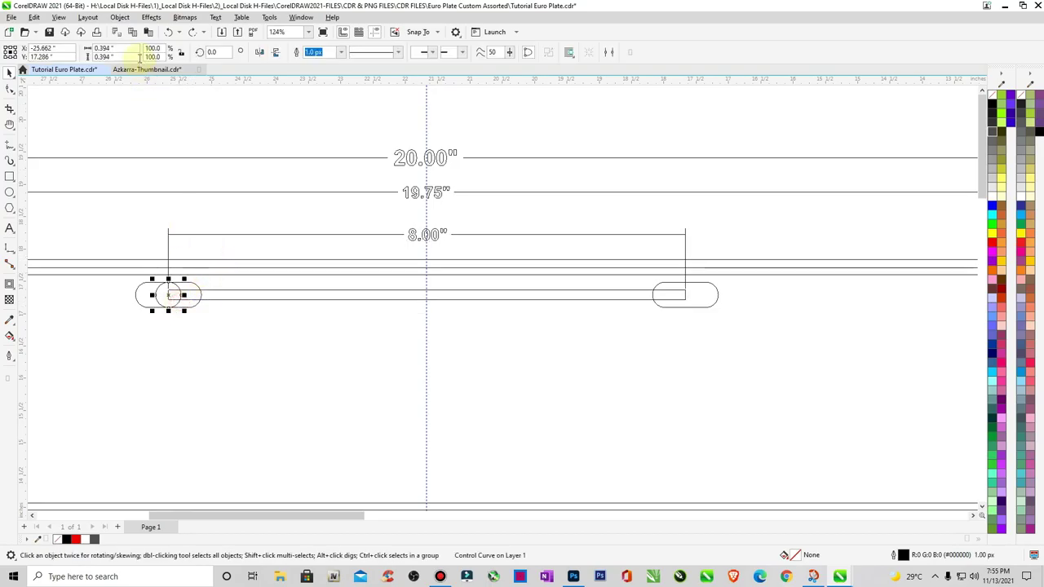
pyautogui.press('Escape')
pyautogui.press('Tab')
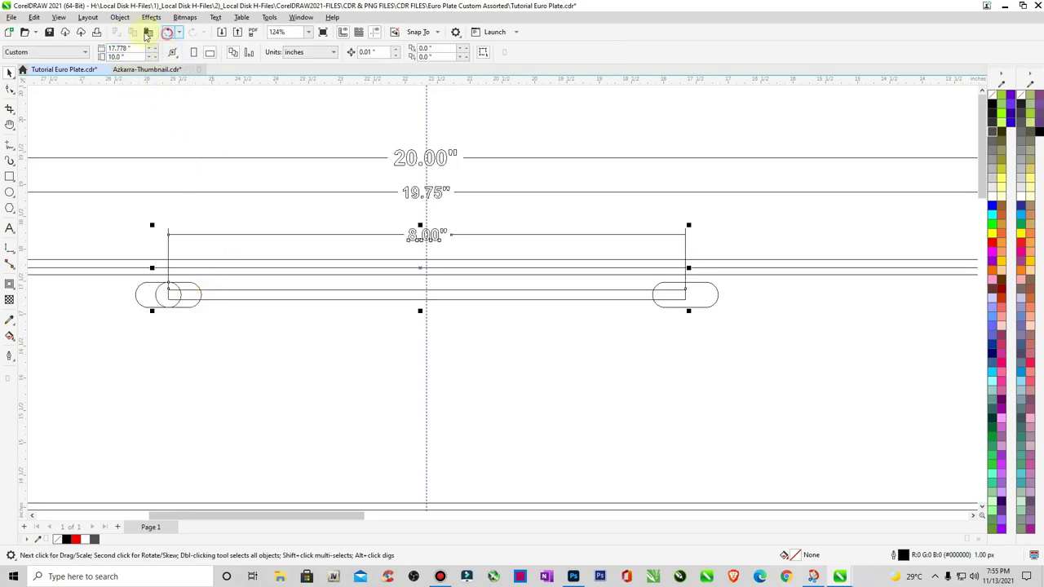
# Break the slot-spacing dimension apart so that it no longer depends on the left circle
pyautogui.click(119, 17)
pyautogui.click(145, 268)
pyautogui.click(105, 222)
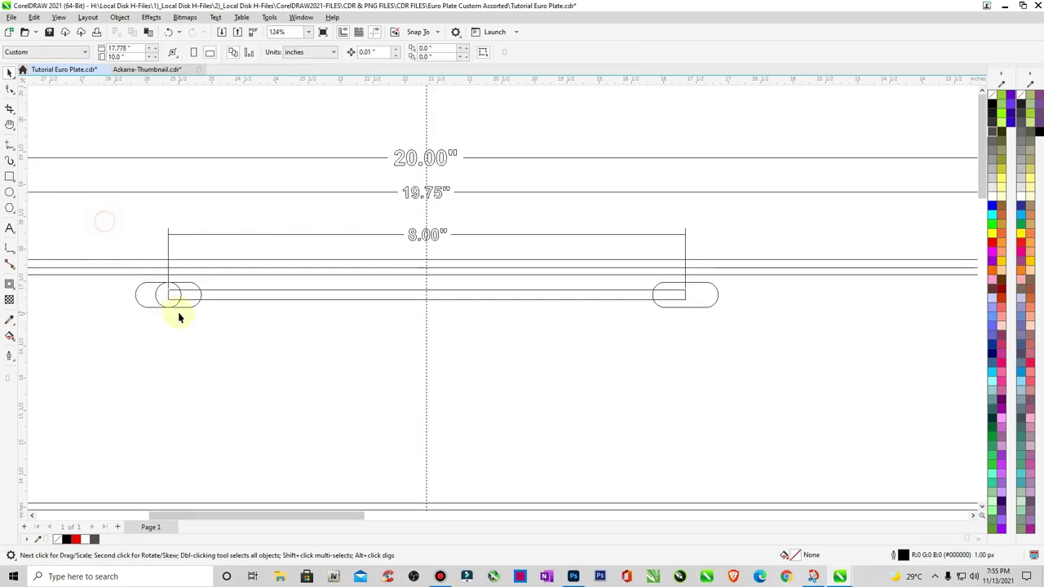
# Delete the construction circle inside the left slot and the thin rectangle linking the two slots
pyautogui.click(225, 299)
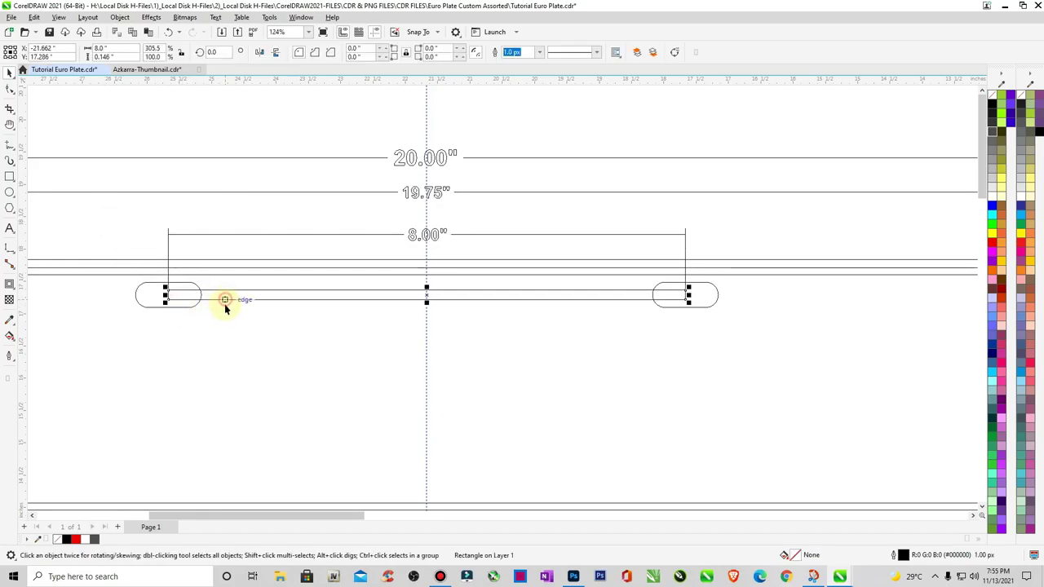
pyautogui.press('Delete')
pyautogui.scroll(-5, 220, 312)
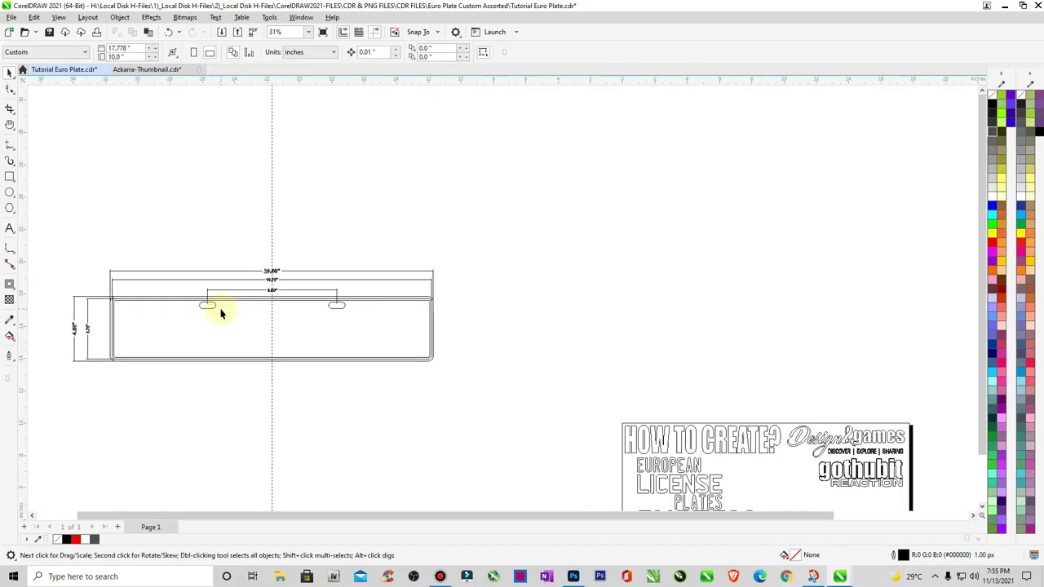
pyautogui.press('z')
pyautogui.moveTo(318, 326); pyautogui.dragTo(357, 347)
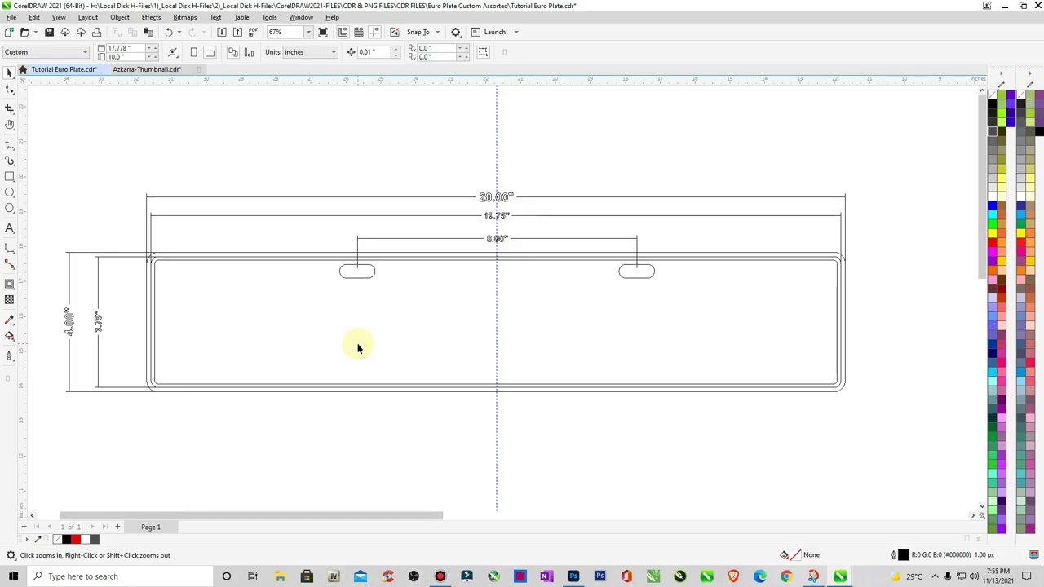
pyautogui.moveTo(131, 239); pyautogui.dragTo(408, 416)
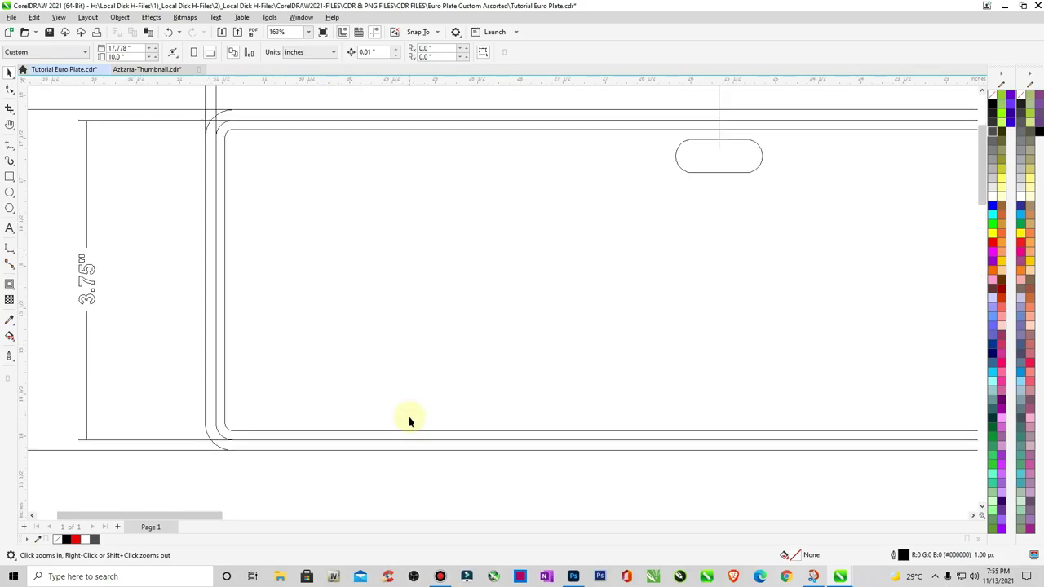
pyautogui.press('space')
pyautogui.click(263, 123)
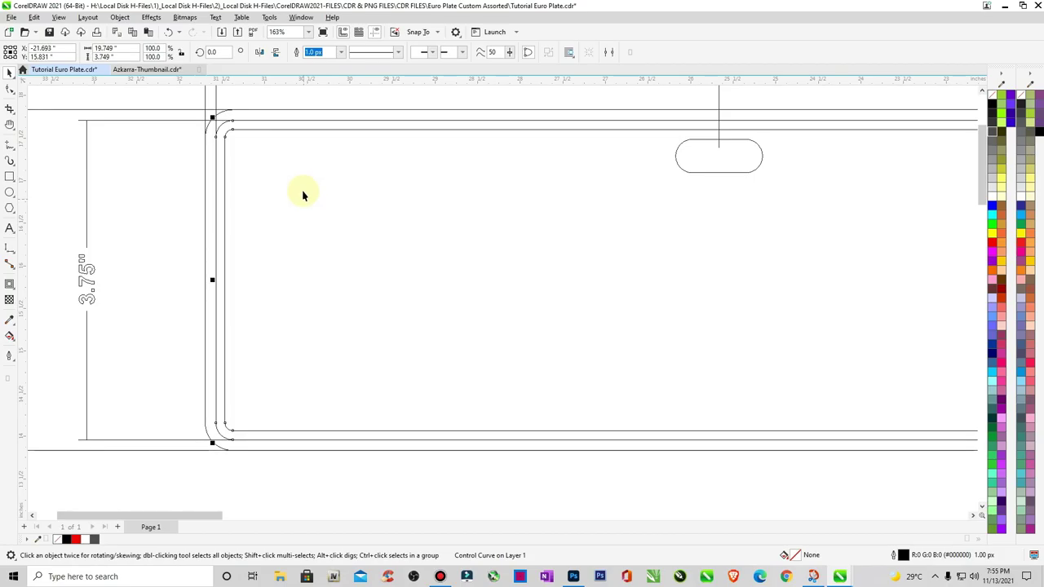
pyautogui.click(120, 18)
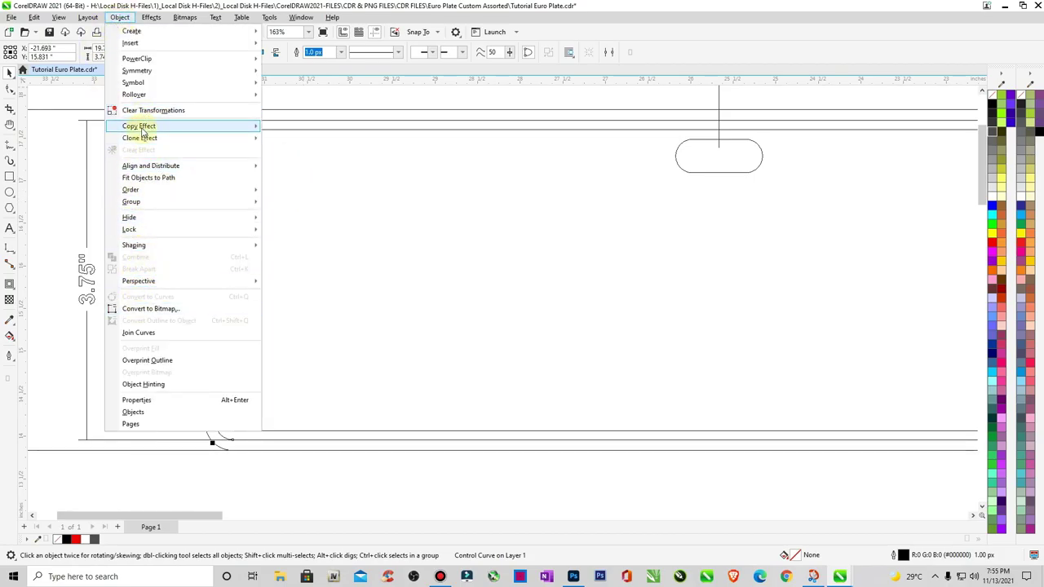
pyautogui.click(320, 101)
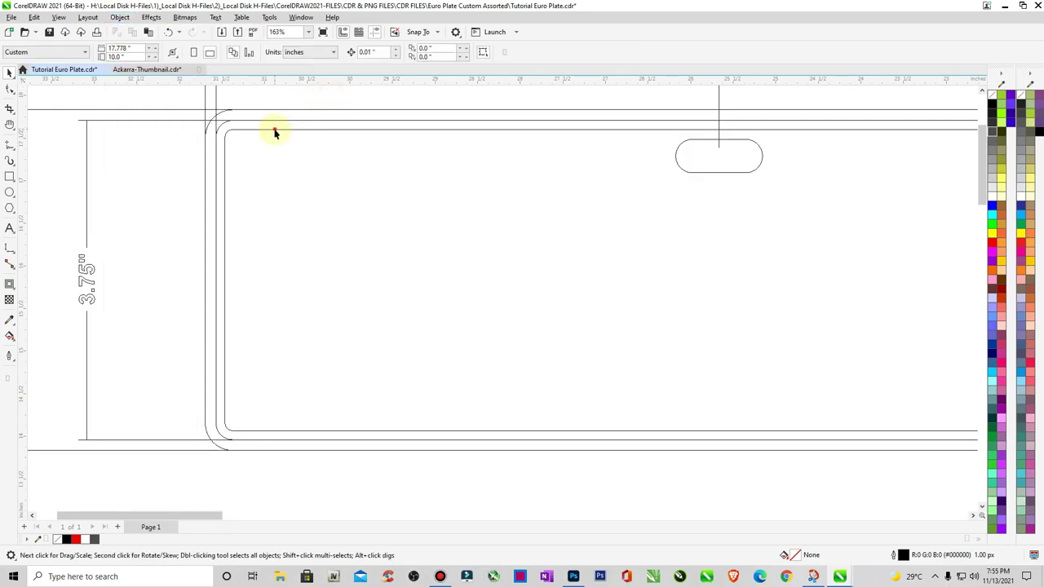
pyautogui.click(124, 19)
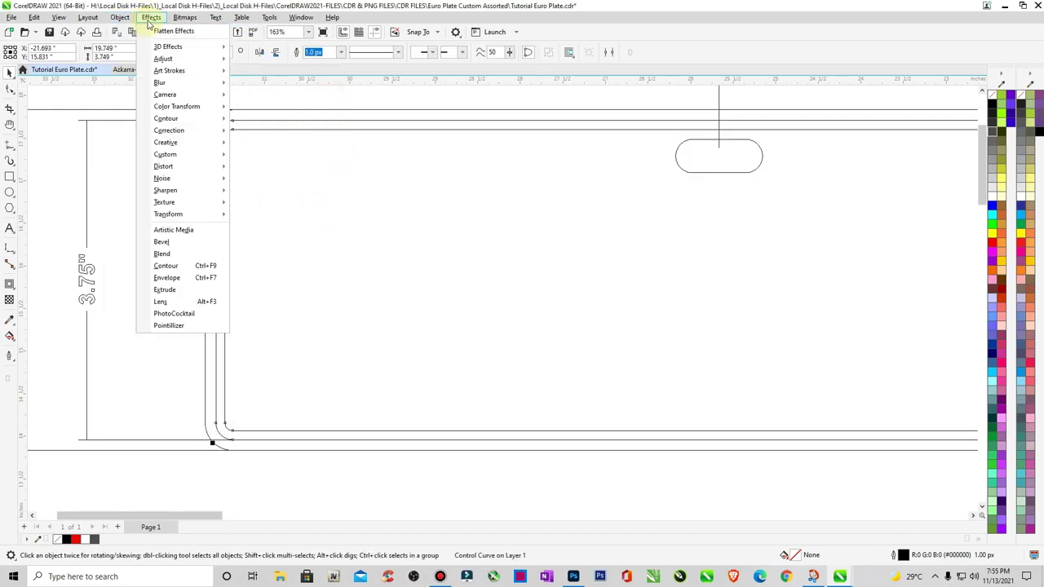
pyautogui.click(384, 100)
# Break the 19.75" width dimension apart so it becomes separate from the plate outline
pyautogui.scroll(-3, 389, 159)
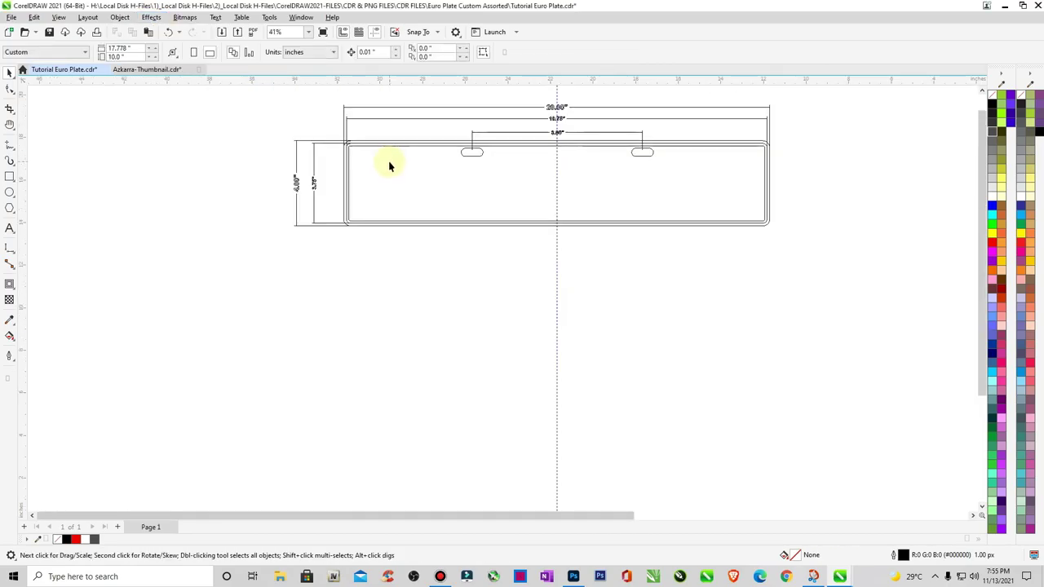
pyautogui.press('z')
pyautogui.click(338, 128)
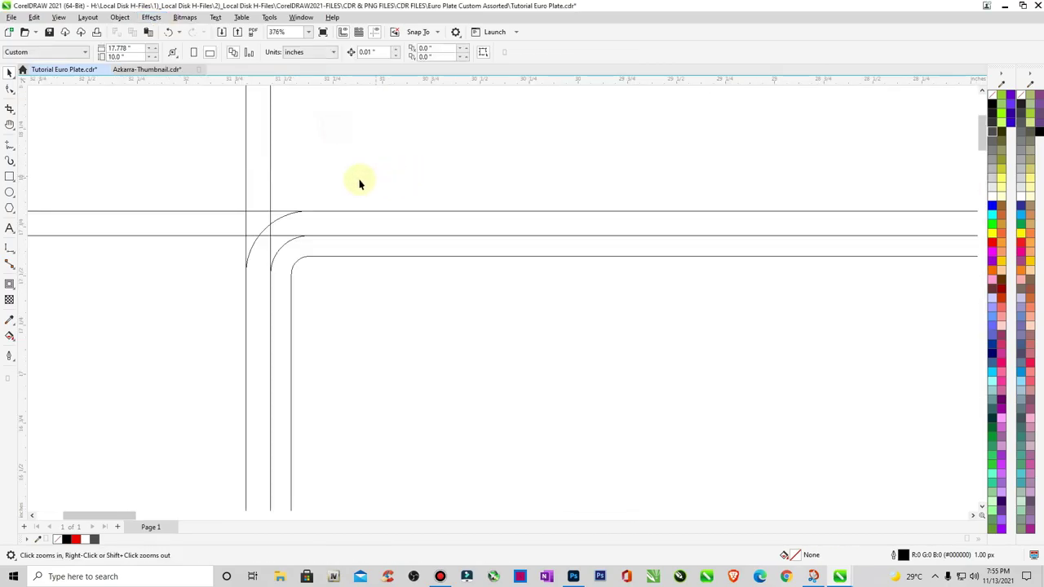
pyautogui.press('space')
pyautogui.click(270, 190)
pyautogui.click(120, 17)
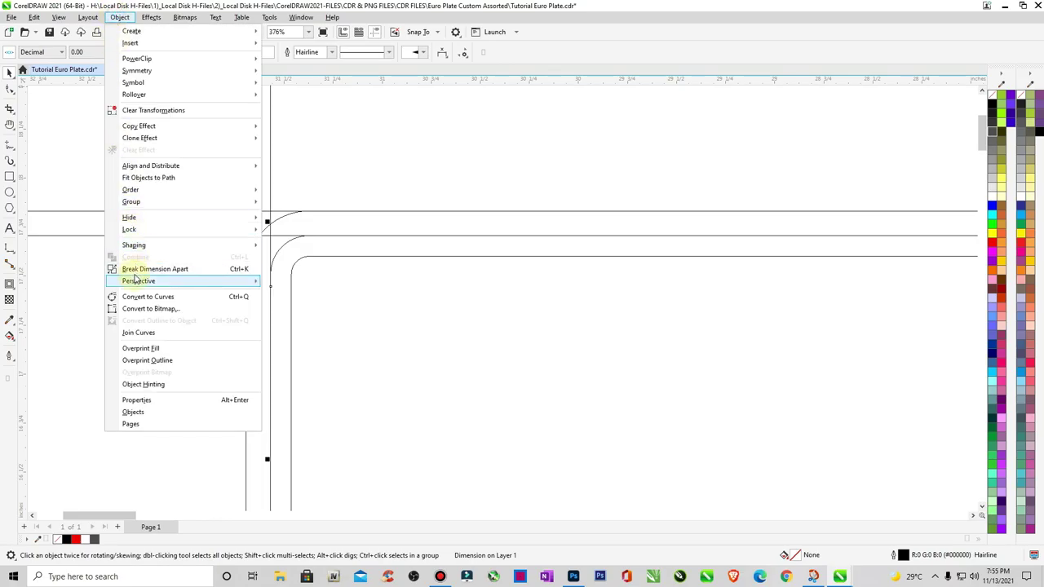
pyautogui.click(373, 178)
pyautogui.click(314, 258)
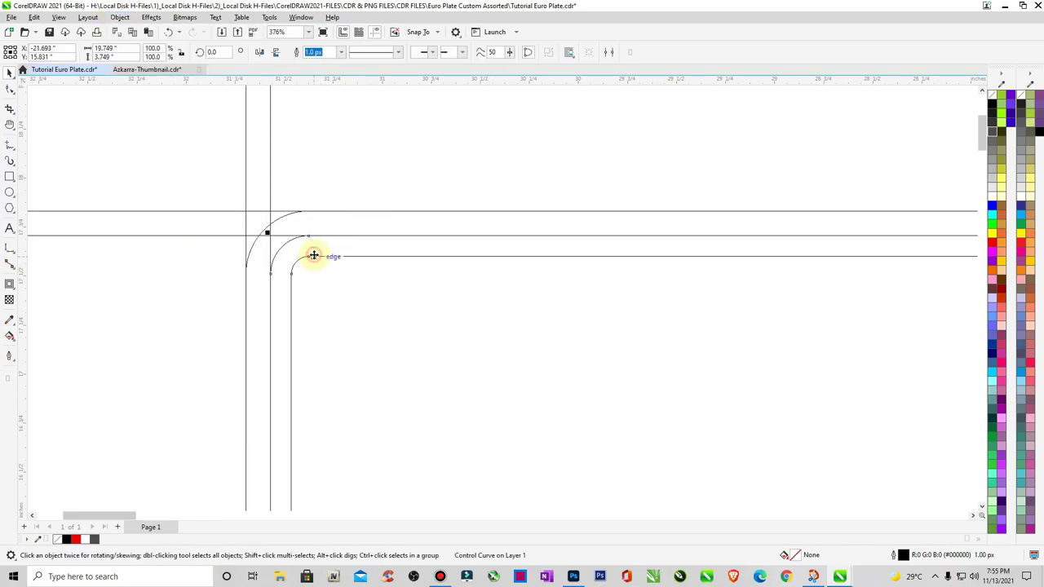
pyautogui.click(120, 17)
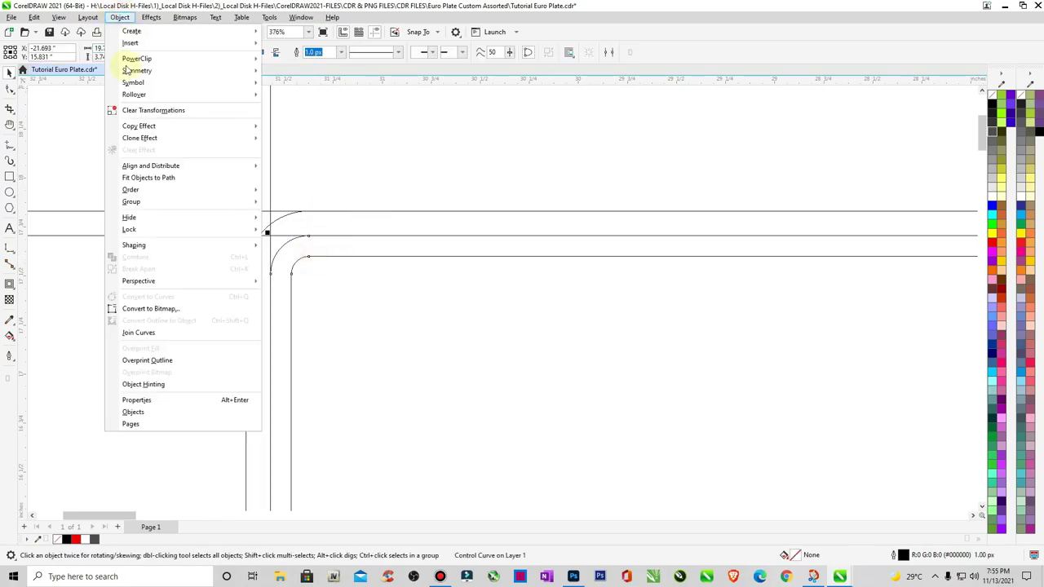
pyautogui.click(338, 184)
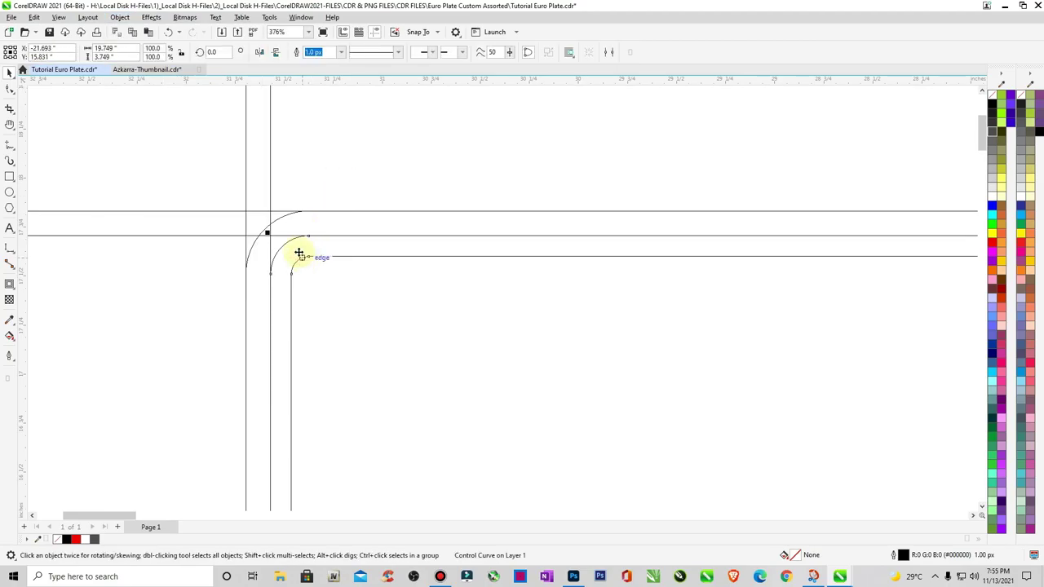
pyautogui.click(152, 17)
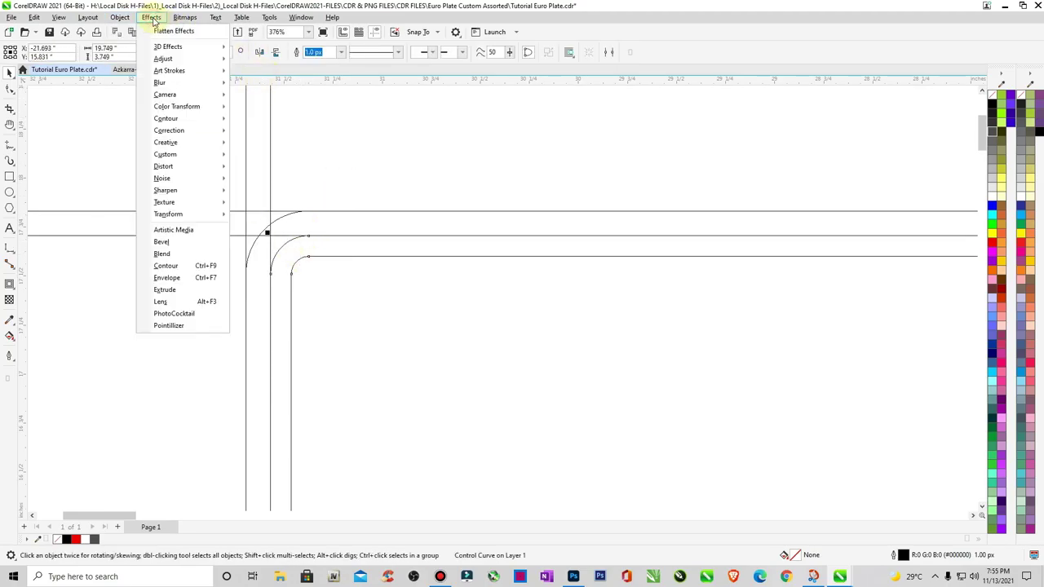
pyautogui.moveTo(127, 23)
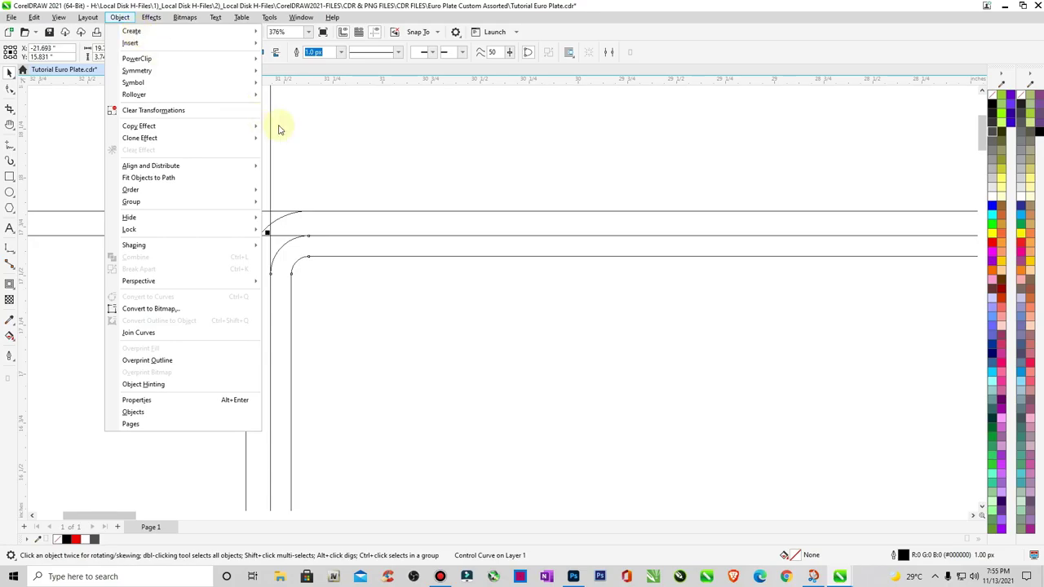
pyautogui.click(327, 144)
# Ungroup the lines and text of the broken-apart 19.75" dimension
pyautogui.click(271, 204)
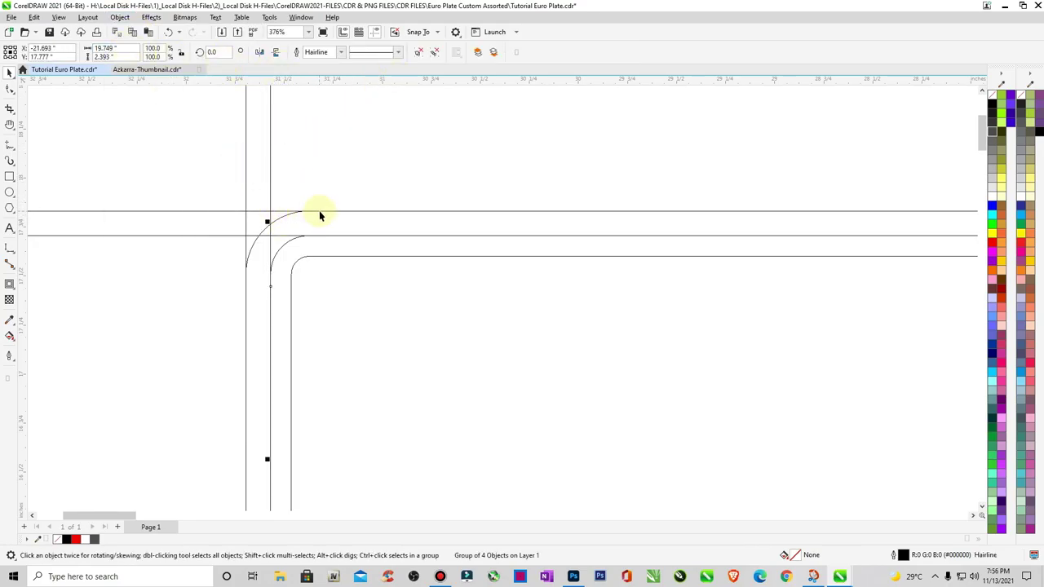
pyautogui.click(417, 54)
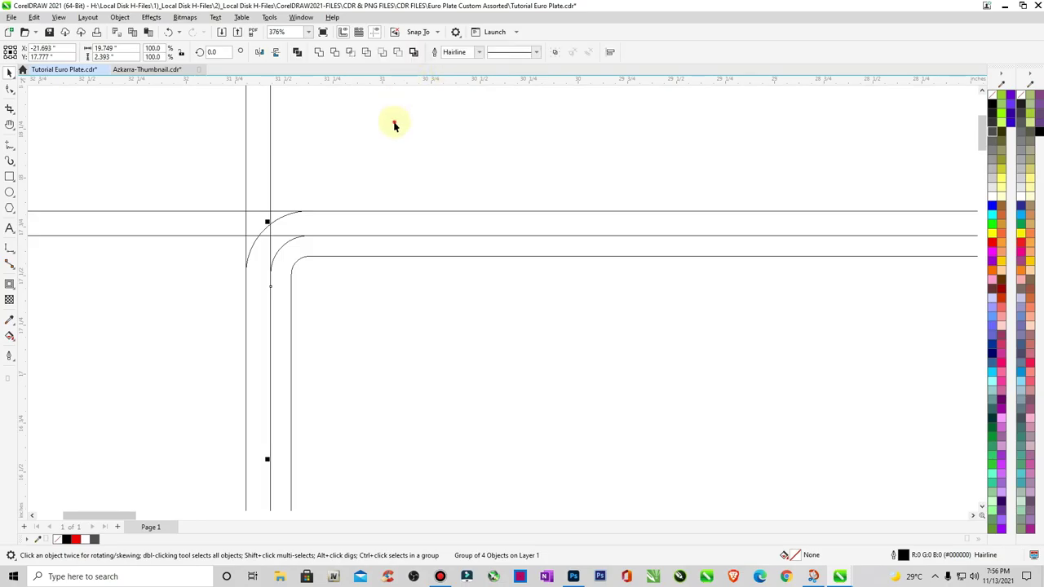
pyautogui.click(317, 256)
pyautogui.click(120, 18)
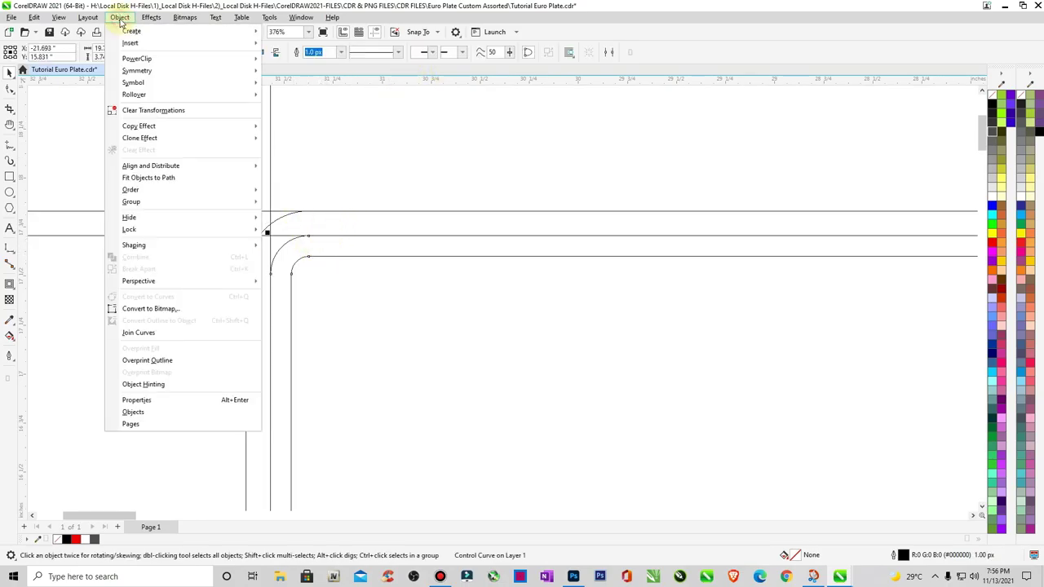
pyautogui.click(368, 171)
pyautogui.click(283, 249)
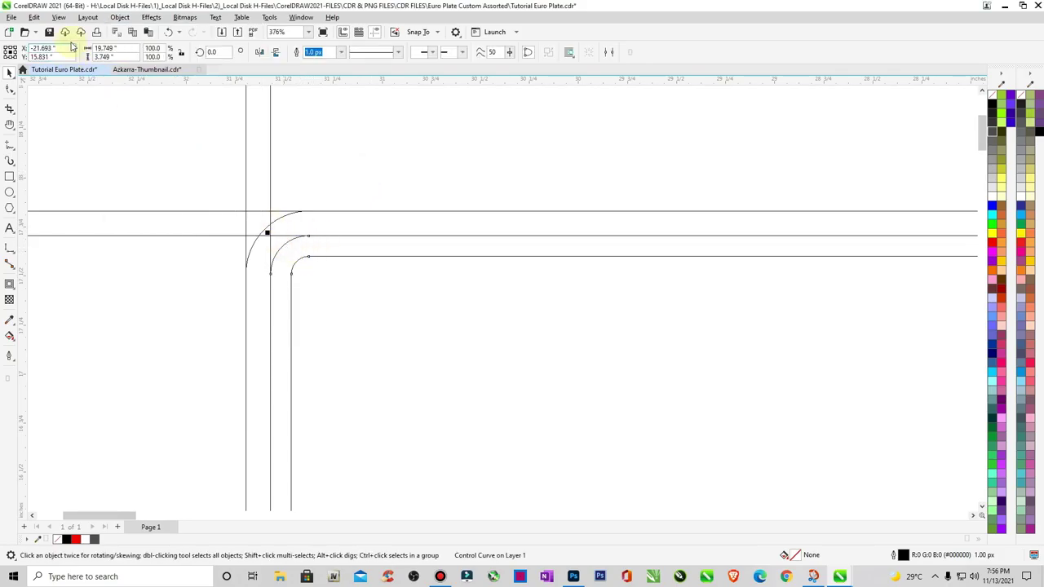
pyautogui.click(120, 18)
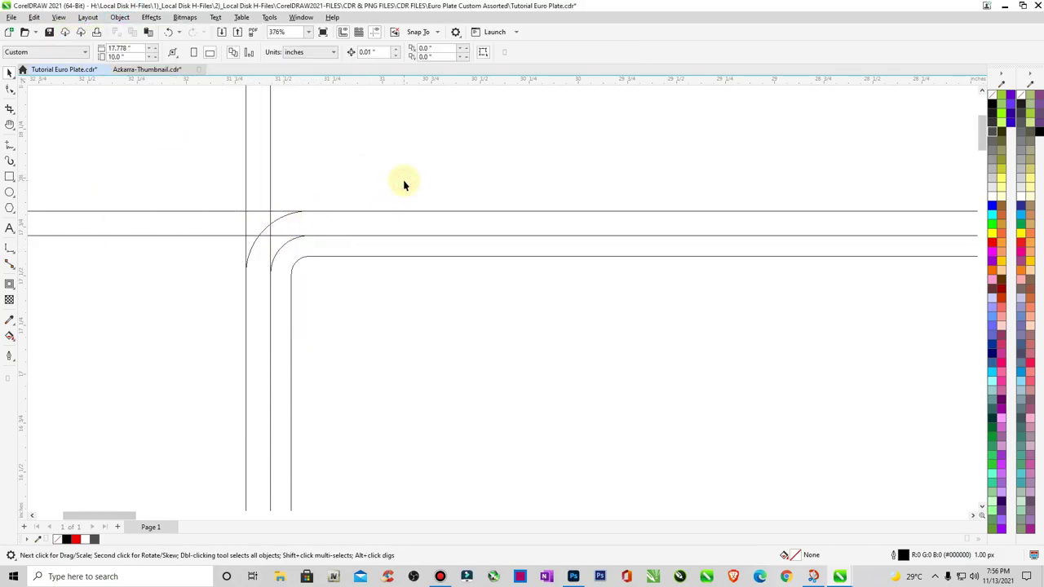
# Place a copy of the plate's two inner rounded outlines directly below the original plate
pyautogui.scroll(-5, 375, 148)
pyautogui.press('z')
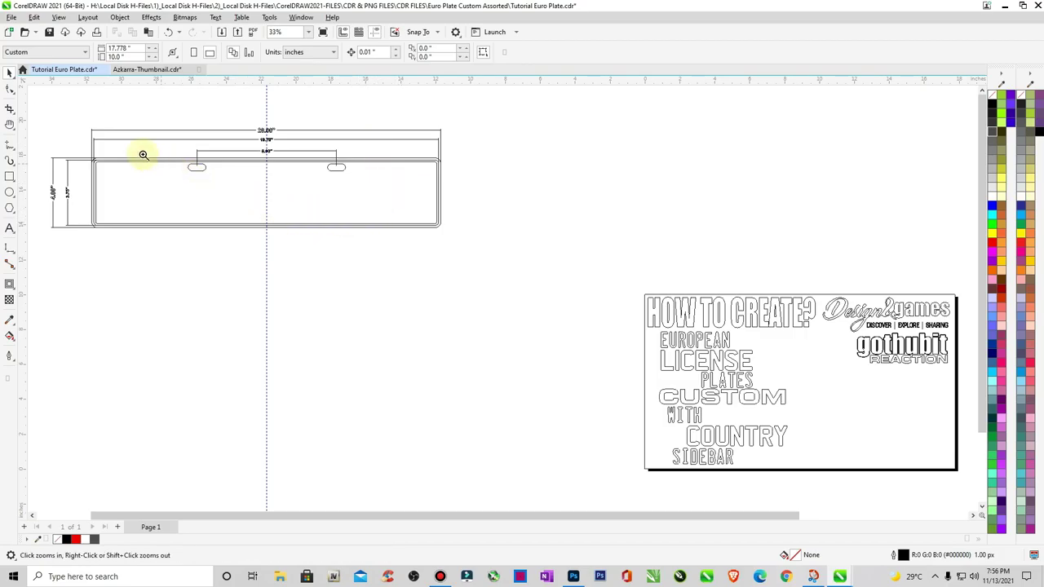
pyautogui.moveTo(49, 112); pyautogui.dragTo(489, 266)
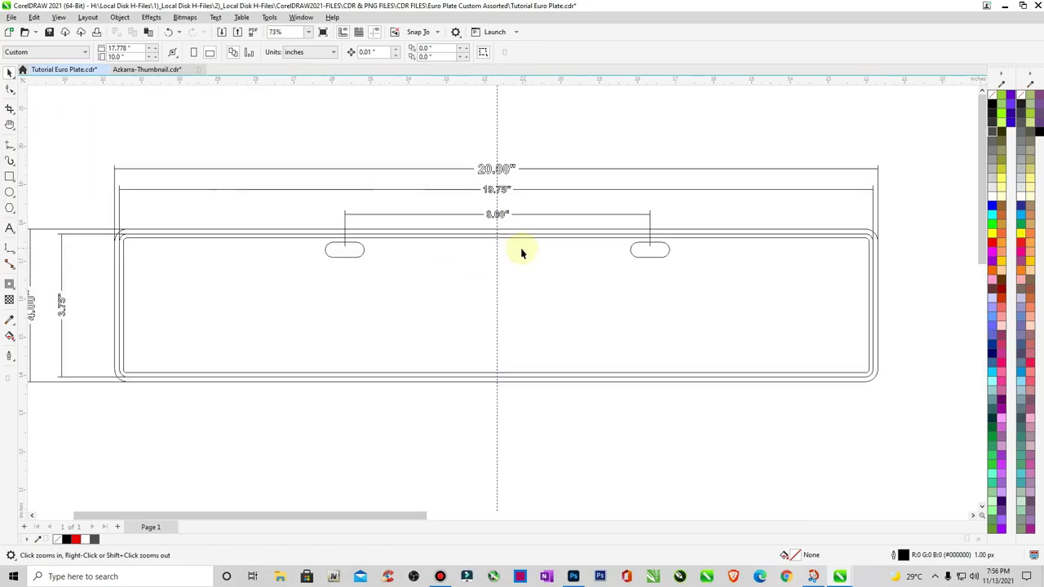
pyautogui.press('space')
pyautogui.click(163, 238)
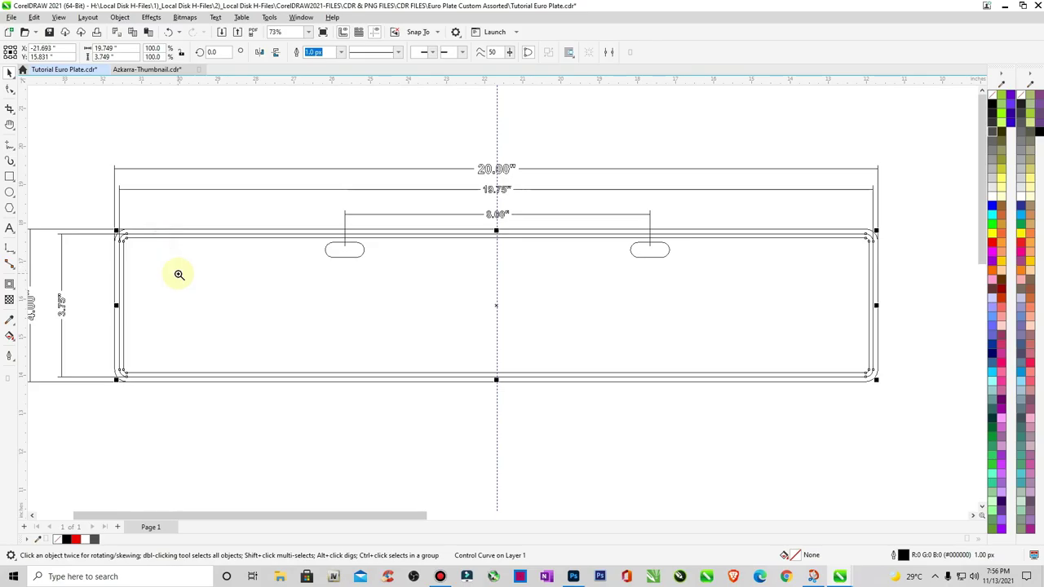
pyautogui.press('z')
pyautogui.moveTo(107, 231); pyautogui.dragTo(391, 415)
pyautogui.scroll(-5, 390, 416)
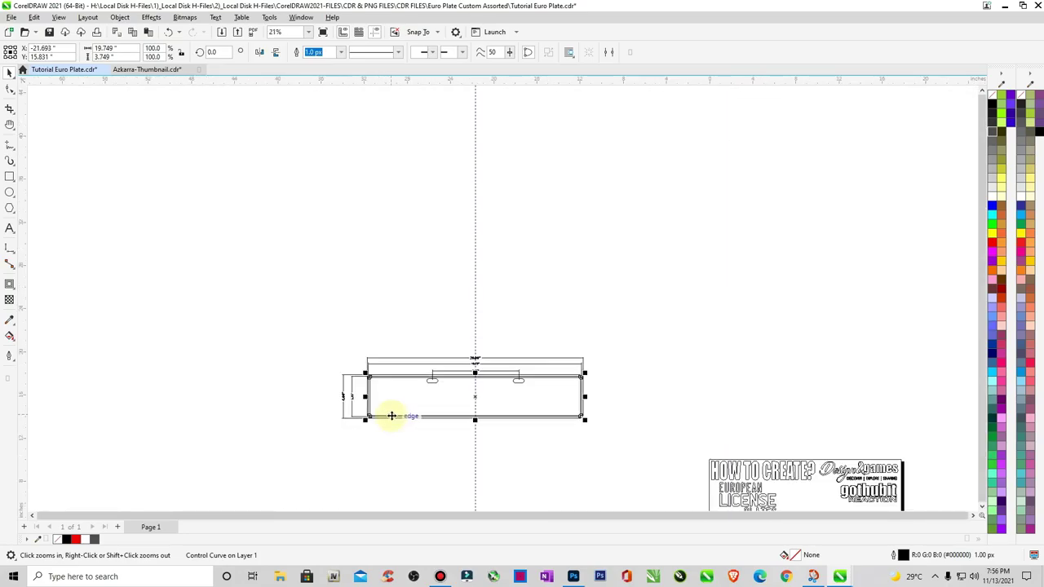
pyautogui.moveTo(329, 350); pyautogui.dragTo(669, 481)
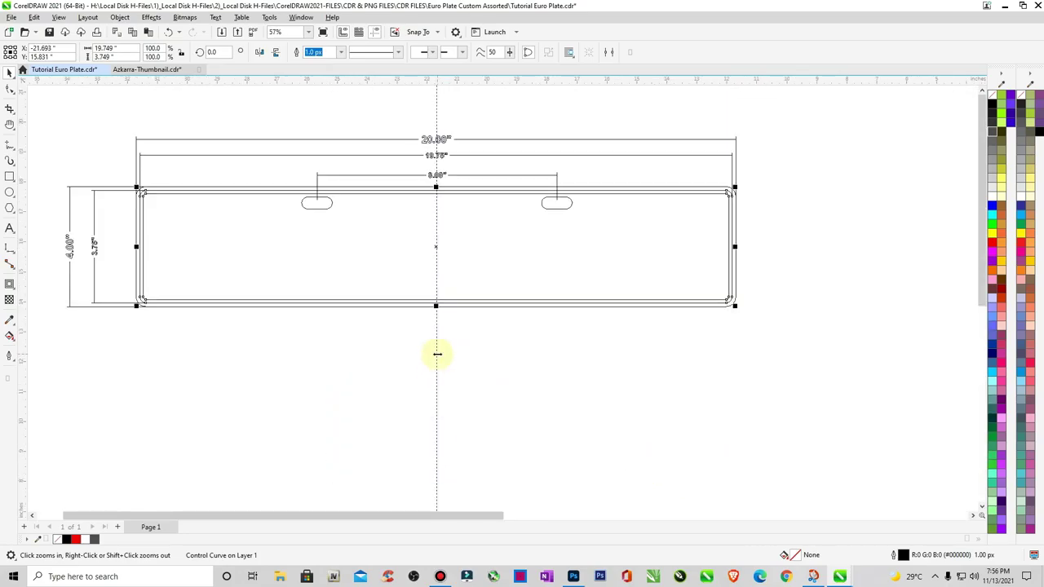
pyautogui.press('space')
pyautogui.moveTo(437, 245); pyautogui.dragTo(429, 392)
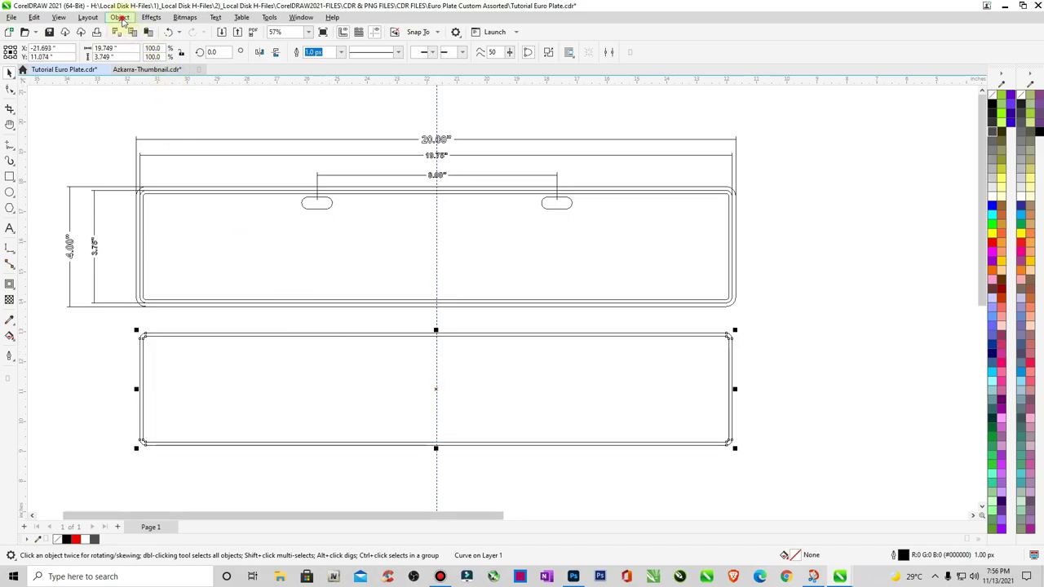
# Break the copied double outline apart into separate curves and clear the selection
pyautogui.click(121, 18)
pyautogui.click(159, 268)
pyautogui.click(82, 349)
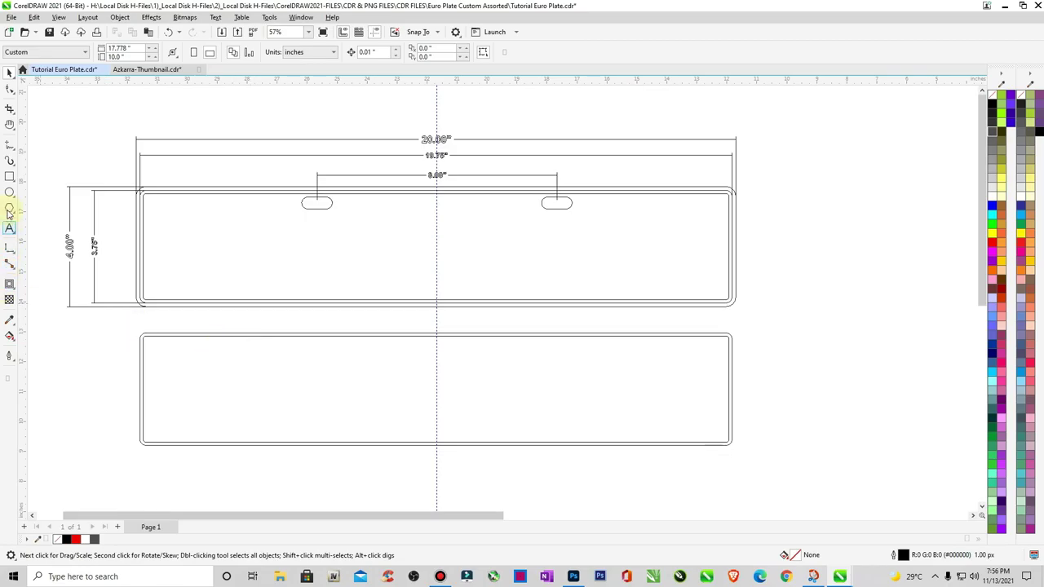
# Draw an upright rectangle of about 1.05 by 2.9 inches across the left end of the copied outlines
pyautogui.click(9, 179)
pyautogui.press('F2')
pyautogui.moveTo(128, 326); pyautogui.dragTo(298, 467)
pyautogui.moveTo(247, 100); pyautogui.dragTo(351, 375)
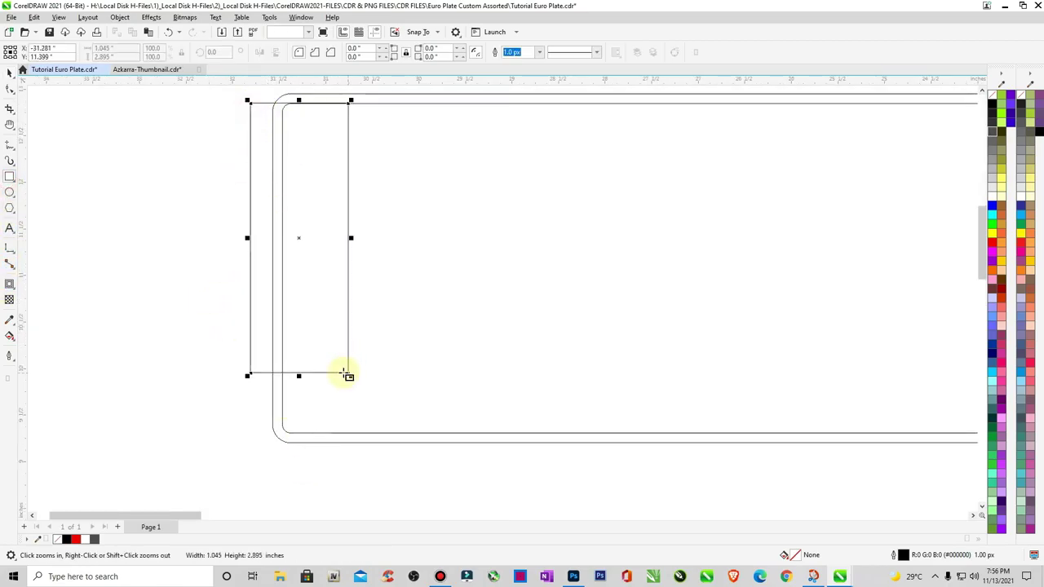
pyautogui.click(10, 86)
pyautogui.click(15, 80)
# Set the rectangle's width to 4 inches and move it inside the copied outline near its left edge
pyautogui.click(117, 50)
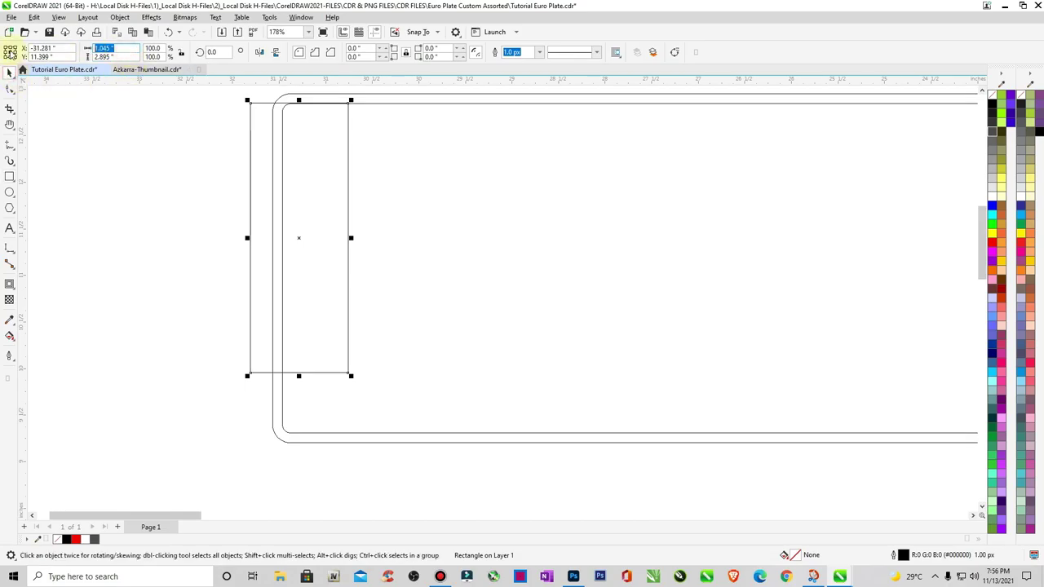
pyautogui.write('4')
pyautogui.press('Return')
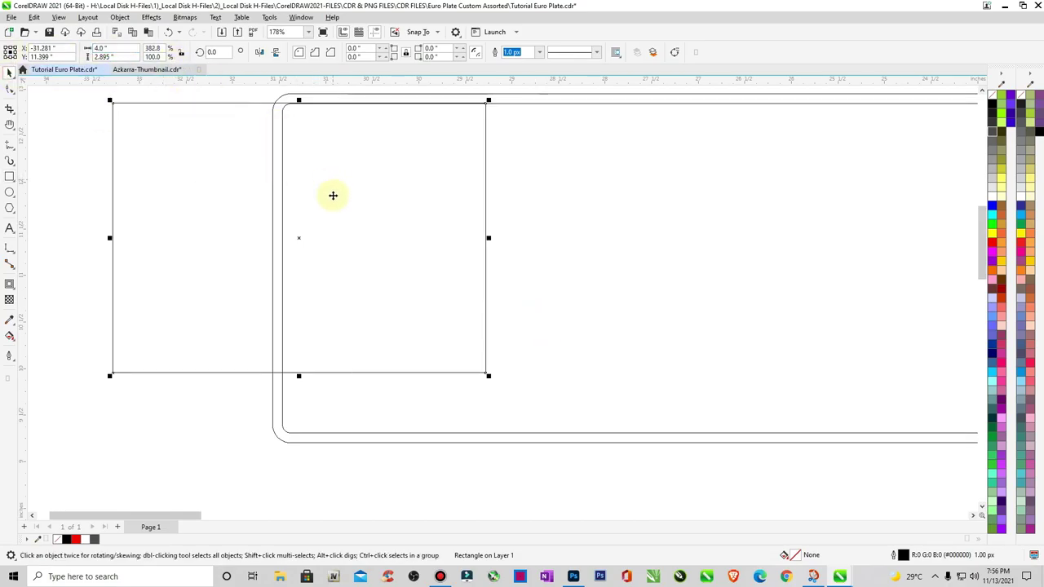
pyautogui.moveTo(298, 237); pyautogui.dragTo(462, 261)
# Set the width of the sidebar rectangle to 3 inches
pyautogui.click(125, 46)
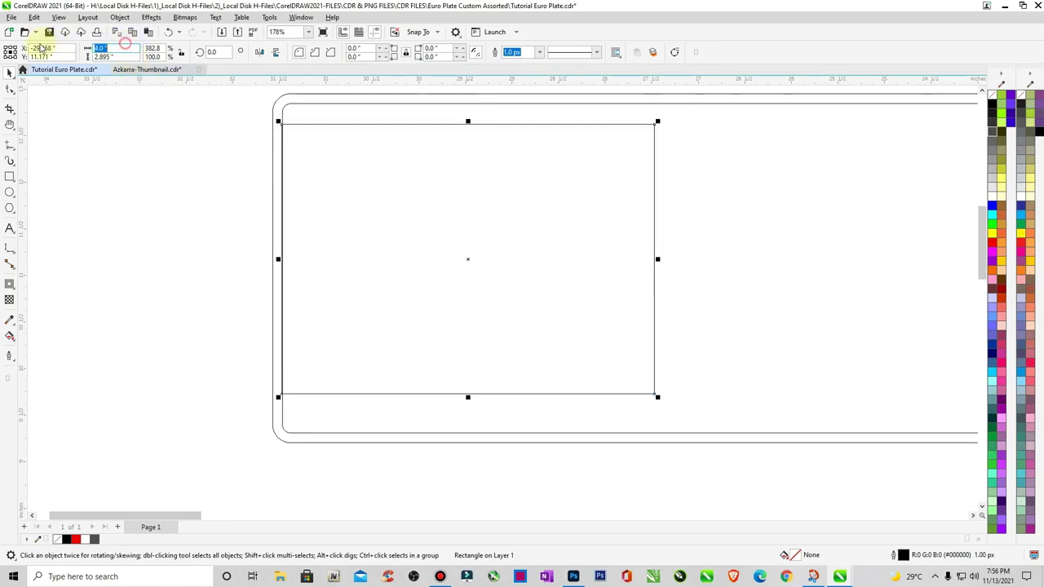
pyautogui.write('3')
pyautogui.press('Return')
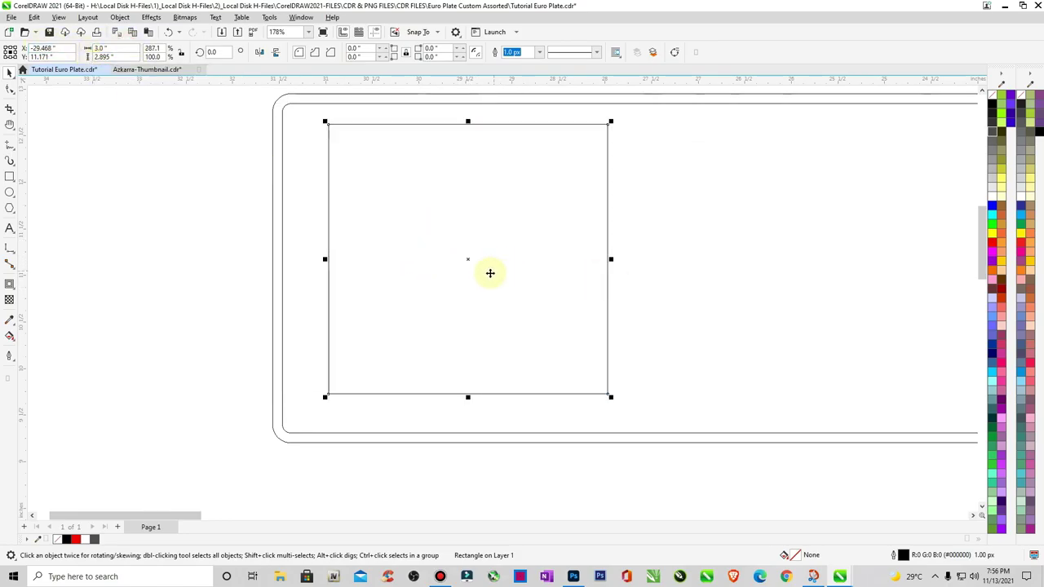
# Move the rectangle toward the inner outline's left edge, set its width to 2 inches and reposition it against that edge
pyautogui.press('F4')
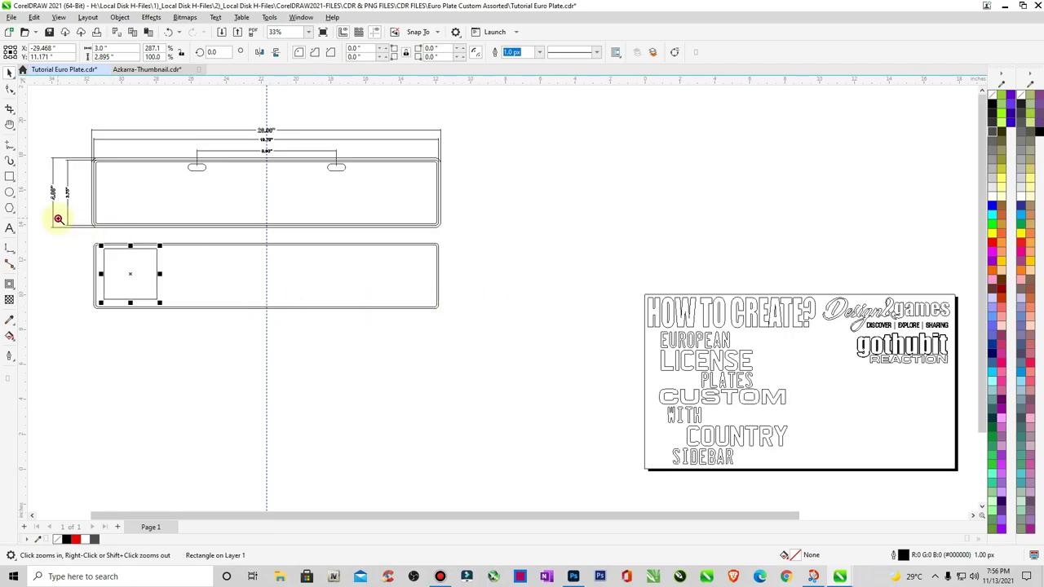
pyautogui.scroll(2, 56, 214)
pyautogui.click(57, 224)
pyautogui.scroll(-2, 410, 326)
pyautogui.scroll(-1, 485, 324)
pyautogui.press('z')
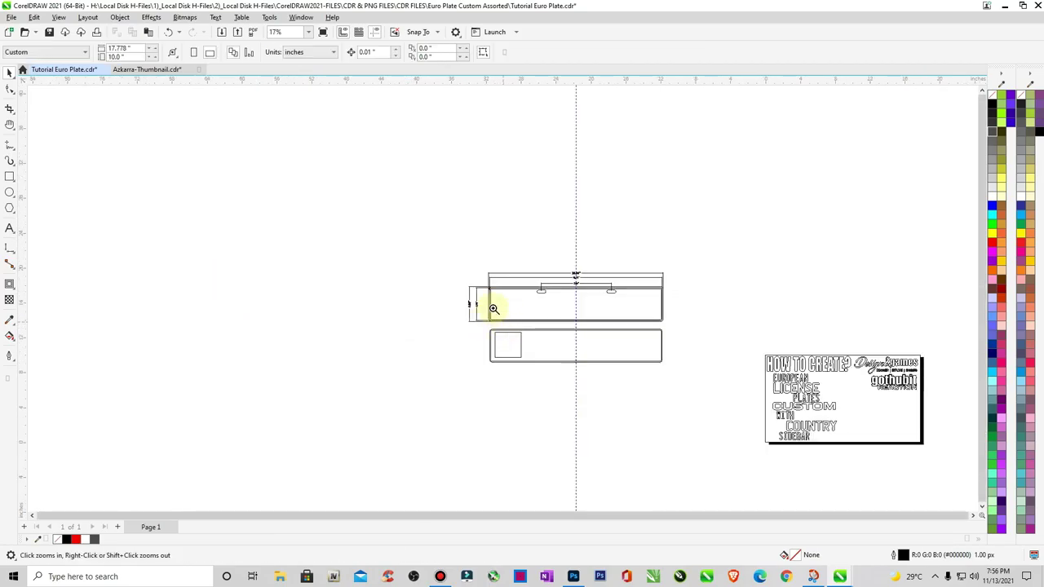
pyautogui.moveTo(487, 287); pyautogui.dragTo(670, 409)
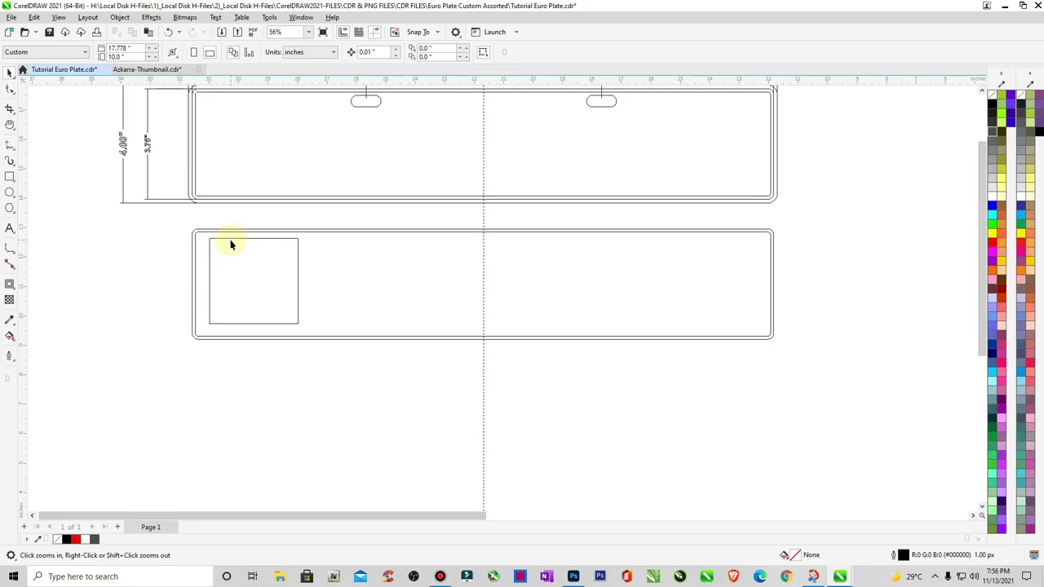
pyautogui.press('space')
pyautogui.moveTo(221, 245); pyautogui.dragTo(214, 244)
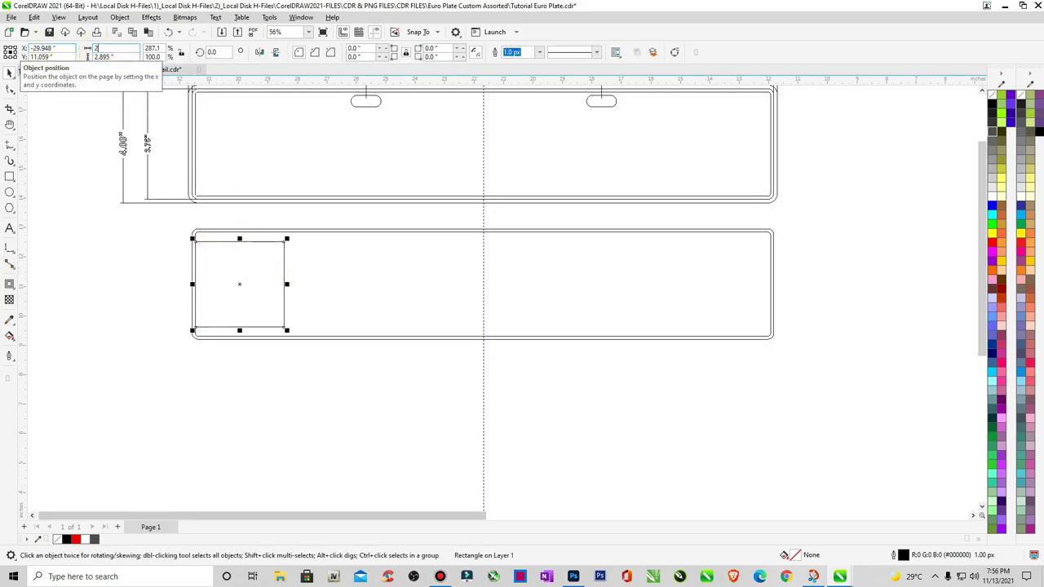
pyautogui.write('2')
pyautogui.press('Return')
pyautogui.moveTo(237, 289); pyautogui.dragTo(225, 281)
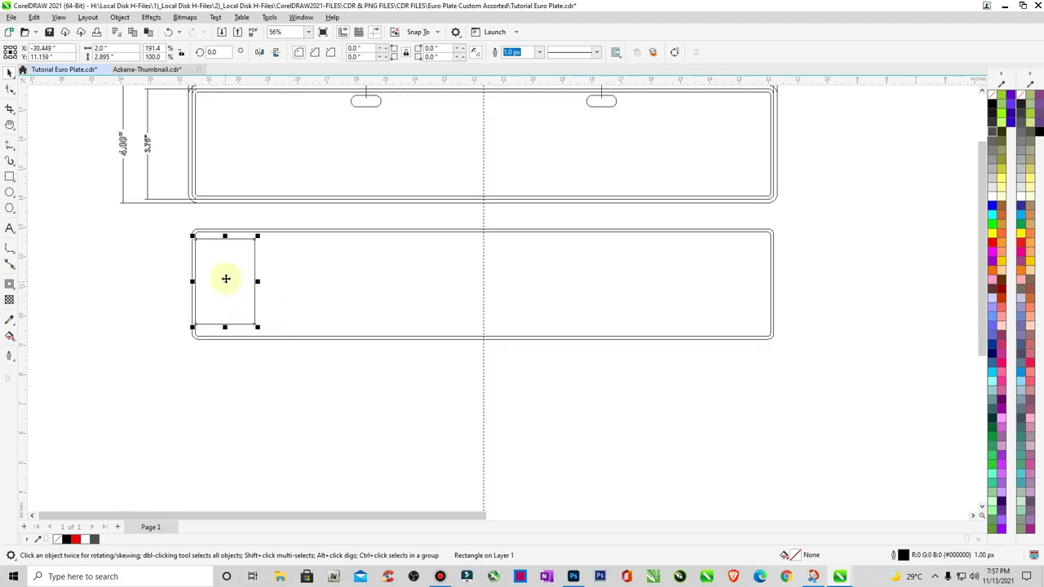
# Align the rectangle's left side exactly with the inner outline's left edge and raise it to the start of the corner curve
pyautogui.press('z')
pyautogui.moveTo(151, 215); pyautogui.dragTo(356, 380)
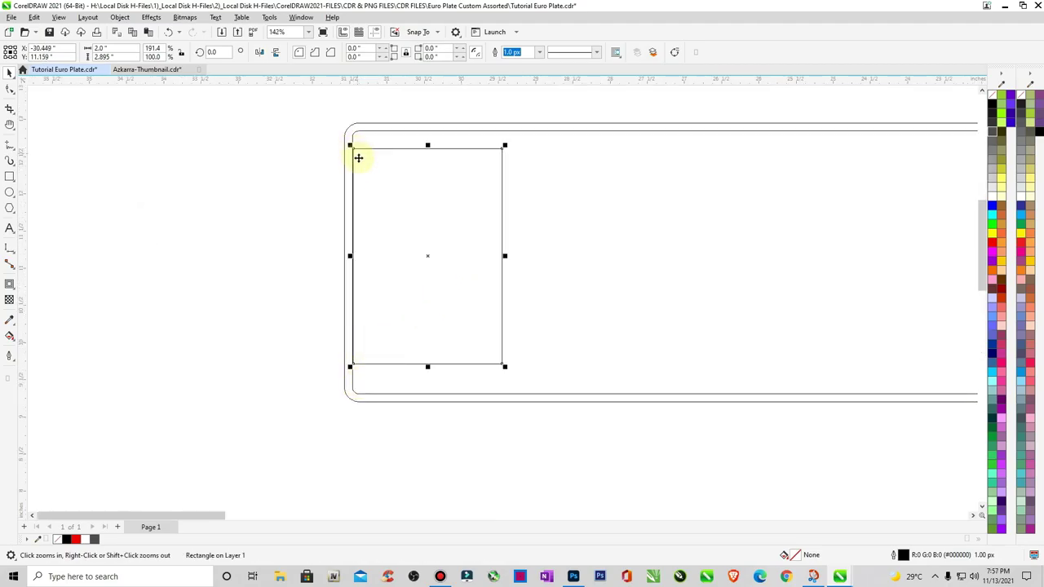
pyautogui.moveTo(329, 112); pyautogui.dragTo(598, 237)
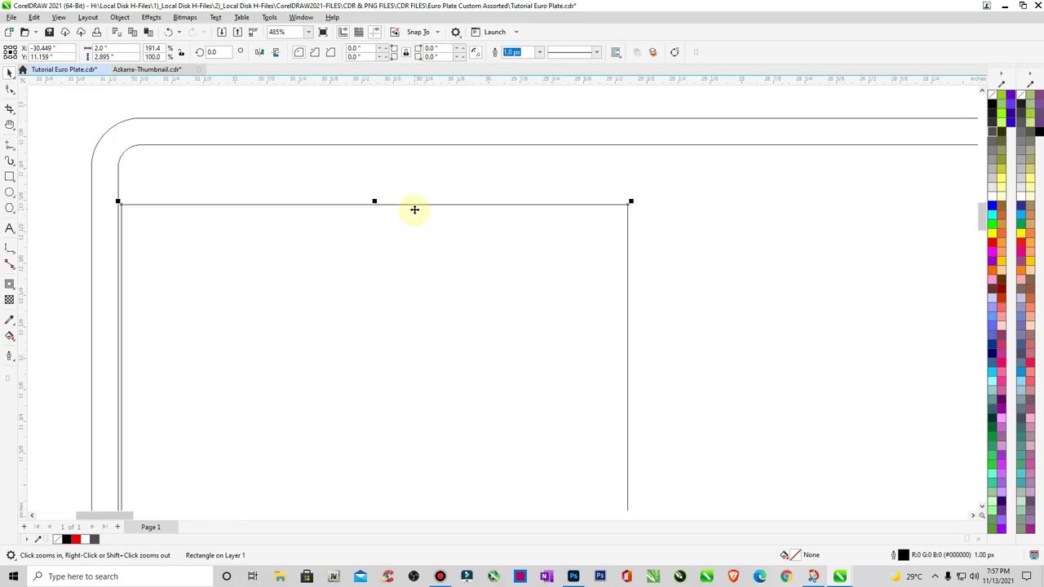
pyautogui.press('space')
pyautogui.moveTo(416, 204); pyautogui.dragTo(413, 163)
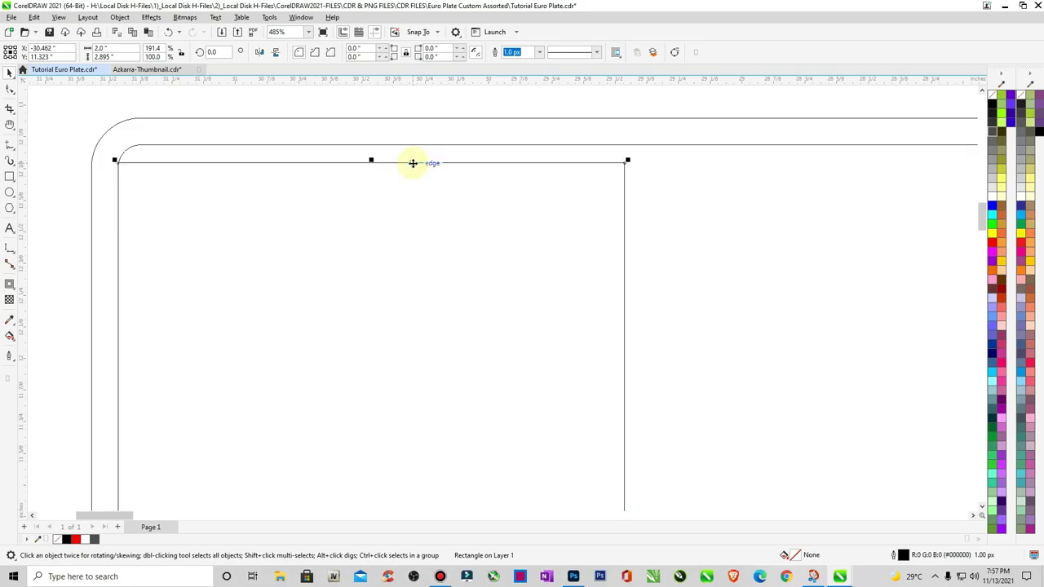
# Stretch the rectangle downward past the copied outline's lower edge, to a height of about 3.79 inches
pyautogui.scroll(-3, 413, 163)
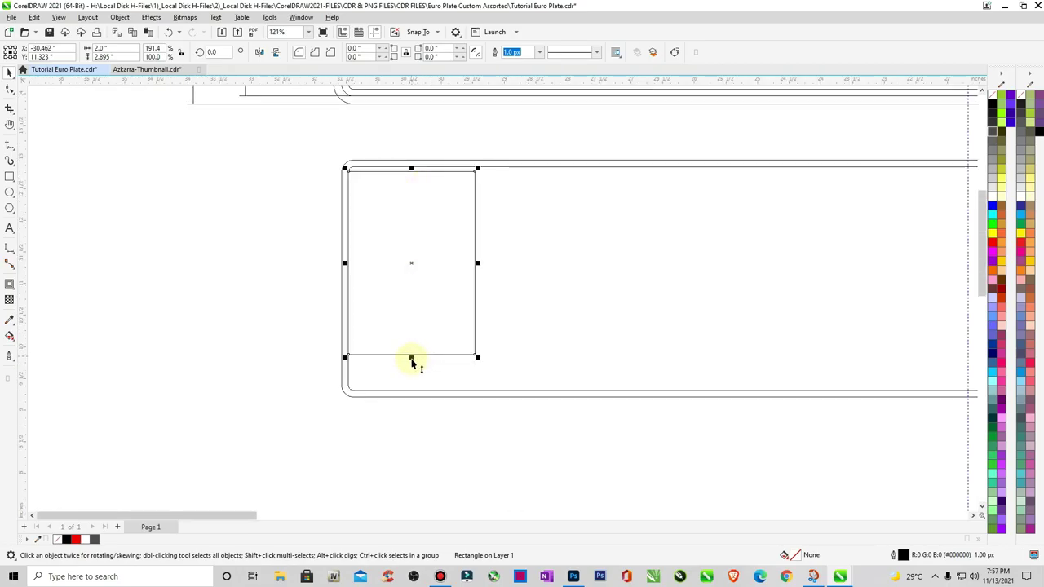
pyautogui.moveTo(412, 359); pyautogui.dragTo(415, 414)
pyautogui.scroll(-5, 415, 414)
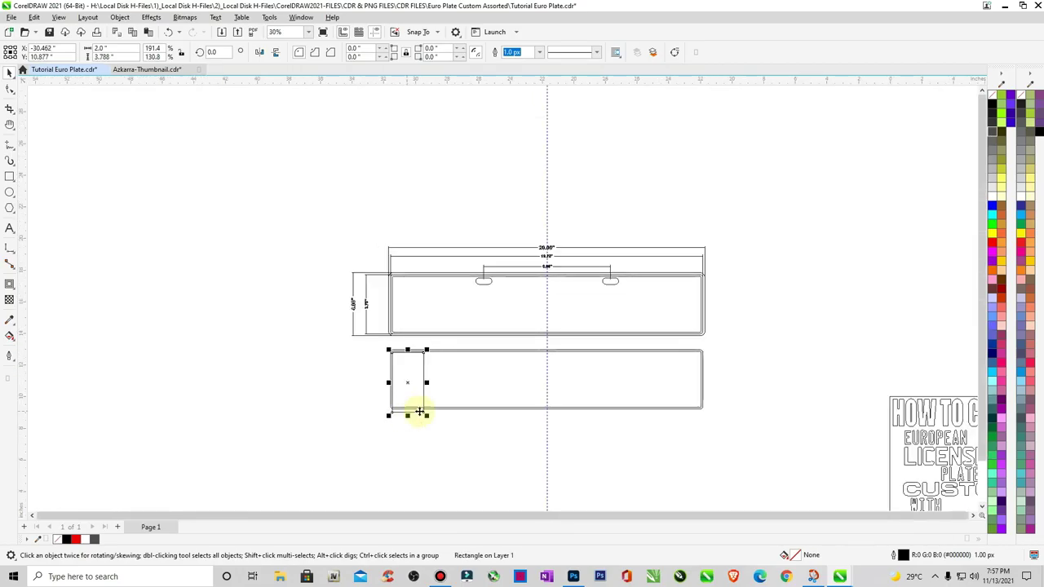
# Place a copy of the 2-inch sidebar rectangle against the inner outline's right edge, level with the original
pyautogui.press('space')
pyautogui.moveTo(377, 369); pyautogui.dragTo(610, 449)
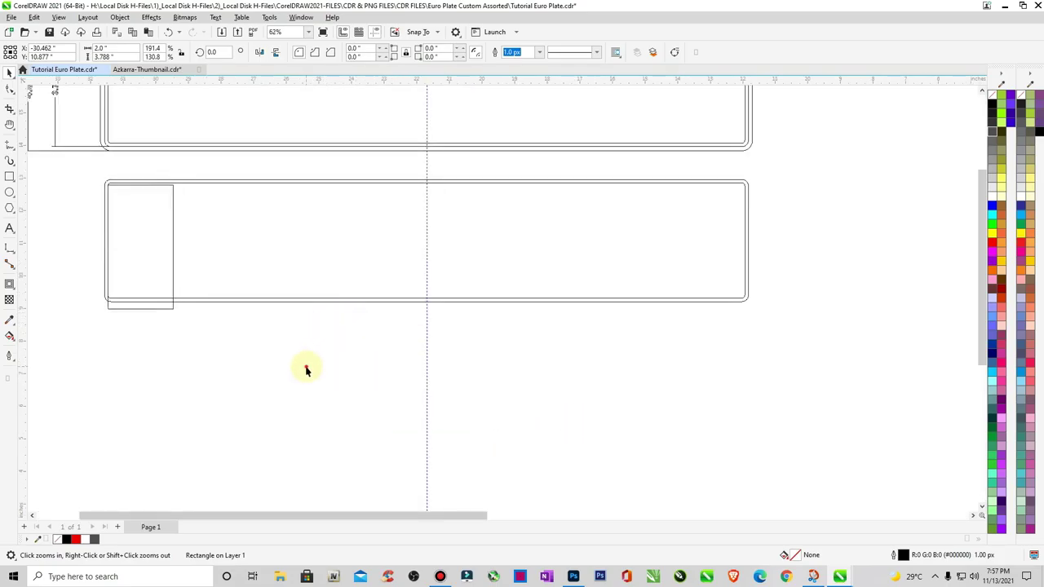
pyautogui.press('space')
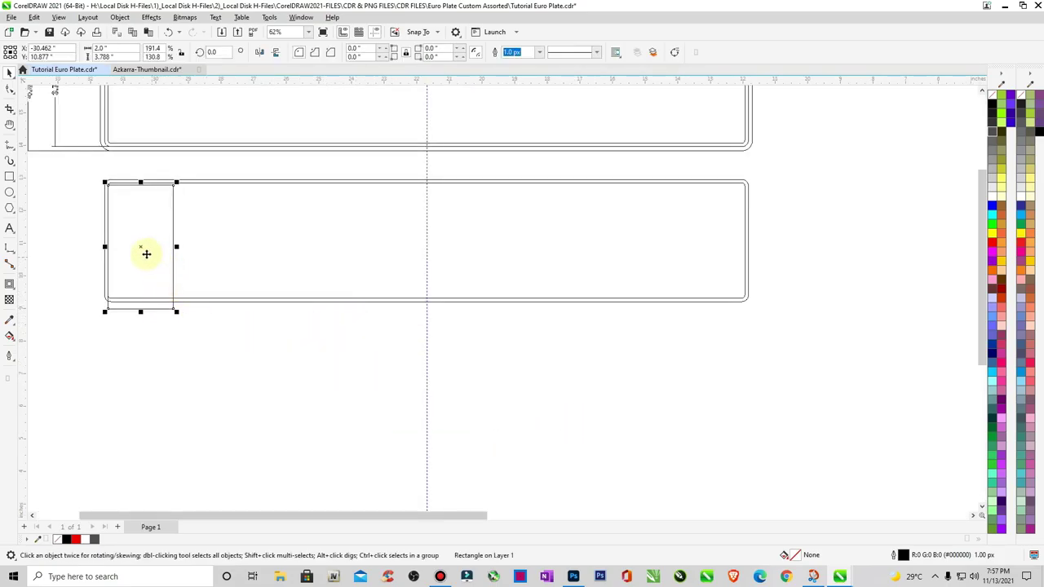
pyautogui.moveTo(138, 245); pyautogui.dragTo(710, 262)
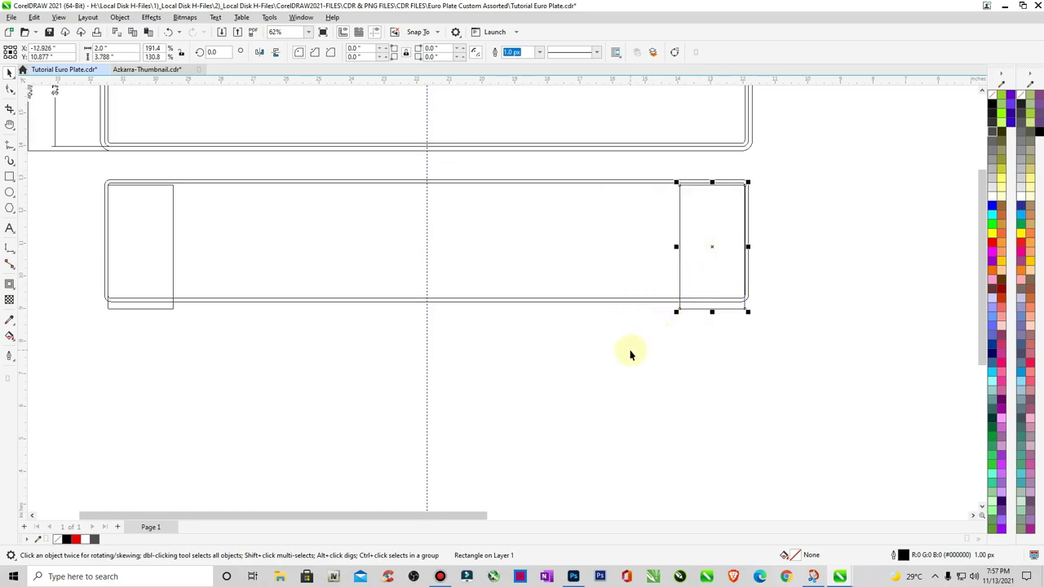
pyautogui.press('space')
pyautogui.click(688, 219)
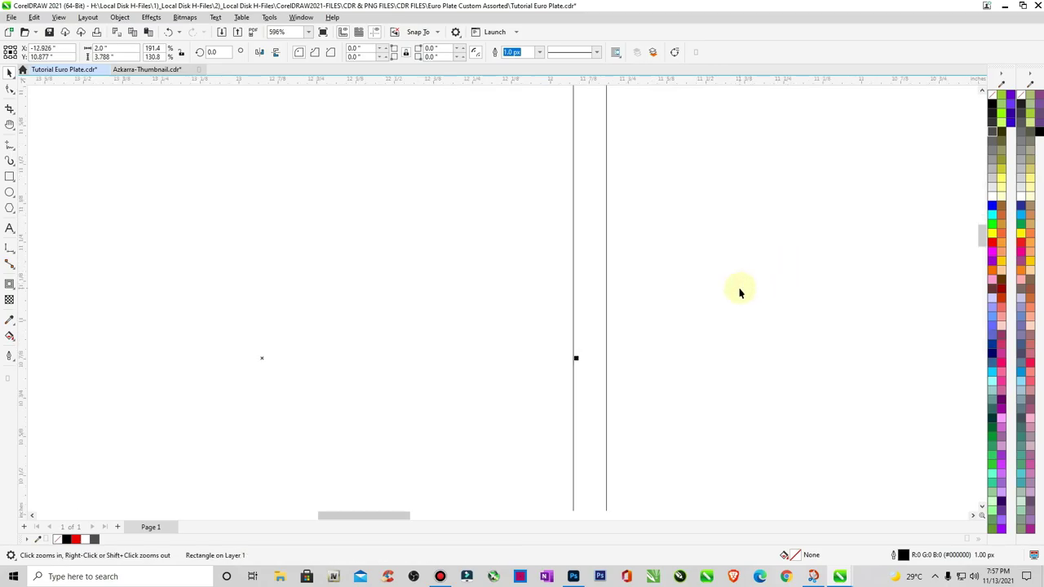
pyautogui.scroll(-6, 739, 292)
pyautogui.moveTo(318, 235); pyautogui.dragTo(813, 375)
pyautogui.press('space')
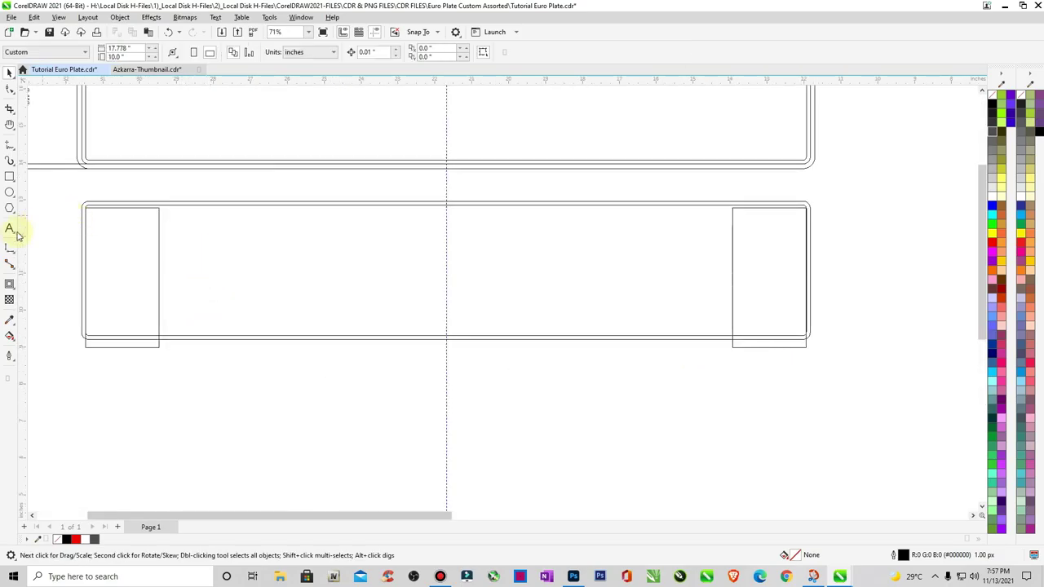
# Draw a rectangle about 15.5 by 4.9 inches spanning the gap between both sidebar rectangles and extend its left side to meet the left one
pyautogui.click(9, 178)
pyautogui.moveTo(160, 194); pyautogui.dragTo(733, 376)
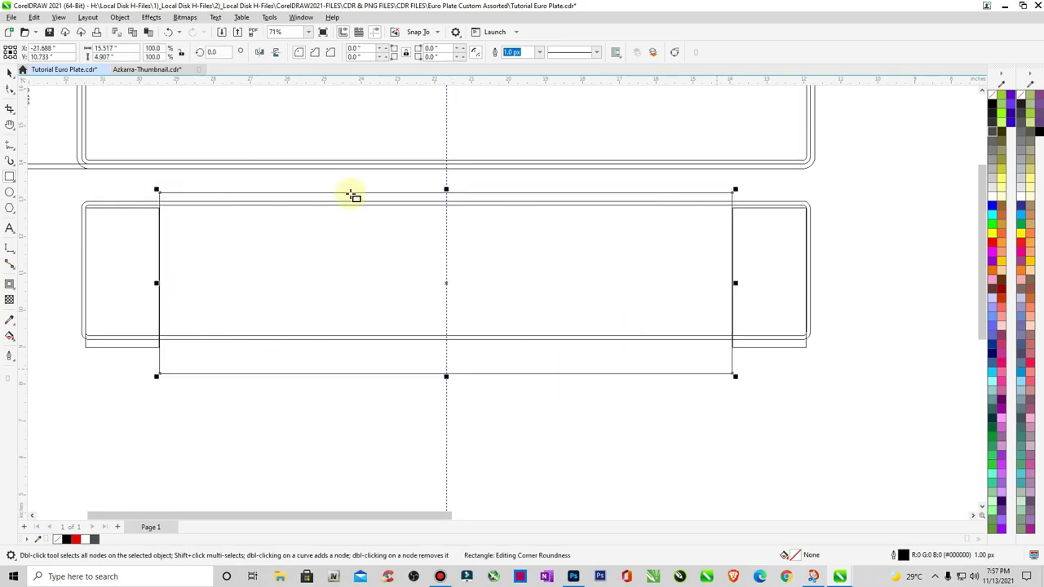
pyautogui.press('space')
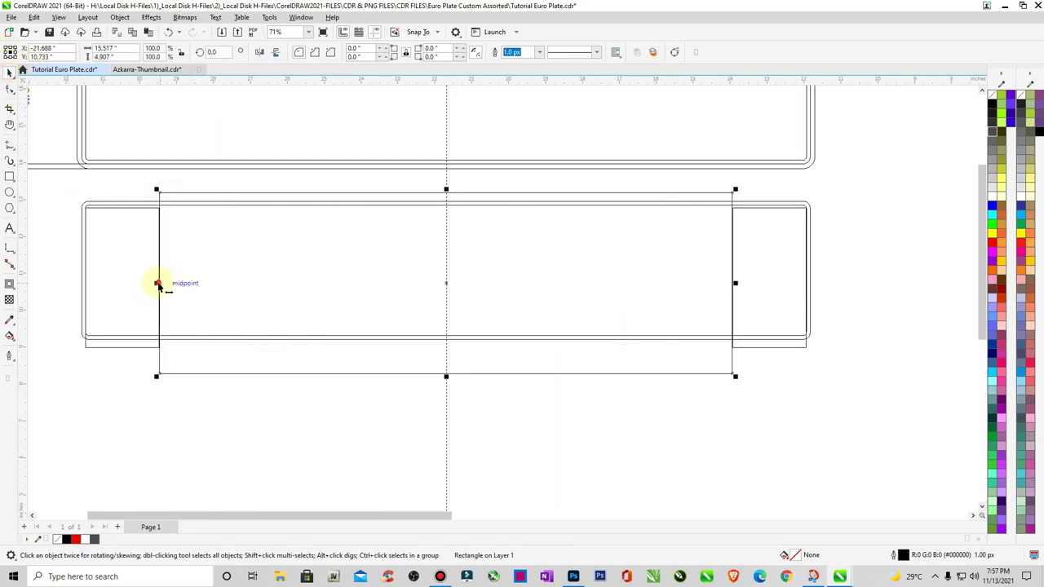
pyautogui.moveTo(159, 286)
pyautogui.mouseDown()
pyautogui.moveTo(137, 288)
pyautogui.moveTo(152, 302)
pyautogui.moveTo(158, 287)
pyautogui.mouseUp()
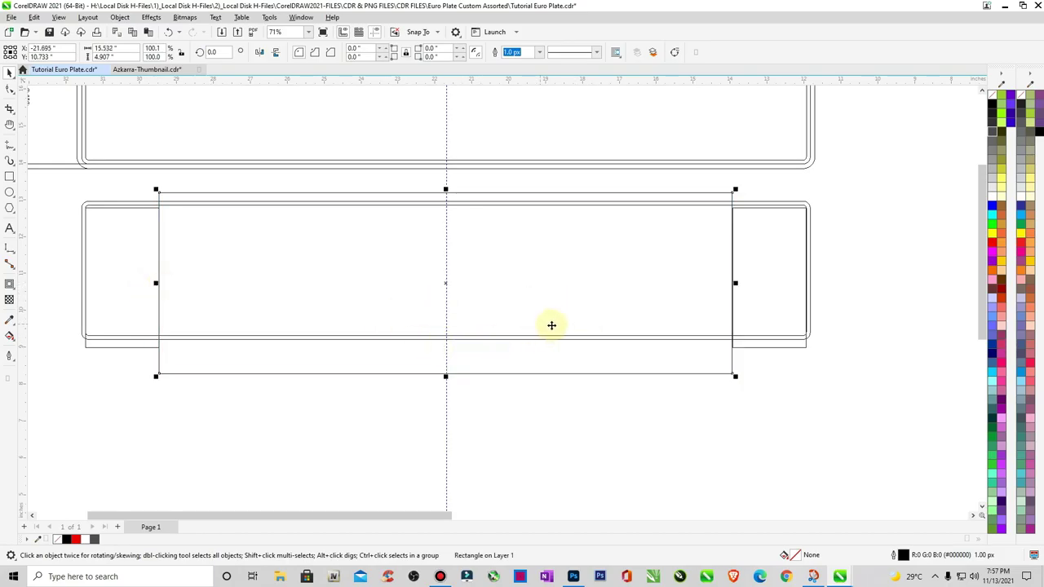
pyautogui.press('z')
pyautogui.moveTo(682, 249); pyautogui.dragTo(769, 311)
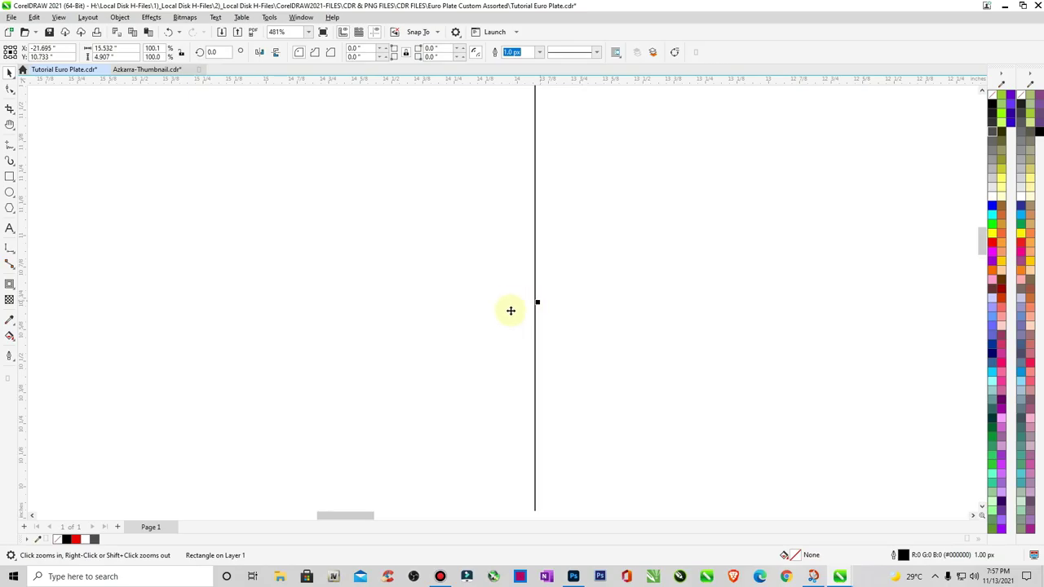
pyautogui.scroll(-10, 527, 333)
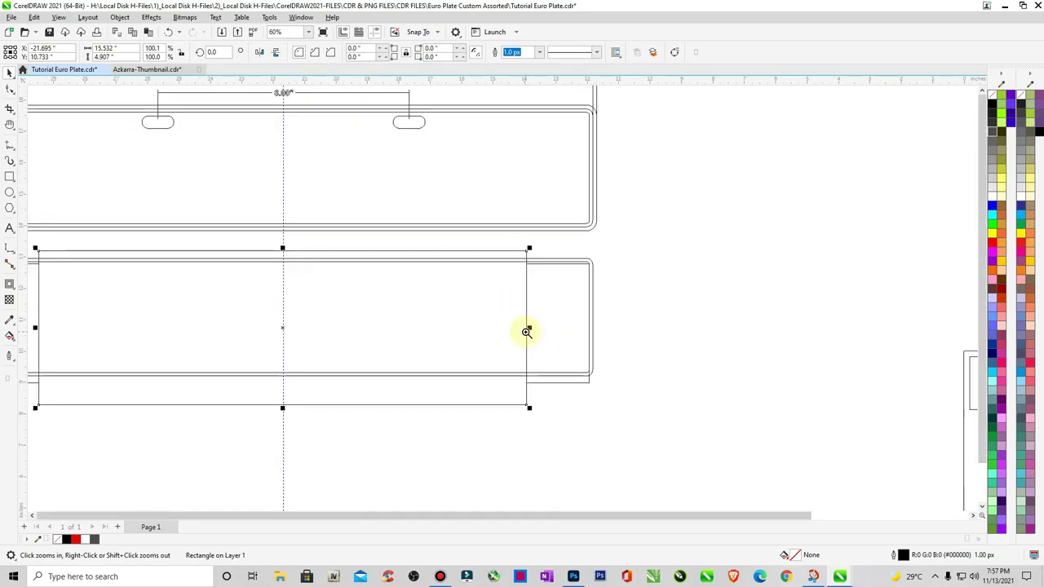
pyautogui.moveTo(380, 291); pyautogui.dragTo(612, 394)
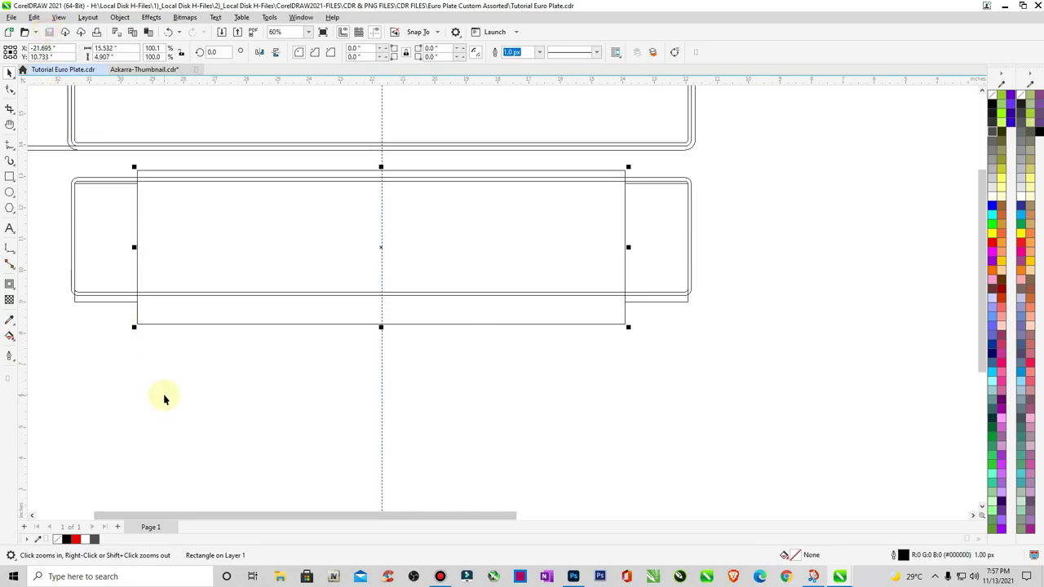
# Delete the two sidebar rectangles at the left and right ends of the copied outlines
pyautogui.press('space')
pyautogui.click(166, 366)
pyautogui.click(113, 302)
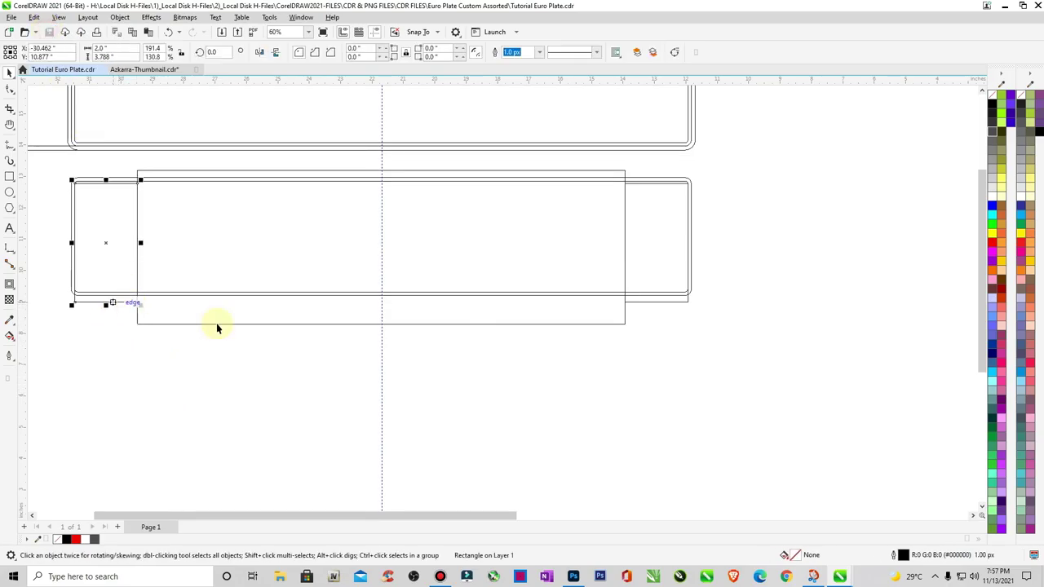
pyautogui.press('Delete')
pyautogui.click(645, 302)
pyautogui.press('Delete')
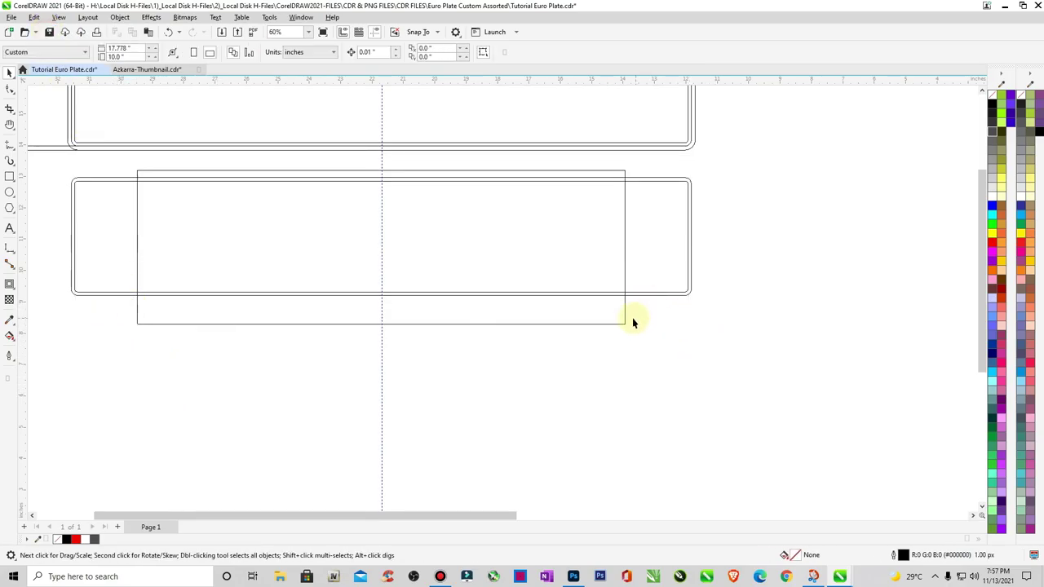
# Trim the copied innermost outline with the large middle rectangle, and delete that rectangle
pyautogui.click(625, 319)
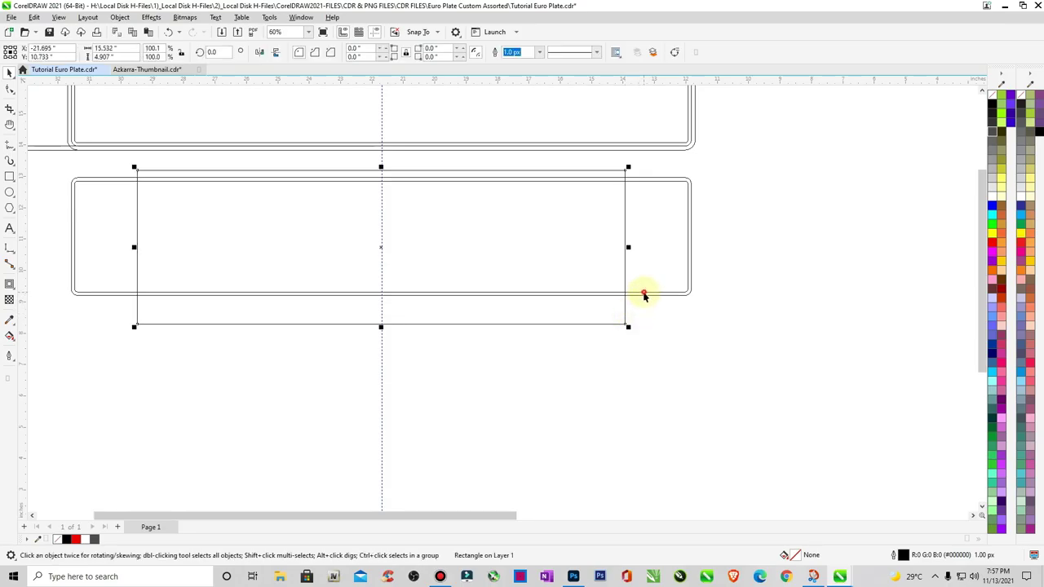
pyautogui.keyDown('shift'); pyautogui.click(643, 293); pyautogui.keyUp('shift')
pyautogui.click(335, 54)
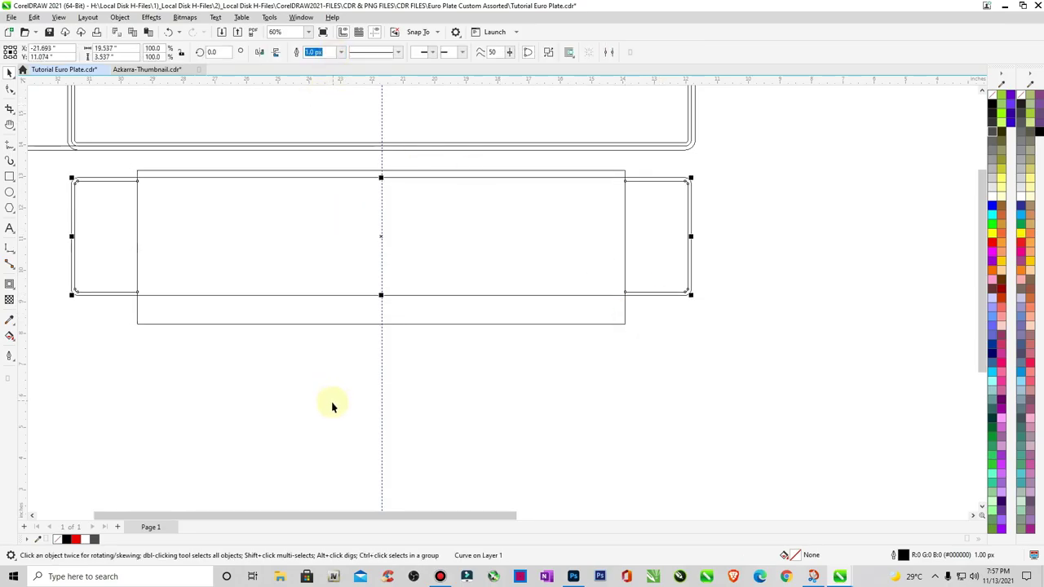
pyautogui.click(372, 325)
pyautogui.press('Delete')
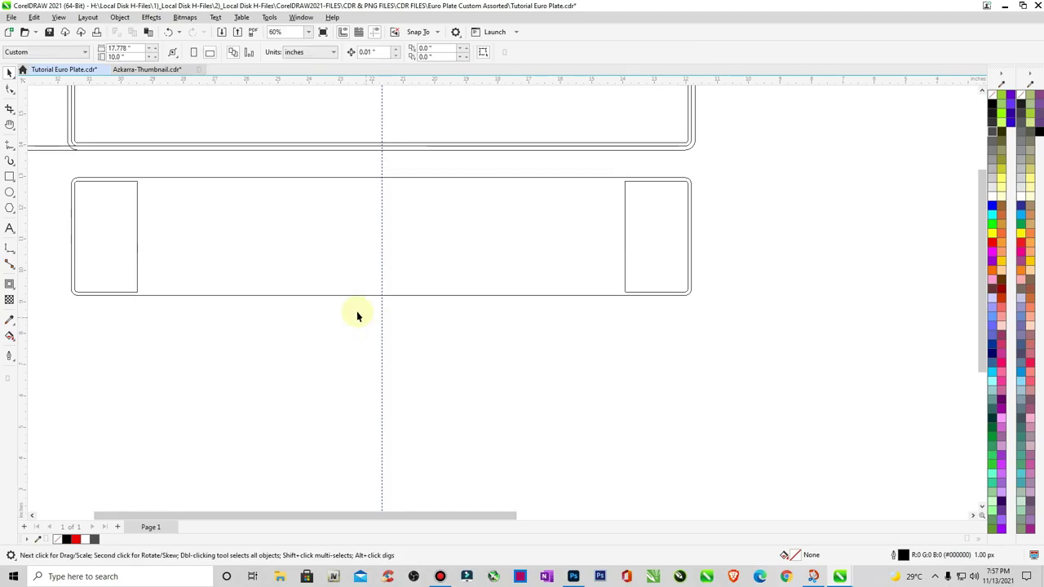
# Move the trimmed sidebar shapes straight up onto the original plate, centered within its inner outline
pyautogui.press('z')
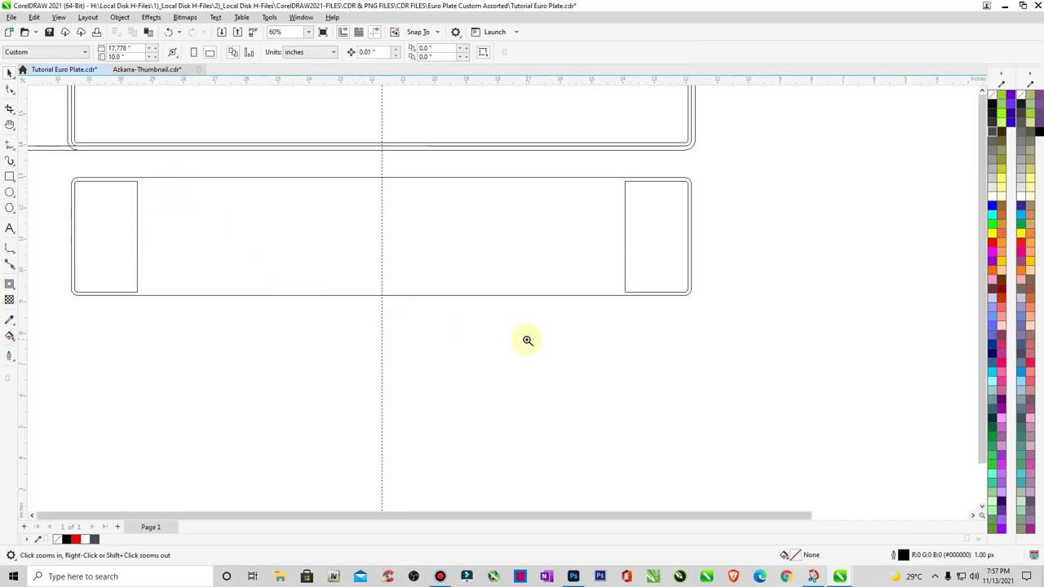
pyautogui.rightClick(527, 340)
pyautogui.click(429, 256)
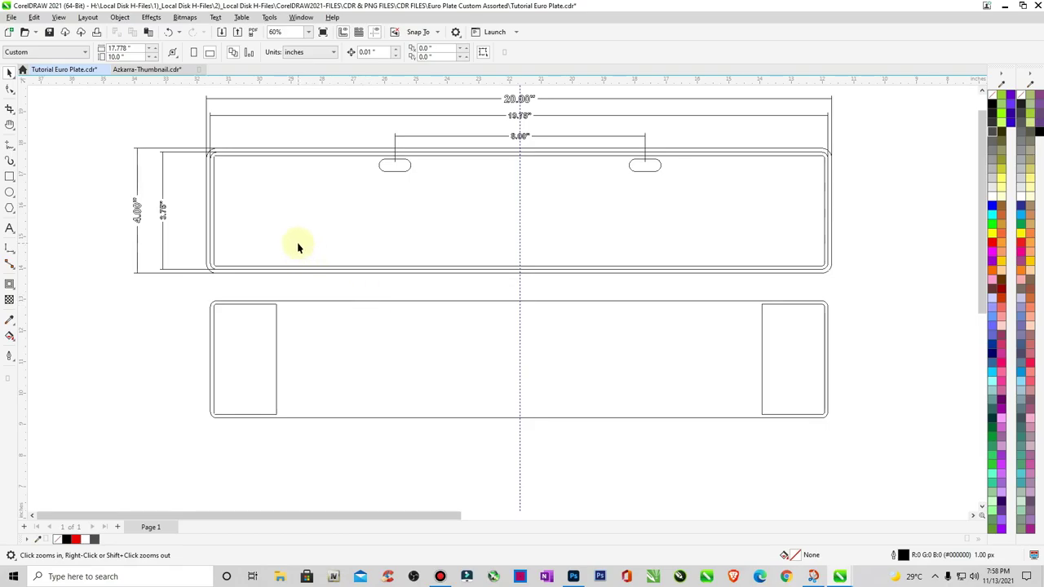
pyautogui.press('space')
pyautogui.click(275, 358)
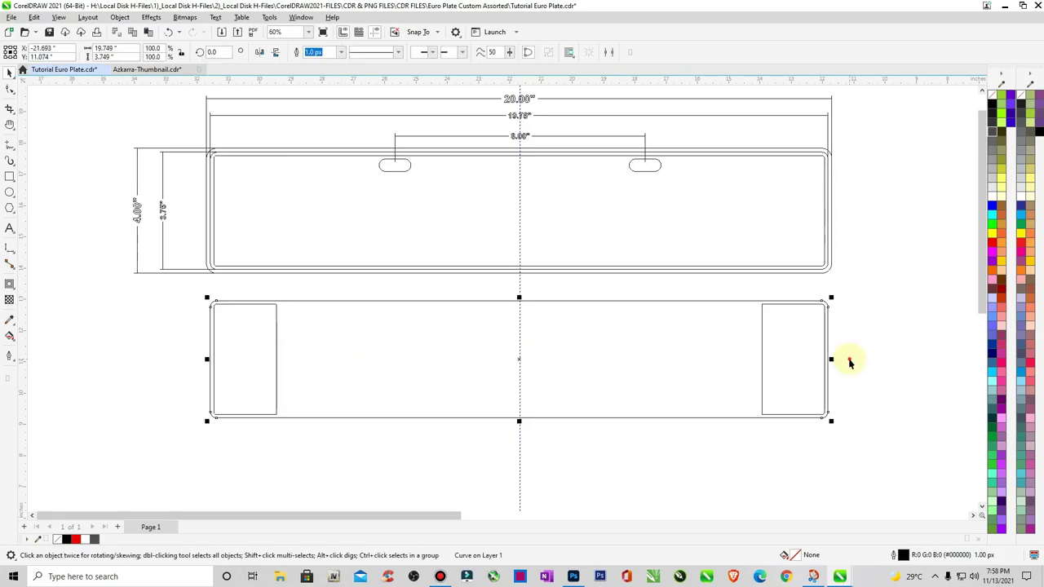
pyautogui.click(825, 351)
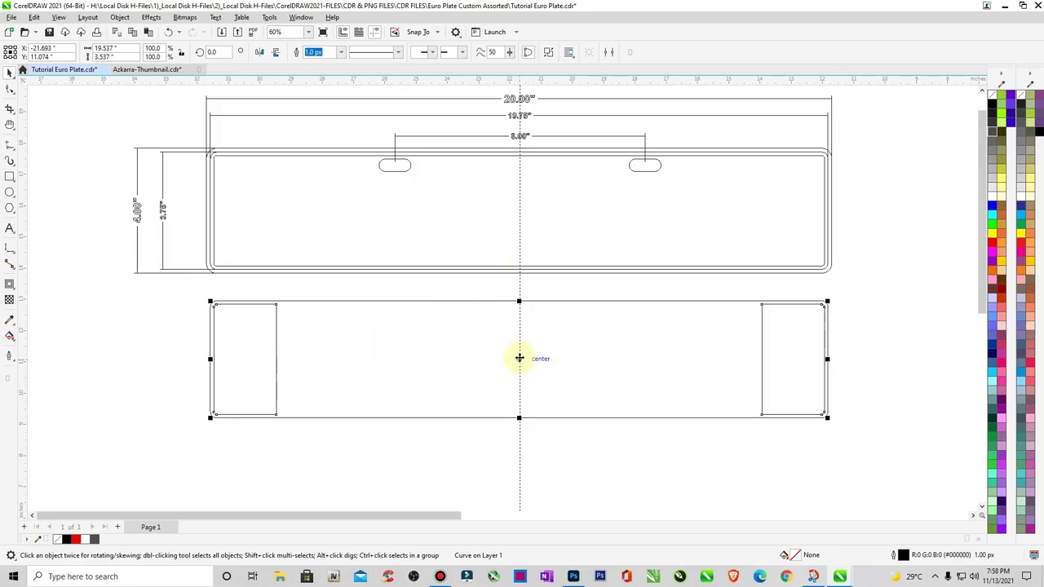
pyautogui.moveTo(519, 359); pyautogui.dragTo(519, 210)
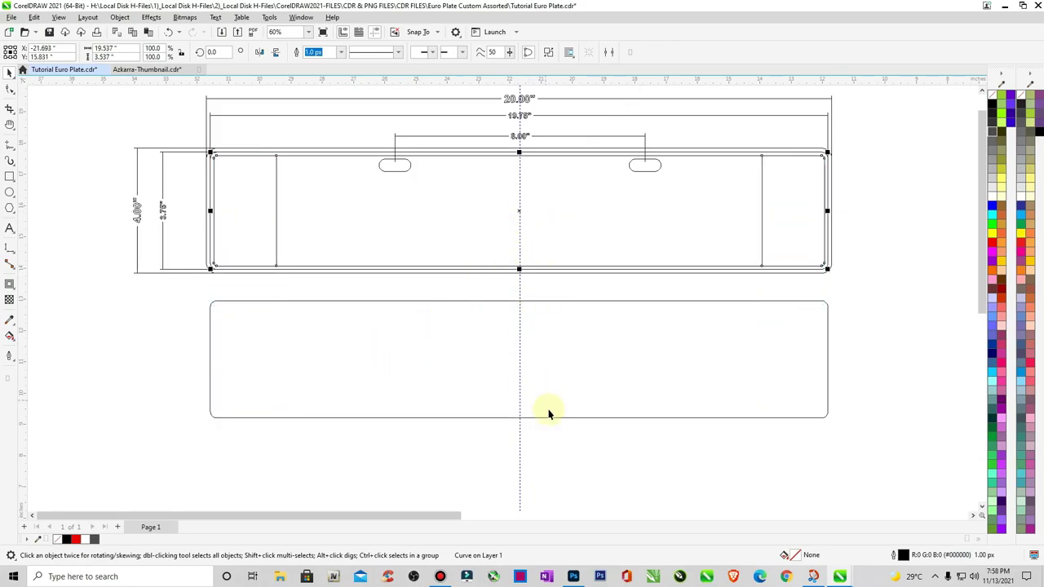
pyautogui.click(494, 448)
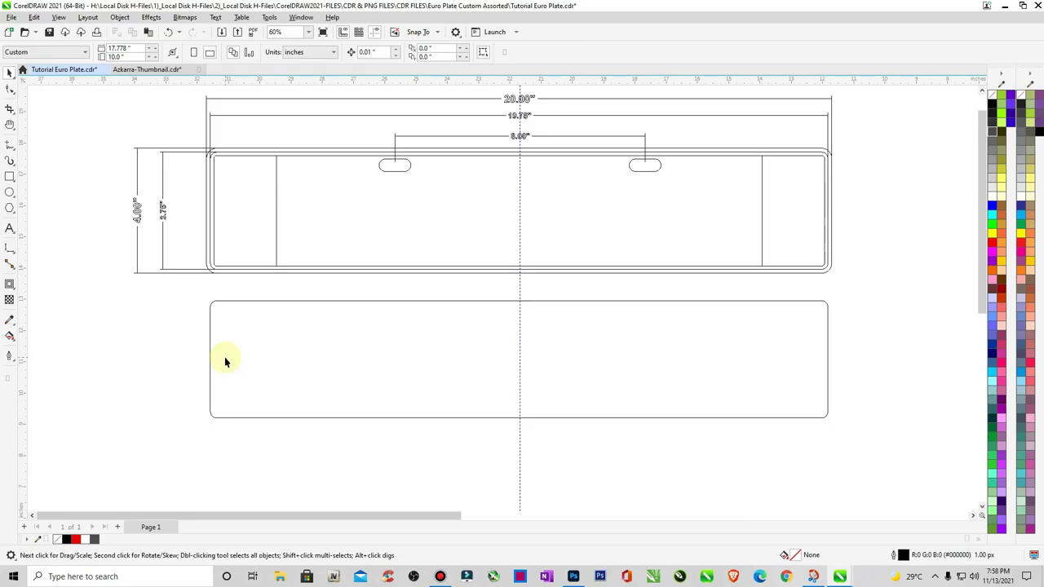
# Switch the drawing display from wireframe to a view that shows the fills
pyautogui.scroll(-2, 224, 356)
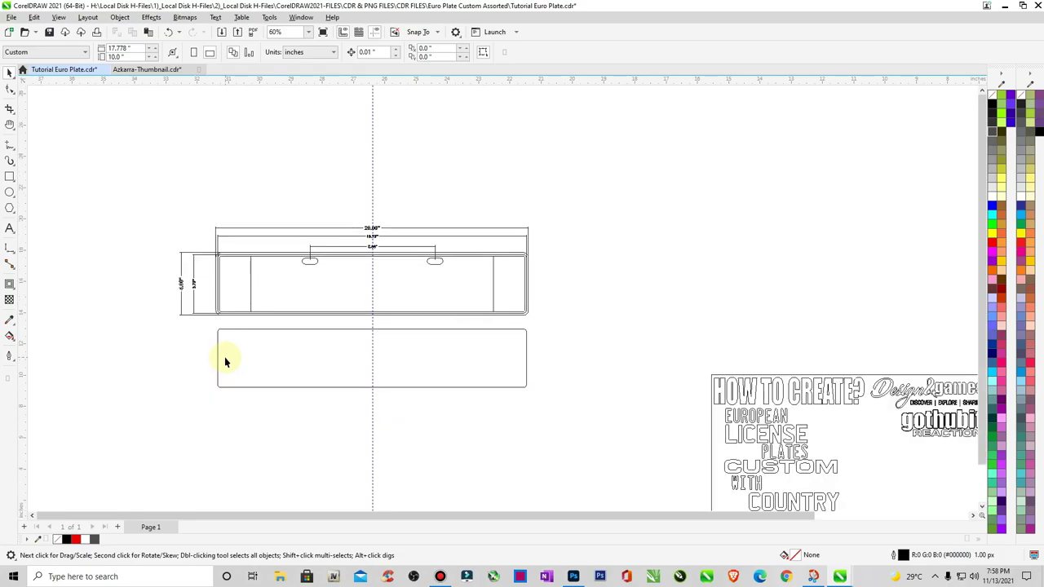
pyautogui.click(59, 17)
pyautogui.click(78, 55)
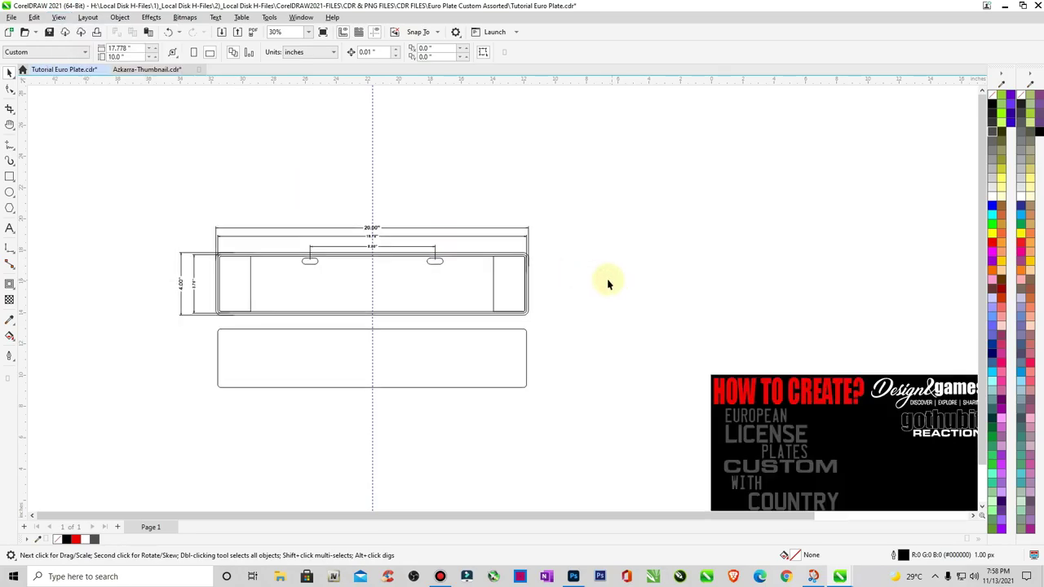
# Fill the border band between the original plate's two inner outlines with black
pyautogui.press('z')
pyautogui.moveTo(163, 217); pyautogui.dragTo(575, 365)
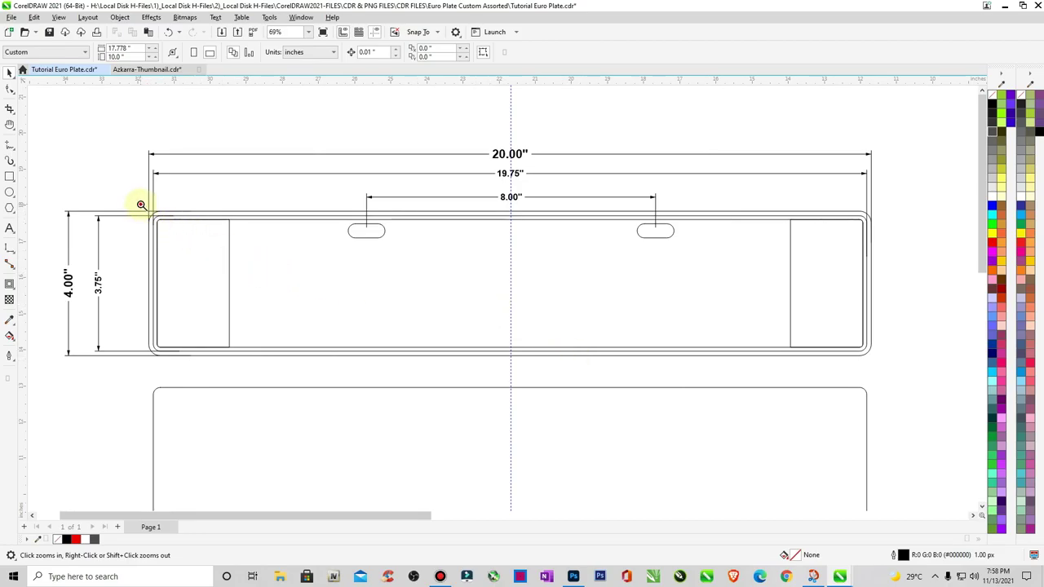
pyautogui.moveTo(141, 205); pyautogui.dragTo(318, 264)
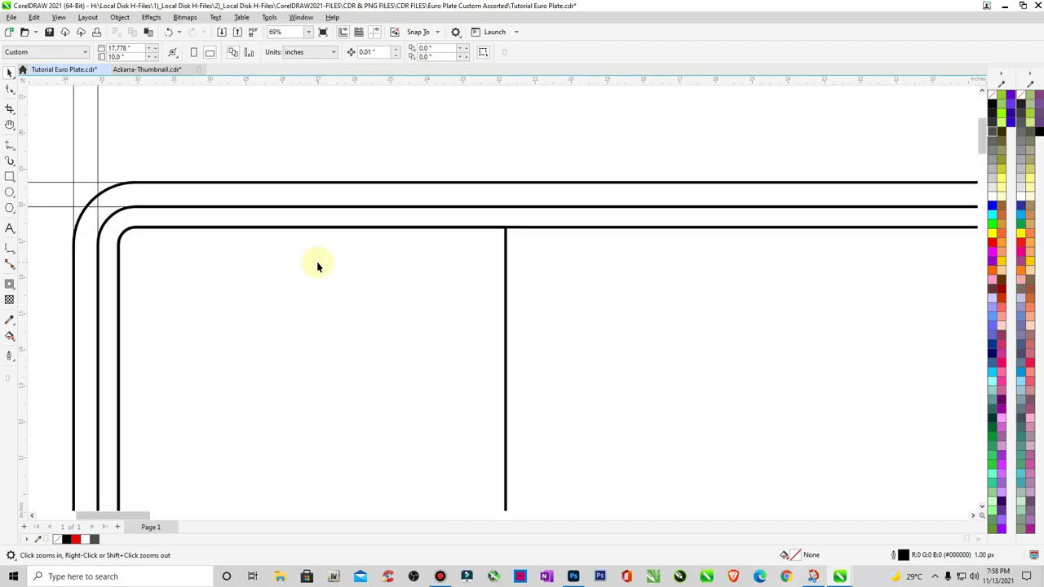
pyautogui.rightClick(555, 231)
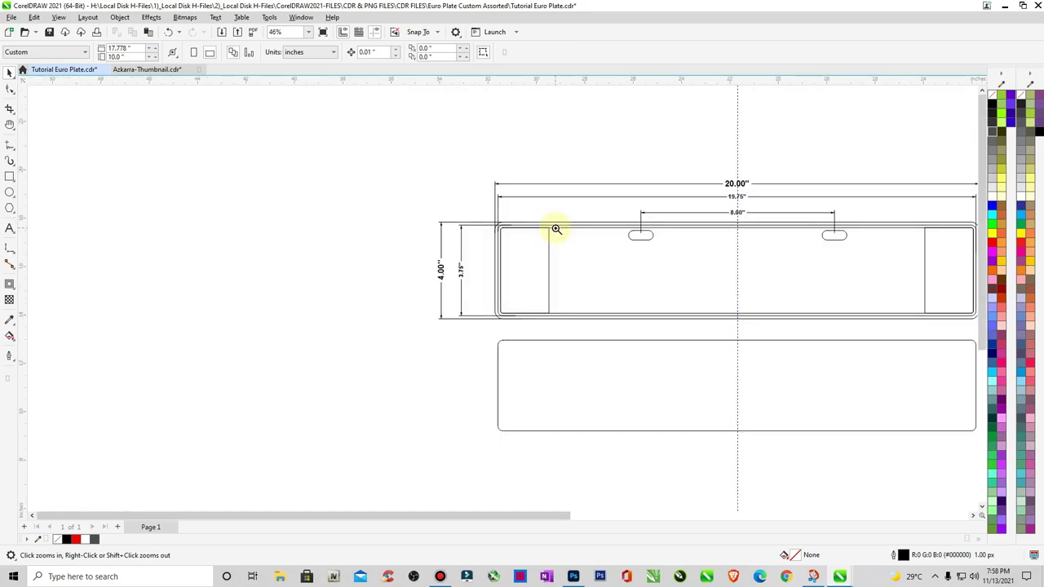
pyautogui.moveTo(495, 214); pyautogui.dragTo(571, 263)
pyautogui.scroll(-5, 572, 262)
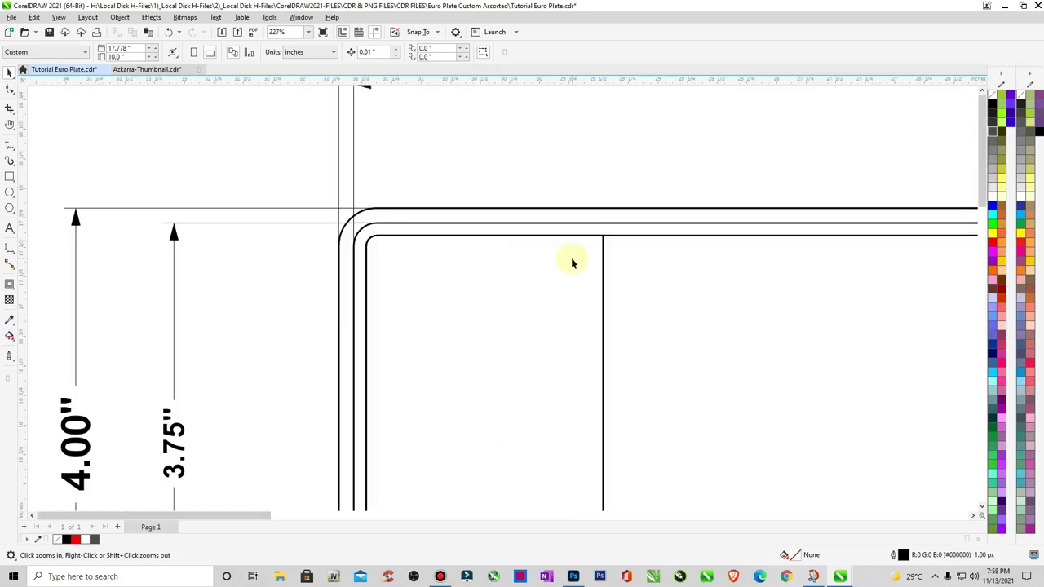
pyautogui.scroll(-1, 571, 262)
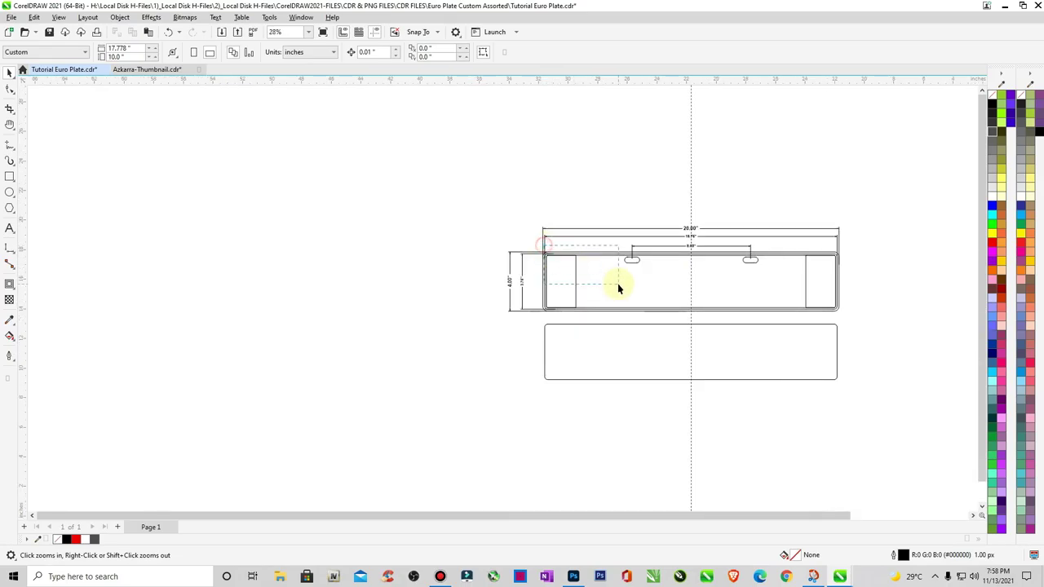
pyautogui.moveTo(617, 281); pyautogui.dragTo(540, 238)
pyautogui.click(519, 200)
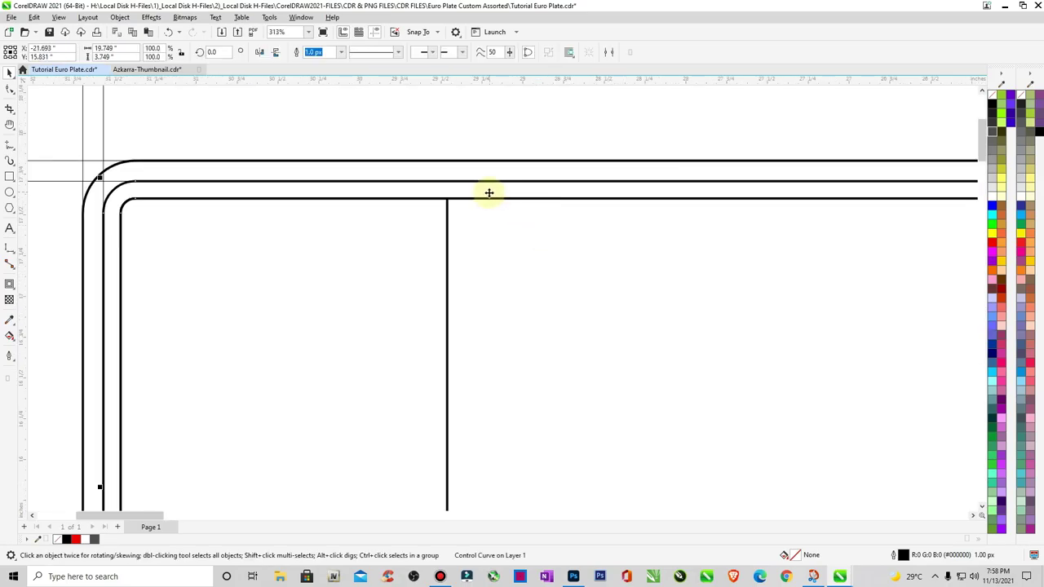
pyautogui.click(991, 104)
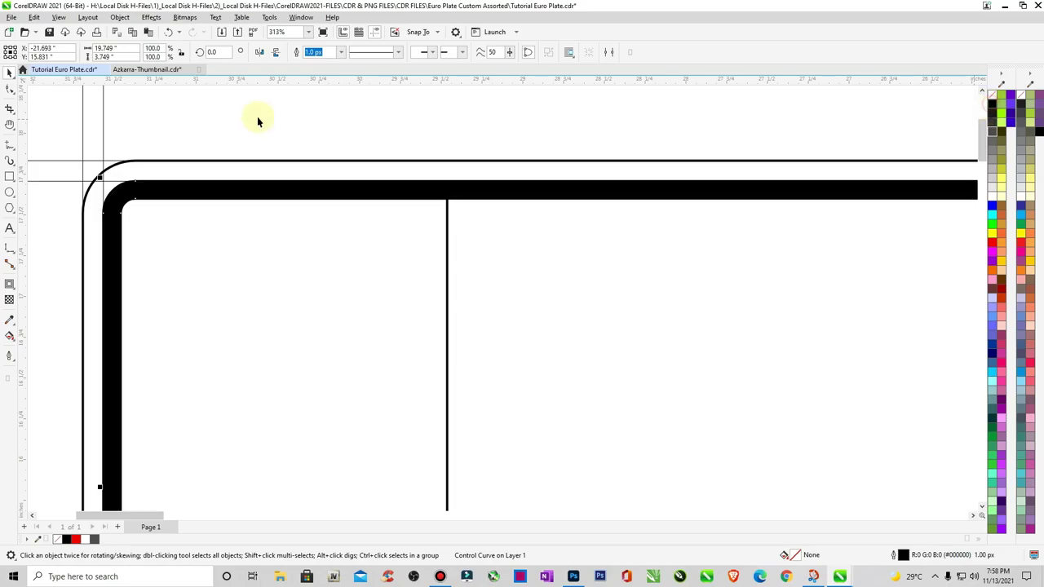
pyautogui.scroll(-5, 551, 265)
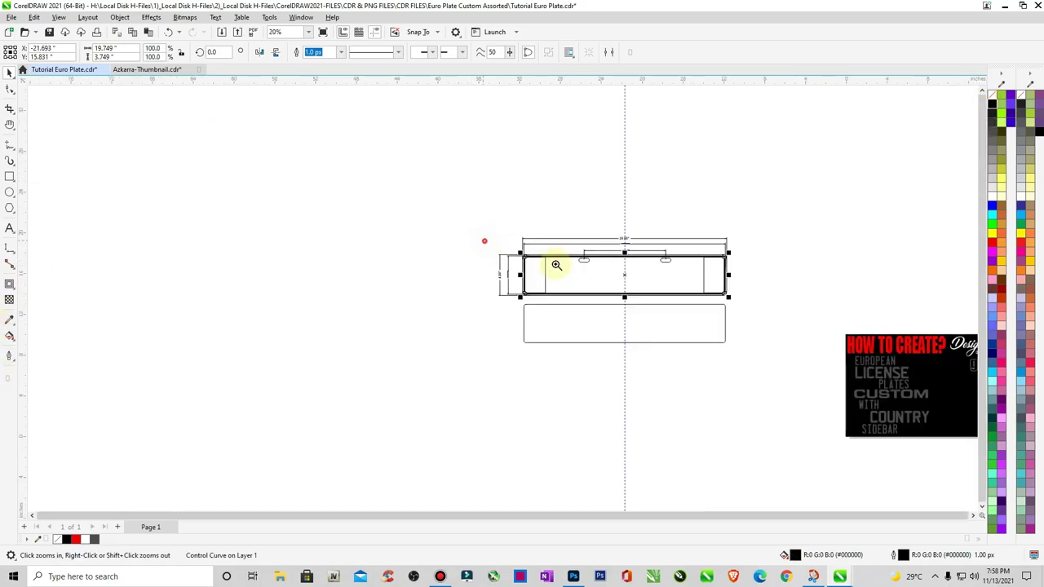
pyautogui.scroll(2, 773, 312)
pyautogui.press('space')
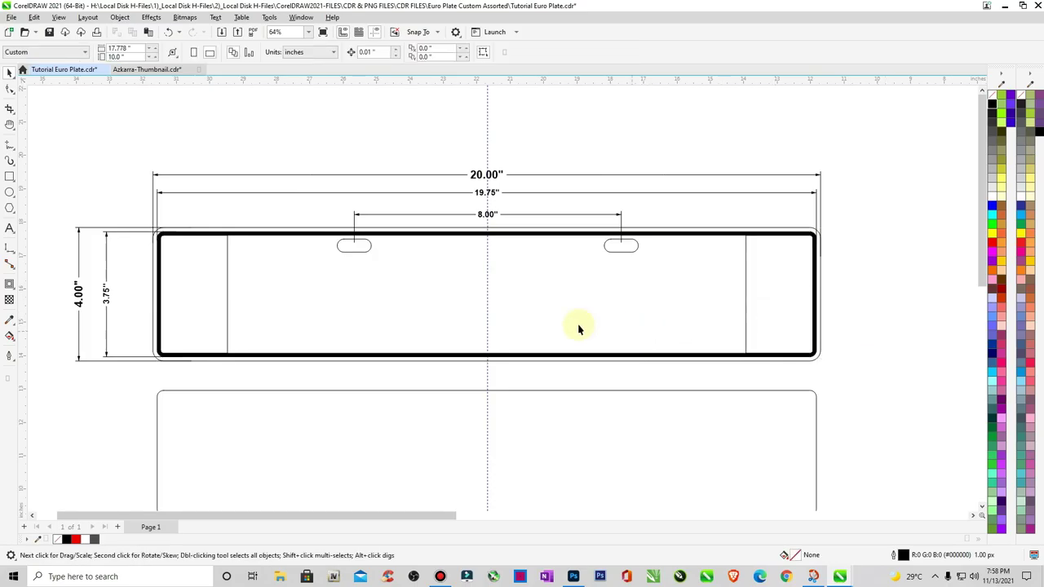
pyautogui.scroll(-1, 210, 274)
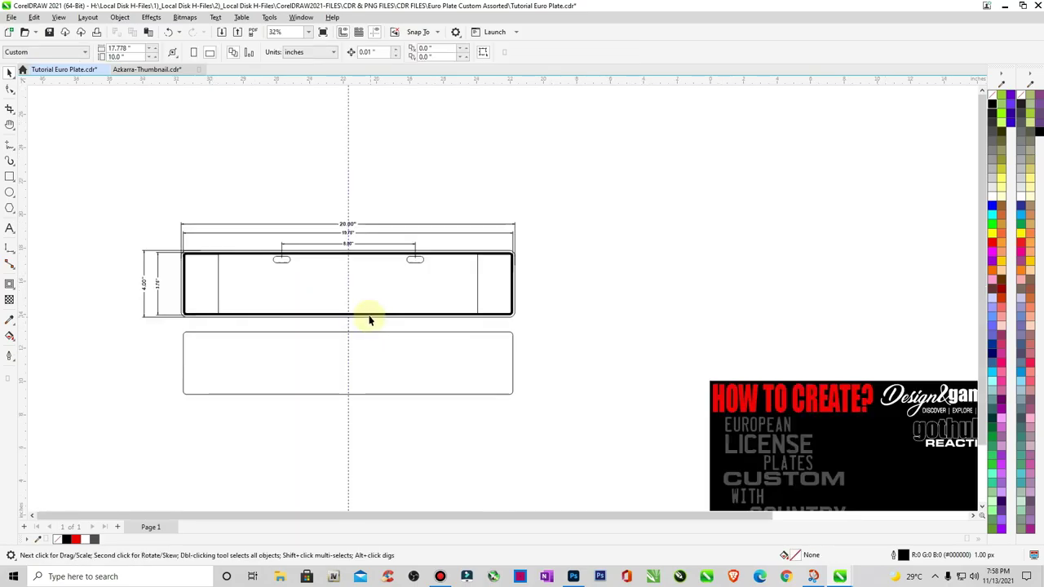
pyautogui.press('z')
pyautogui.moveTo(140, 215); pyautogui.dragTo(566, 333)
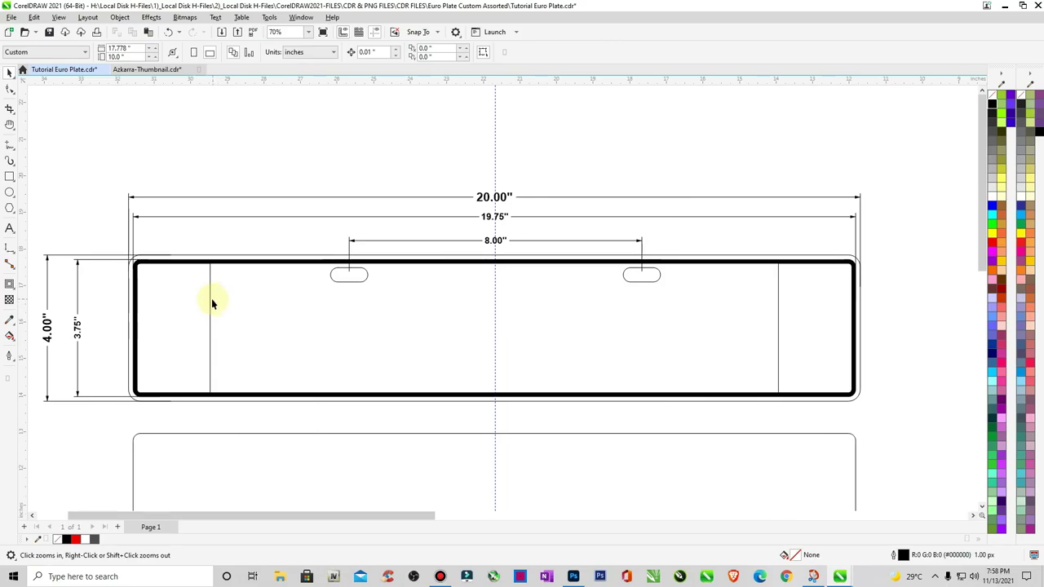
# Switch the drawing to wireframe display and add a horizontal dimension above the plate for the left sidebar's width
pyautogui.click(58, 17)
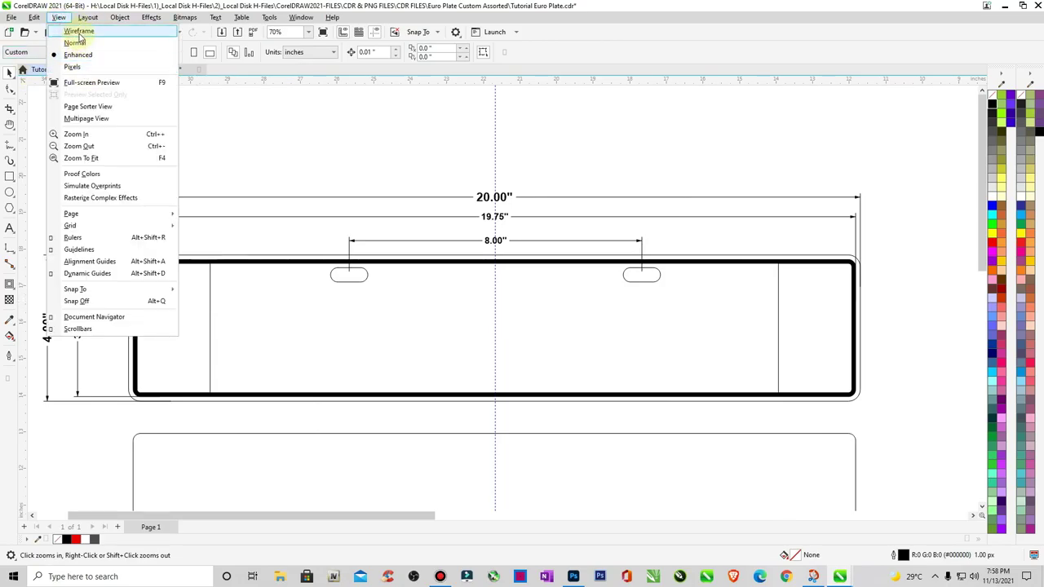
pyautogui.click(75, 39)
pyautogui.moveTo(91, 216); pyautogui.dragTo(302, 321)
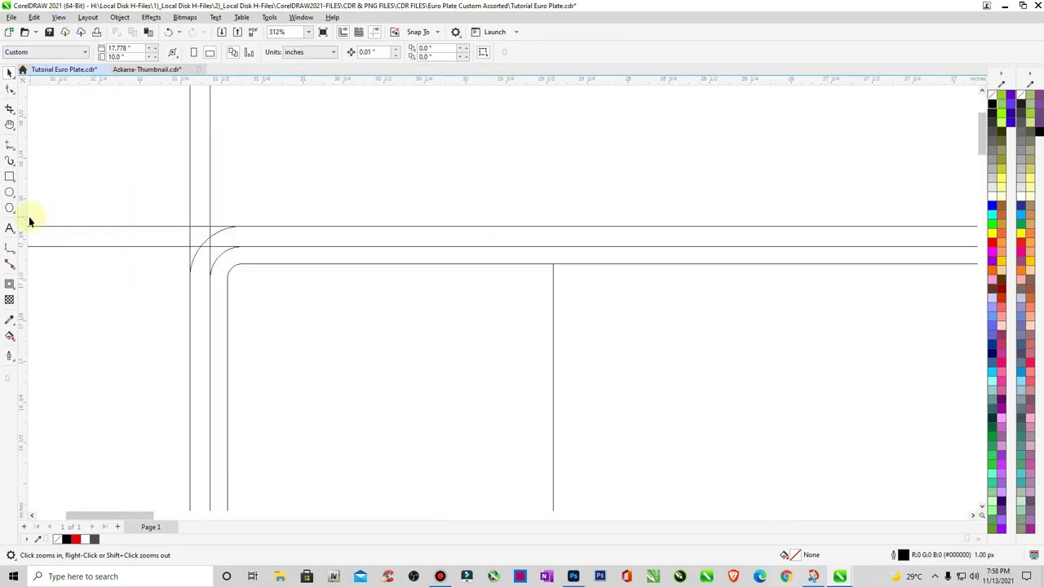
pyautogui.click(13, 250)
pyautogui.moveTo(229, 318); pyautogui.dragTo(553, 334)
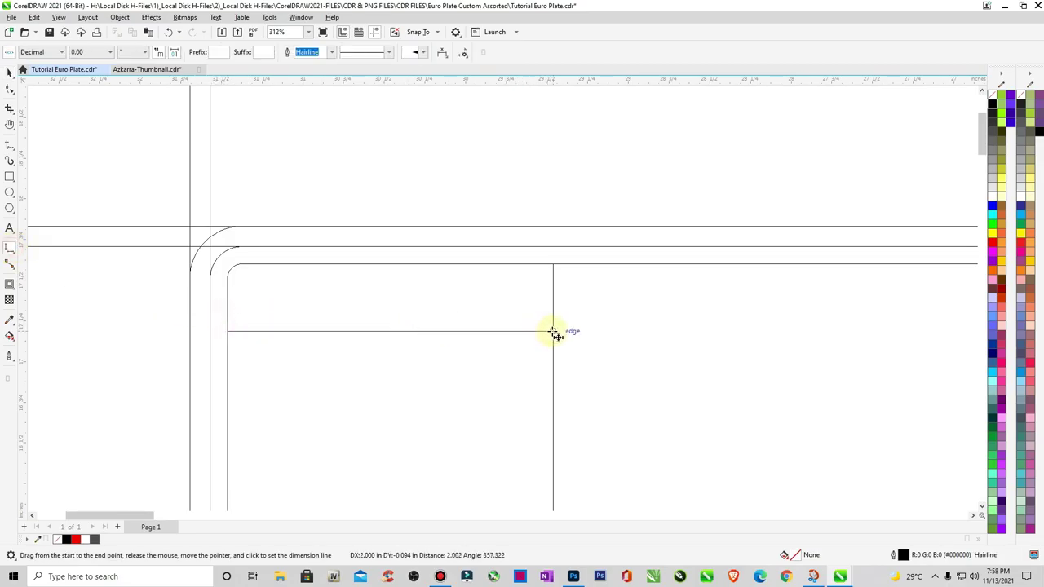
pyautogui.click(385, 126)
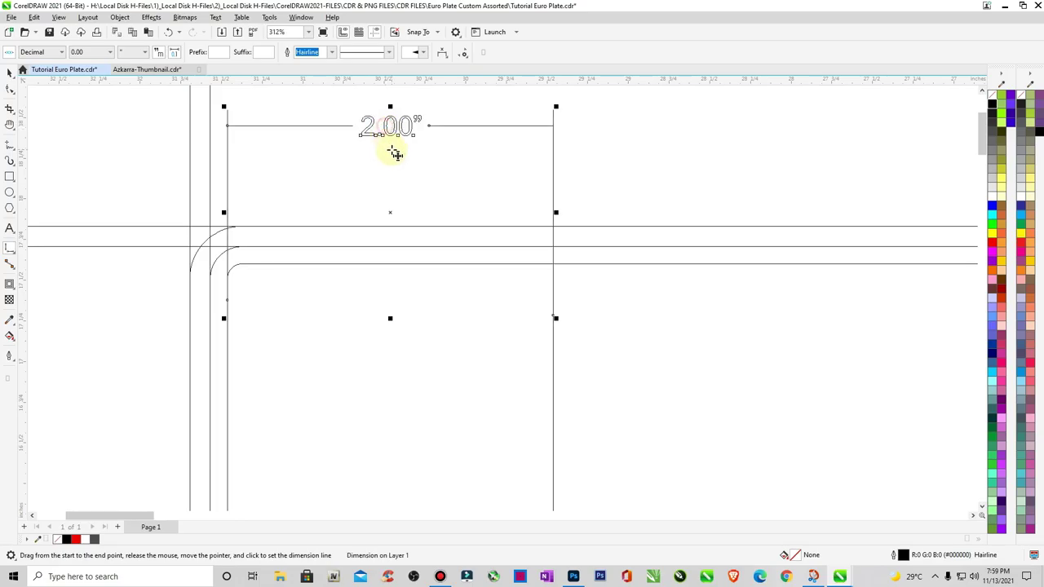
# Set the sidebar width dimension's text size to 18 pt
pyautogui.click(10, 74)
pyautogui.moveTo(333, 100); pyautogui.dragTo(435, 166)
pyautogui.click(429, 52)
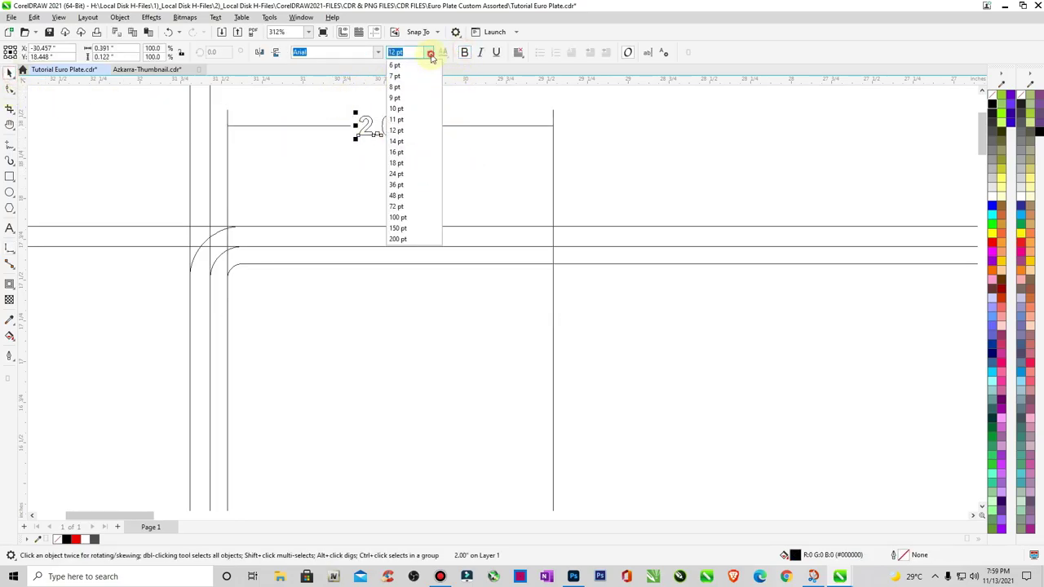
pyautogui.click(400, 162)
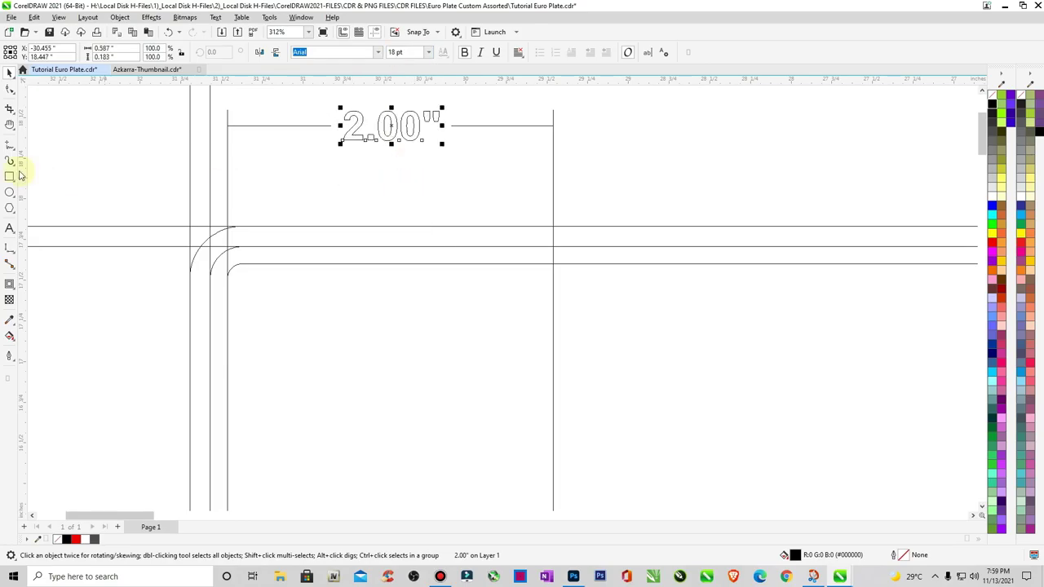
pyautogui.click(87, 182)
pyautogui.press('F4')
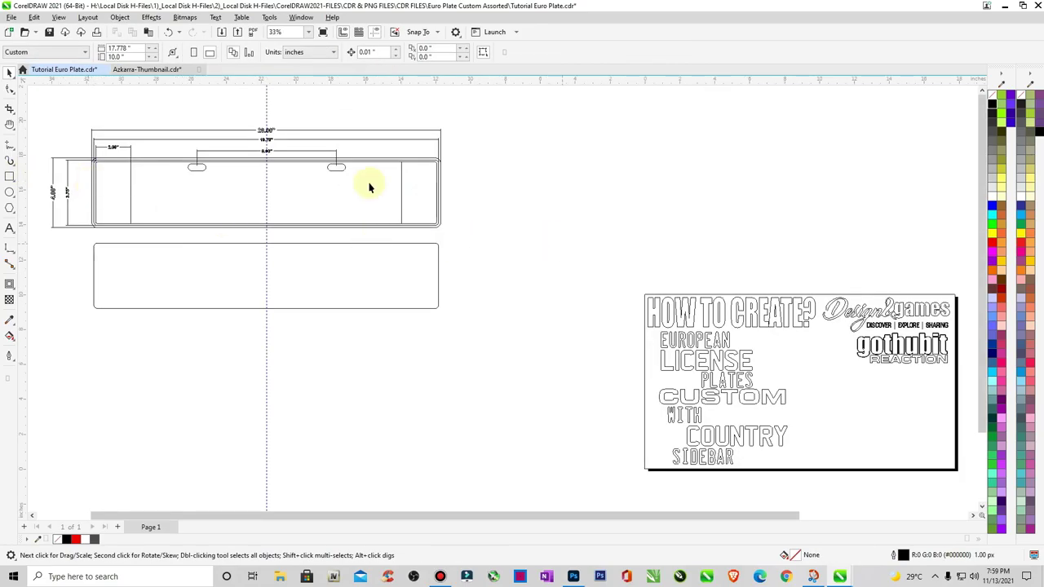
# Switch the drawing display from wireframe to the Enhanced view with the dimensioned plate in sight
pyautogui.press('z')
pyautogui.moveTo(47, 115); pyautogui.dragTo(496, 287)
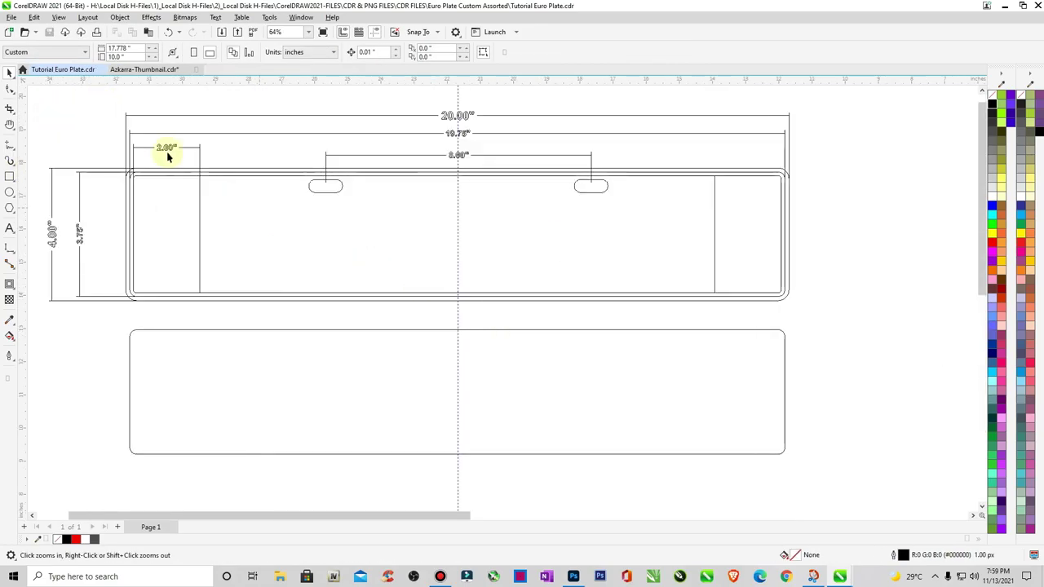
pyautogui.click(58, 17)
pyautogui.click(78, 55)
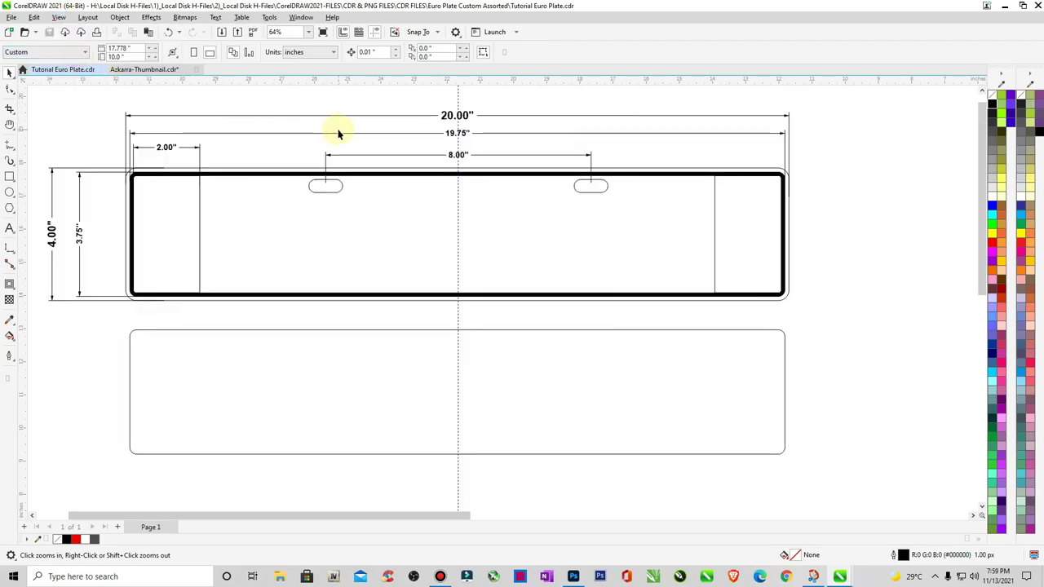
# Fill the two rounded mounting slots at the plate's upper edge with black
pyautogui.moveTo(280, 158); pyautogui.dragTo(815, 204)
pyautogui.click(992, 104)
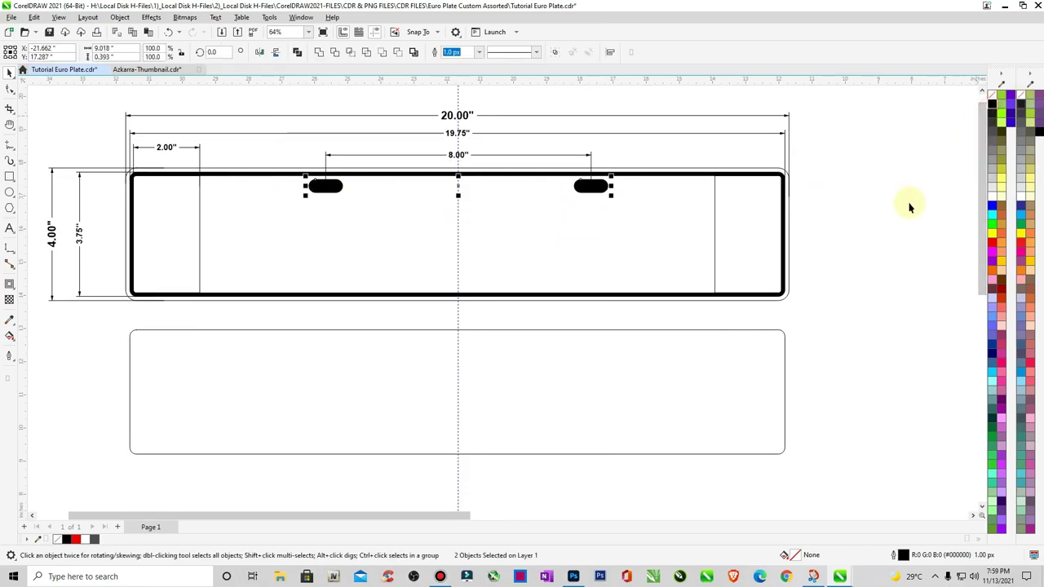
pyautogui.click(905, 204)
# Move the empty rounded plate outline farther down to leave room for a caption under the dimensioned plate
pyautogui.scroll(-2, 887, 213)
pyautogui.press('z')
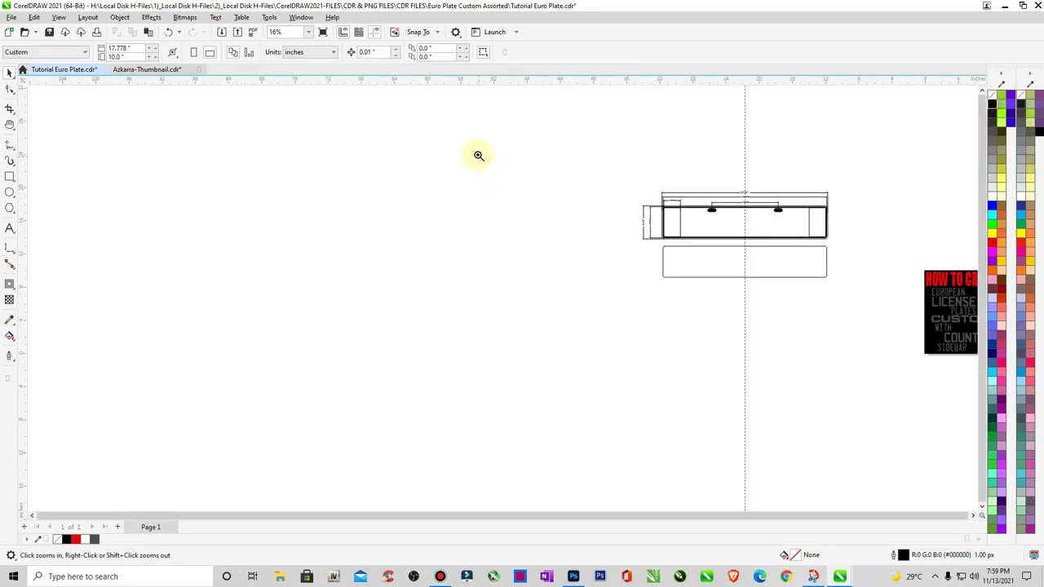
pyautogui.moveTo(585, 180); pyautogui.dragTo(883, 326)
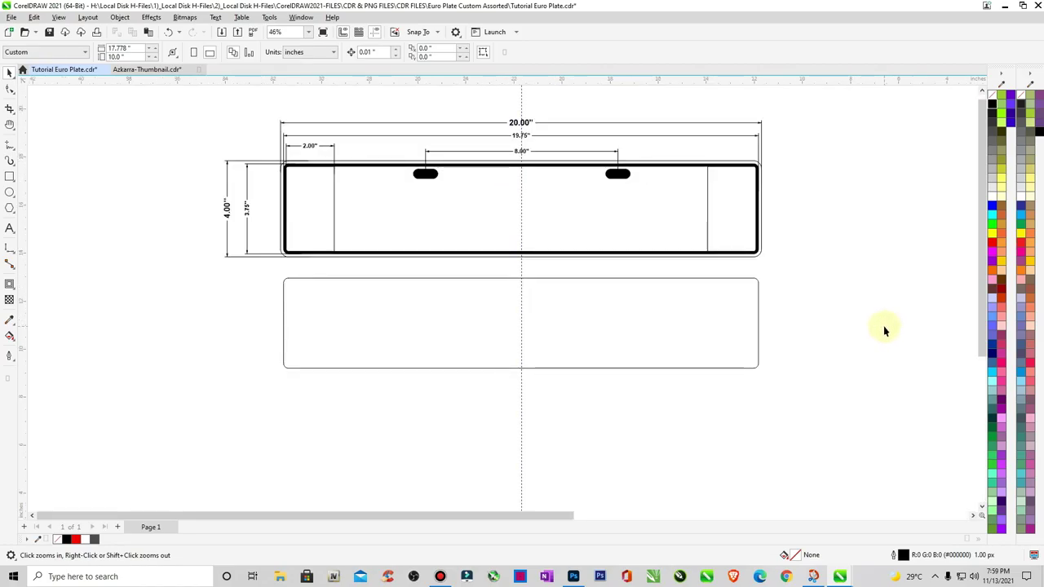
pyautogui.scroll(-1, 806, 331)
pyautogui.moveTo(519, 214); pyautogui.dragTo(792, 362)
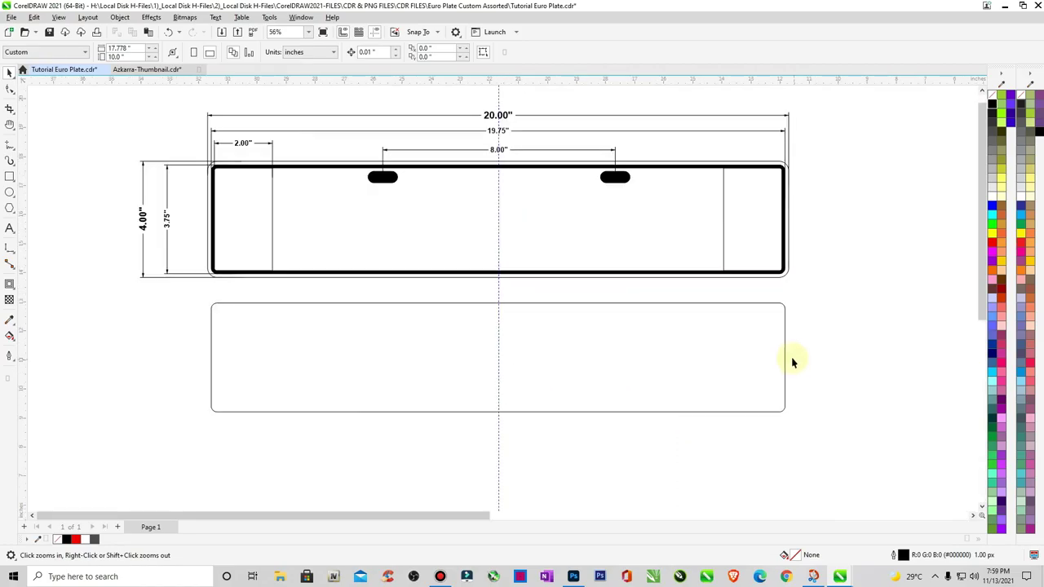
pyautogui.press('space')
pyautogui.moveTo(528, 304); pyautogui.dragTo(537, 440)
# Add the text EURO PLATE in Arial, scale it to about 36 pt and center it just below the dimensioned plate
pyautogui.click(10, 229)
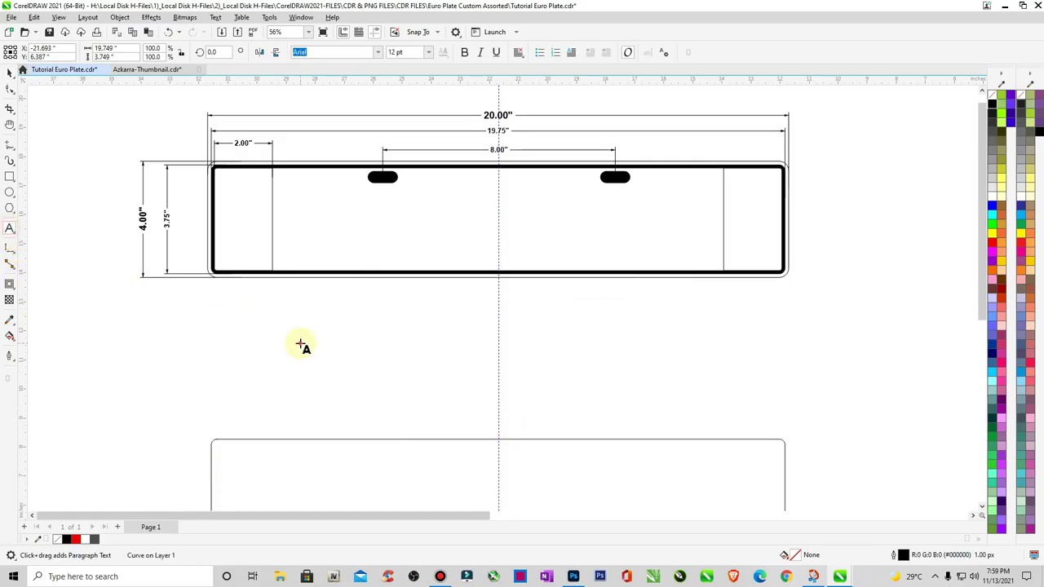
pyautogui.click(300, 343)
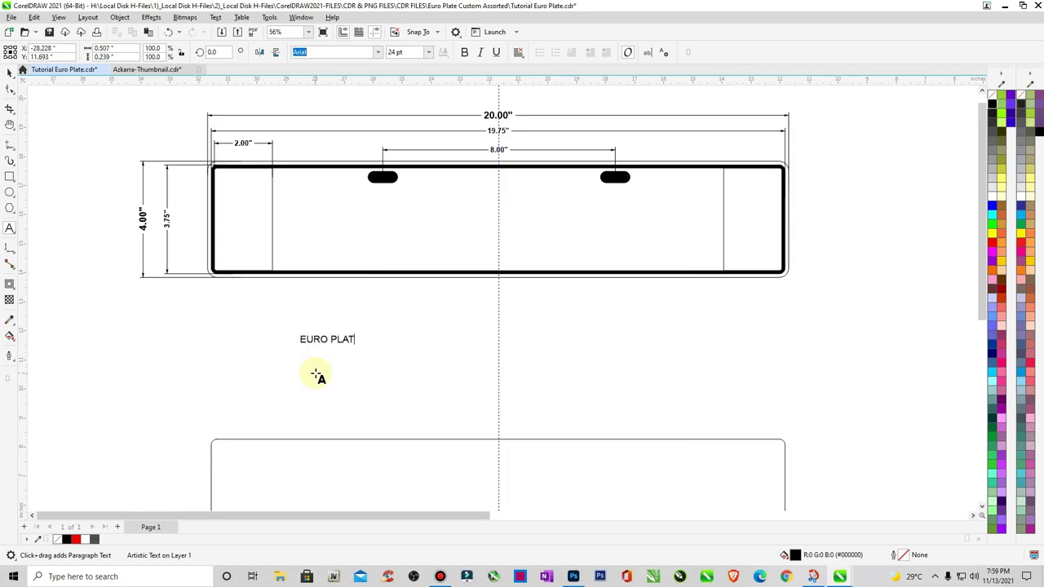
pyautogui.click(9, 72)
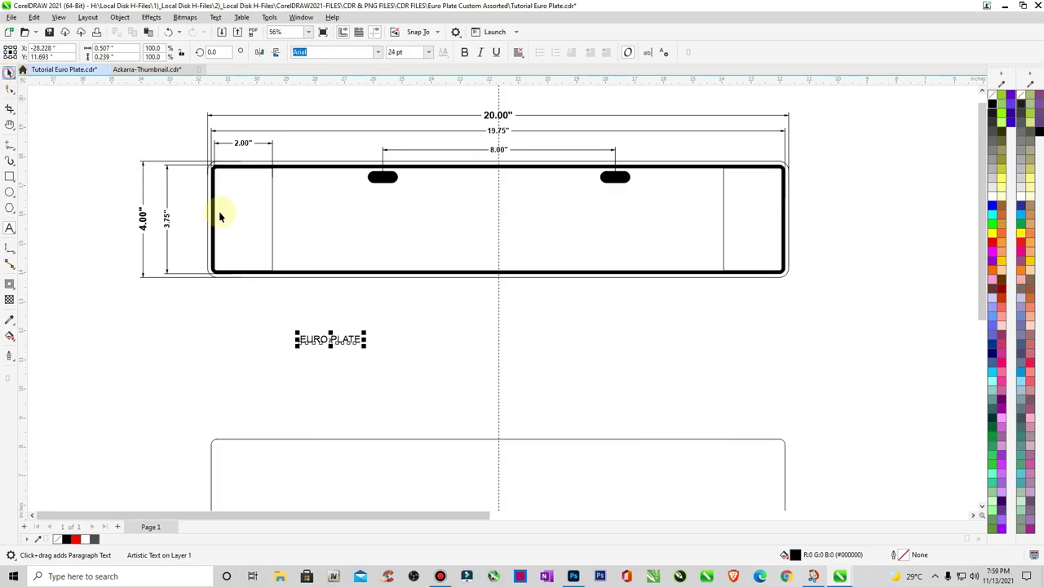
pyautogui.moveTo(365, 338); pyautogui.dragTo(482, 310)
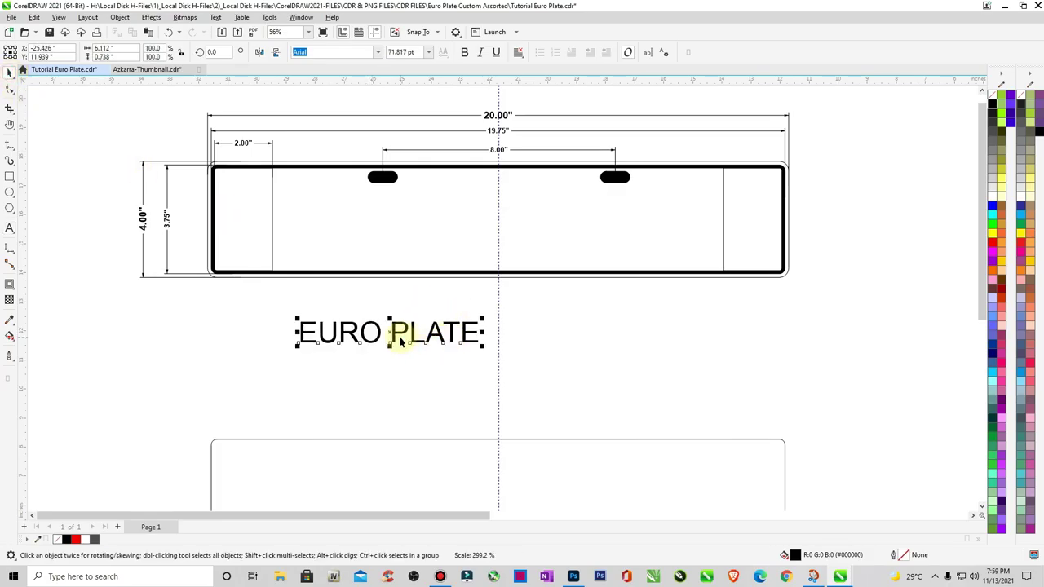
pyautogui.moveTo(396, 333); pyautogui.dragTo(504, 300)
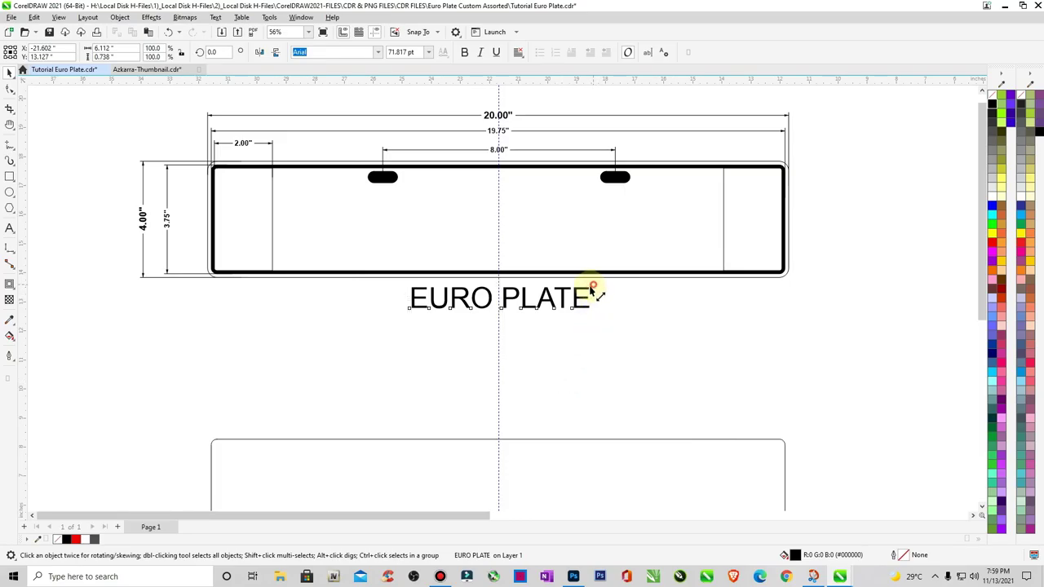
pyautogui.moveTo(592, 289); pyautogui.dragTo(571, 293)
# Duplicate the EURO PLATE caption just beneath itself and change the copy's wording to DIMENSION
pyautogui.moveTo(454, 303); pyautogui.dragTo(505, 320)
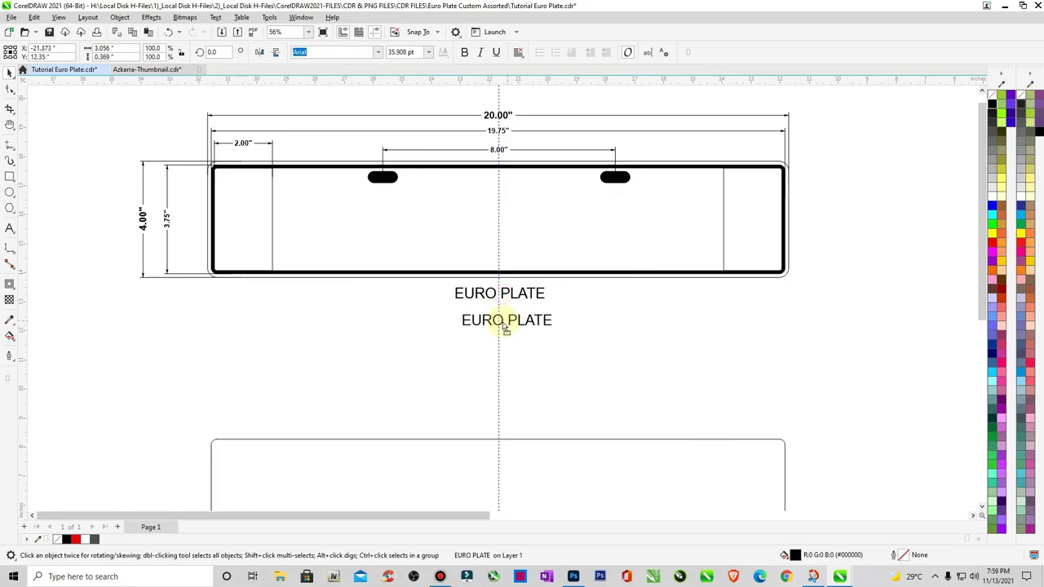
pyautogui.click(11, 228)
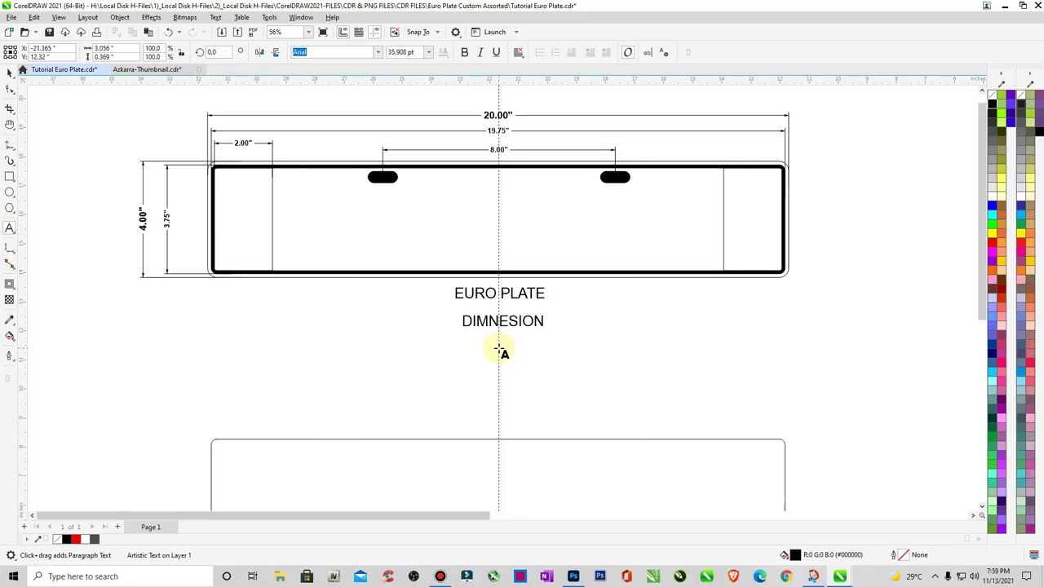
pyautogui.click(507, 321)
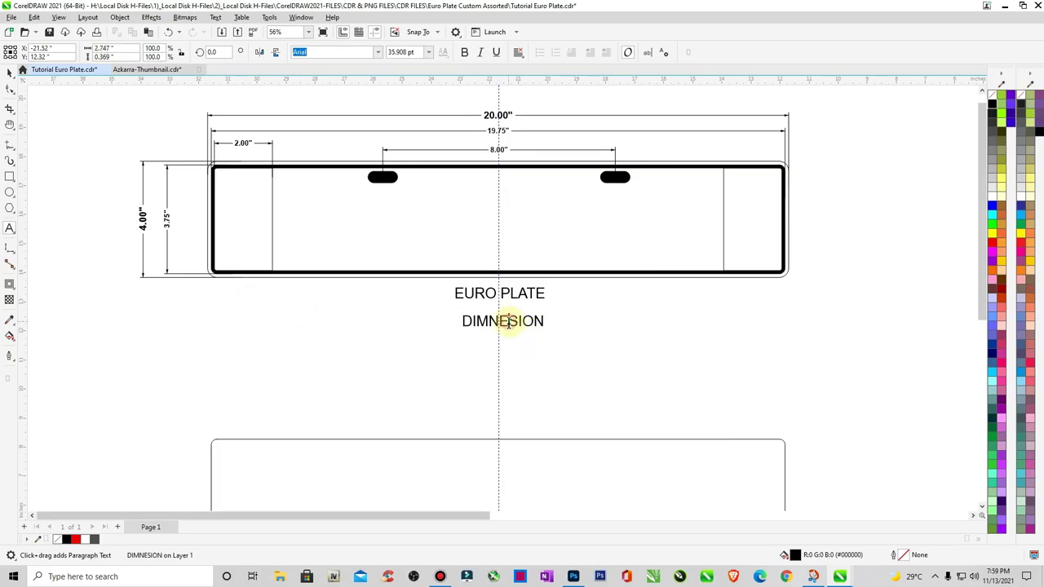
pyautogui.press('BackSpace')
pyautogui.press('BackSpace')
pyautogui.write('EN')
pyautogui.click(9, 72)
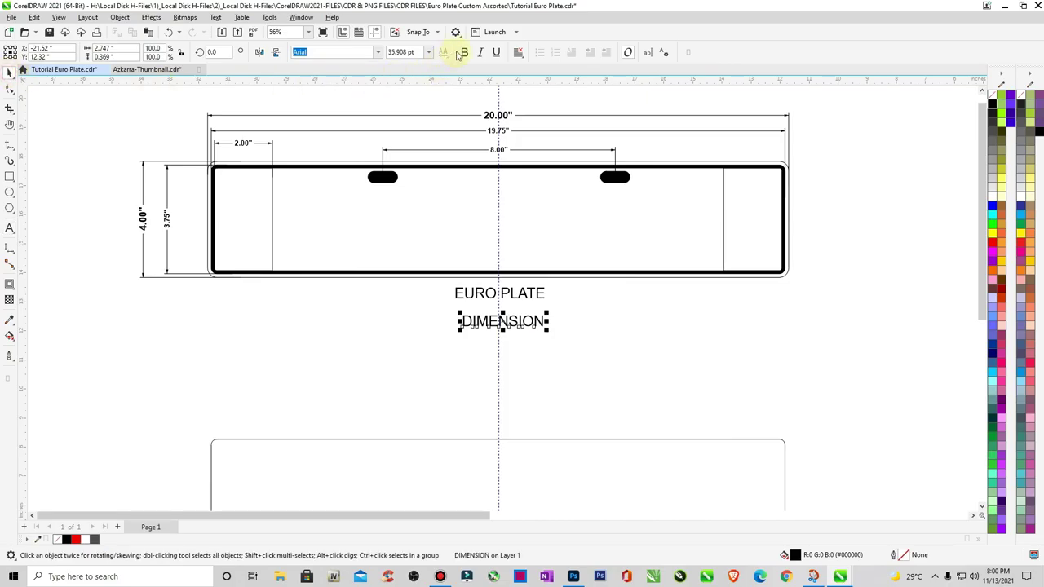
# Make the DIMENSION text bold, enlarge it to a little over twice its size and center it beneath EURO PLATE
pyautogui.click(463, 52)
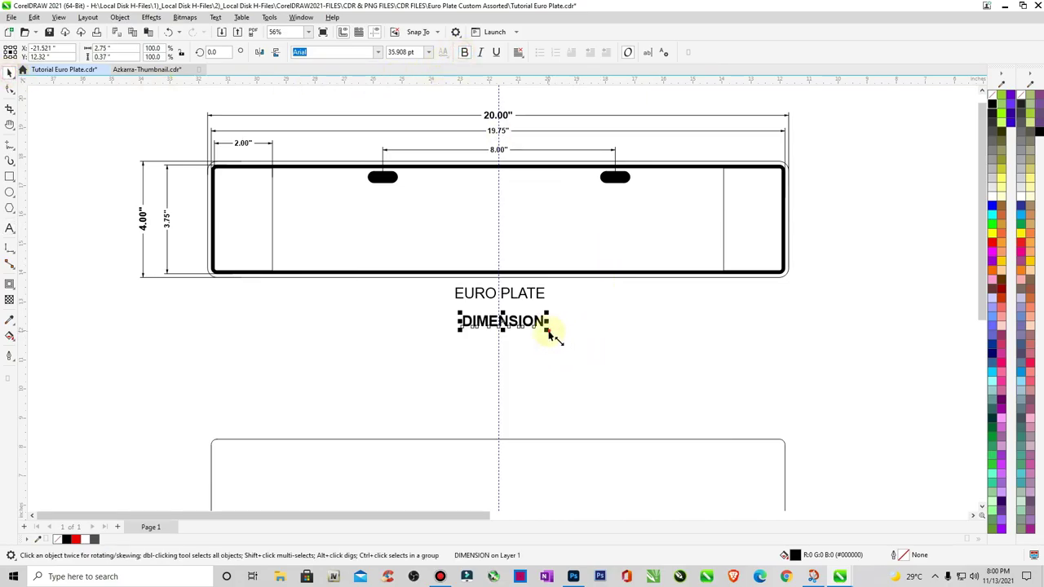
pyautogui.moveTo(549, 332); pyautogui.dragTo(661, 363)
pyautogui.moveTo(559, 328); pyautogui.dragTo(501, 325)
pyautogui.click(609, 417)
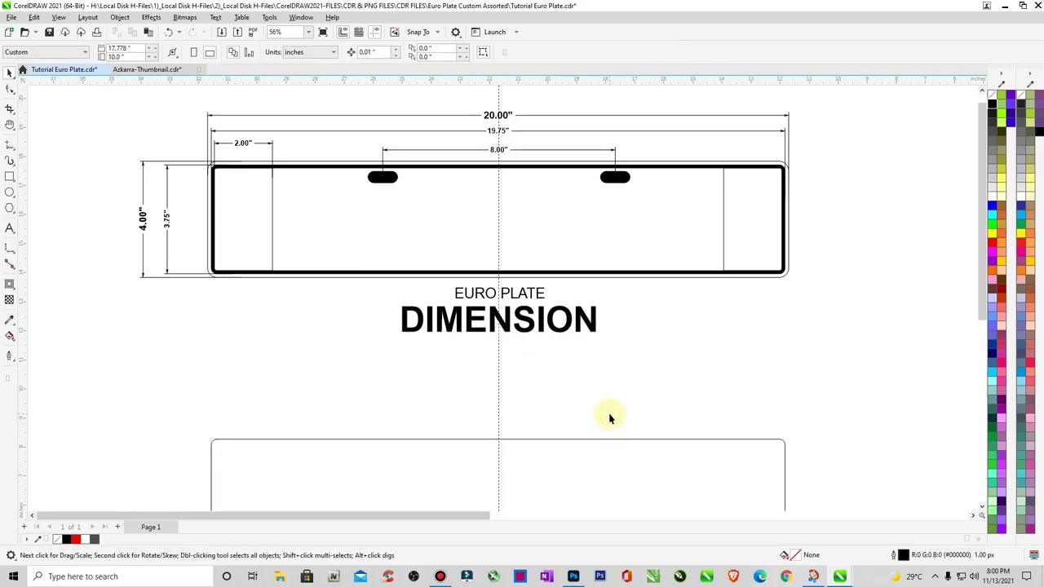
# Save the drawing
pyautogui.scroll(-2, 609, 418)
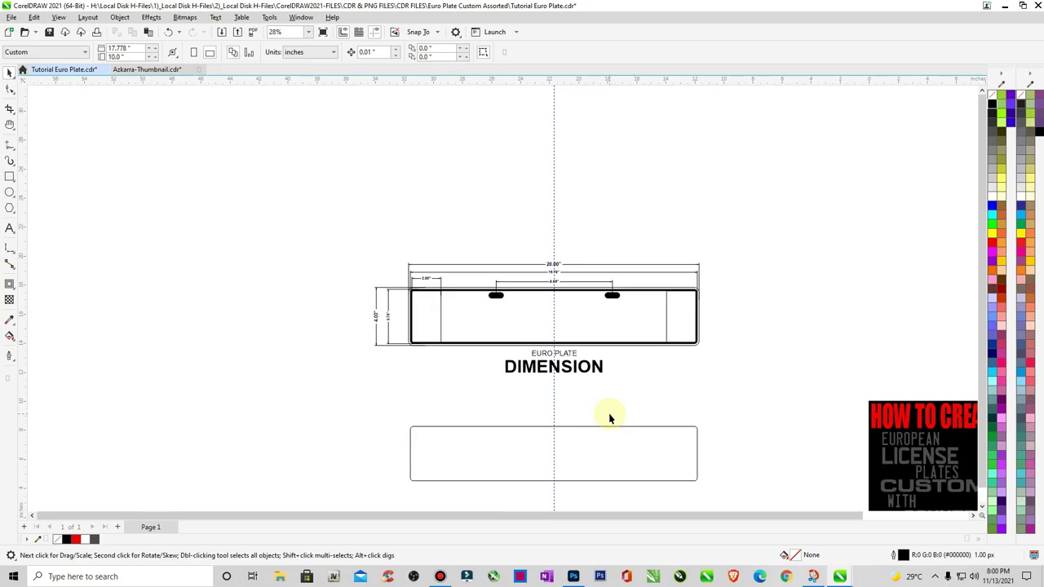
pyautogui.moveTo(349, 252); pyautogui.dragTo(777, 487)
pyautogui.hotkey('ctrl', 's')
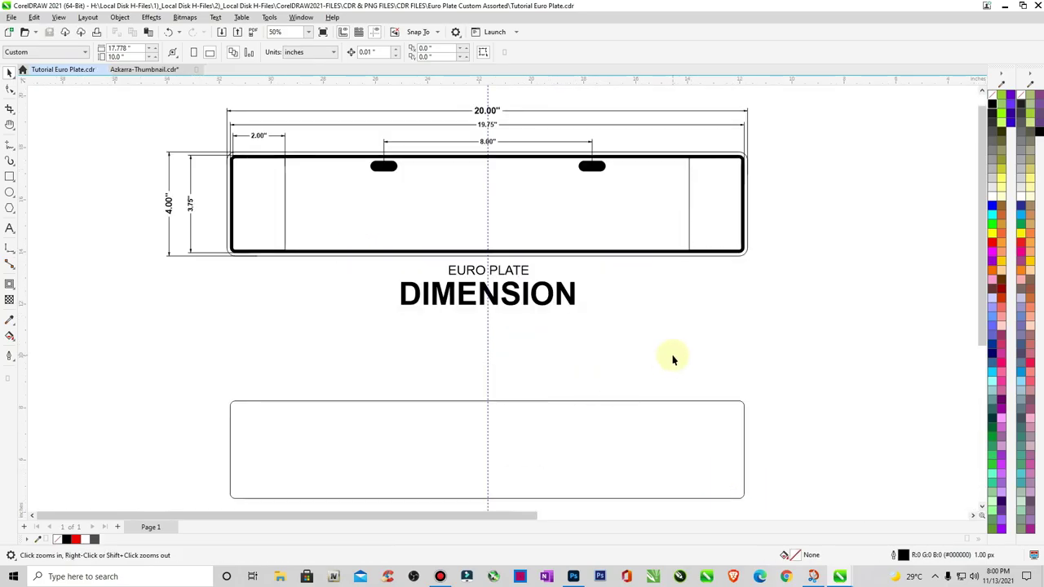
# Color all the plate's dimension texts red, both the horizontal and the vertical ones, including the sidebar width
pyautogui.scroll(-2, 439, 213)
pyautogui.moveTo(285, 157); pyautogui.dragTo(714, 405)
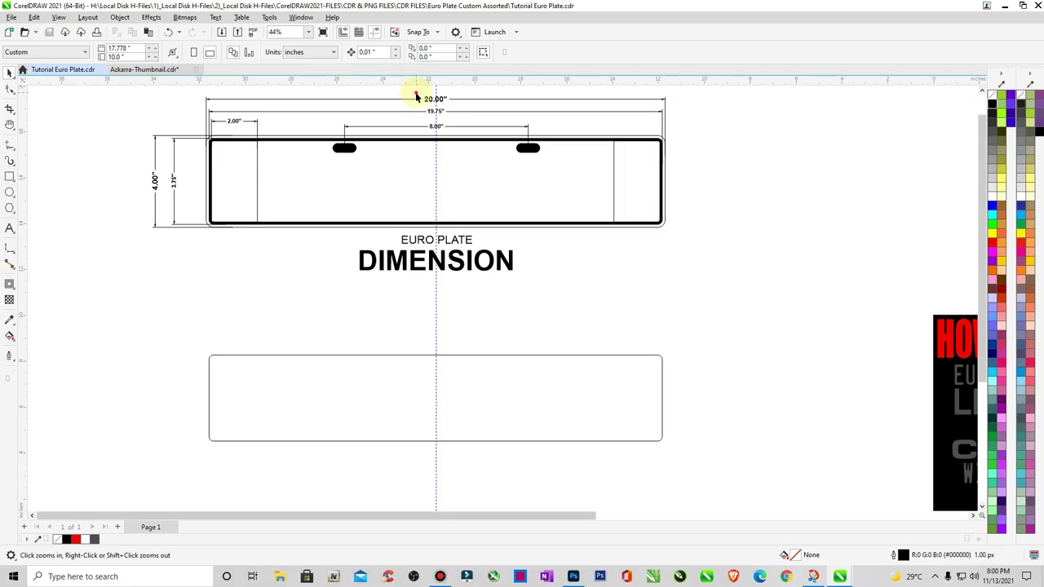
pyautogui.press('space')
pyautogui.moveTo(416, 96); pyautogui.dragTo(455, 134)
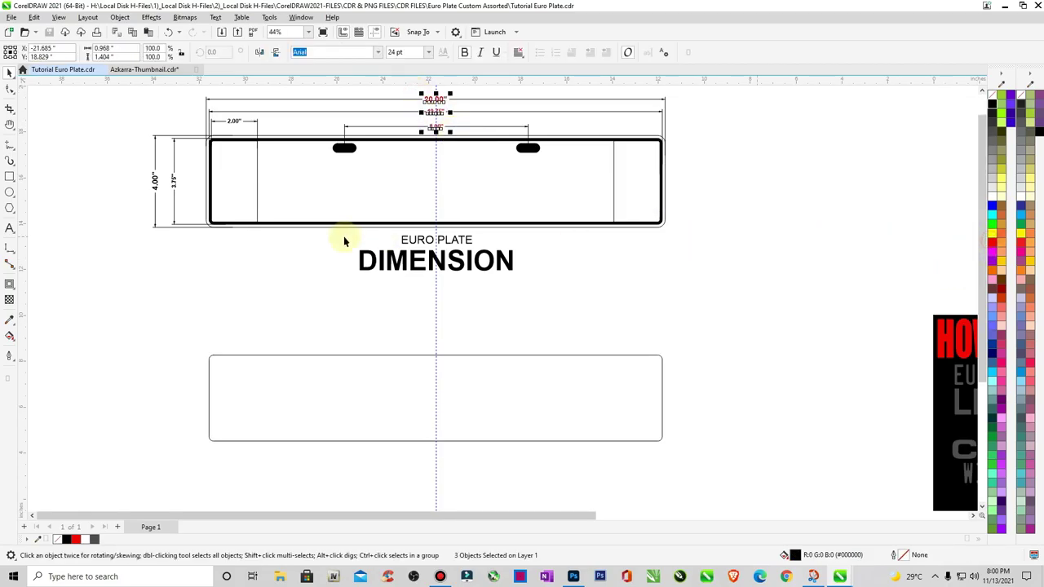
pyautogui.moveTo(139, 167); pyautogui.dragTo(185, 204)
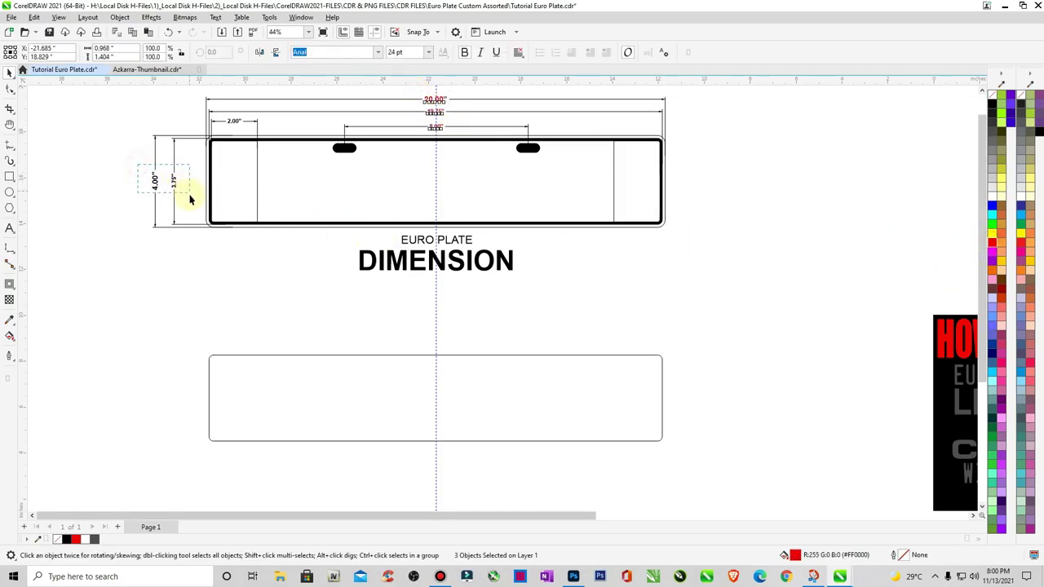
pyautogui.click(993, 245)
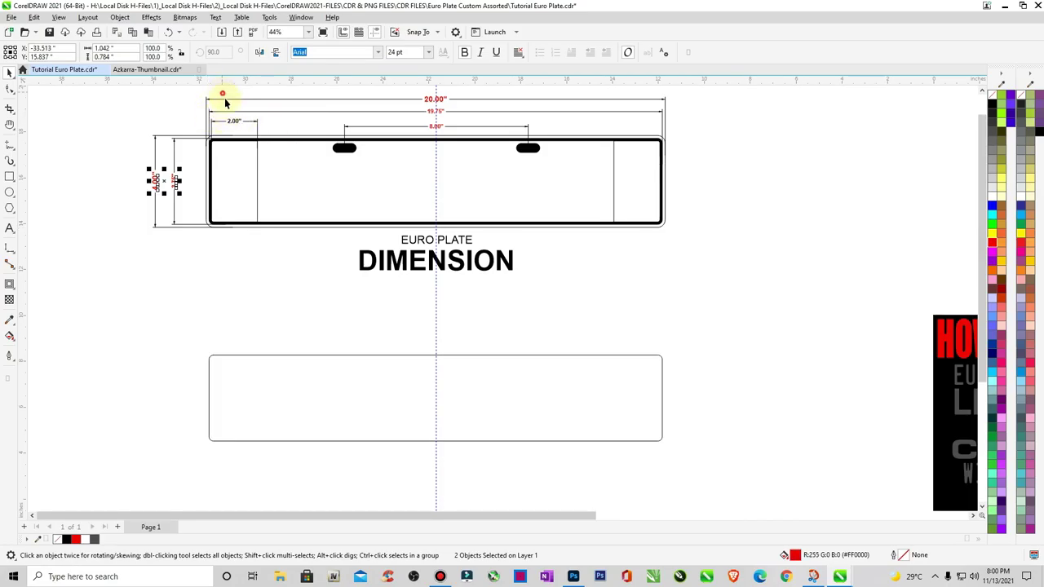
pyautogui.click(241, 124)
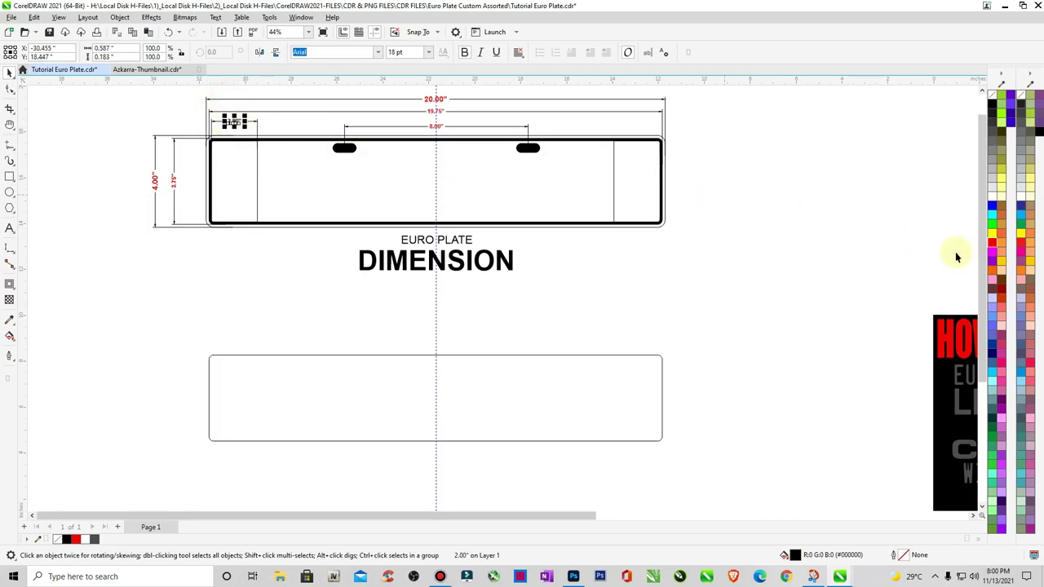
pyautogui.click(772, 240)
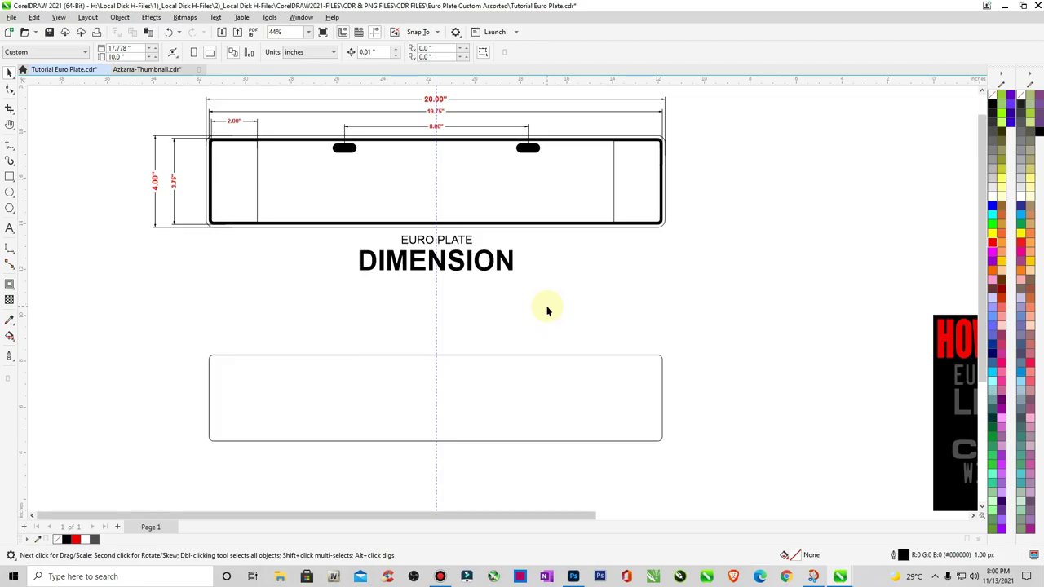
pyautogui.press('z')
pyautogui.moveTo(140, 96); pyautogui.dragTo(694, 279)
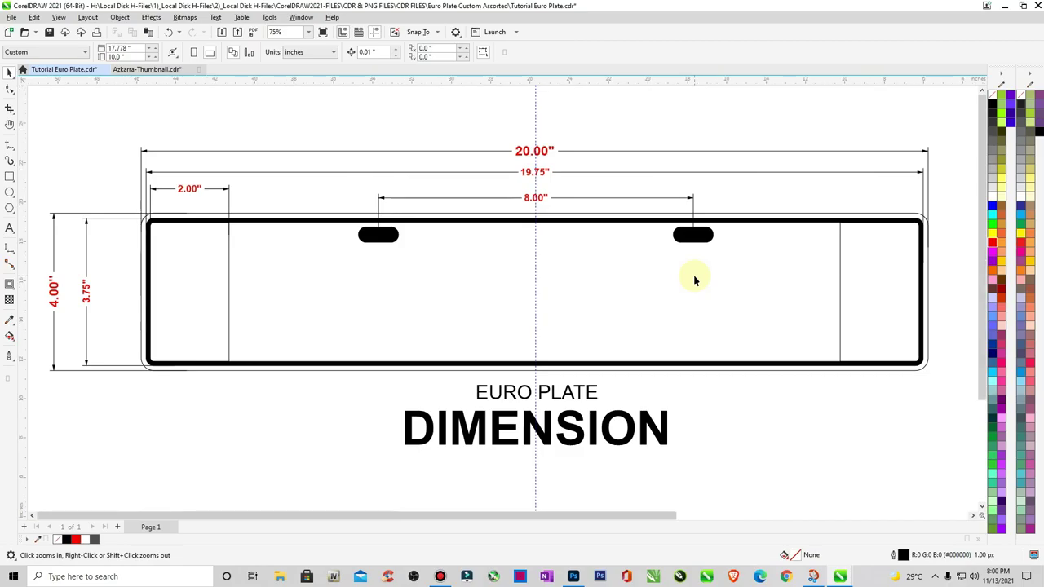
pyautogui.rightClick(695, 280)
pyautogui.moveTo(360, 197); pyautogui.dragTo(869, 501)
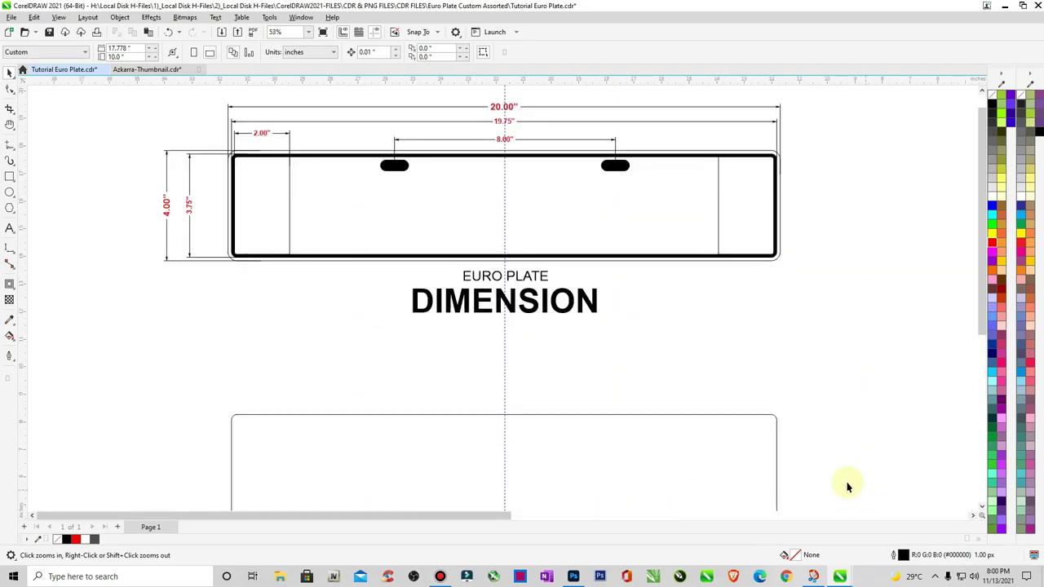
pyautogui.rightClick(417, 204)
pyautogui.moveTo(386, 201); pyautogui.dragTo(804, 455)
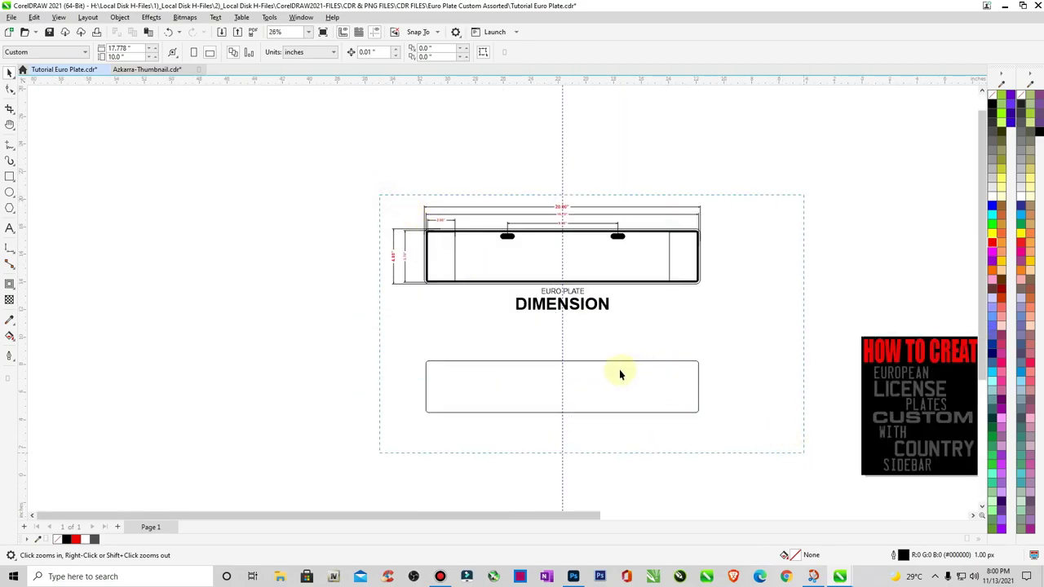
# Move the spare rounded outline lower and place a copy of the plate, without its dimensions, beneath the DIMENSION caption
pyautogui.press('space')
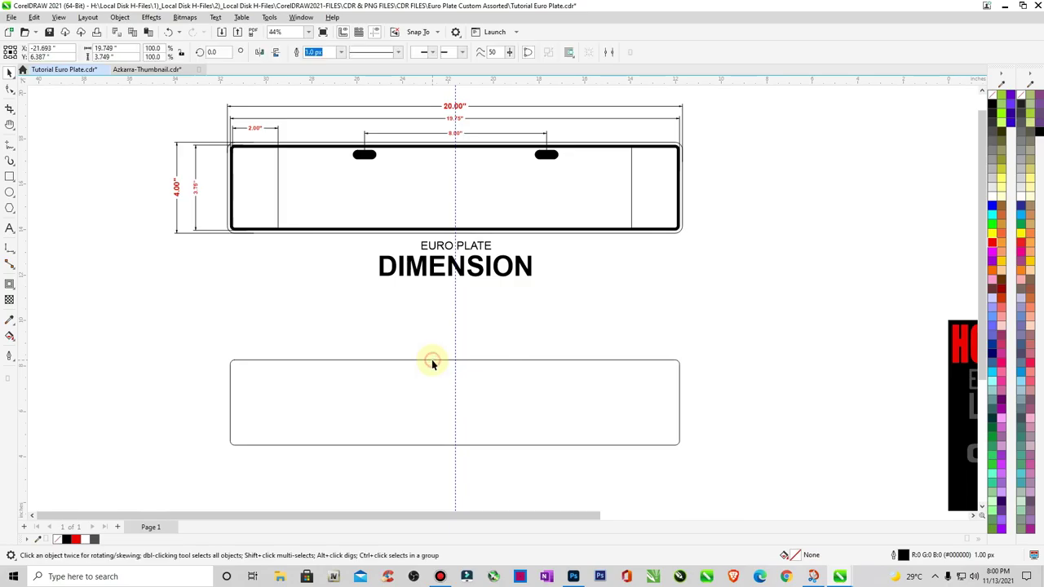
pyautogui.moveTo(432, 363); pyautogui.dragTo(424, 464)
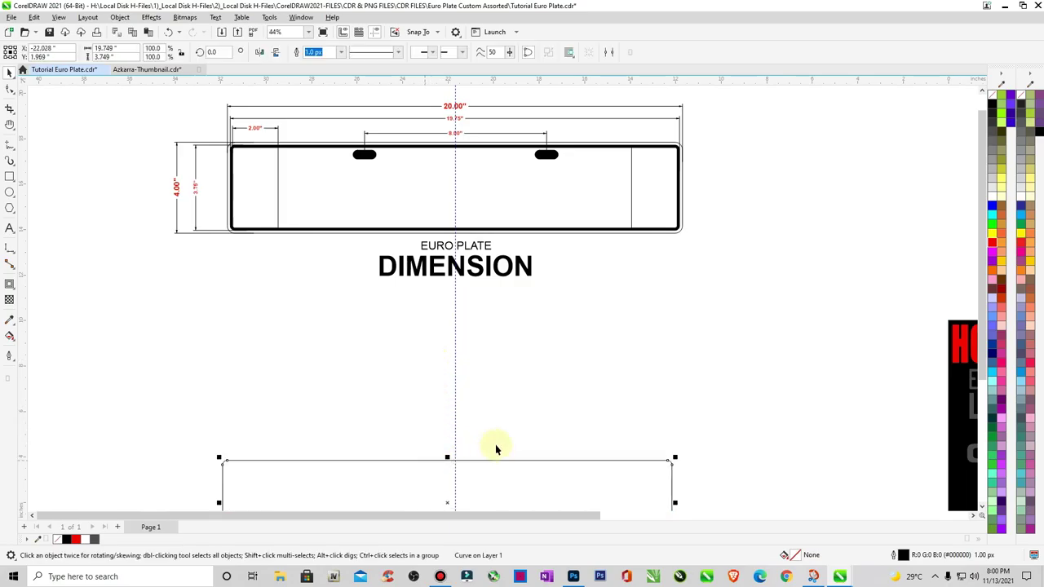
pyautogui.click(536, 401)
pyautogui.moveTo(219, 134); pyautogui.dragTo(742, 244)
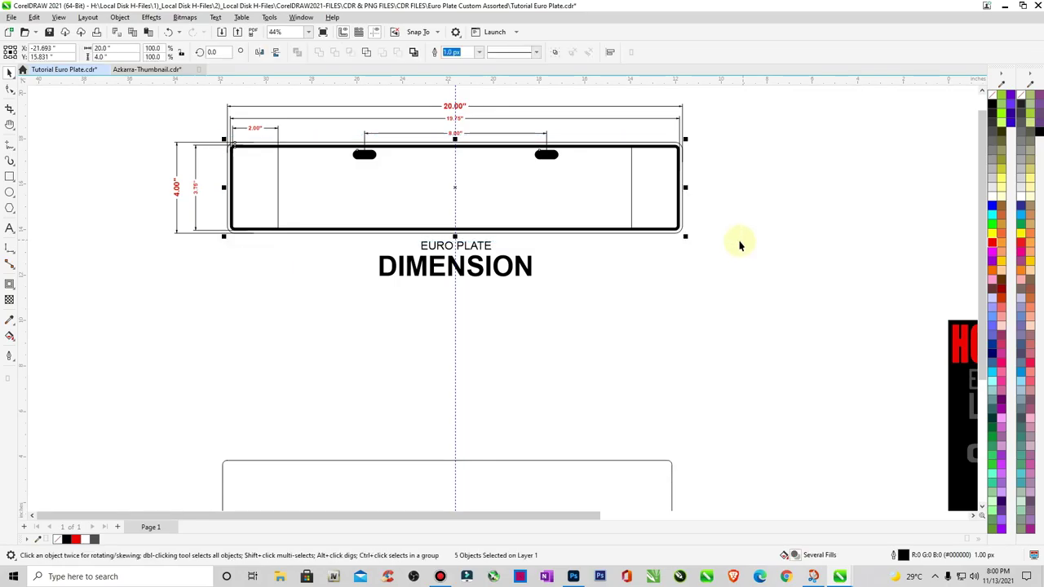
pyautogui.moveTo(454, 187); pyautogui.dragTo(456, 367)
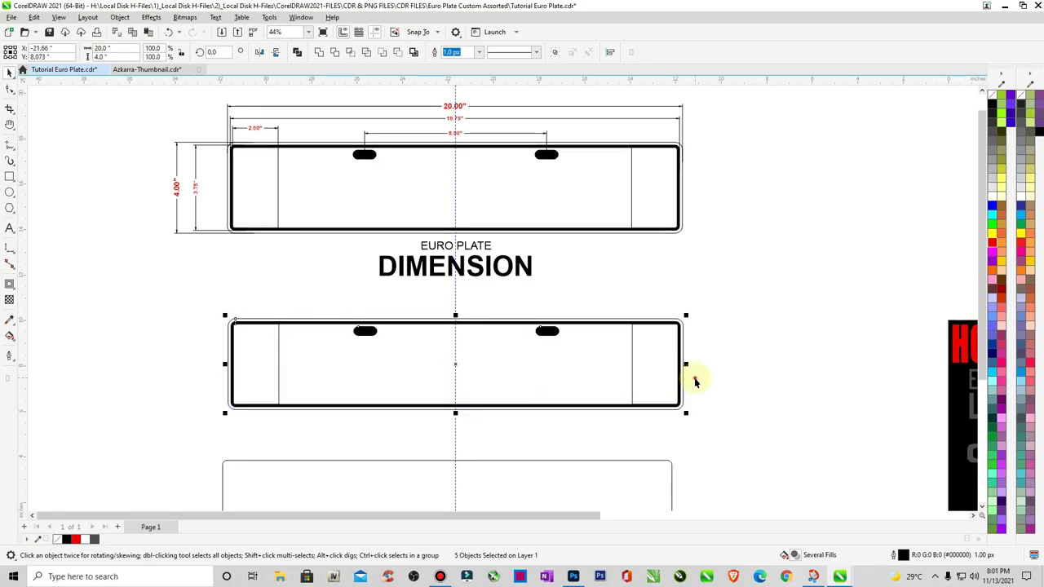
pyautogui.click(694, 381)
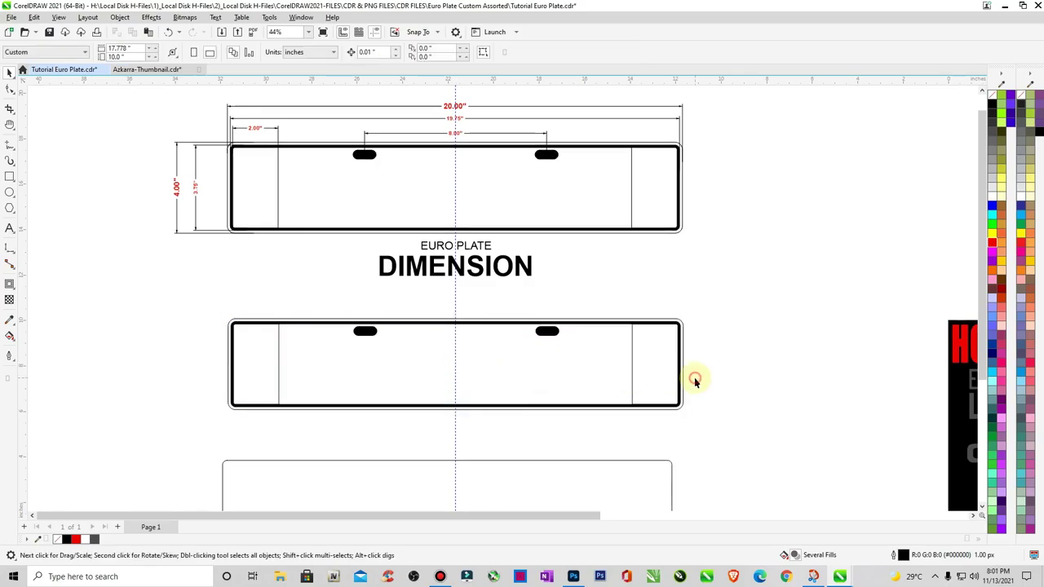
pyautogui.click(255, 321)
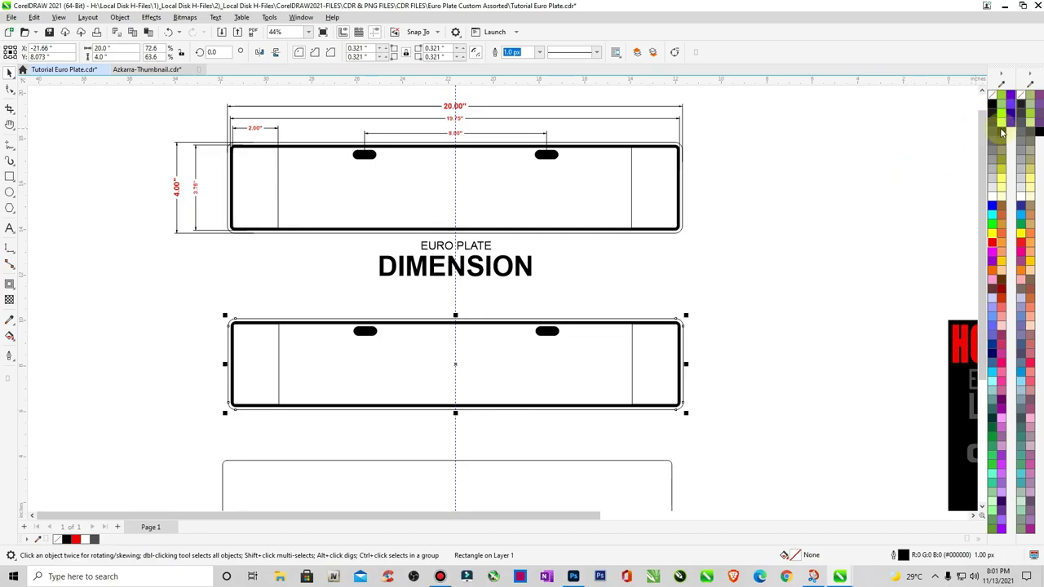
pyautogui.click(761, 297)
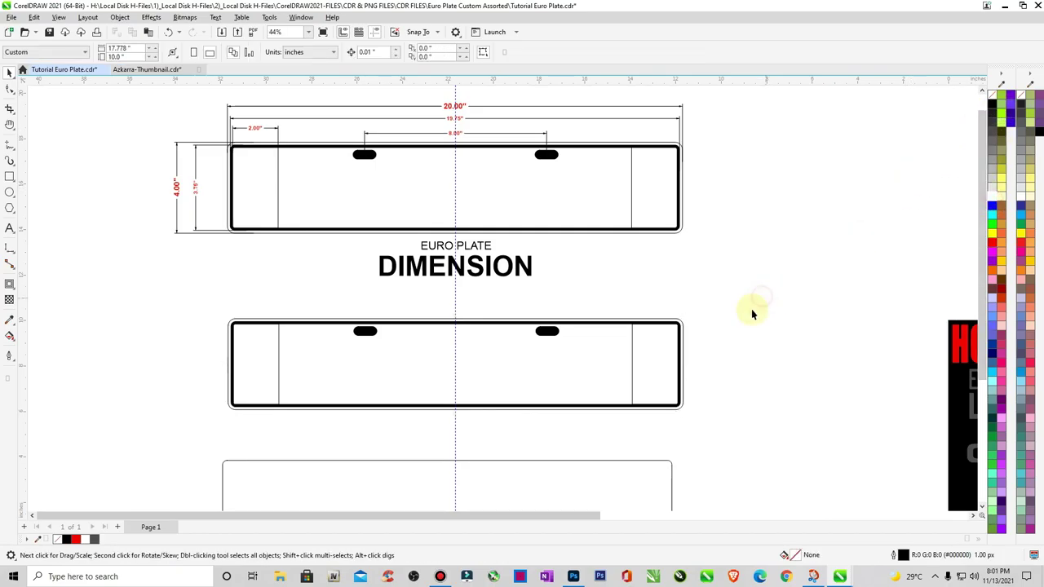
pyautogui.click(269, 361)
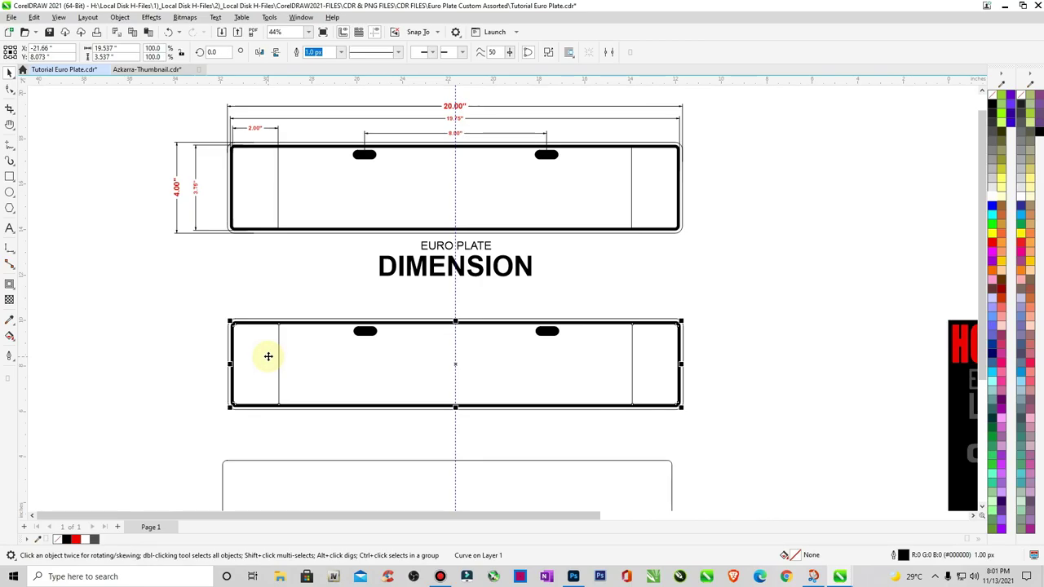
pyautogui.click(151, 17)
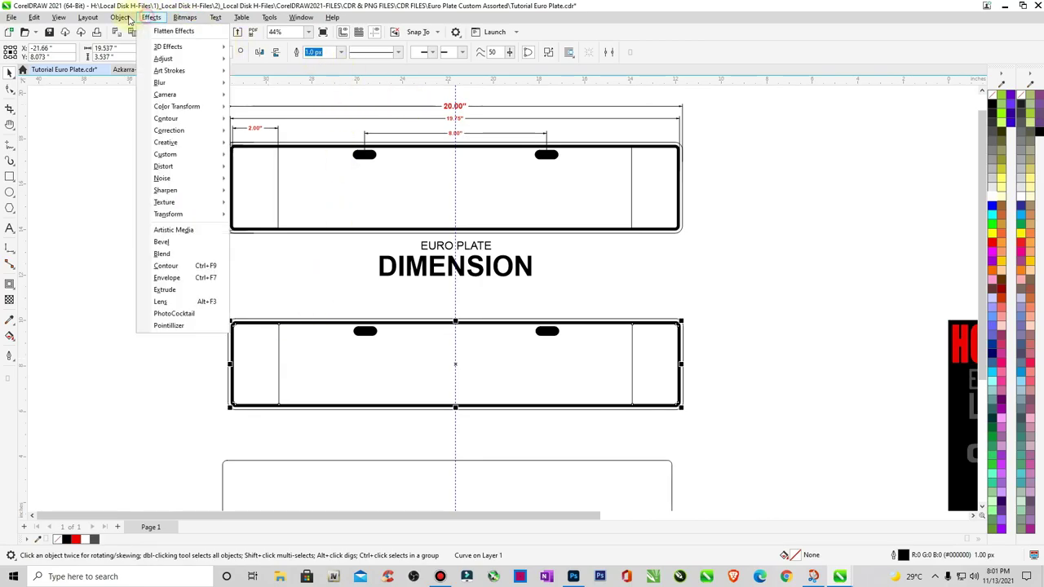
pyautogui.moveTo(120, 17)
pyautogui.press('Escape')
pyautogui.click(132, 281)
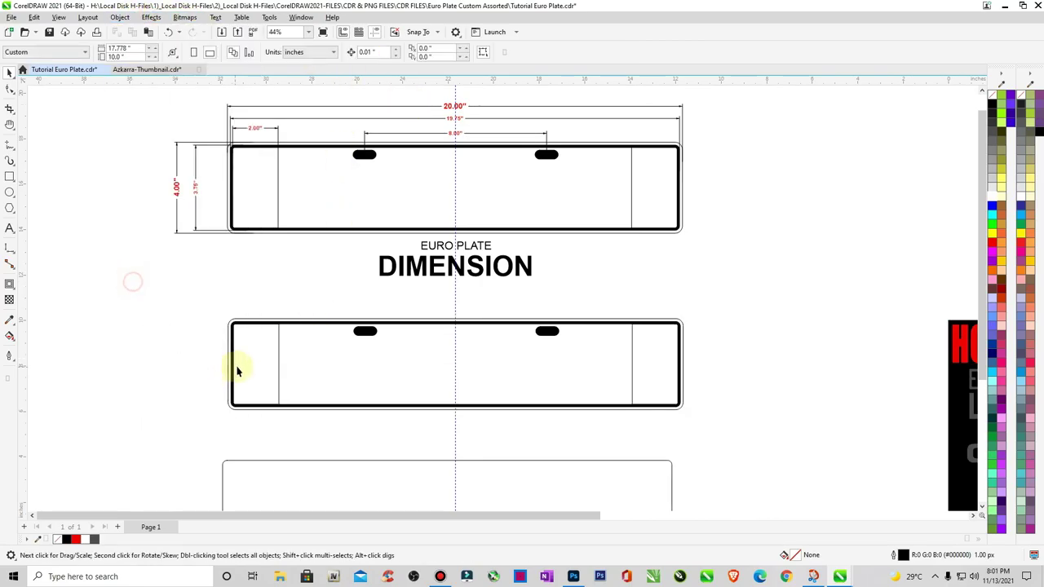
# Fill the copied plate's left sidebar with blue and its right sidebar with red
pyautogui.click(237, 366)
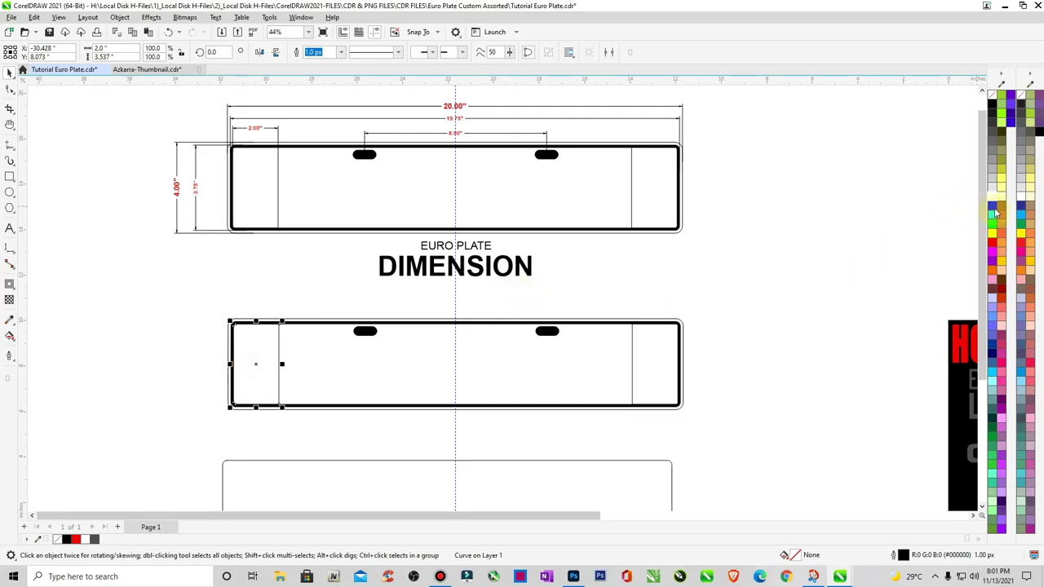
pyautogui.click(992, 206)
pyautogui.click(643, 389)
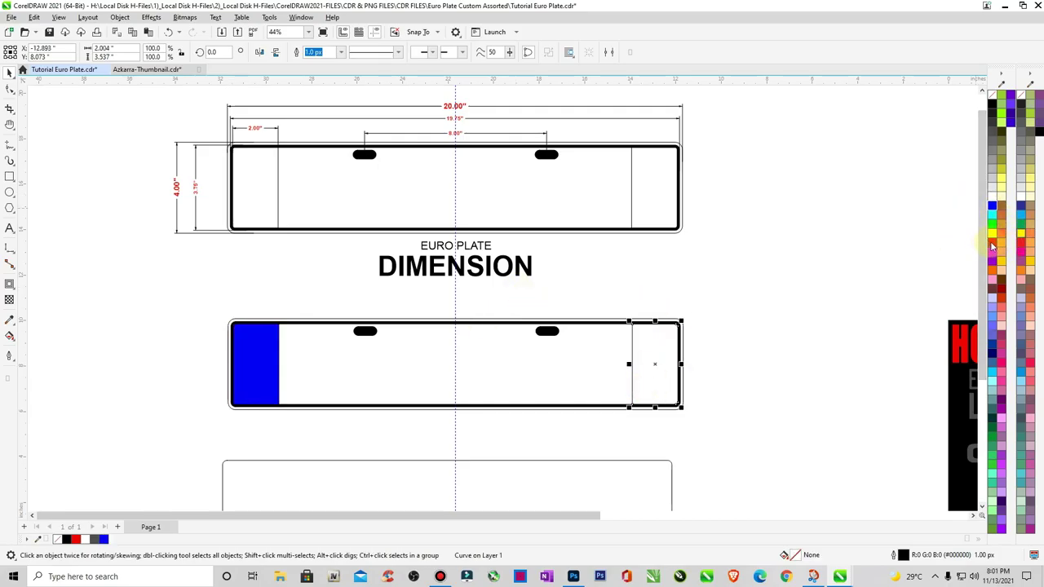
pyautogui.click(991, 243)
pyautogui.click(810, 327)
# Examine the copied plate's blue and red sidebars, including the edges of the red one up close
pyautogui.scroll(-1, 808, 324)
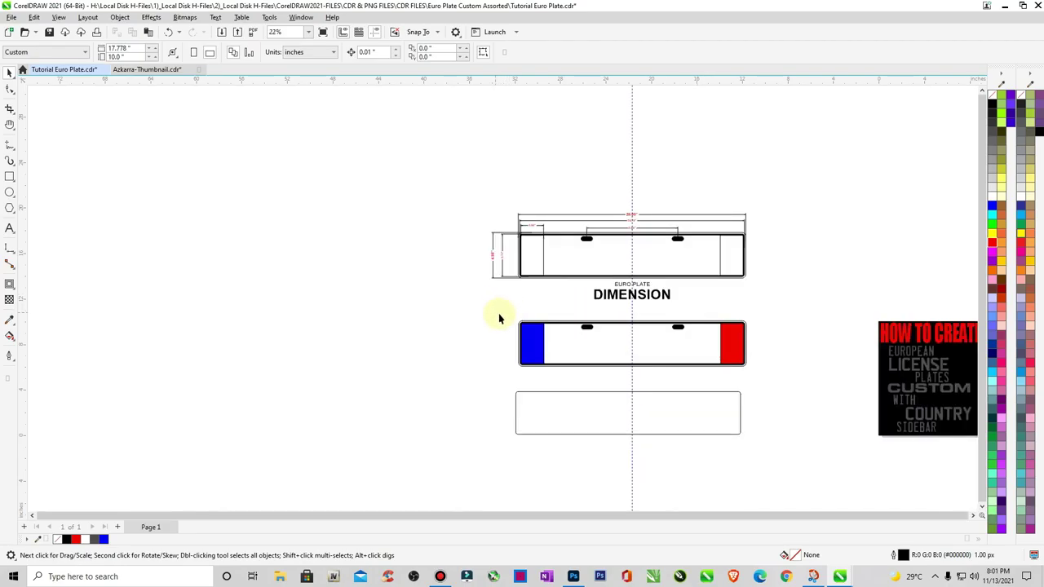
pyautogui.press('z')
pyautogui.moveTo(491, 309); pyautogui.dragTo(795, 450)
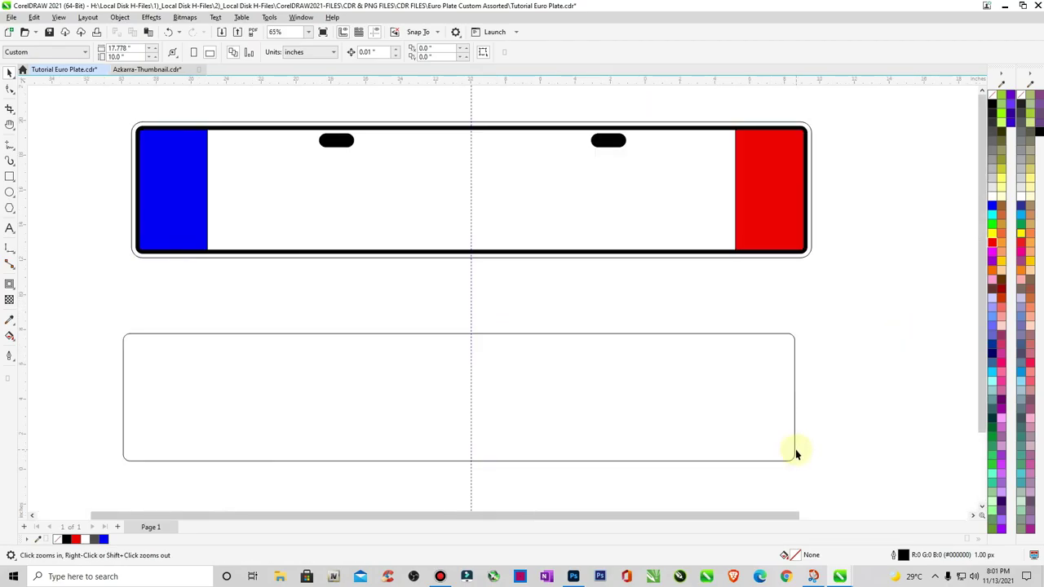
pyautogui.press('F4')
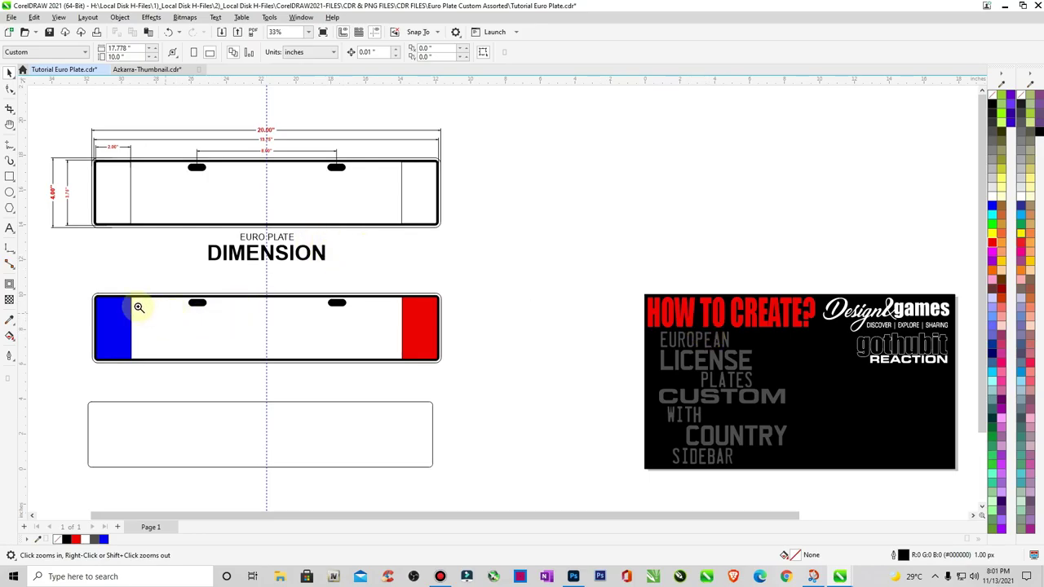
pyautogui.moveTo(41, 135); pyautogui.dragTo(521, 504)
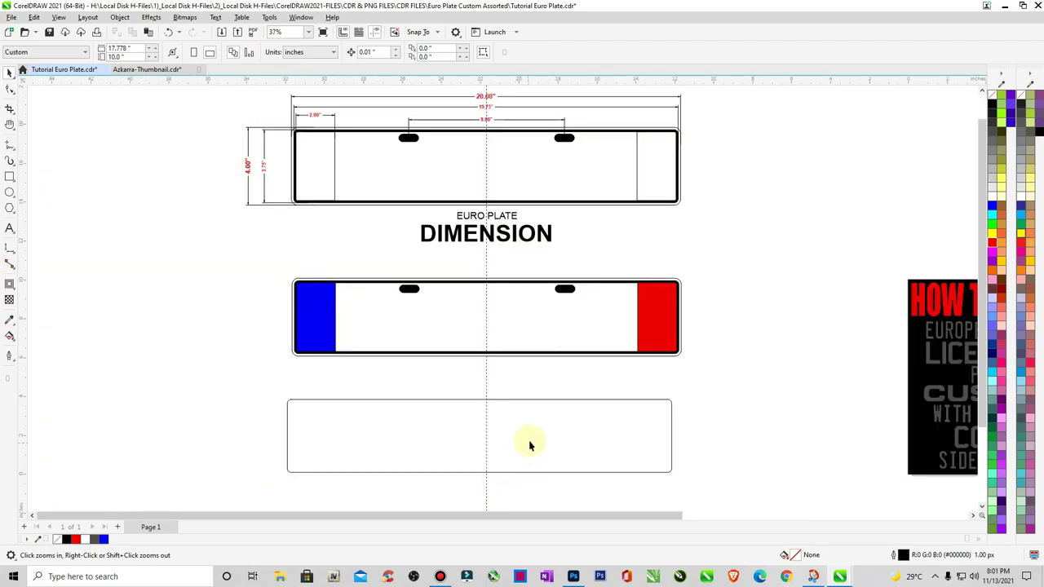
pyautogui.moveTo(613, 278); pyautogui.dragTo(669, 352)
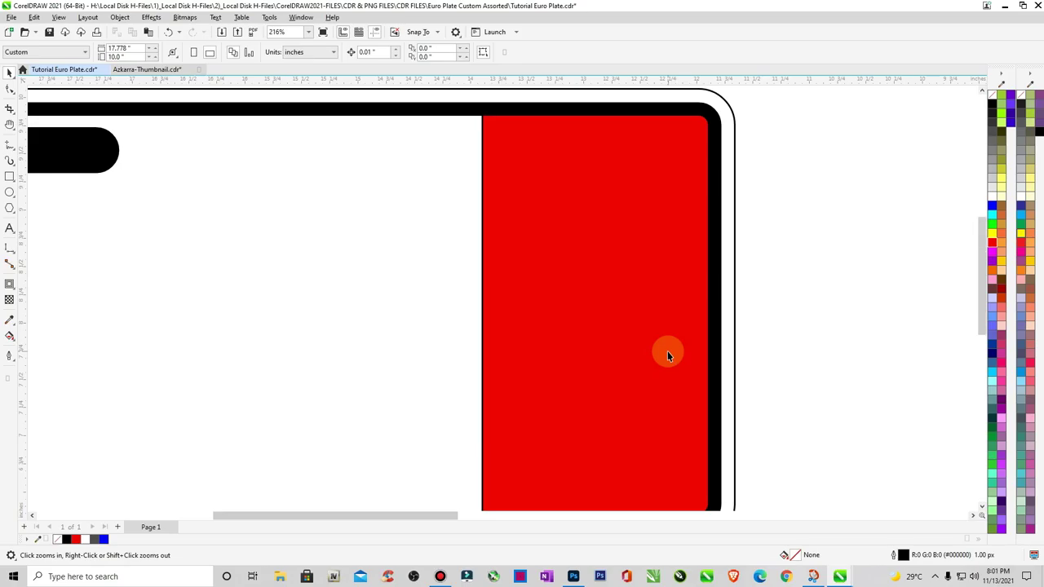
pyautogui.rightClick(667, 354)
pyautogui.rightClick(667, 355)
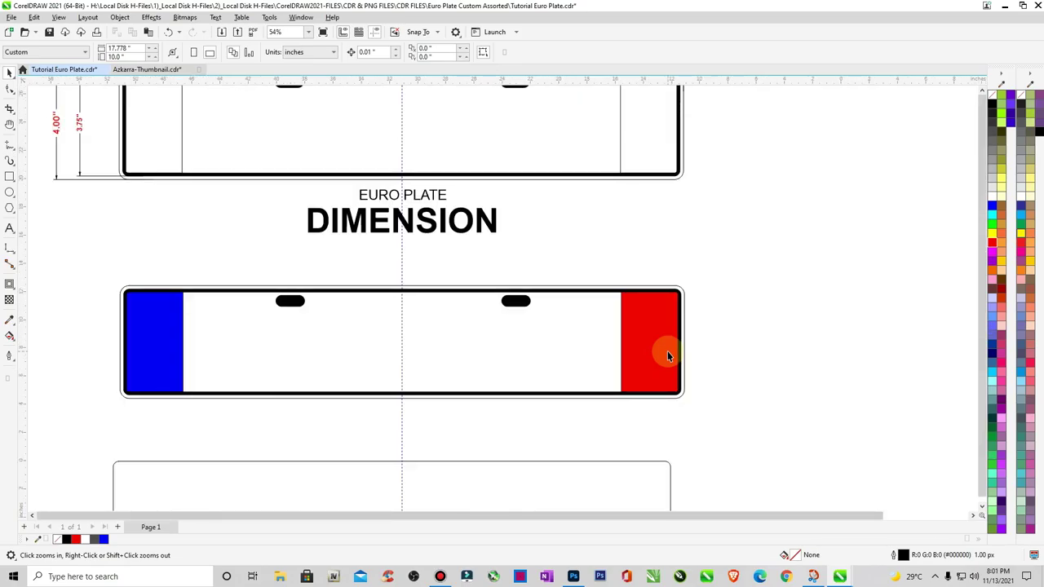
pyautogui.rightClick(667, 354)
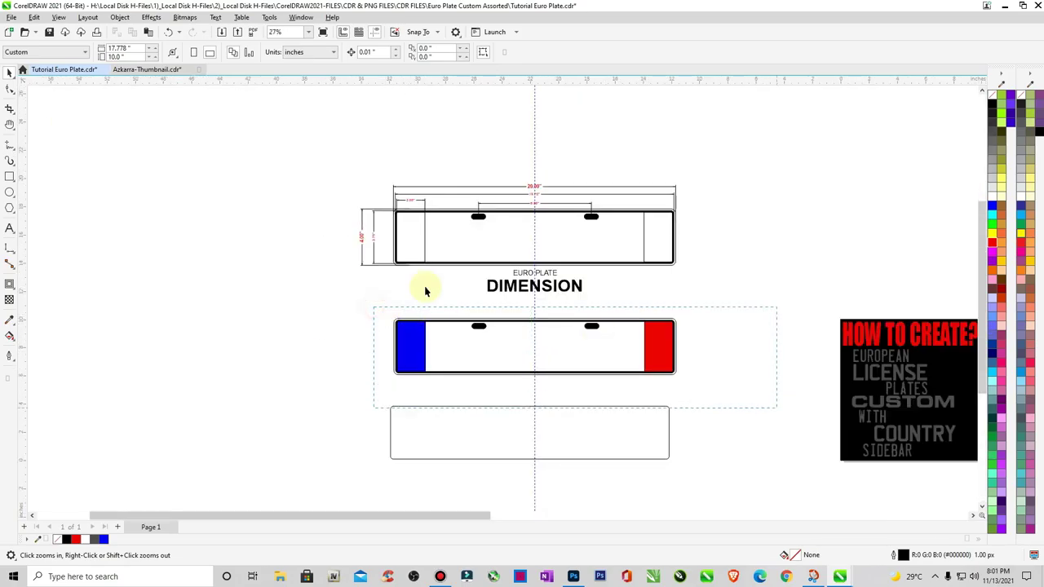
# Remove the outlines from the blue and red sidebars of the copied plate
pyautogui.hotkey('shift', 'F2')
pyautogui.press('space')
pyautogui.click(156, 280)
pyautogui.click(707, 273)
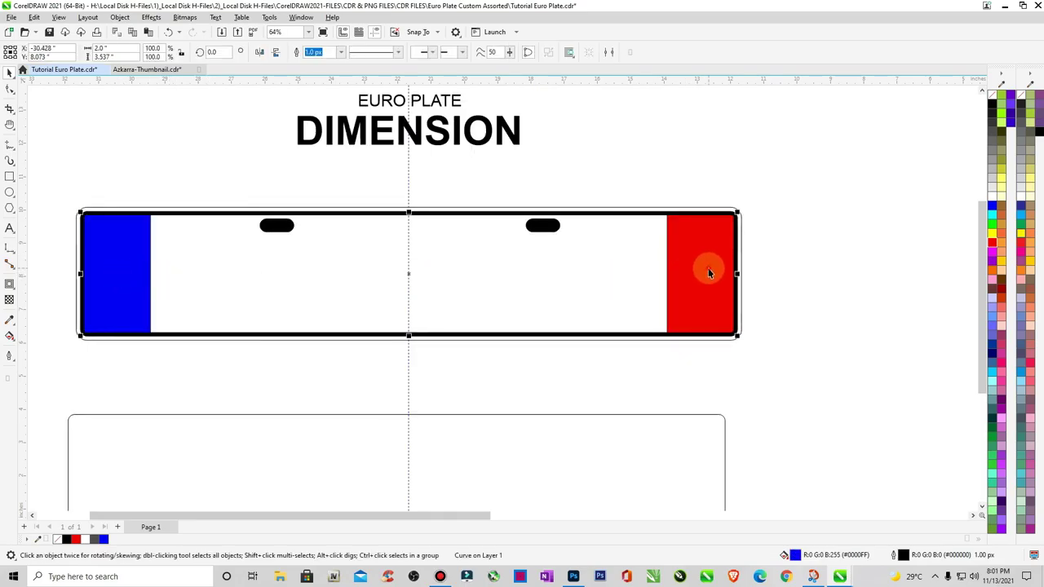
pyautogui.keyDown('shift'); pyautogui.click(708, 273); pyautogui.keyUp('shift')
pyautogui.click(9, 355)
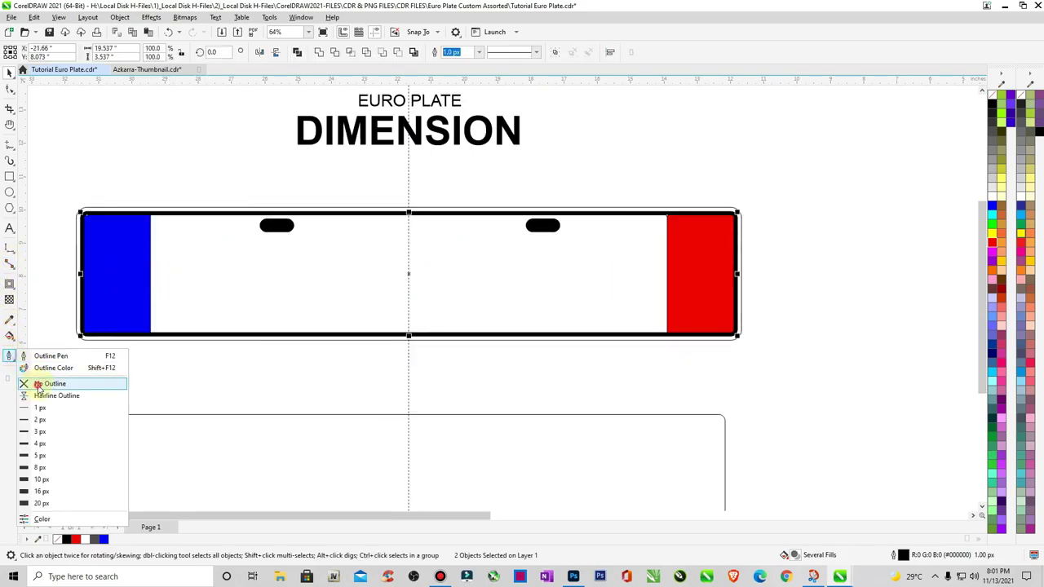
pyautogui.click(38, 388)
pyautogui.click(167, 389)
# Move the spare rounded outline from below the colored plate to the empty area right of the dimensioned plate
pyautogui.scroll(-2, 168, 389)
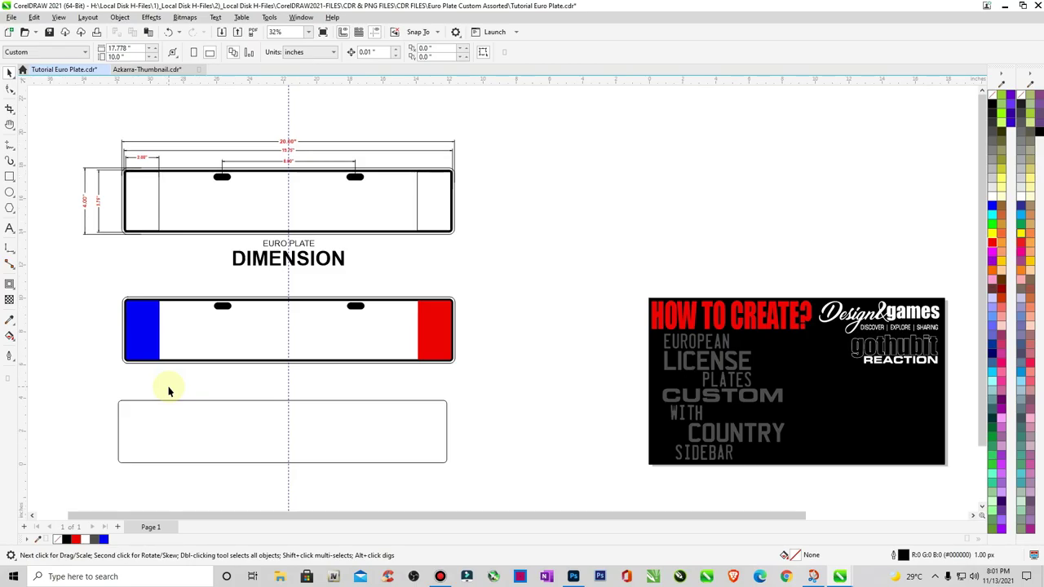
pyautogui.moveTo(186, 405); pyautogui.dragTo(587, 154)
pyautogui.click(537, 322)
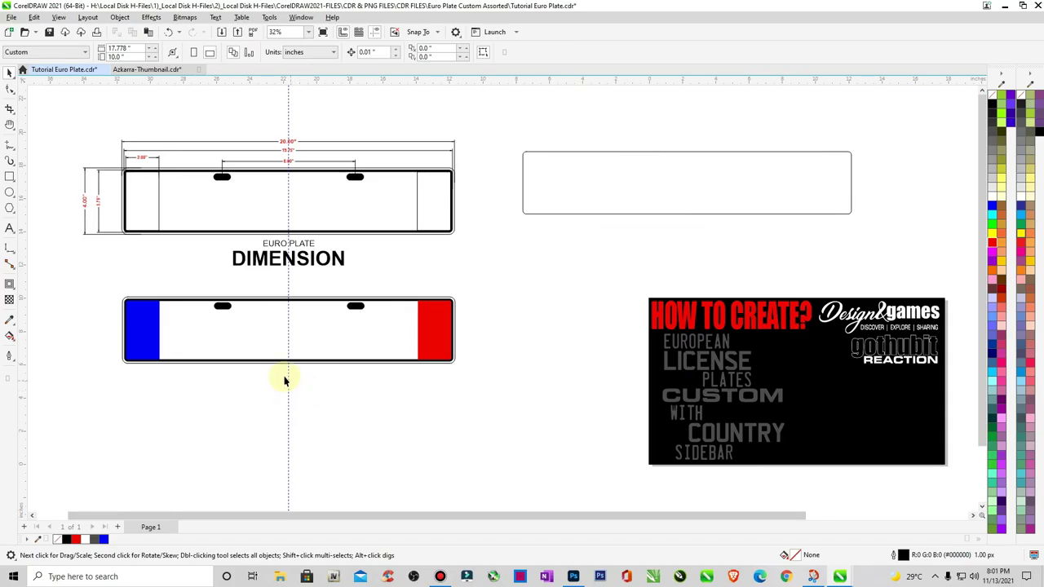
# Nudge the whole colored plate up about 0.46 inches, closer to the DIMENSION caption
pyautogui.moveTo(102, 287); pyautogui.dragTo(501, 396)
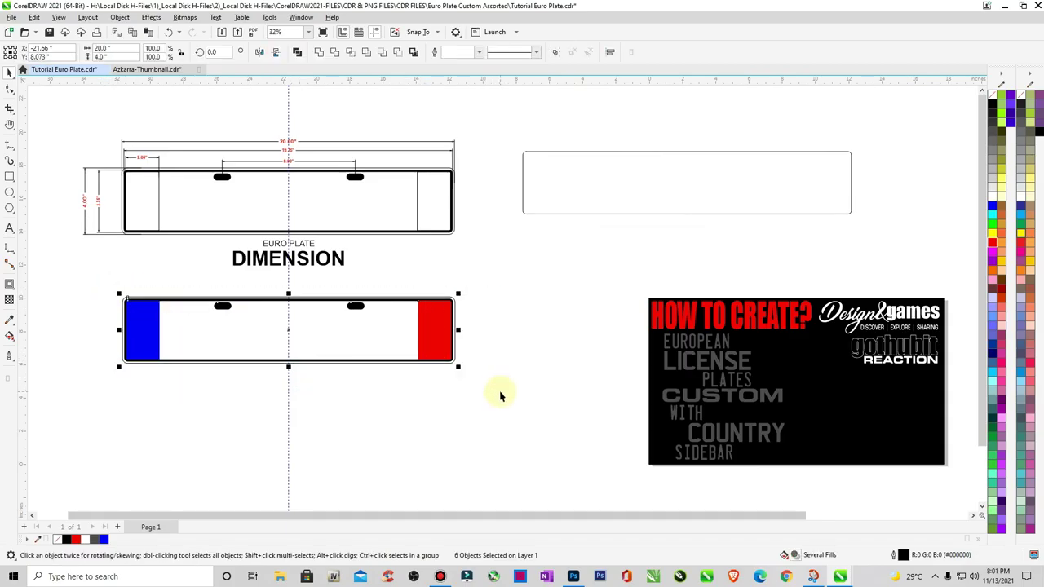
pyautogui.press('Up')
pyautogui.press('Up')
pyautogui.press('Up')
pyautogui.press('Up')
pyautogui.press('Up')
pyautogui.press('Up')
pyautogui.press('Up')
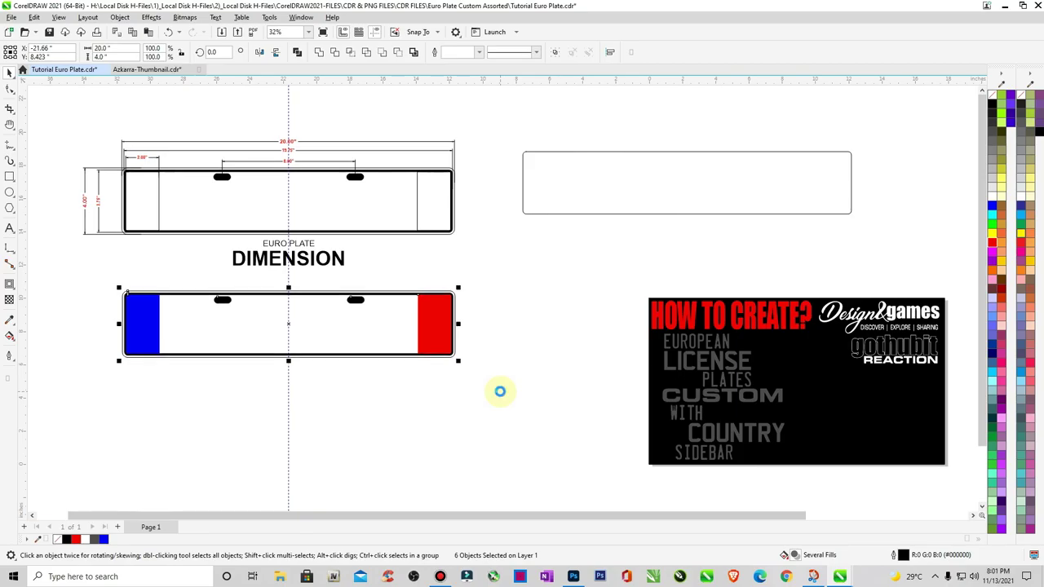
pyautogui.press('Up')
pyautogui.press('Up')
pyautogui.click(500, 396)
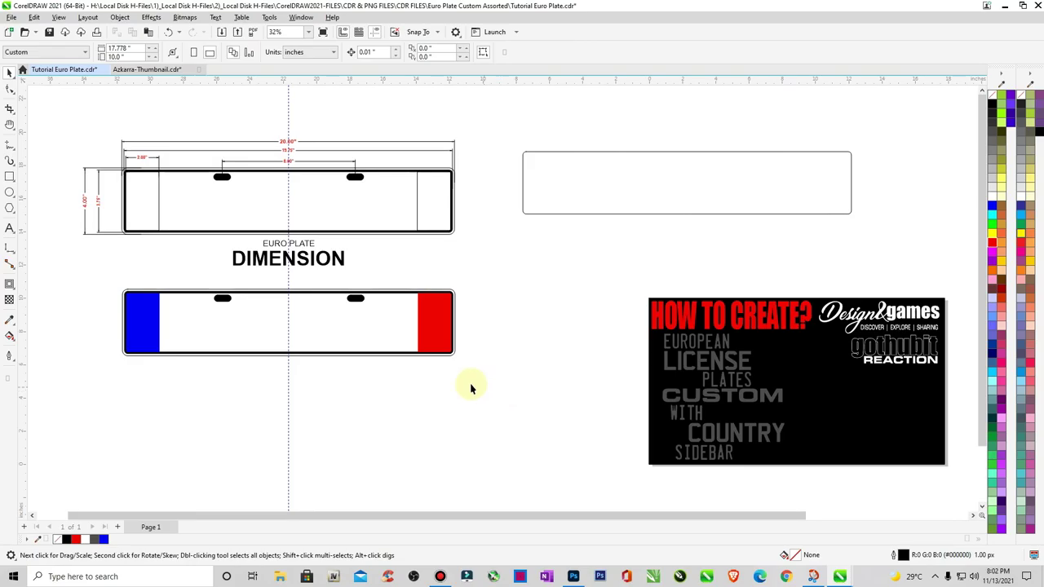
# Duplicate the colored plate directly beneath itself, keeping it aligned with the vertical centerline
pyautogui.moveTo(475, 378); pyautogui.dragTo(473, 372)
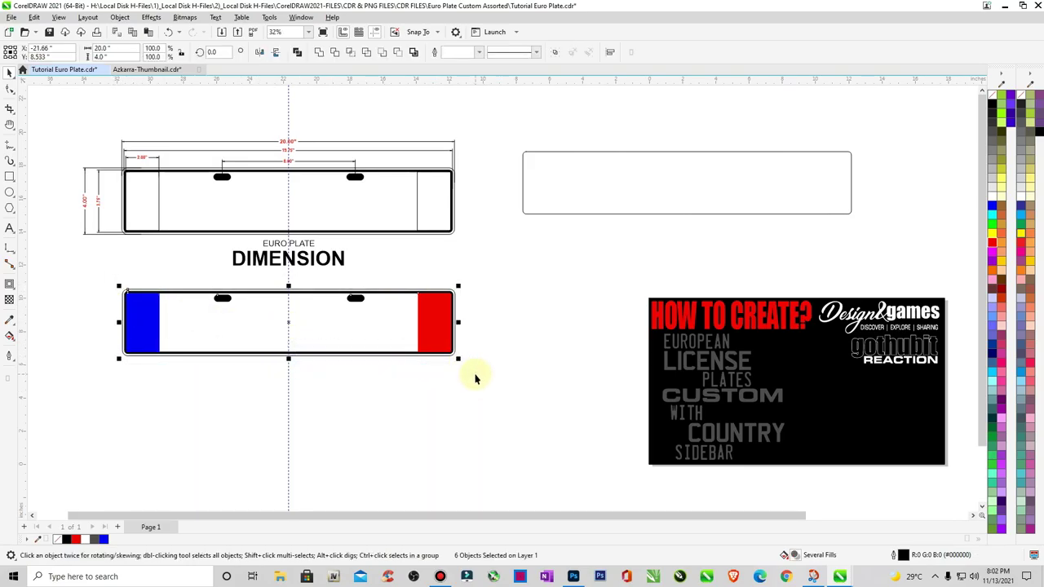
pyautogui.moveTo(289, 323); pyautogui.dragTo(288, 408)
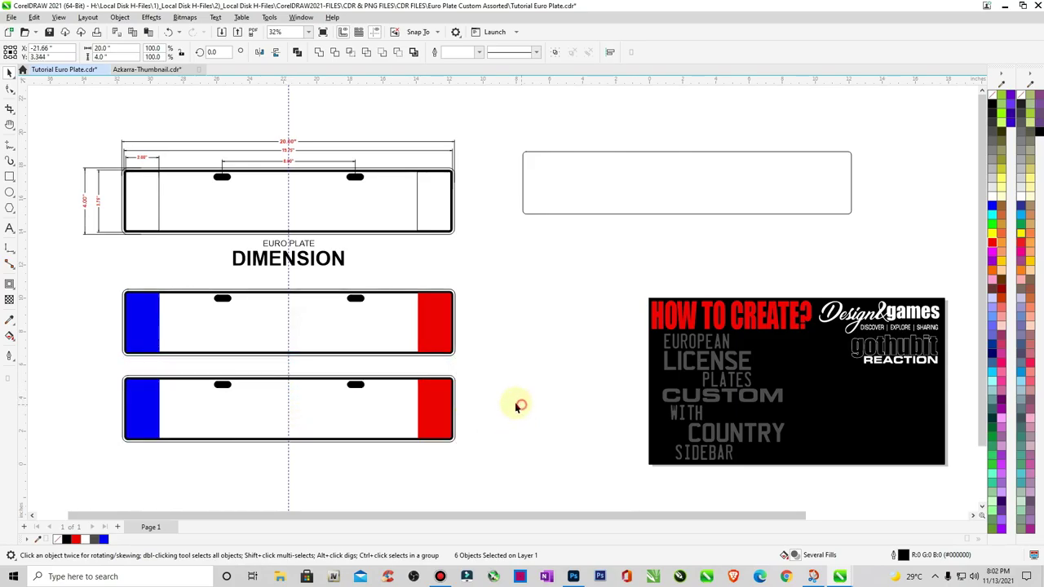
pyautogui.click(515, 338)
# Delete the red sidebar from the upper colored plate and save the drawing
pyautogui.click(429, 310)
pyautogui.press('Delete')
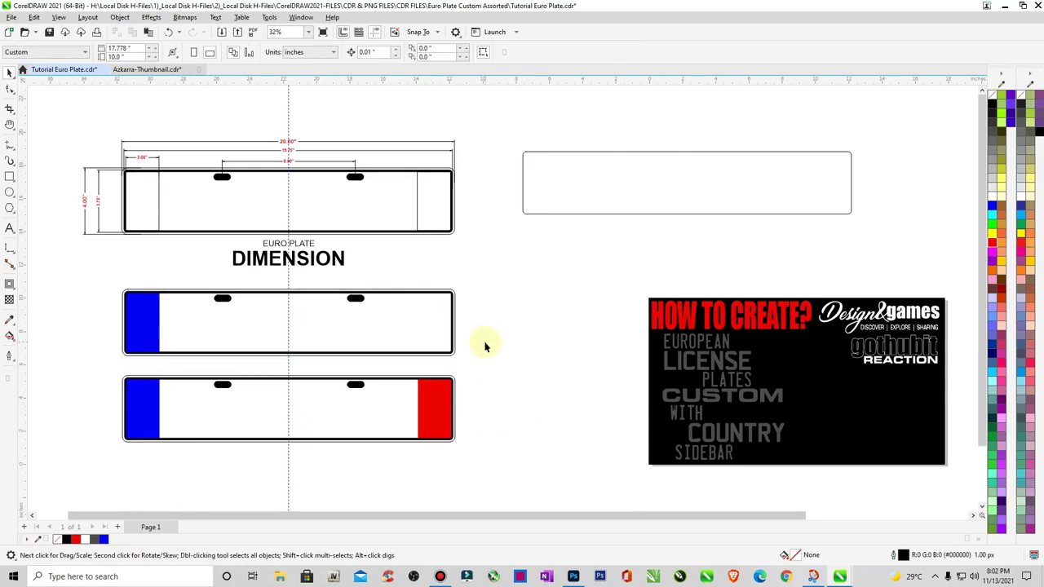
pyautogui.click(51, 35)
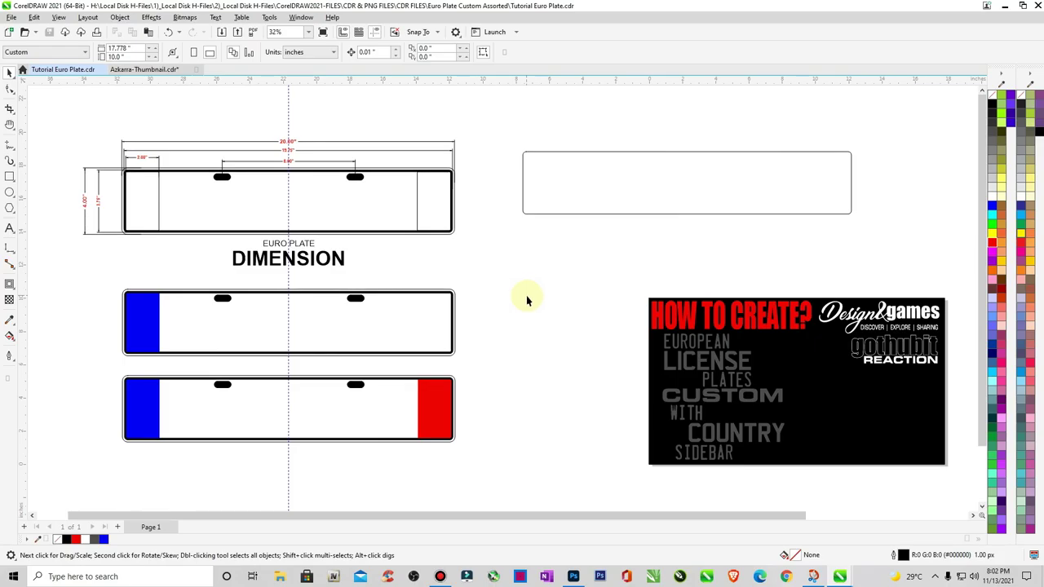
# Color the word SIDEBAR red in the title list on the black page
pyautogui.press('z')
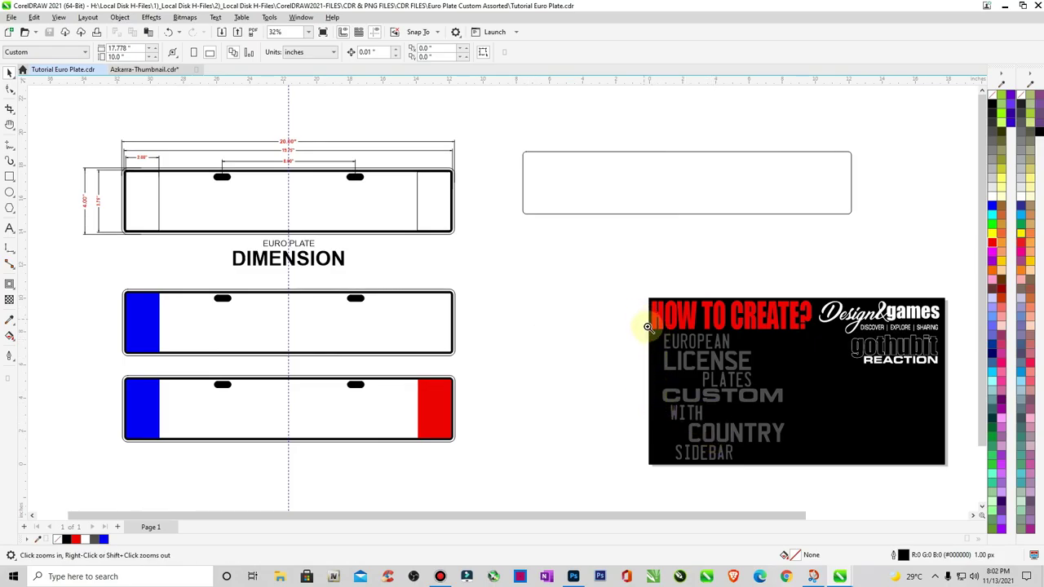
pyautogui.moveTo(649, 330); pyautogui.dragTo(787, 465)
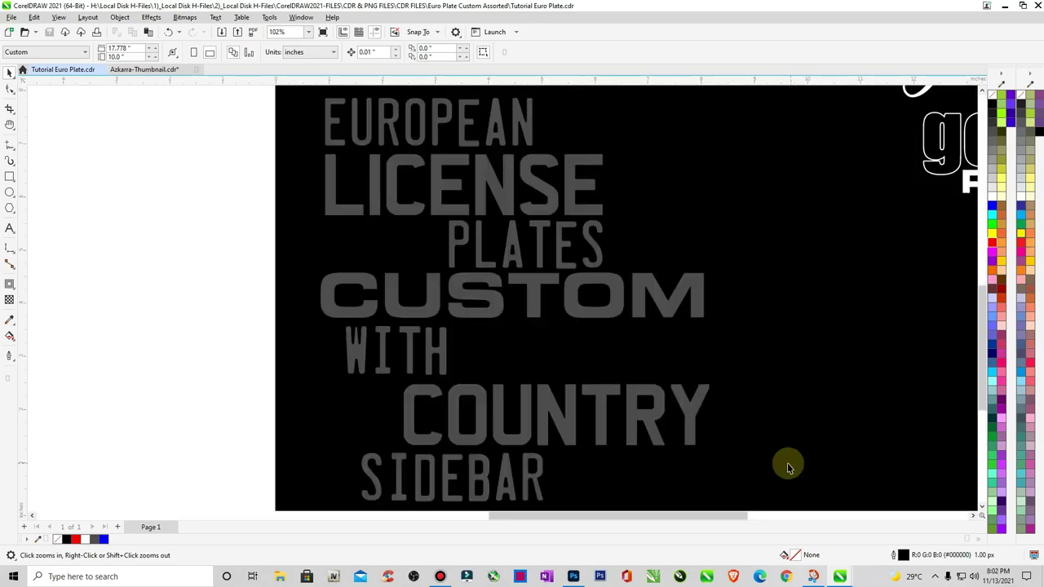
pyautogui.press('space')
pyautogui.click(448, 471)
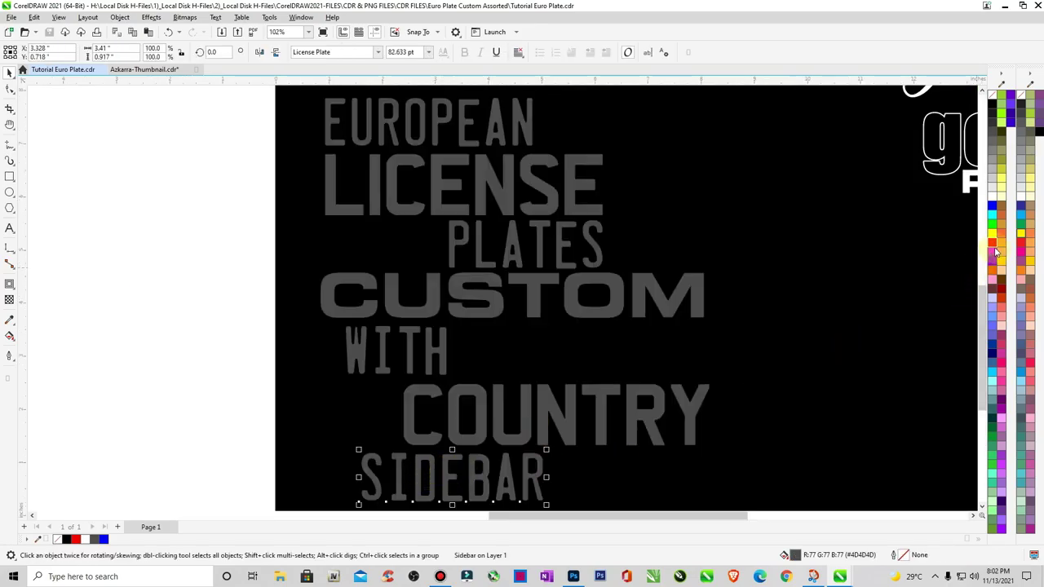
pyautogui.click(992, 240)
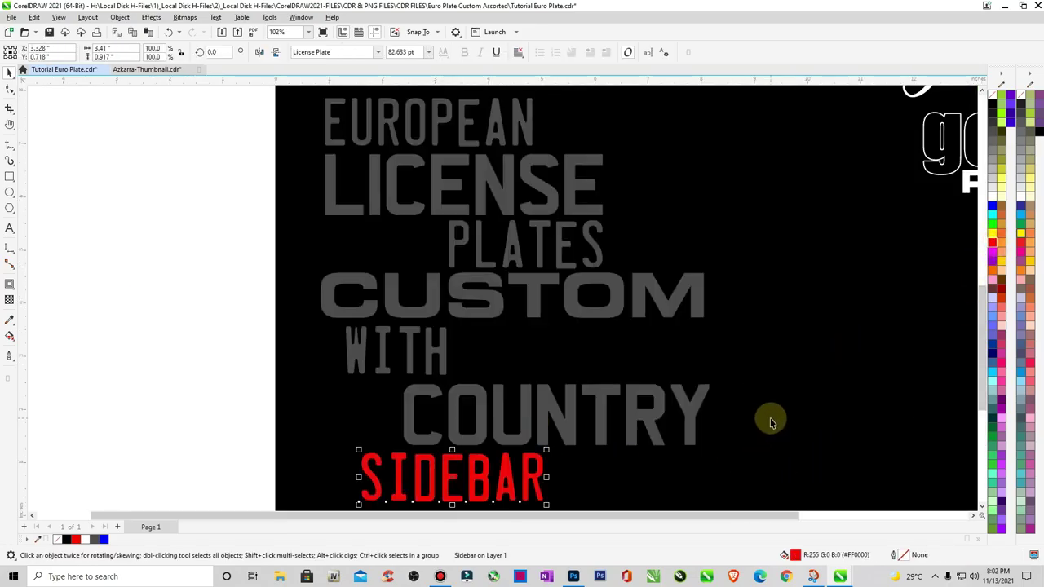
pyautogui.press('F4')
pyautogui.click(491, 410)
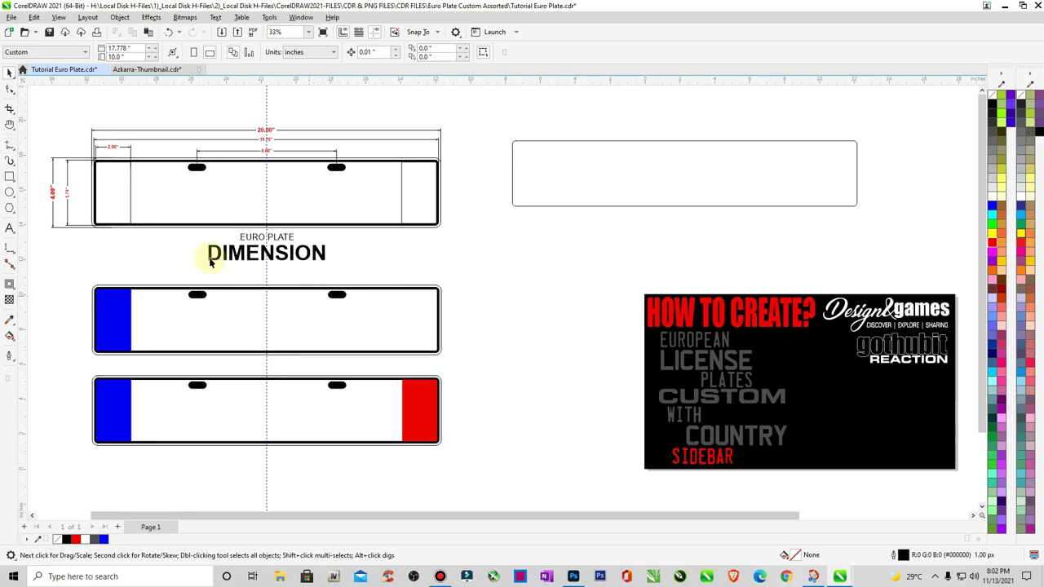
# Draw a five-pointed star about 0.32 by 0.31 inches in the blank area beside the EURO PLATE DIMENSION caption
pyautogui.press('z')
pyautogui.moveTo(71, 224); pyautogui.dragTo(350, 337)
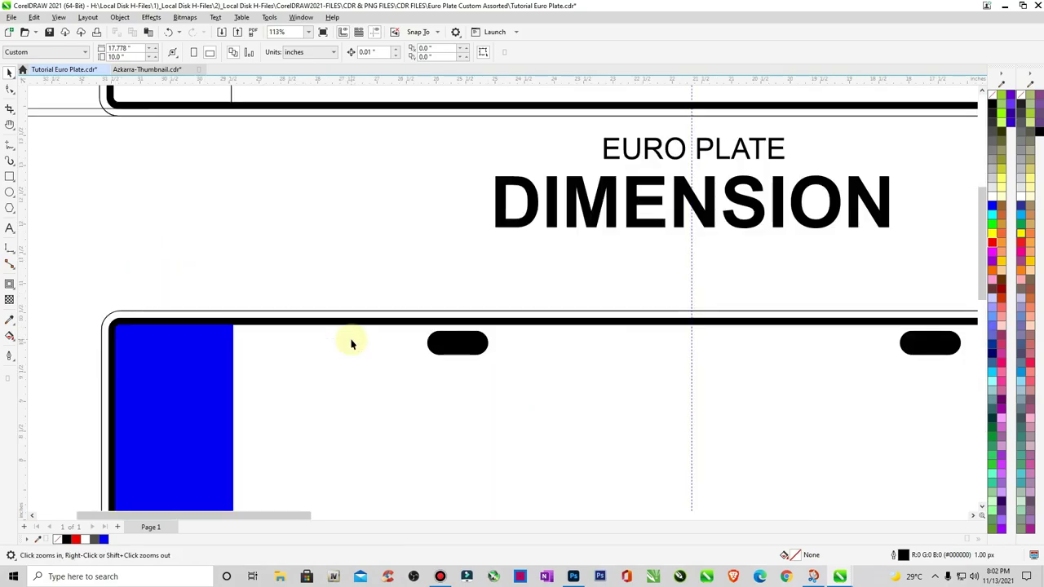
pyautogui.click(10, 213)
pyautogui.click(51, 219)
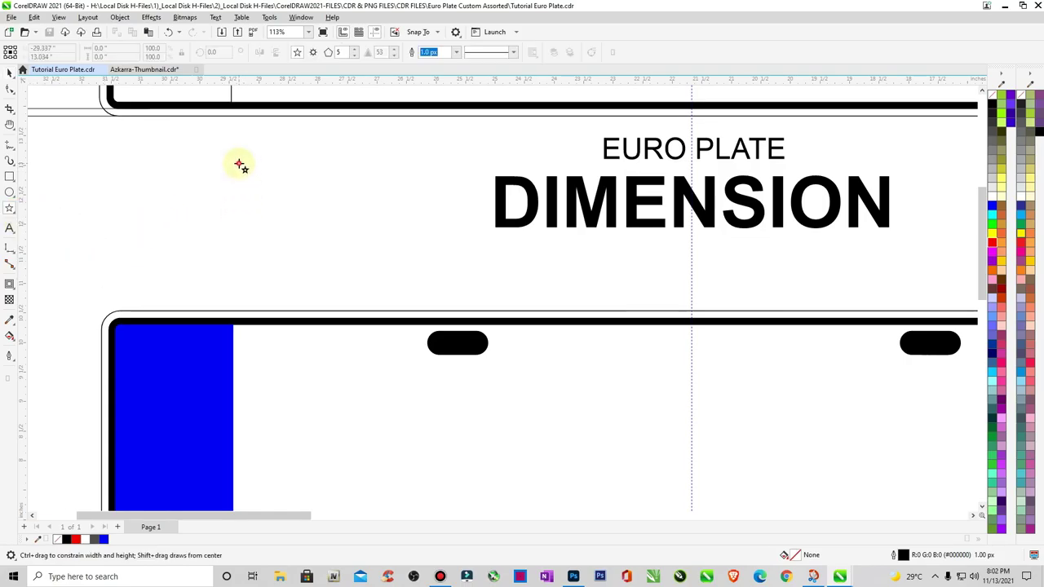
pyautogui.moveTo(224, 150); pyautogui.dragTo(253, 177)
pyautogui.press('space')
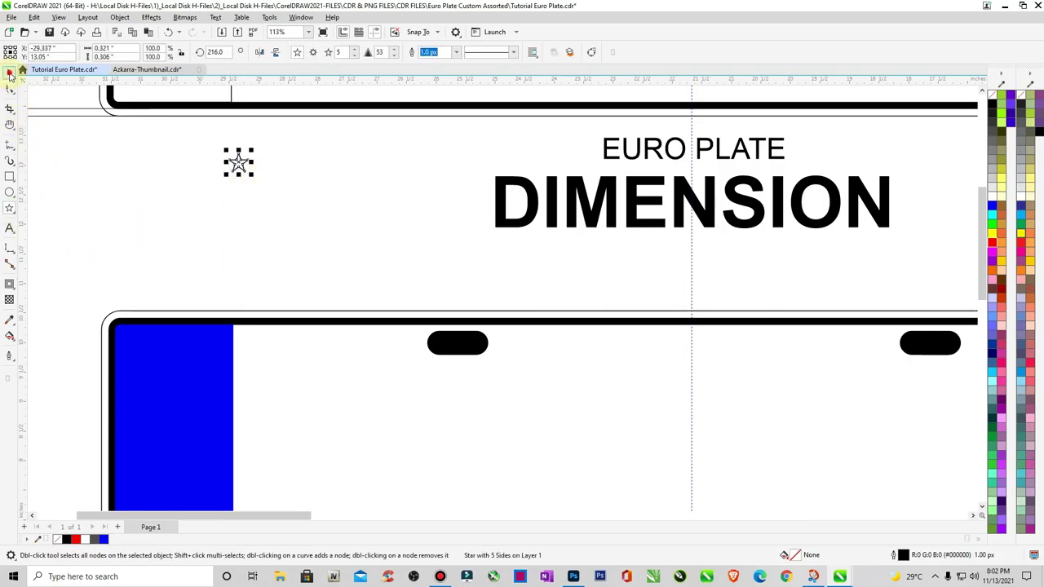
pyautogui.click(300, 216)
pyautogui.scroll(-2, 306, 224)
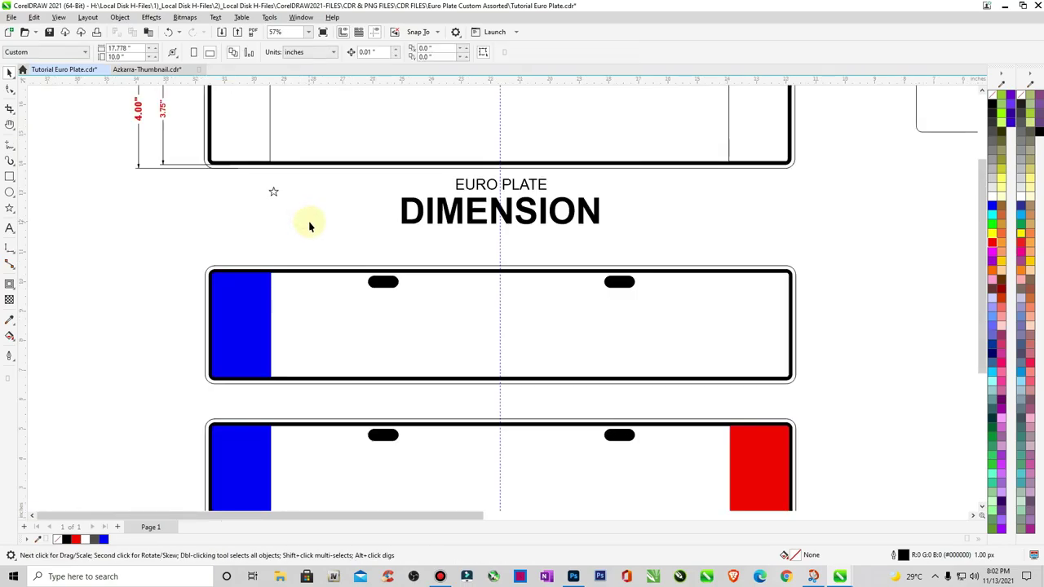
# Draw a circle inside the upper part of the single-sidebar plate's blue sidebar and size it to about 1.42 inches across
pyautogui.press('z')
pyautogui.moveTo(154, 196); pyautogui.dragTo(400, 383)
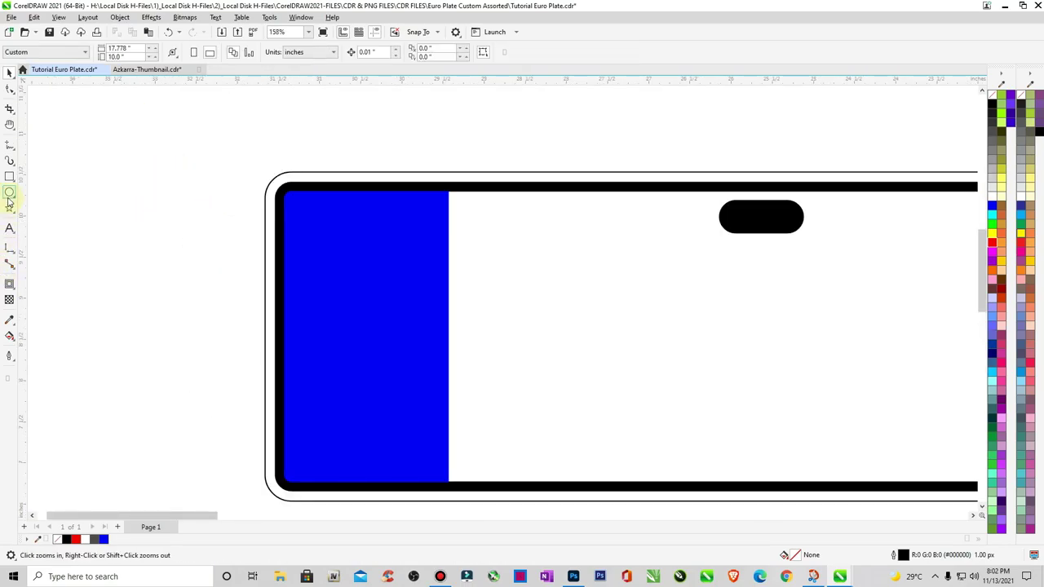
pyautogui.click(10, 195)
pyautogui.moveTo(328, 222); pyautogui.dragTo(408, 334)
pyautogui.click(10, 71)
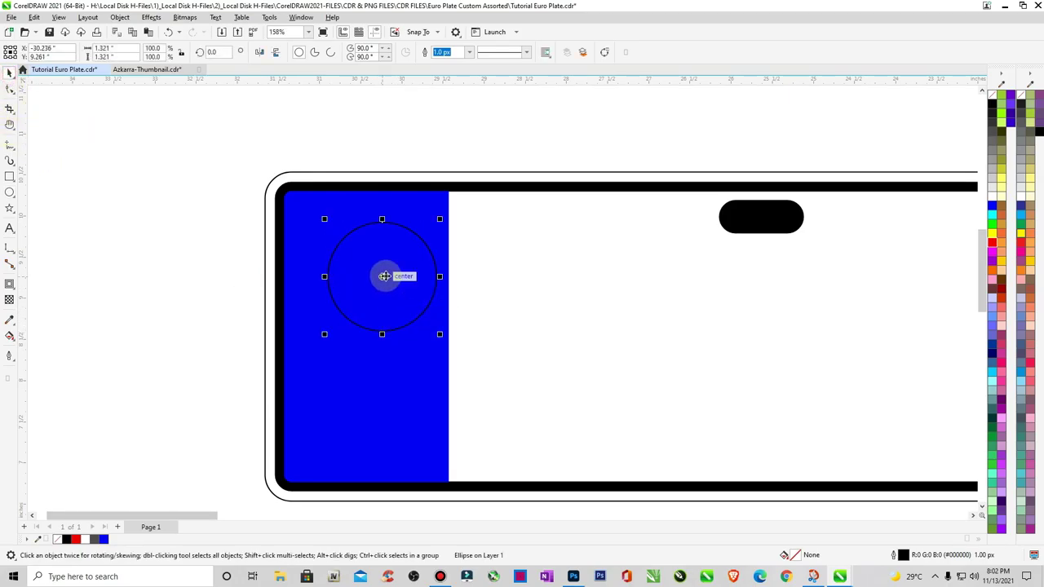
pyautogui.moveTo(384, 277); pyautogui.dragTo(365, 269)
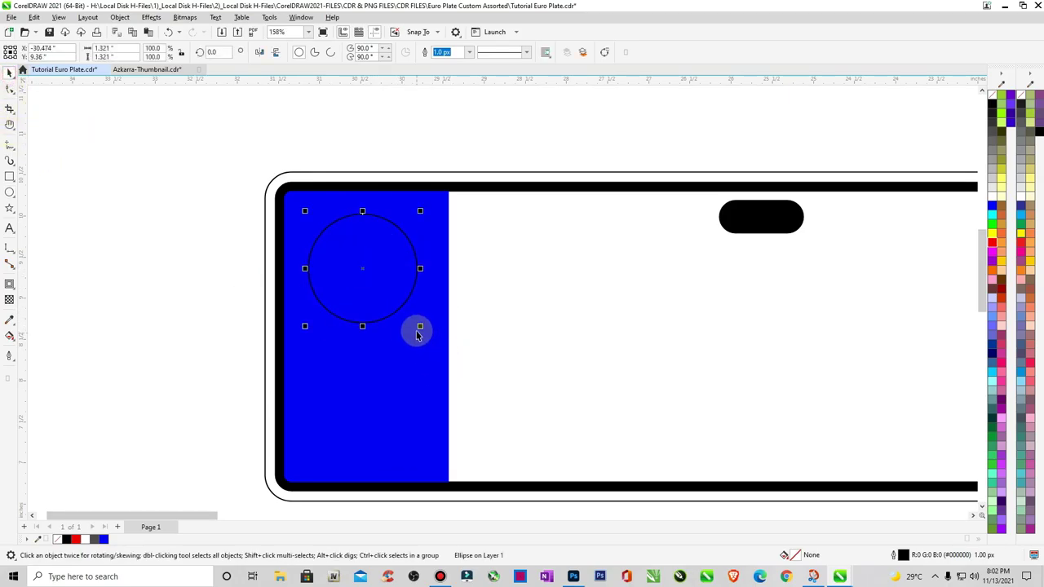
pyautogui.moveTo(420, 328); pyautogui.dragTo(432, 344)
# Move the circle out of the blue sidebar into the blank area above the plate, beside the star
pyautogui.moveTo(363, 279); pyautogui.dragTo(534, 381)
pyautogui.scroll(-3, 457, 370)
pyautogui.scroll(-3, 455, 366)
pyautogui.press('z')
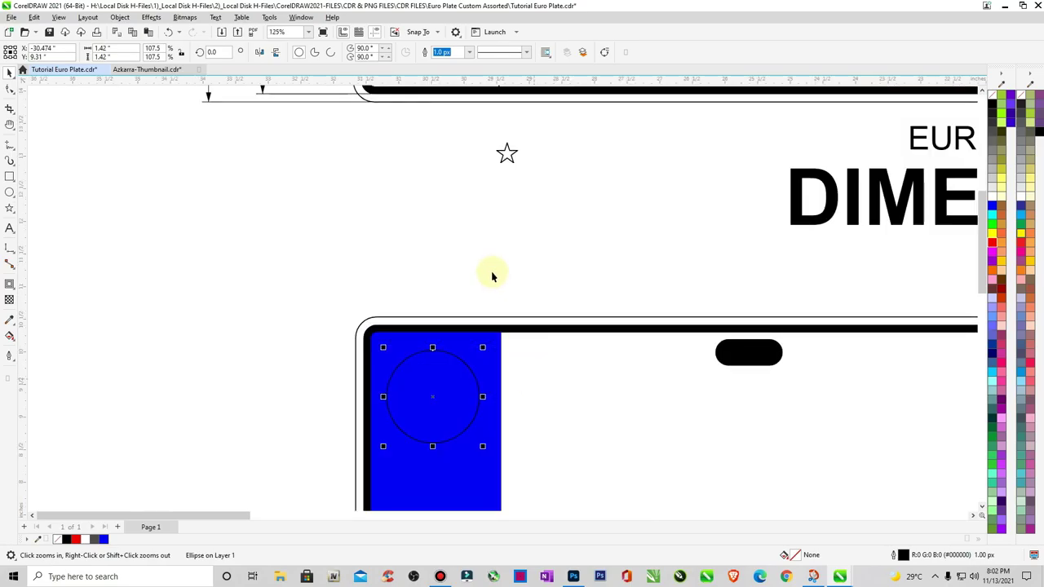
pyautogui.press('space')
pyautogui.moveTo(443, 398); pyautogui.dragTo(423, 196)
pyautogui.click(575, 259)
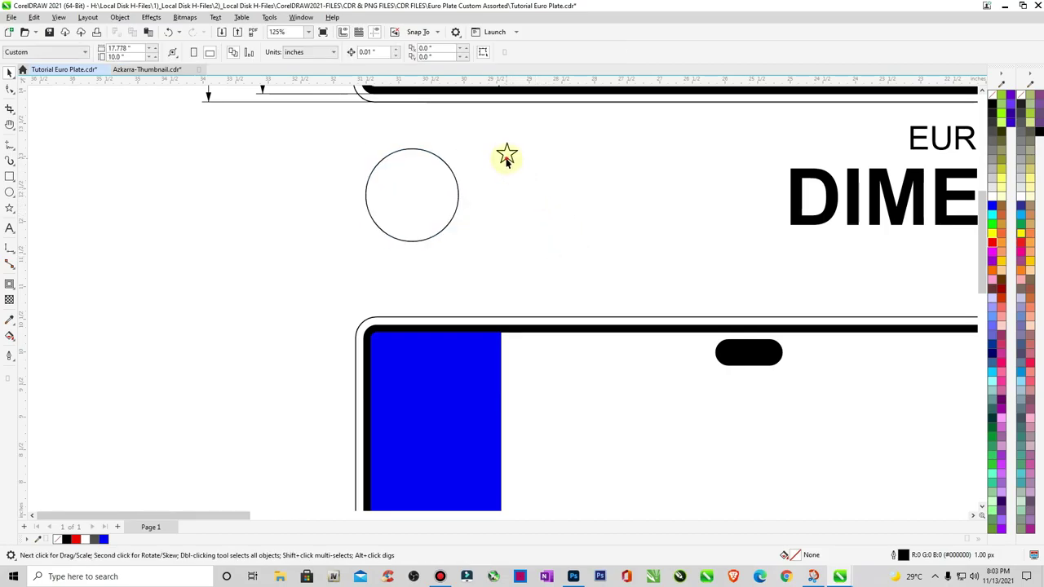
# Scale the star down to about 0.17 by 0.16 inches and center it on the circle's topmost point
pyautogui.moveTo(505, 154); pyautogui.dragTo(480, 211)
pyautogui.press('z')
pyautogui.moveTo(437, 177); pyautogui.dragTo(385, 222)
pyautogui.moveTo(346, 252); pyautogui.dragTo(374, 147)
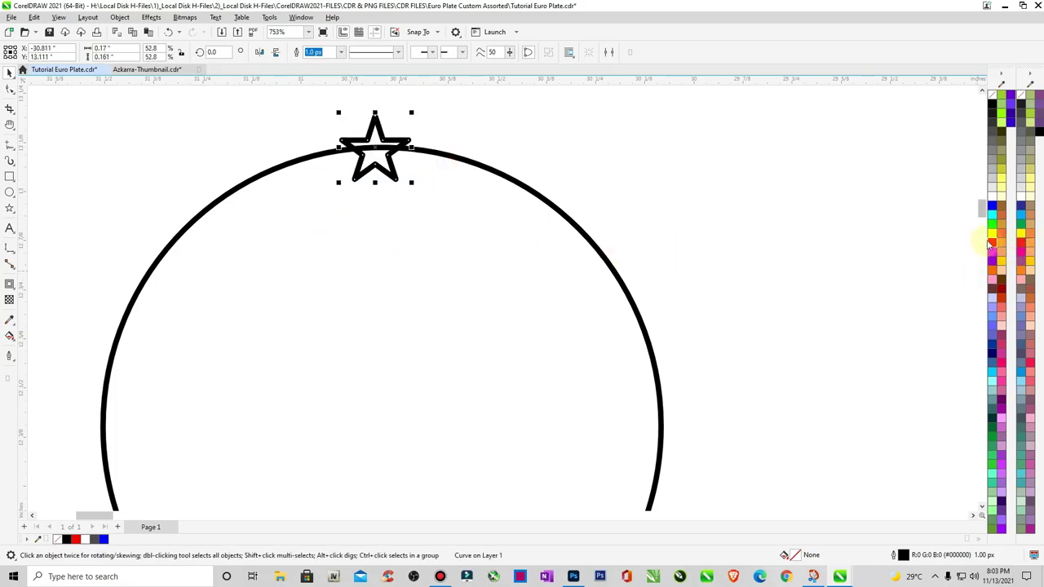
# Fill the star with golden yellow #FFCC00 and remove its outline
pyautogui.click(1000, 260)
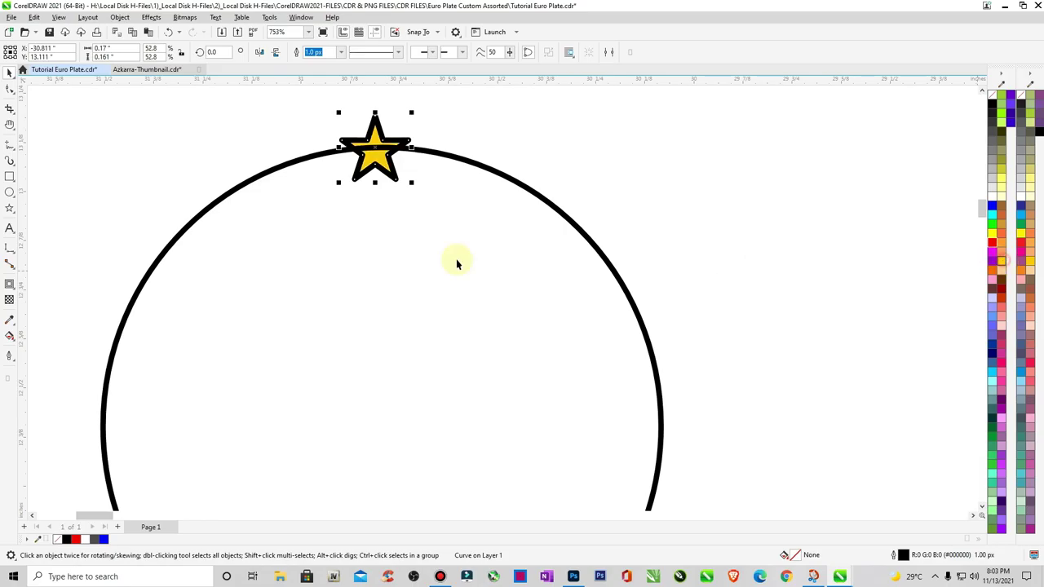
pyautogui.click(11, 356)
pyautogui.click(40, 384)
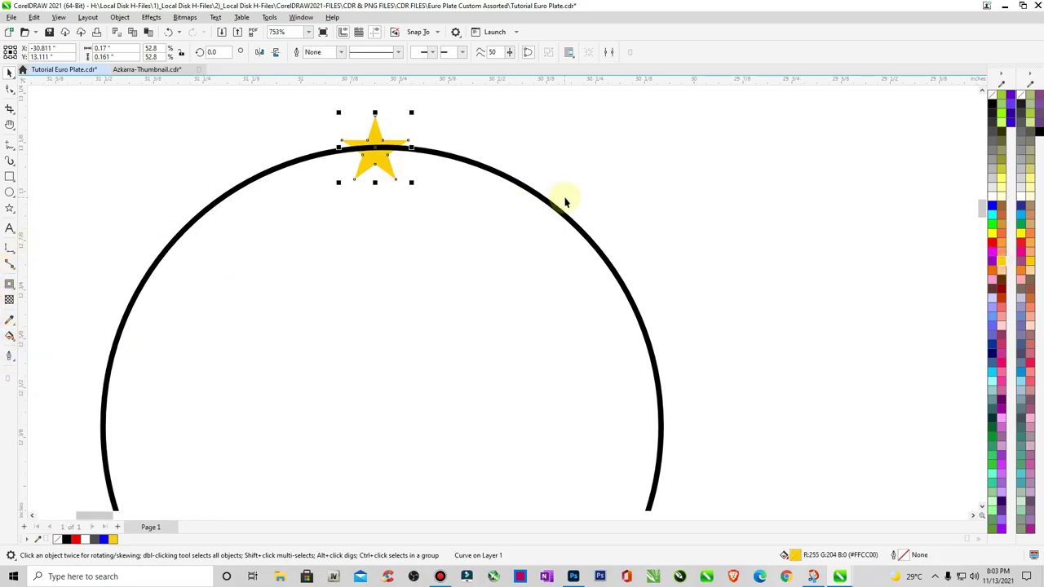
pyautogui.click(625, 201)
# Place a copy of the yellow star on the circle's lowest point, opposite the original
pyautogui.scroll(-2, 625, 201)
pyautogui.press('z')
pyautogui.moveTo(515, 166); pyautogui.dragTo(662, 340)
pyautogui.press('space')
pyautogui.click(458, 149)
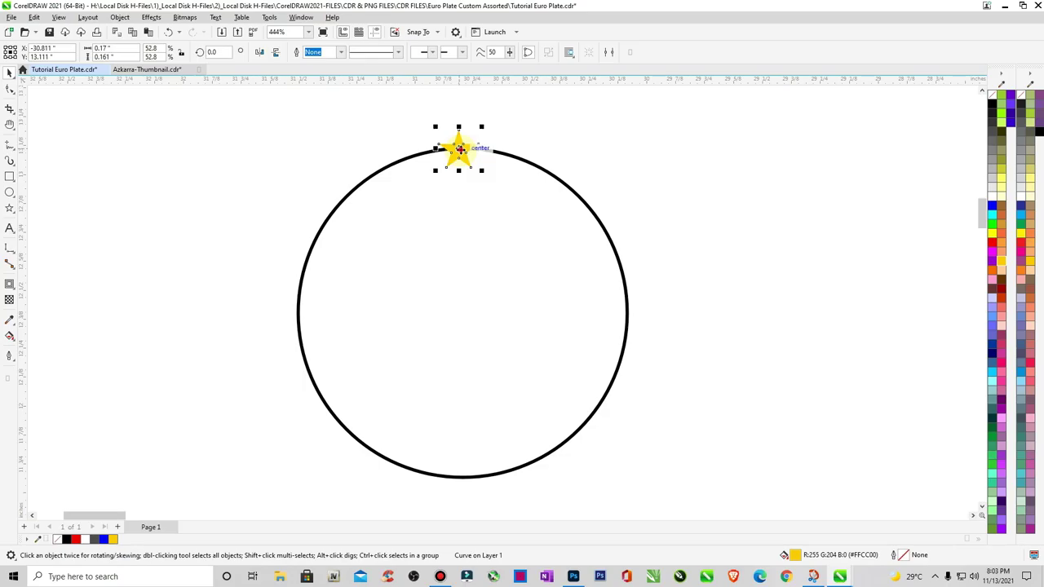
pyautogui.press('Escape')
pyautogui.click(454, 148)
pyautogui.moveTo(459, 153); pyautogui.dragTo(464, 479)
pyautogui.click(767, 369)
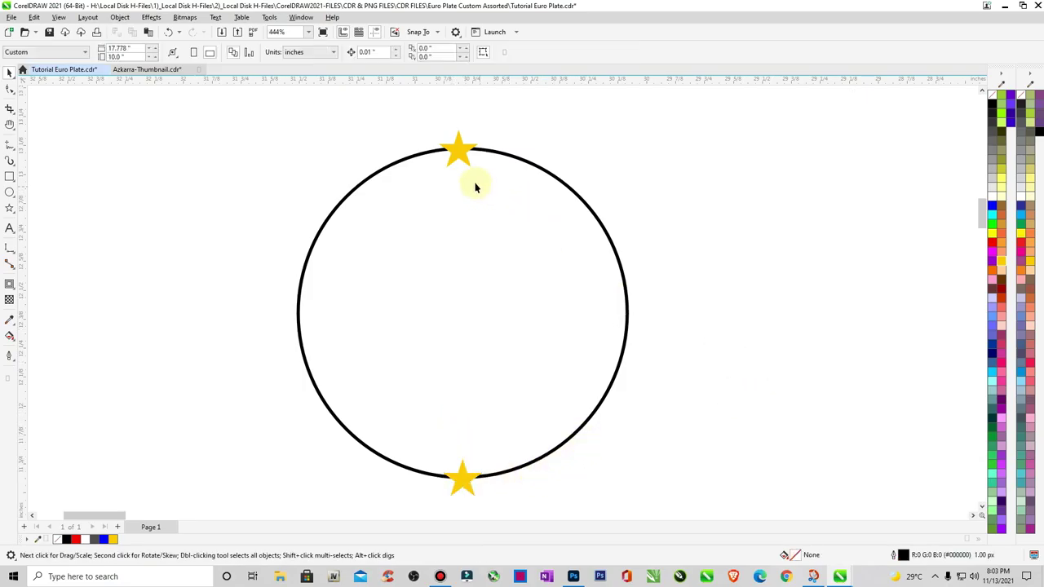
# Group the stars at the circle's highest and lowest points
pyautogui.click(464, 155)
pyautogui.keyDown('shift'); pyautogui.click(463, 479); pyautogui.keyUp('shift')
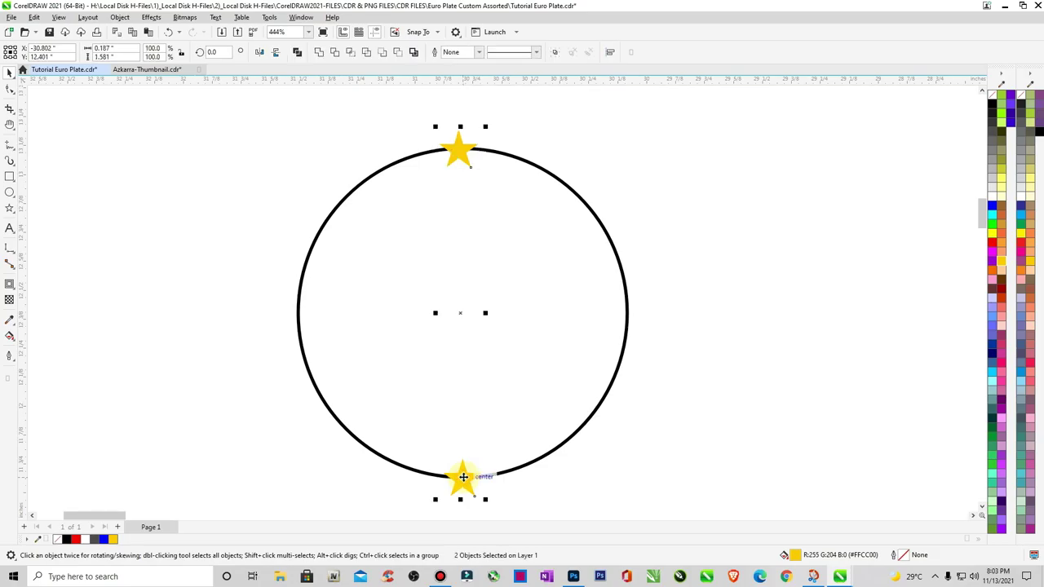
pyautogui.hotkey('ctrl', 'g')
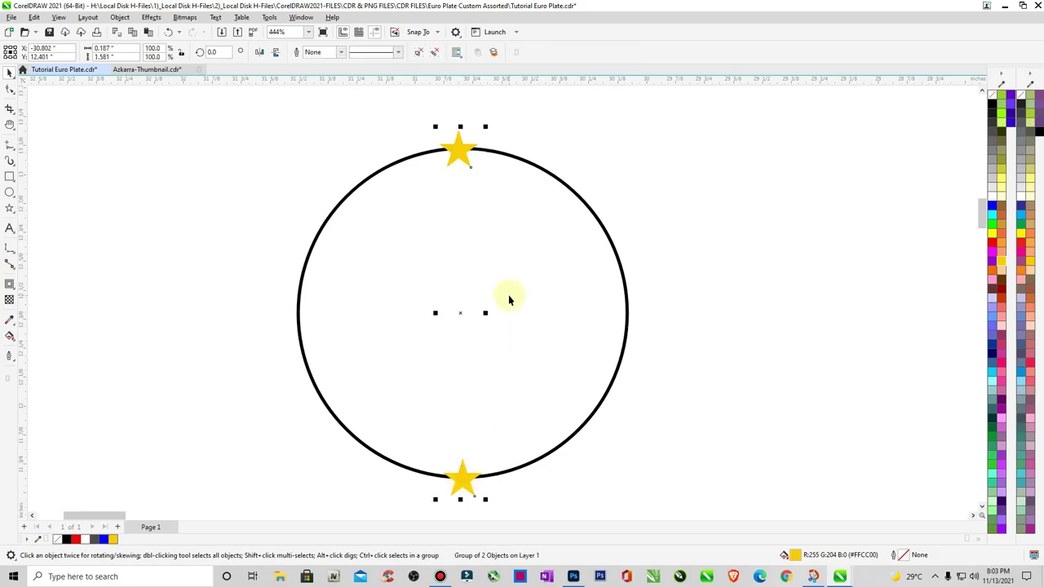
# Add a copy of the star pair rotated 90 degrees, putting stars on both sides of the circle
pyautogui.click(455, 150)
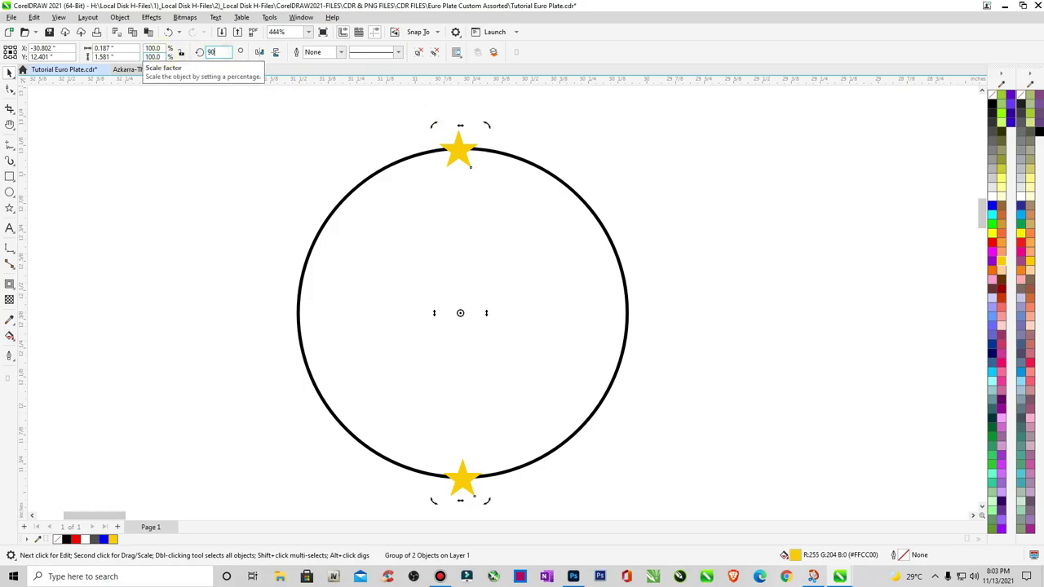
pyautogui.write('90')
pyautogui.press('Return')
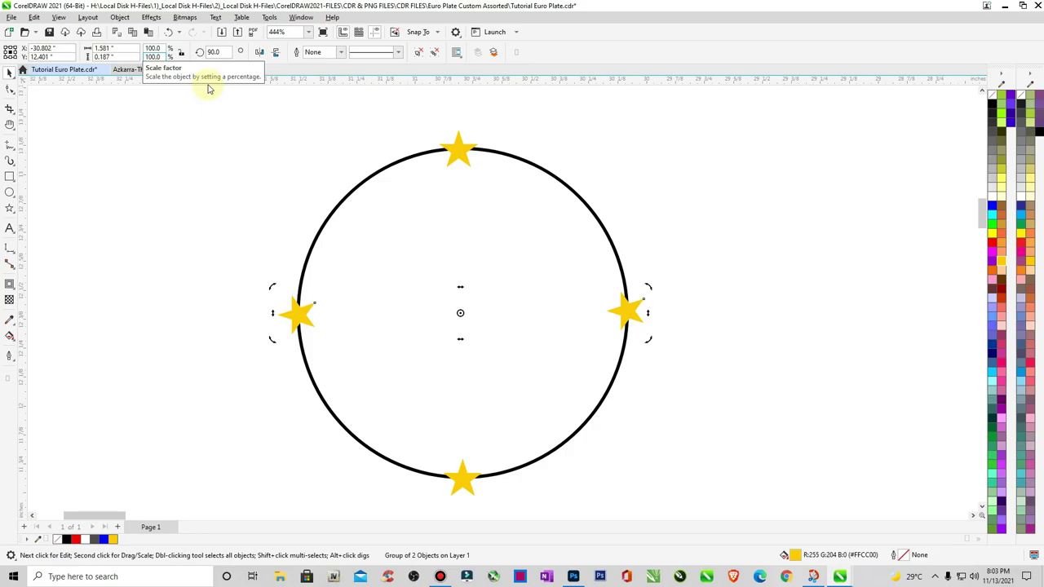
pyautogui.click(291, 127)
# Add a copy of the vertical star pair rotated about 24 degrees counterclockwise around the circle
pyautogui.click(461, 156)
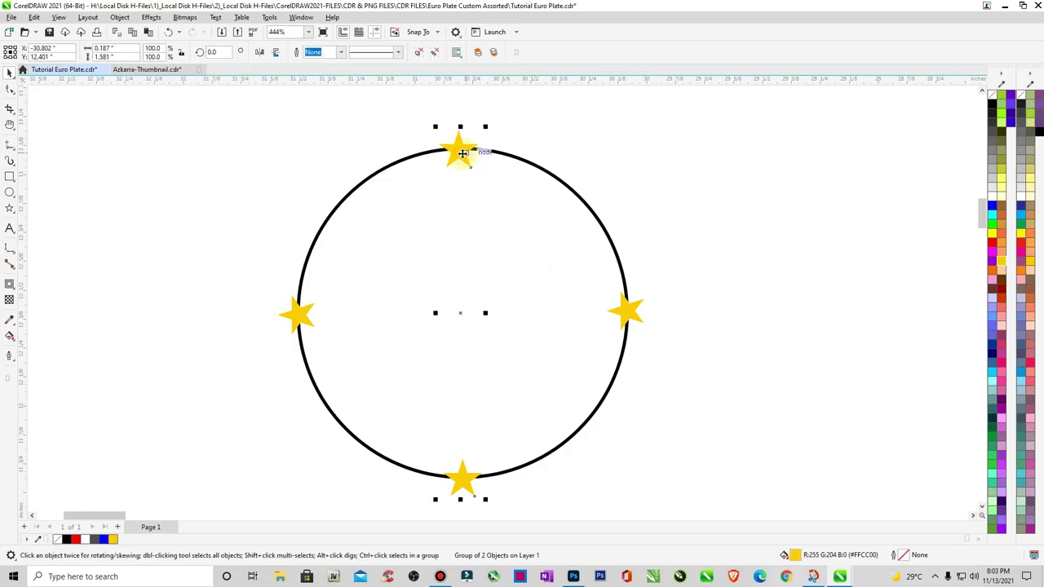
pyautogui.click(465, 158)
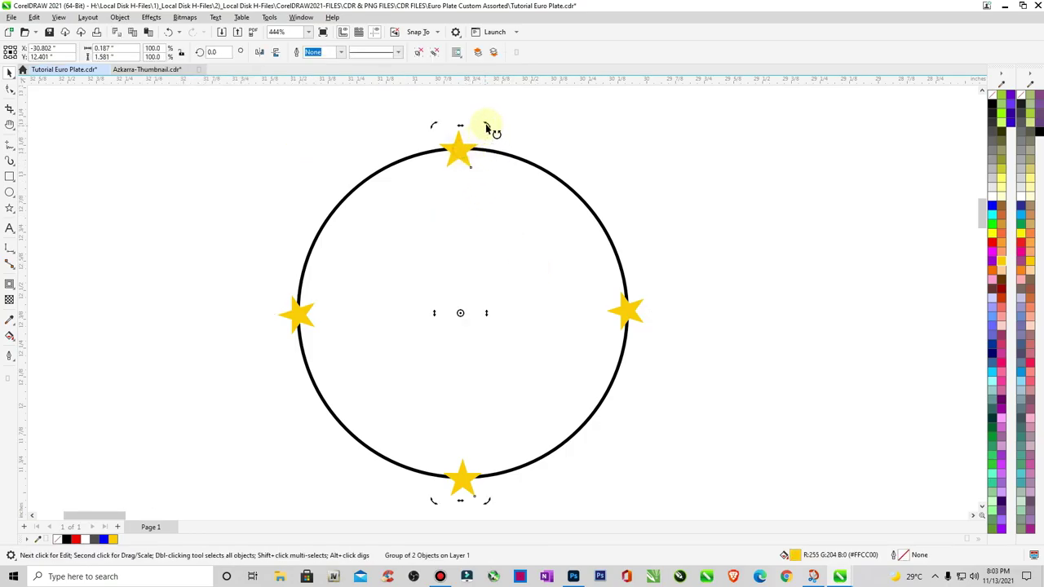
pyautogui.moveTo(487, 128); pyautogui.dragTo(402, 122)
# Repeat the rotated copy twice more to place further star pairs around the circle
pyautogui.hotkey('ctrl', 'r')
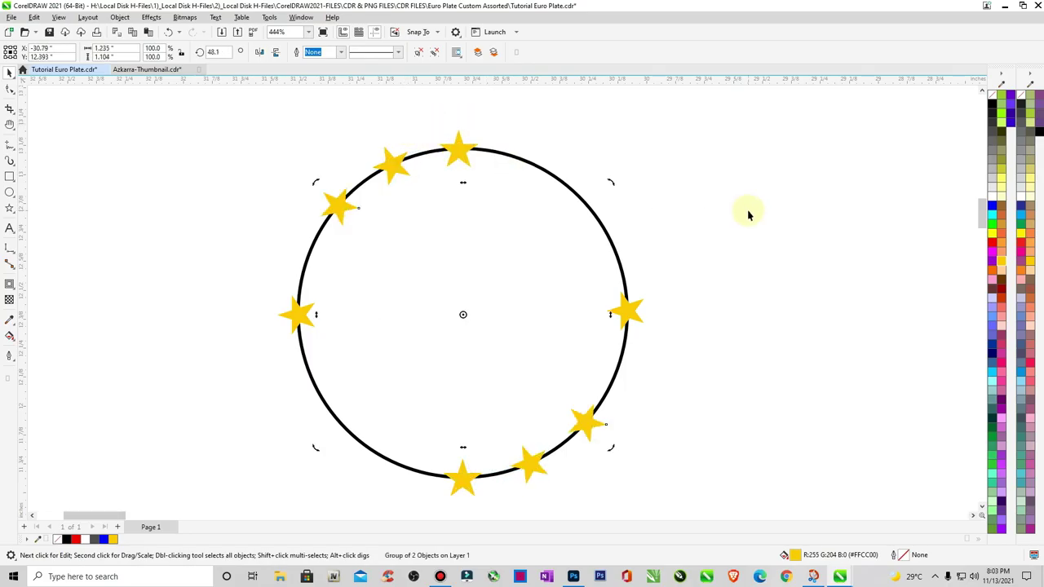
pyautogui.hotkey('ctrl', 'r')
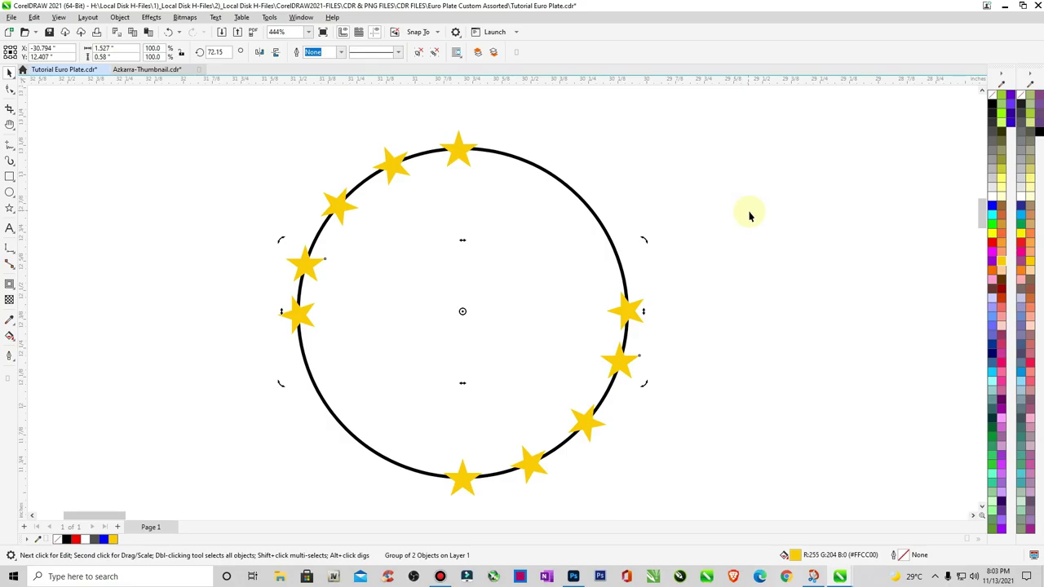
pyautogui.click(766, 217)
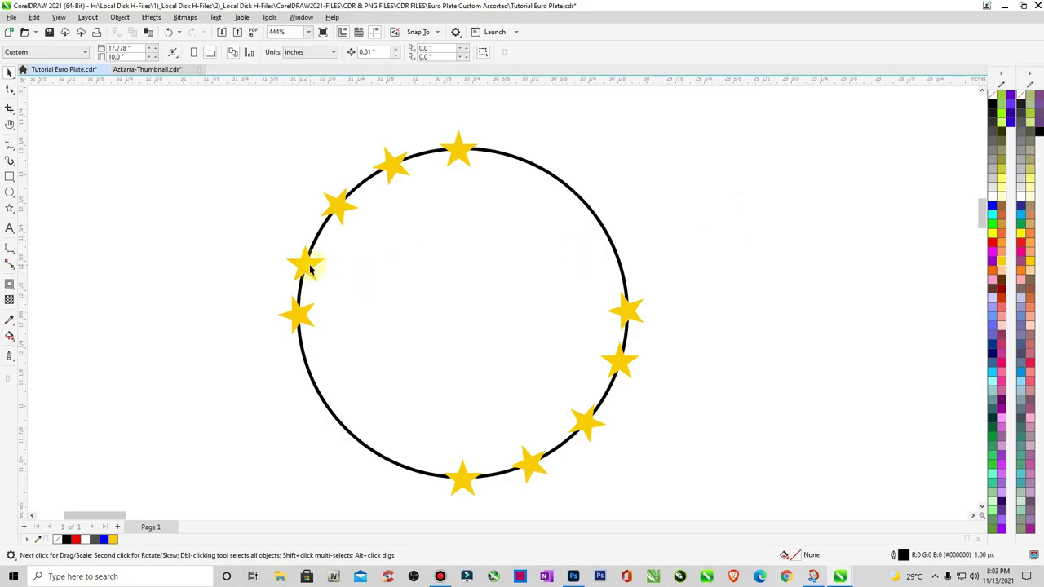
# Try mirroring copies of the three tilted star pairs horizontally to fill the rest of the circle
pyautogui.click(305, 275)
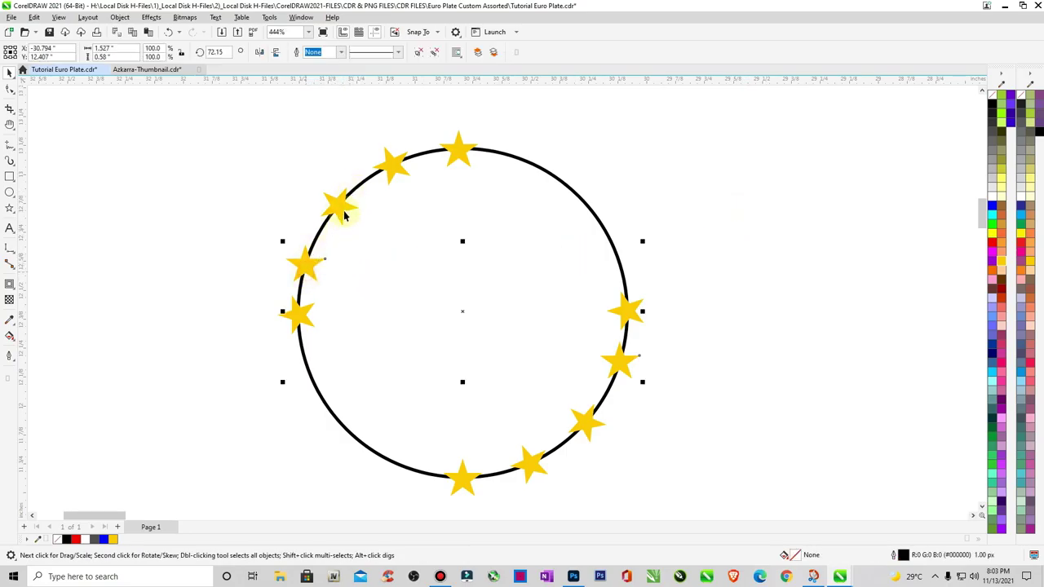
pyautogui.keyDown('shift'); pyautogui.click(619, 363); pyautogui.keyUp('shift')
pyautogui.keyDown('shift'); pyautogui.click(394, 165); pyautogui.keyUp('shift')
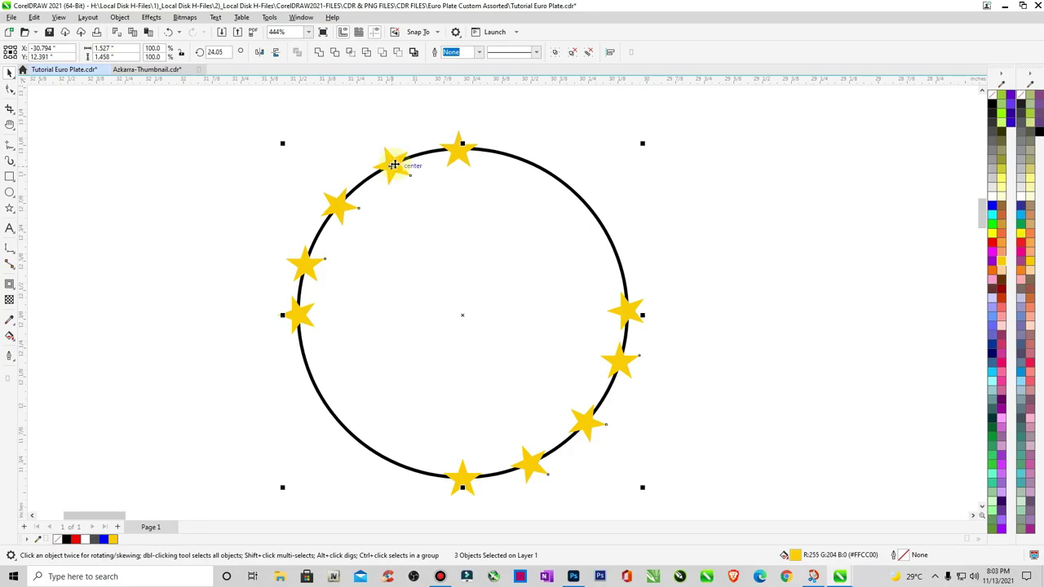
pyautogui.click(259, 52)
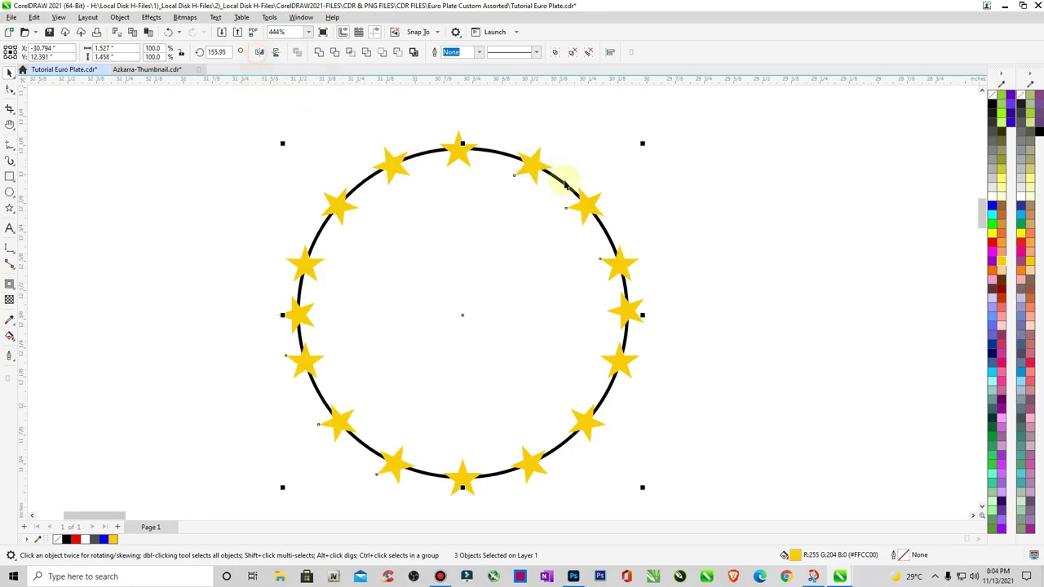
pyautogui.click(694, 209)
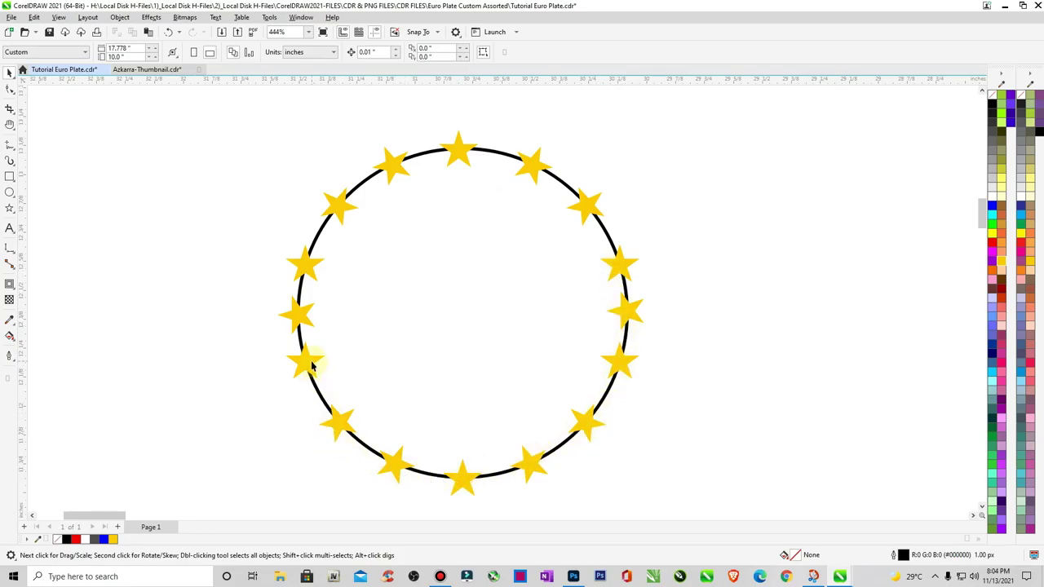
pyautogui.click(682, 251)
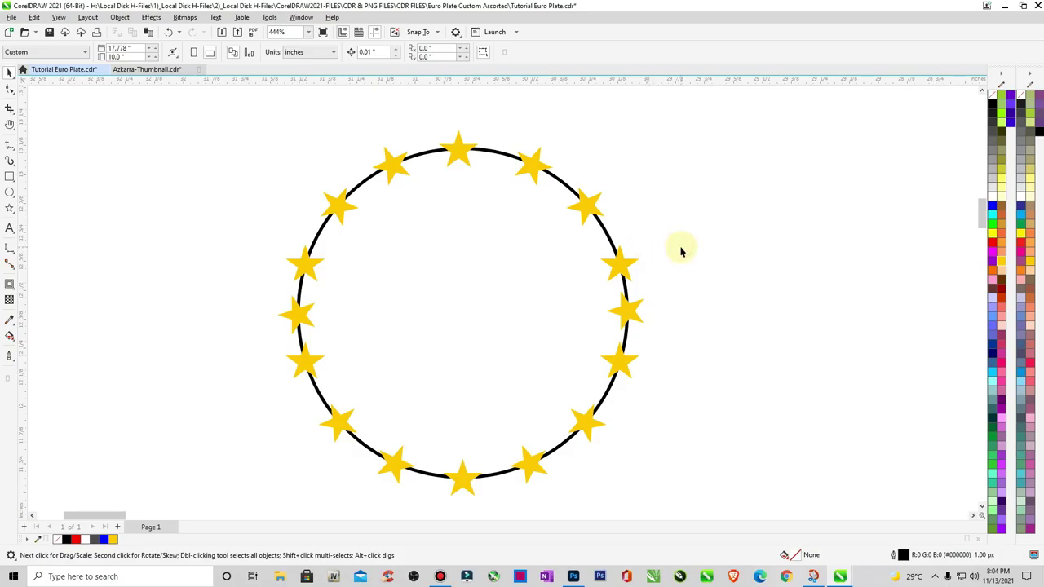
# Undo the mirrored stars and the two repeated star-pair copies
pyautogui.hotkey('ctrl', 'z')
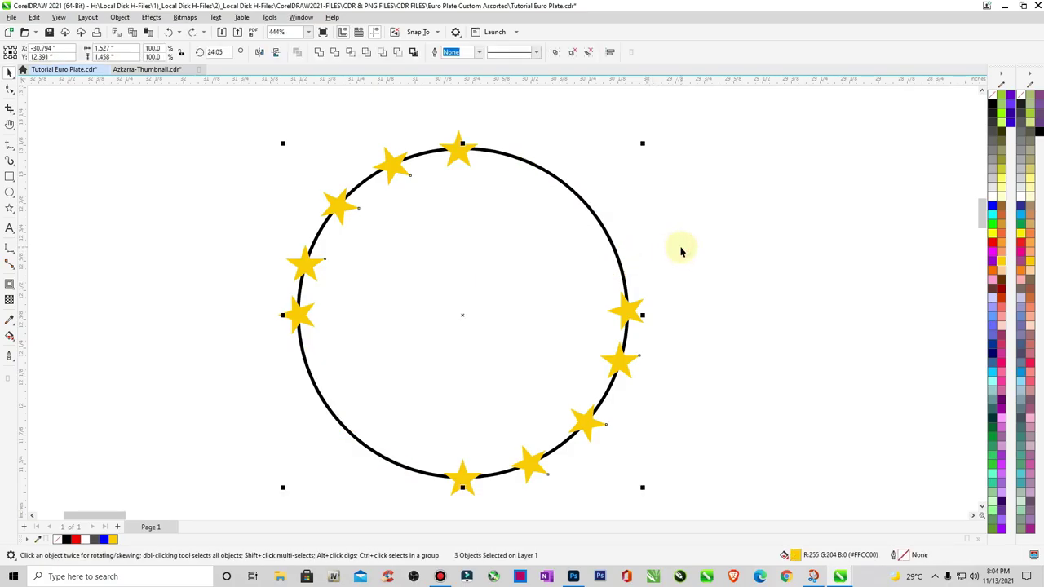
pyautogui.hotkey('ctrl', 'z')
pyautogui.hotkey('ctrl', 'z')
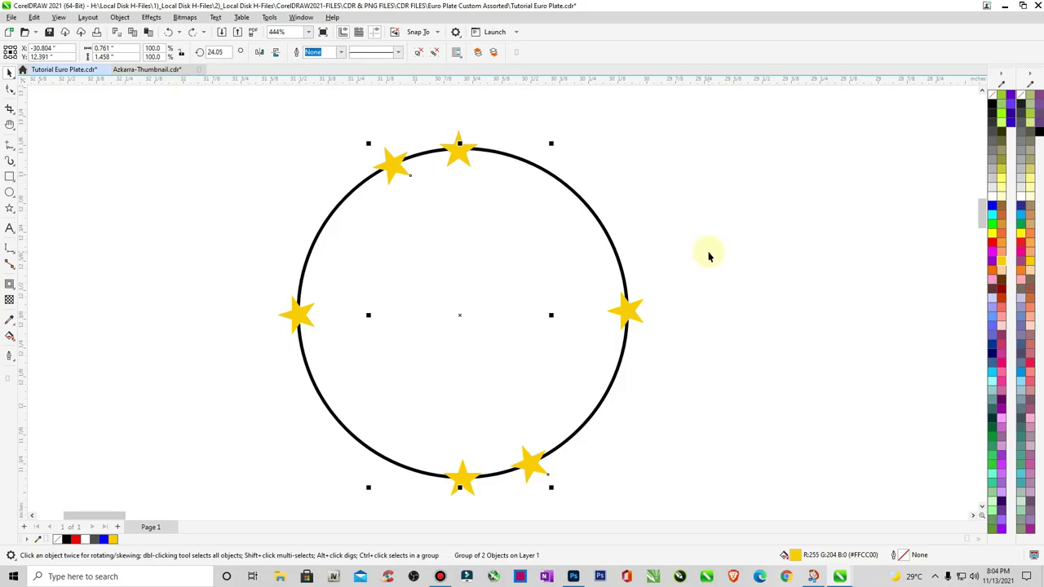
# Rotate the tilted star pair to about 34.3 degrees, and add a copy of it rotated to about 61 degrees
pyautogui.click(383, 159)
pyautogui.moveTo(367, 143); pyautogui.dragTo(336, 161)
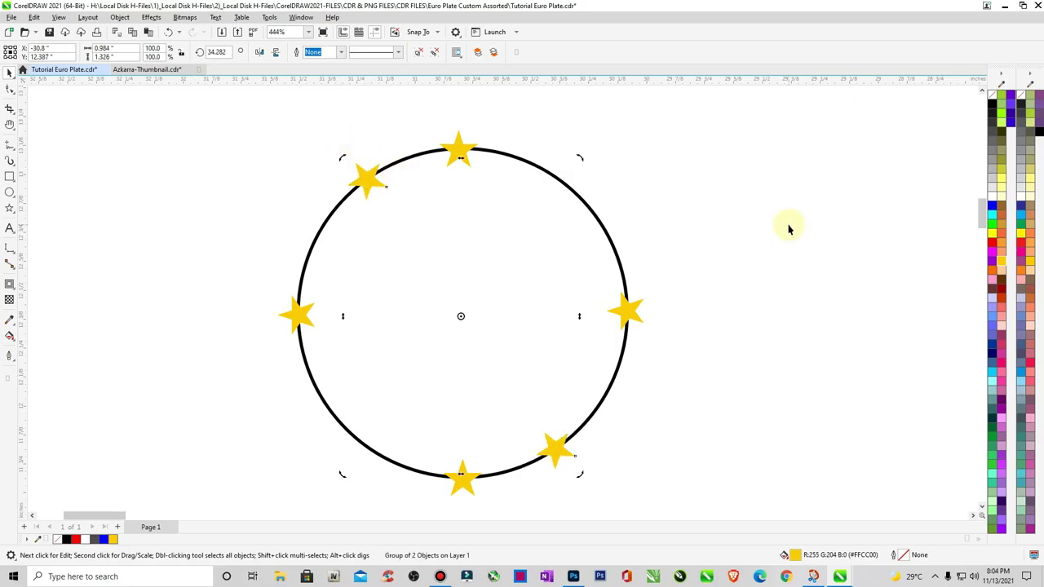
pyautogui.hotkey('ctrl', 'd')
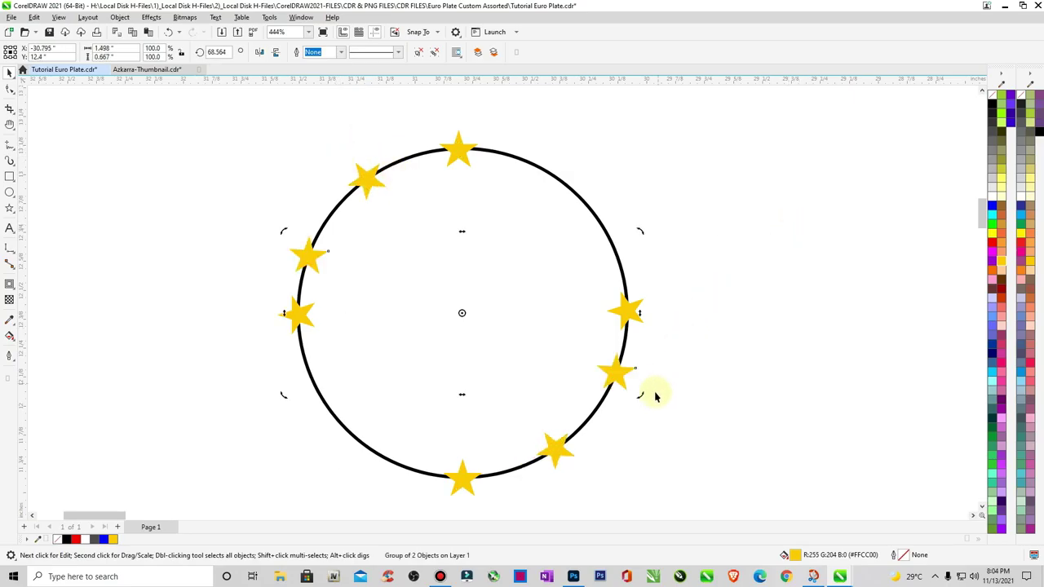
pyautogui.moveTo(641, 398); pyautogui.dragTo(634, 422)
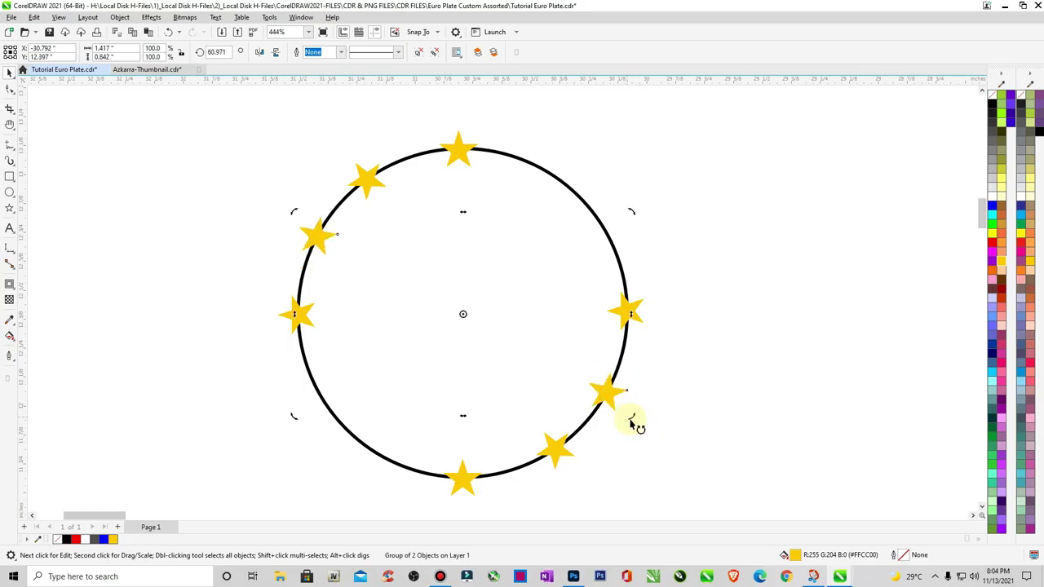
pyautogui.click(744, 436)
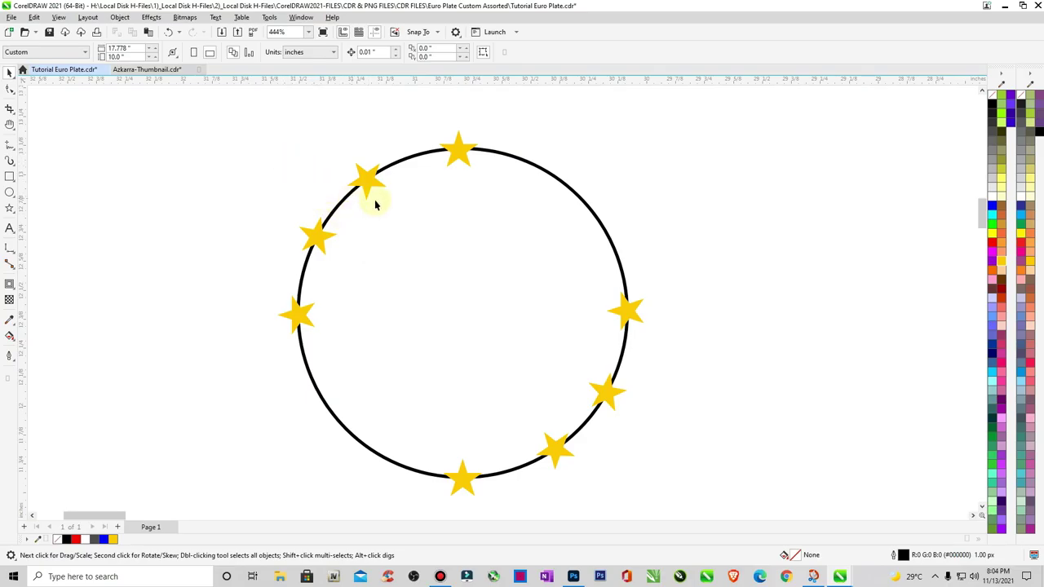
# Mirror copies of the upper-left and lower-right star pairs horizontally to complete the twelve-star ring
pyautogui.click(367, 179)
pyautogui.keyDown('shift'); pyautogui.click(317, 235); pyautogui.keyUp('shift')
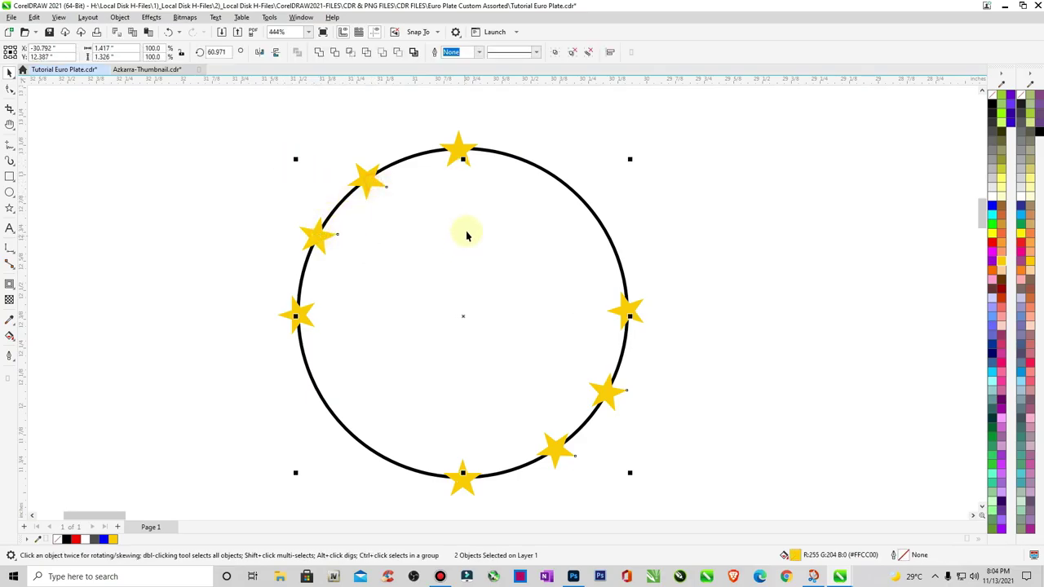
pyautogui.click(261, 53)
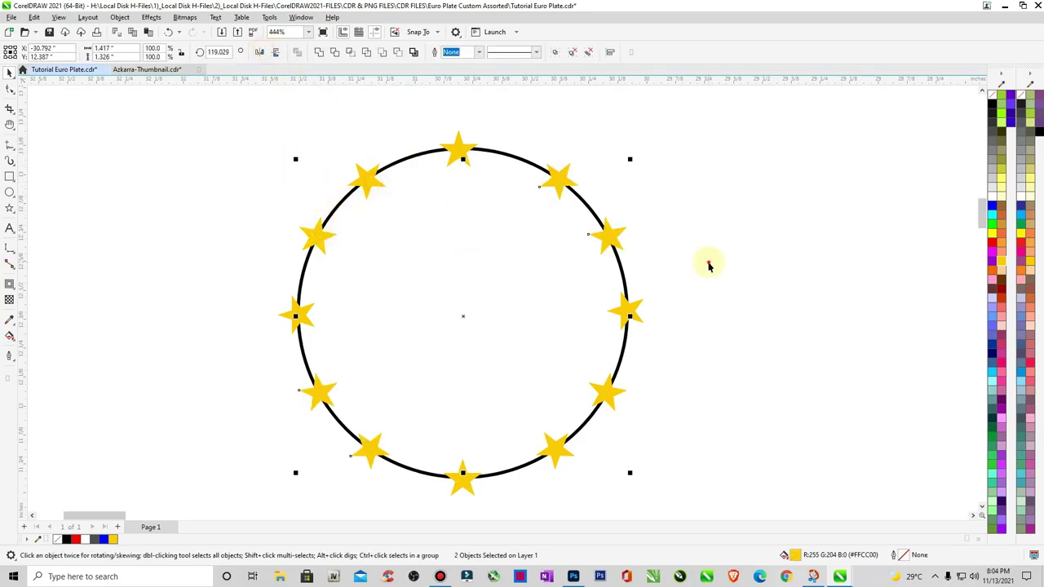
pyautogui.click(708, 265)
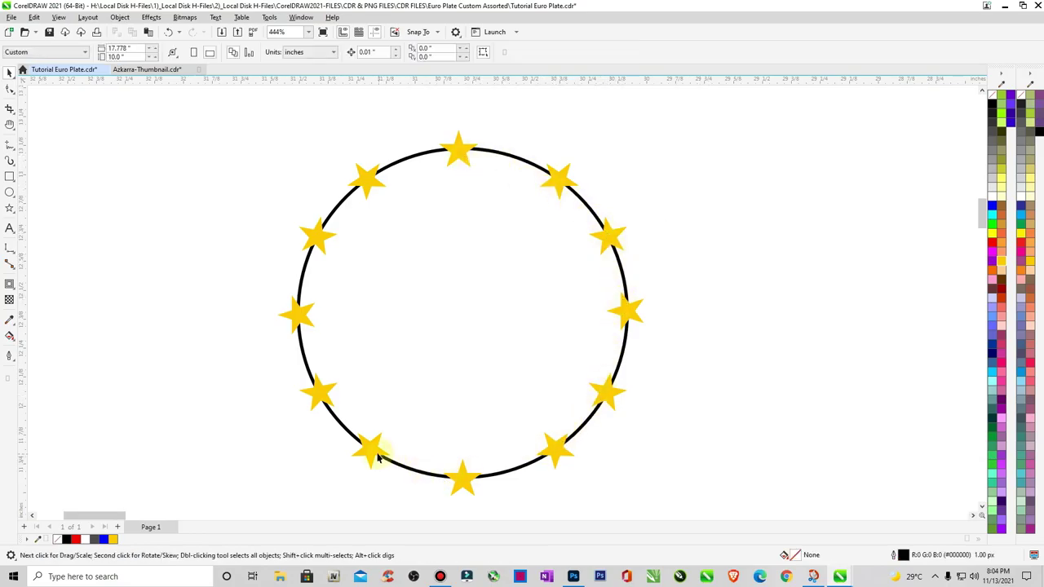
pyautogui.click(721, 248)
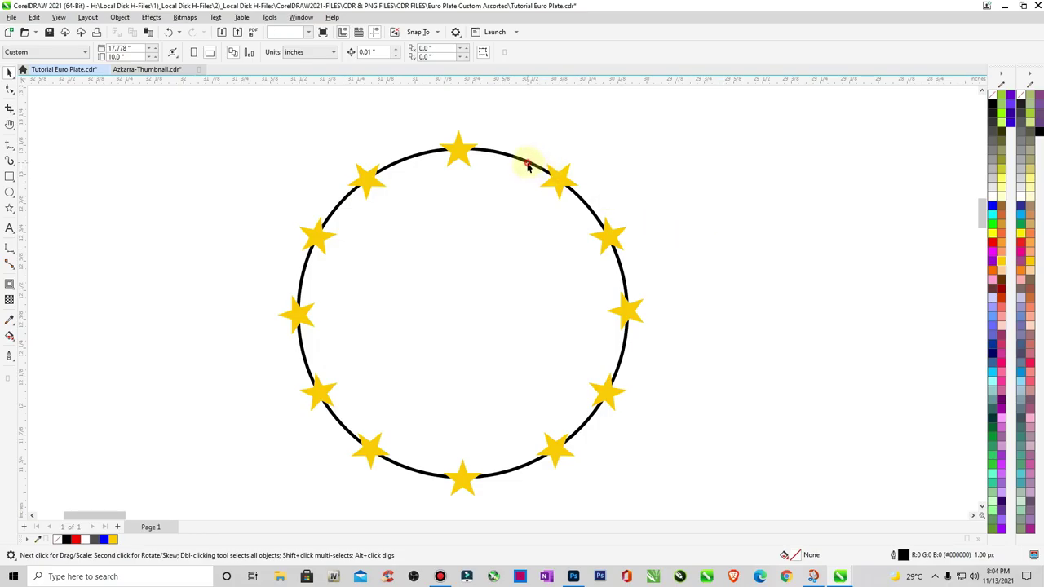
# Delete the black guide circle and group the twelve yellow stars
pyautogui.click(527, 166)
pyautogui.press('Delete')
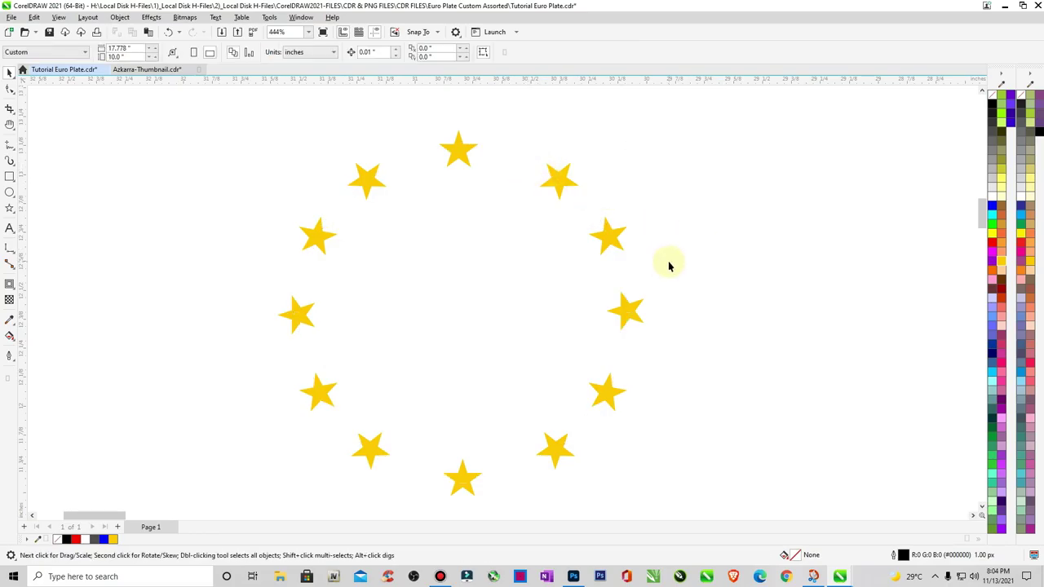
pyautogui.scroll(-4, 668, 261)
pyautogui.moveTo(529, 216); pyautogui.dragTo(709, 353)
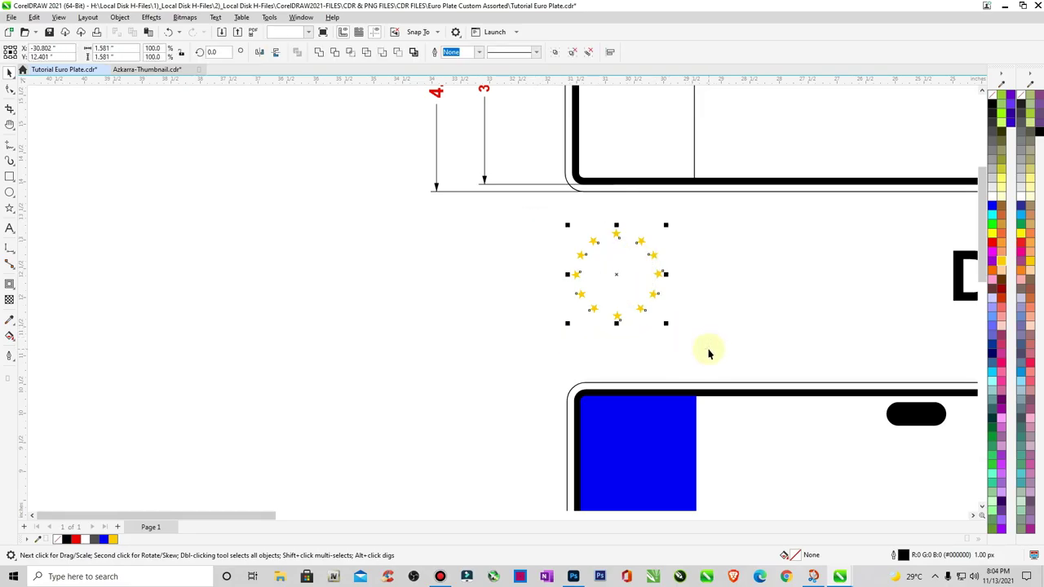
pyautogui.hotkey('ctrl', 'g')
pyautogui.scroll(-2, 706, 347)
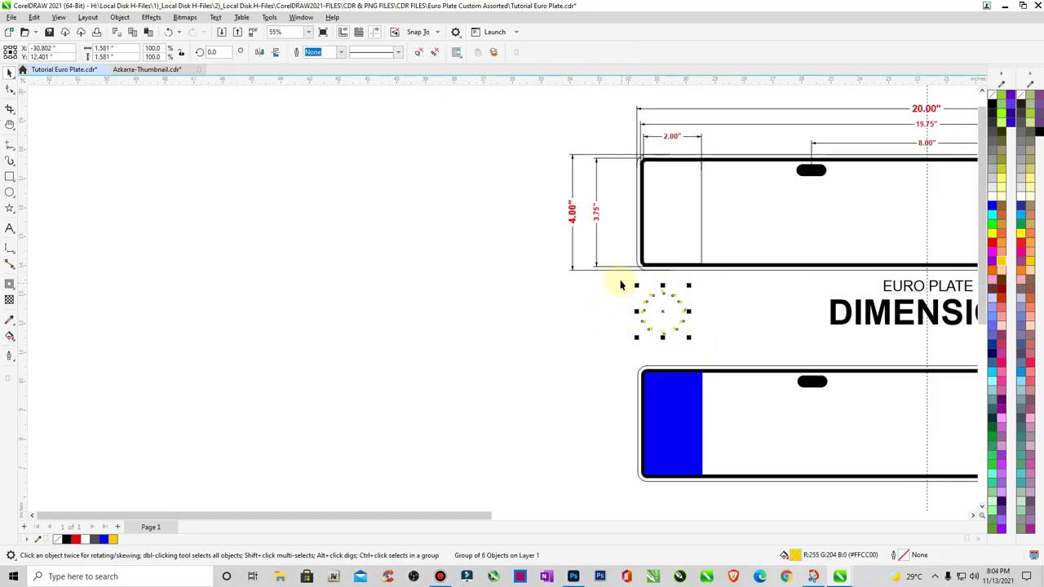
# Place the star ring in the upper part of the first plate's blue sidebar, scaling it down slightly to fit
pyautogui.moveTo(661, 312); pyautogui.dragTo(671, 405)
pyautogui.press('z')
pyautogui.moveTo(601, 343); pyautogui.dragTo(750, 488)
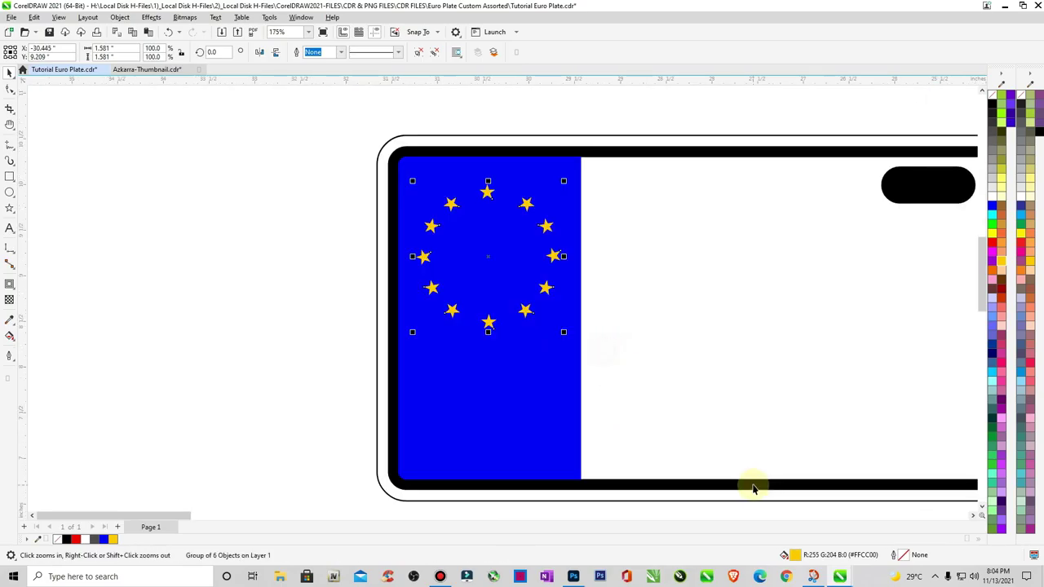
pyautogui.moveTo(564, 181); pyautogui.dragTo(553, 191)
pyautogui.moveTo(482, 261); pyautogui.dragTo(484, 247)
pyautogui.click(303, 334)
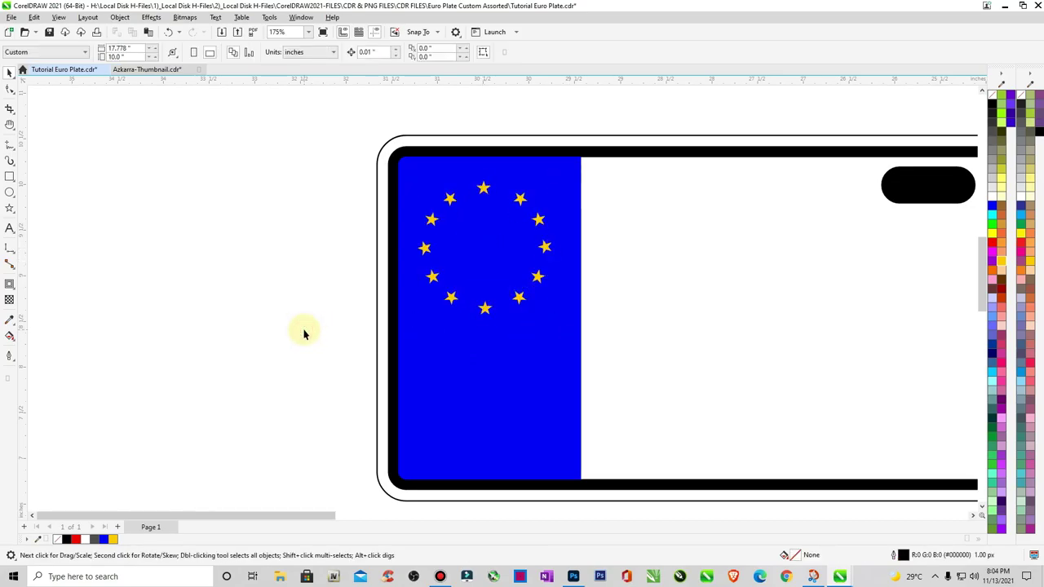
# Add a three-line text reading D, EU and PH above the starred plate's blue sidebar
pyautogui.scroll(-5, 303, 334)
pyautogui.press('z')
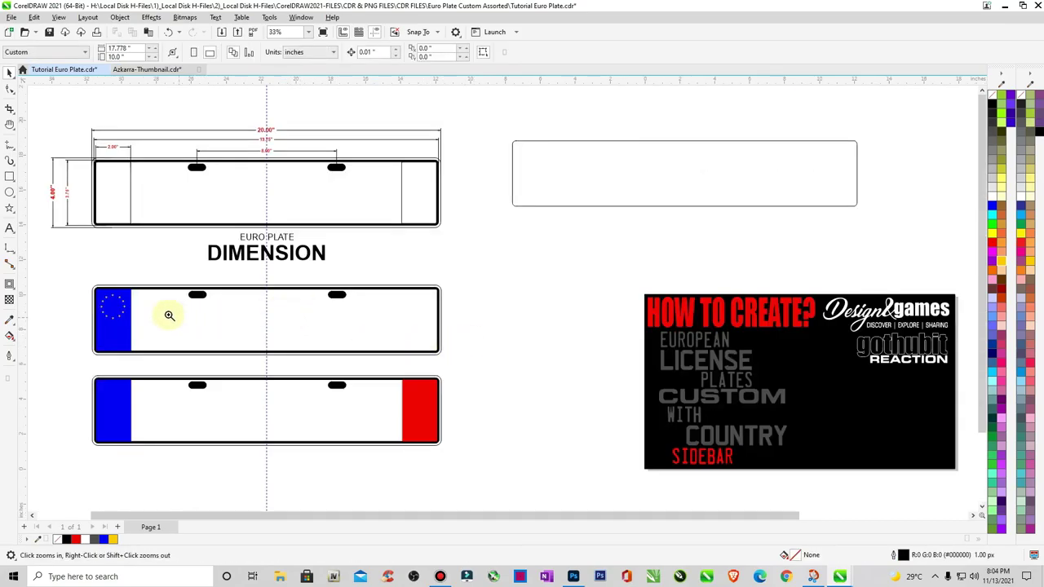
pyautogui.moveTo(76, 277); pyautogui.dragTo(461, 399)
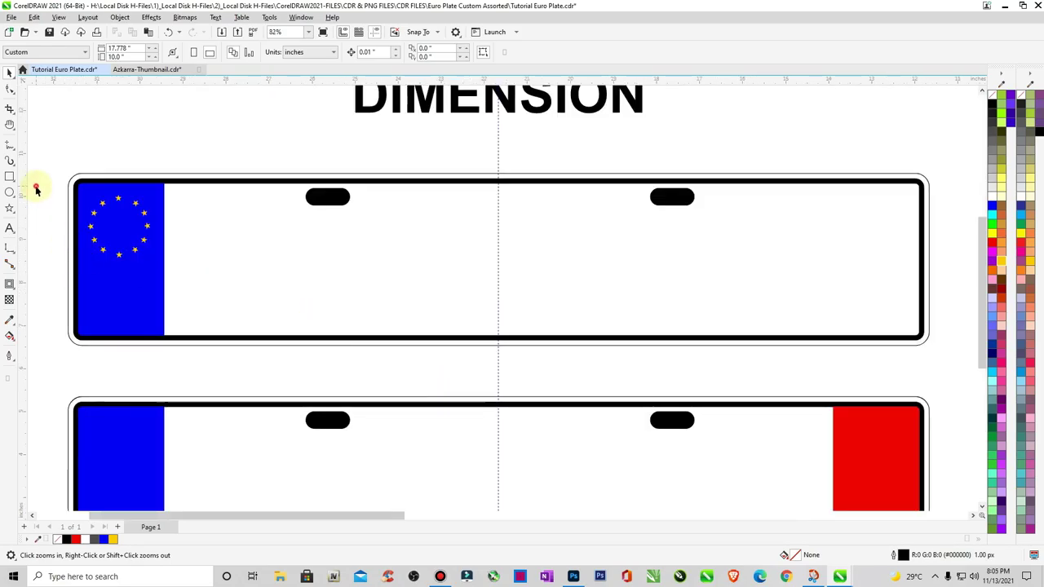
pyautogui.click(8, 230)
pyautogui.click(111, 143)
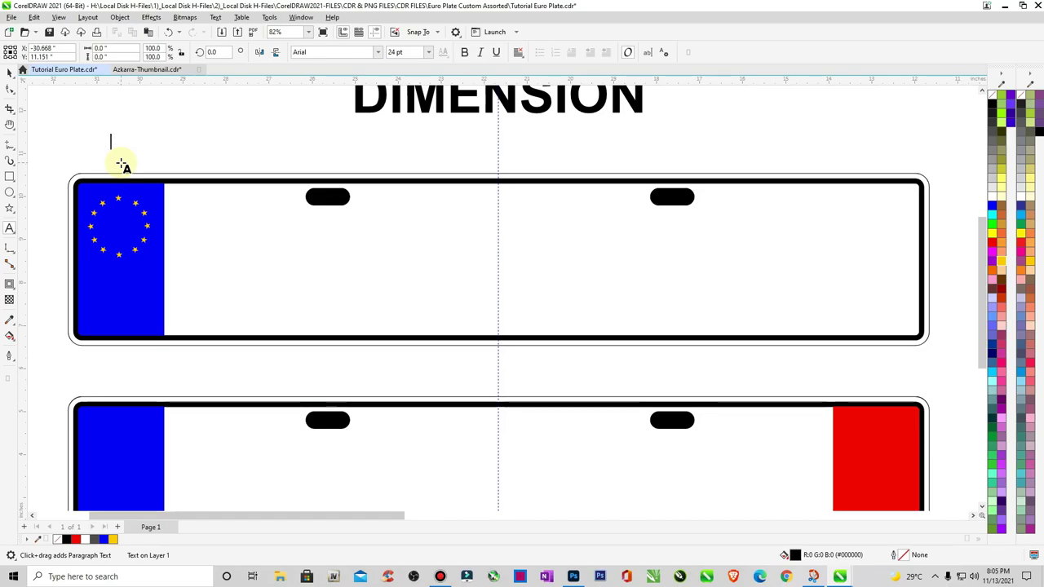
pyautogui.write('D')
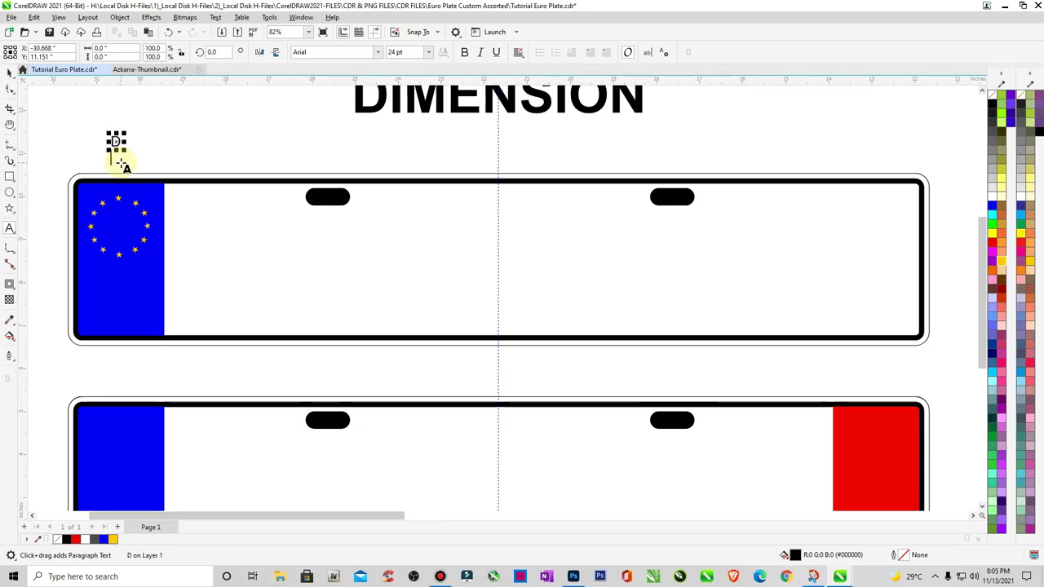
pyautogui.press('Return')
pyautogui.write('EU ')
pyautogui.write('Pla')
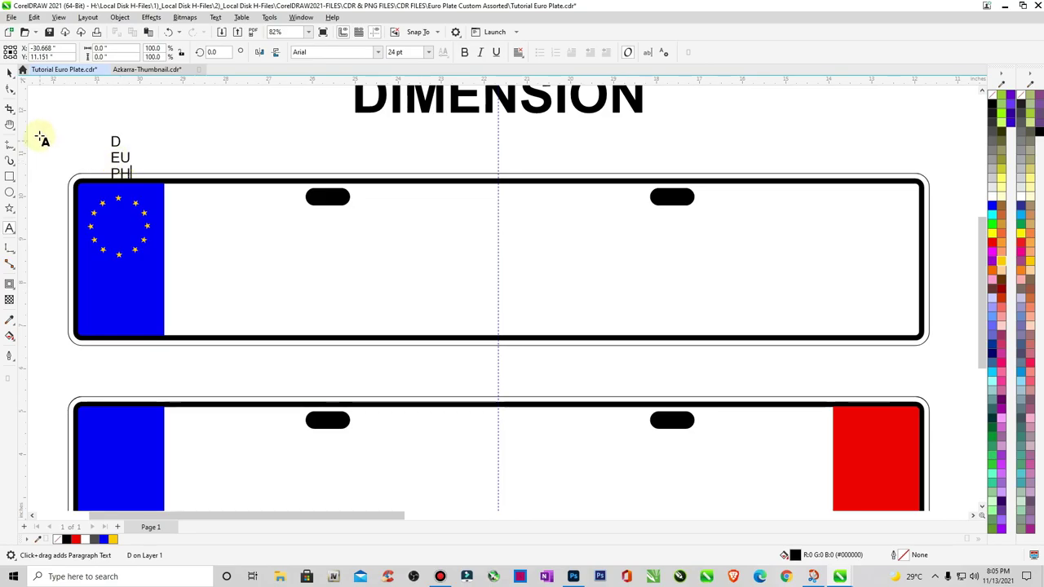
pyautogui.click(9, 72)
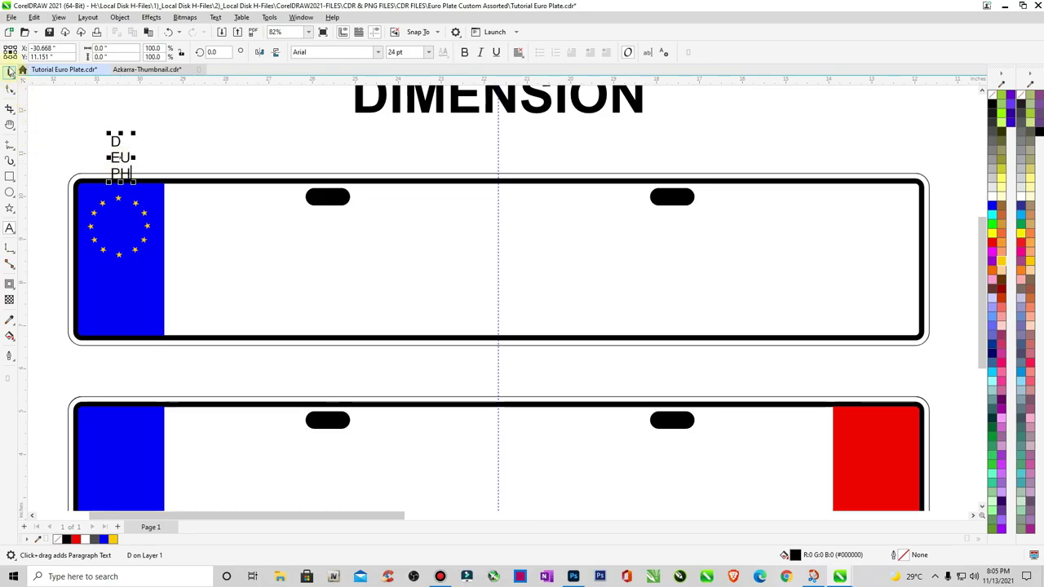
# Set the D EU PH text's font to REGISTRATION PLATE UK and move it to the empty area above the starred plate
pyautogui.click(377, 53)
pyautogui.click(332, 113)
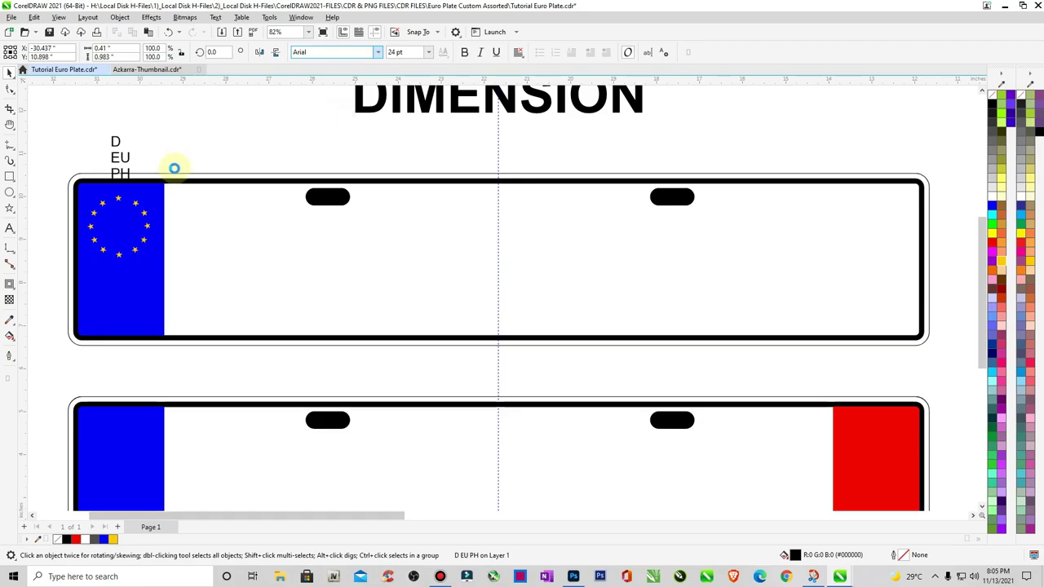
pyautogui.click(377, 52)
pyautogui.click(361, 127)
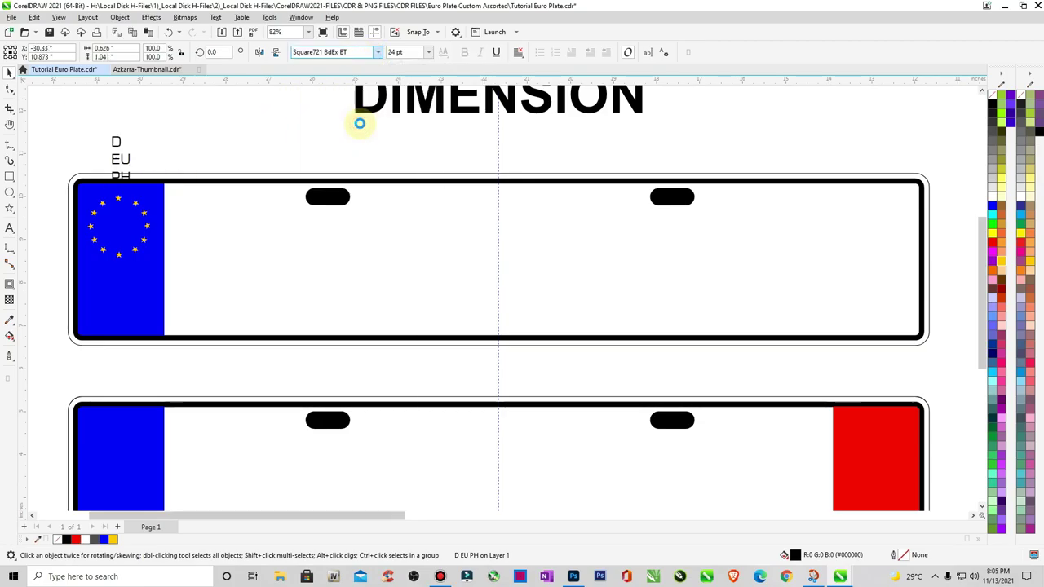
pyautogui.moveTo(135, 170); pyautogui.dragTo(227, 140)
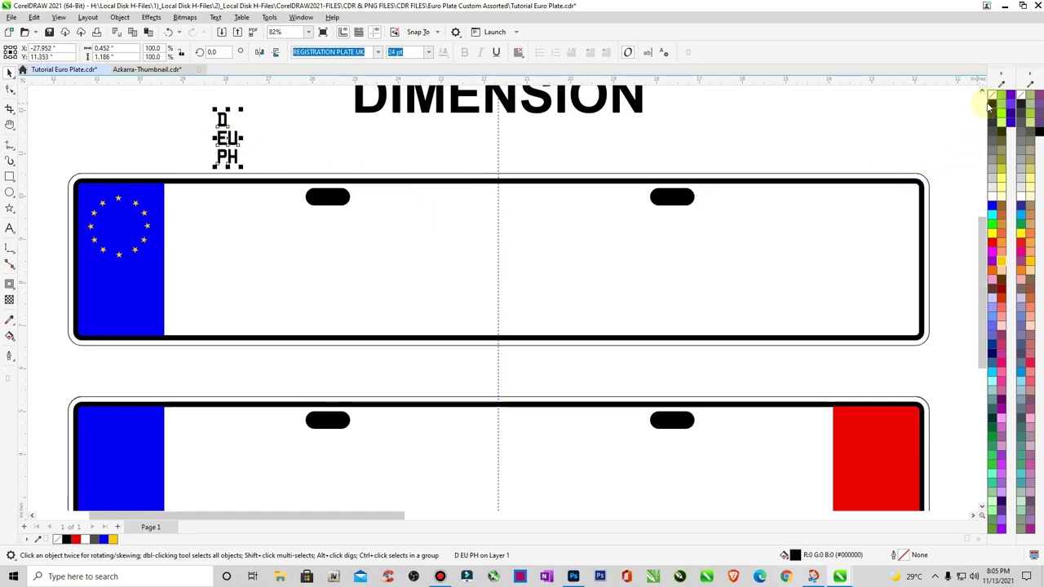
# Copy the plate with blue and red sidebars straight down, and repeat the copy to add another plate beneath
pyautogui.scroll(-3, 286, 247)
pyautogui.click(438, 329)
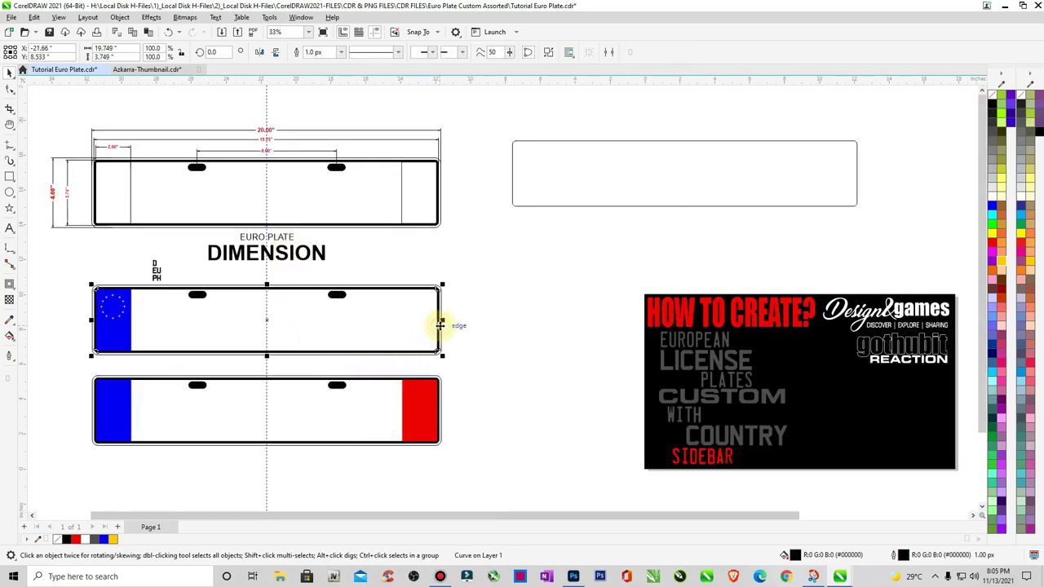
pyautogui.press('z')
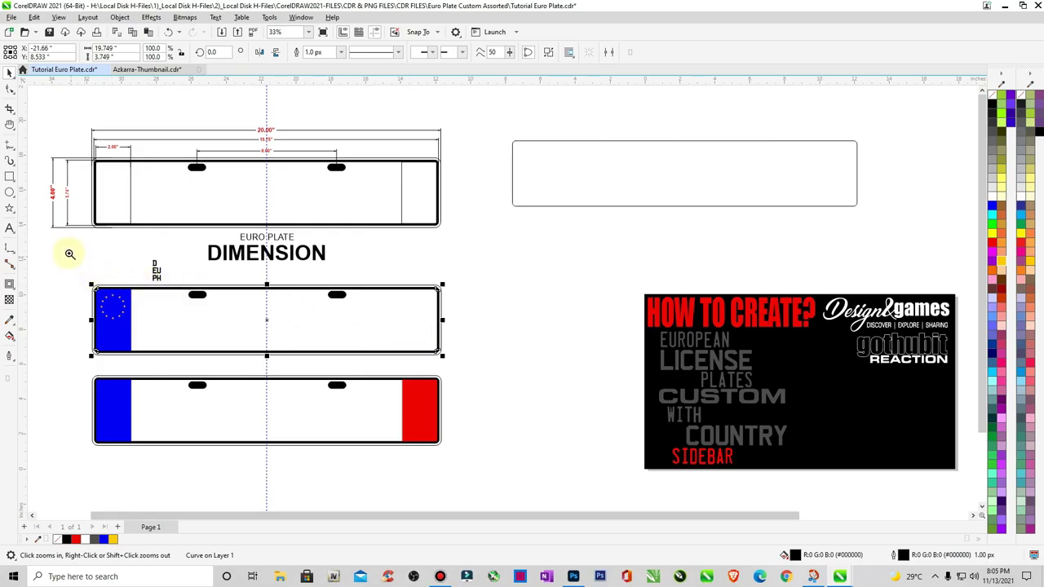
pyautogui.moveTo(70, 252)
pyautogui.mouseDown()
pyautogui.moveTo(505, 484)
pyautogui.moveTo(517, 508)
pyautogui.moveTo(466, 391)
pyautogui.moveTo(551, 522)
pyautogui.mouseUp()
pyautogui.moveTo(551, 331); pyautogui.dragTo(584, 203)
pyautogui.rightClick(555, 280)
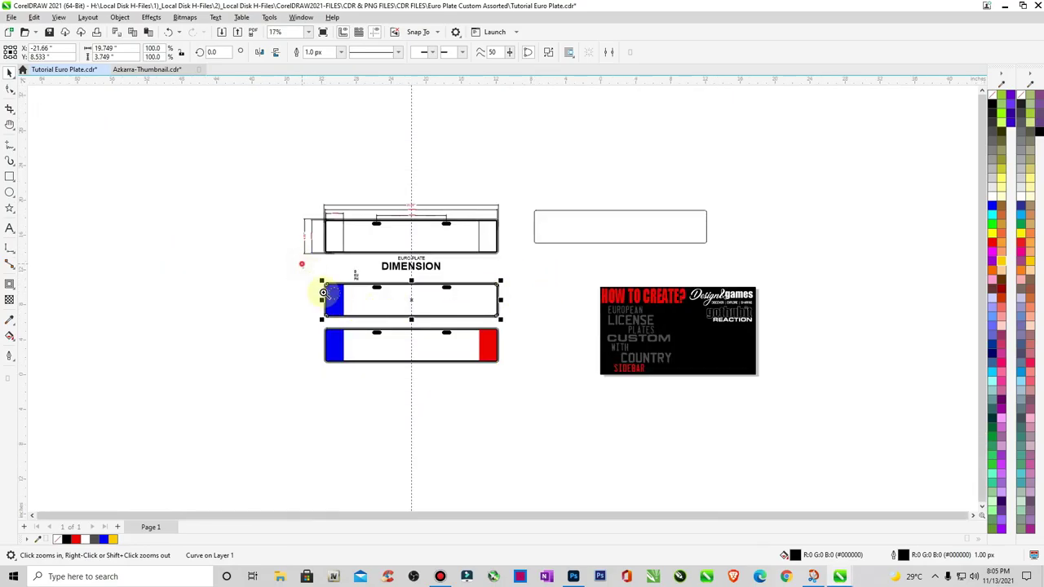
pyautogui.moveTo(302, 264); pyautogui.dragTo(559, 438)
pyautogui.moveTo(227, 237); pyautogui.dragTo(683, 366)
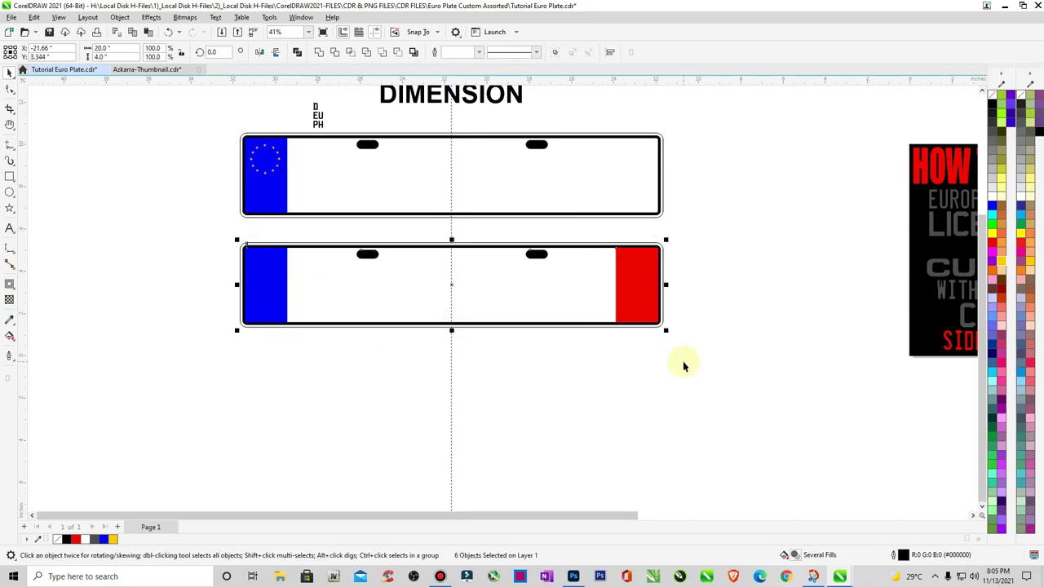
pyautogui.press('Down')
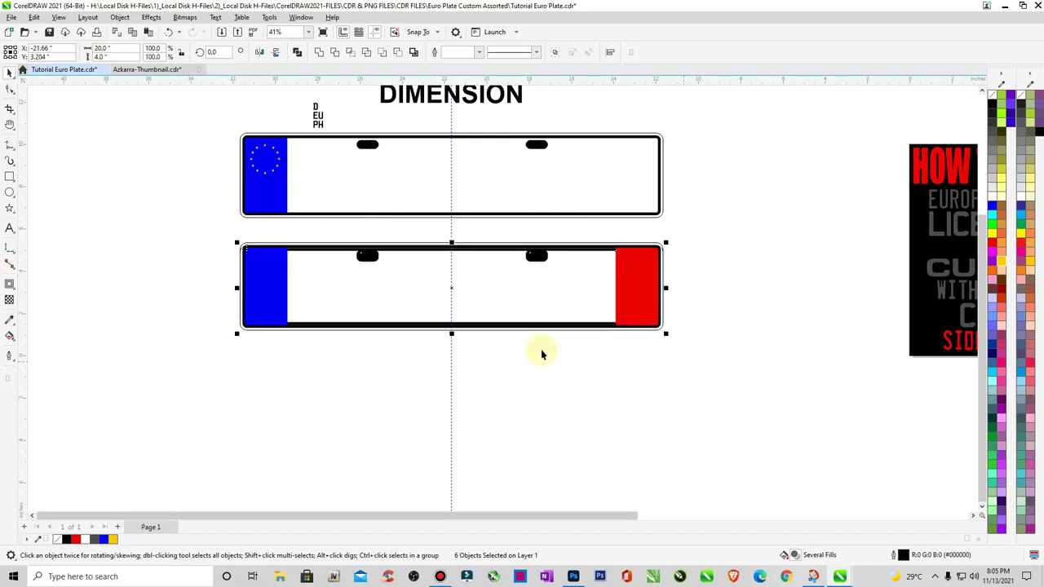
pyautogui.moveTo(452, 291); pyautogui.dragTo(452, 403)
pyautogui.hotkey('ctrl', 'r')
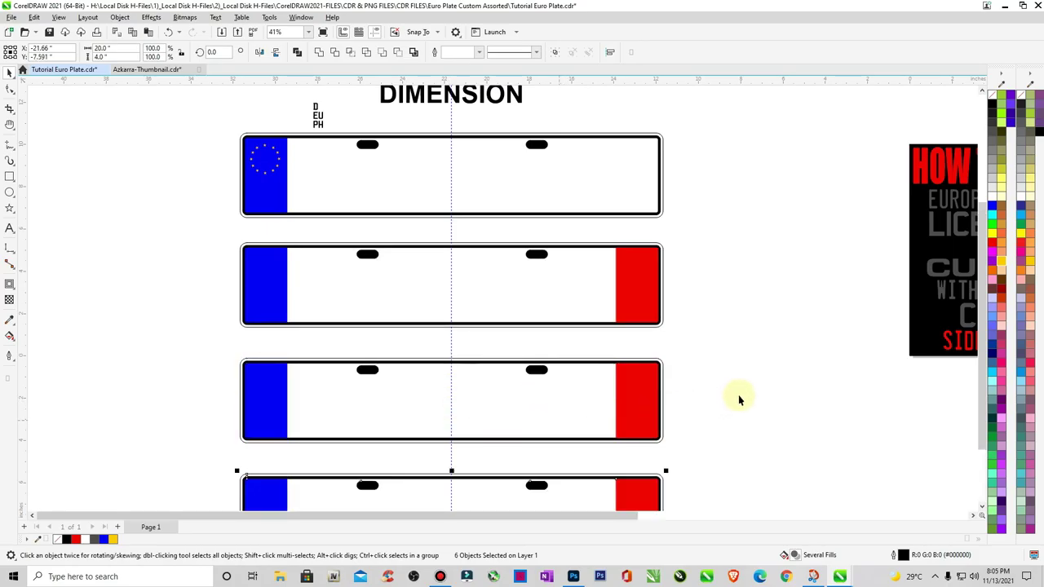
pyautogui.click(781, 418)
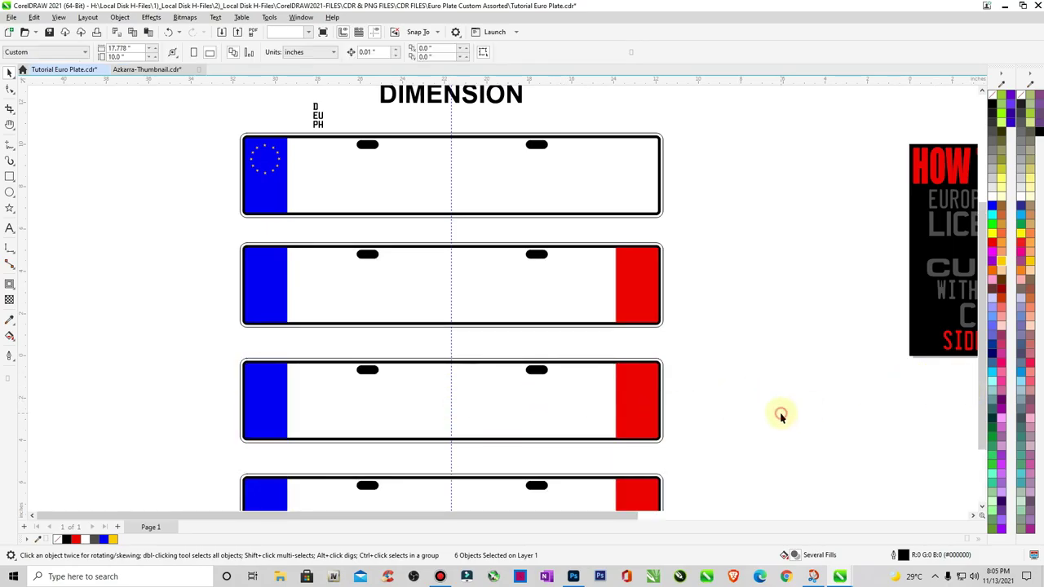
# Move all four plates below the DIMENSION heading straight down to free space for another plate
pyautogui.scroll(-2, 781, 418)
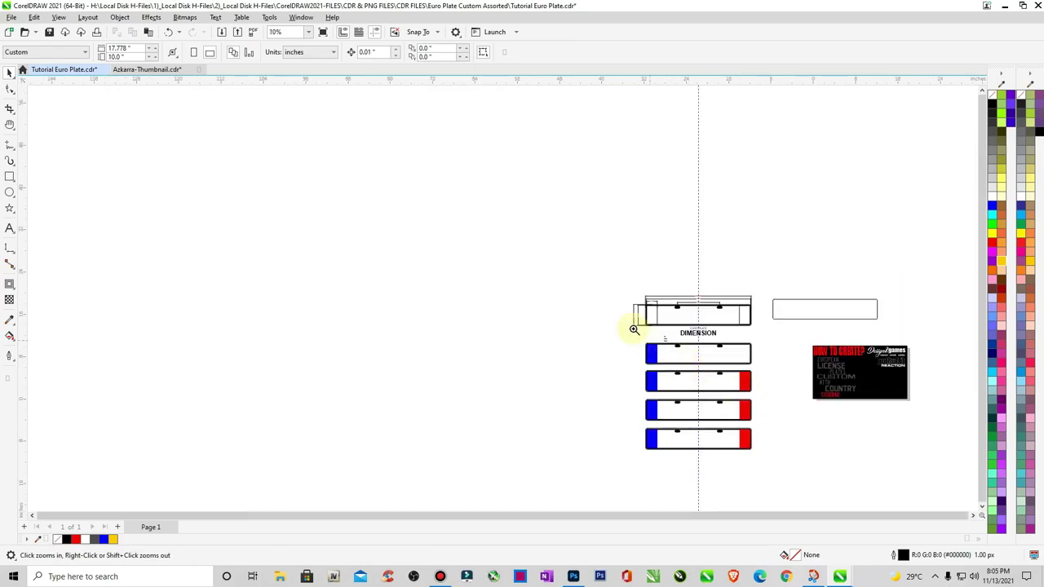
pyautogui.moveTo(632, 325); pyautogui.dragTo(819, 471)
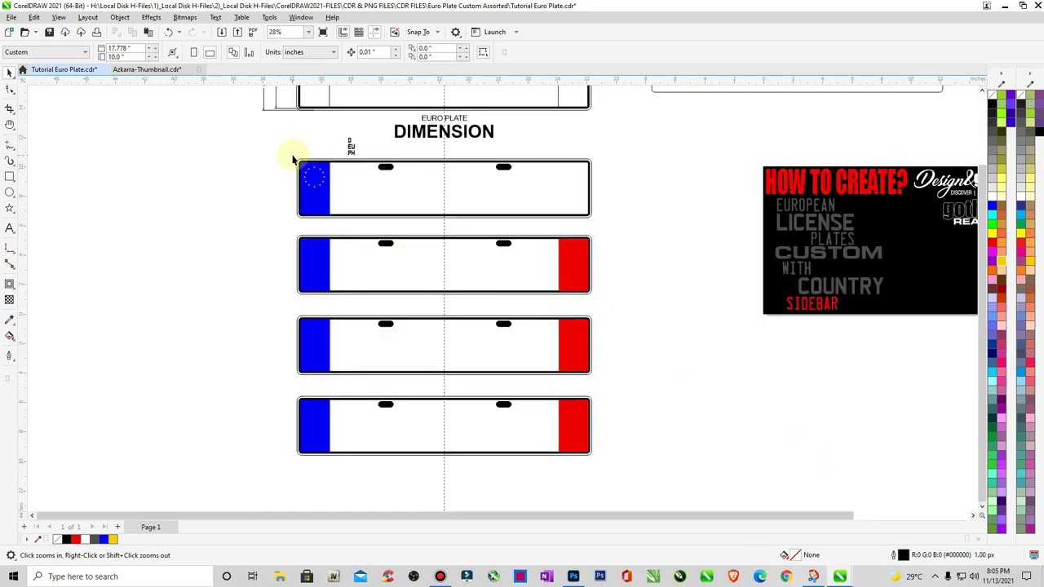
pyautogui.moveTo(289, 151); pyautogui.dragTo(652, 461)
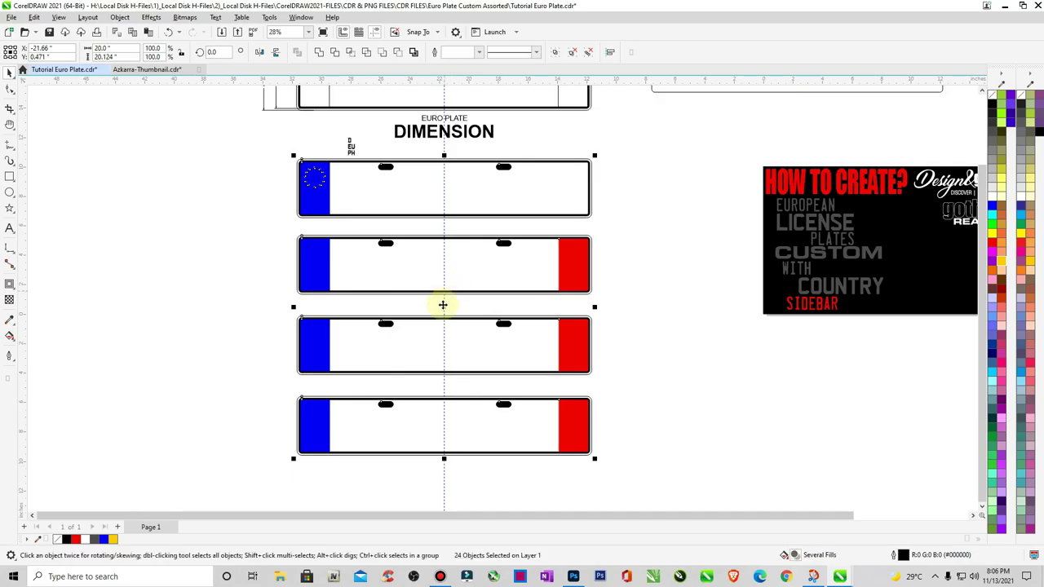
pyautogui.moveTo(442, 307); pyautogui.dragTo(443, 375)
pyautogui.click(673, 368)
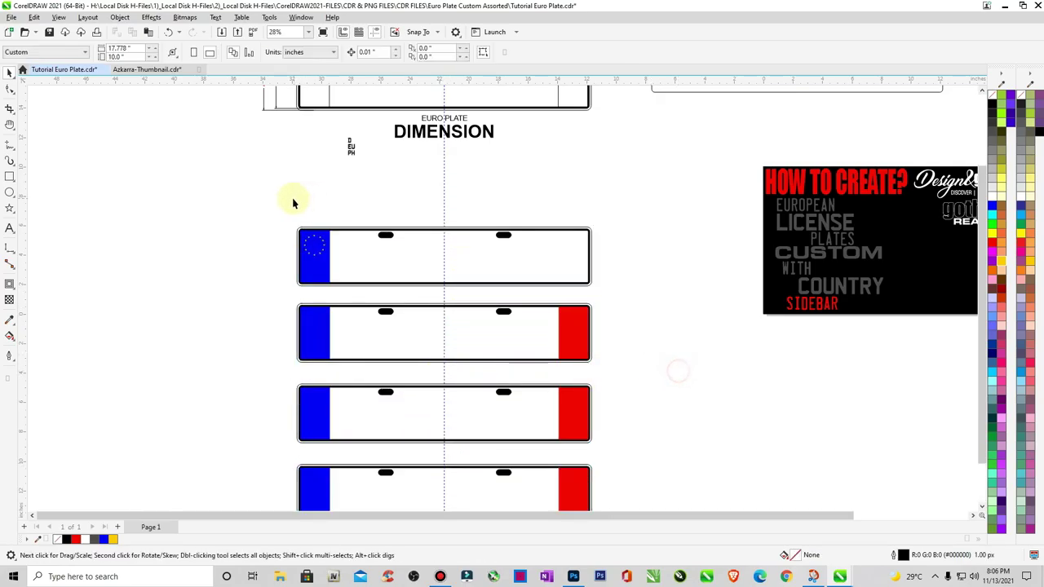
# Copy the starred plate into the space above it, and fill the copy's outer rounded rectangle with yellow (#FFCC00)
pyautogui.moveTo(275, 208); pyautogui.dragTo(659, 297)
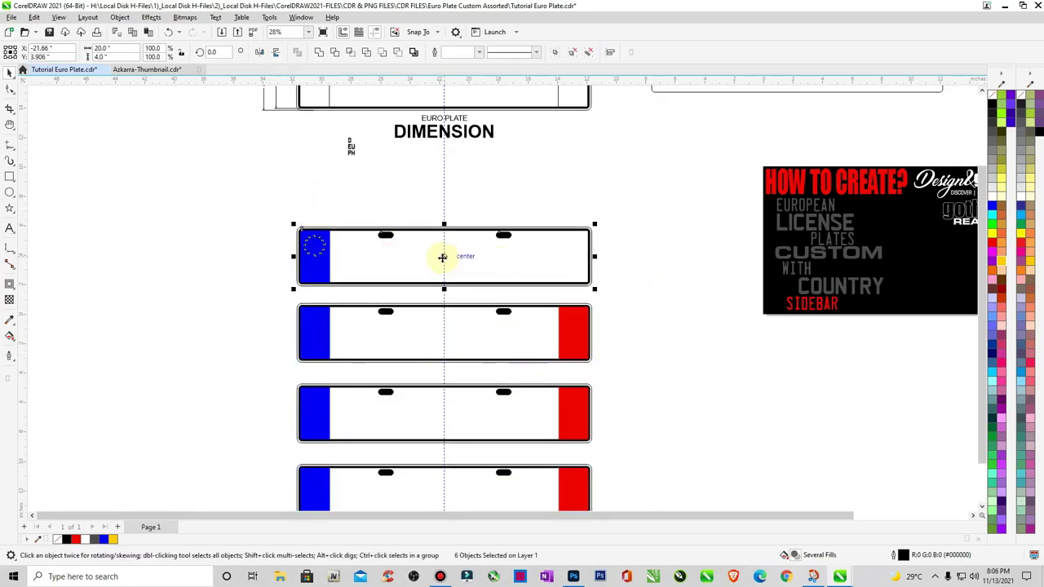
pyautogui.moveTo(442, 256); pyautogui.dragTo(446, 185)
pyautogui.click(695, 253)
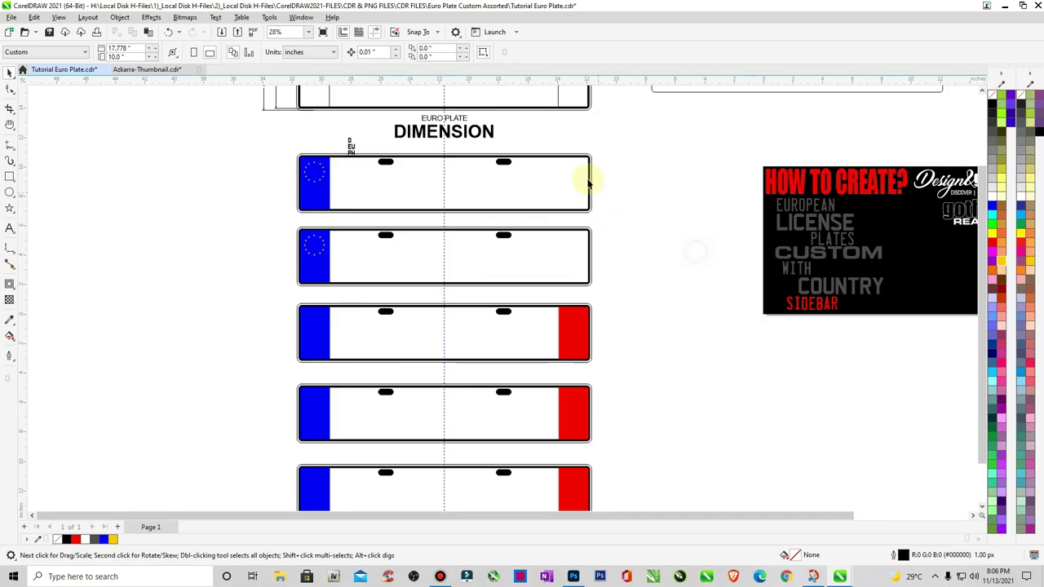
pyautogui.click(584, 178)
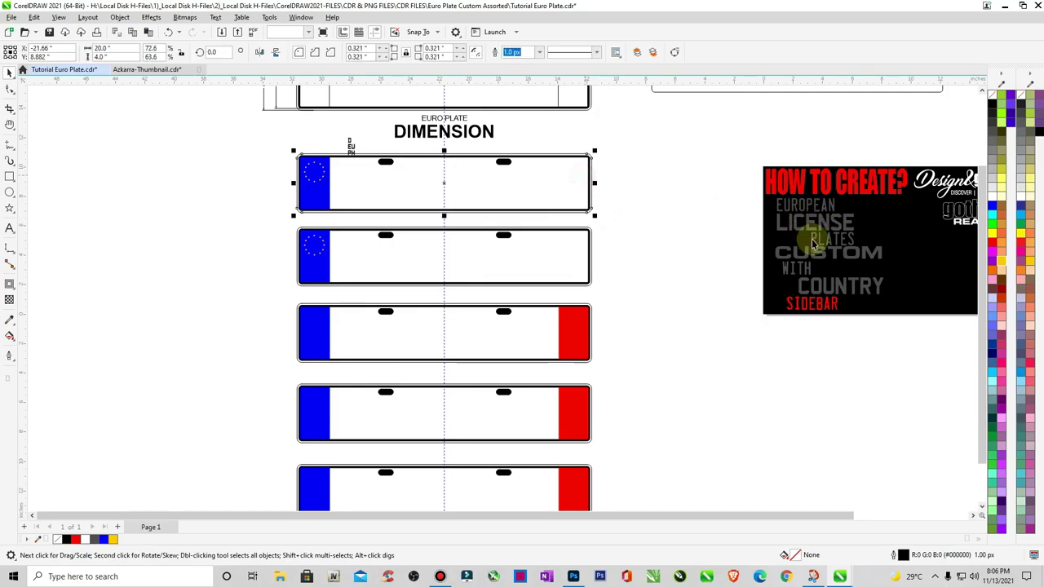
pyautogui.click(1001, 261)
pyautogui.click(657, 287)
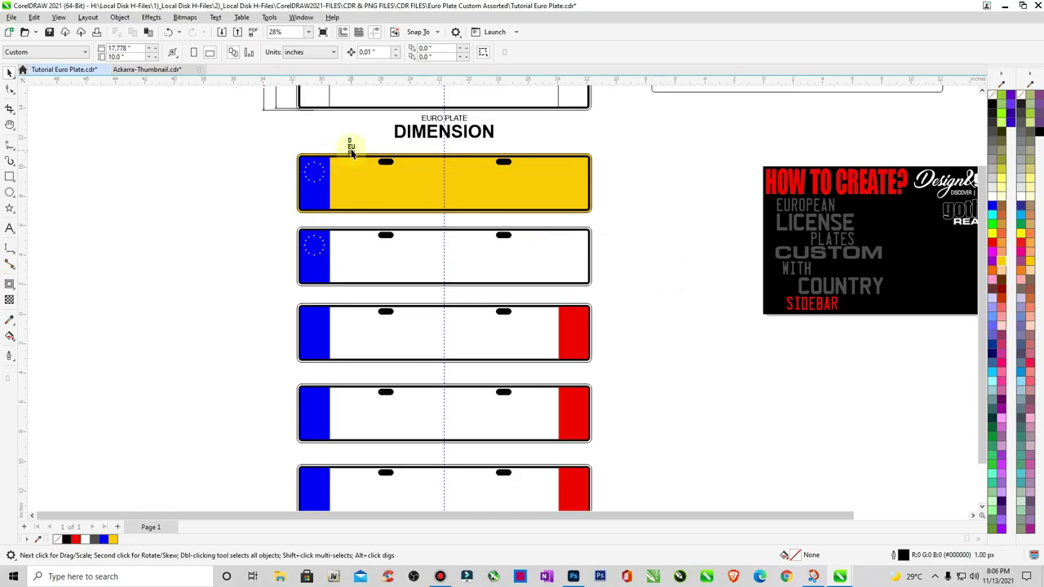
# Move the D EU PH text into the yellow plate's blue sidebar below the stars and fill it white
pyautogui.moveTo(350, 150); pyautogui.dragTo(311, 196)
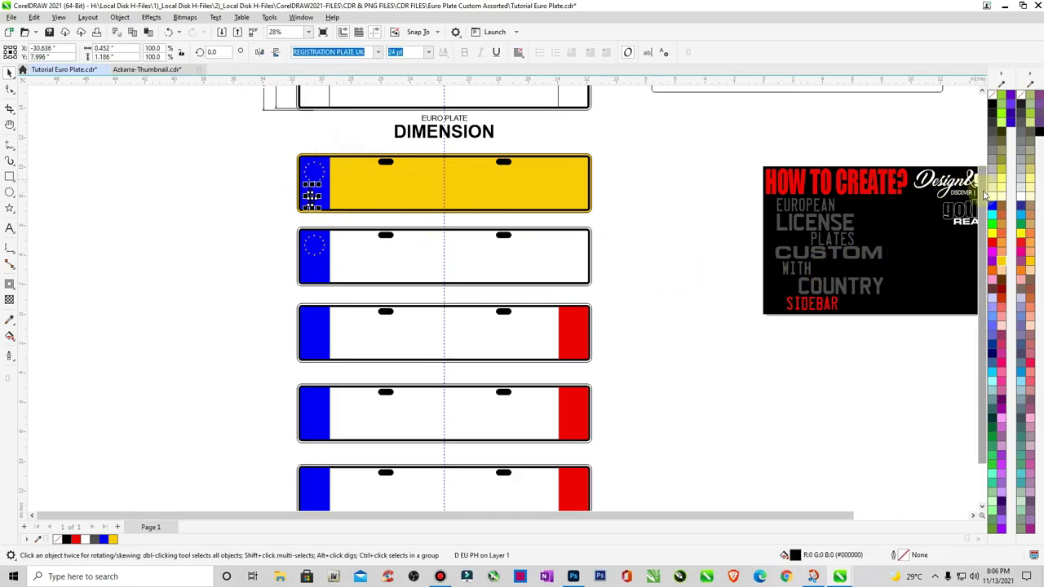
pyautogui.press('z')
pyautogui.moveTo(257, 163); pyautogui.dragTo(432, 301)
# Break the D EU PH text apart into separate lines and enlarge all three to about 62.6 pt
pyautogui.click(119, 17)
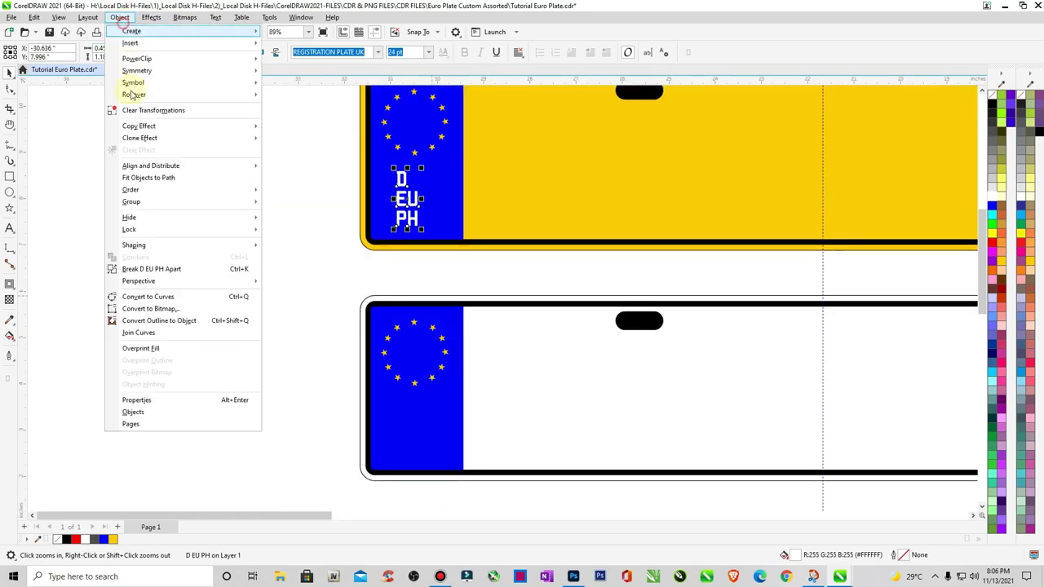
pyautogui.click(152, 269)
pyautogui.press('space')
pyautogui.moveTo(304, 165); pyautogui.dragTo(444, 280)
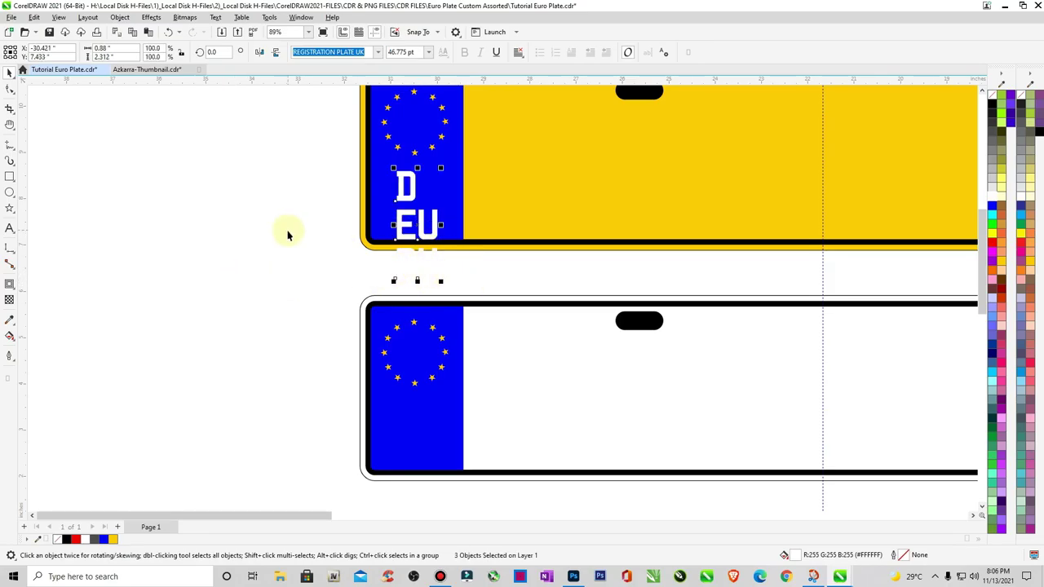
pyautogui.moveTo(419, 227); pyautogui.dragTo(436, 246)
pyautogui.moveTo(401, 175); pyautogui.dragTo(436, 254)
pyautogui.click(252, 284)
pyautogui.press('F4')
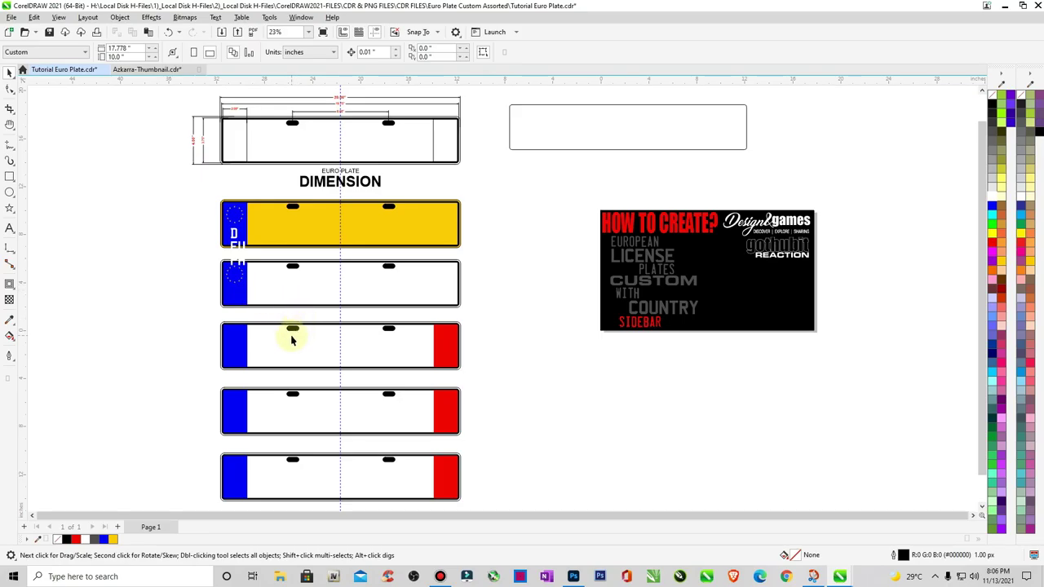
# Move PH to the blue sidebar of the second red-sidebar plate, and EU below the stars on the white starred plate
pyautogui.press('z')
pyautogui.moveTo(159, 205); pyautogui.dragTo(541, 449)
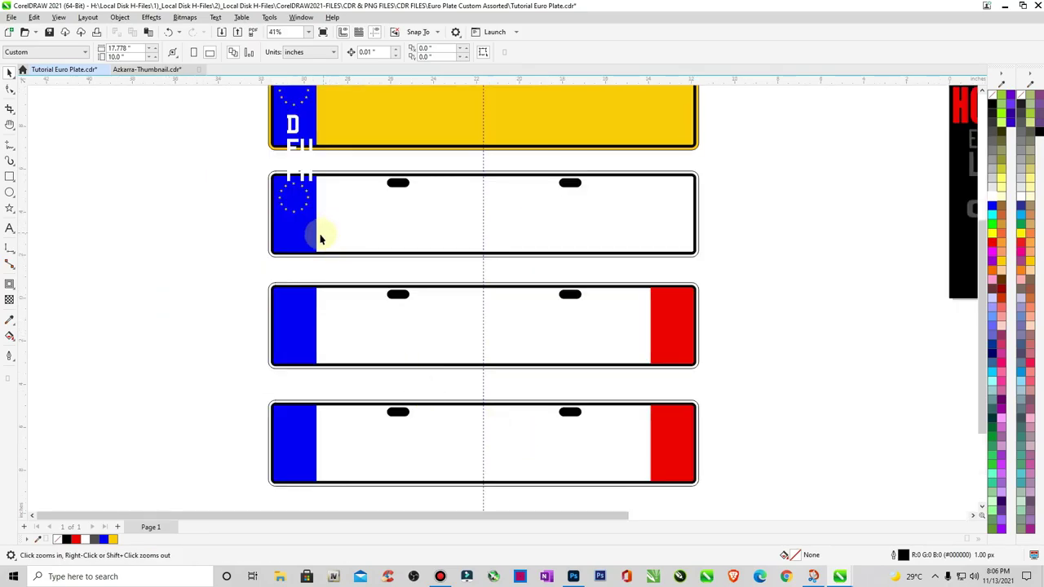
pyautogui.press('space')
pyautogui.moveTo(301, 181); pyautogui.dragTo(299, 469)
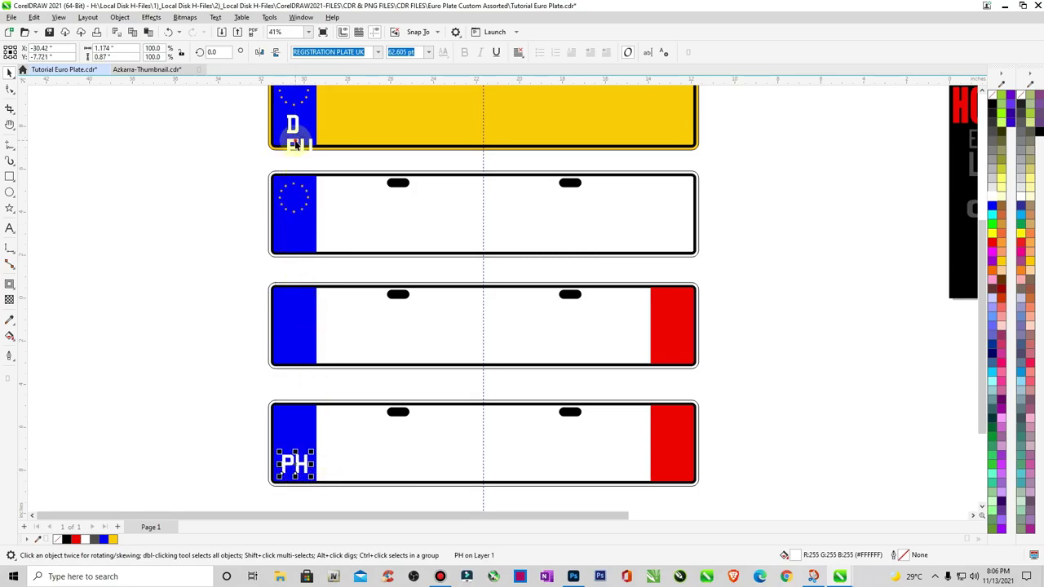
pyautogui.moveTo(298, 145); pyautogui.dragTo(291, 234)
pyautogui.click(214, 240)
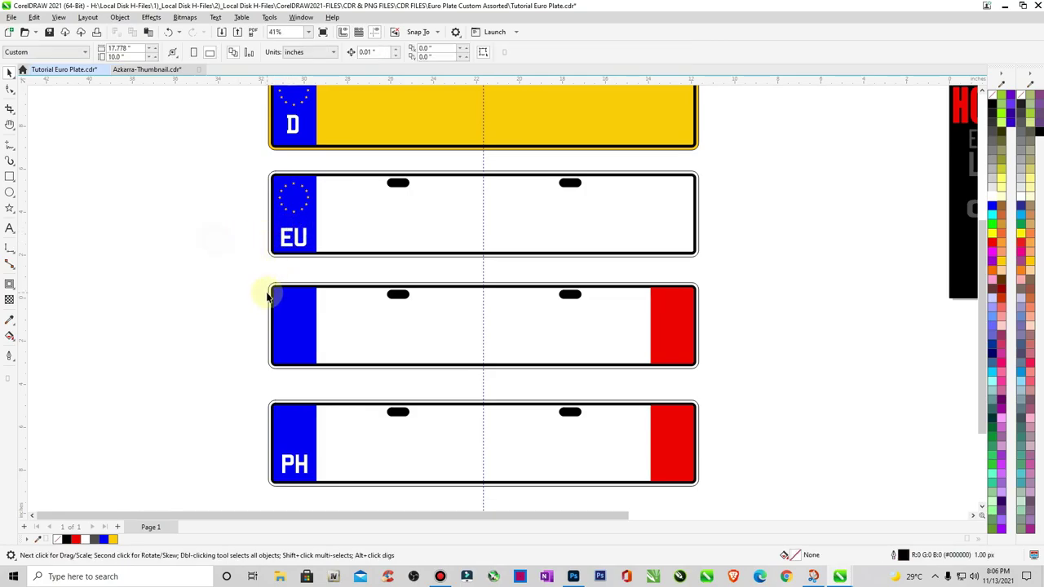
# Copy the EU plate's star ring down to the blue sidebar of the plate beneath, and repeat the copy for the PH plate
pyautogui.click(295, 216)
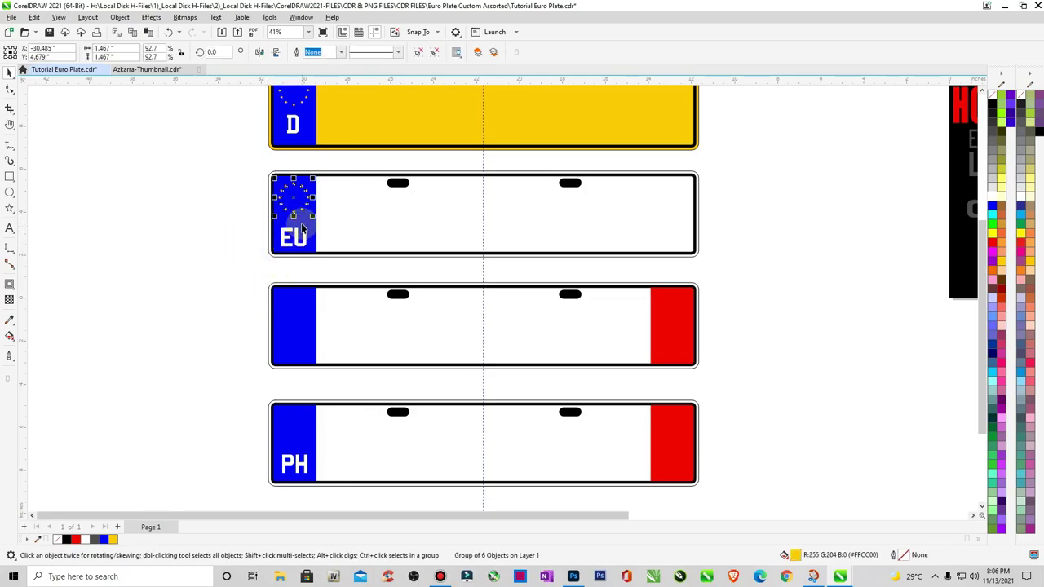
pyautogui.moveTo(295, 198); pyautogui.dragTo(282, 305)
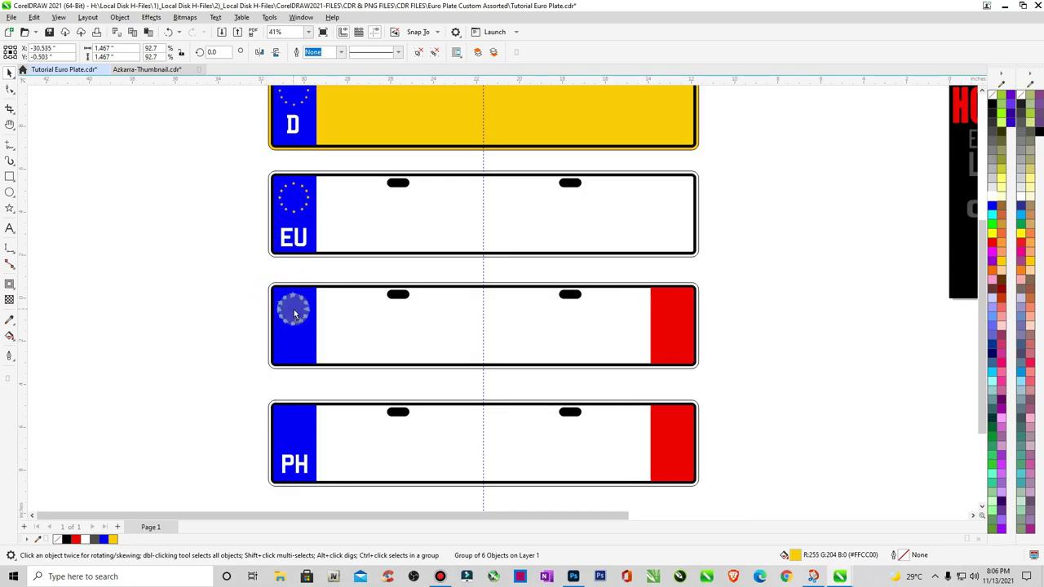
pyautogui.hotkey('ctrl', 'r')
pyautogui.click(207, 365)
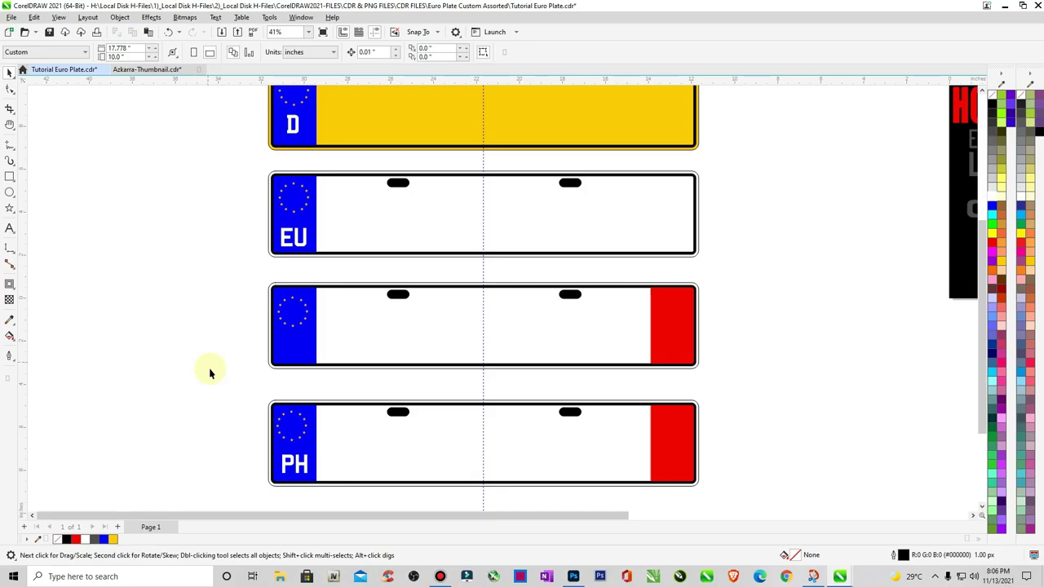
# Shift the PH plate's star ring slightly right and down to centre it in the blue sidebar
pyautogui.press('z')
pyautogui.moveTo(230, 374); pyautogui.dragTo(410, 524)
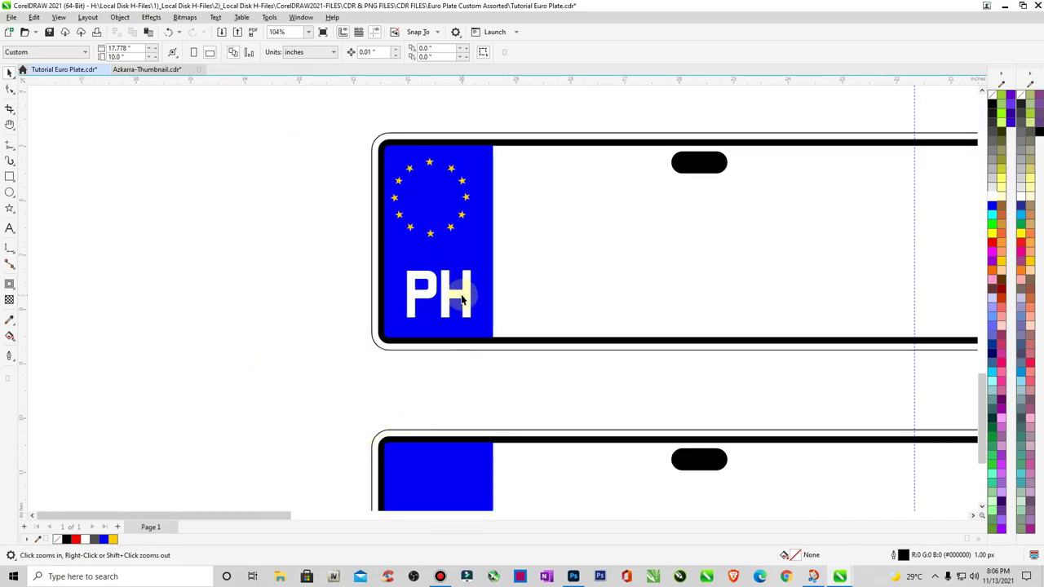
pyautogui.press('F4')
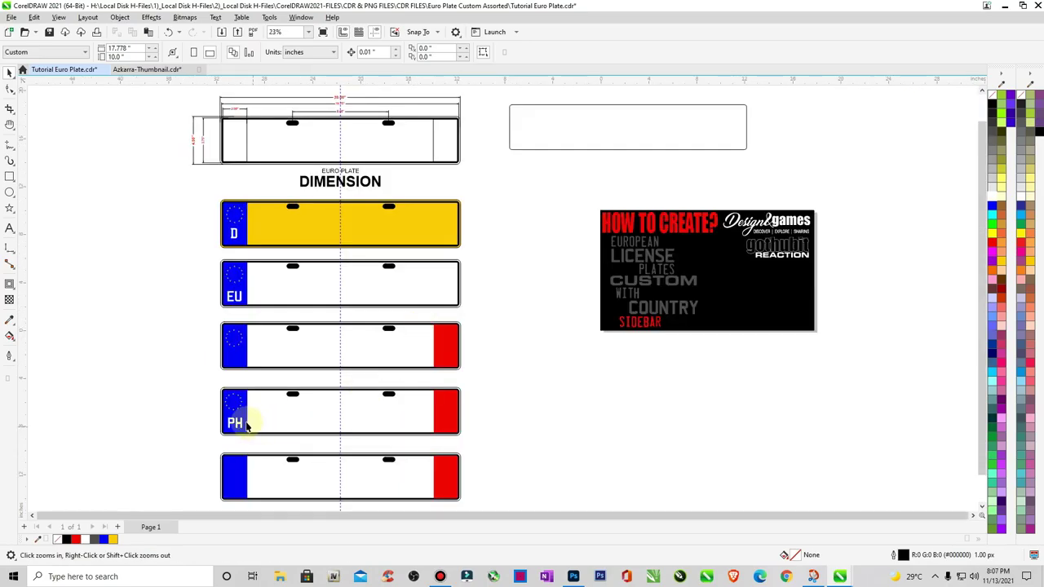
pyautogui.moveTo(192, 373); pyautogui.dragTo(345, 500)
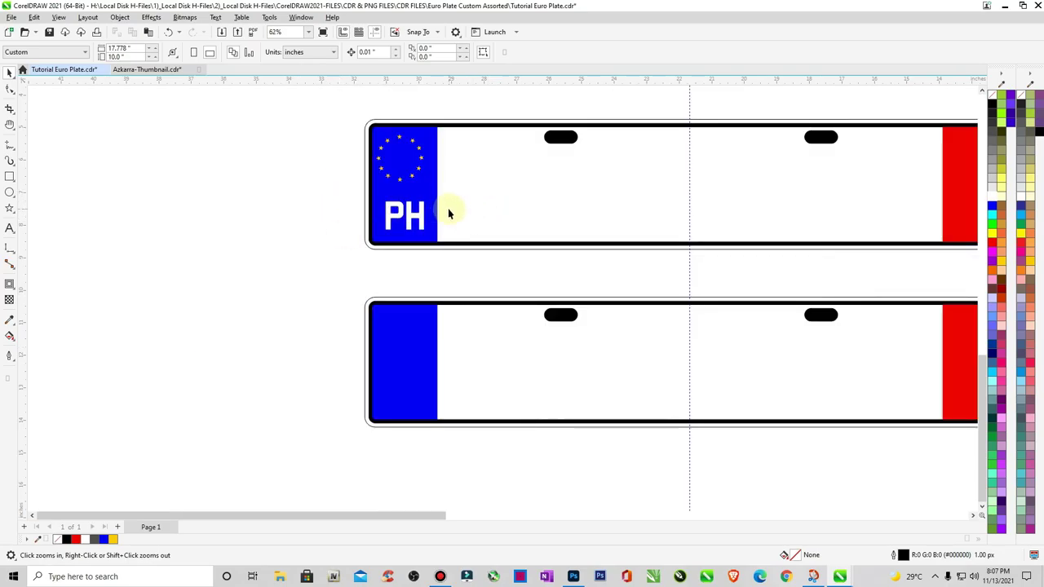
pyautogui.moveTo(349, 108); pyautogui.dragTo(503, 286)
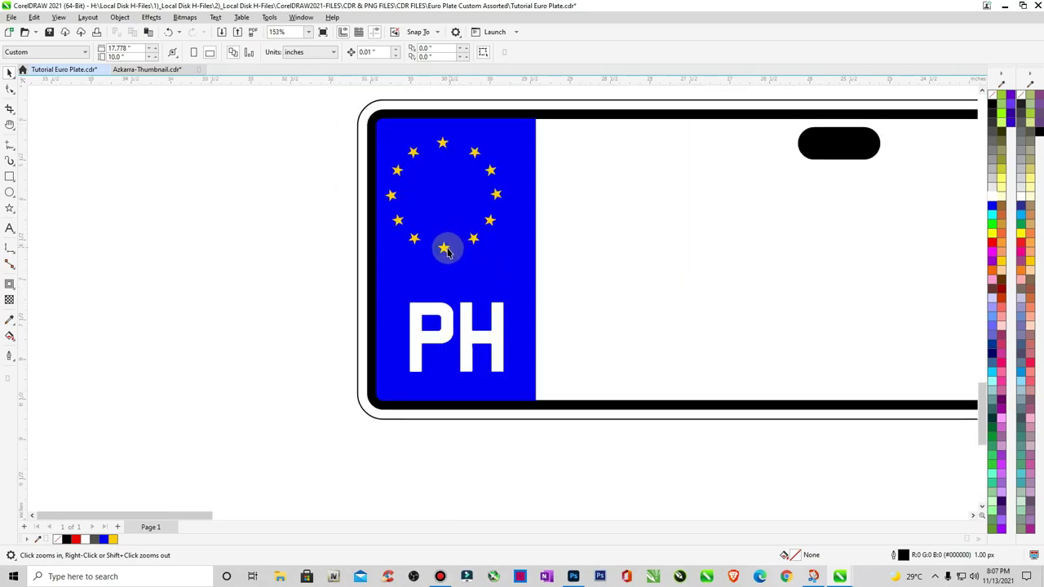
pyautogui.press('space')
pyautogui.moveTo(446, 252); pyautogui.dragTo(451, 255)
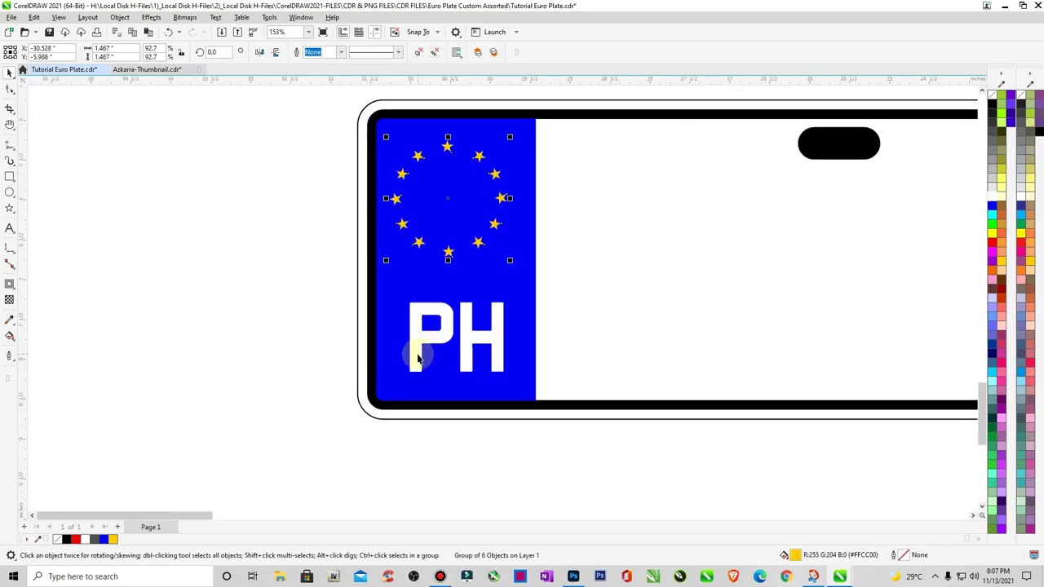
# Copy the PH plate's star ring into the blue sidebar of the lowest plate
pyautogui.scroll(-5, 418, 359)
pyautogui.press('space')
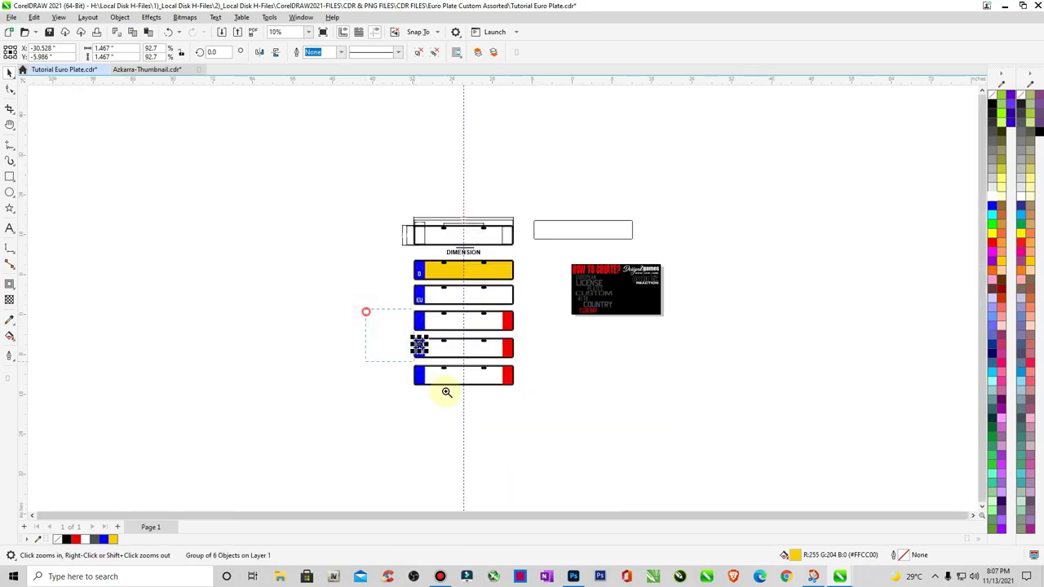
pyautogui.scroll(3, 384, 368)
pyautogui.press('space')
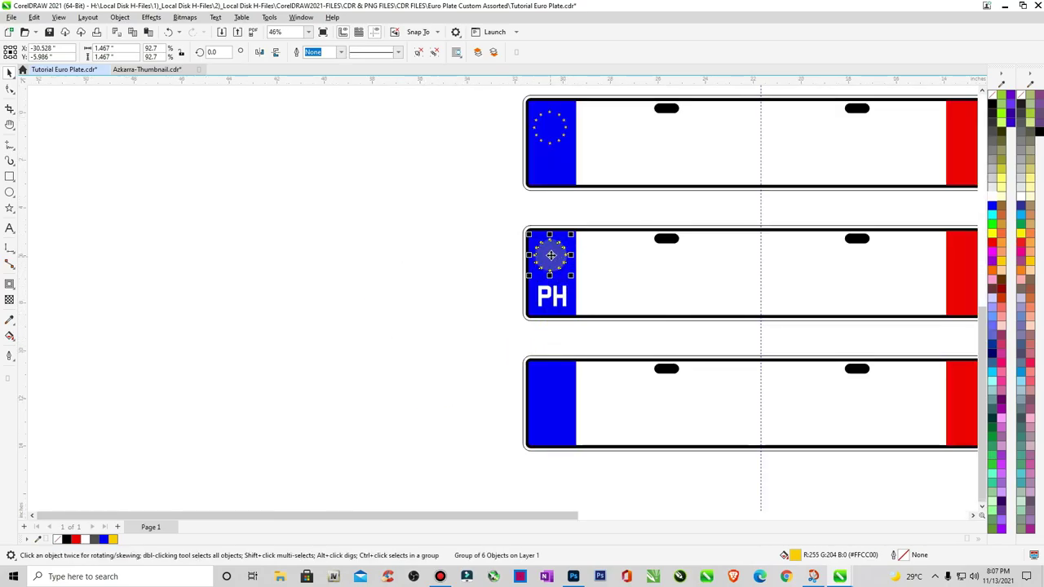
pyautogui.moveTo(551, 255); pyautogui.dragTo(552, 380)
pyautogui.click(422, 386)
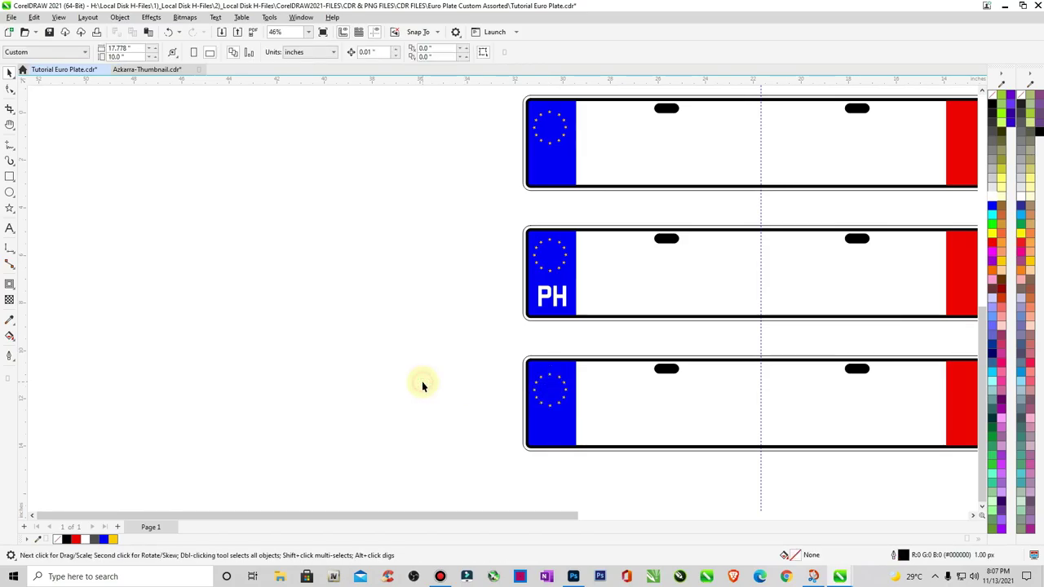
# Copy the EU text into the red sidebar of the plate below the EU plate and fill the copy black
pyautogui.press('F3')
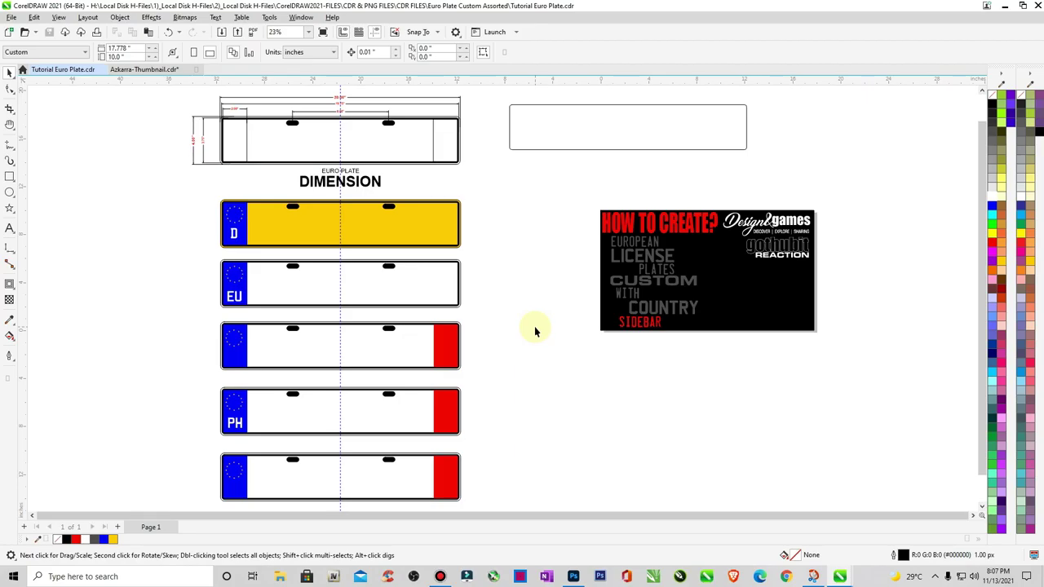
pyautogui.press('z')
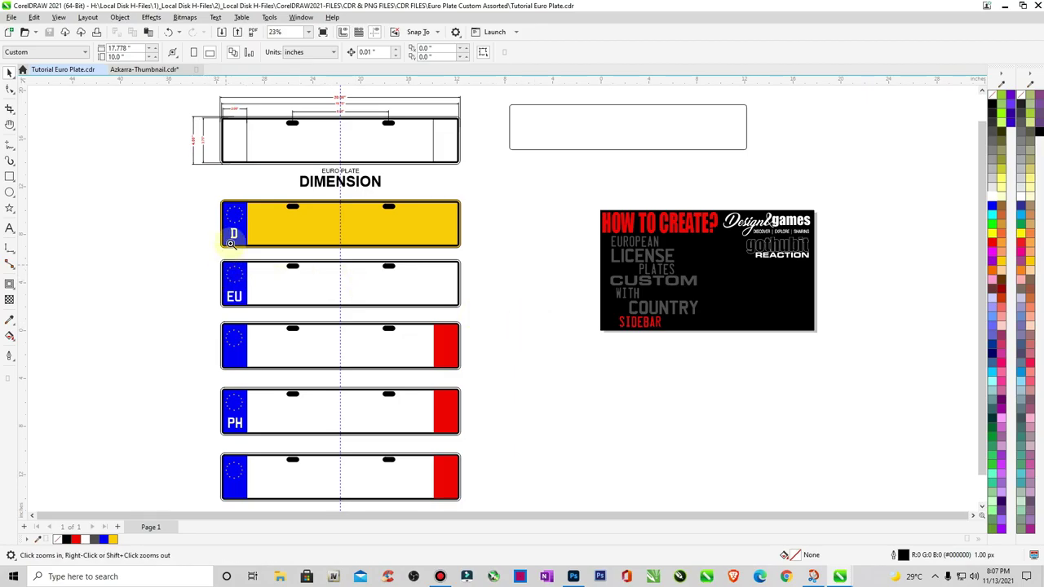
pyautogui.moveTo(200, 275); pyautogui.dragTo(522, 435)
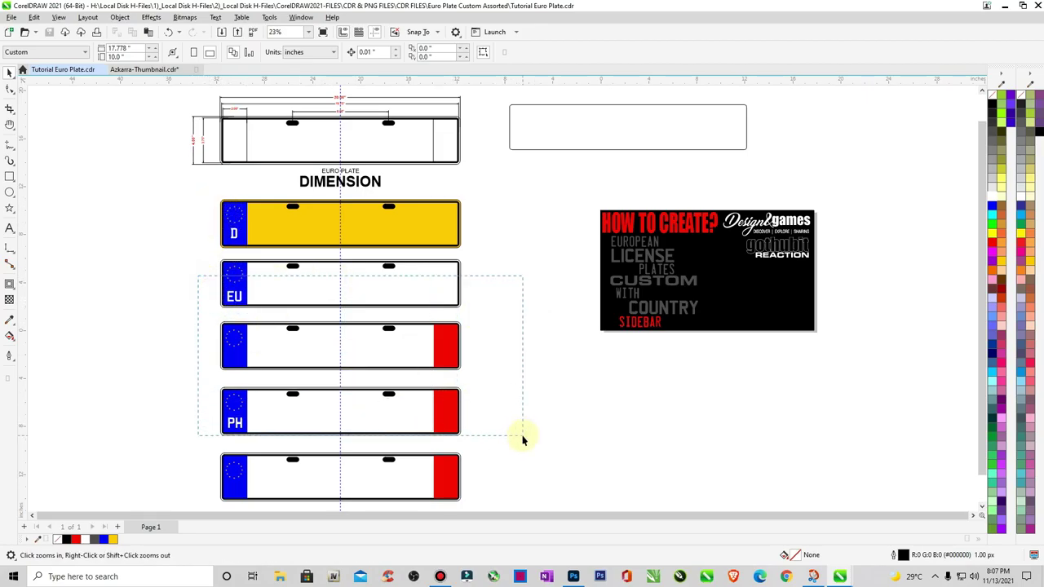
pyautogui.press('space')
pyautogui.click(167, 147)
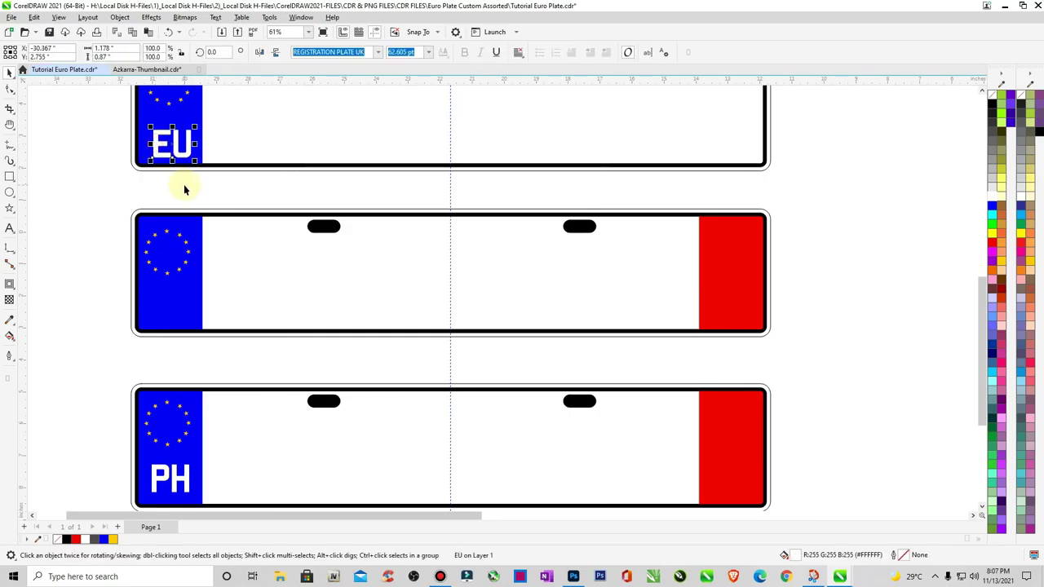
pyautogui.hotkey('ctrl', 'z')
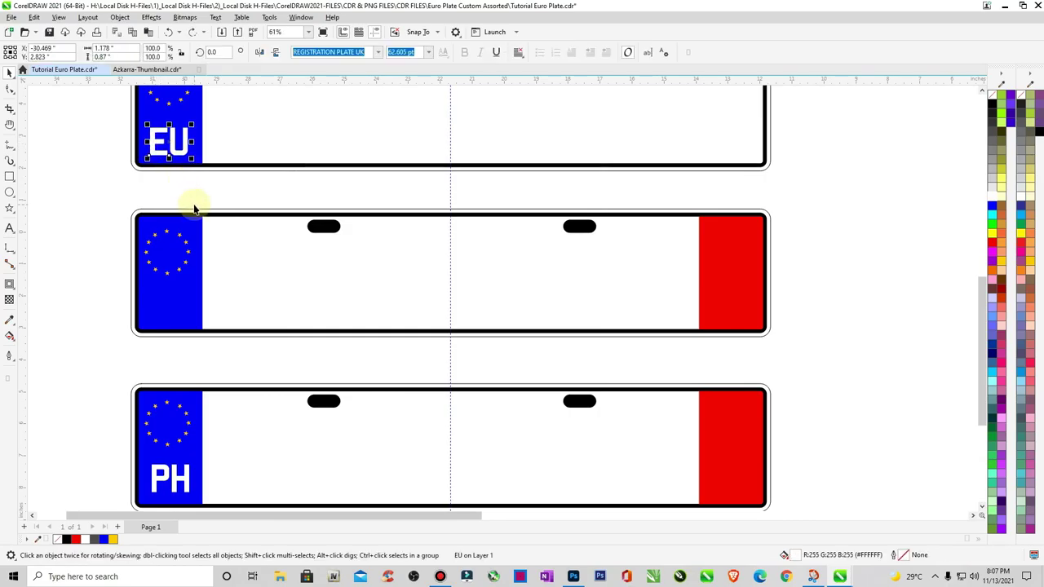
pyautogui.moveTo(171, 147); pyautogui.dragTo(725, 252)
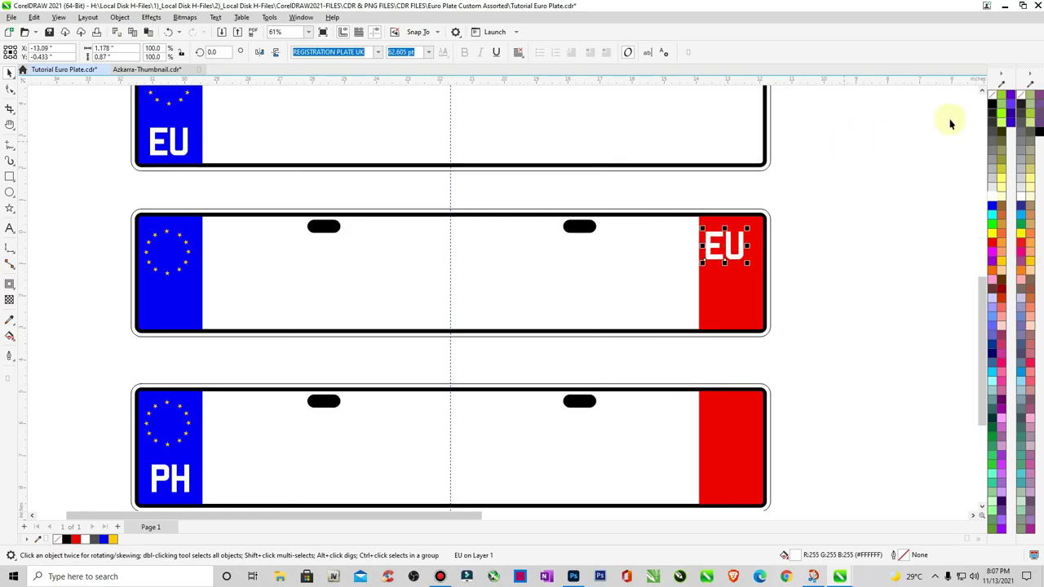
pyautogui.click(992, 104)
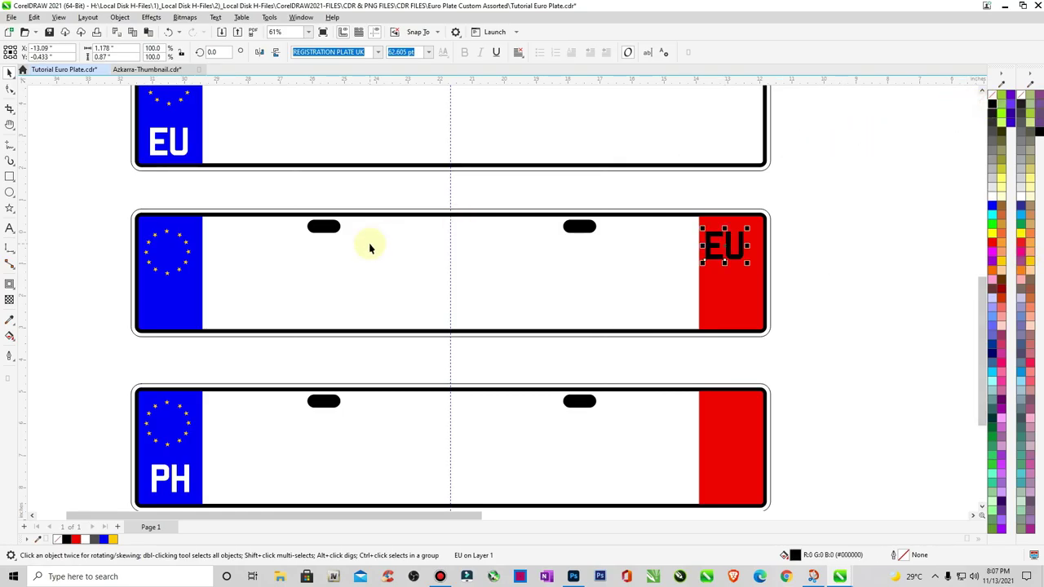
# Replace the black EU text with three lines reading 01, 97 and 09, and set the font to License Plate
pyautogui.click(10, 232)
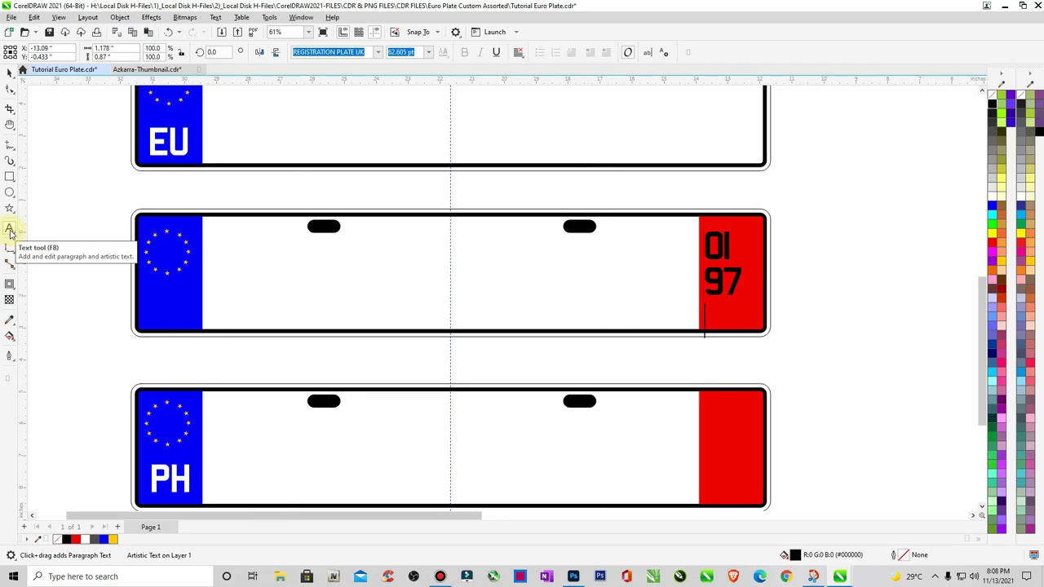
pyautogui.click(10, 72)
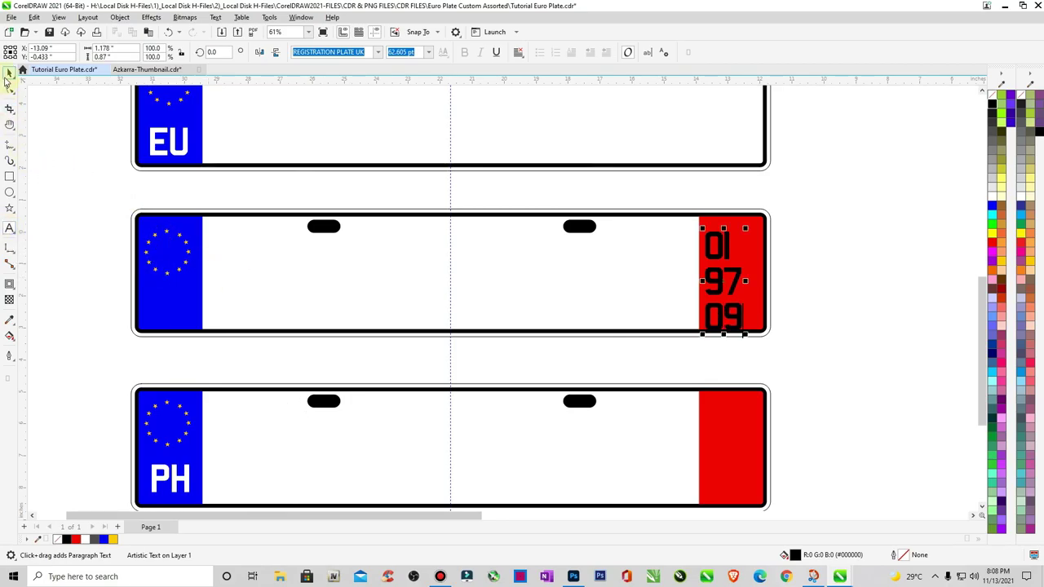
pyautogui.click(380, 52)
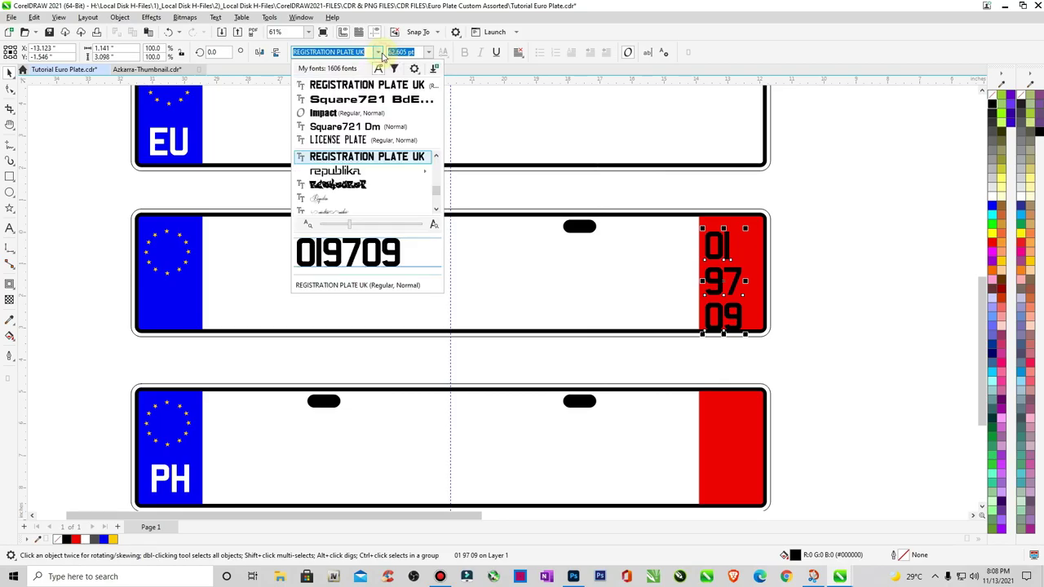
pyautogui.click(342, 139)
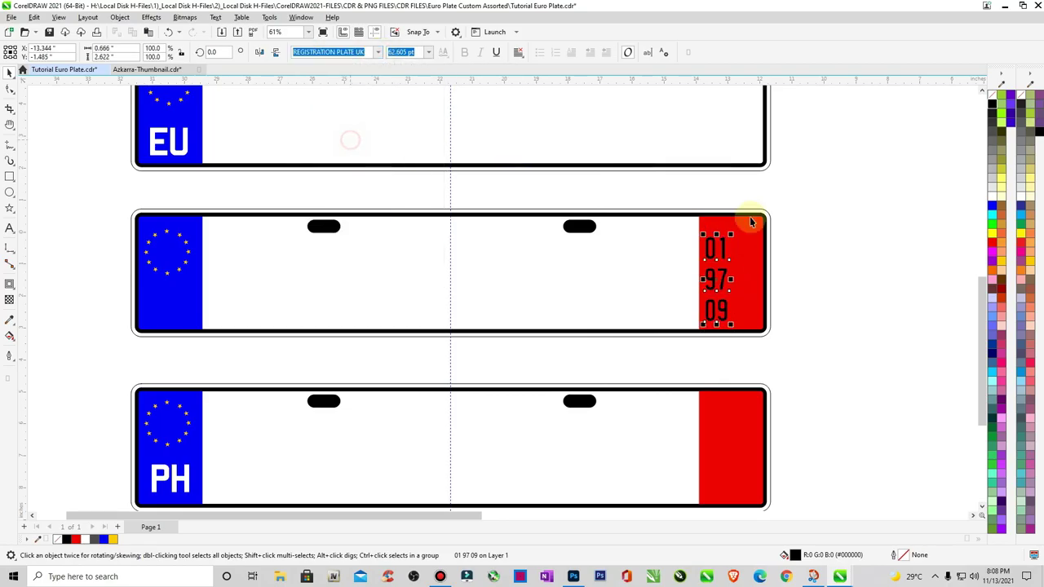
# Enlarge the 01 97 09 text to about 69.8 pt and centre it in the red sidebar
pyautogui.moveTo(732, 246); pyautogui.dragTo(738, 224)
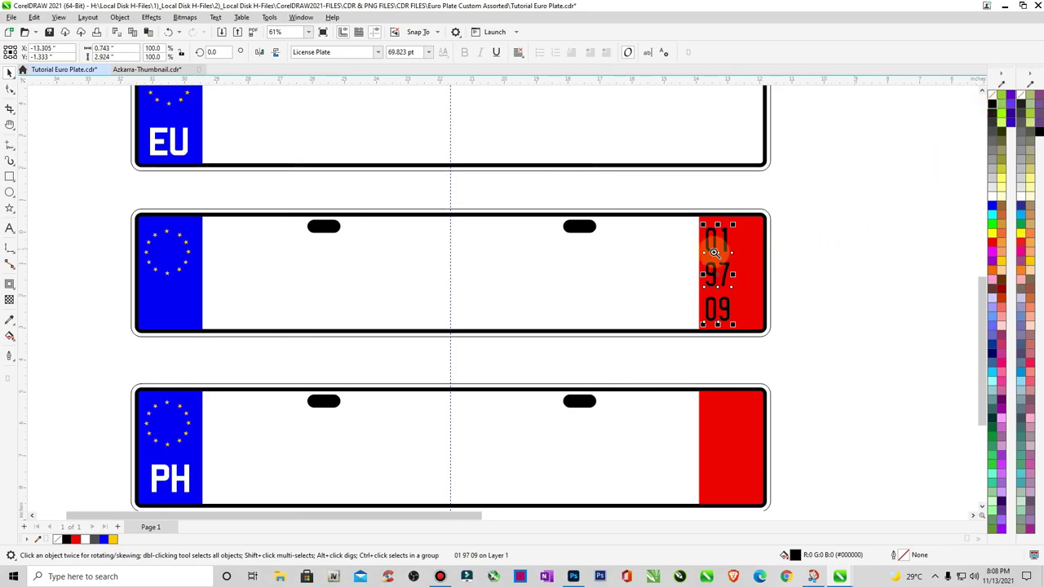
pyautogui.press('z')
pyautogui.moveTo(675, 205); pyautogui.dragTo(703, 334)
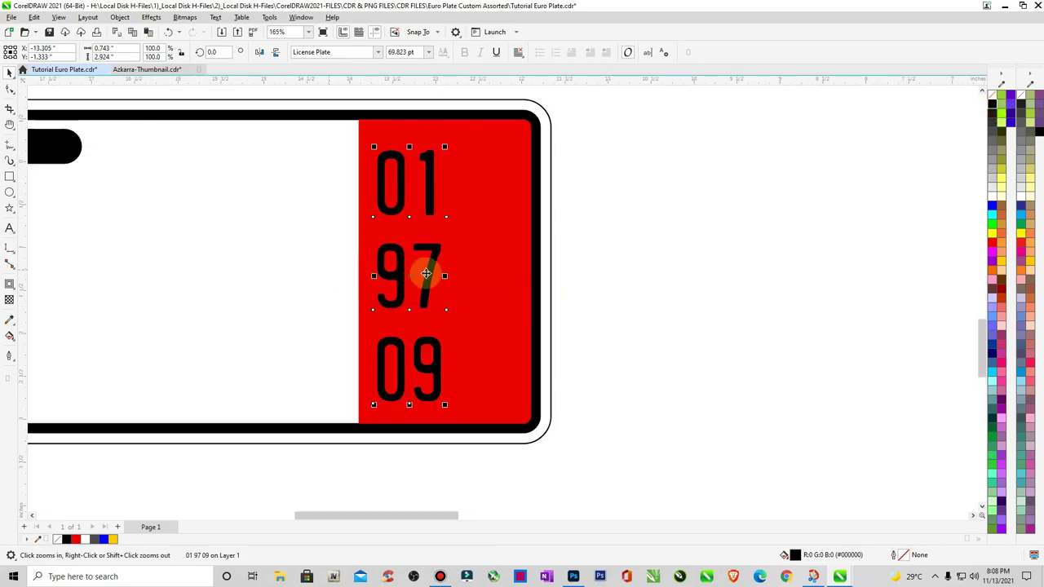
pyautogui.moveTo(454, 274); pyautogui.dragTo(445, 271)
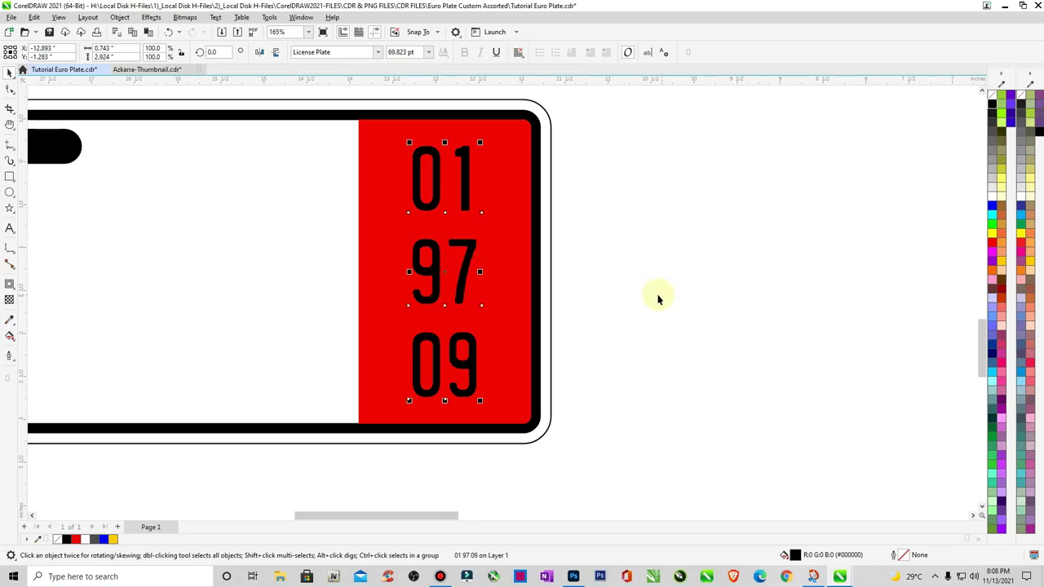
# Open the 01 97 09 text for editing and select the 0 in its first line
pyautogui.click(10, 229)
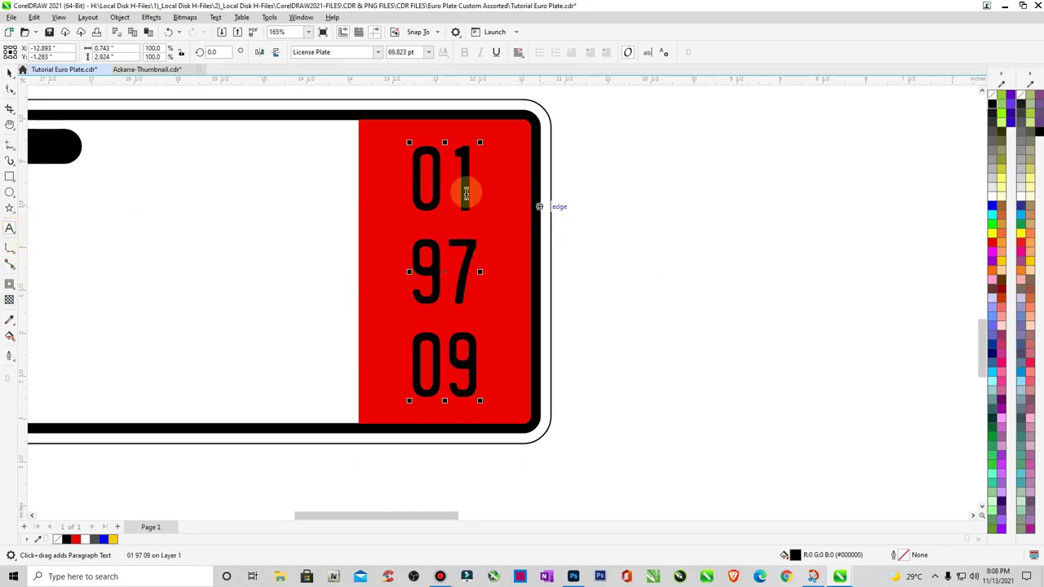
pyautogui.click(456, 188)
pyautogui.moveTo(419, 175); pyautogui.dragTo(432, 192)
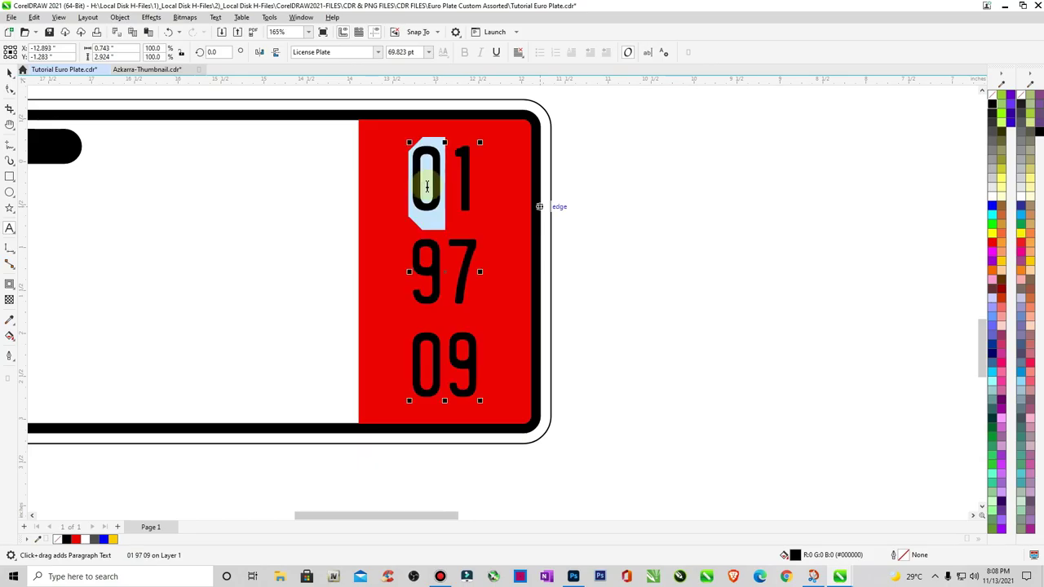
# Change the top number in the red sidebar's date text to 13 and the middle number to 21
pyautogui.write('1')
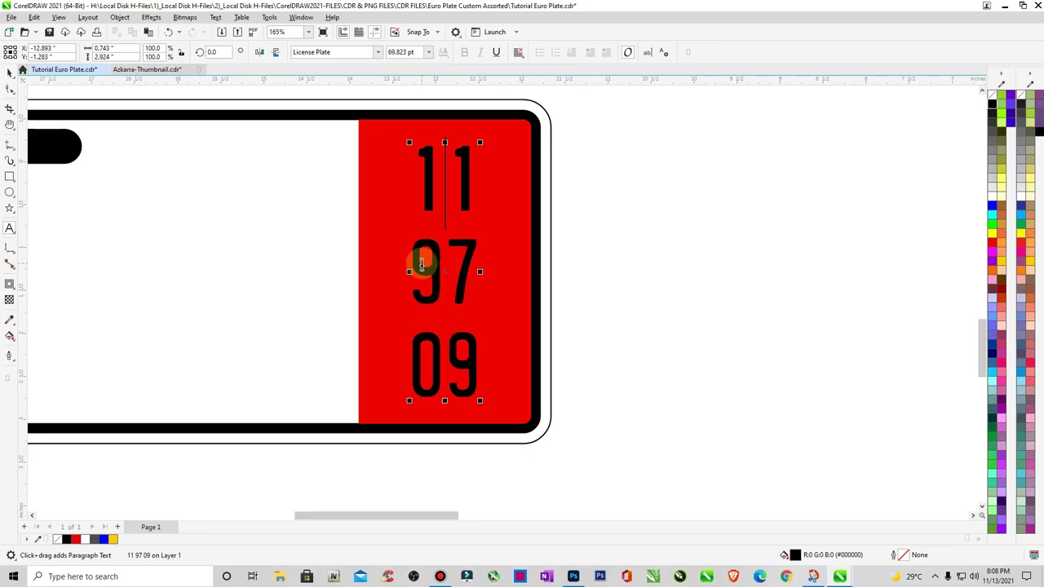
pyautogui.moveTo(421, 262); pyautogui.dragTo(469, 269)
pyautogui.write('21')
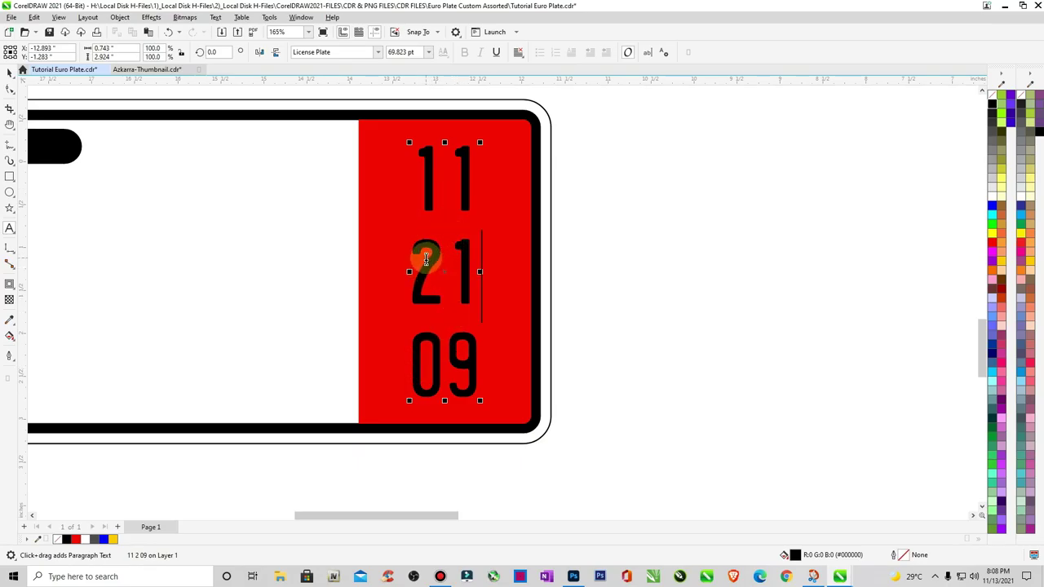
pyautogui.moveTo(457, 192); pyautogui.dragTo(473, 192)
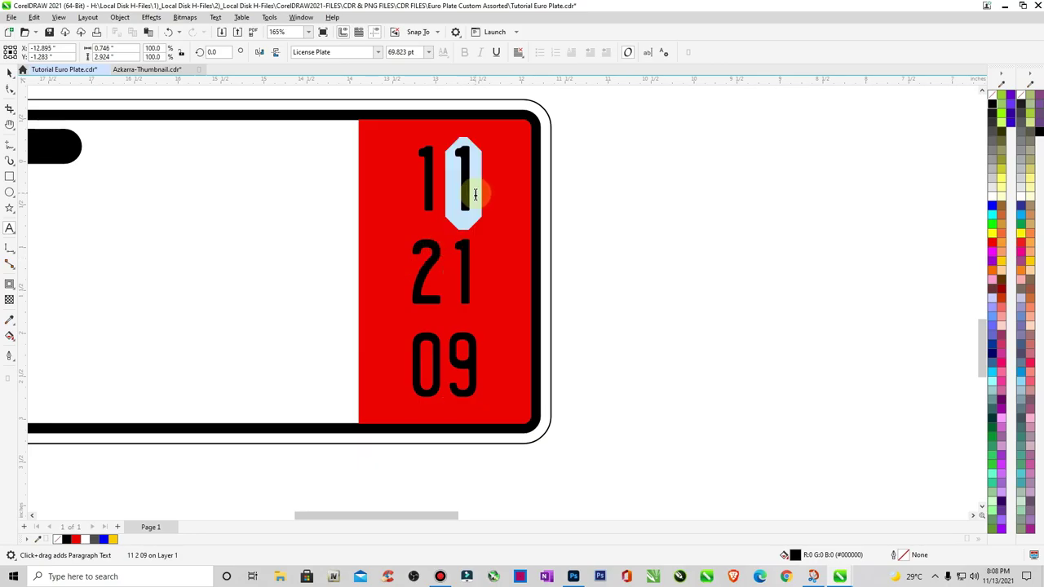
pyautogui.write('3')
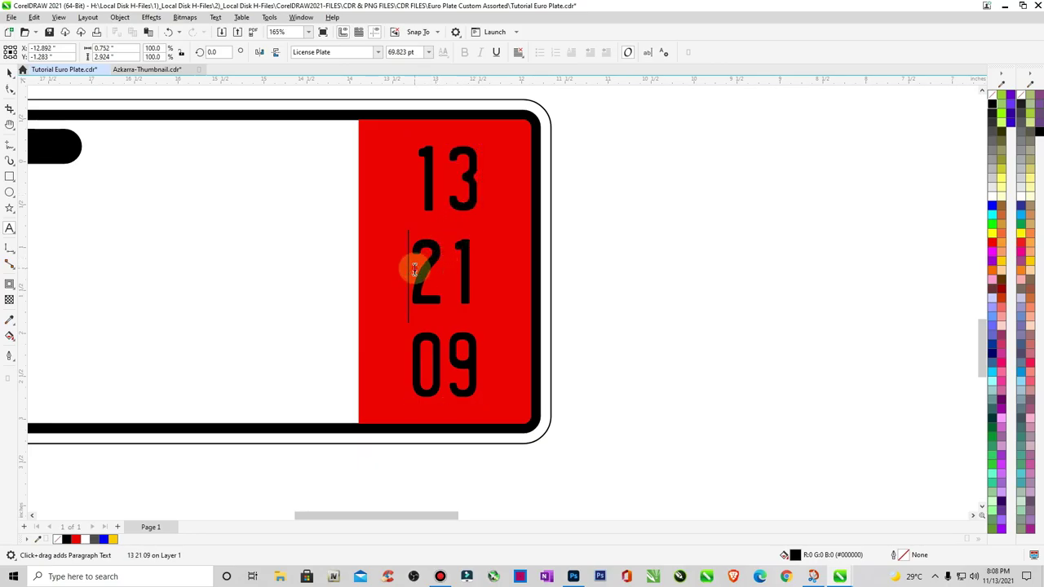
# Set the middle number of the red sidebar's date text to 11 and the bottom number to 21
pyautogui.moveTo(413, 269); pyautogui.dragTo(465, 277)
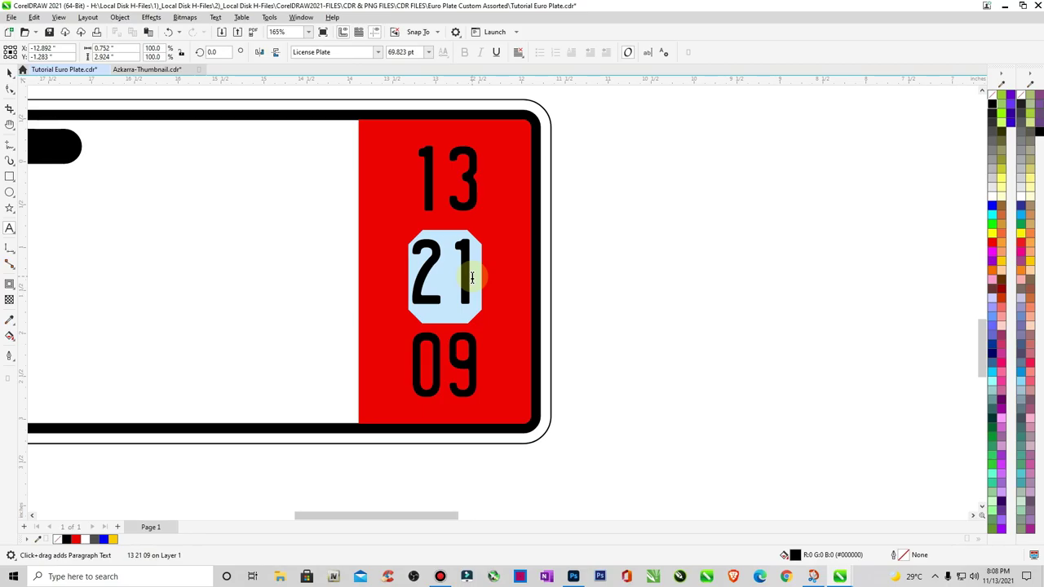
pyautogui.write('11')
pyautogui.moveTo(408, 361); pyautogui.dragTo(477, 368)
pyautogui.write('21')
pyautogui.press('Escape')
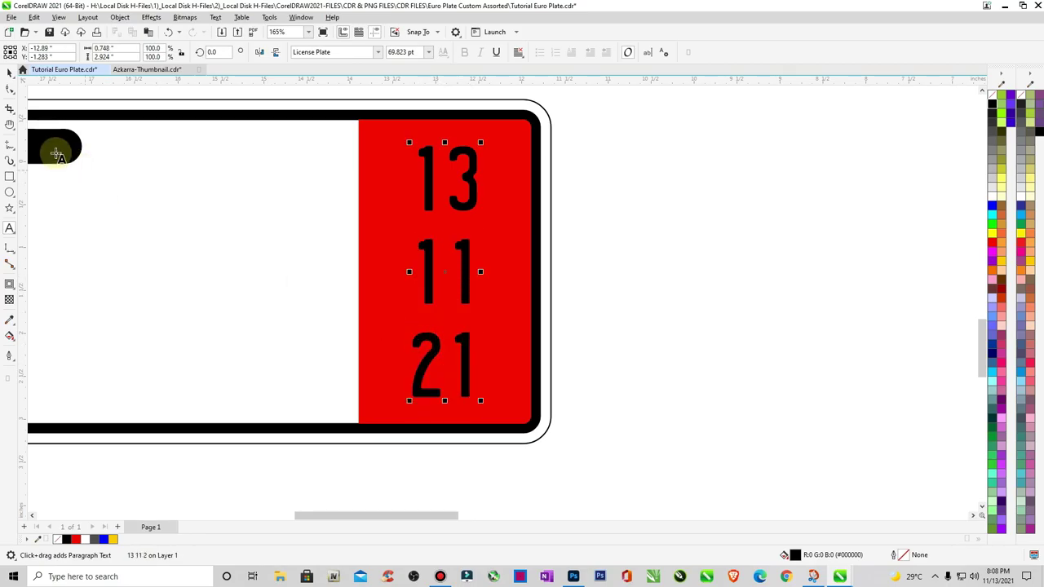
pyautogui.click(10, 72)
pyautogui.click(687, 277)
pyautogui.scroll(-2, 687, 277)
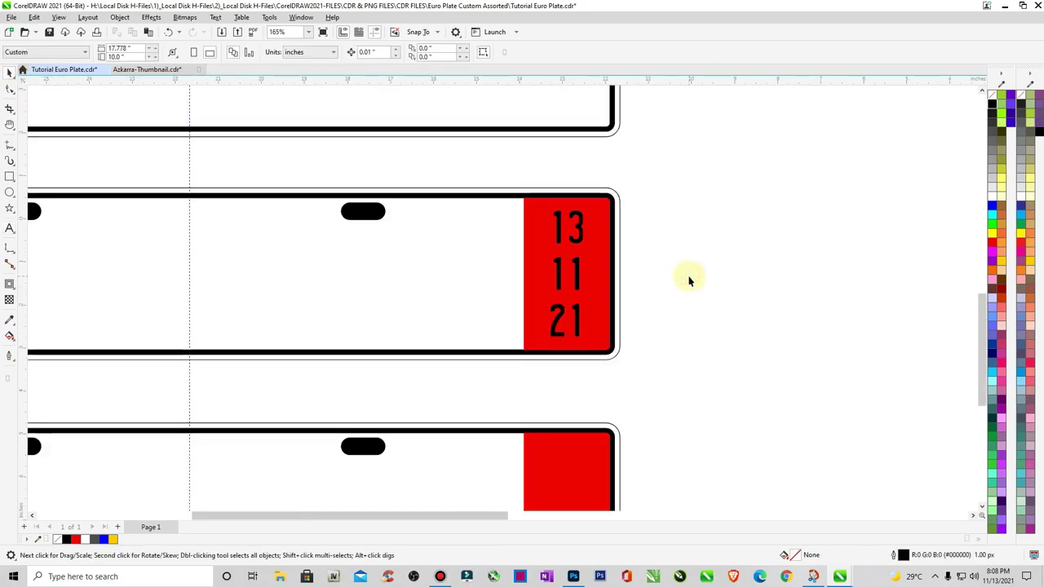
# Copy the 13 11 21 text onto the red sidebars of the two plates below, and save the drawing
pyautogui.press('F4')
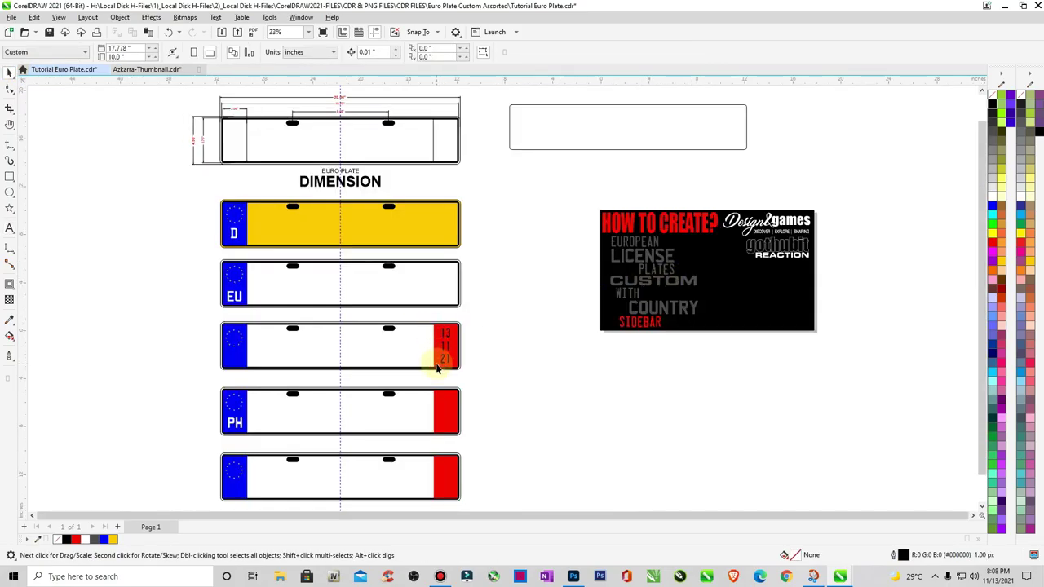
pyautogui.scroll(-1, 436, 369)
pyautogui.press('z')
pyautogui.moveTo(298, 333); pyautogui.dragTo(554, 435)
pyautogui.click(570, 202)
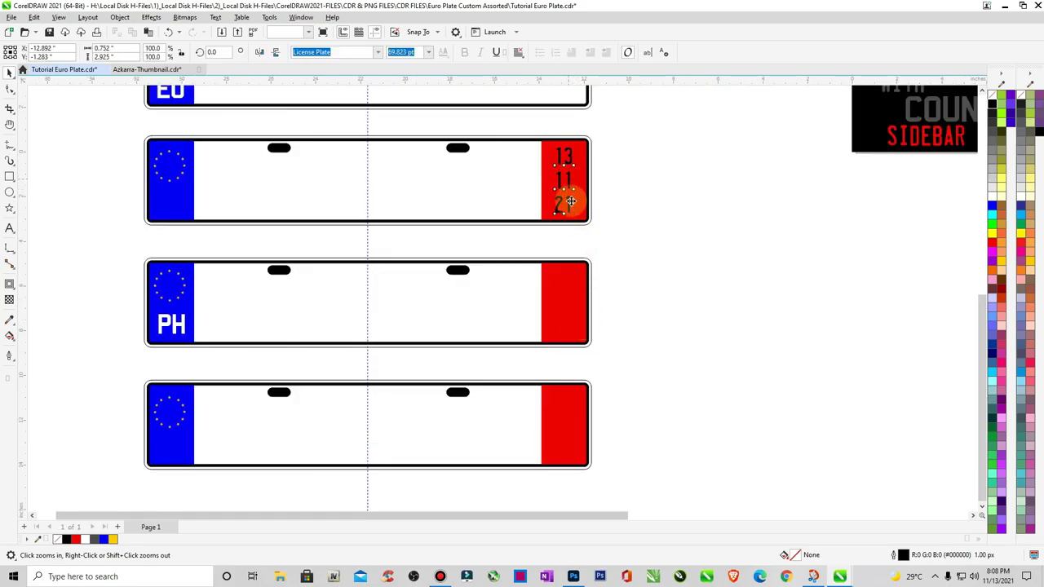
pyautogui.press('space')
pyautogui.moveTo(573, 209); pyautogui.dragTo(592, 325)
pyautogui.hotkey('ctrl', 'r')
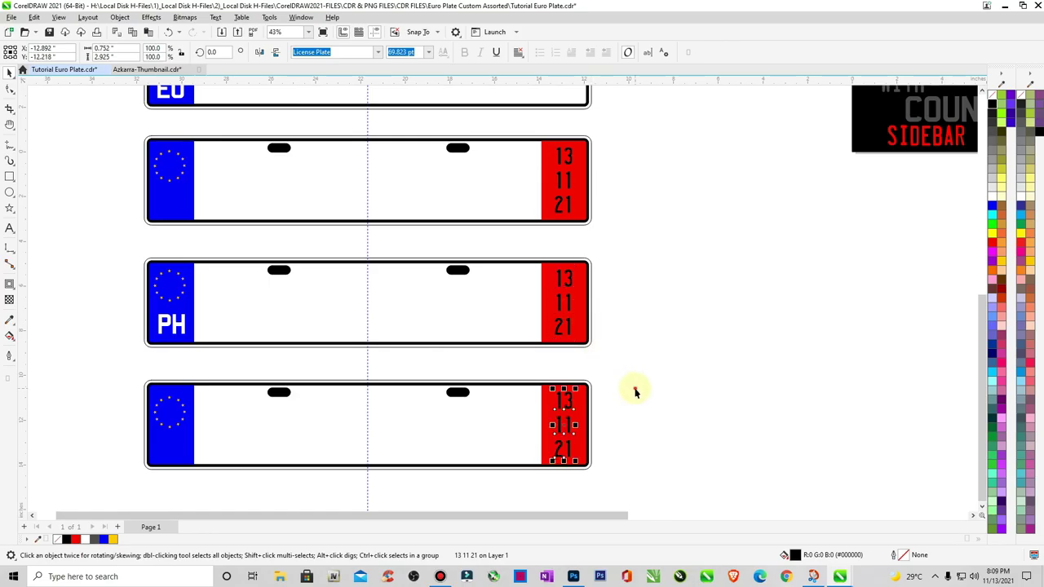
pyautogui.click(634, 391)
pyautogui.press('F4')
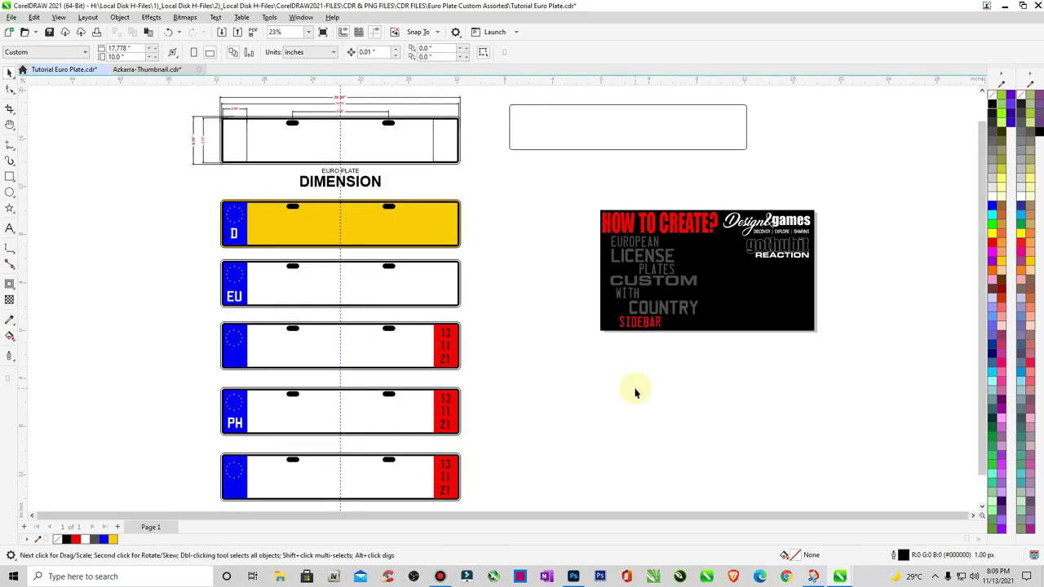
pyautogui.hotkey('ctrl', 's')
# Fill the topmost red sidebar with golden yellow and the bottom plate's red sidebar with blue
pyautogui.press('z')
pyautogui.moveTo(206, 314); pyautogui.dragTo(546, 511)
pyautogui.press('space')
pyautogui.click(622, 168)
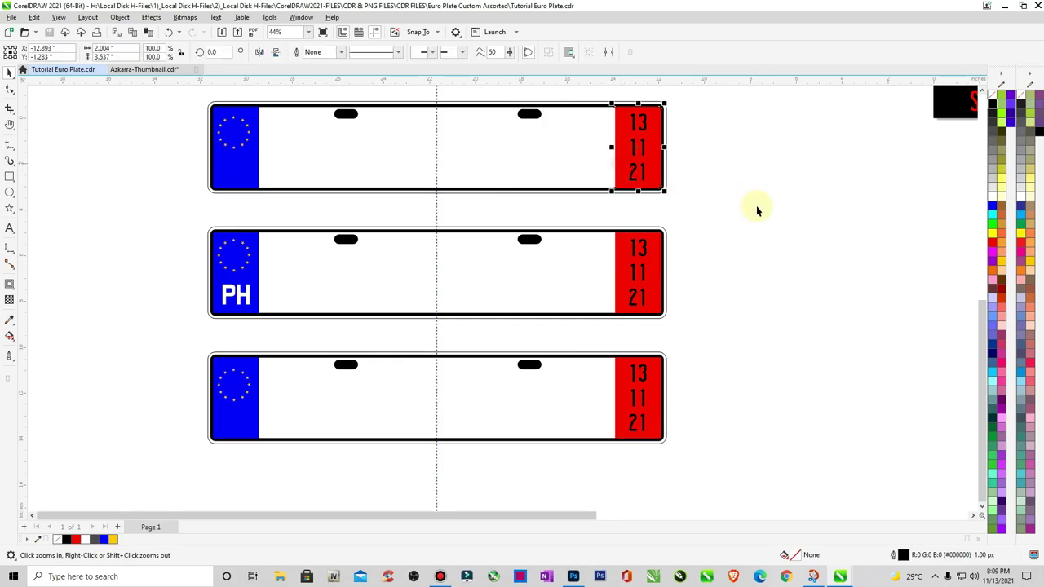
pyautogui.click(1001, 265)
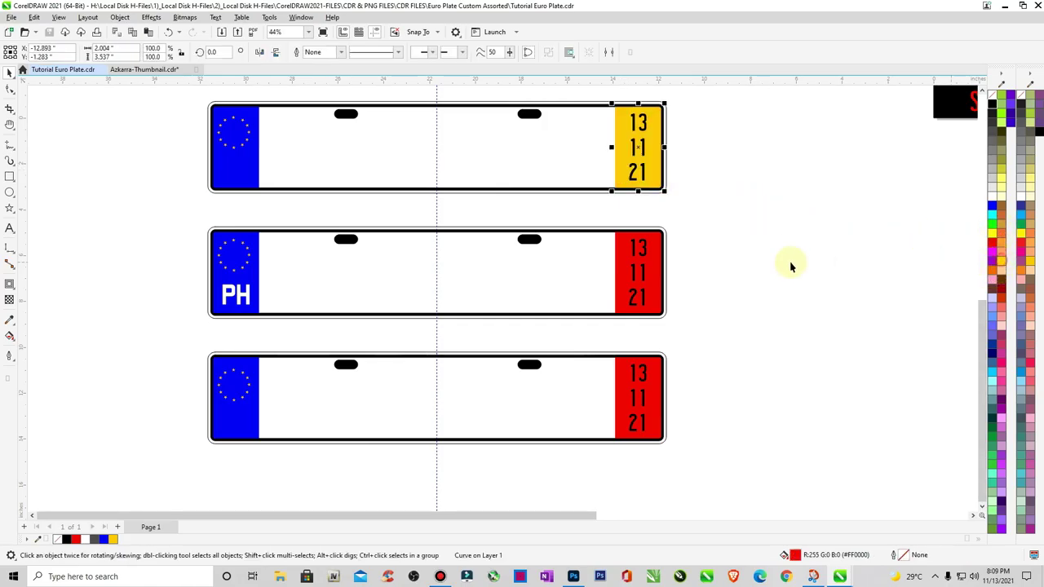
pyautogui.click(657, 378)
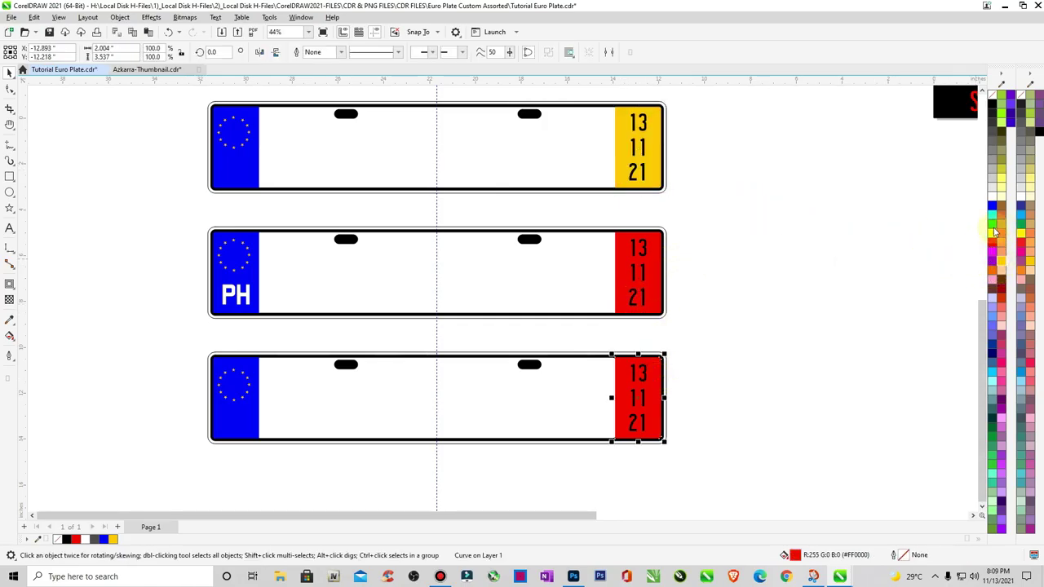
pyautogui.click(992, 209)
pyautogui.click(792, 318)
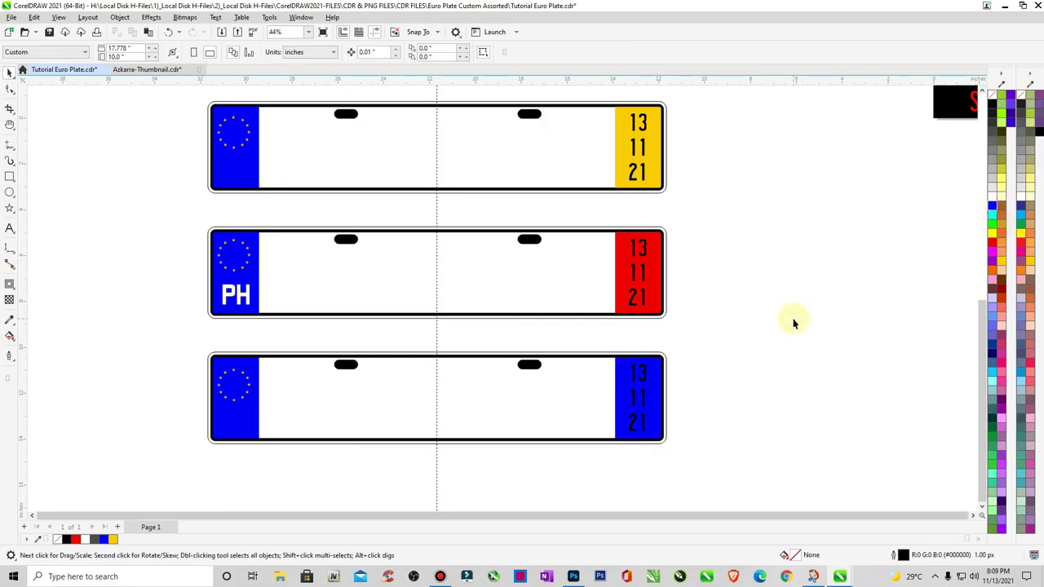
# Duplicate the complete PH plate straight down to a new position below the bottom plate
pyautogui.scroll(-1, 793, 322)
pyautogui.scroll(-1, 793, 322)
pyautogui.press('z')
pyautogui.moveTo(624, 203); pyautogui.dragTo(830, 414)
pyautogui.moveTo(320, 275); pyautogui.dragTo(602, 333)
pyautogui.moveTo(457, 302); pyautogui.dragTo(454, 432)
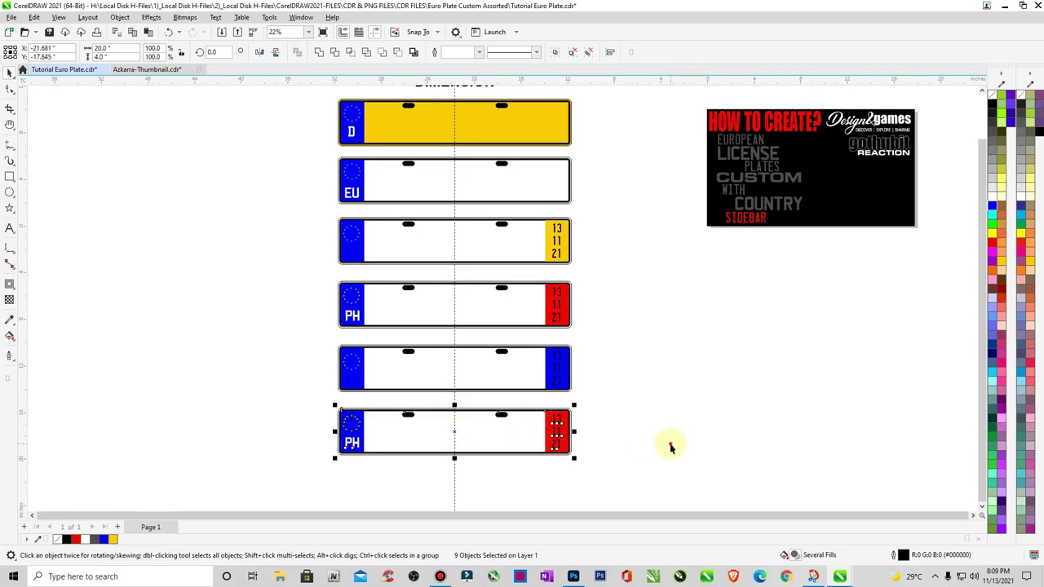
# Replace the 13 11 21 text on the new bottom PH plate's red sidebar with a single 8
pyautogui.press('z')
pyautogui.moveTo(538, 405); pyautogui.dragTo(594, 467)
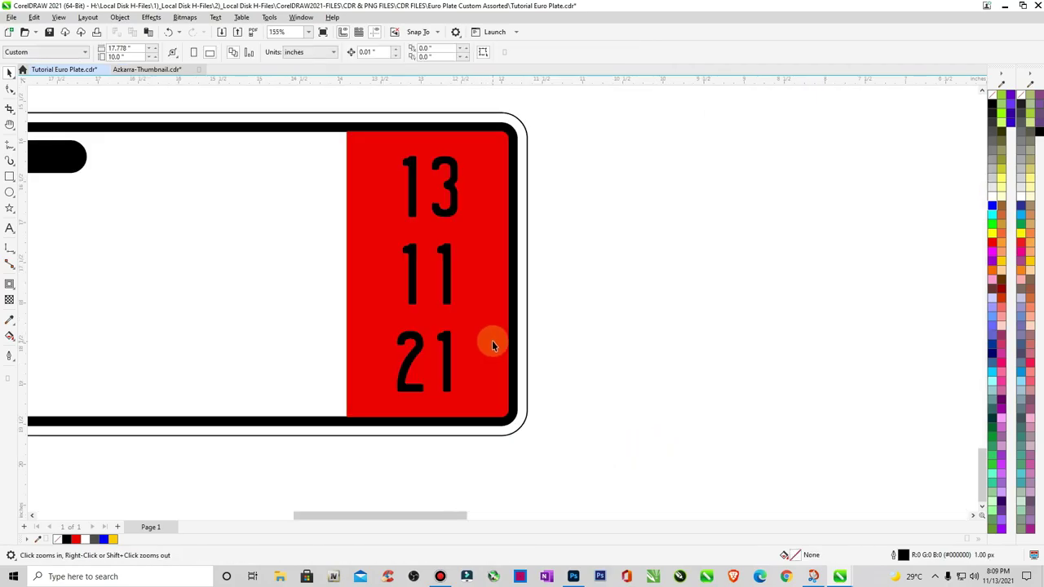
pyautogui.press('space')
pyautogui.click(445, 256)
pyautogui.click(13, 233)
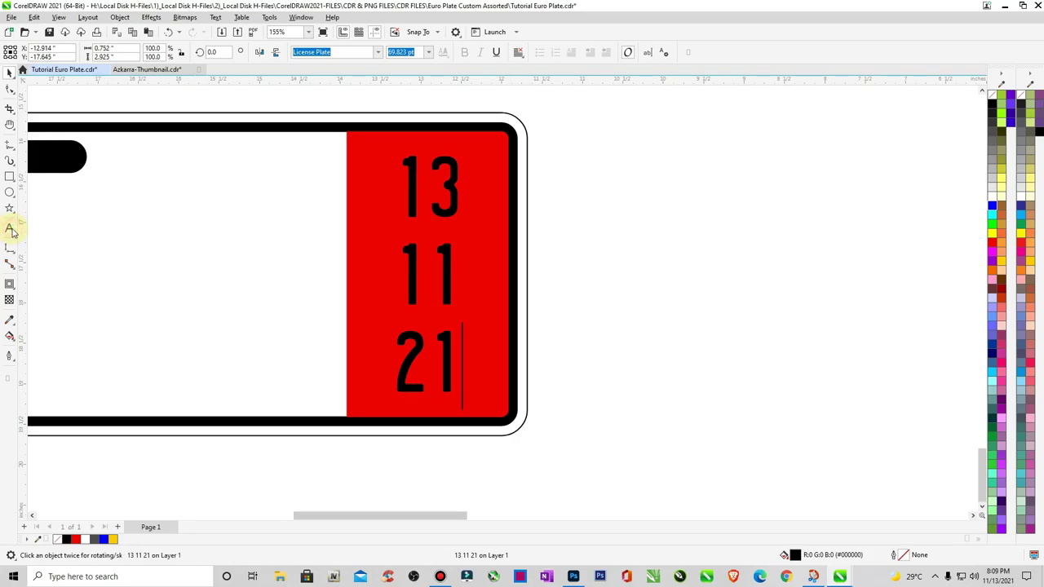
pyautogui.press('BackSpace')
pyautogui.press('BackSpace')
pyautogui.press('BackSpace')
pyautogui.press('BackSpace')
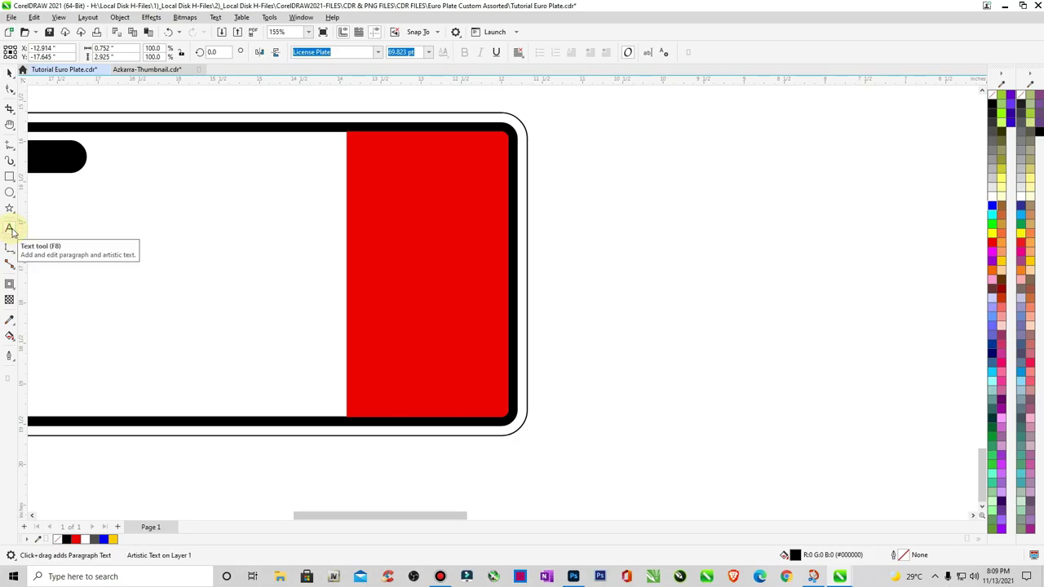
pyautogui.write('8')
pyautogui.click(10, 77)
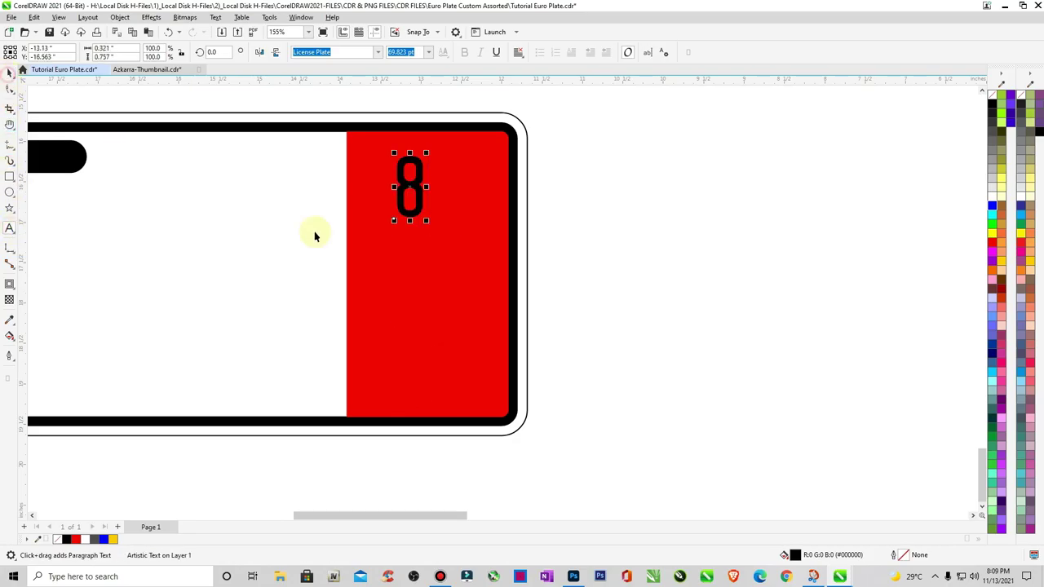
# Enlarge the 8 to about 0.87 by 2.06 inches, centred in the red sidebar, and save the drawing
pyautogui.moveTo(424, 221); pyautogui.dragTo(505, 463)
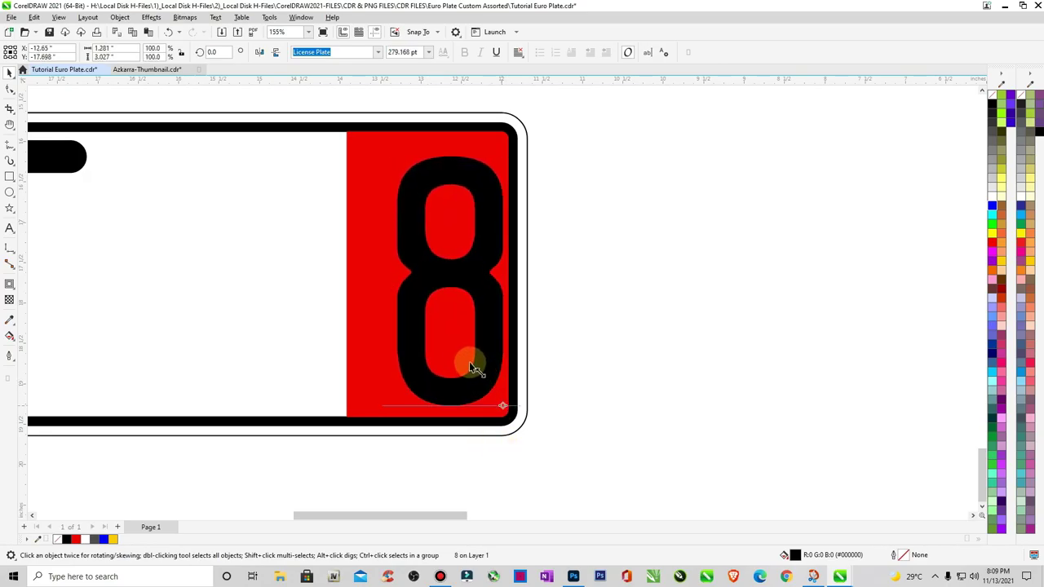
pyautogui.hotkey('ctrl', 'z')
pyautogui.moveTo(455, 273); pyautogui.dragTo(450, 306)
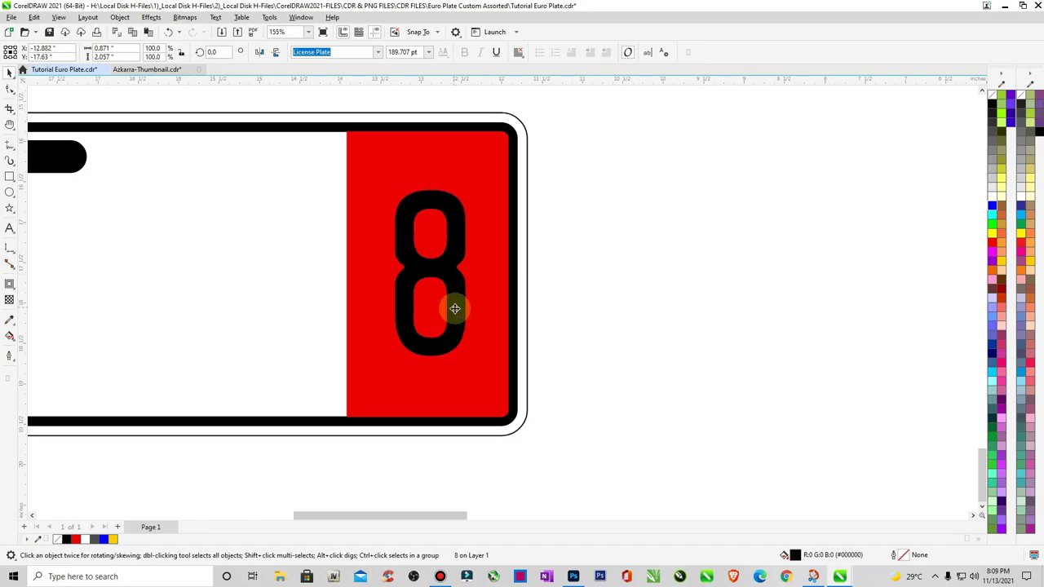
pyautogui.click(633, 345)
pyautogui.press('F4')
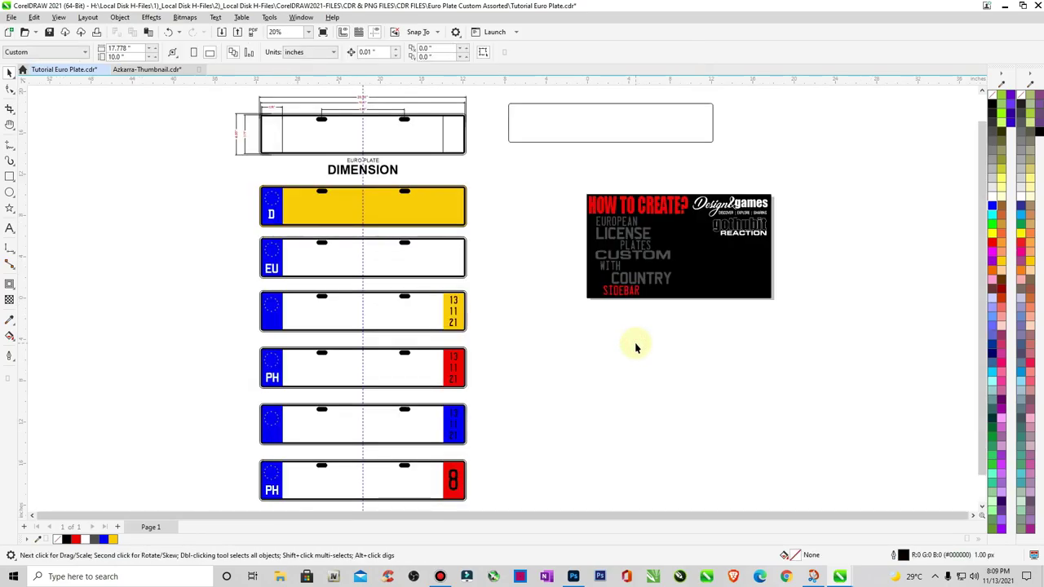
pyautogui.hotkey('ctrl', 's')
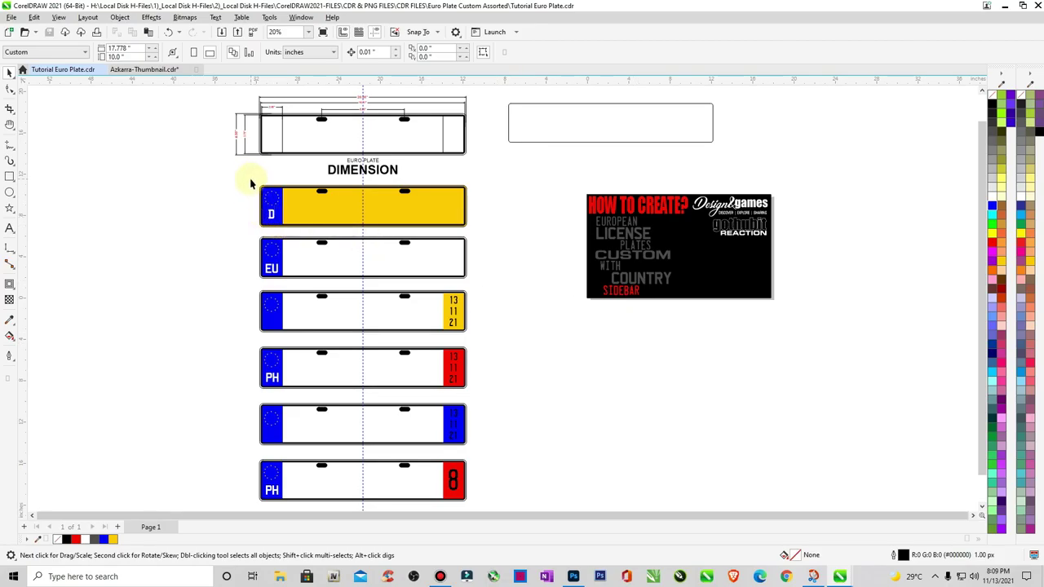
# Place a copy of the complete yellow D plate in the empty area below the black thumbnail artwork
pyautogui.moveTo(251, 182); pyautogui.dragTo(499, 232)
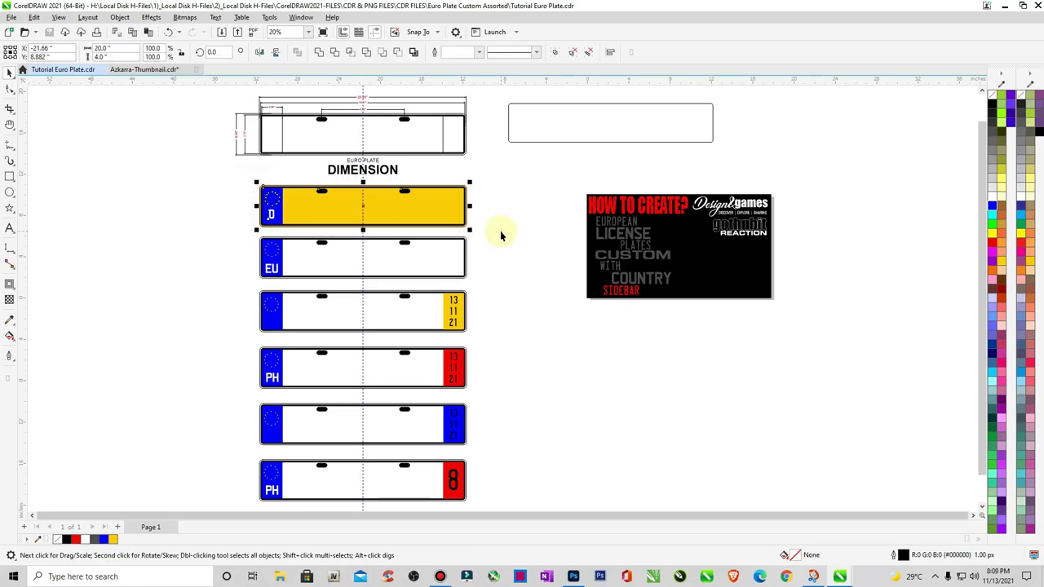
pyautogui.moveTo(389, 210); pyautogui.dragTo(659, 372)
pyautogui.press('z')
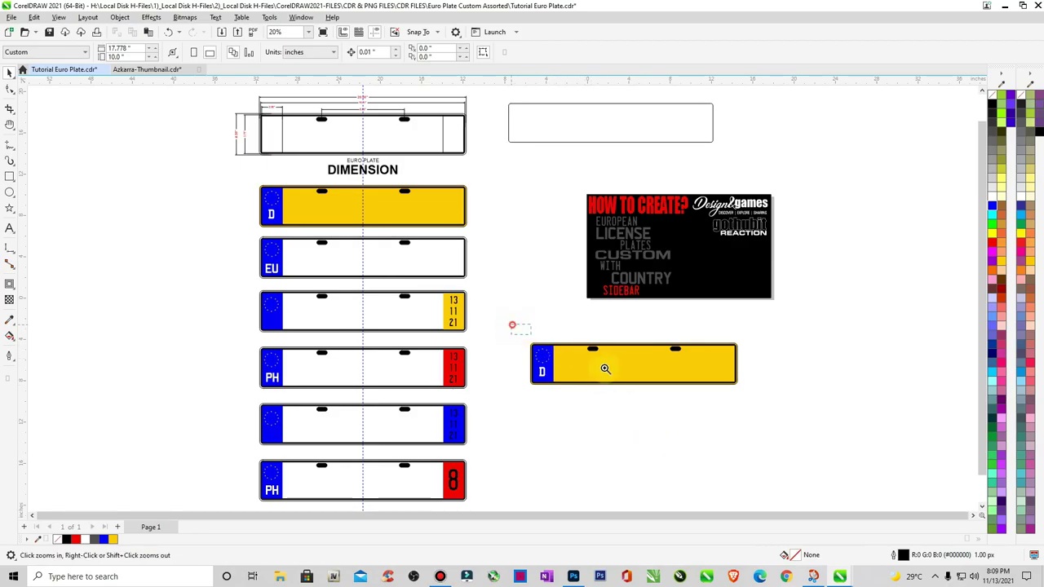
pyautogui.moveTo(513, 326); pyautogui.dragTo(791, 422)
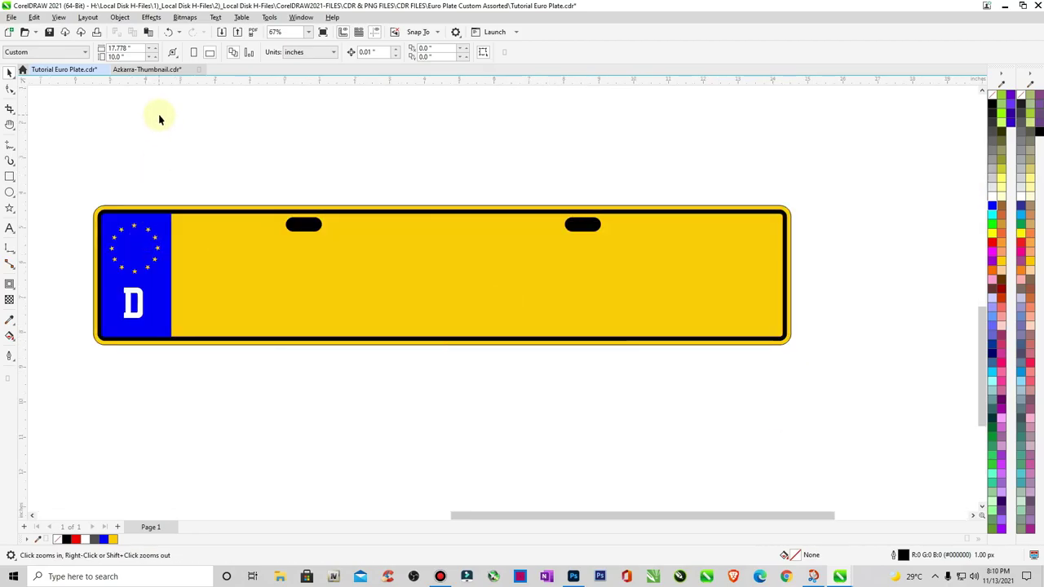
# Delete the black inner border from the copied yellow D plate, keeping its outer rounded rectangle
pyautogui.press('space')
pyautogui.click(208, 214)
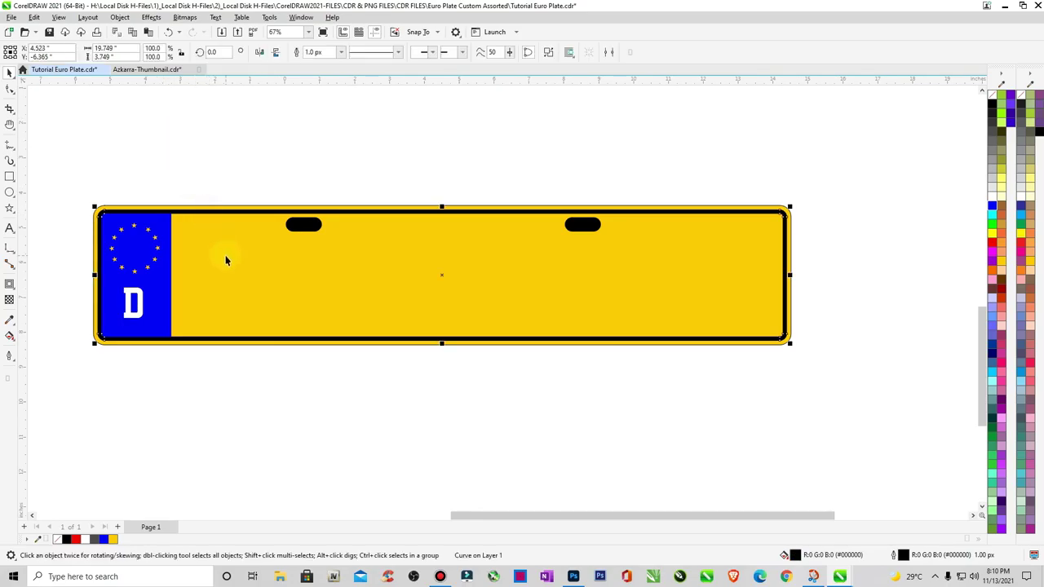
pyautogui.press('Delete')
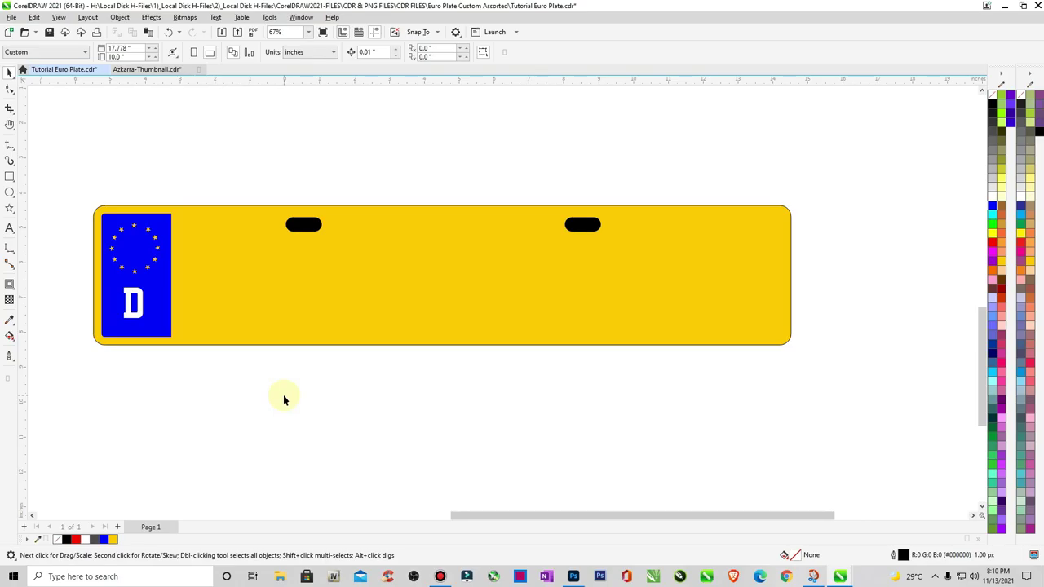
pyautogui.click(277, 340)
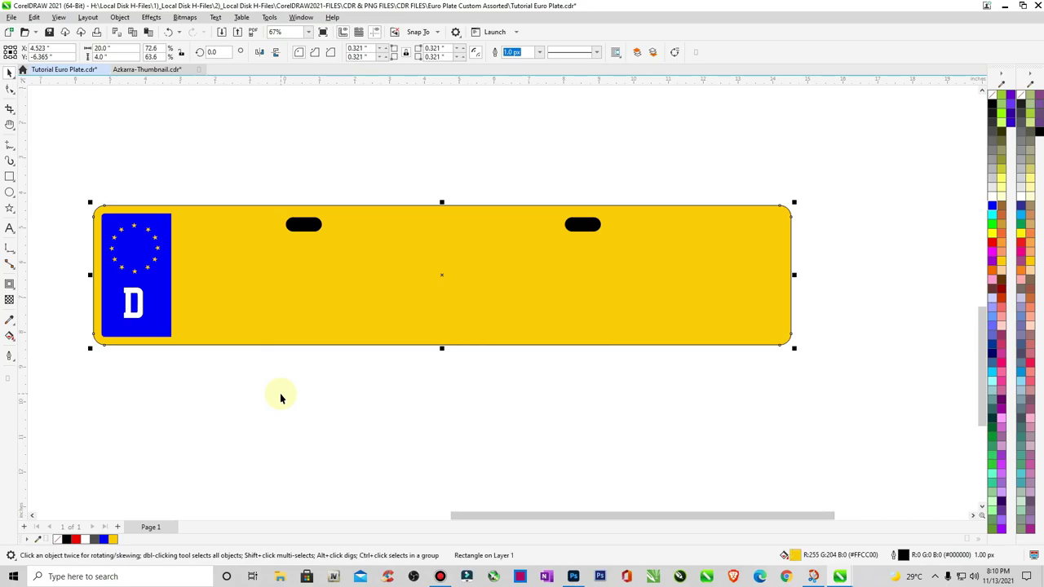
pyautogui.click(280, 397)
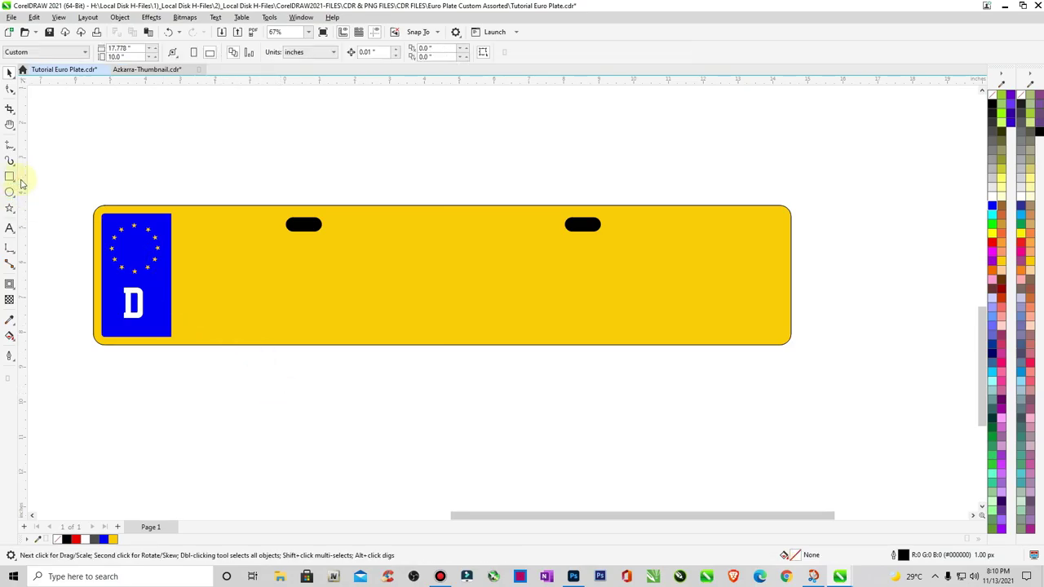
# Switch to wireframe view and draw a rectangle about 18.86 by 7.4 inches from the country band's right edge past the plate's other edges
pyautogui.click(58, 17)
pyautogui.click(73, 31)
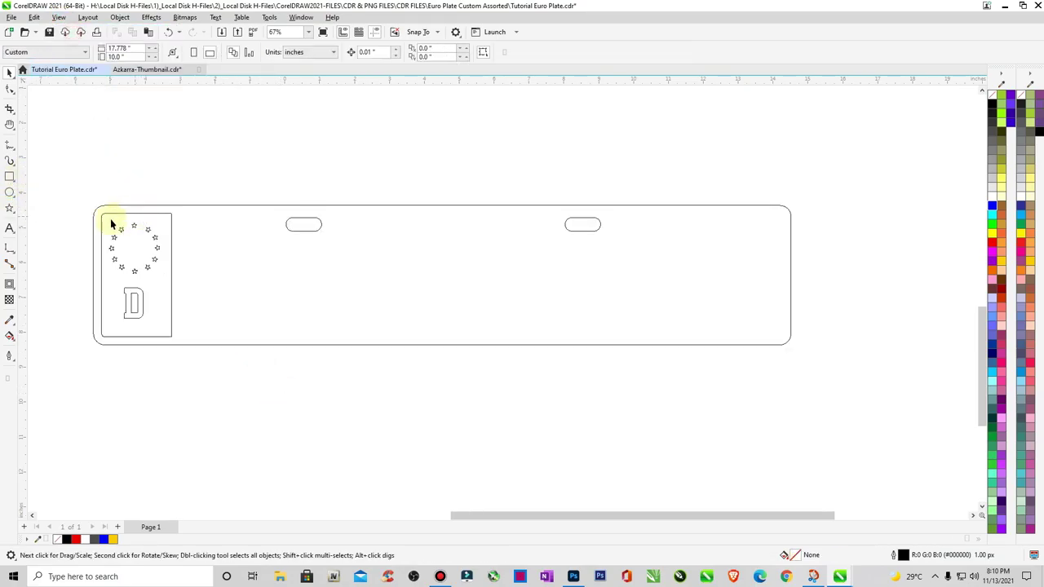
pyautogui.click(10, 175)
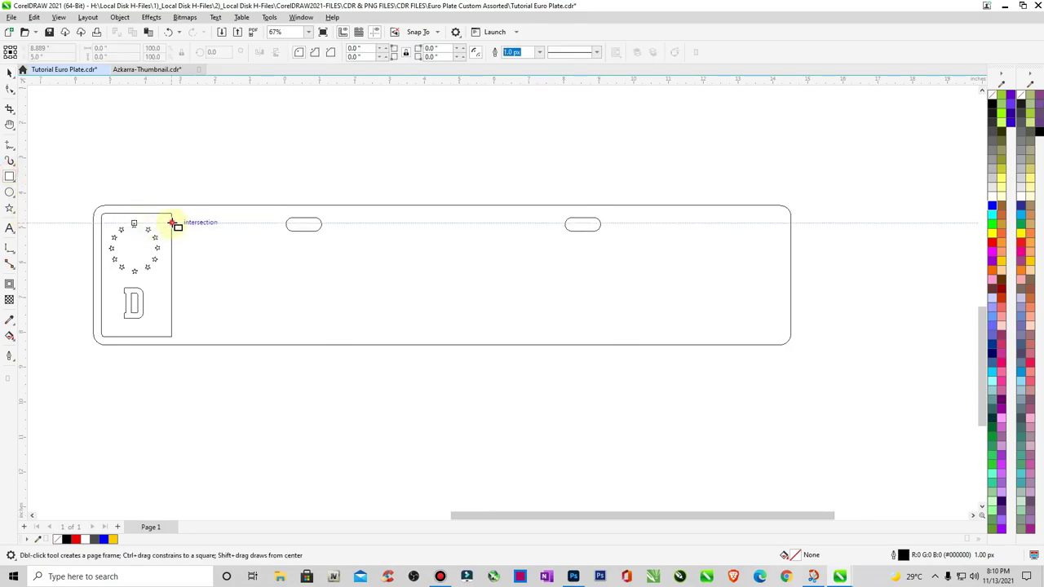
pyautogui.moveTo(172, 222); pyautogui.dragTo(831, 433)
pyautogui.press('space')
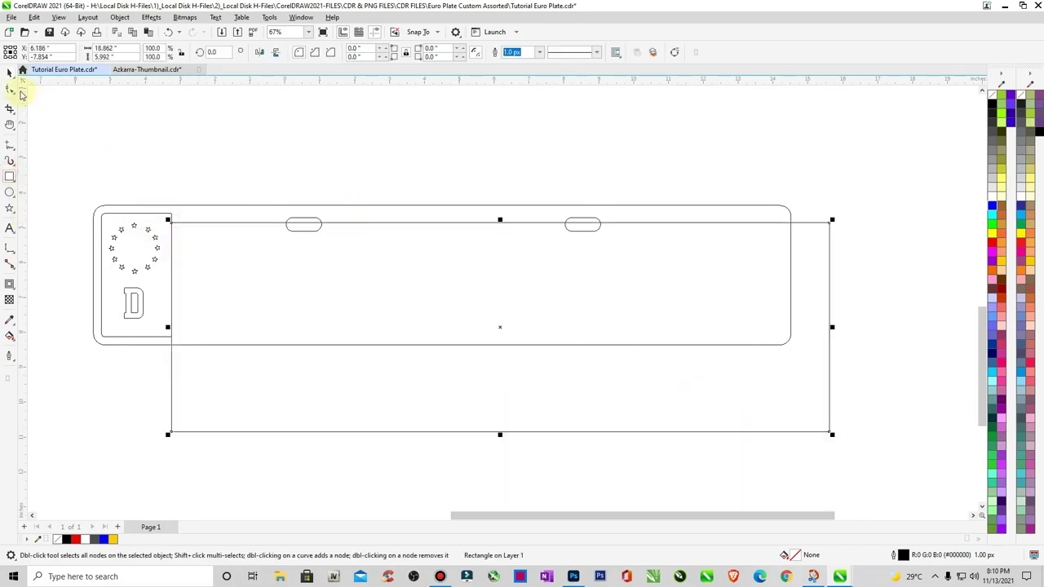
pyautogui.moveTo(499, 222); pyautogui.dragTo(295, 169)
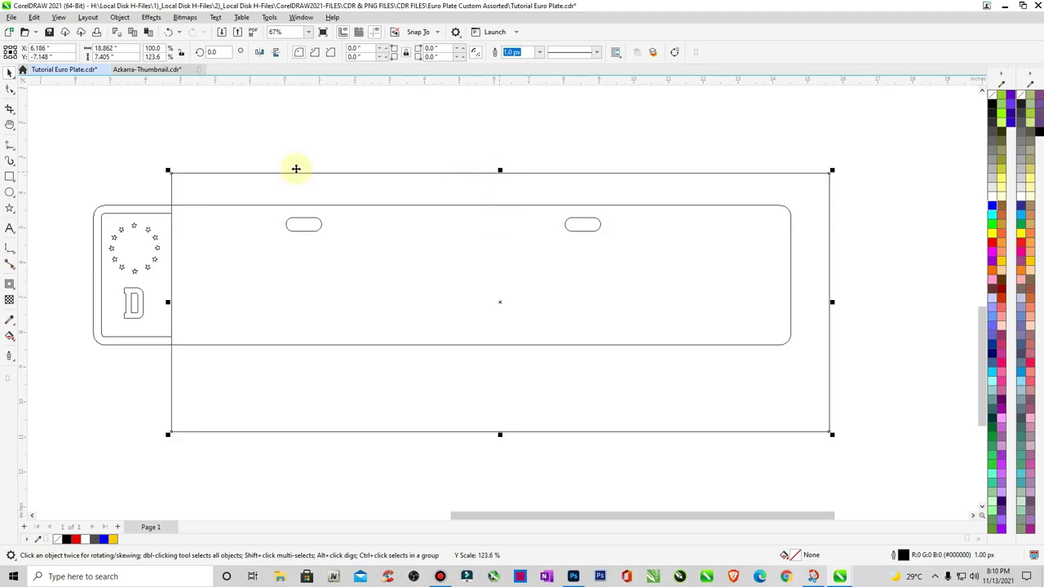
# Trim the copied plate shape with the large rectangle to leave a full-height country band, deleting the rectangle and the old inset band
pyautogui.keyDown('shift'); pyautogui.click(133, 206); pyautogui.keyUp('shift')
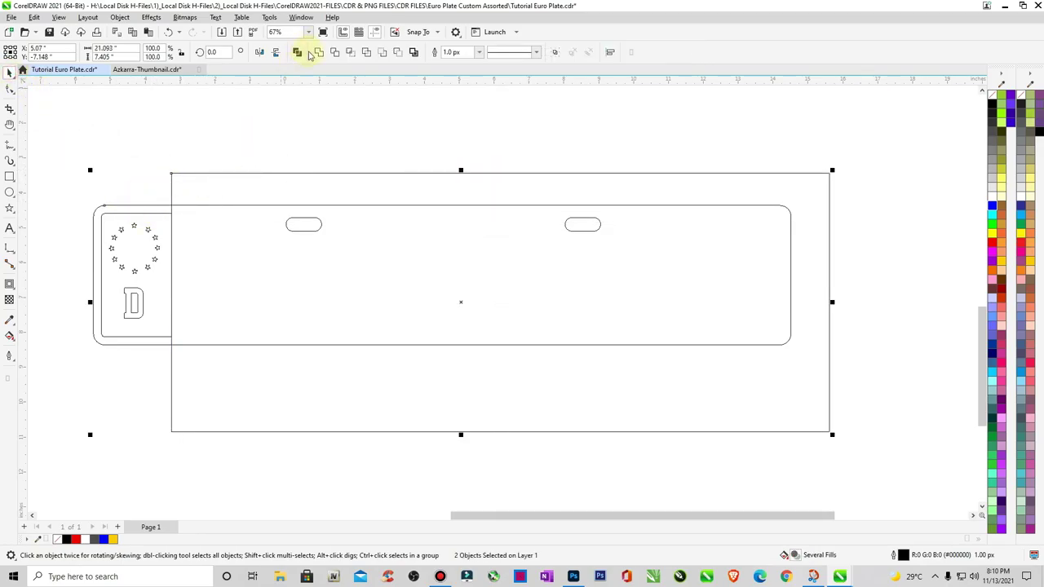
pyautogui.click(338, 116)
pyautogui.click(328, 186)
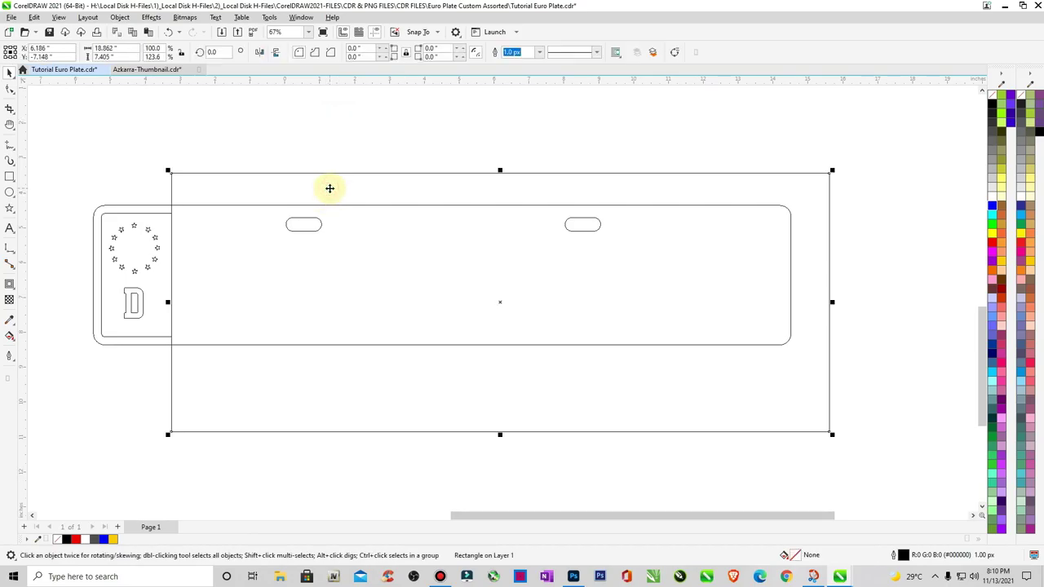
pyautogui.press('Delete')
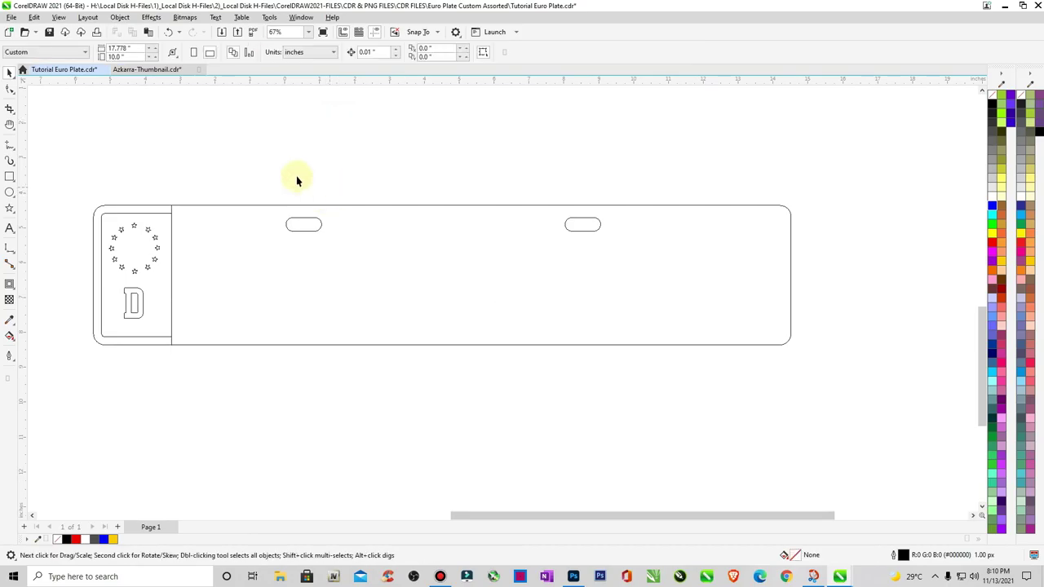
pyautogui.click(142, 216)
pyautogui.press('Delete')
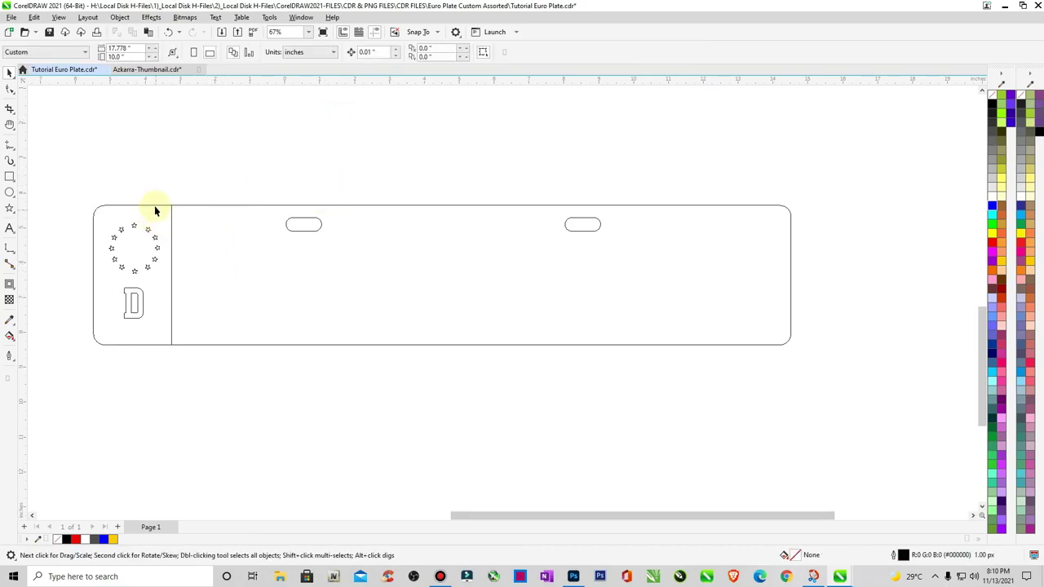
# Return to Enhanced view and fill the full-height country band with purple
pyautogui.click(59, 16)
pyautogui.click(78, 53)
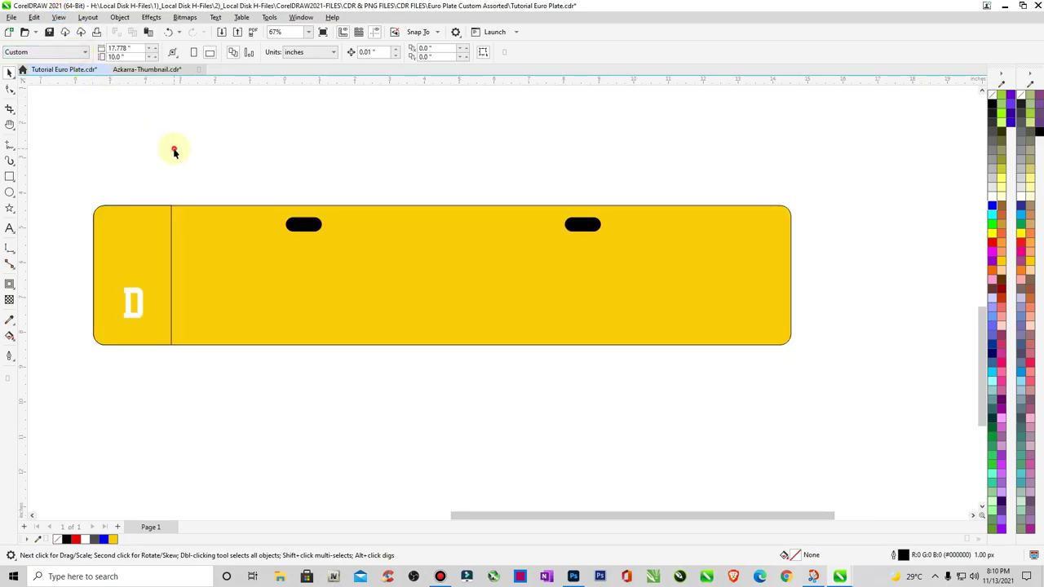
pyautogui.click(154, 248)
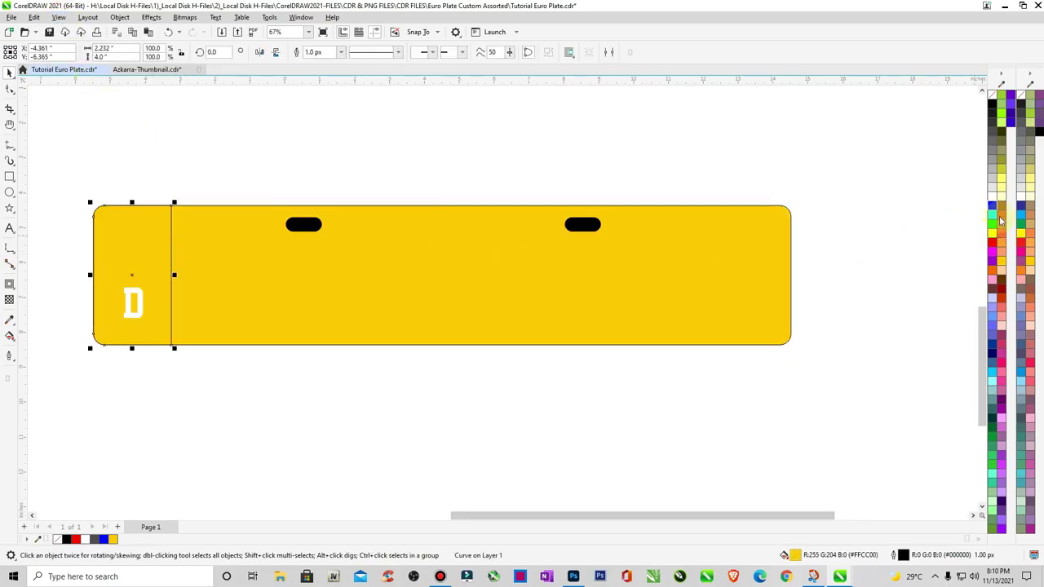
pyautogui.click(993, 207)
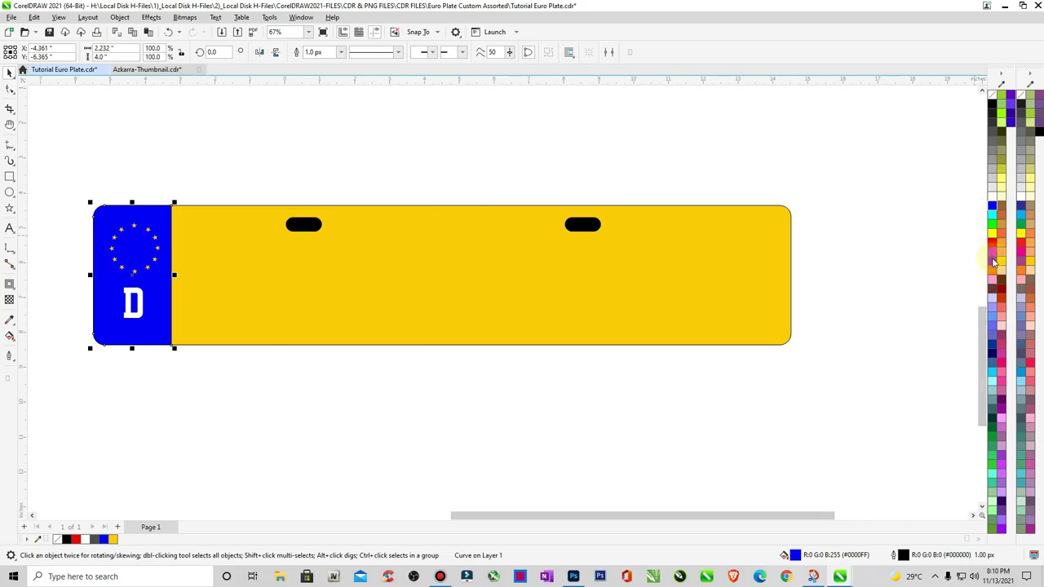
pyautogui.click(993, 262)
pyautogui.click(410, 415)
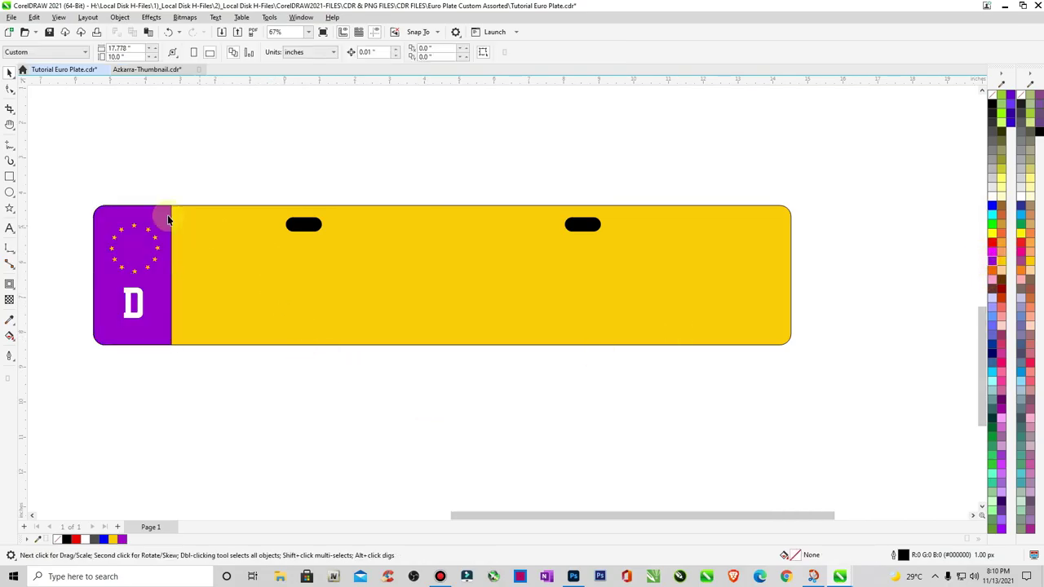
# Remove the outlines from all objects of the yellow plate with the purple band
pyautogui.moveTo(65, 181); pyautogui.dragTo(779, 377)
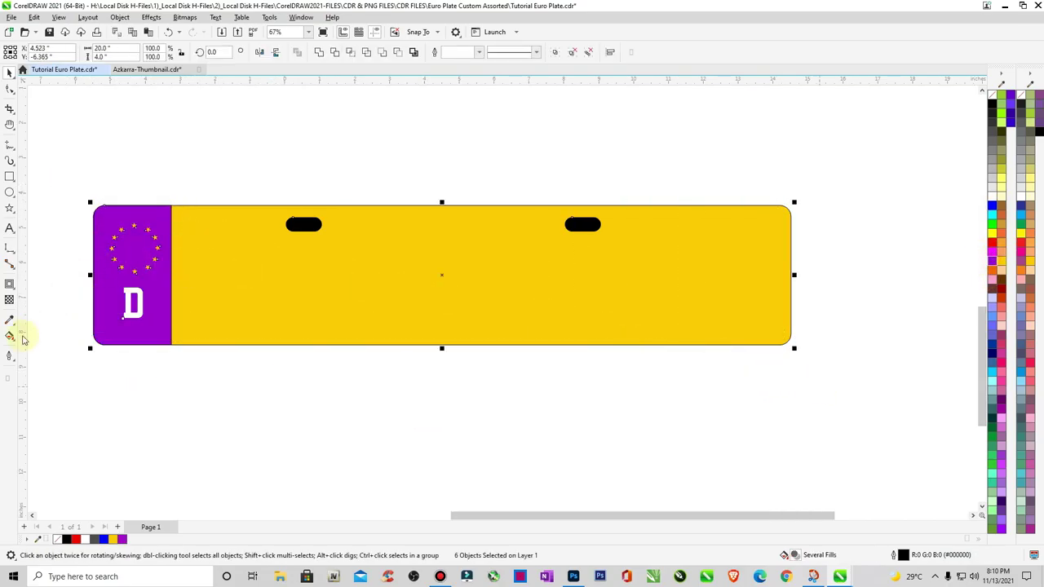
pyautogui.click(9, 356)
pyautogui.click(38, 385)
pyautogui.click(210, 422)
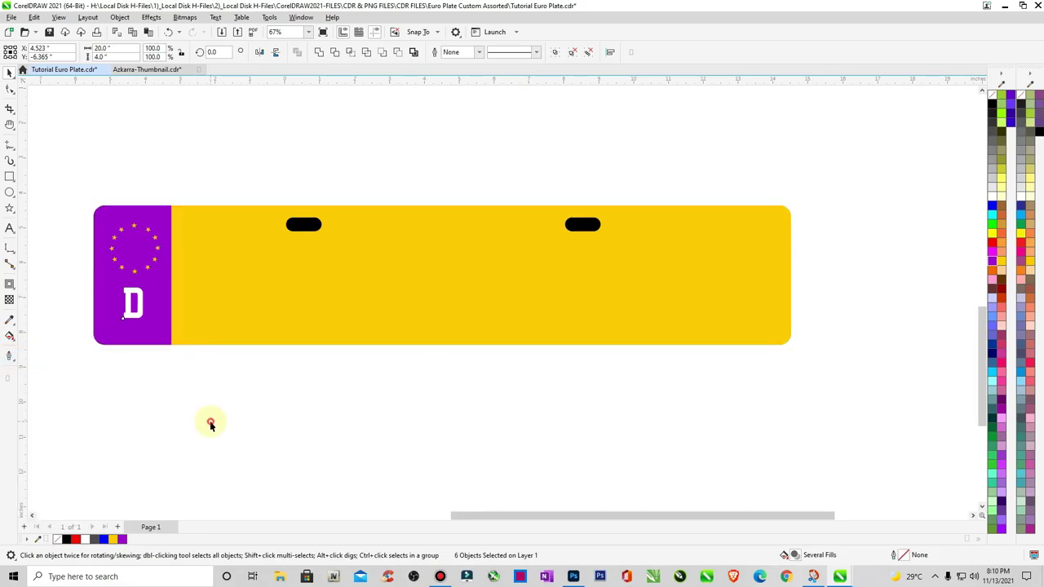
# Replace the D with GB, convert it to curves and place it centred below the star ring
pyautogui.click(132, 306)
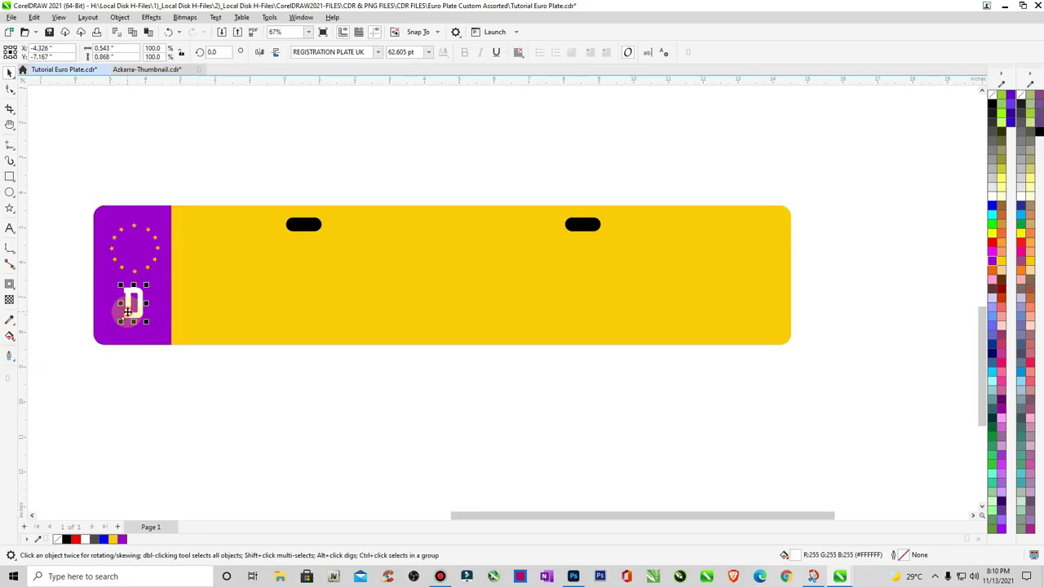
pyautogui.click(9, 232)
pyautogui.press('BackSpace')
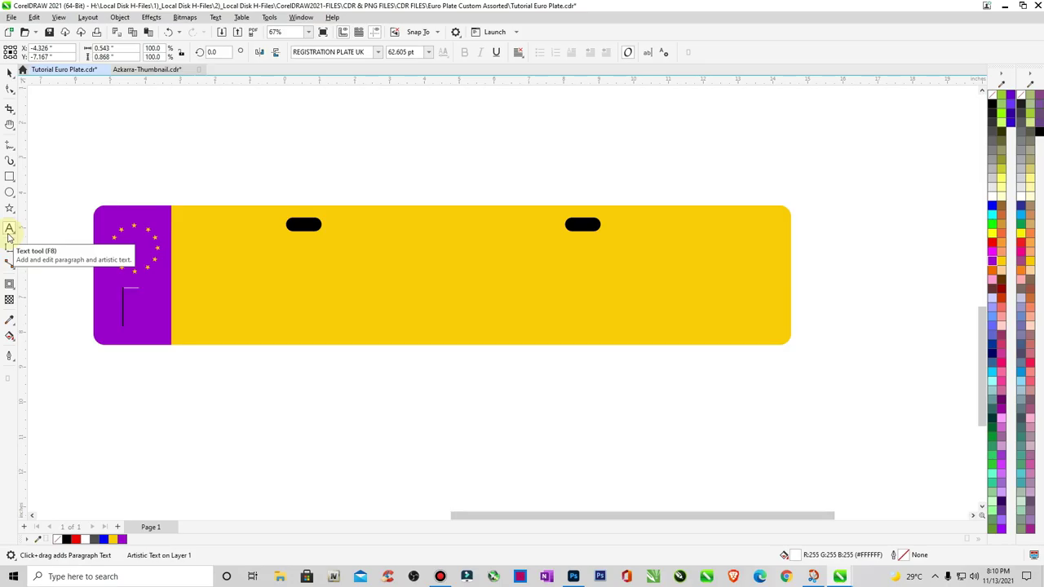
pyautogui.write('GB')
pyautogui.click(9, 72)
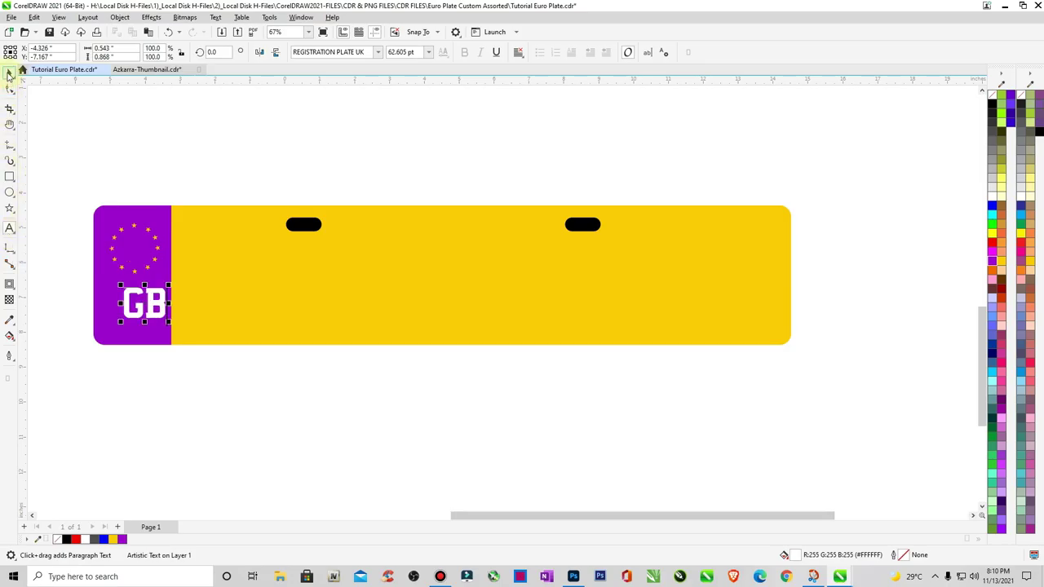
pyautogui.hotkey('ctrl', 'q')
pyautogui.moveTo(145, 323)
pyautogui.mouseDown()
pyautogui.moveTo(168, 303)
pyautogui.moveTo(147, 305)
pyautogui.moveTo(144, 319)
pyautogui.mouseUp()
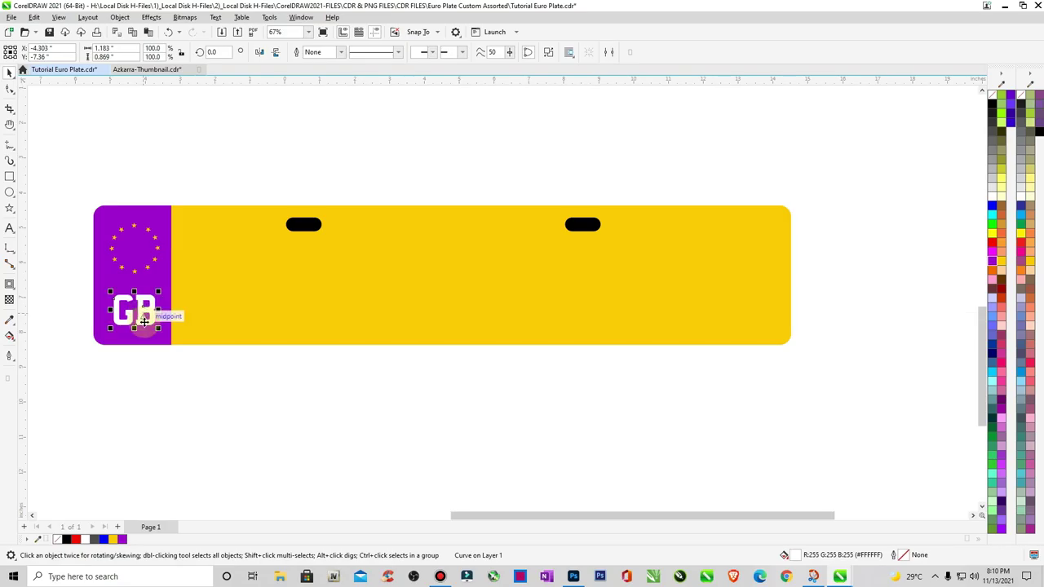
# Shift the GB lettering slightly sideways to refine its position in the purple band, and save the drawing
pyautogui.click(168, 391)
pyautogui.press('z')
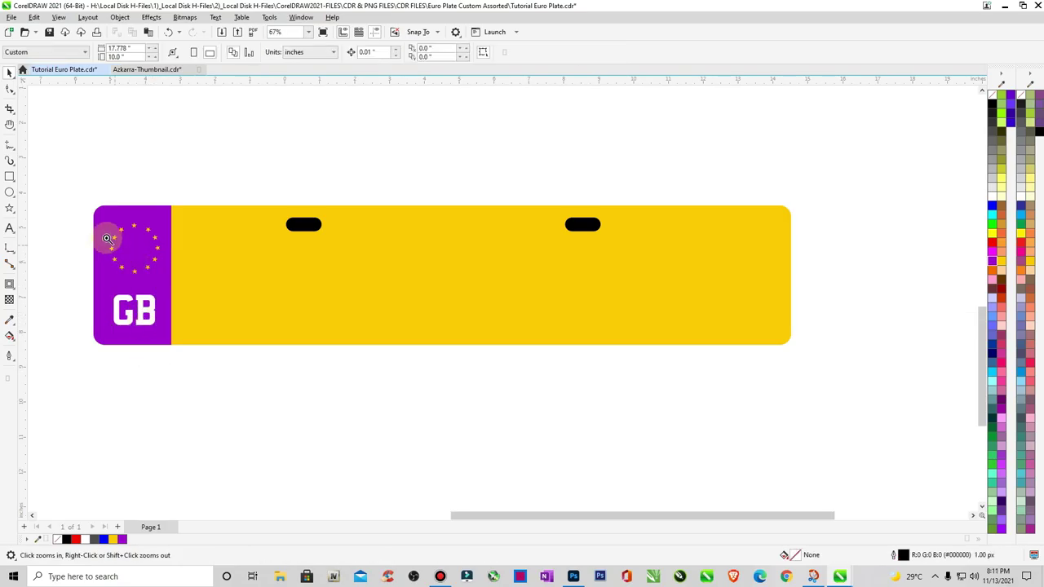
pyautogui.moveTo(75, 191); pyautogui.dragTo(270, 376)
pyautogui.press('space')
pyautogui.moveTo(429, 374); pyautogui.dragTo(420, 373)
pyautogui.click(451, 477)
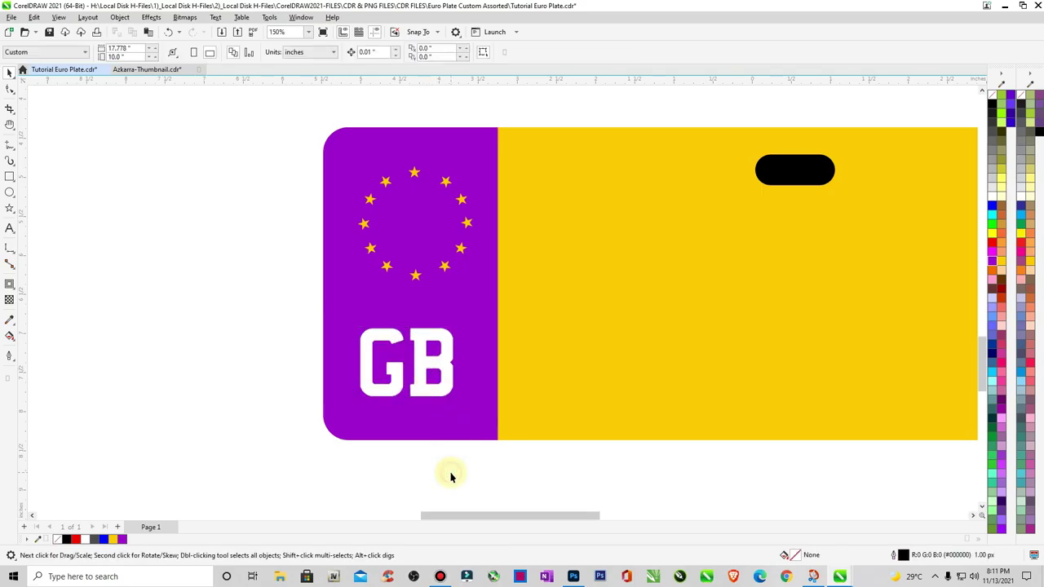
pyautogui.scroll(-5, 451, 477)
pyautogui.press('z')
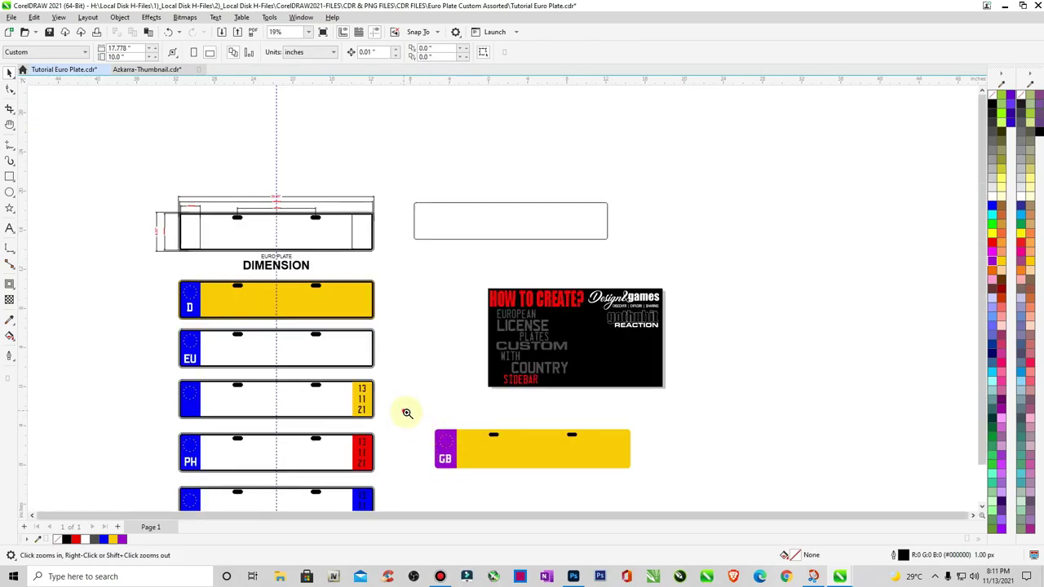
pyautogui.moveTo(406, 413); pyautogui.dragTo(677, 486)
pyautogui.click(48, 32)
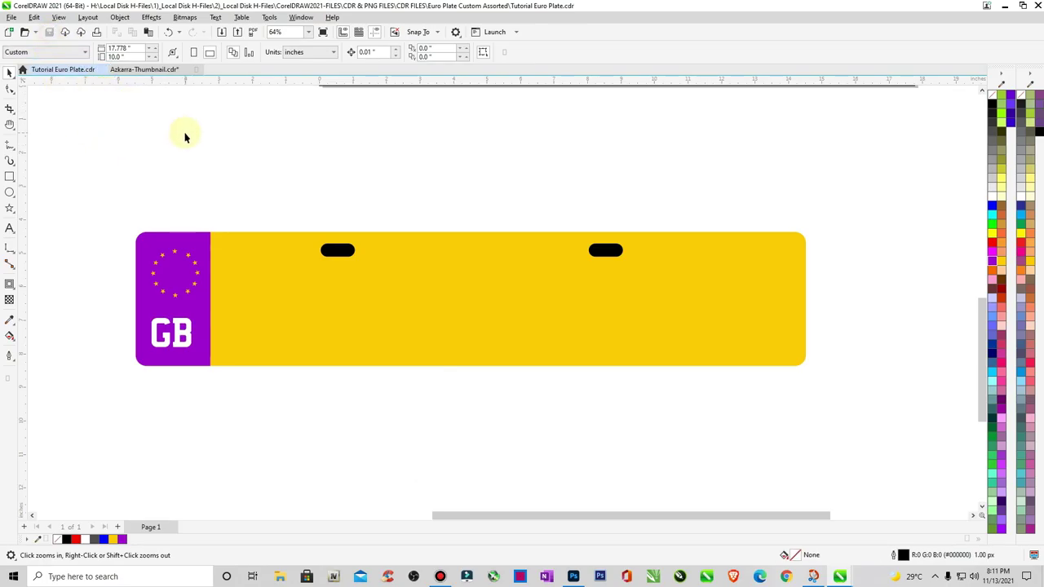
# Draw a rectangle about 2.23 by 2.03 inches, as wide as the purple band and overlapping its upper part
pyautogui.click(57, 18)
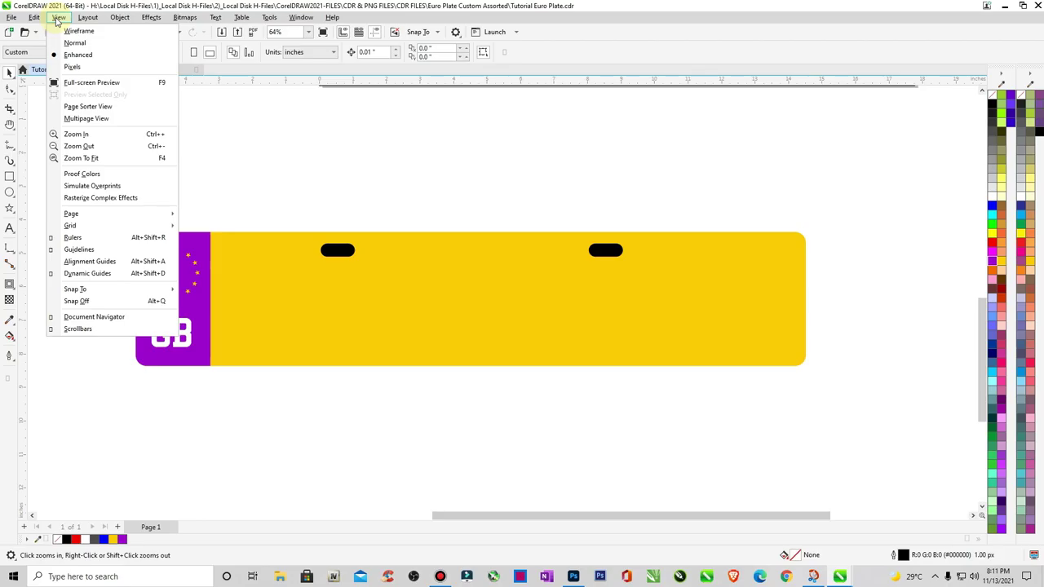
pyautogui.click(326, 196)
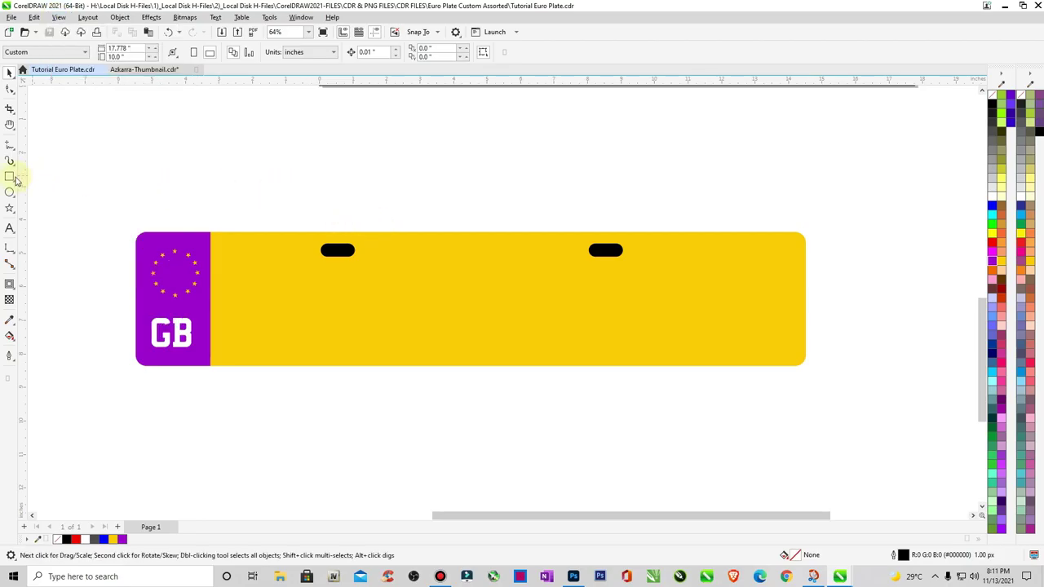
pyautogui.click(9, 178)
pyautogui.press('F2')
pyautogui.moveTo(105, 172); pyautogui.dragTo(371, 367)
pyautogui.moveTo(280, 269); pyautogui.dragTo(443, 117)
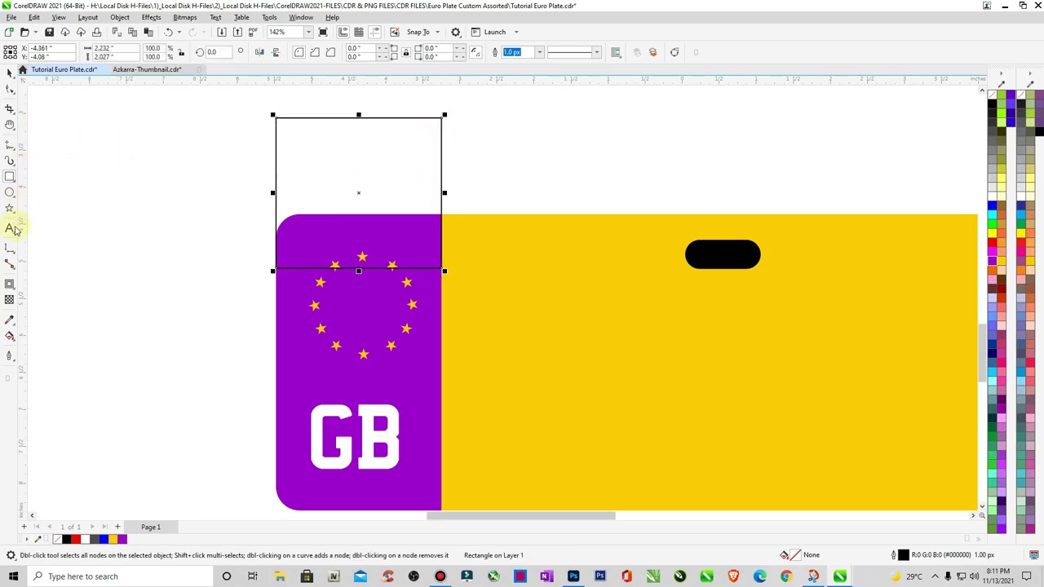
# Make the rectangle a solid black frame by combining it with a broken-apart inside contour offset about 0.073 inches
pyautogui.click(9, 284)
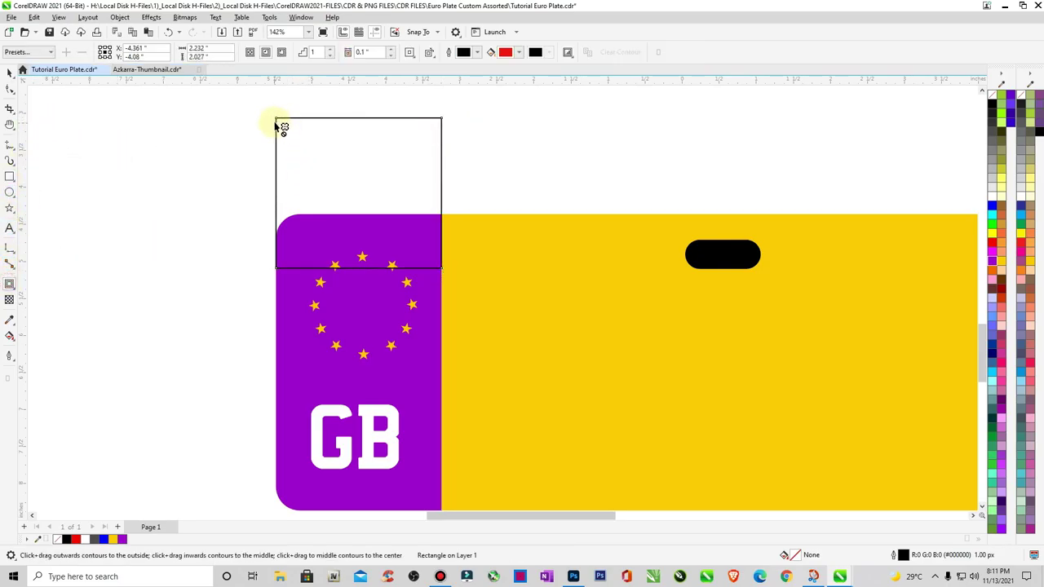
pyautogui.moveTo(281, 122); pyautogui.dragTo(283, 126)
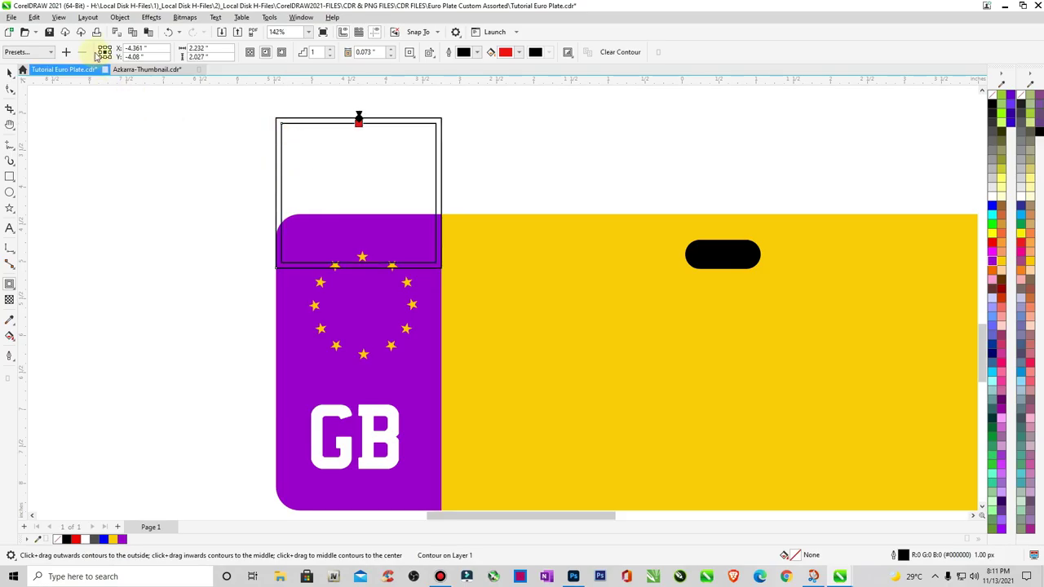
pyautogui.click(82, 18)
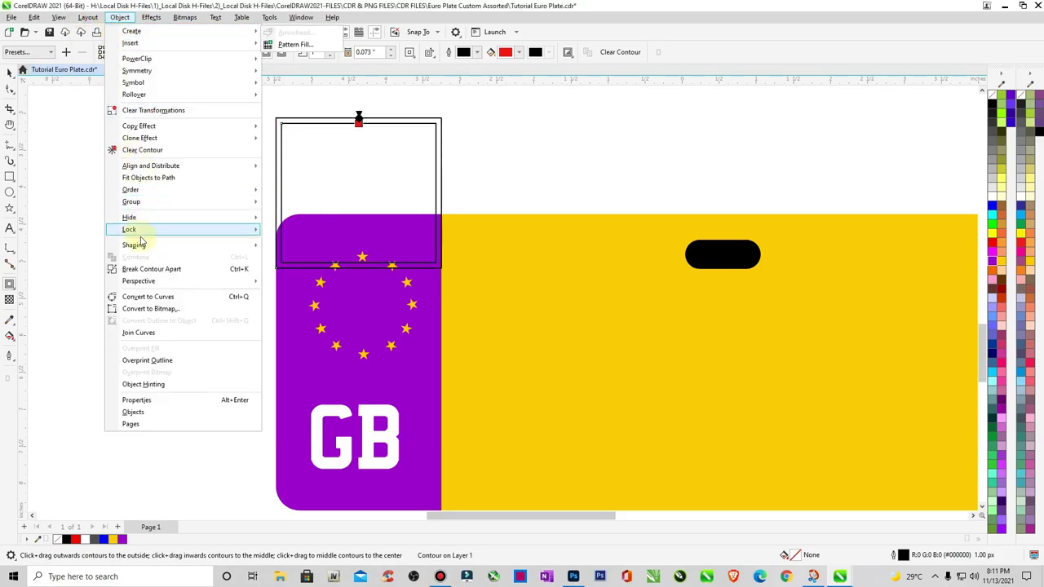
pyautogui.click(127, 268)
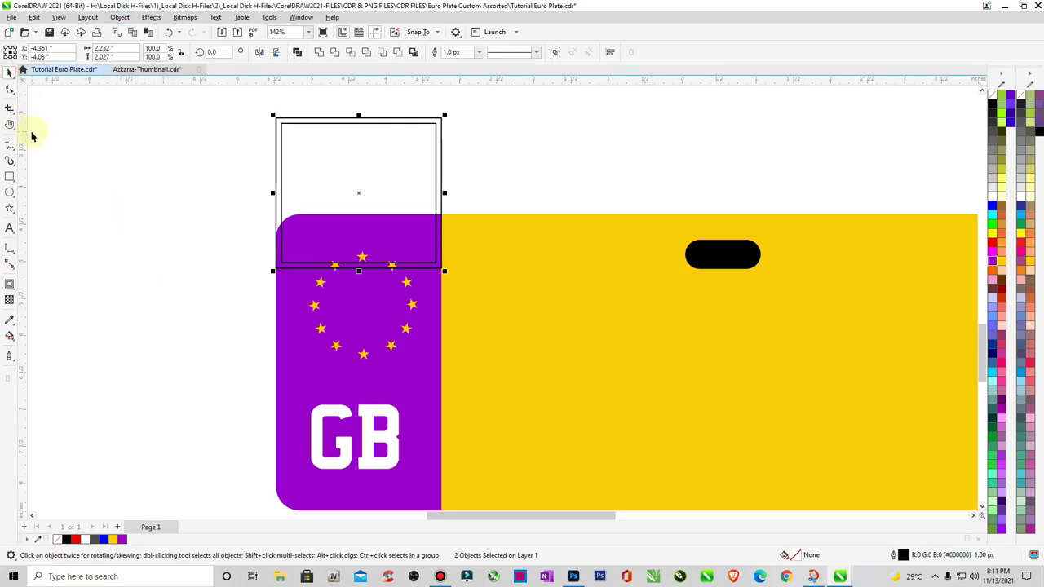
pyautogui.hotkey('ctrl', 'l')
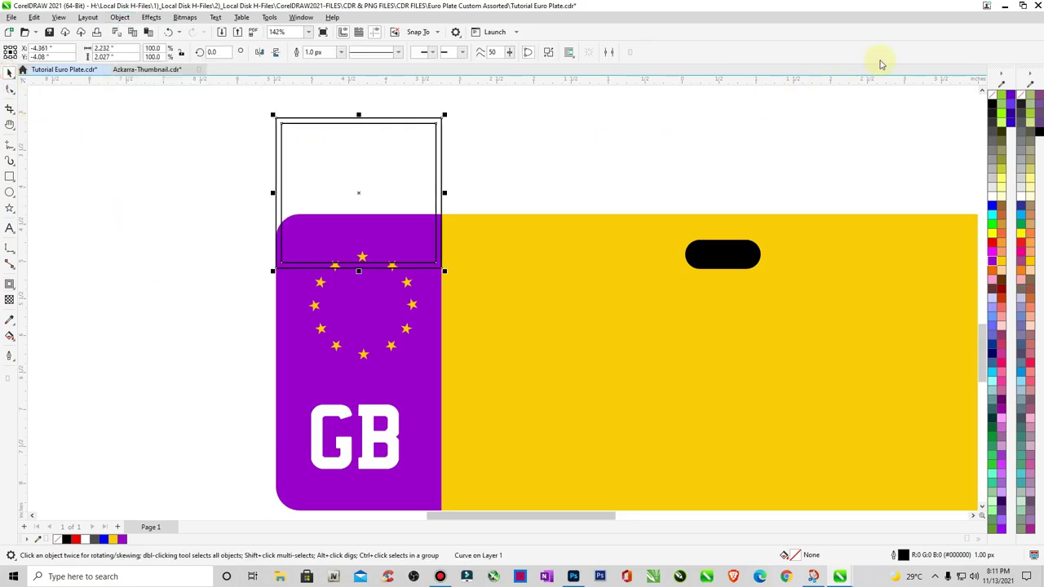
pyautogui.rightClick(991, 103)
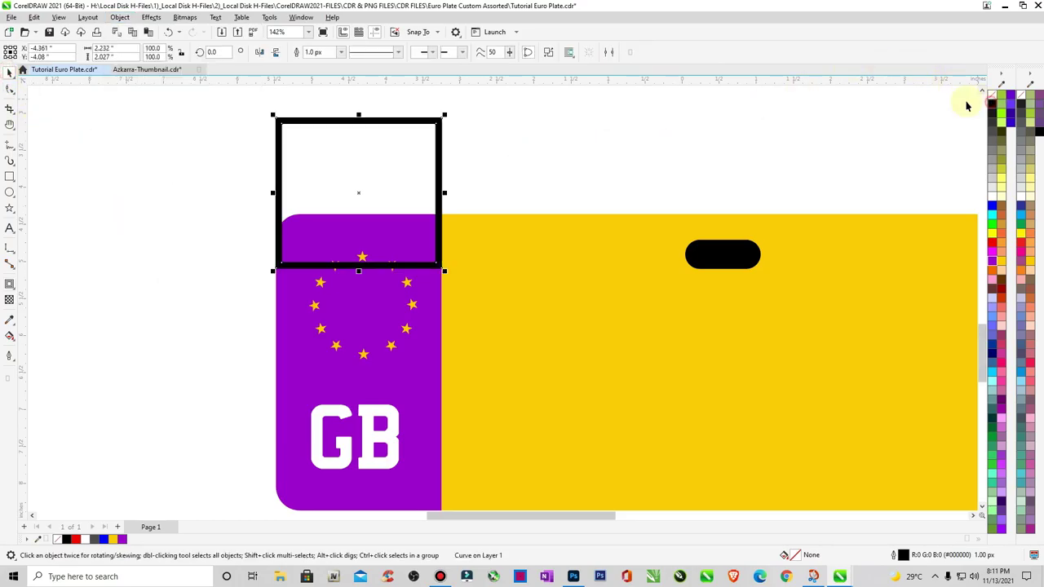
# Draw a rectangle about 2.77 by 1.94 inches over the lower part of the black frame, extending past both its sides
pyautogui.click(10, 176)
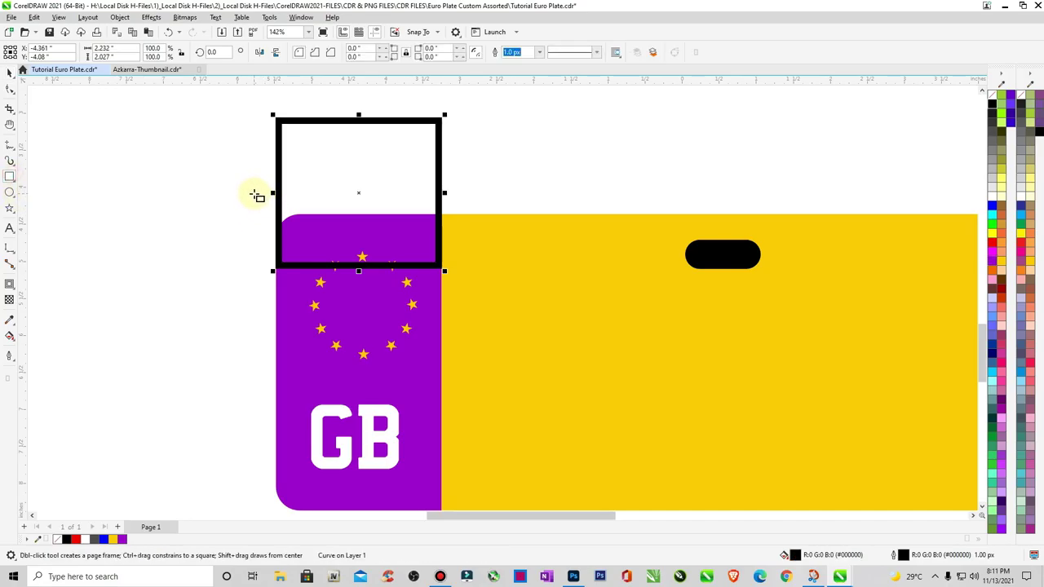
pyautogui.moveTo(250, 171); pyautogui.dragTo(444, 321)
pyautogui.press('F10')
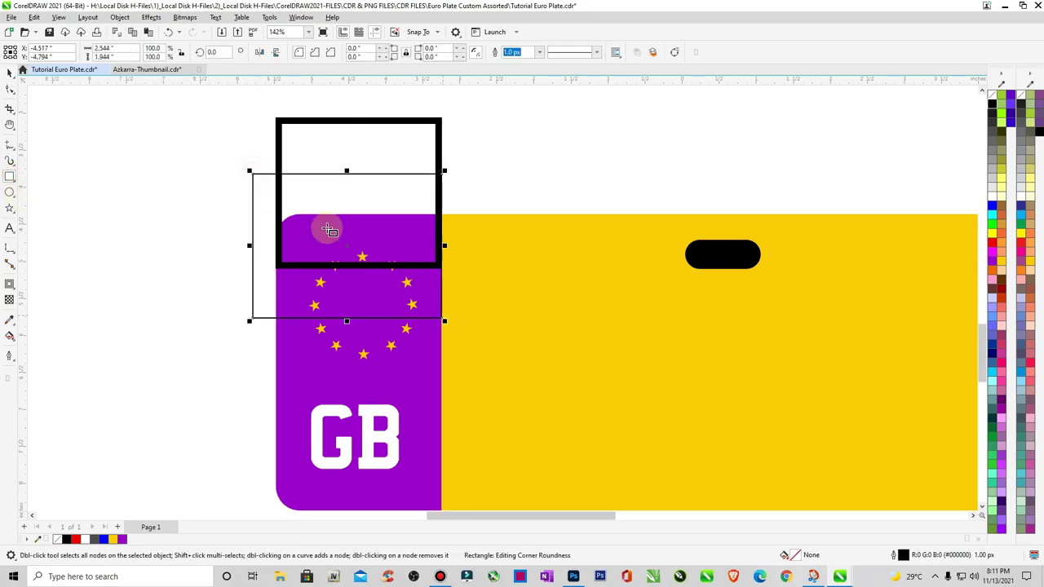
pyautogui.moveTo(445, 245); pyautogui.dragTo(461, 247)
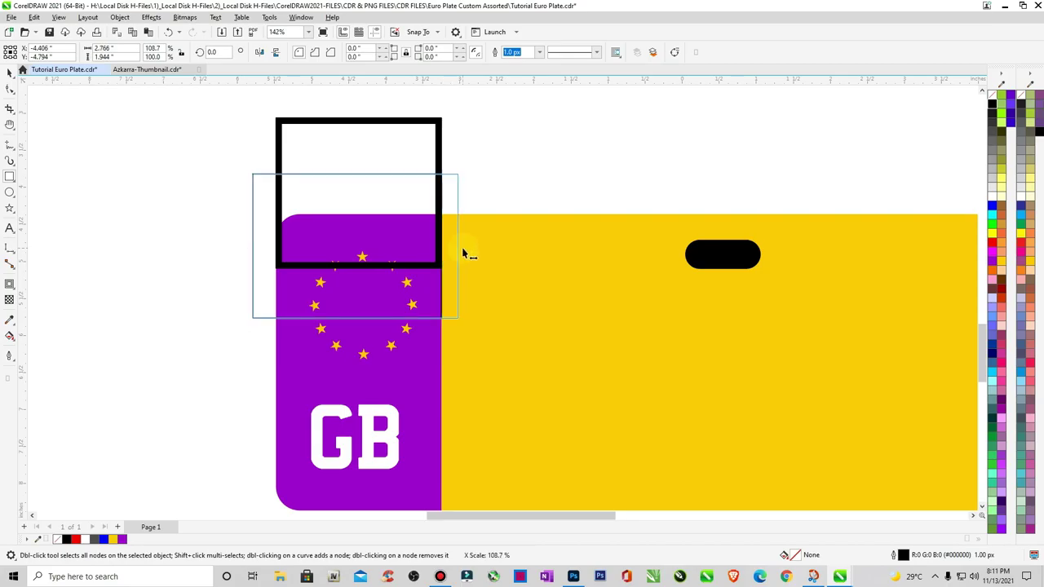
# Trim the lower part off the black frame with the overlapping rectangle, and delete that rectangle
pyautogui.click(10, 73)
pyautogui.keyDown('shift'); pyautogui.click(315, 120); pyautogui.keyUp('shift')
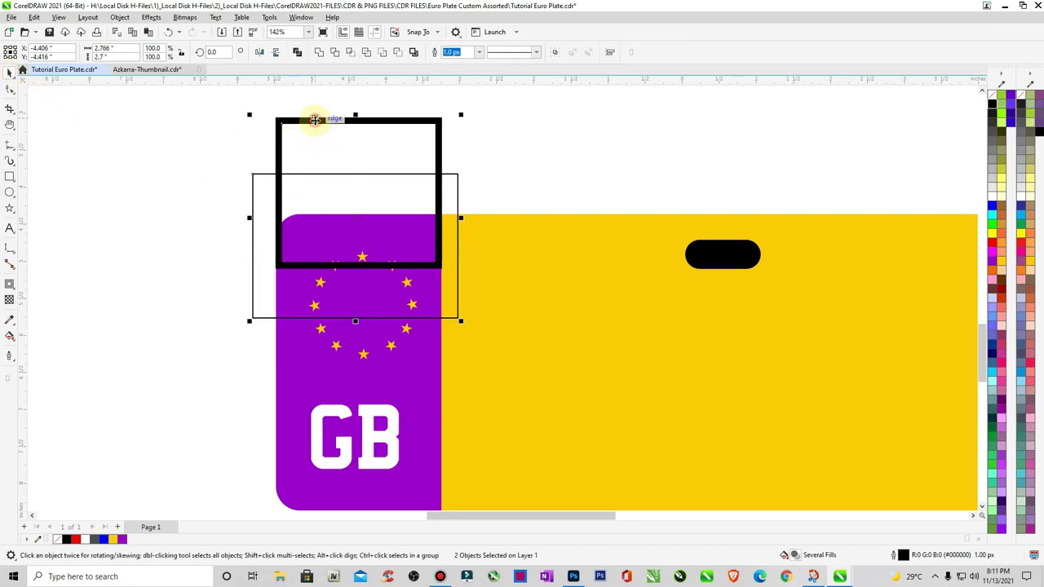
pyautogui.click(334, 52)
pyautogui.click(450, 199)
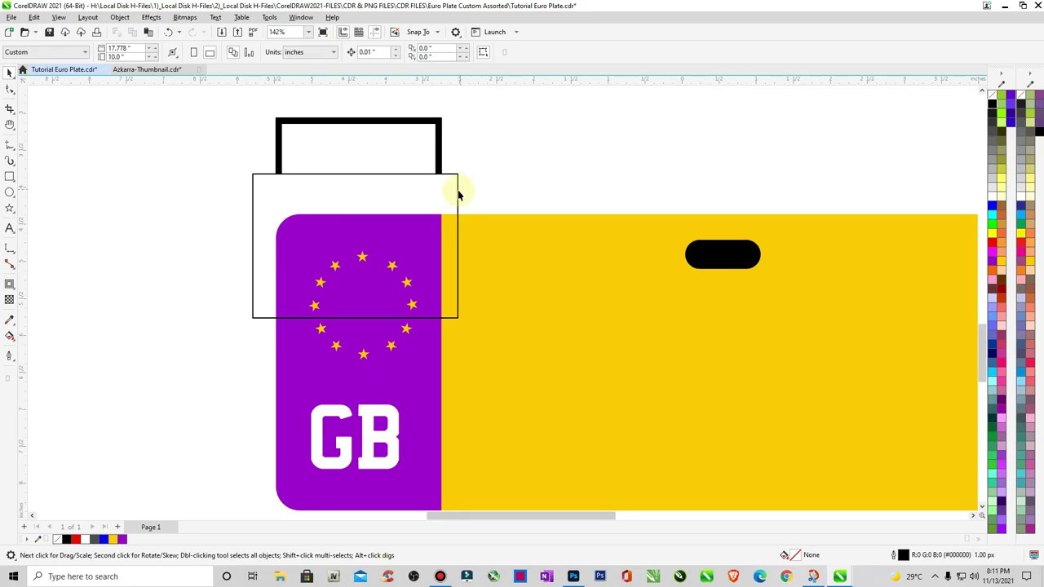
pyautogui.click(457, 199)
pyautogui.press('Delete')
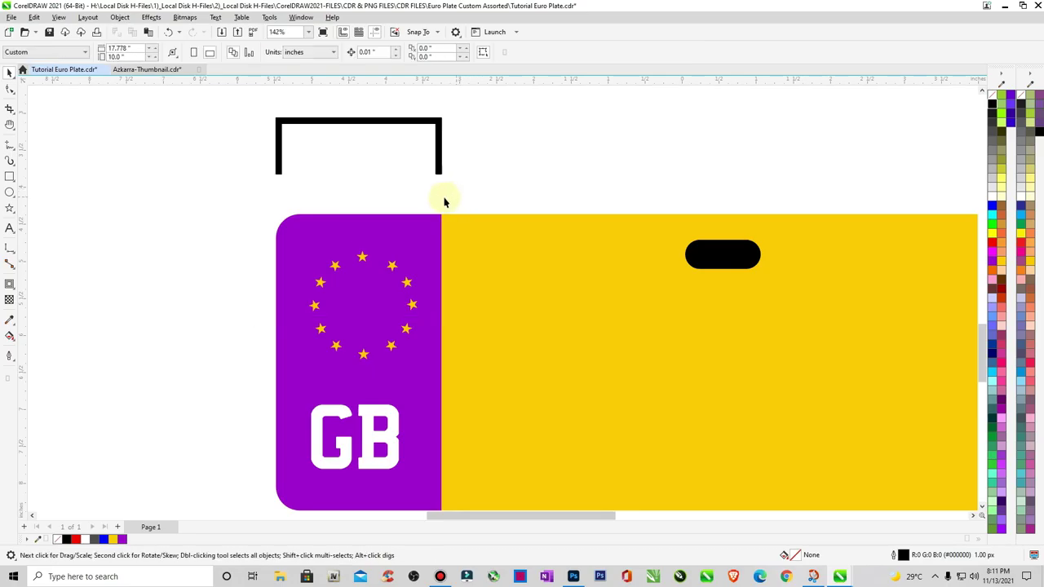
# Lengthen both legs of the black bracket downward to make the bracket about 1.02 inches tall
pyautogui.click(355, 126)
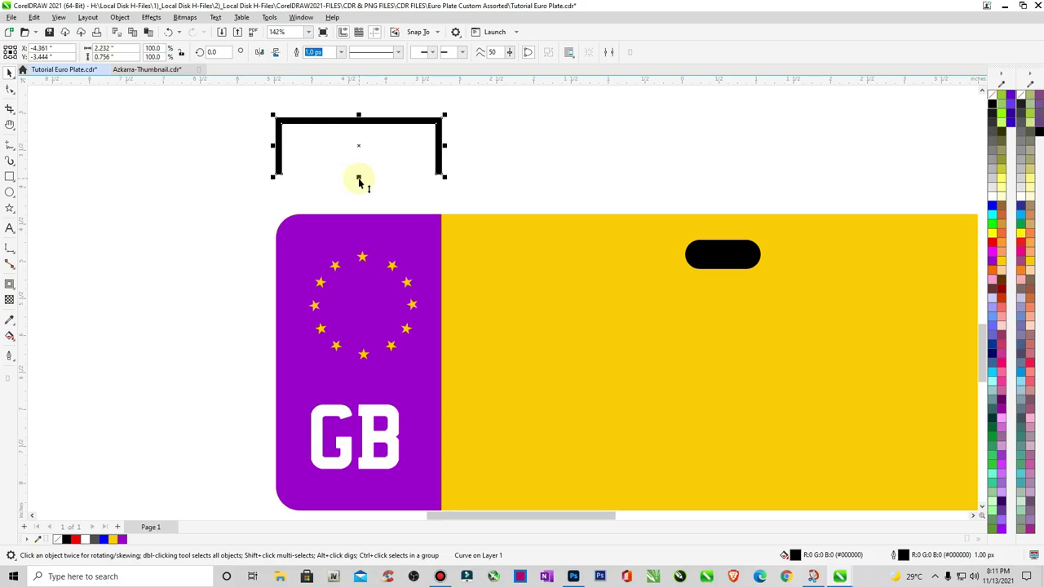
pyautogui.click(9, 90)
pyautogui.moveTo(251, 162); pyautogui.dragTo(473, 201)
pyautogui.press('Down')
pyautogui.press('Down')
pyautogui.press('Down')
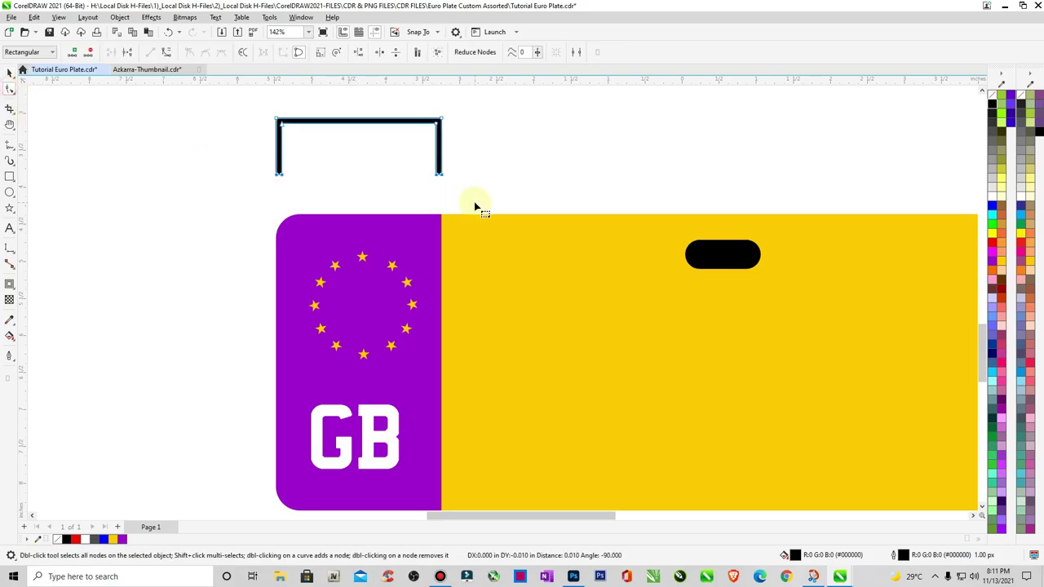
pyautogui.press('Down')
pyautogui.press('Down')
pyautogui.press('Down')
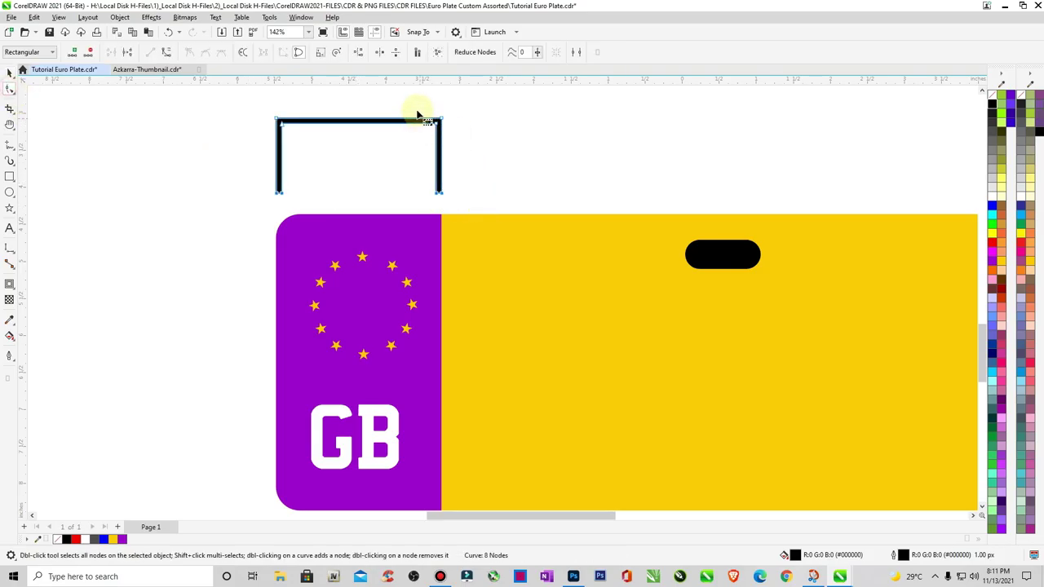
# Shift the bracket's right leg outward to make the bracket about 2.29 inches wide
pyautogui.moveTo(415, 105); pyautogui.dragTo(480, 224)
pyautogui.press('Right')
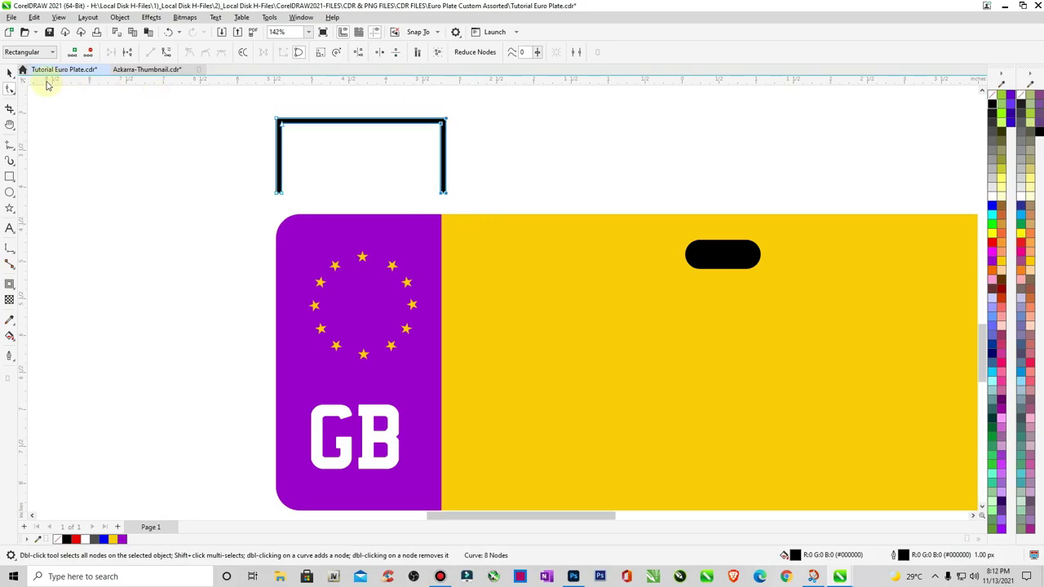
pyautogui.click(10, 71)
pyautogui.click(116, 183)
# Add the artistic text "Gk06" in the empty area below the yellow plate
pyautogui.press('F4')
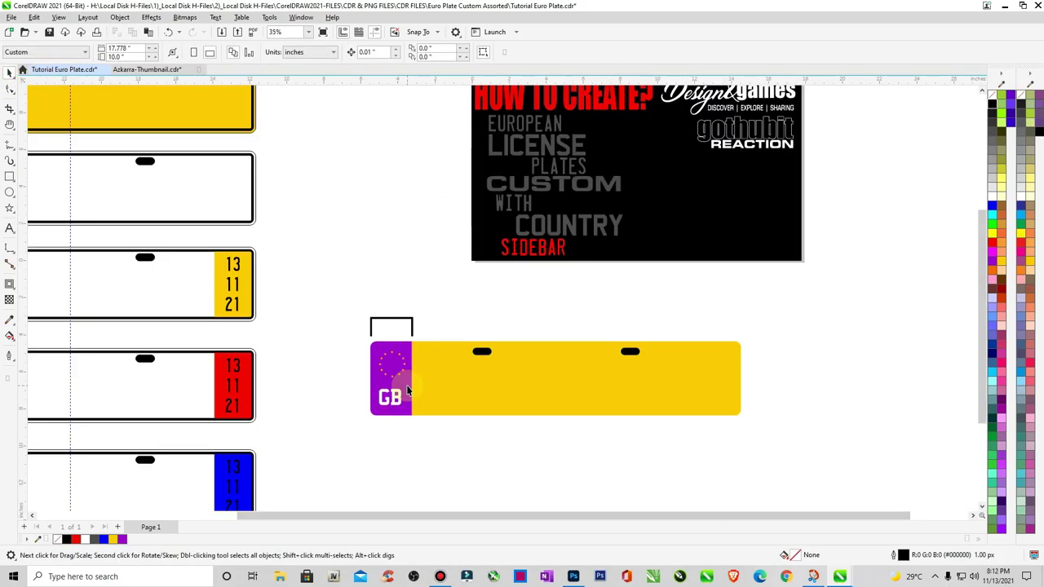
pyautogui.press('z')
pyautogui.moveTo(375, 343); pyautogui.dragTo(613, 424)
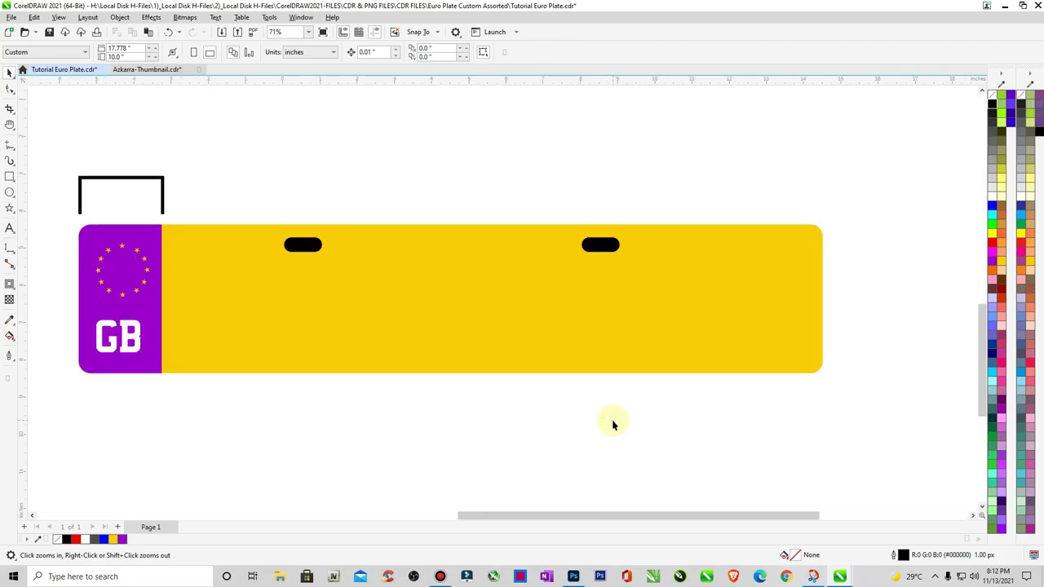
pyautogui.click(10, 229)
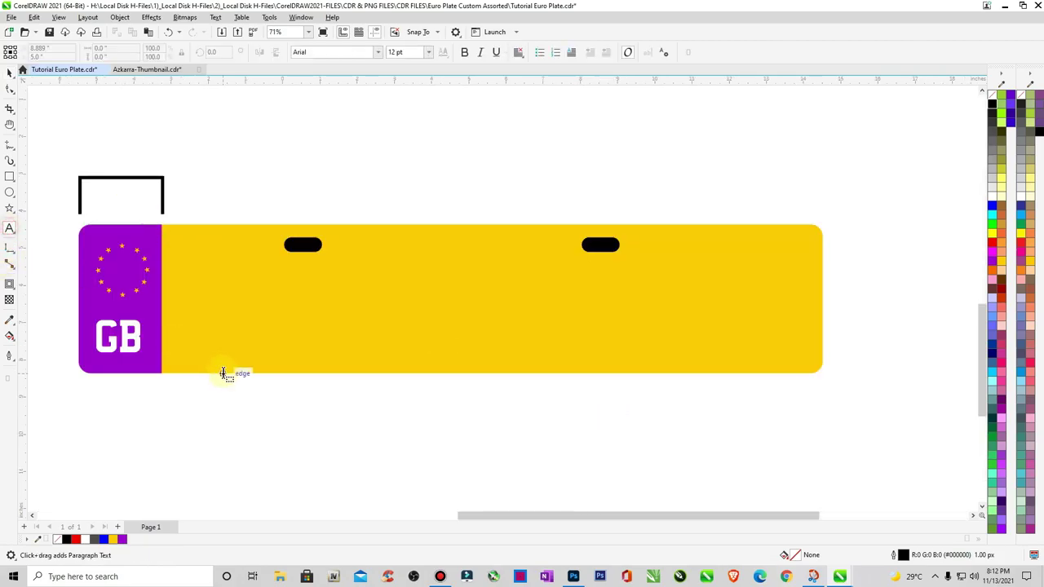
pyautogui.click(289, 422)
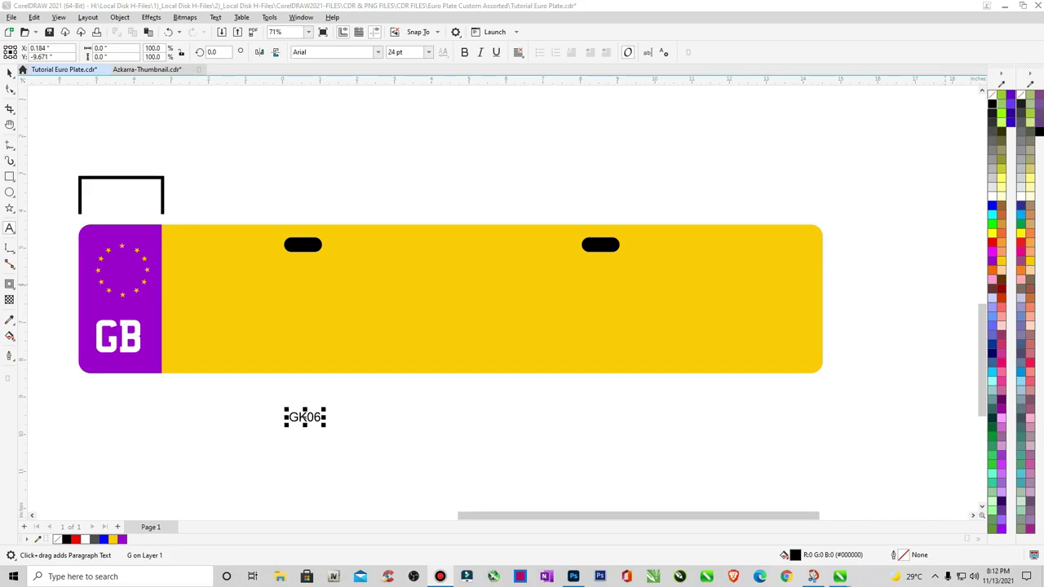
pyautogui.click(9, 75)
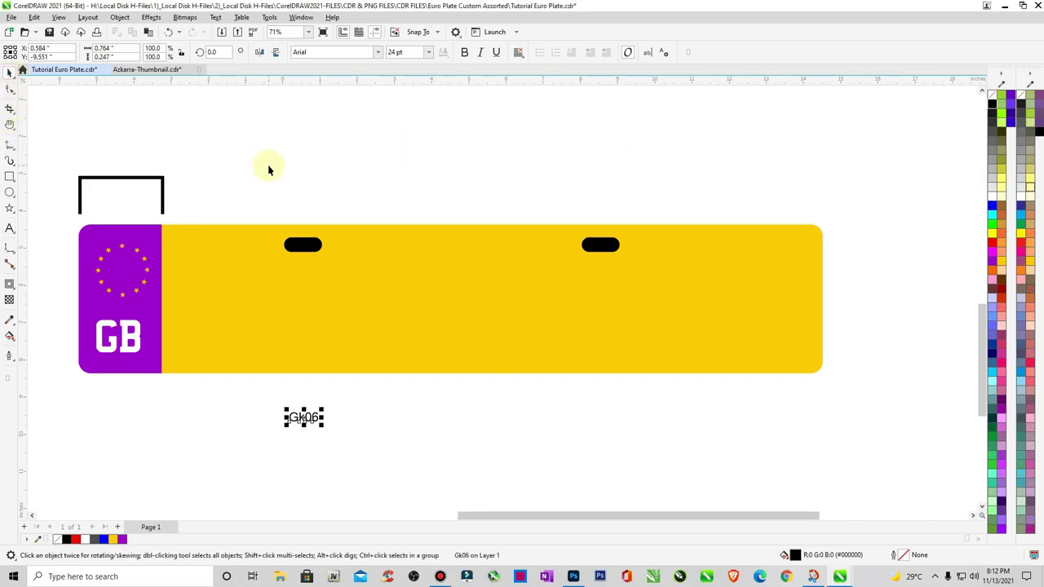
pyautogui.click(269, 166)
pyautogui.click(315, 418)
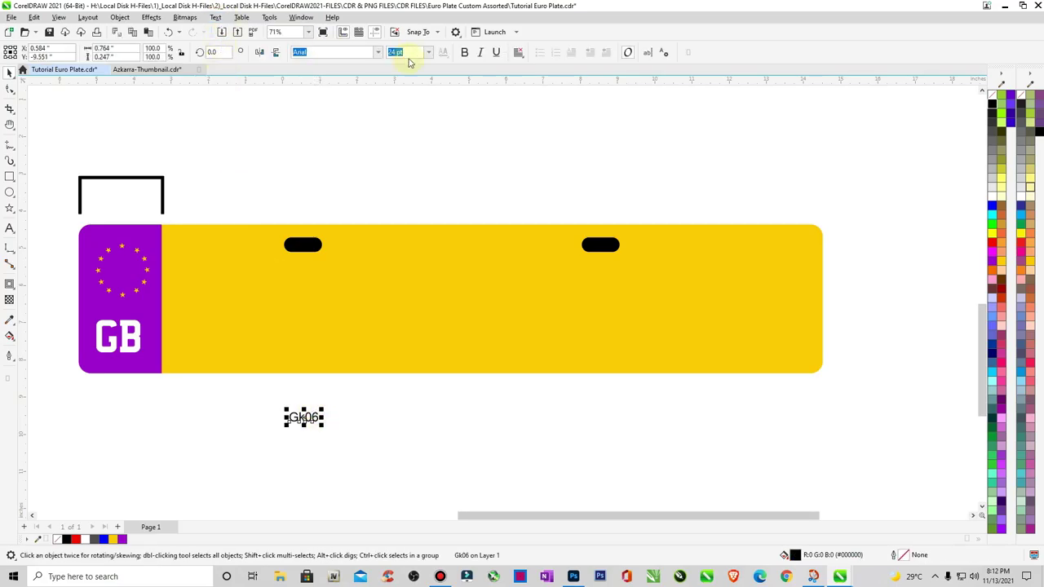
# Set the Gk06 text in the REGISTRATION PLATE UK font and change its case to uppercase
pyautogui.click(380, 53)
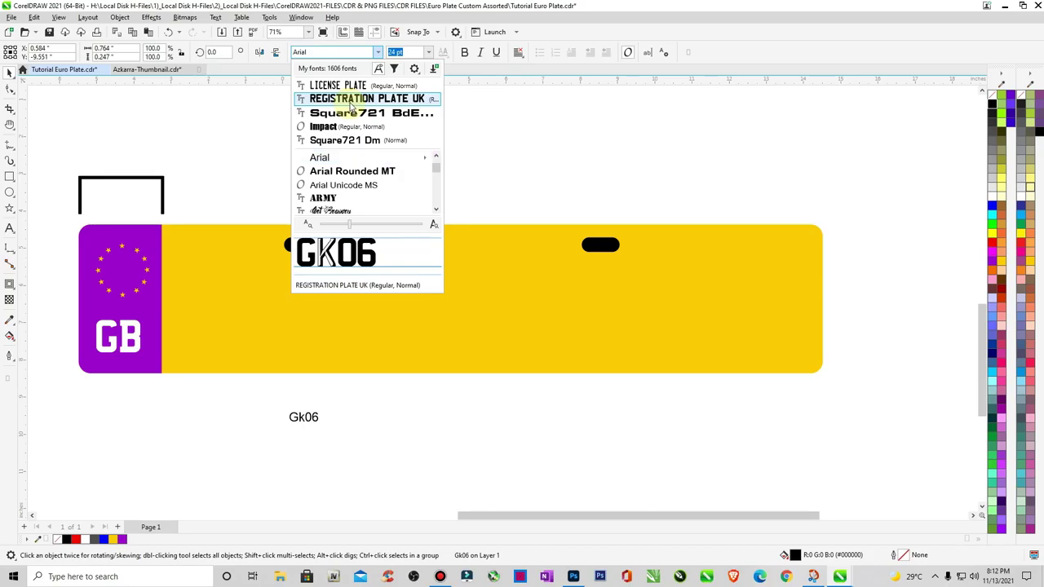
pyautogui.click(351, 101)
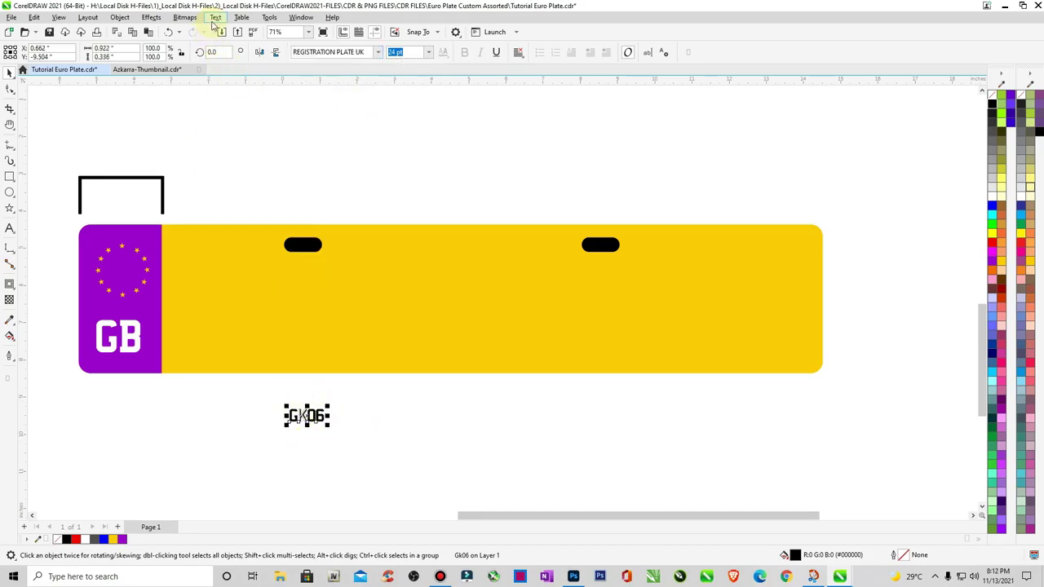
pyautogui.click(215, 17)
pyautogui.click(242, 245)
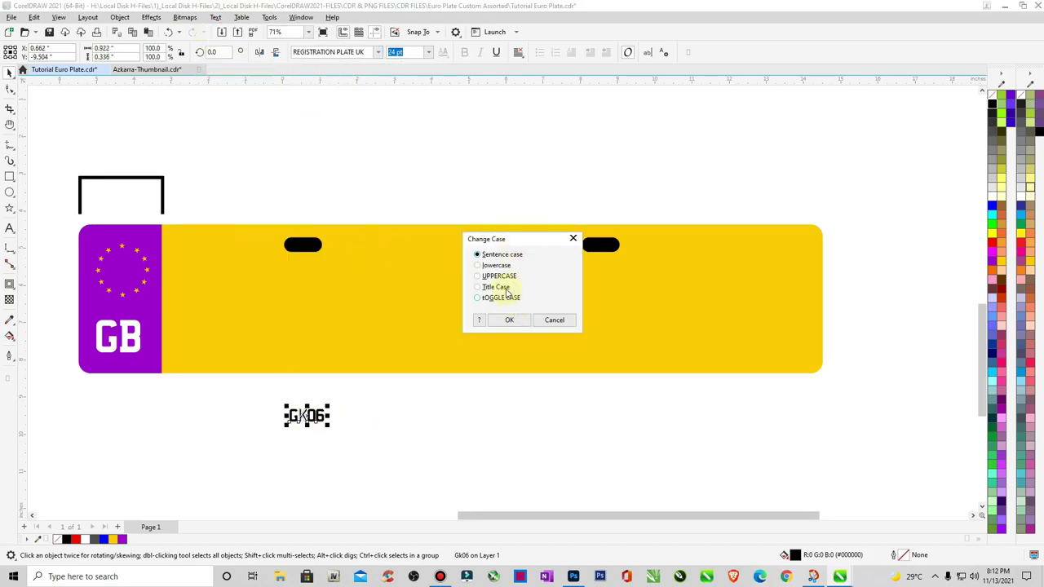
pyautogui.click(509, 320)
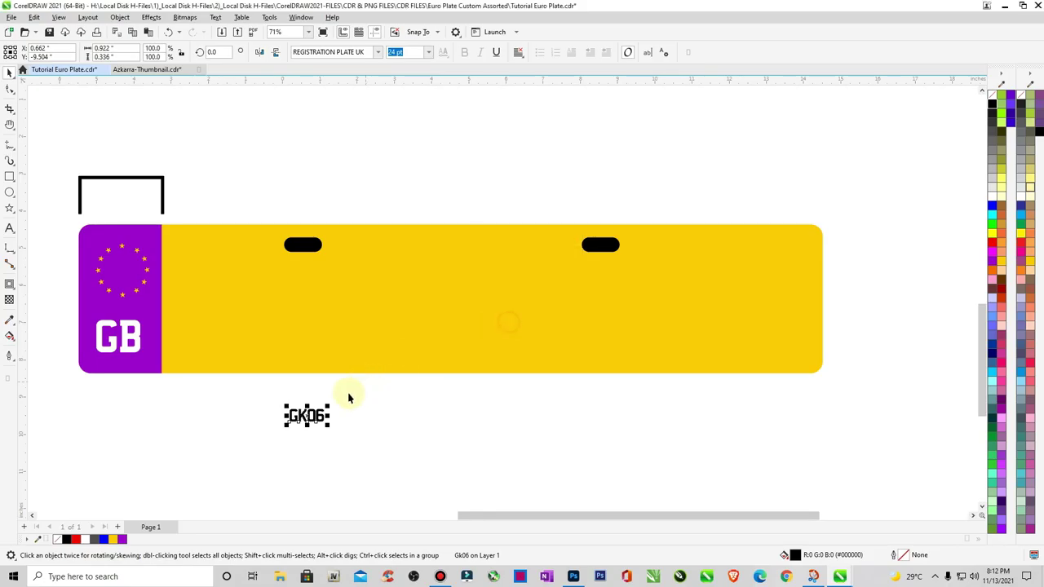
# Enlarge the GK06 text to about 7.09 by 2.58 inches and place it on the yellow plate beside the purple band
pyautogui.moveTo(329, 406); pyautogui.dragTo(487, 300)
pyautogui.click(418, 371)
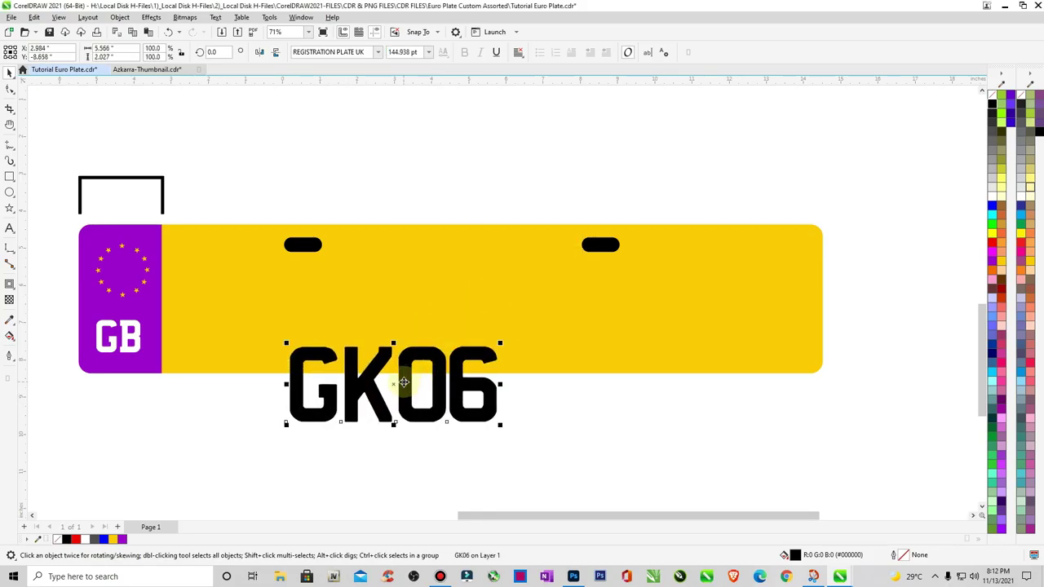
pyautogui.moveTo(418, 371); pyautogui.dragTo(292, 308)
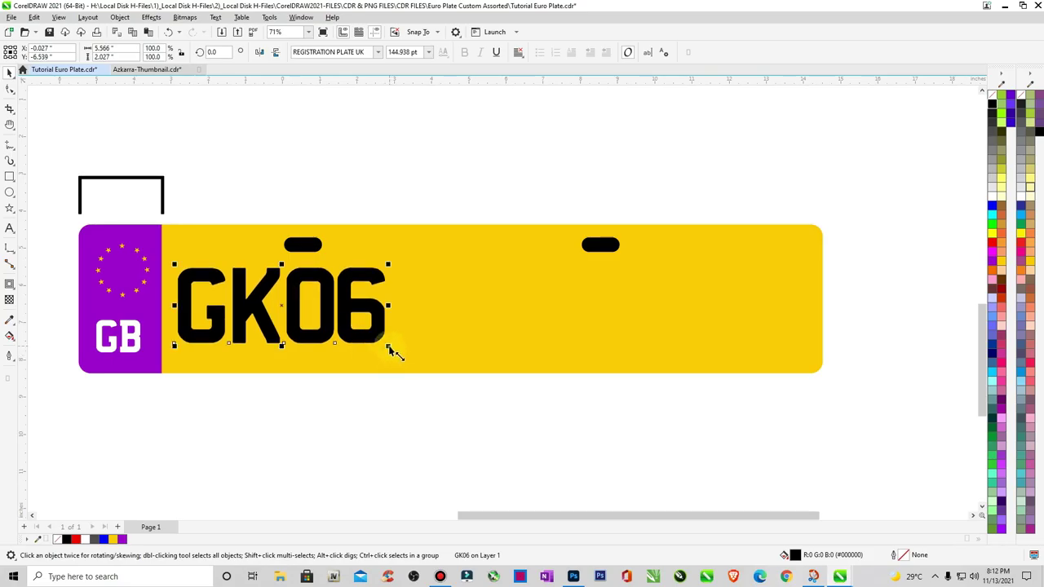
pyautogui.moveTo(391, 349); pyautogui.dragTo(444, 368)
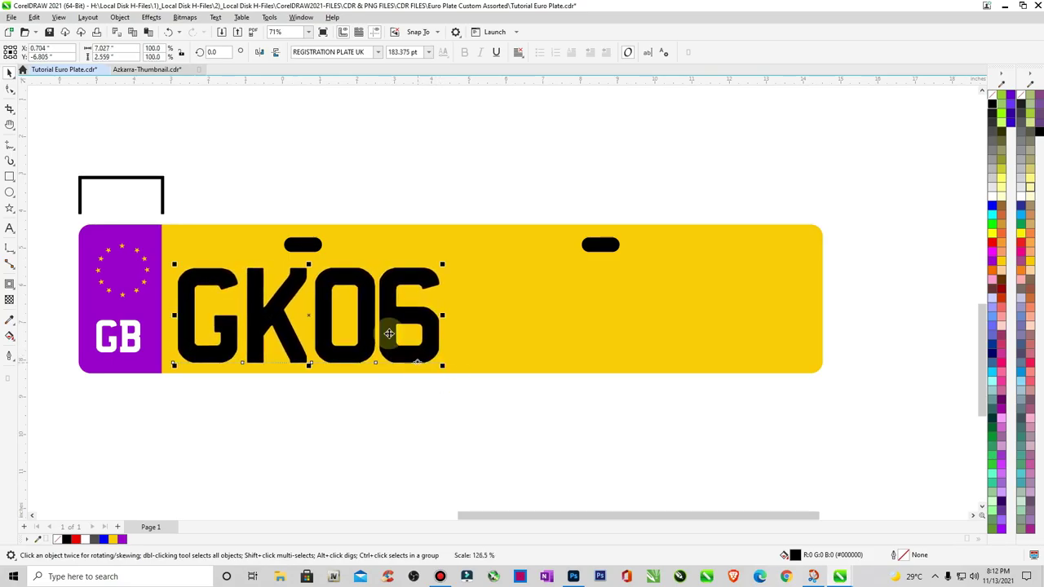
pyautogui.moveTo(368, 321); pyautogui.dragTo(373, 315)
pyautogui.moveTo(447, 363); pyautogui.dragTo(449, 359)
# Append "GOT" to the GK06 text after a wide gap, and change the whole text to uppercase
pyautogui.click(10, 229)
pyautogui.click(441, 312)
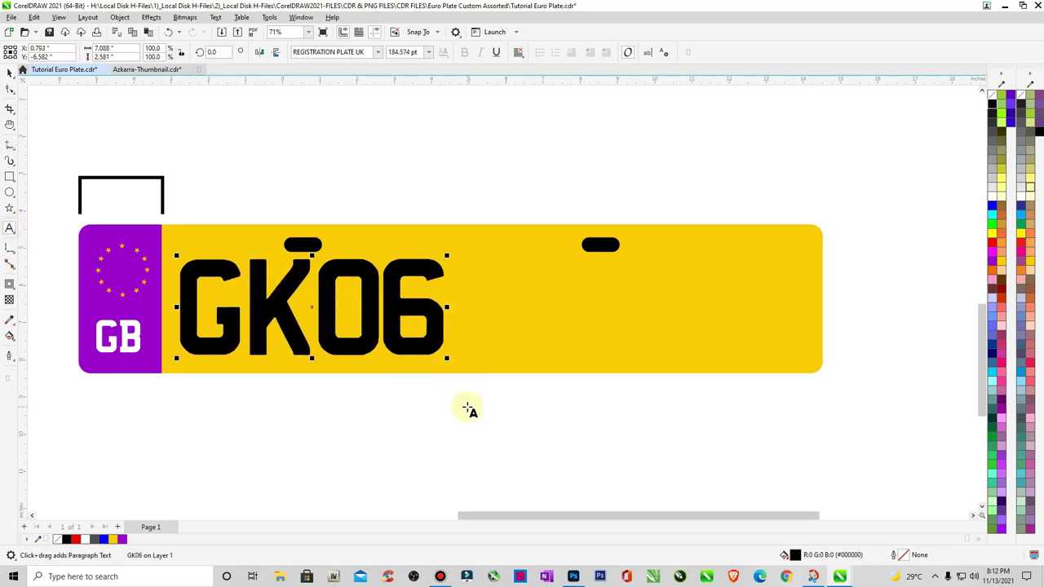
pyautogui.write('GOT')
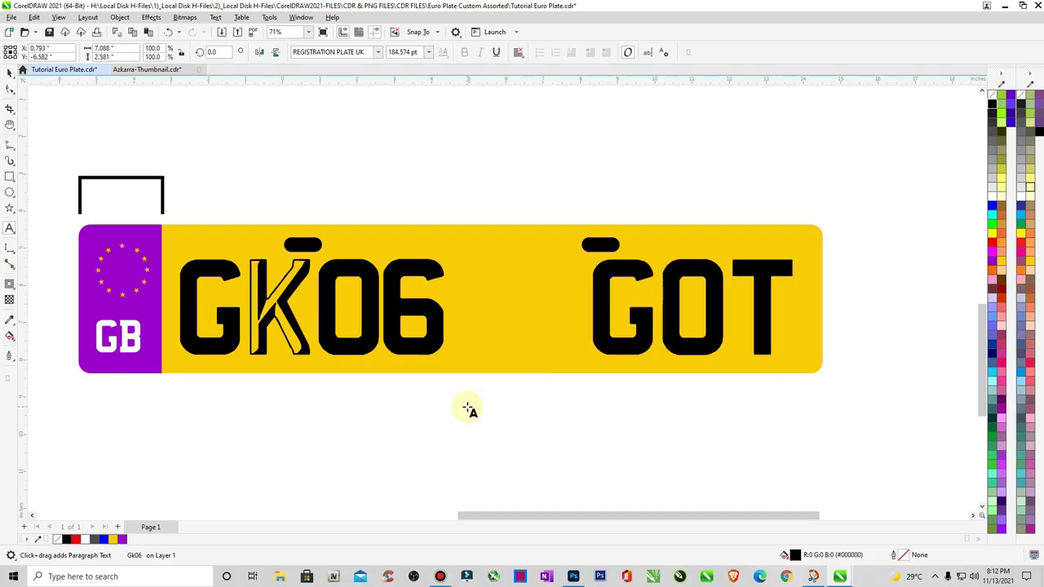
pyautogui.click(10, 72)
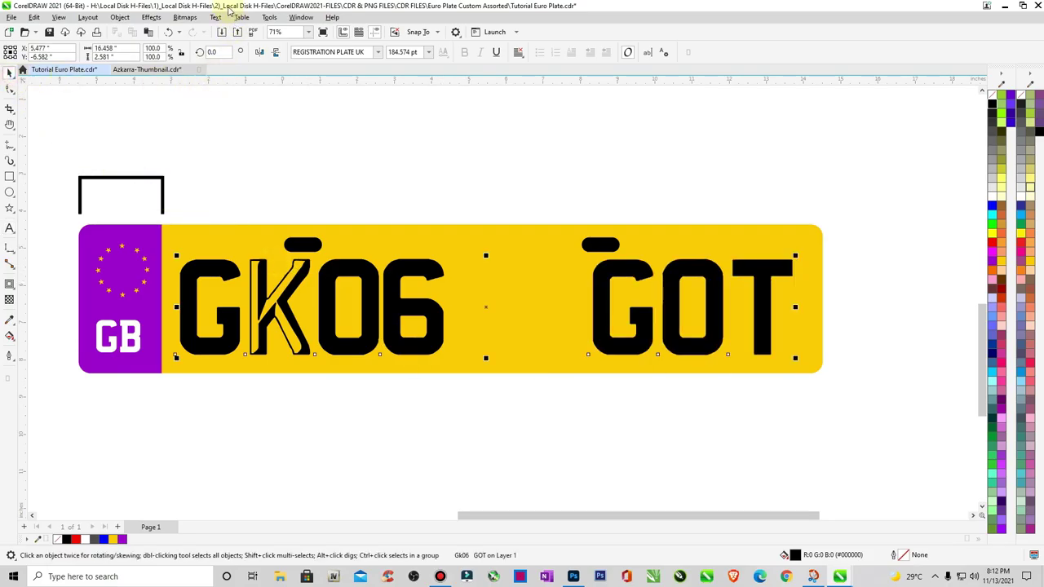
pyautogui.click(215, 17)
pyautogui.click(251, 246)
pyautogui.click(506, 321)
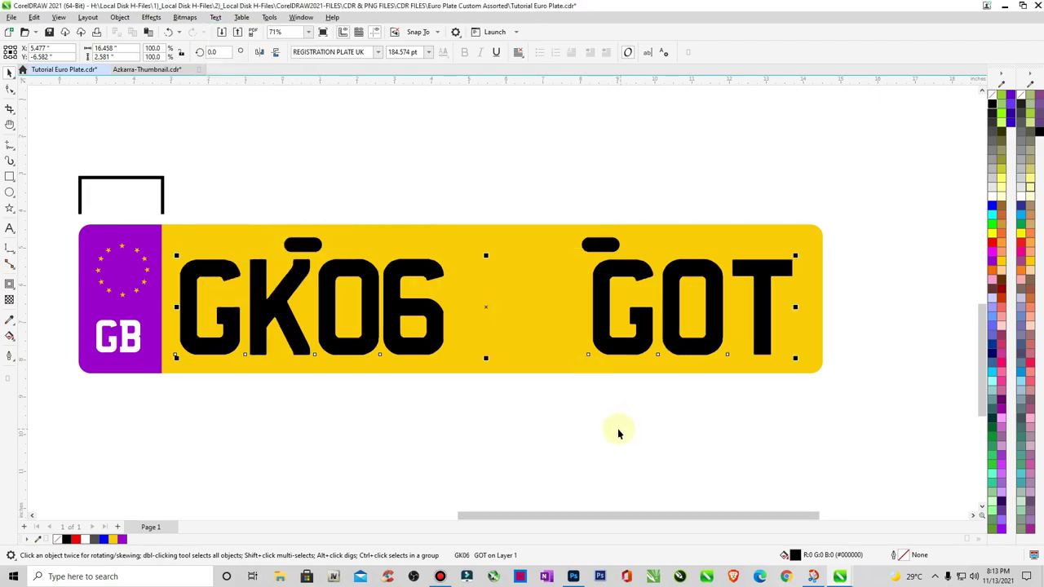
# Remove one space before GOT and scale the registration text up to about 16.1 by 2.74 inches
pyautogui.click(10, 228)
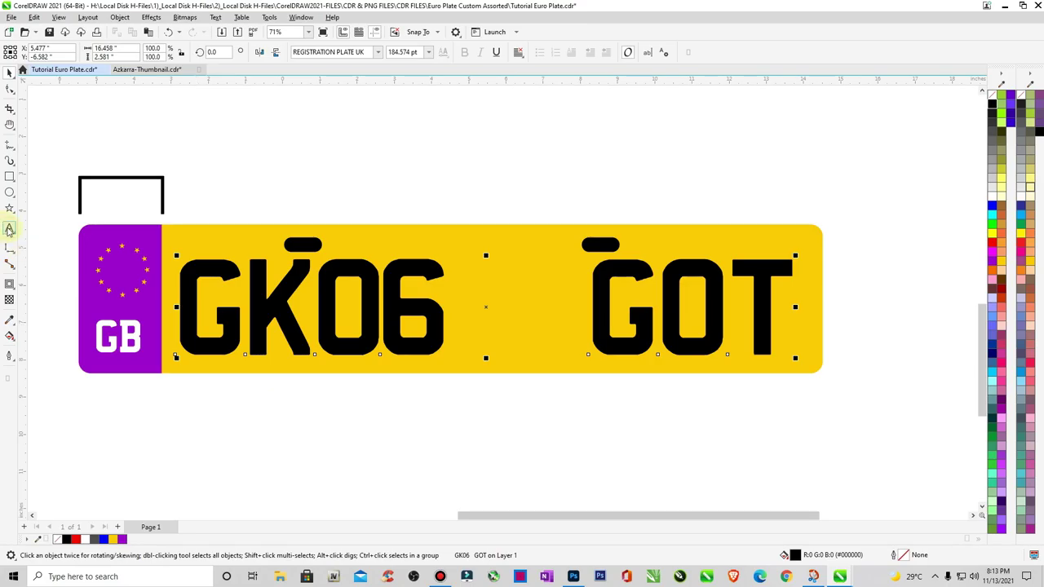
pyautogui.click(592, 291)
pyautogui.press('BackSpace')
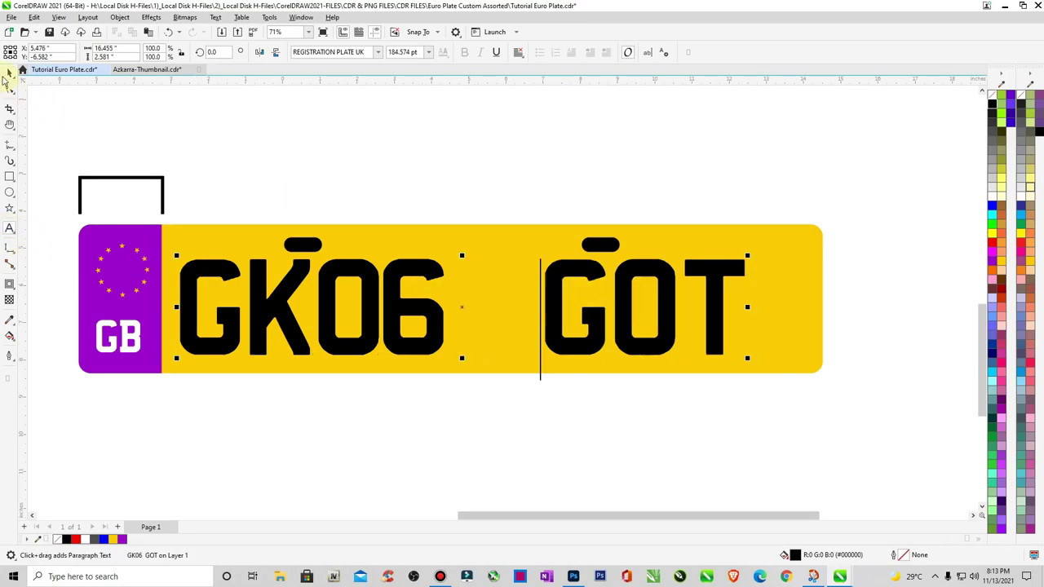
pyautogui.hotkey('ctrl', 'space')
pyautogui.moveTo(747, 359); pyautogui.dragTo(782, 364)
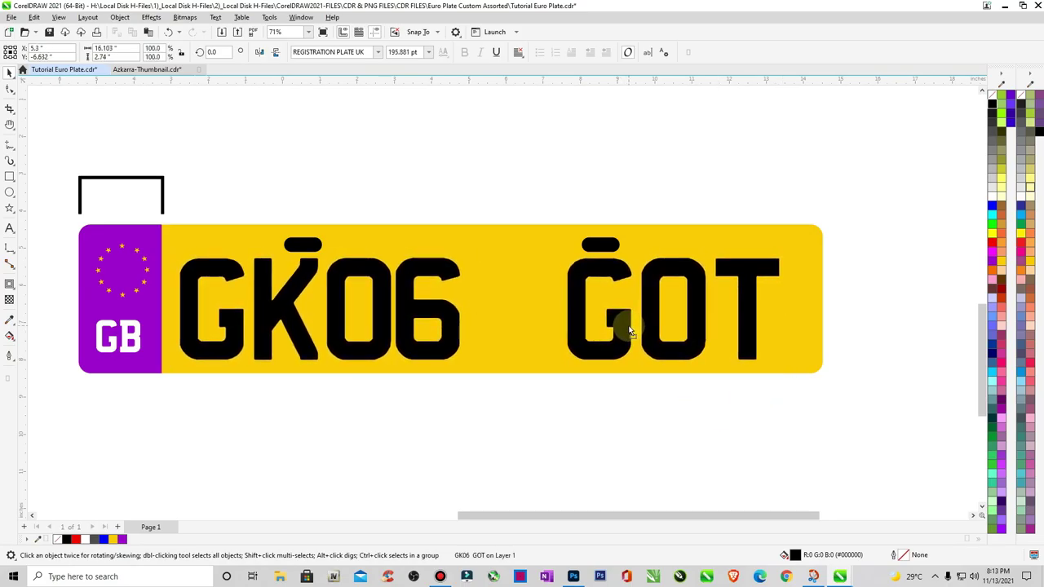
pyautogui.click(660, 414)
# Convert the registration text to curves, check the GB lettering's object type, and save the document
pyautogui.click(628, 348)
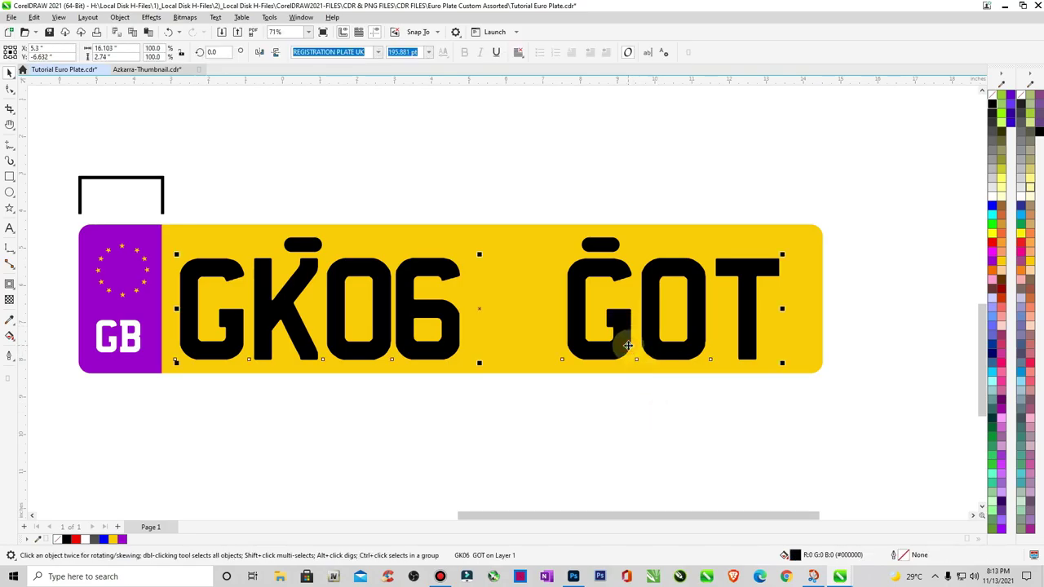
pyautogui.click(594, 407)
pyautogui.click(124, 343)
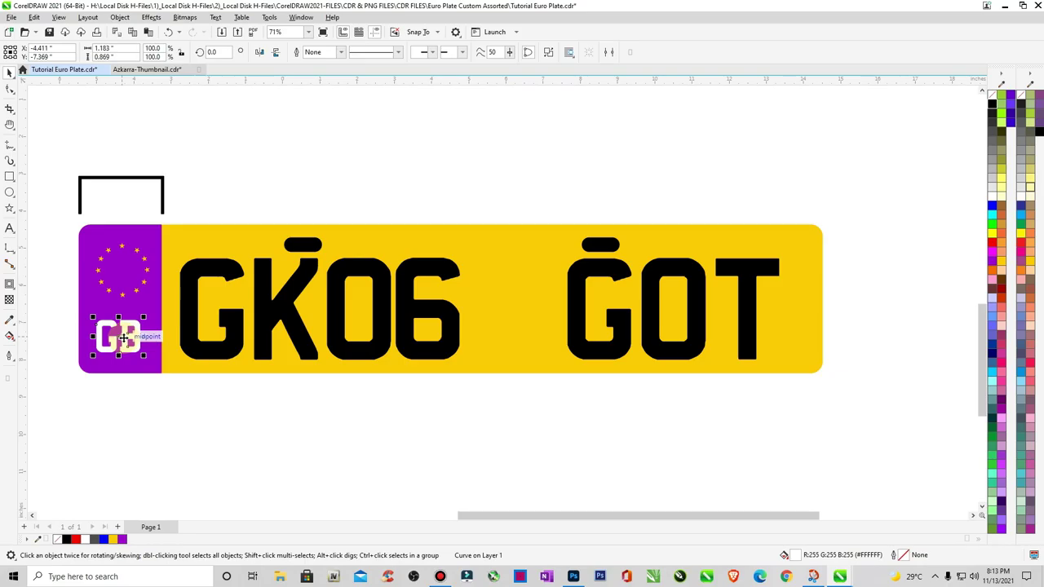
pyautogui.click(201, 435)
pyautogui.click(209, 358)
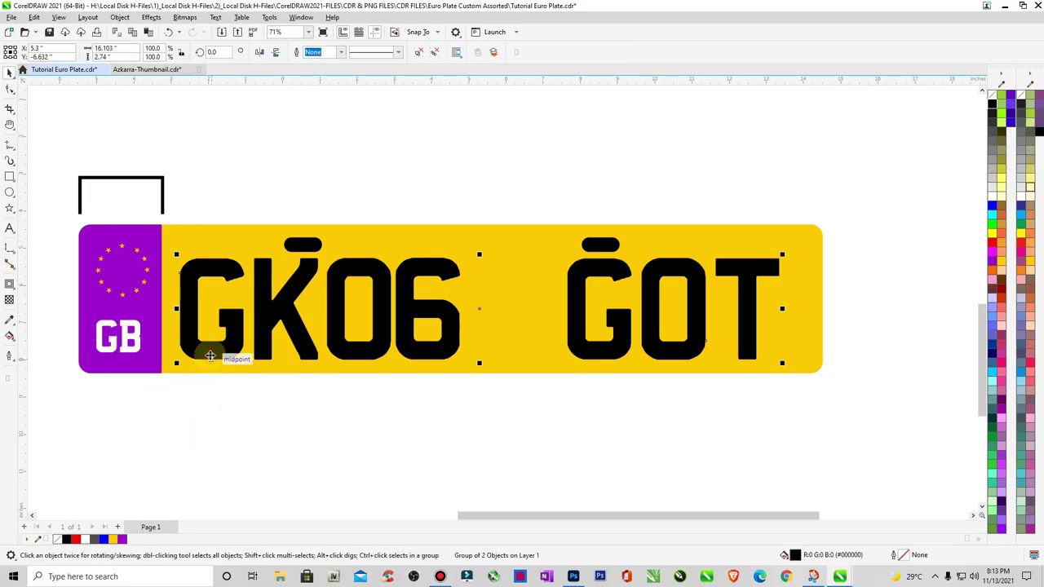
pyautogui.click(257, 446)
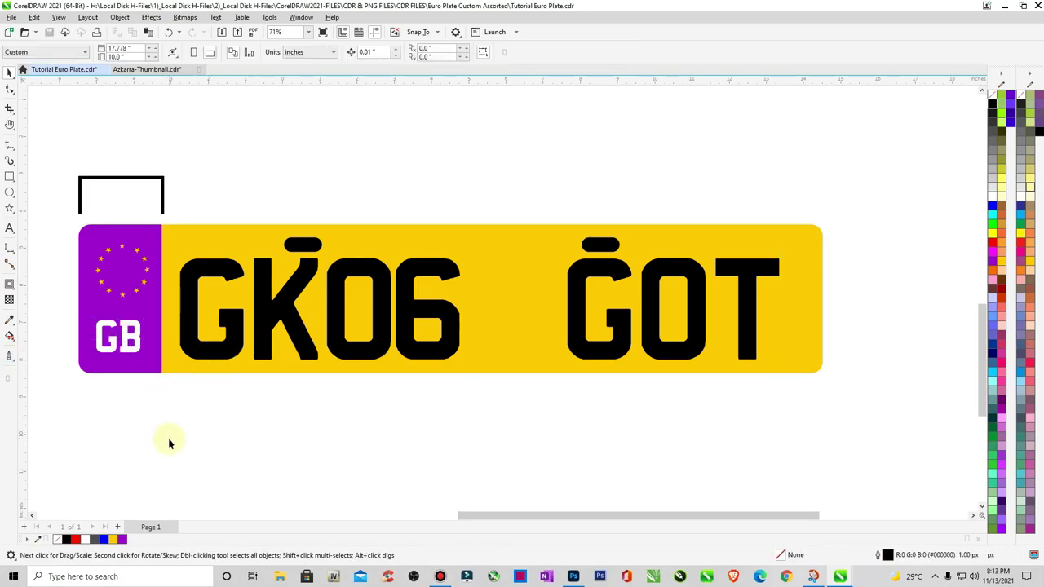
# Place a vertically mirrored copy of the bracket beneath the first G of the registration text
pyautogui.click(163, 211)
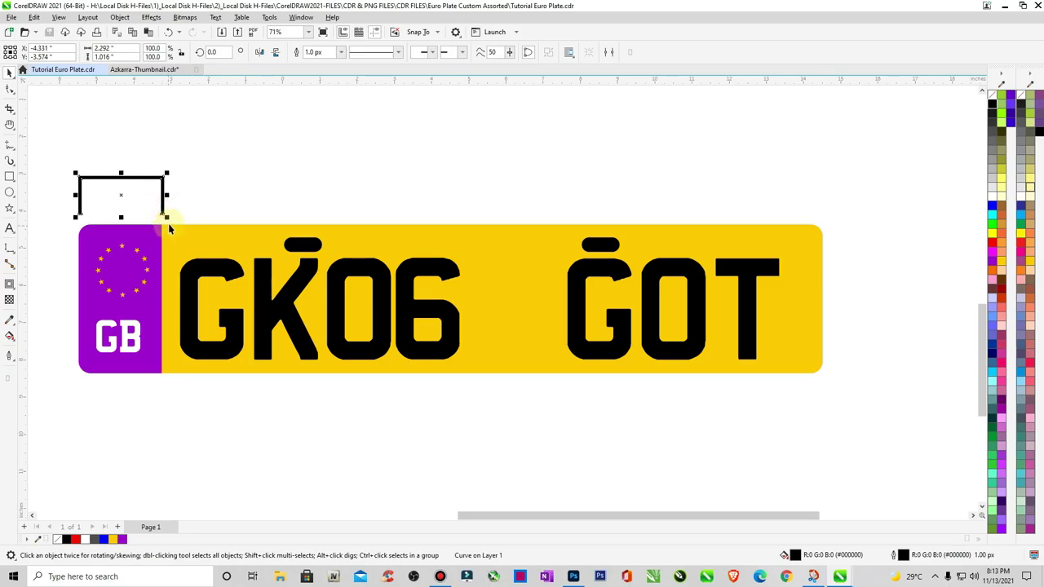
pyautogui.moveTo(135, 191); pyautogui.dragTo(220, 384)
pyautogui.click(275, 54)
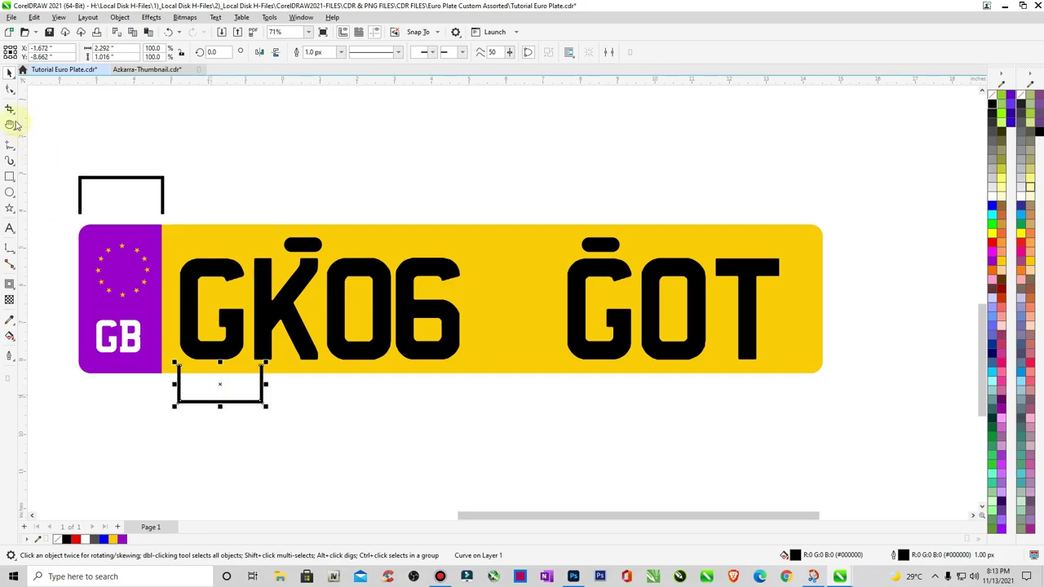
# Make the lower bracket taller by moving the nodes of its horizontal bar downward
pyautogui.press('Escape')
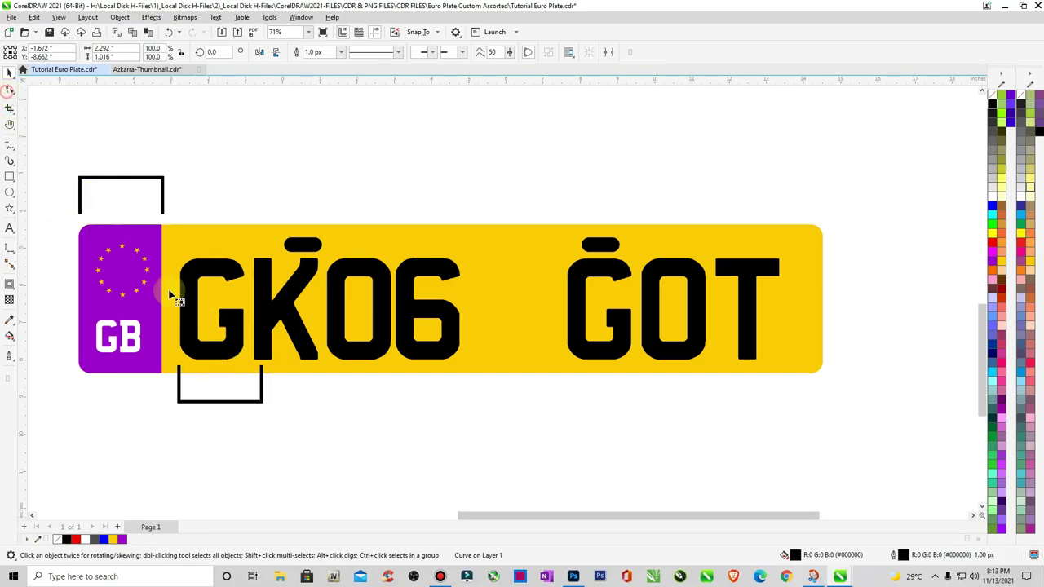
pyautogui.click(176, 398)
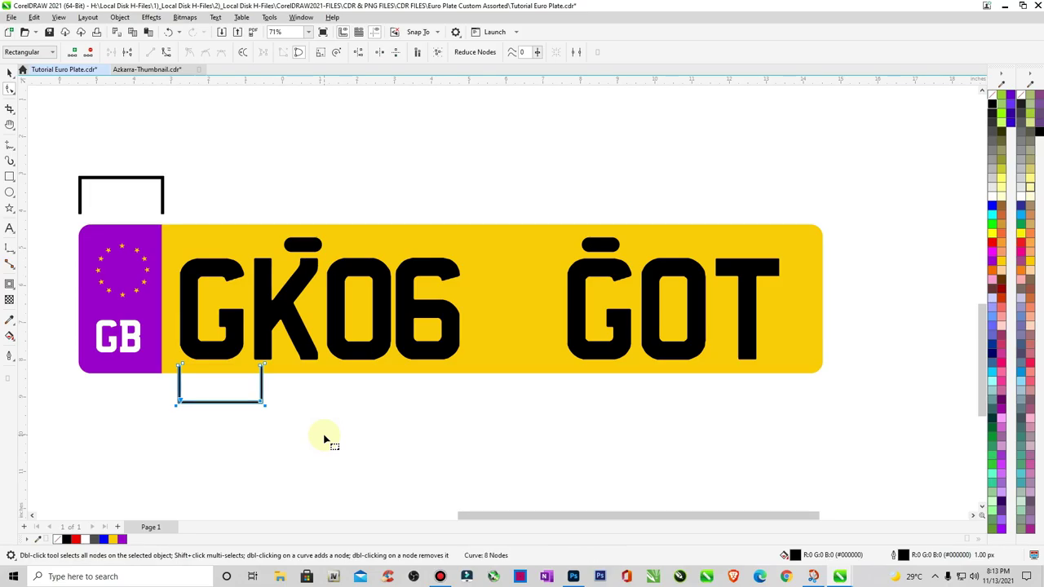
pyautogui.press('Down')
pyautogui.press('Down')
pyautogui.press('Down')
pyautogui.press('Down')
pyautogui.press('Down')
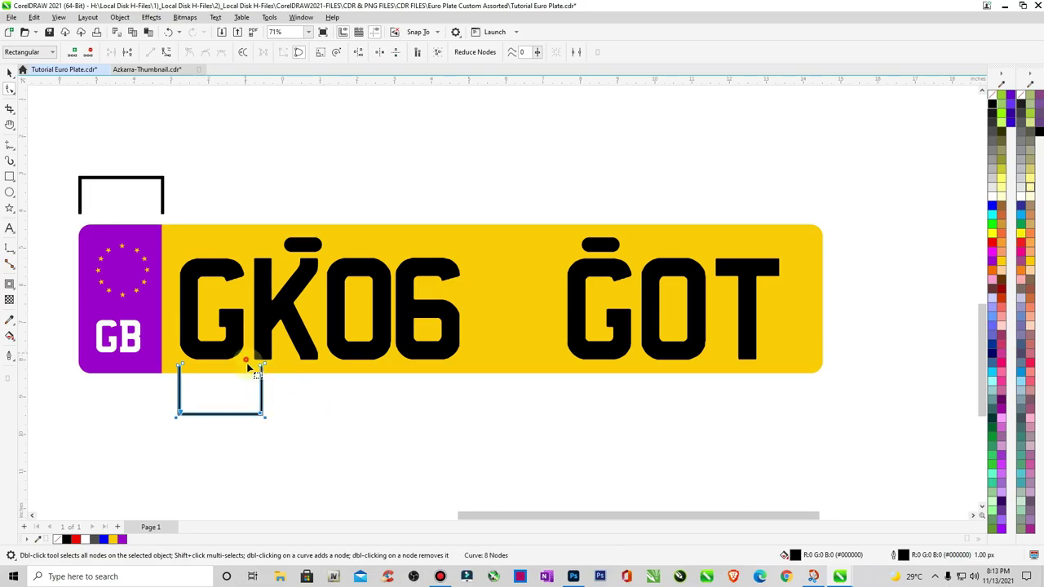
# Widen the lower bracket to about 3.96 inches by moving its end nodes sideways so it spans the letters G and K
pyautogui.moveTo(248, 367); pyautogui.dragTo(300, 450)
pyautogui.press('Right')
pyautogui.press('Right')
pyautogui.press('Right')
pyautogui.press('Right')
pyautogui.press('Right')
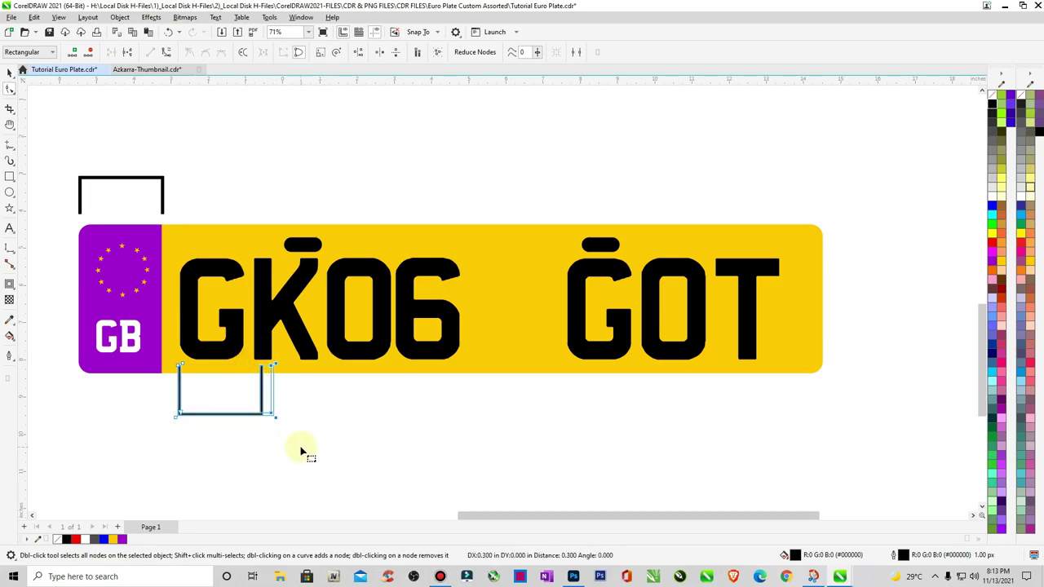
pyautogui.press('Right')
pyautogui.press('Right')
pyautogui.press('Right')
pyautogui.press('Right')
pyautogui.press('Right')
pyautogui.press('Right')
pyautogui.press('Right')
pyautogui.press('Right')
pyautogui.press('Right')
pyautogui.press('Right')
pyautogui.press('Right')
pyautogui.press('Right')
pyautogui.press('Right')
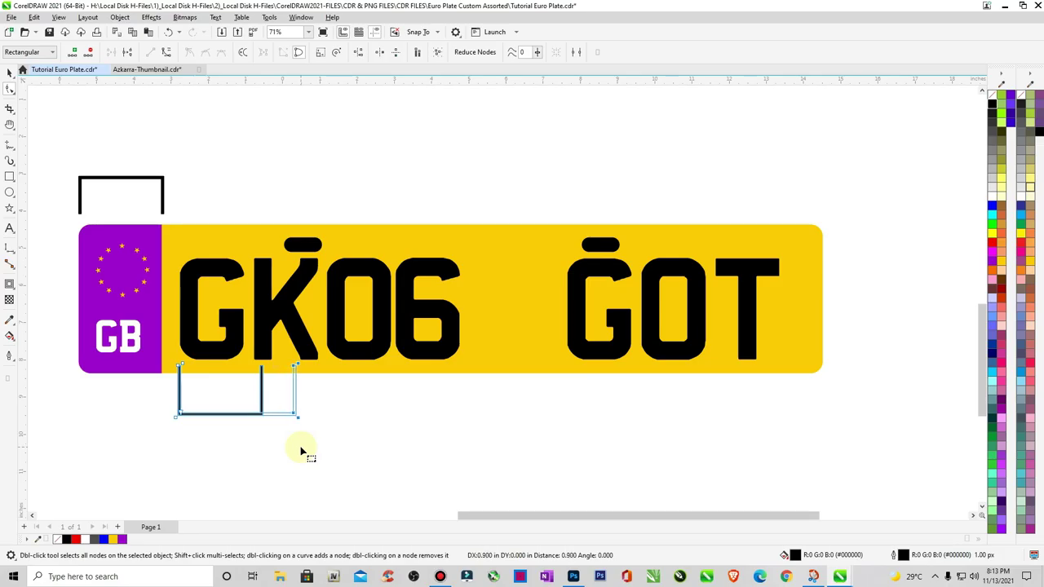
pyautogui.press('Right')
pyautogui.press('Right')
pyautogui.press('Right')
pyautogui.press('Right')
pyautogui.press('Right')
pyautogui.press('Right')
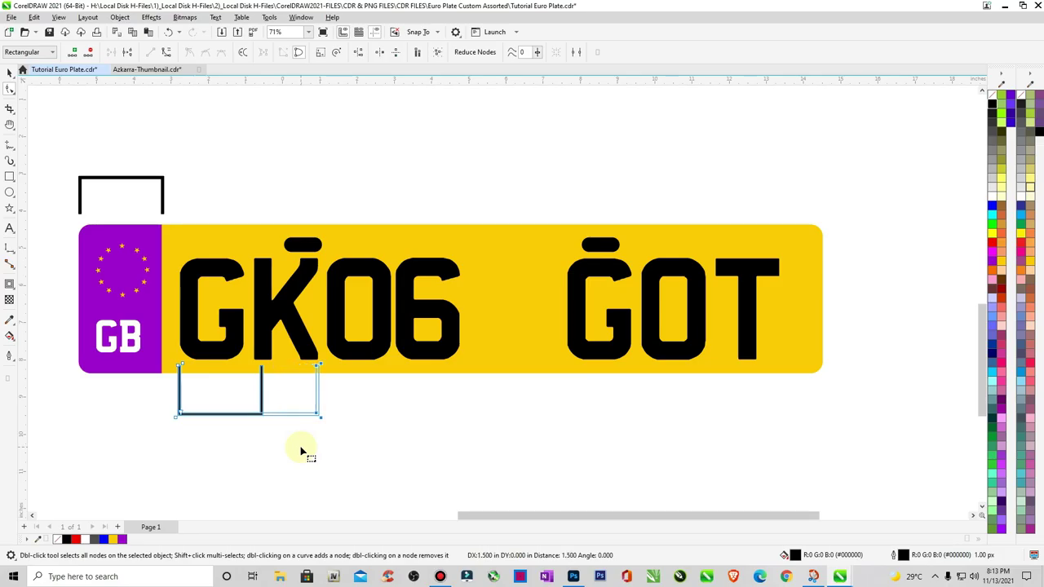
pyautogui.click(309, 464)
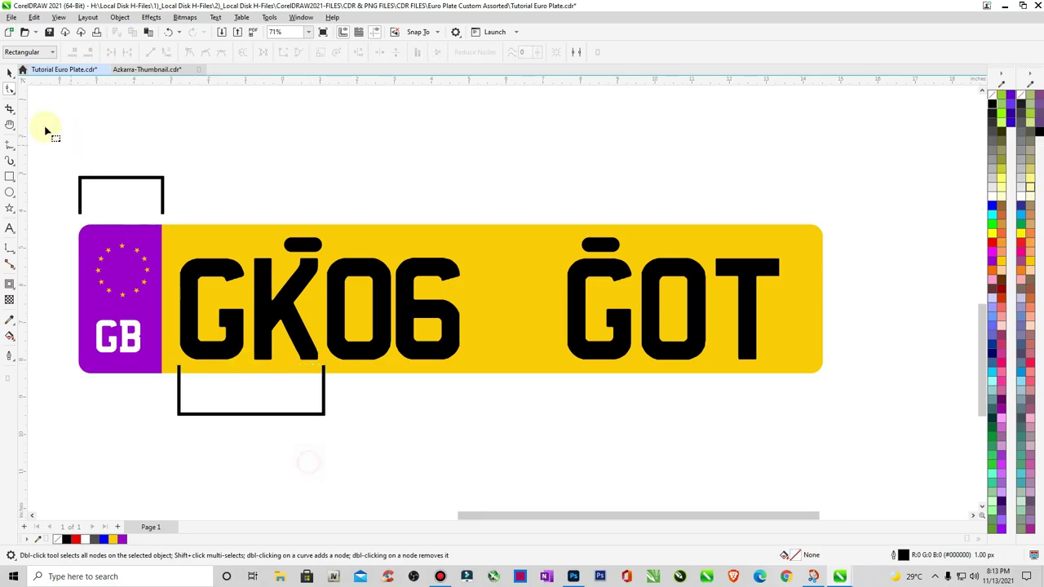
# Duplicate the GK bracket, mirror the copy vertically, and place it above the digits 06
pyautogui.click(10, 73)
pyautogui.click(274, 415)
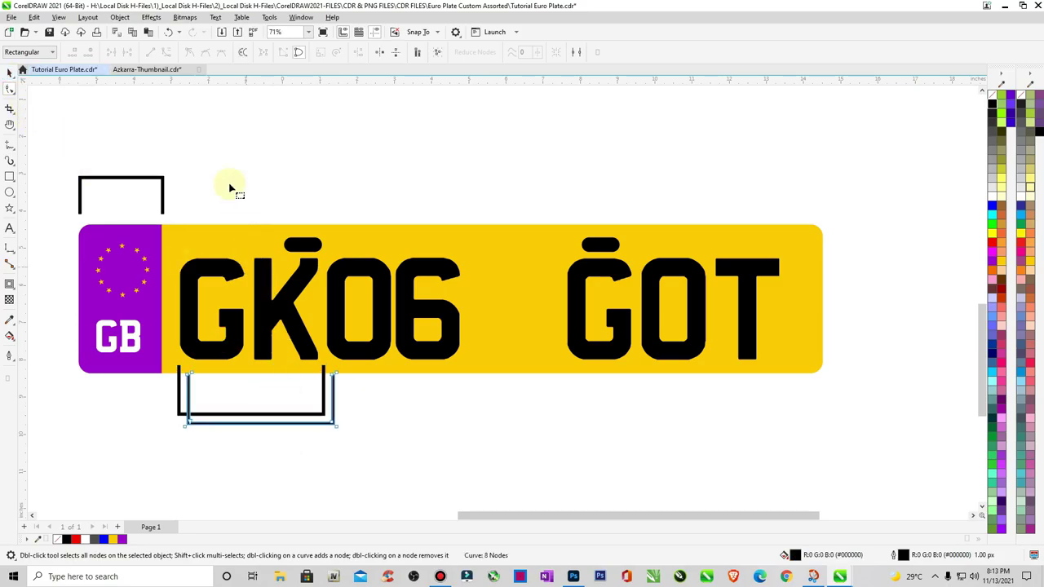
pyautogui.click(7, 72)
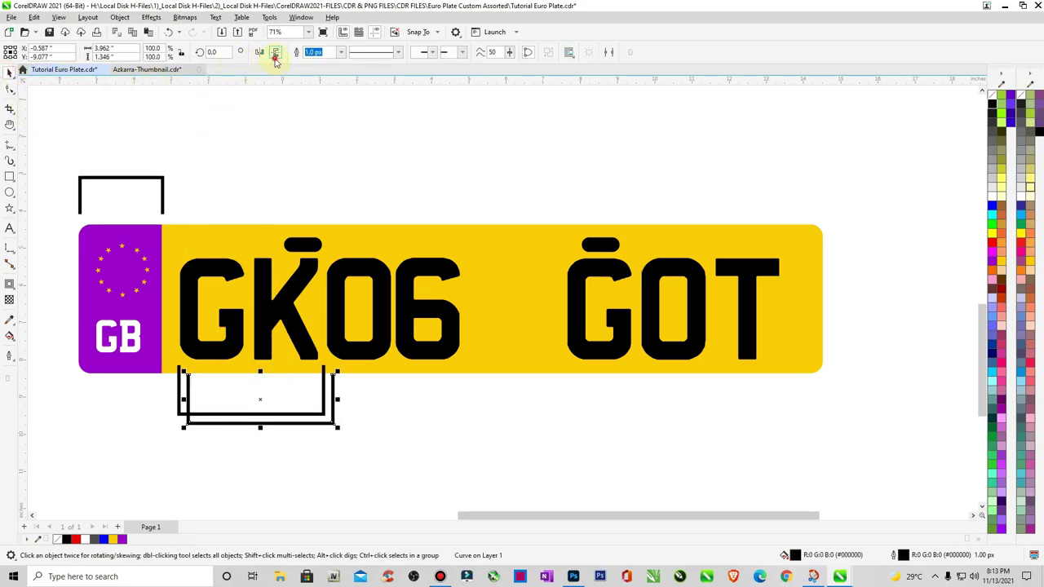
pyautogui.click(275, 52)
pyautogui.moveTo(260, 399); pyautogui.dragTo(394, 211)
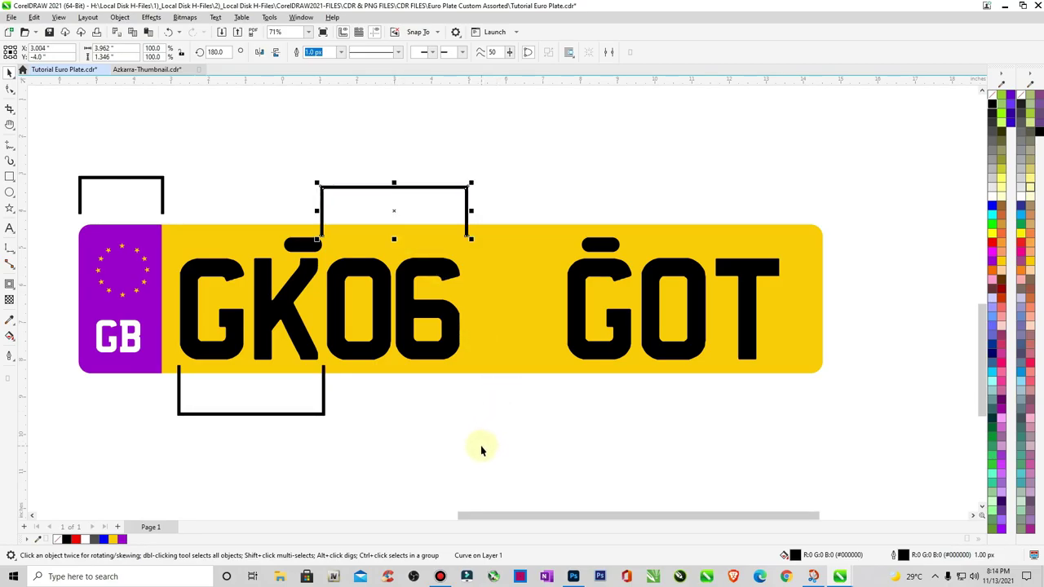
pyautogui.click(480, 447)
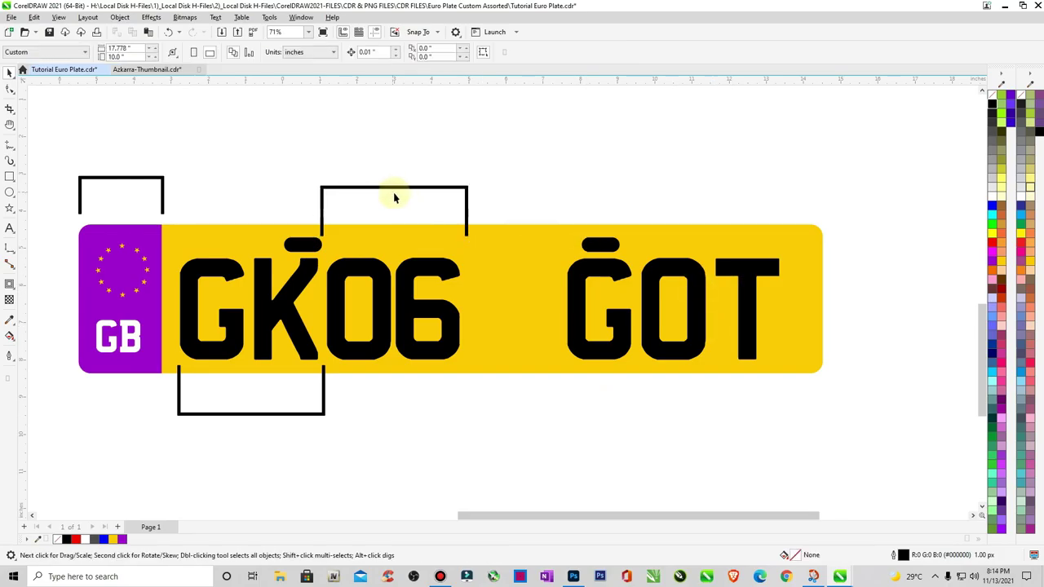
# Place a copy of the GK bracket beneath GOT, widened to span all three letters, and save the document
pyautogui.click(305, 416)
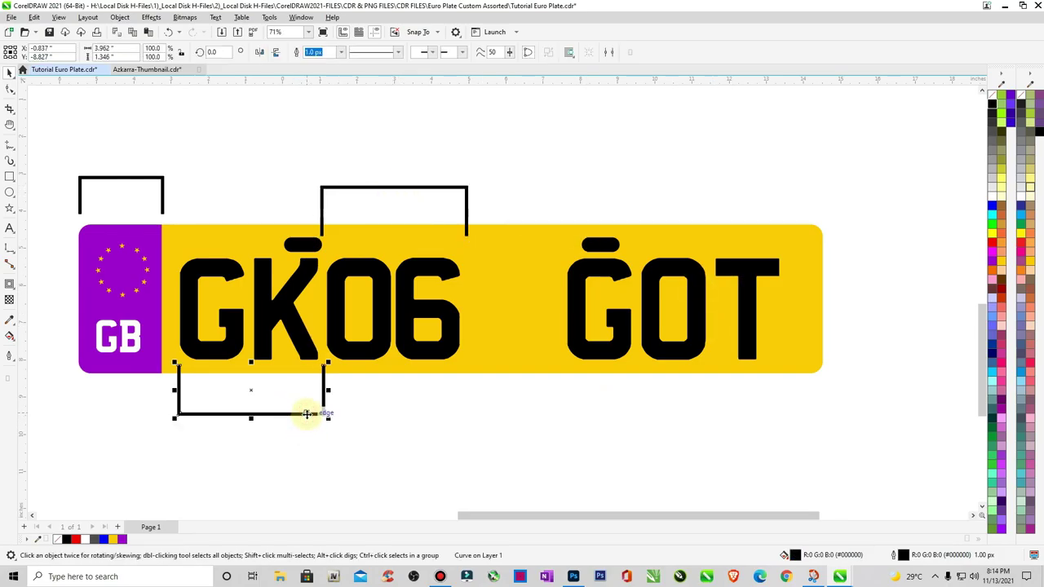
pyautogui.moveTo(244, 388); pyautogui.dragTo(637, 386)
pyautogui.click(10, 108)
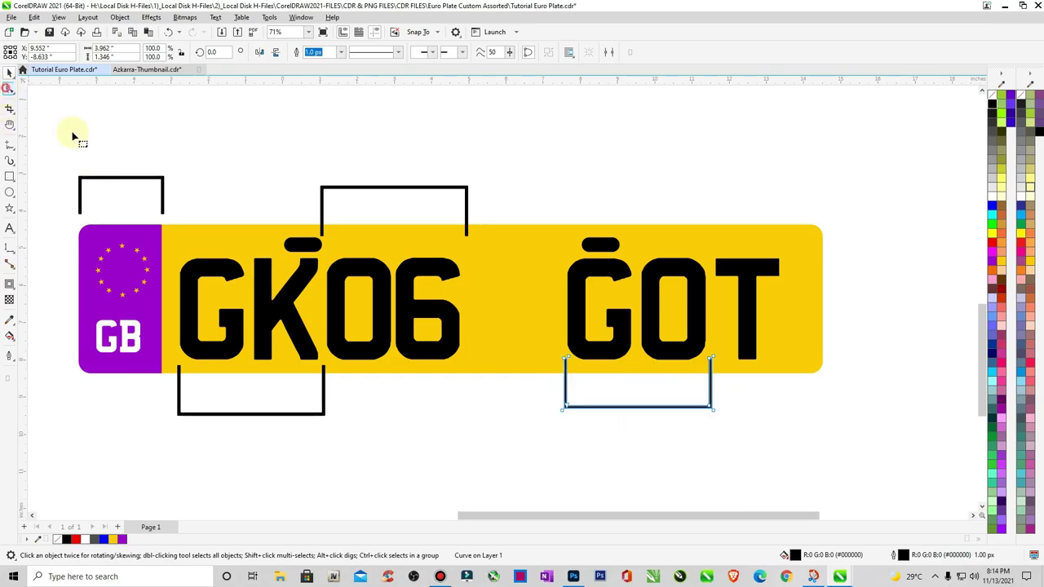
pyautogui.moveTo(711, 360); pyautogui.dragTo(787, 359)
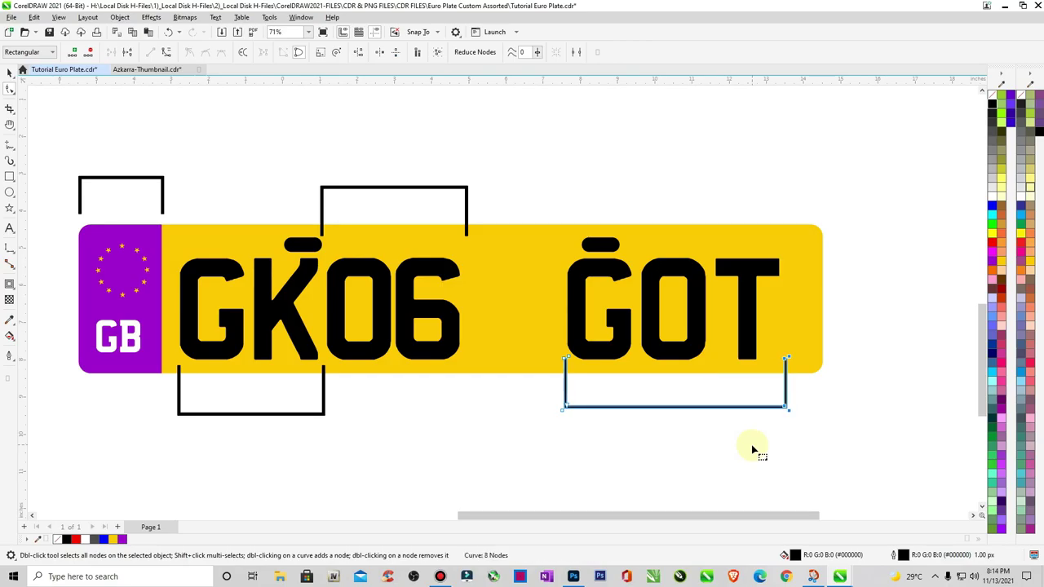
pyautogui.click(8, 73)
pyautogui.click(133, 126)
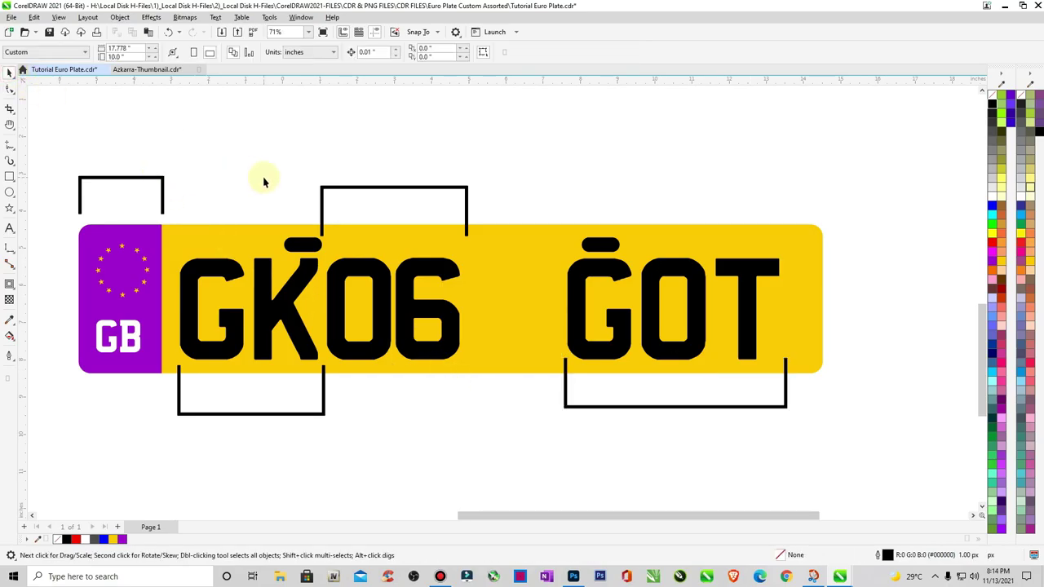
pyautogui.click(73, 123)
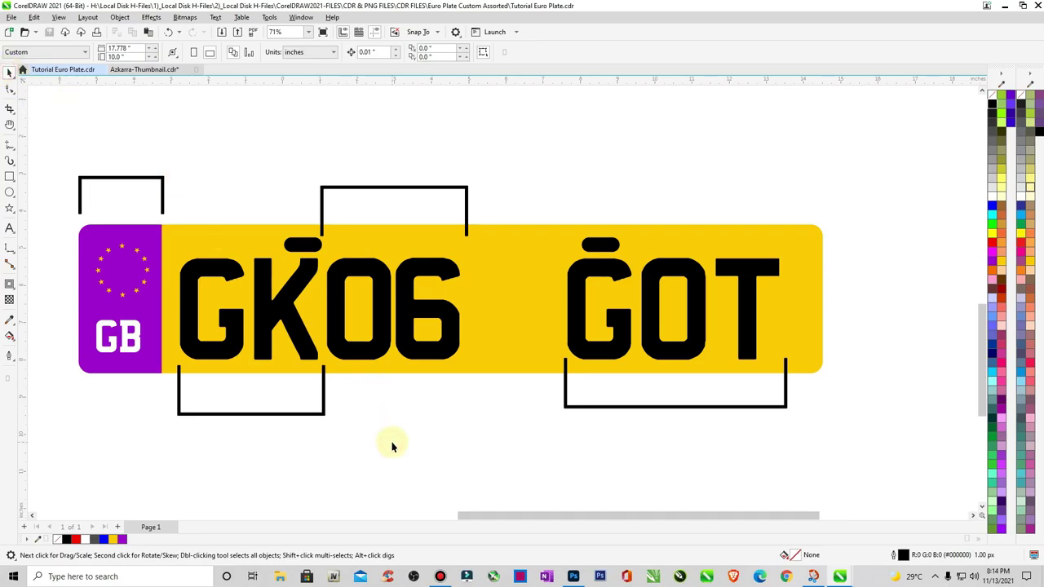
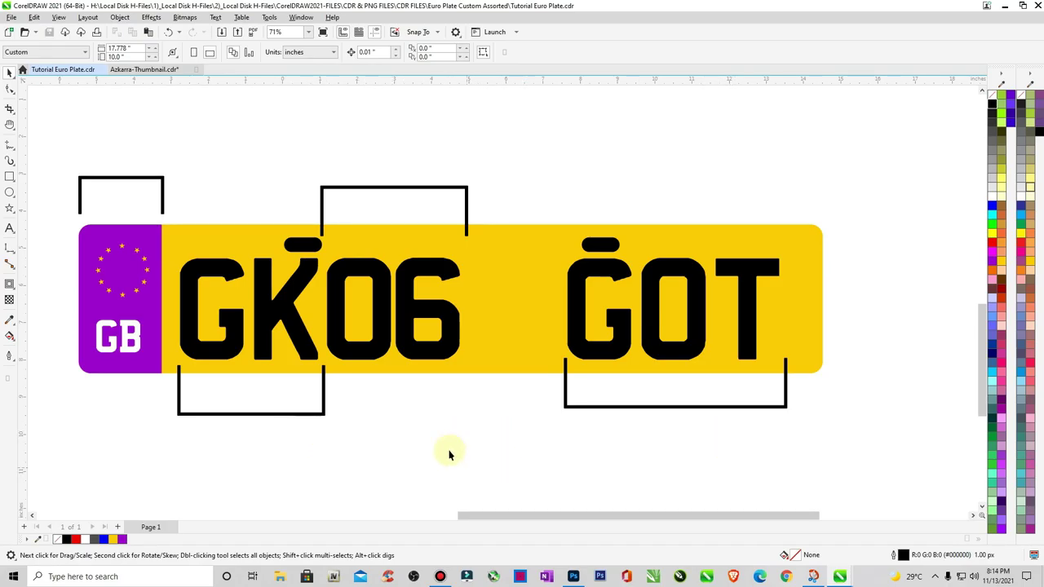
# Add a centre-aligned two-line AREA CODE label in Arial 24 pt beneath the GK bracket
pyautogui.click(9, 229)
pyautogui.click(195, 452)
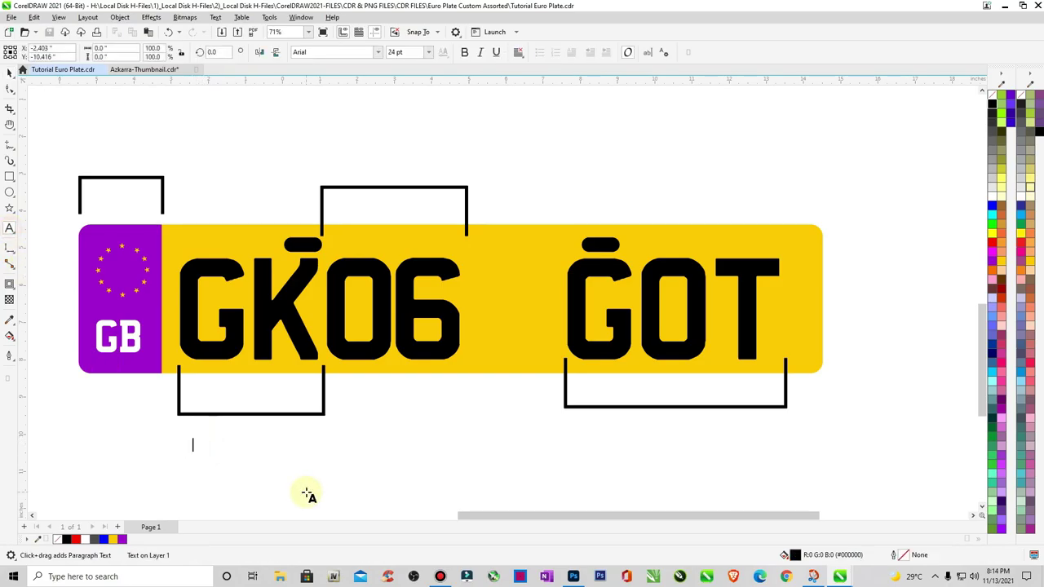
pyautogui.write('AREA')
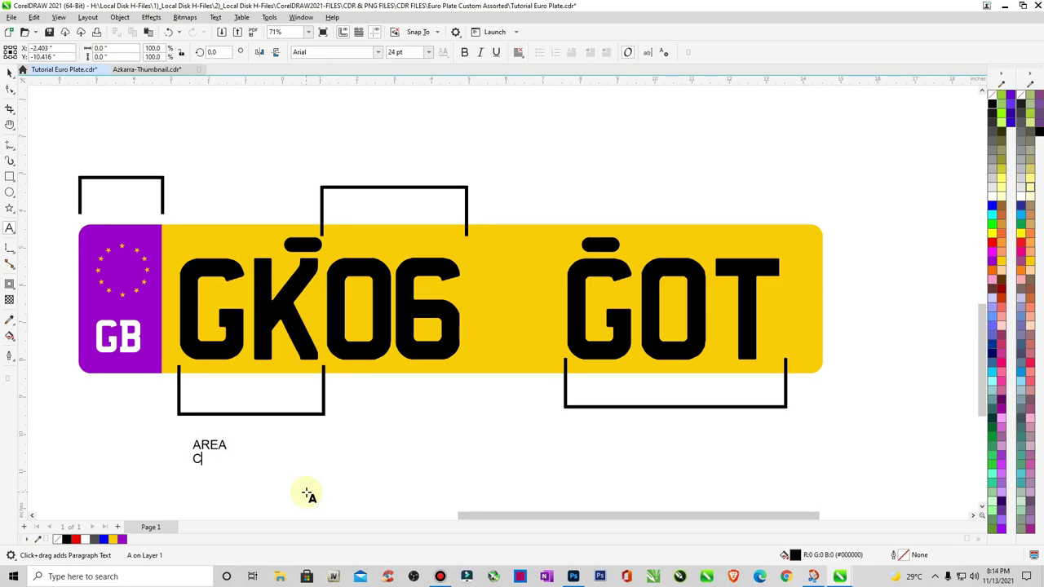
pyautogui.click(10, 72)
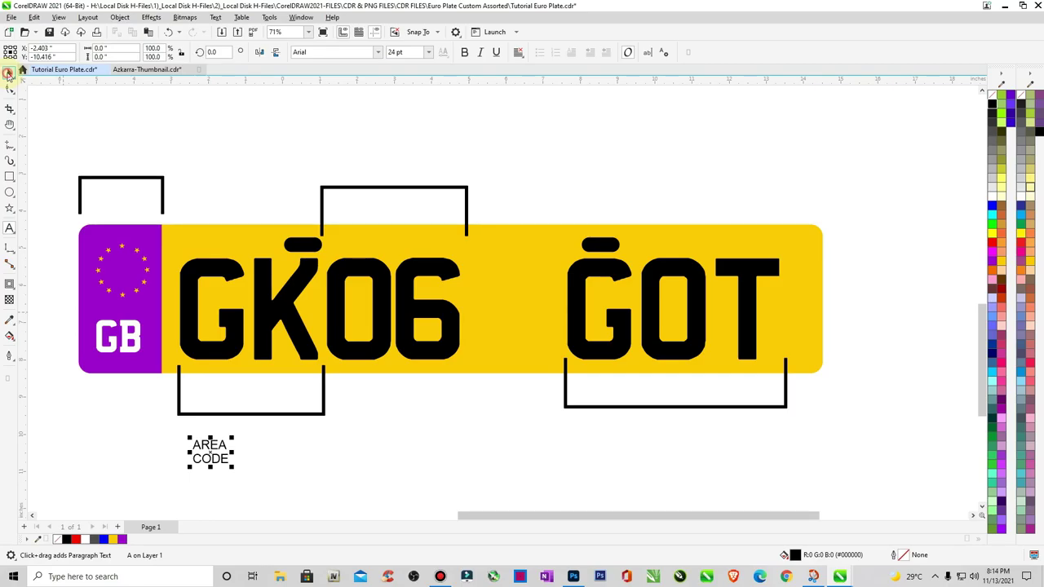
pyautogui.click(523, 62)
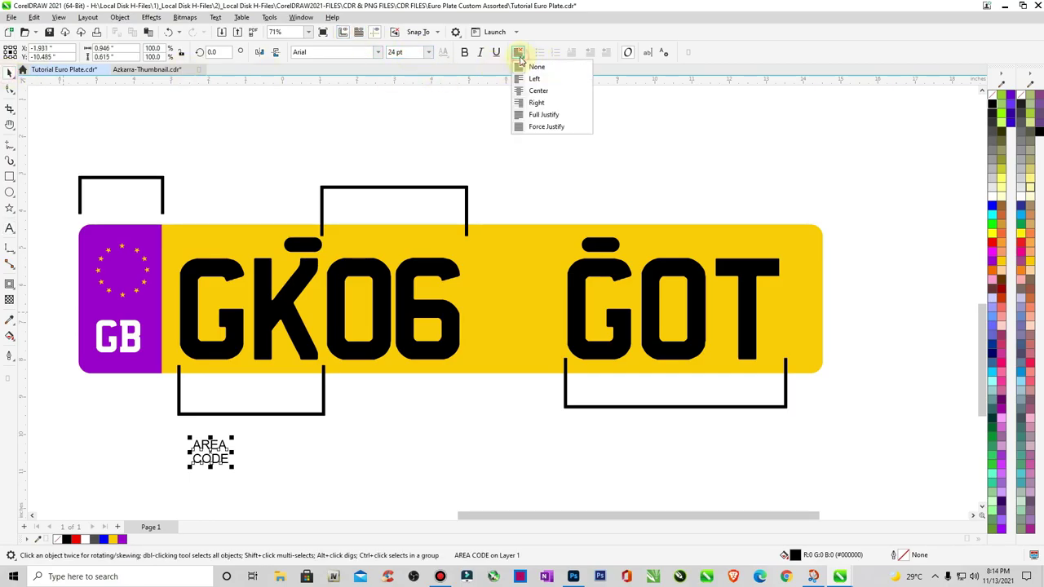
pyautogui.click(534, 93)
# Place a copy of the AREA CODE label above the 06 bracket and change its text to AGE IDENTIFIER on two lines
pyautogui.moveTo(210, 458); pyautogui.dragTo(395, 164)
pyautogui.click(11, 227)
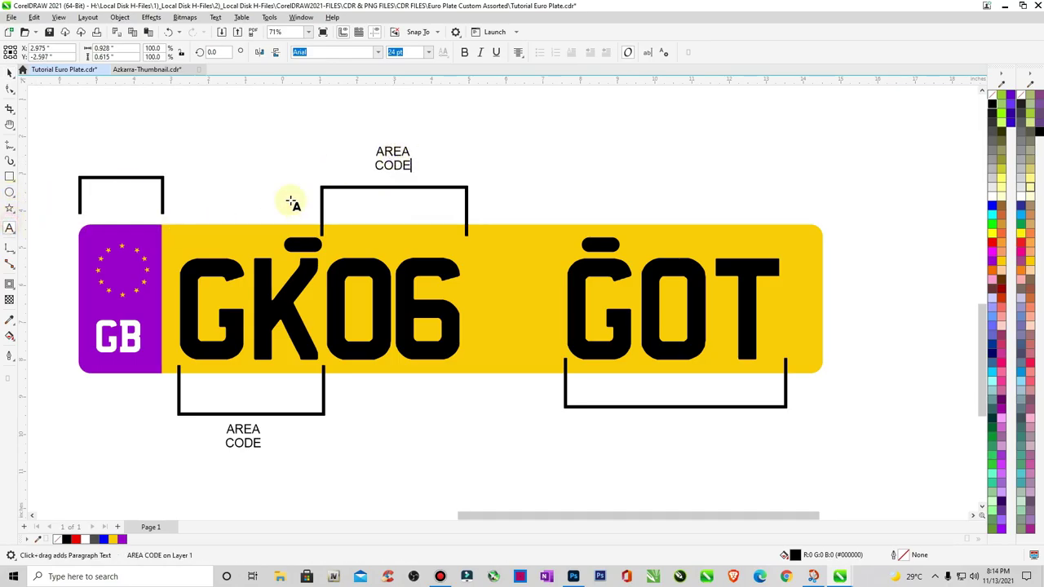
pyautogui.press('BackSpace')
pyautogui.press('BackSpace')
pyautogui.press('BackSpace')
pyautogui.press('BackSpace')
pyautogui.press('BackSpace')
pyautogui.press('BackSpace')
pyautogui.press('BackSpace')
pyautogui.press('BackSpace')
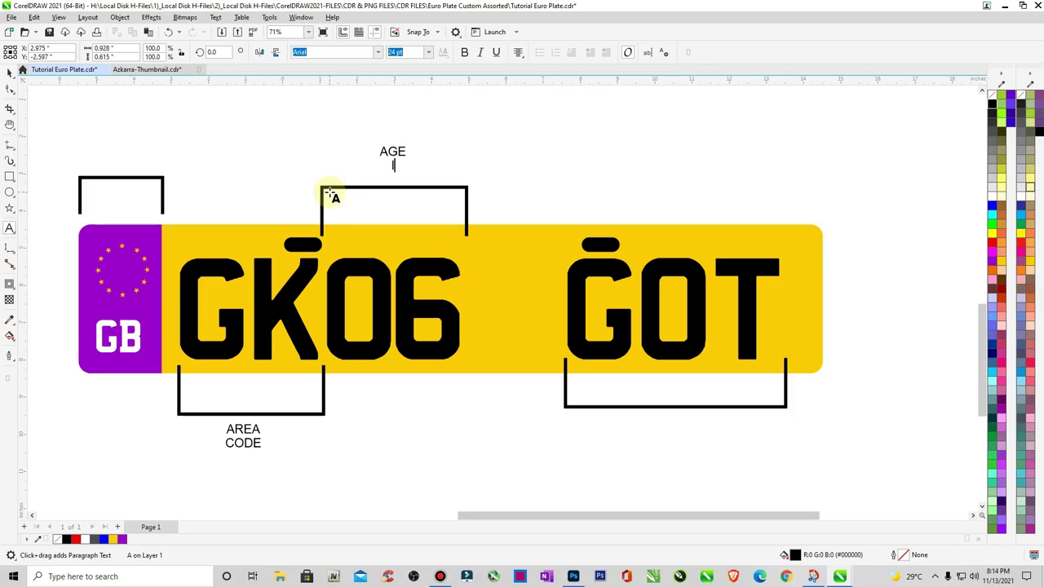
pyautogui.write('GE IDENTIFIER')
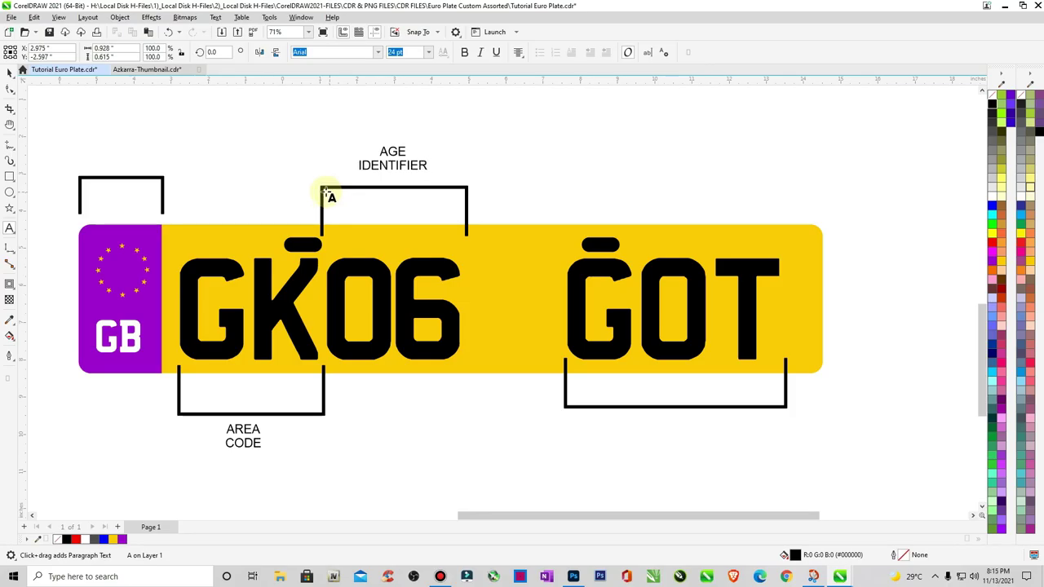
pyautogui.hotkey('ctrl', 'space')
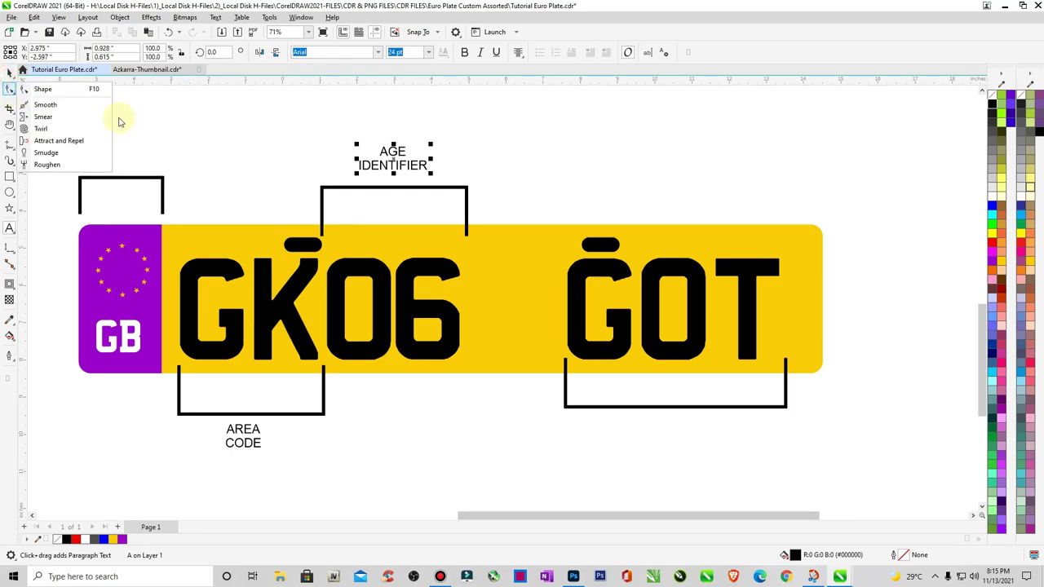
# Copy the AGE IDENTIFIER label above the GB bracket and change it to EU COUNTRY IDENTIFIER (OPTIONAL) on three lines, placed just above the bracket
pyautogui.click(9, 73)
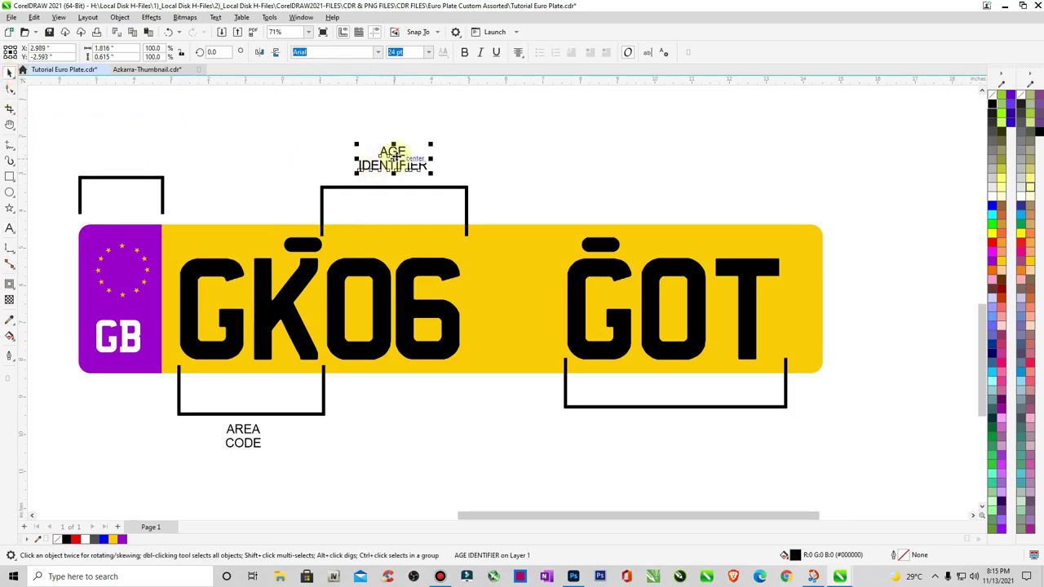
pyautogui.moveTo(396, 161); pyautogui.dragTo(126, 130)
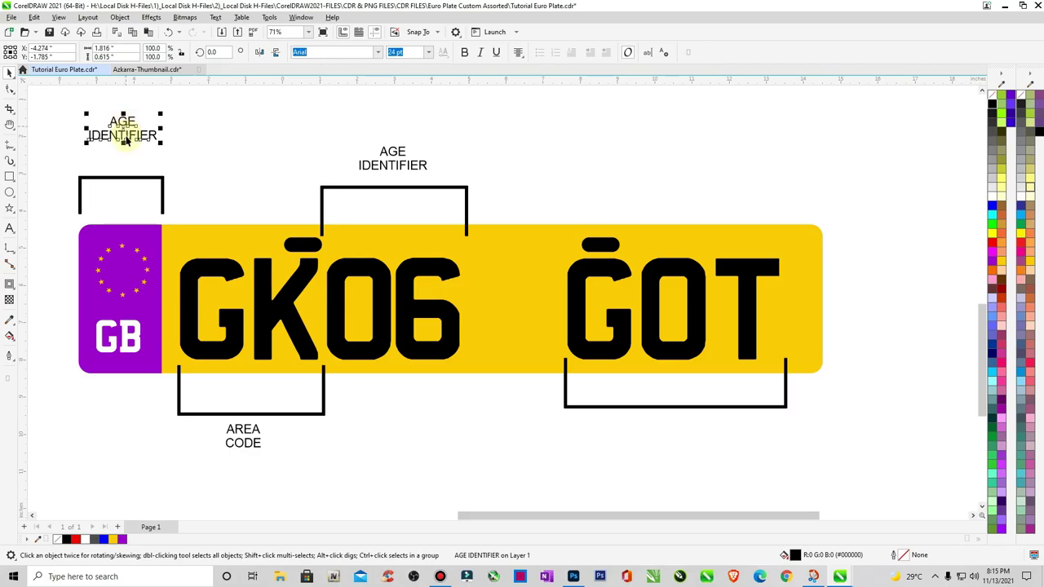
pyautogui.click(10, 230)
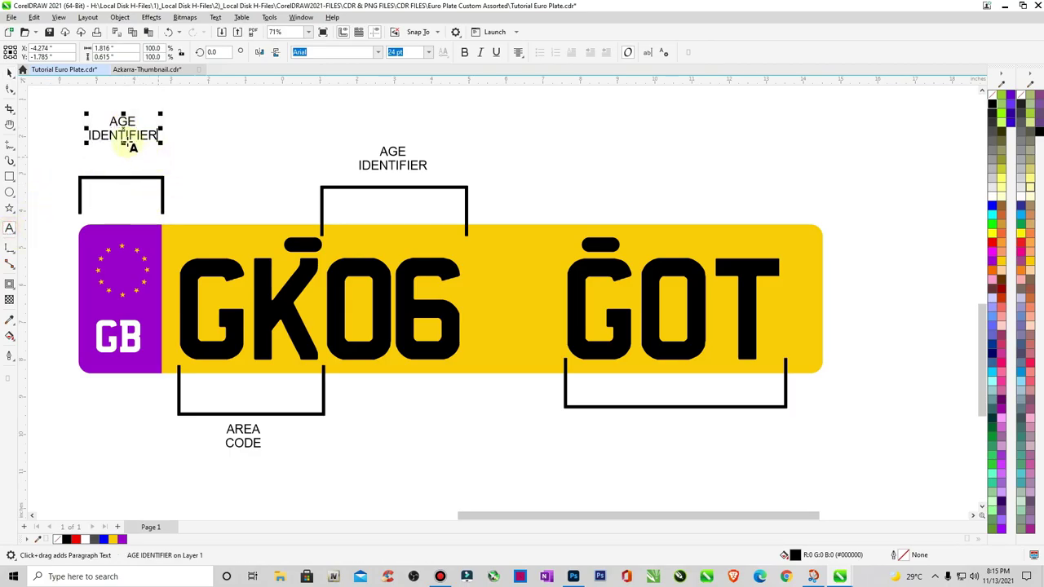
pyautogui.click(110, 121)
pyautogui.keyDown('shift'); pyautogui.click(164, 142); pyautogui.keyUp('shift')
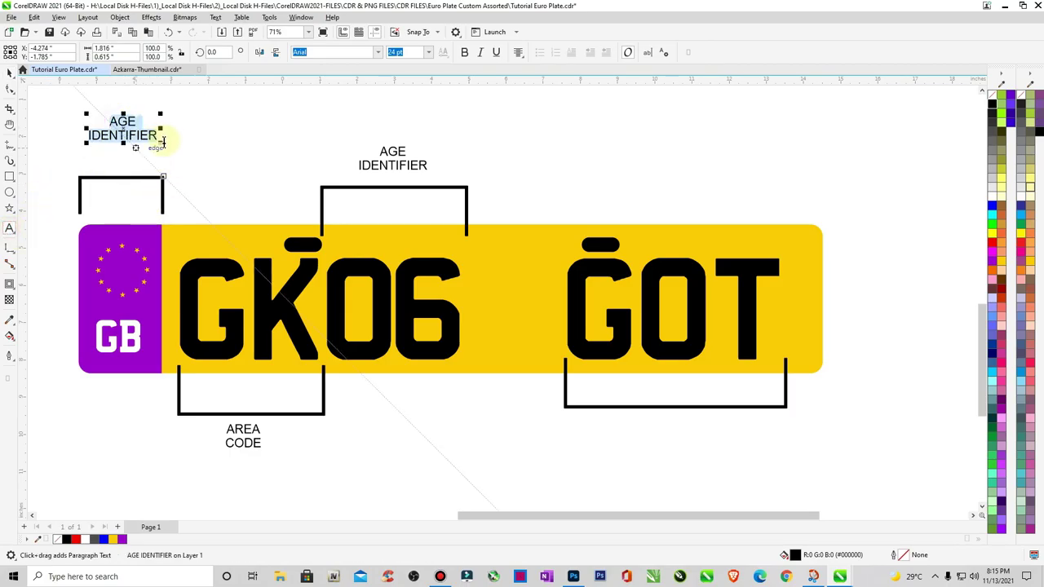
pyautogui.write('EU COUN')
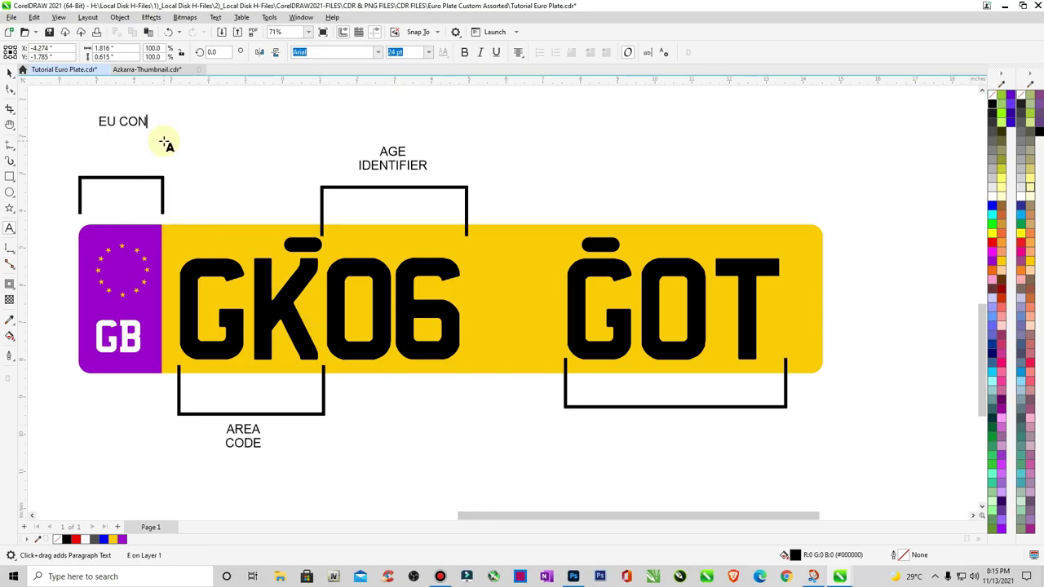
pyautogui.press('BackSpace')
pyautogui.write('UNTRY ')
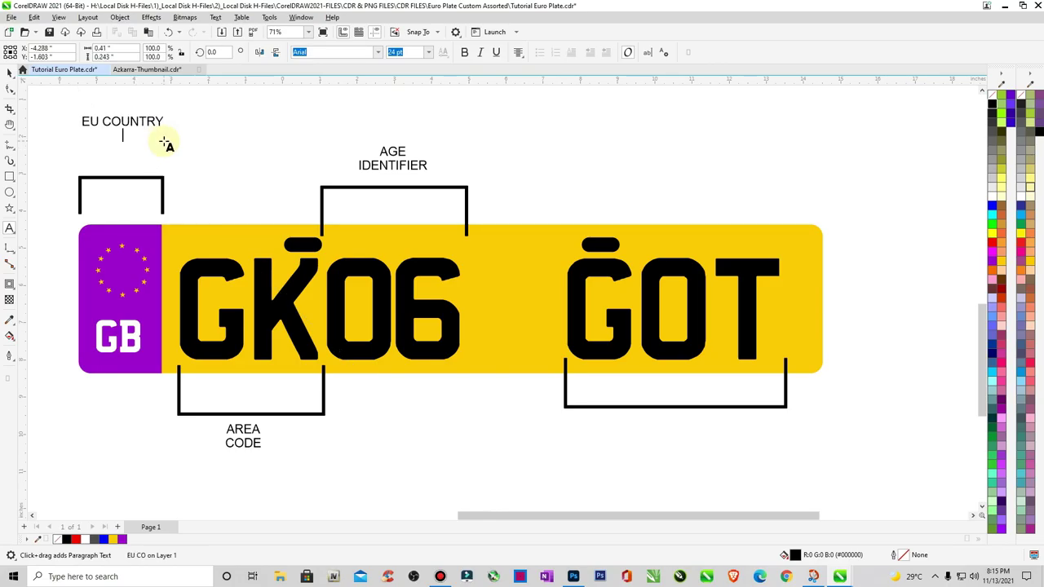
pyautogui.write('IDENTIFIER (')
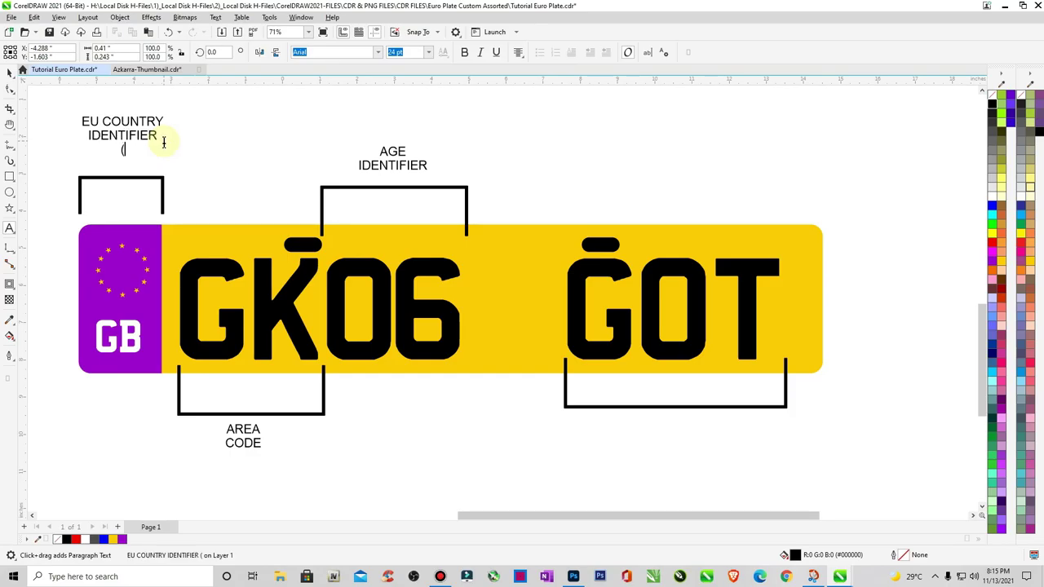
pyautogui.write('OPTIONAL)')
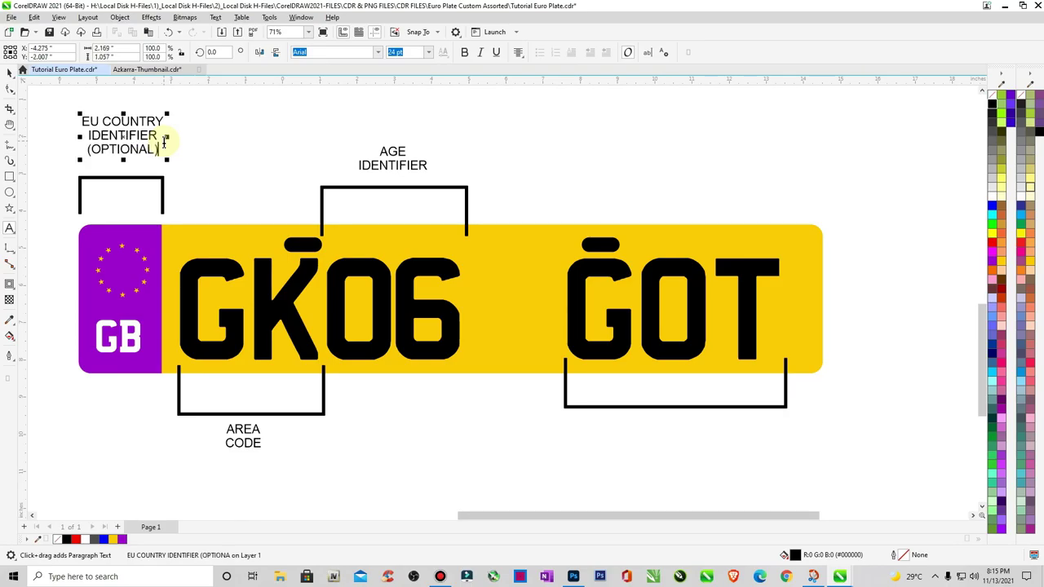
pyautogui.click(9, 72)
pyautogui.moveTo(124, 135); pyautogui.dragTo(122, 152)
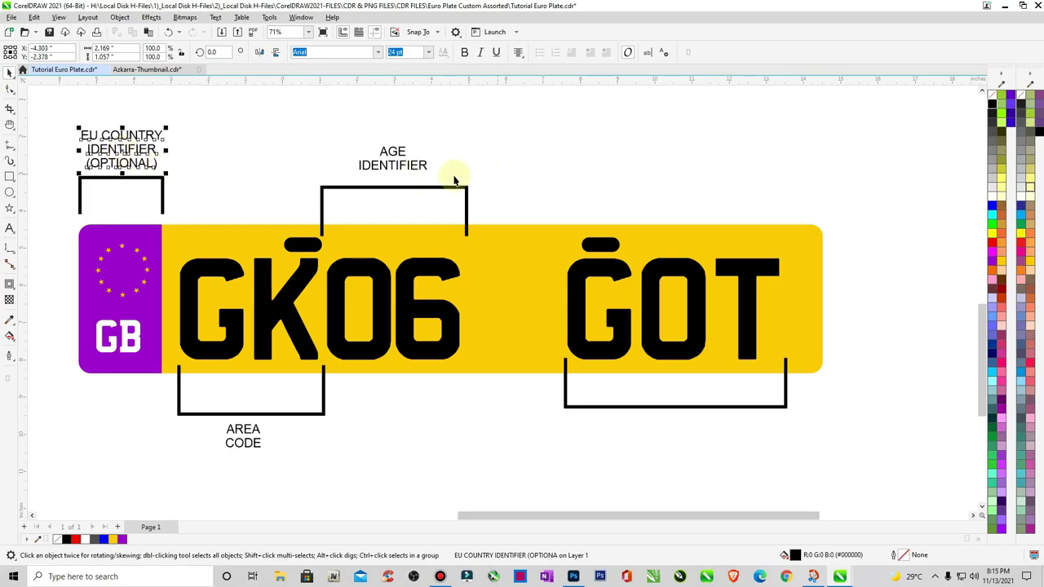
# Copy the AGE IDENTIFIER label beneath the GOT bracket and replace its text with RANDOM LETTERS on two lines
pyautogui.click(406, 166)
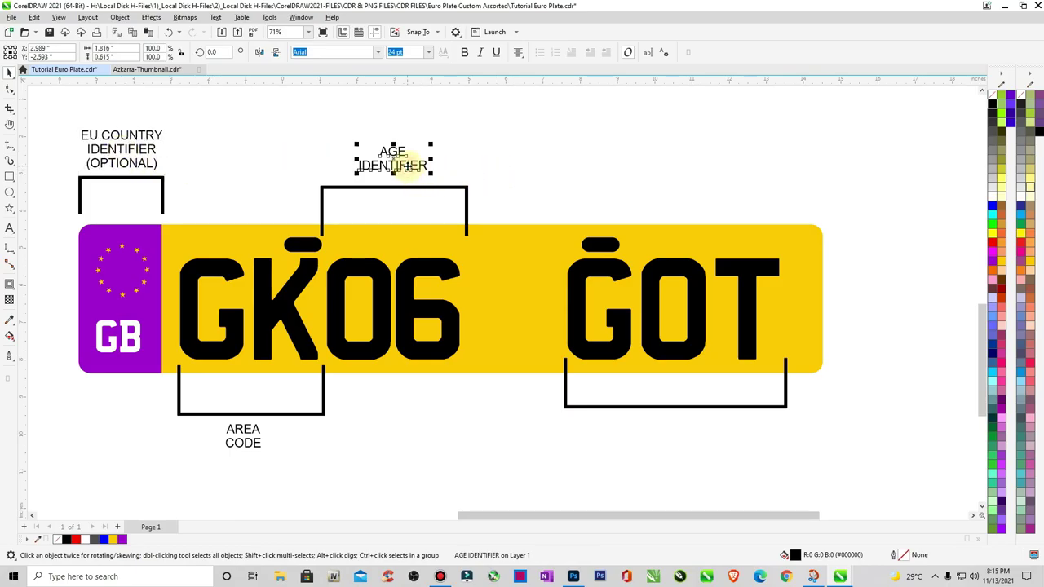
pyautogui.moveTo(391, 163); pyautogui.dragTo(713, 442)
pyautogui.click(9, 231)
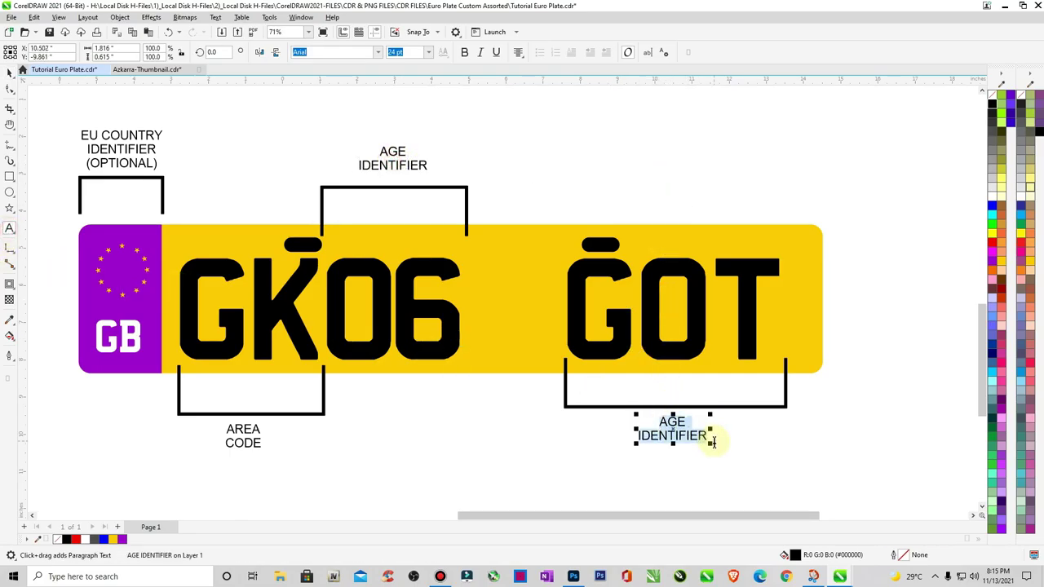
pyautogui.write('RANDOM')
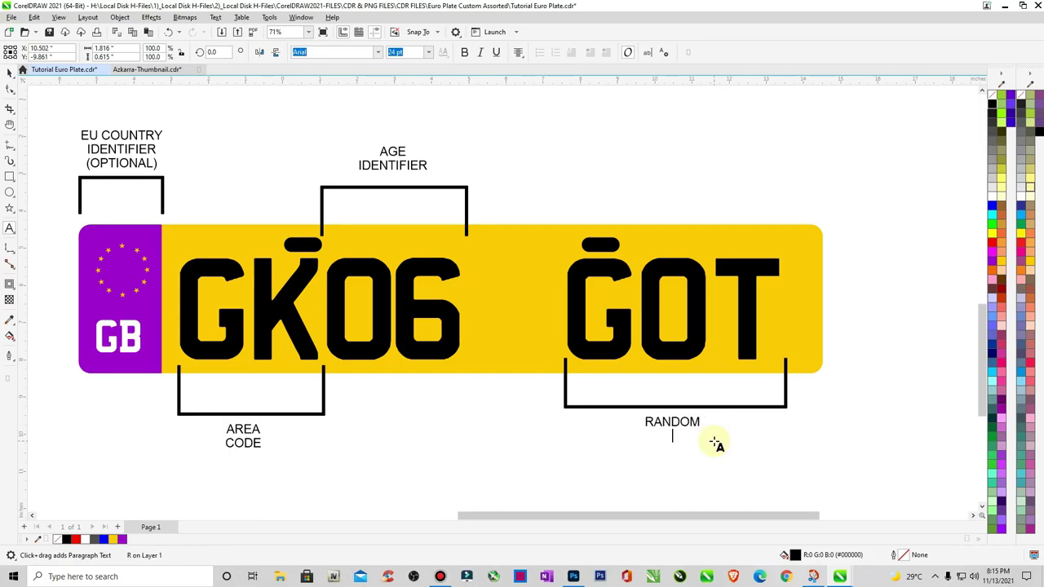
pyautogui.press('Return')
pyautogui.write('LETTERS')
pyautogui.hotkey('ctrl', 'space')
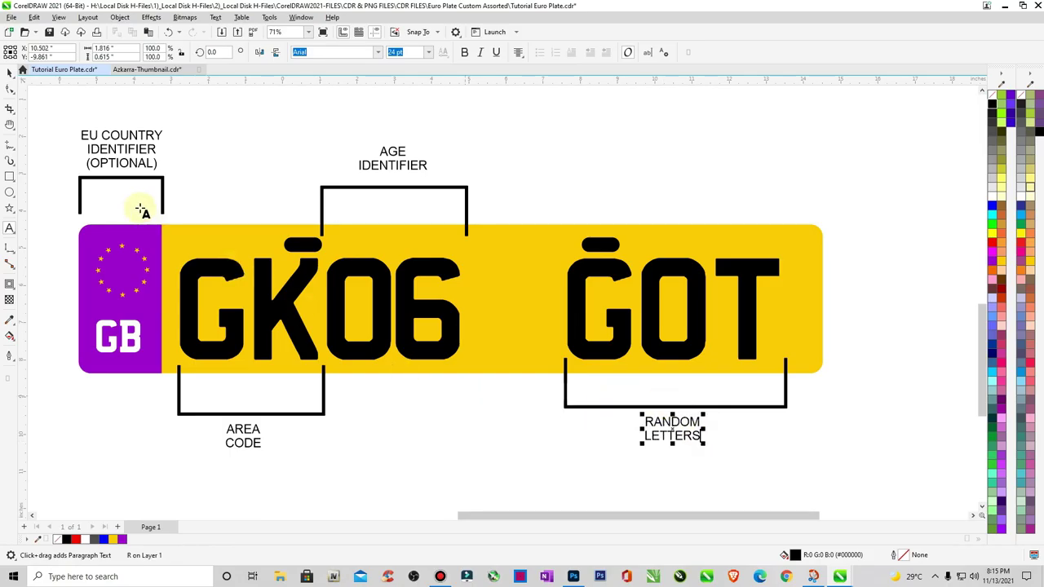
# Deselect the RANDOM LETTERS label and save the drawing
pyautogui.click(9, 72)
pyautogui.click(594, 163)
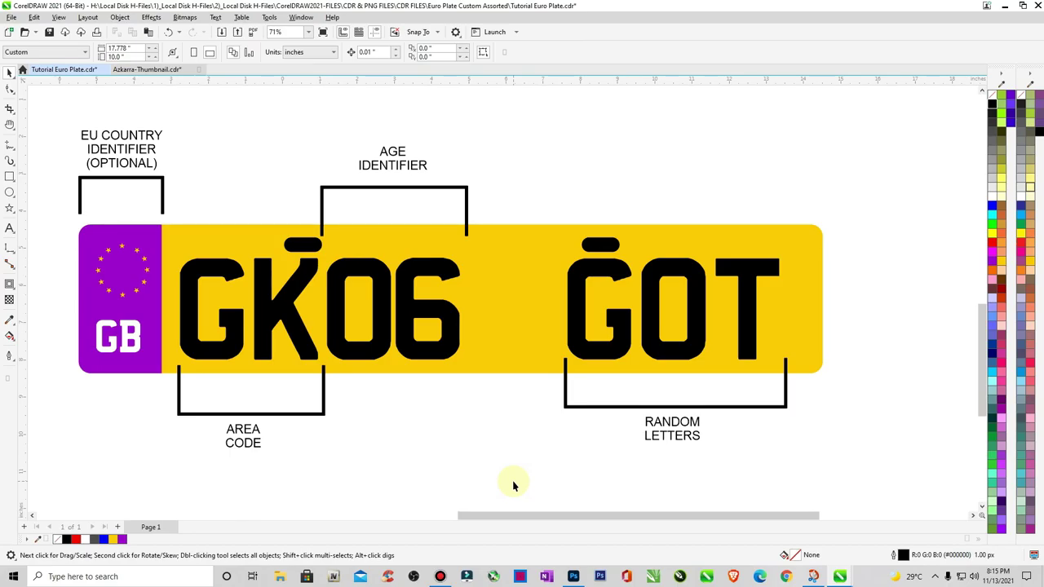
pyautogui.hotkey('ctrl', 's')
pyautogui.press('F4')
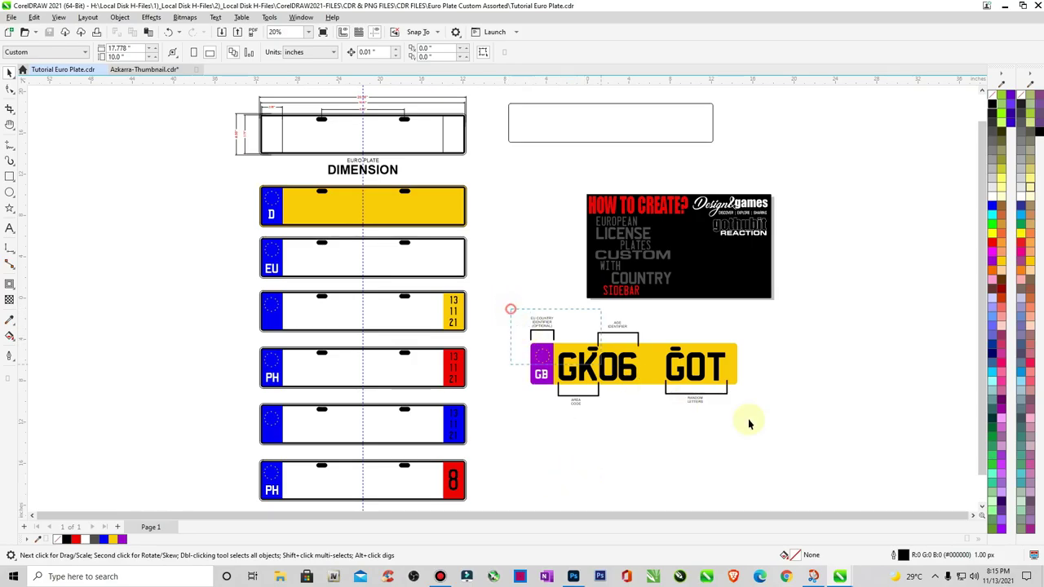
# Delete the empty rounded outline and move the labelled GK06 GOT plate into its place above the black title graphic
pyautogui.moveTo(747, 419); pyautogui.dragTo(747, 419)
pyautogui.moveTo(634, 371); pyautogui.dragTo(679, 372)
pyautogui.click(668, 432)
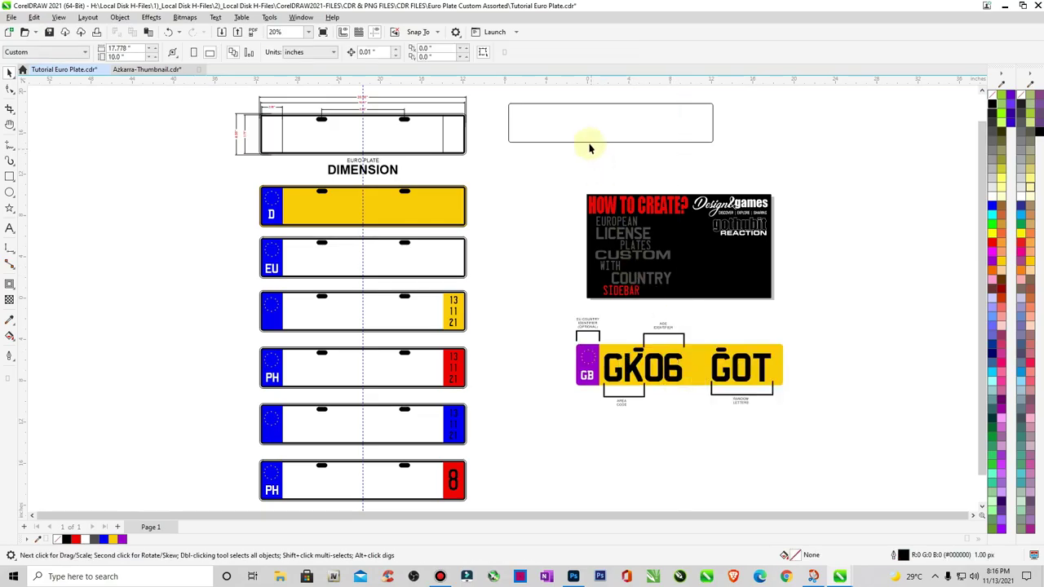
pyautogui.moveTo(590, 144); pyautogui.dragTo(642, 148)
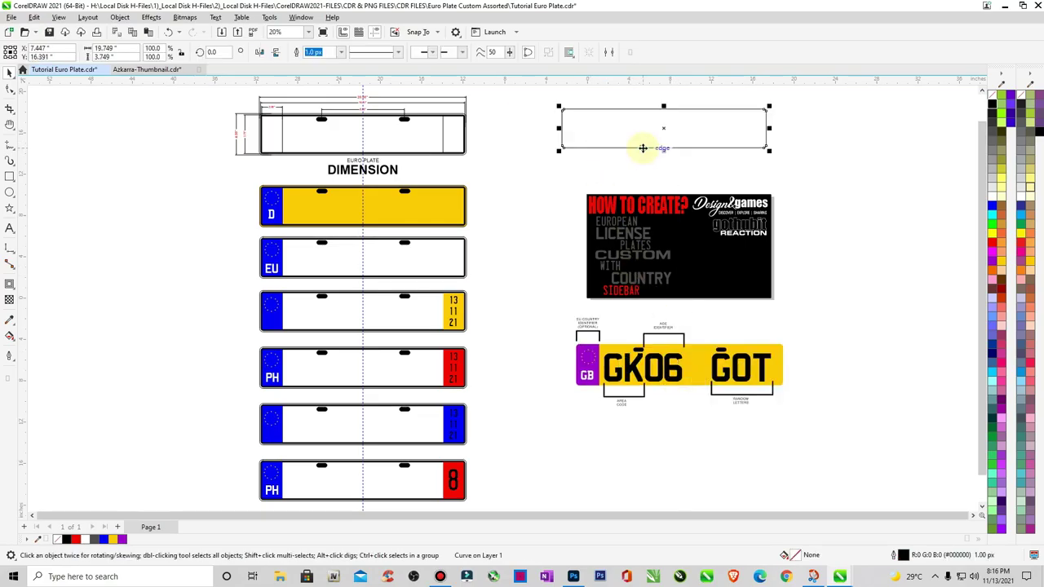
pyautogui.press('Delete')
pyautogui.moveTo(564, 309); pyautogui.dragTo(820, 421)
pyautogui.moveTo(750, 382); pyautogui.dragTo(732, 157)
pyautogui.click(897, 245)
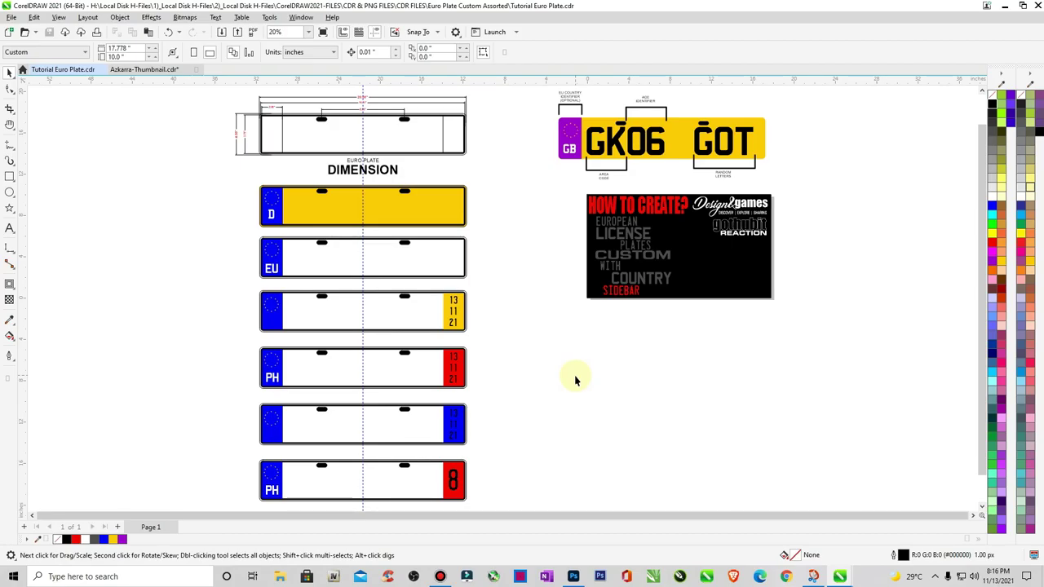
# Add a letter Q in REGISTRATION PLATE UK beside the plate column and enlarge it to about 272 pt
pyautogui.click(10, 230)
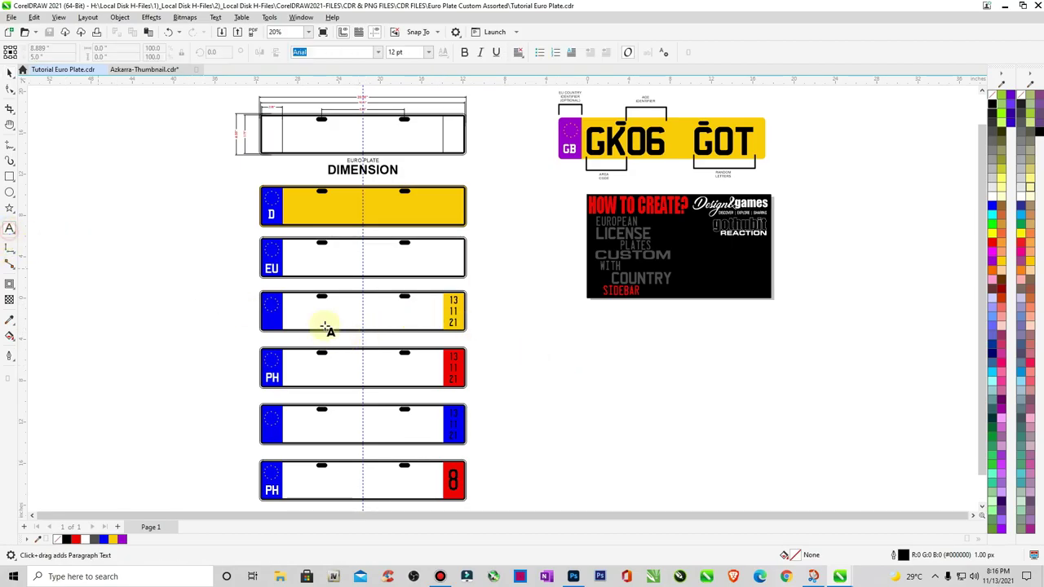
pyautogui.click(512, 380)
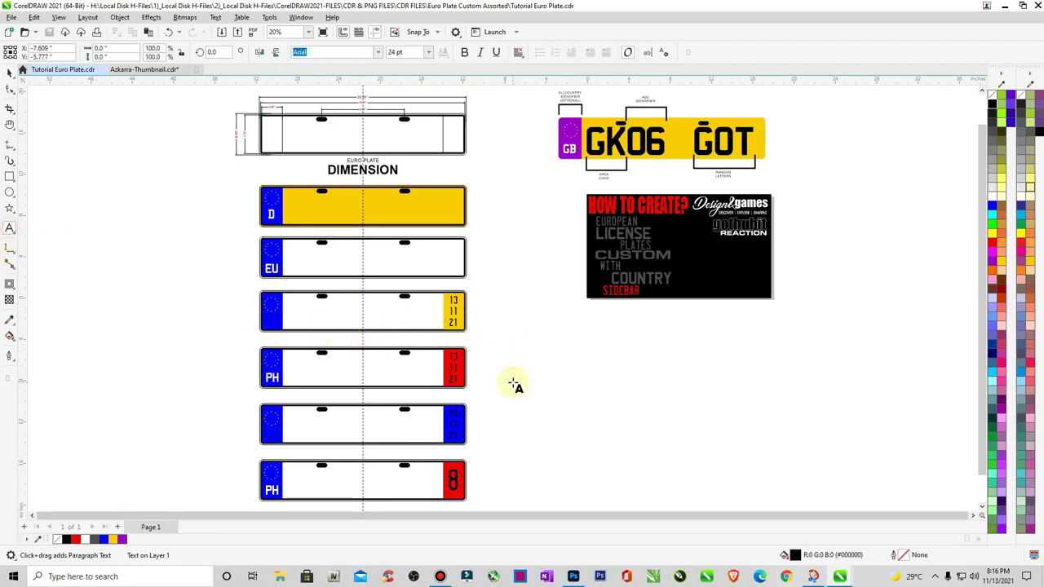
pyautogui.click(425, 53)
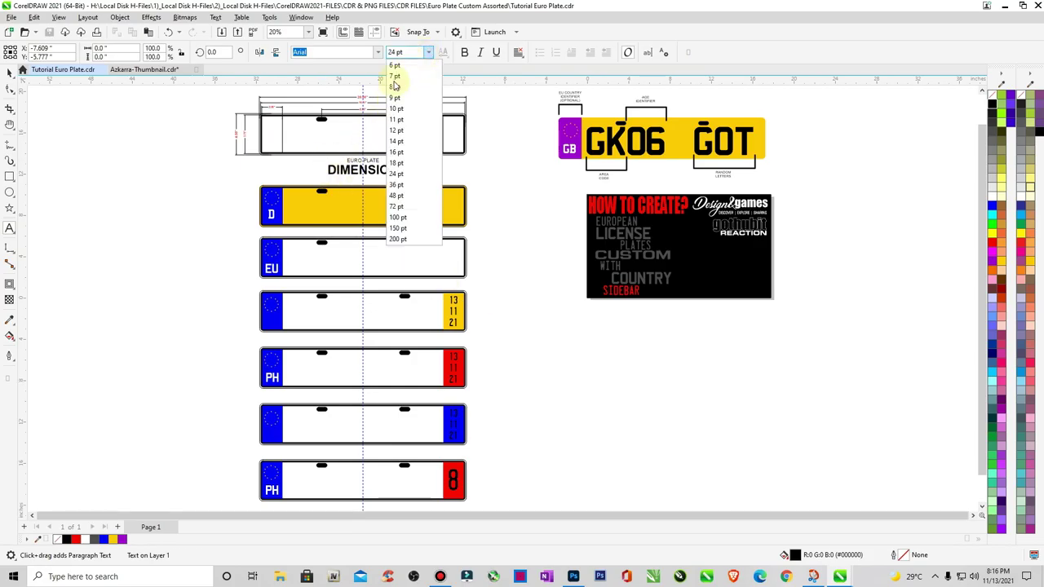
pyautogui.click(395, 197)
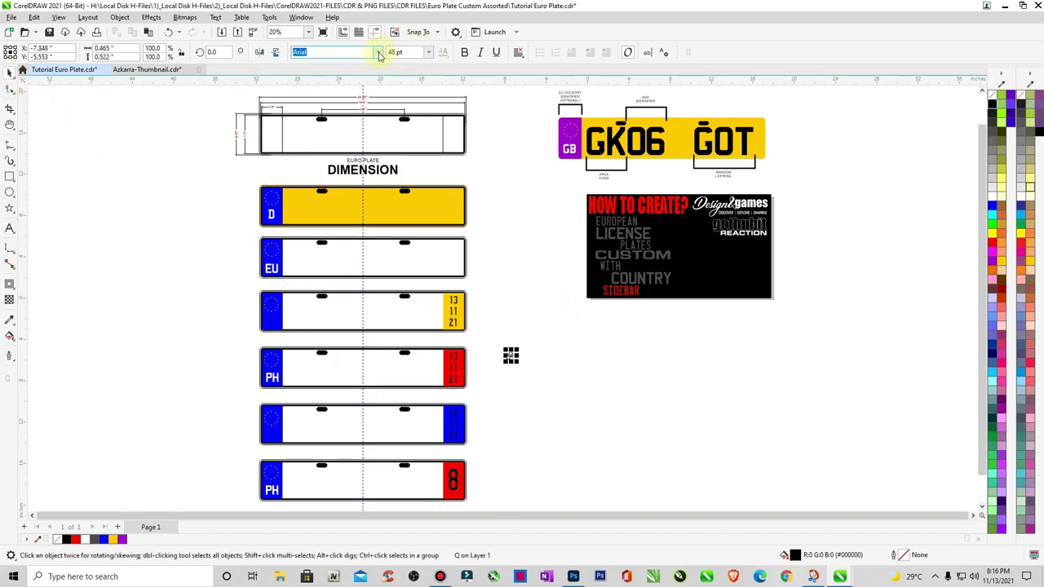
pyautogui.click(378, 52)
pyautogui.click(342, 81)
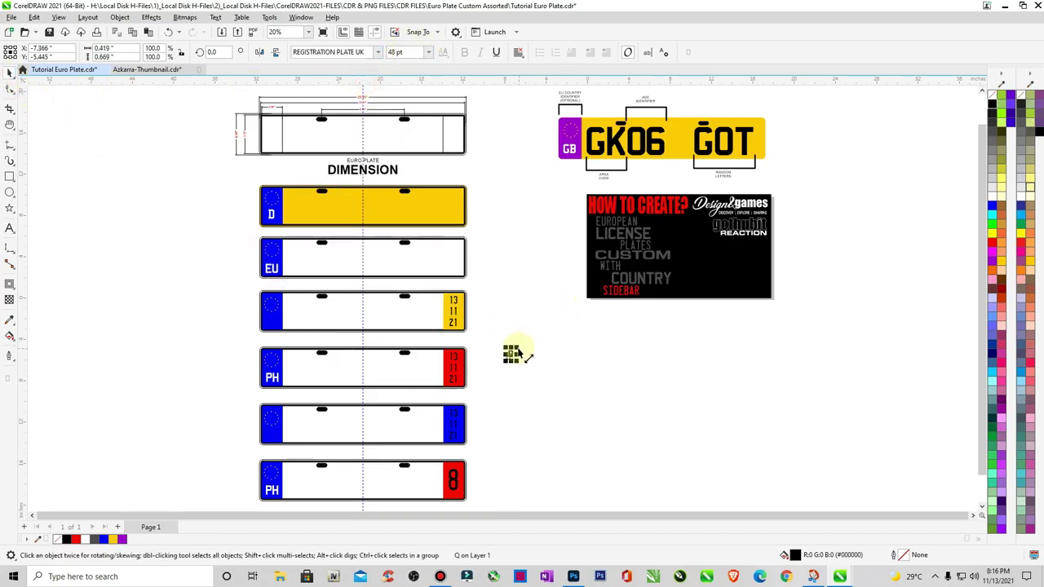
pyautogui.moveTo(517, 349); pyautogui.dragTo(538, 322)
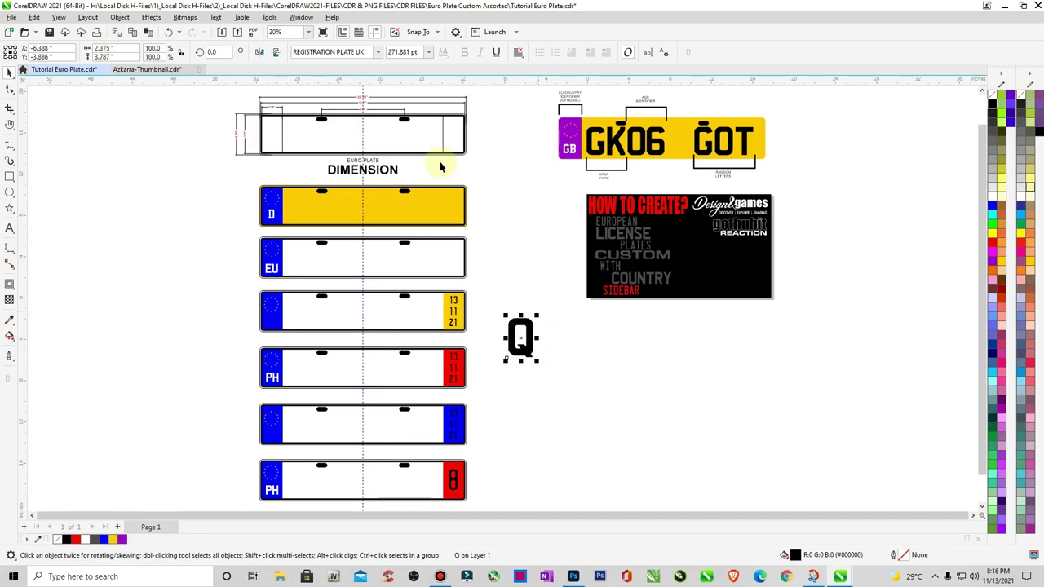
# Try to change the letter Q to a typeface found by the name EURO
pyautogui.click(377, 52)
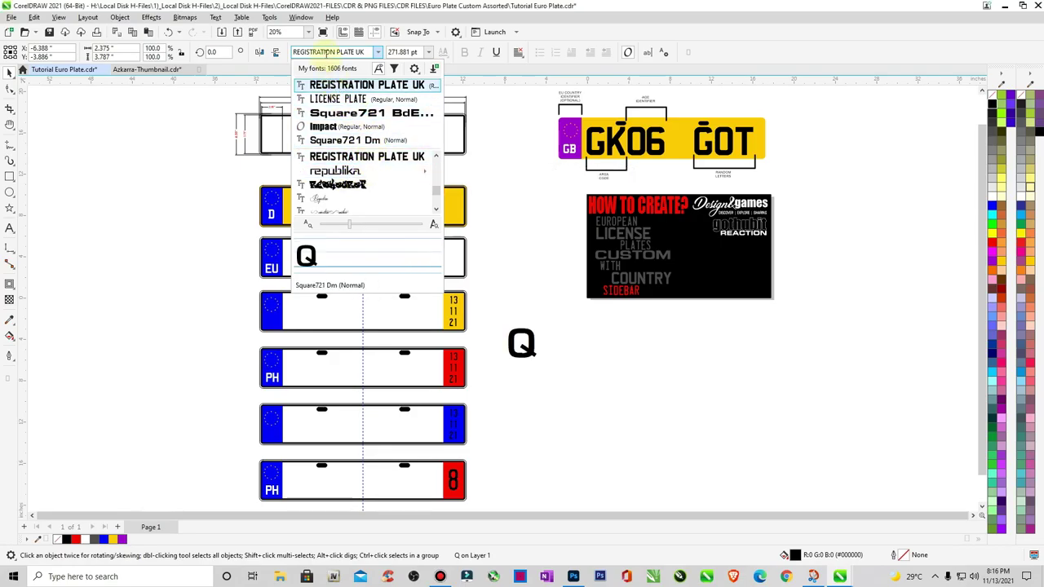
pyautogui.moveTo(293, 52); pyautogui.dragTo(323, 52)
pyautogui.write('EURO')
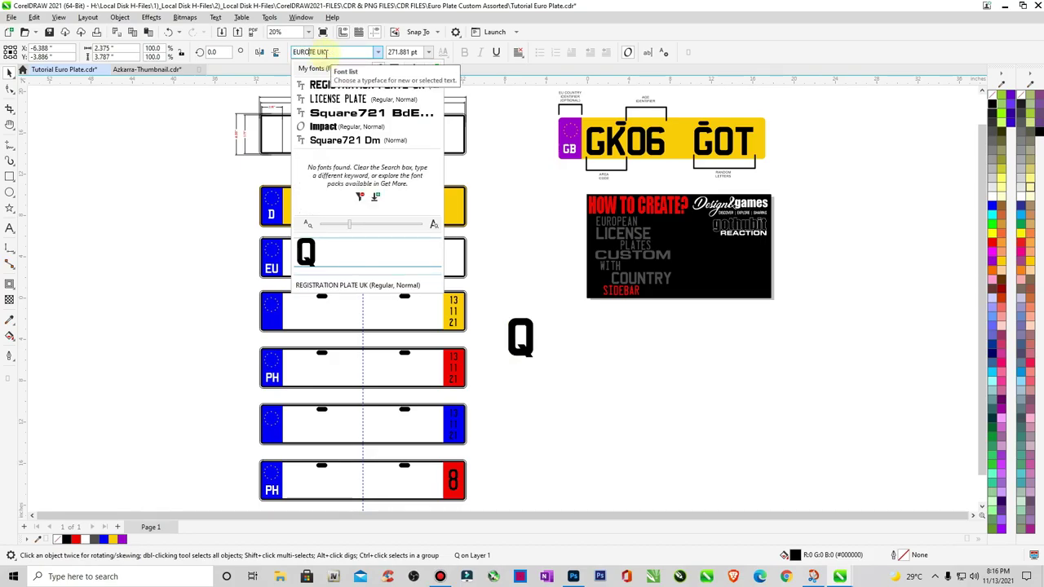
pyautogui.press('Return')
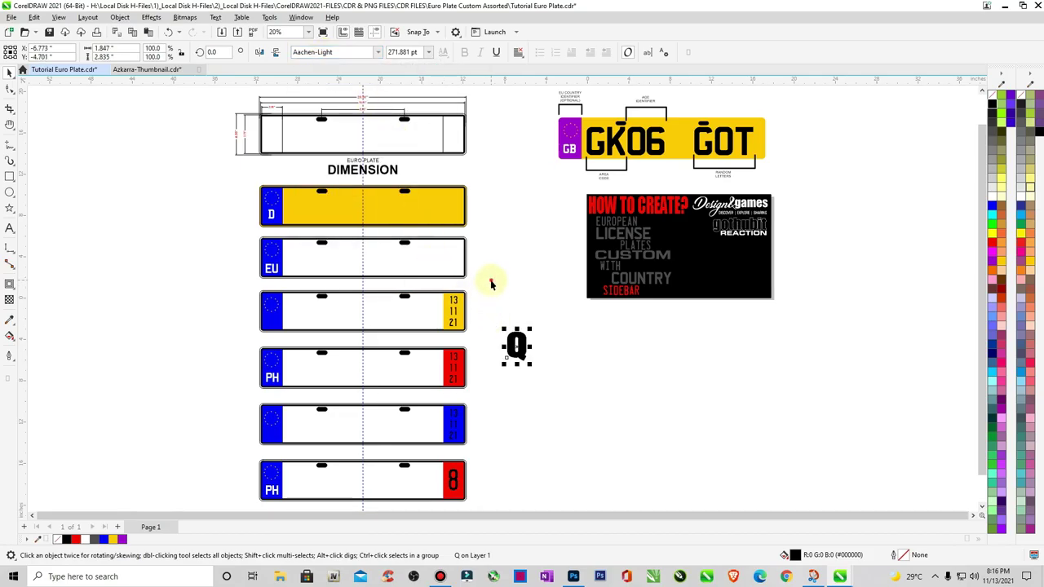
# Set the letter Q in the Euro Plate font and enlarge it to about 402 pt
pyautogui.click(377, 52)
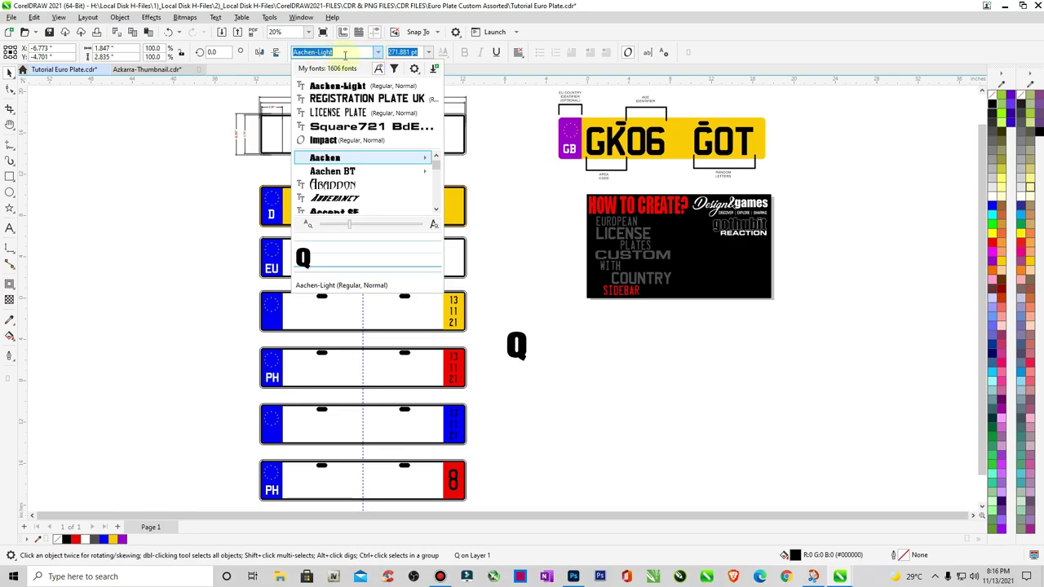
pyautogui.write('EURO')
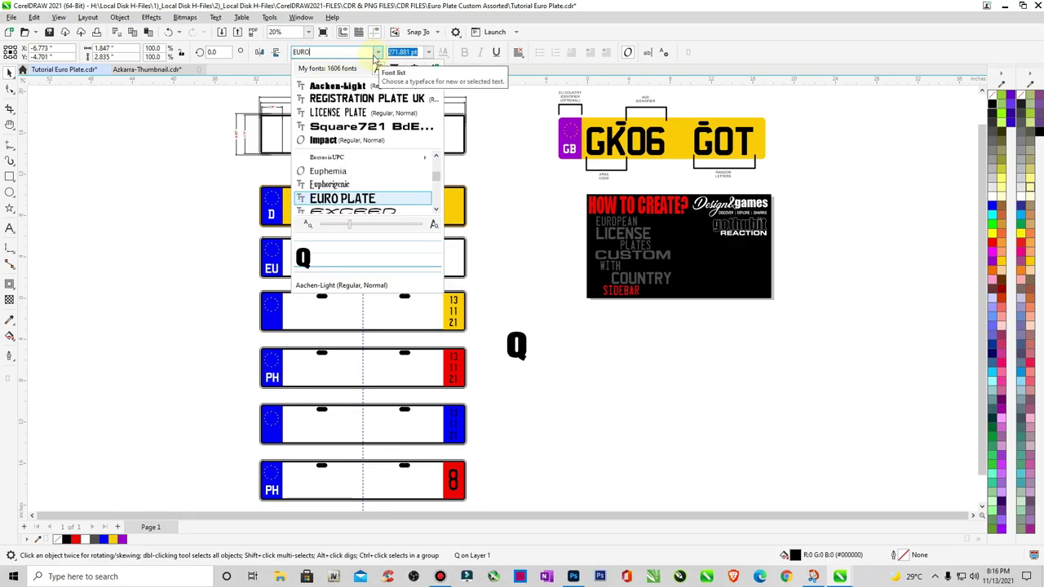
pyautogui.click(342, 159)
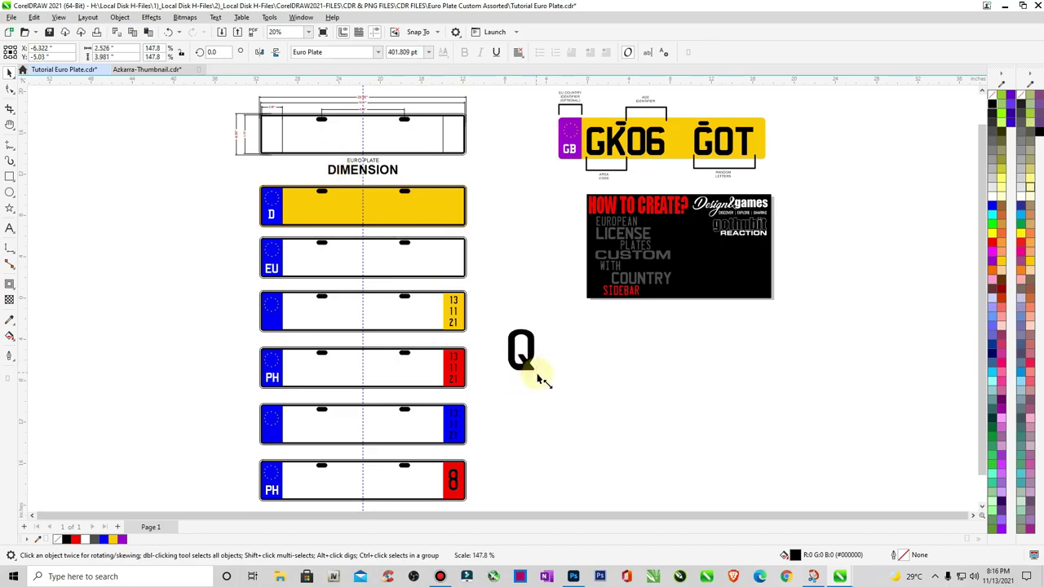
pyautogui.click(525, 359)
# Place the Q on the yellow D plate just beside the blue band and resize it to about 243.5 pt
pyautogui.moveTo(521, 351); pyautogui.dragTo(318, 236)
pyautogui.press('z')
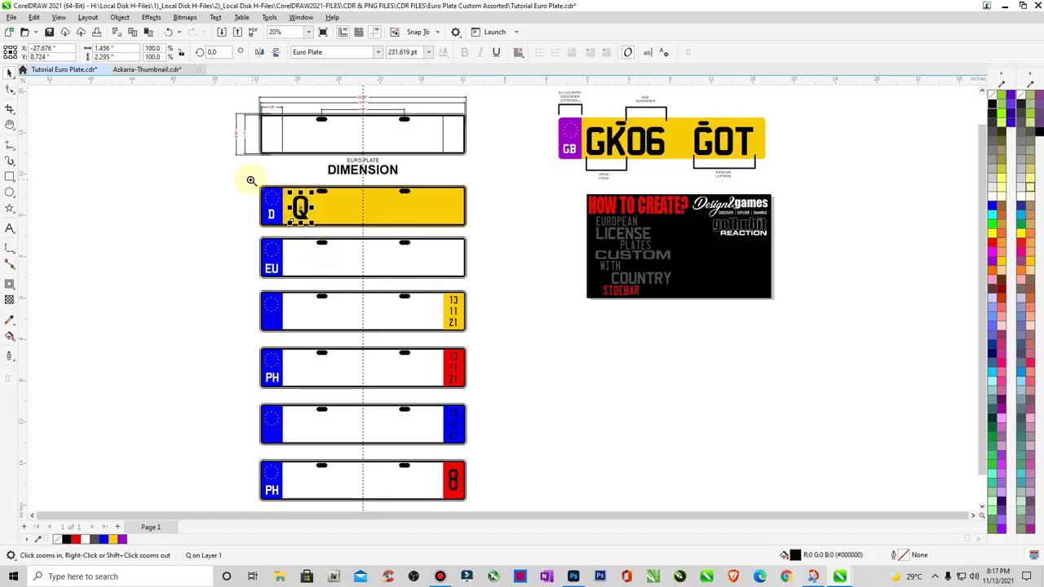
pyautogui.moveTo(250, 179); pyautogui.dragTo(524, 256)
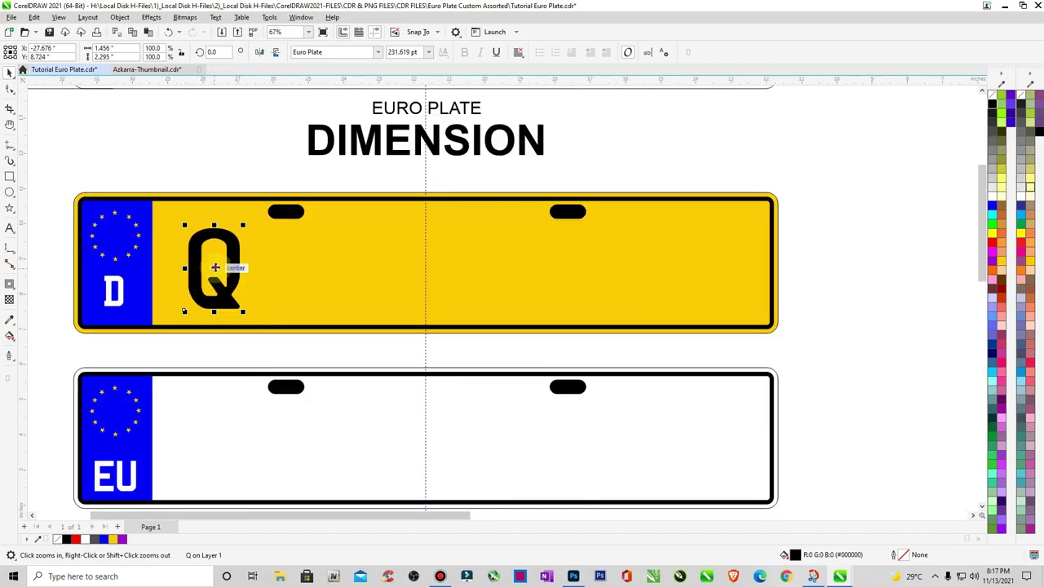
pyautogui.press('space')
pyautogui.moveTo(215, 276); pyautogui.dragTo(197, 275)
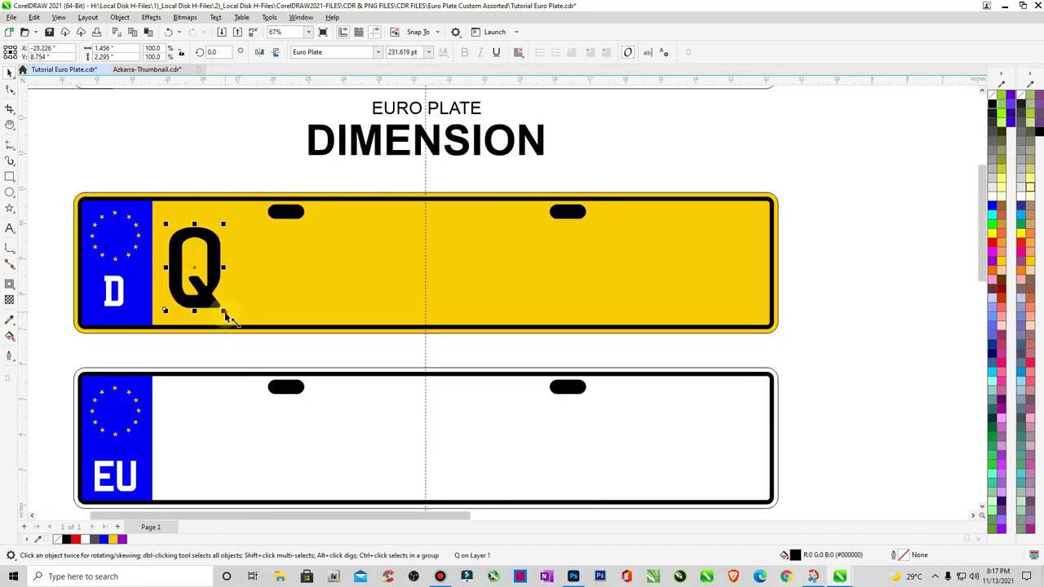
pyautogui.moveTo(224, 313); pyautogui.dragTo(232, 323)
# Extend the Q text with GH and 9017, leaving a wide gap after the Q and two spaces before the digits
pyautogui.click(10, 228)
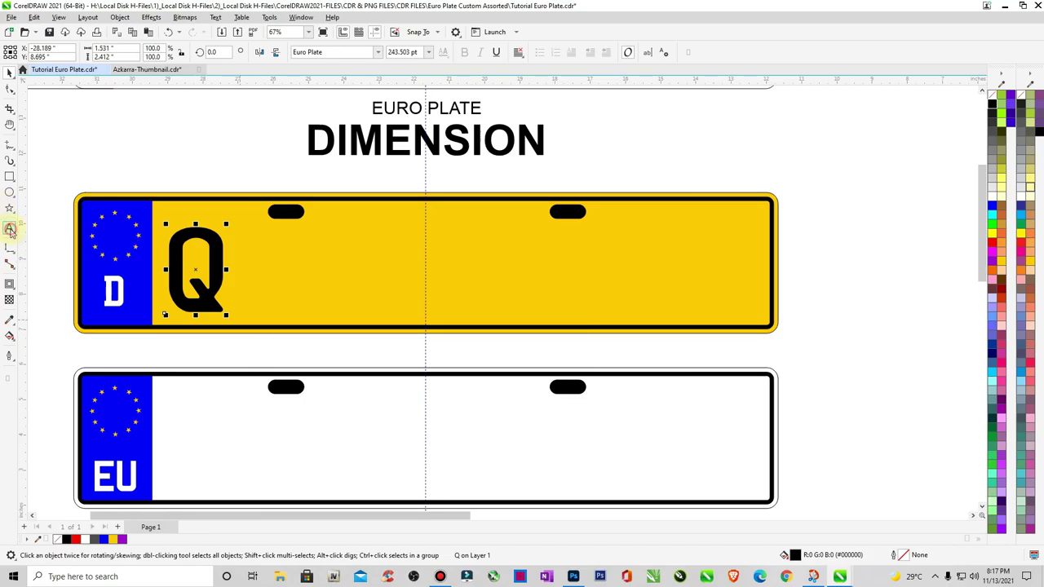
pyautogui.click(208, 295)
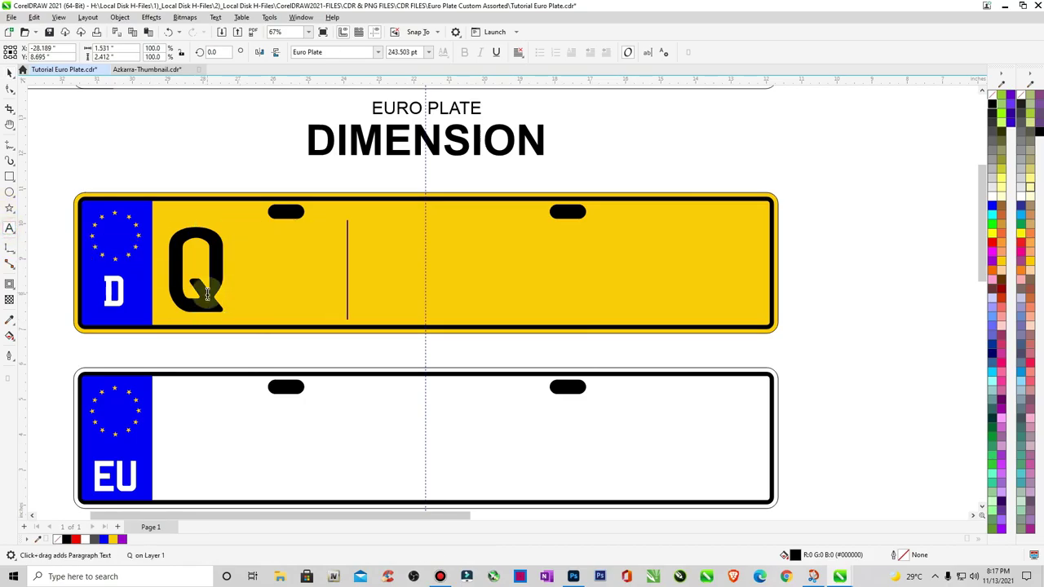
pyautogui.write('GH')
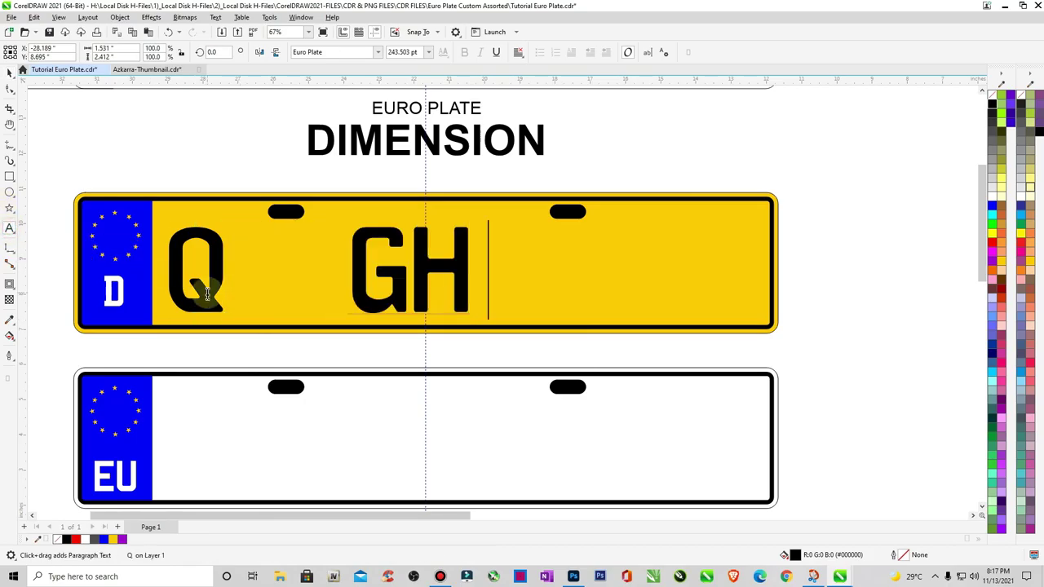
pyautogui.write('  90')
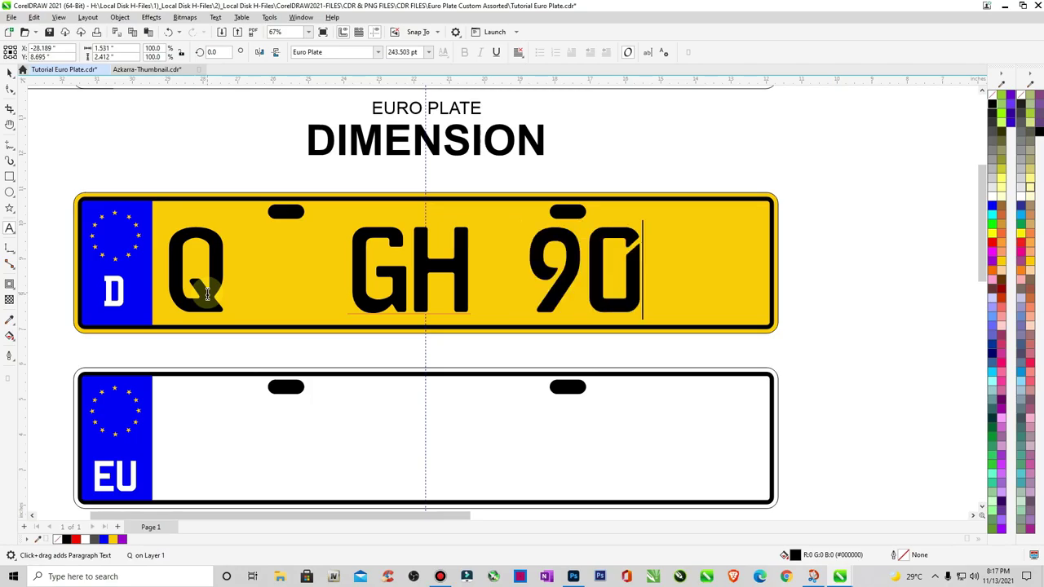
pyautogui.write('17')
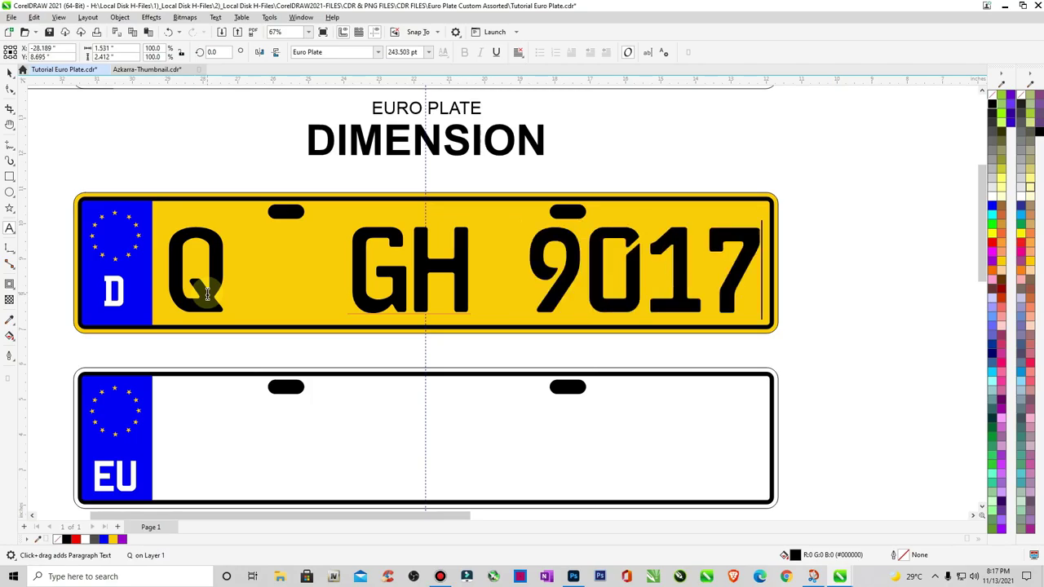
pyautogui.press('Escape')
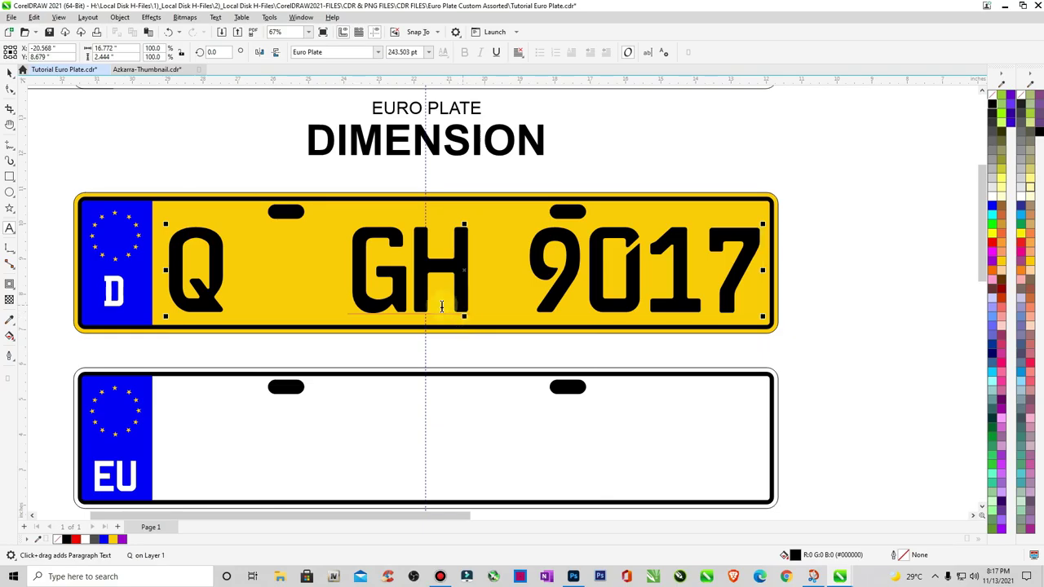
# Remove one space before GH and scale the registration text up to about 247 pt
pyautogui.click(350, 284)
pyautogui.press('BackSpace')
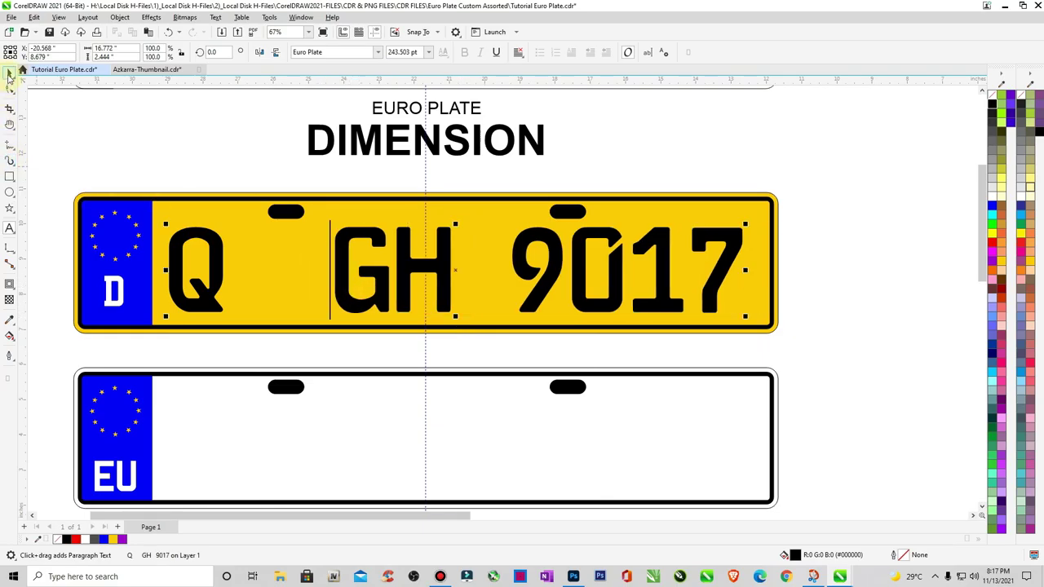
pyautogui.click(9, 75)
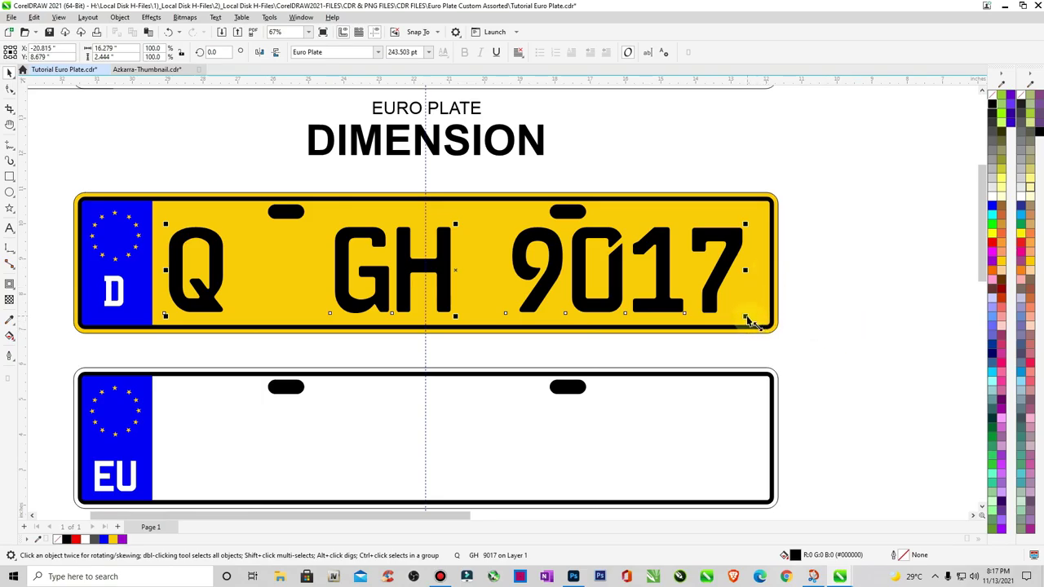
pyautogui.moveTo(749, 320); pyautogui.dragTo(758, 323)
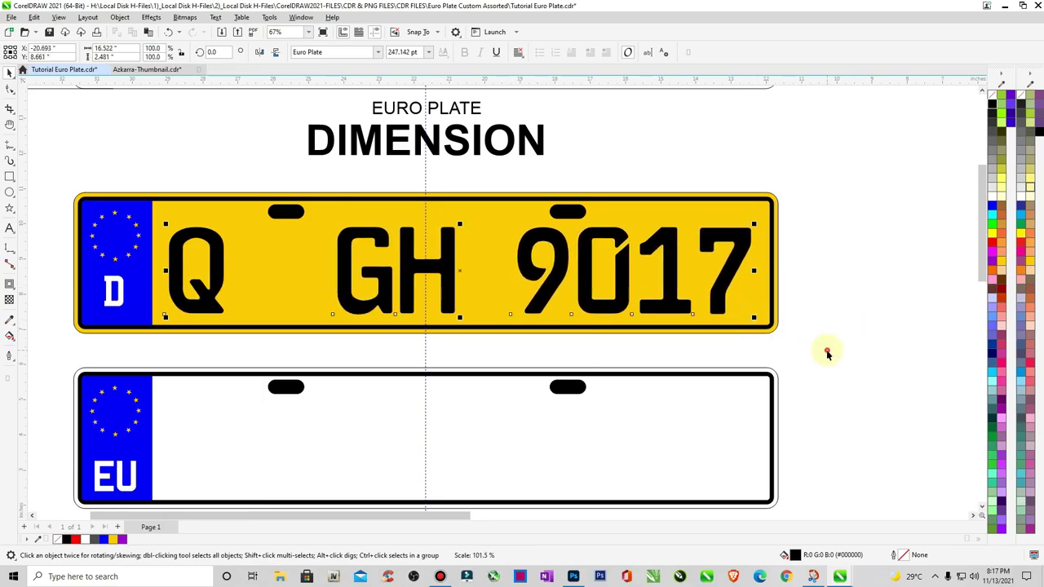
pyautogui.click(827, 352)
# Draw a circle about 0.74 in across, fill it yellow, and position it in the gap between Q and GH
pyautogui.click(10, 192)
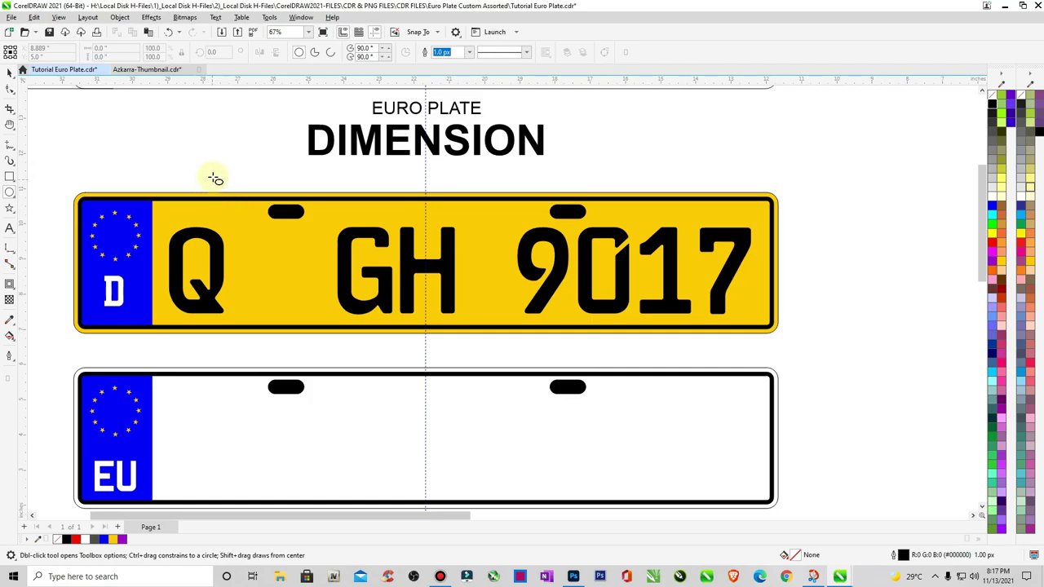
pyautogui.moveTo(210, 172); pyautogui.dragTo(243, 204)
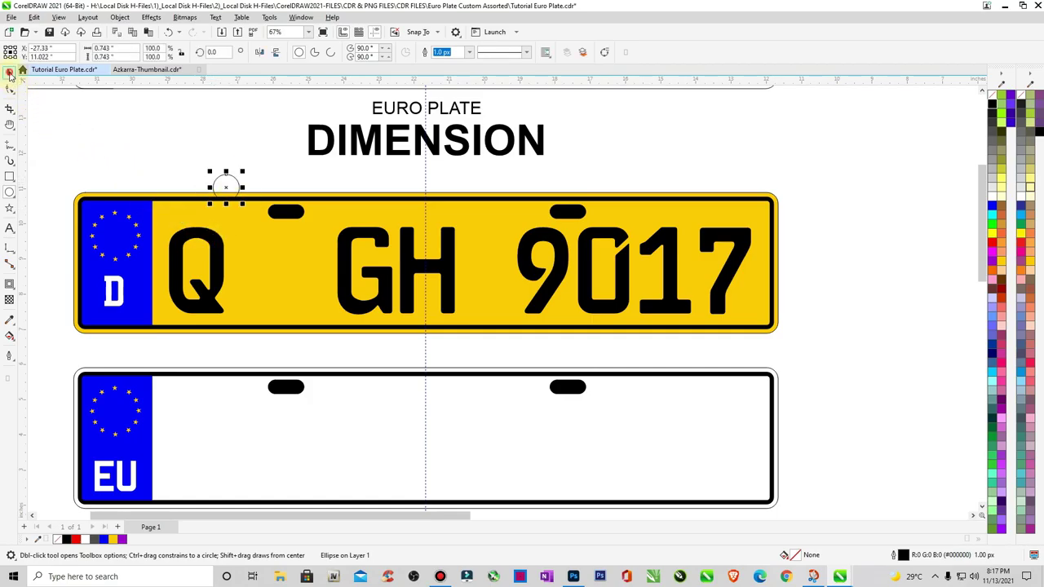
pyautogui.click(10, 72)
pyautogui.click(992, 233)
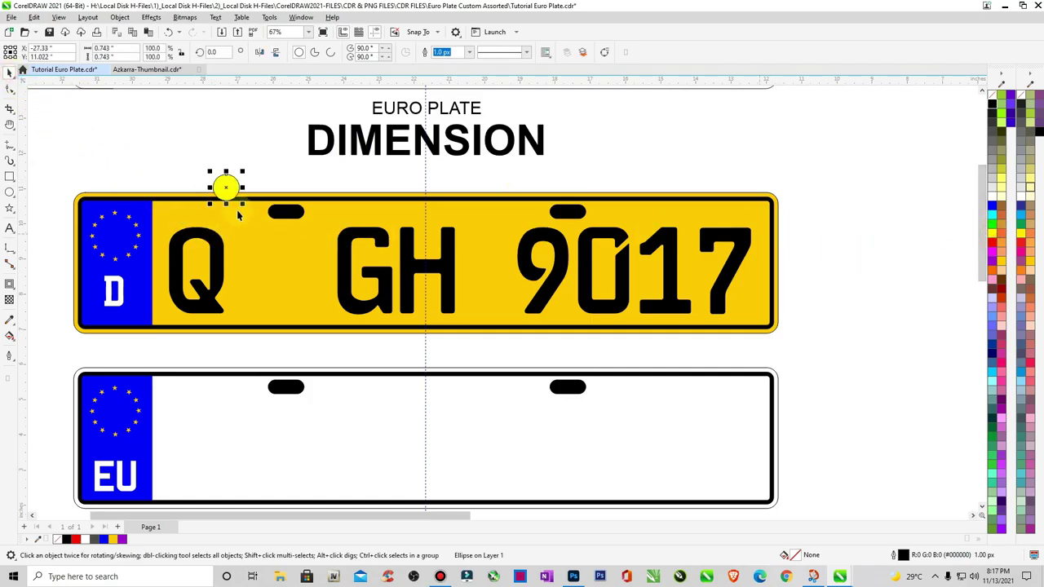
pyautogui.click(252, 223)
# Convert the yellow circle to curves and place a green-filled copy about 1.26 in across directly beneath it
pyautogui.moveTo(275, 247); pyautogui.dragTo(303, 317)
pyautogui.hotkey('ctrl', 'q')
pyautogui.rightClick(277, 285)
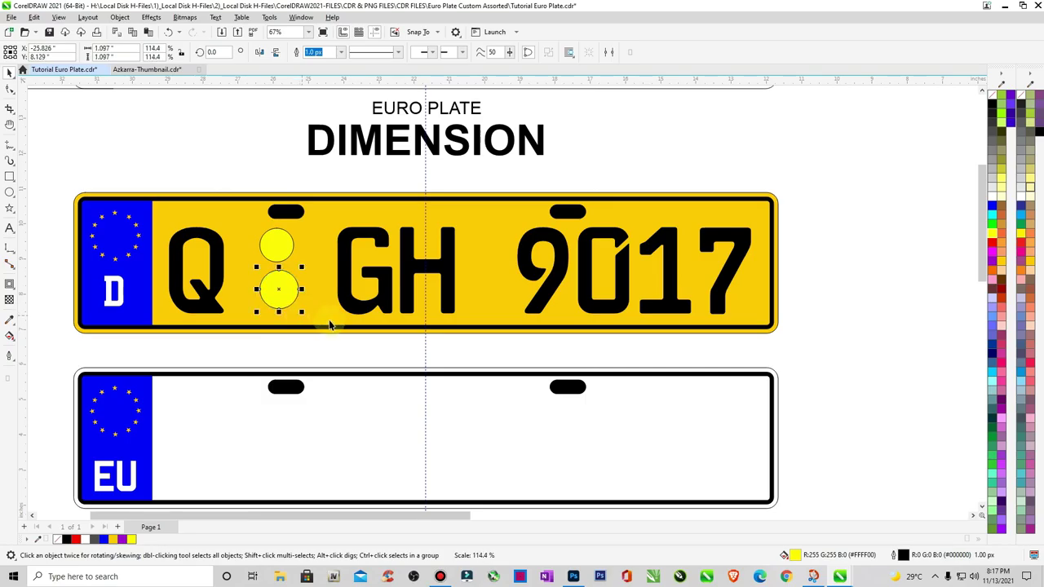
pyautogui.click(1013, 222)
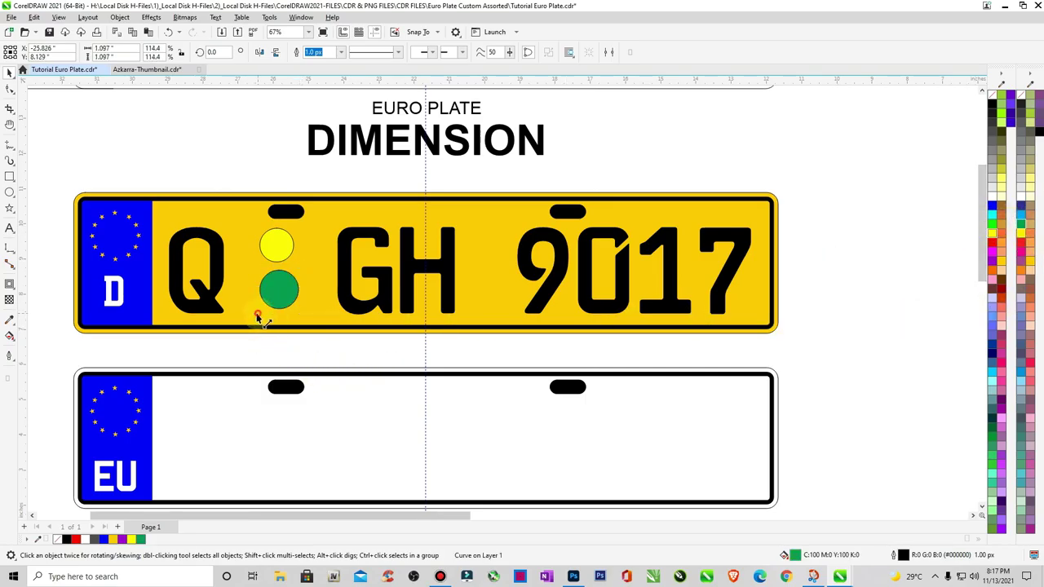
pyautogui.moveTo(258, 318); pyautogui.dragTo(247, 323)
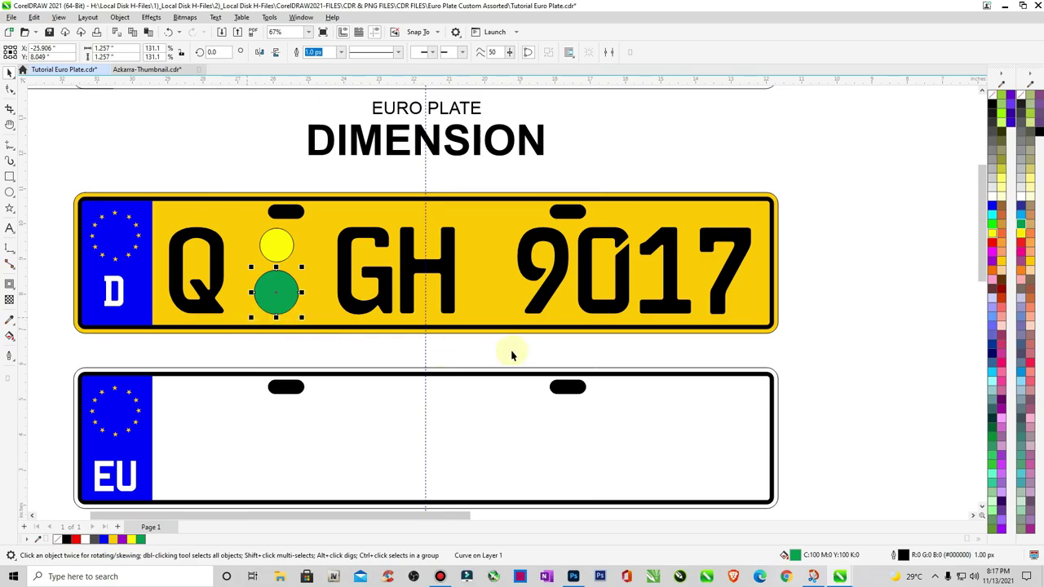
# Place a copy of the Q GH 9017 registration text on the white EU plate directly below the yellow plate
pyautogui.click(876, 355)
pyautogui.scroll(-2, 875, 359)
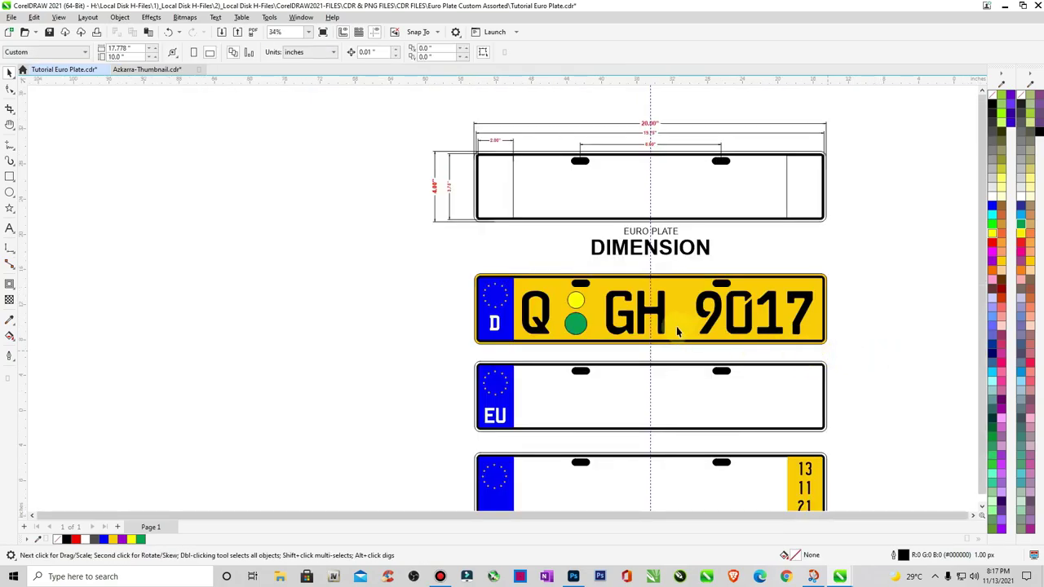
pyautogui.press('z')
pyautogui.moveTo(615, 300); pyautogui.dragTo(896, 434)
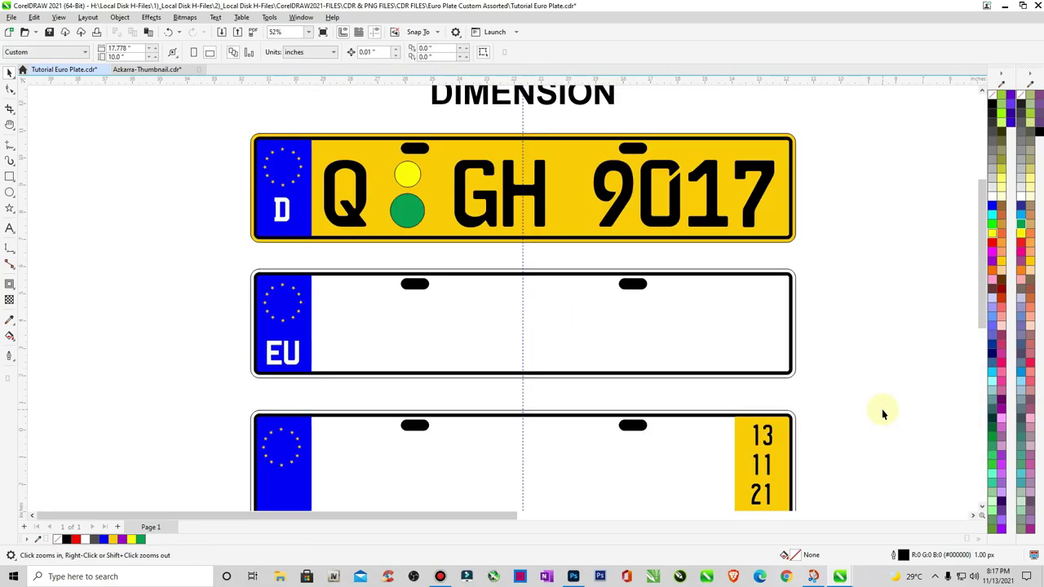
pyautogui.press('space')
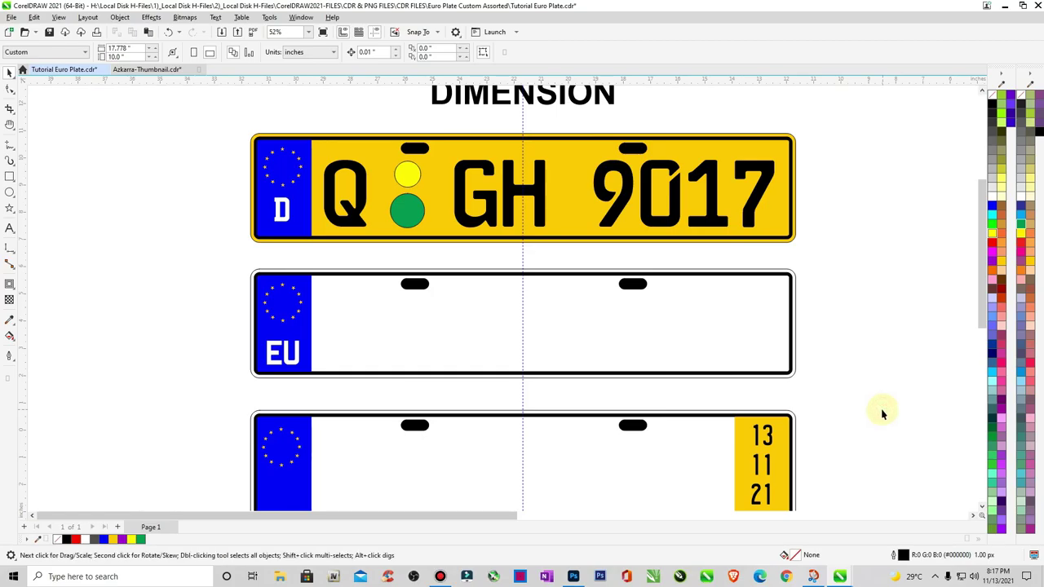
pyautogui.click(543, 214)
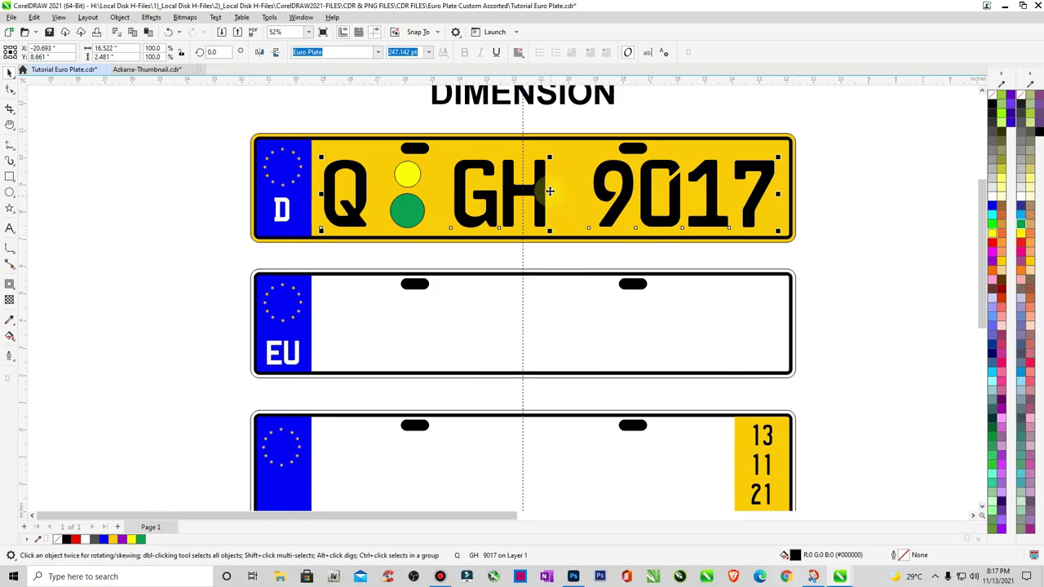
pyautogui.moveTo(550, 191); pyautogui.dragTo(552, 331)
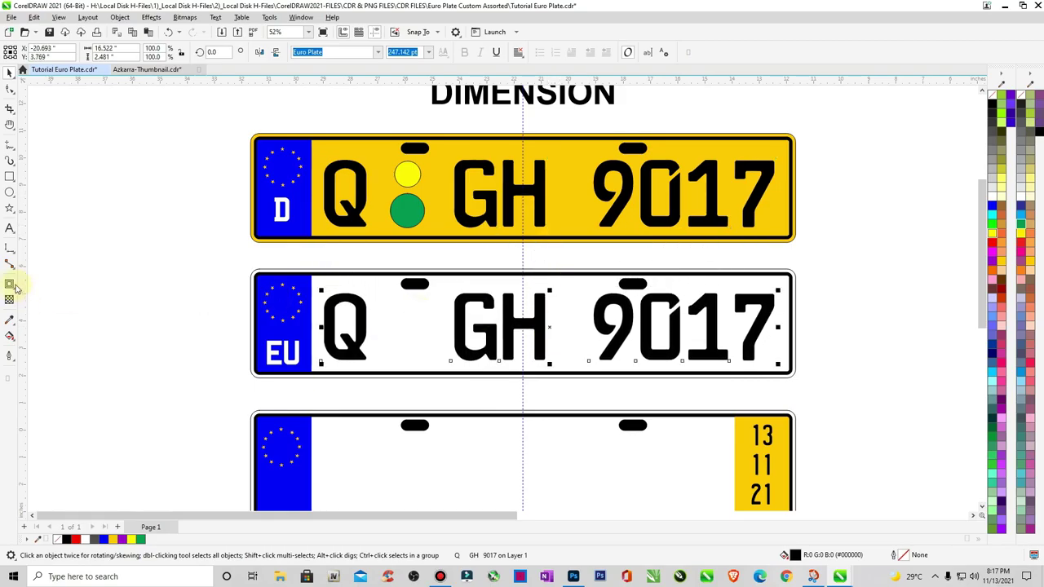
# Edit the copied text on the EU plate to read Q9 H017, with one space fewer in the gap before the H
pyautogui.click(10, 228)
pyautogui.click(367, 333)
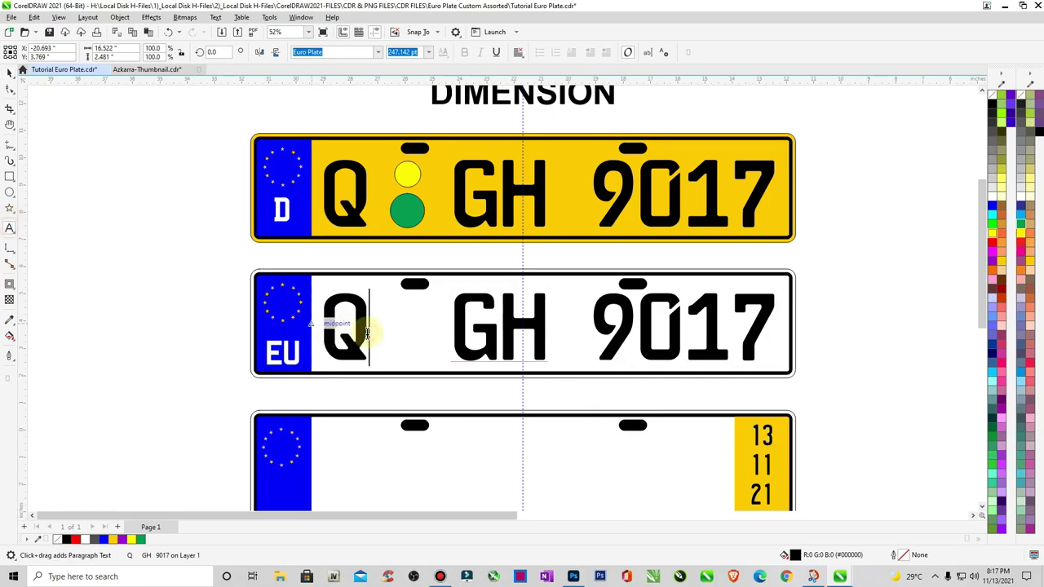
pyautogui.write('9')
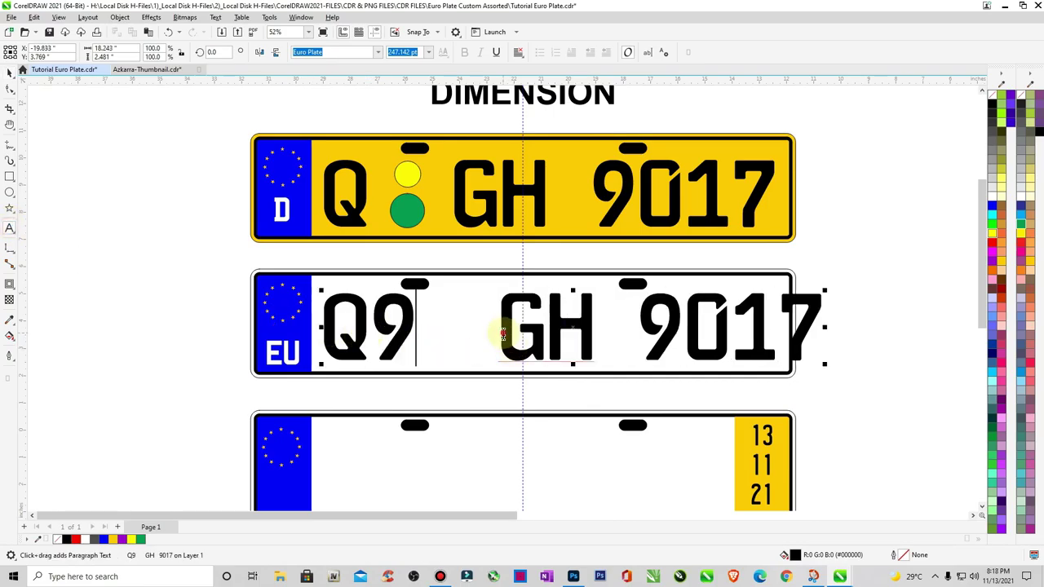
pyautogui.press('Delete')
pyautogui.press('Delete')
pyautogui.press('Delete')
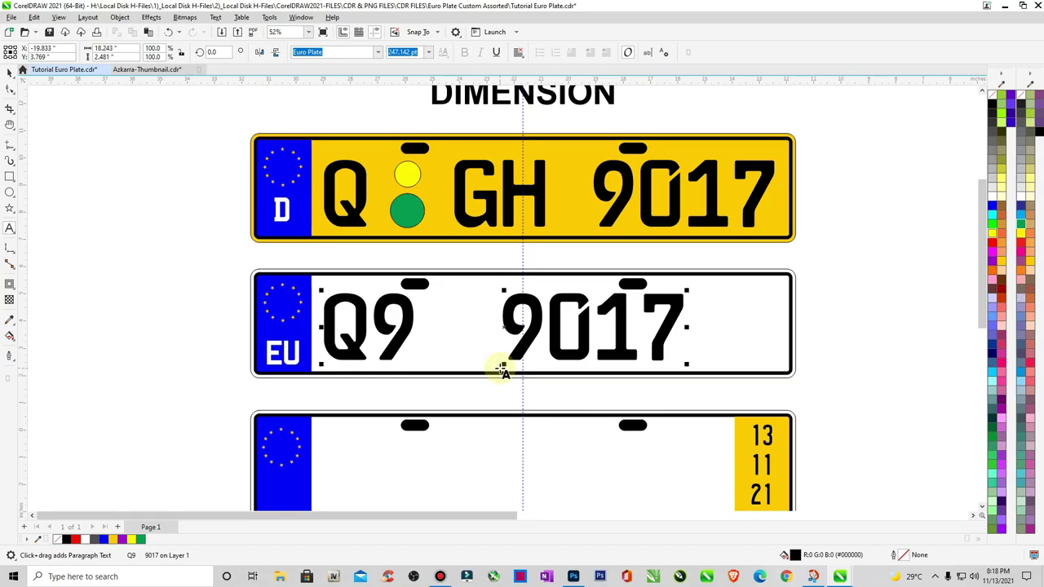
pyautogui.press('Delete')
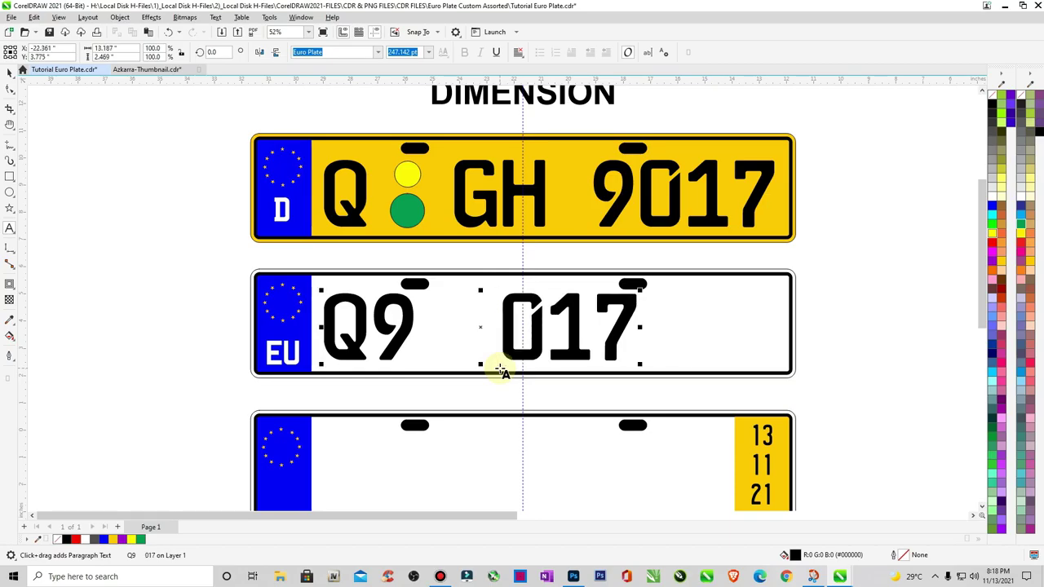
pyautogui.write('H')
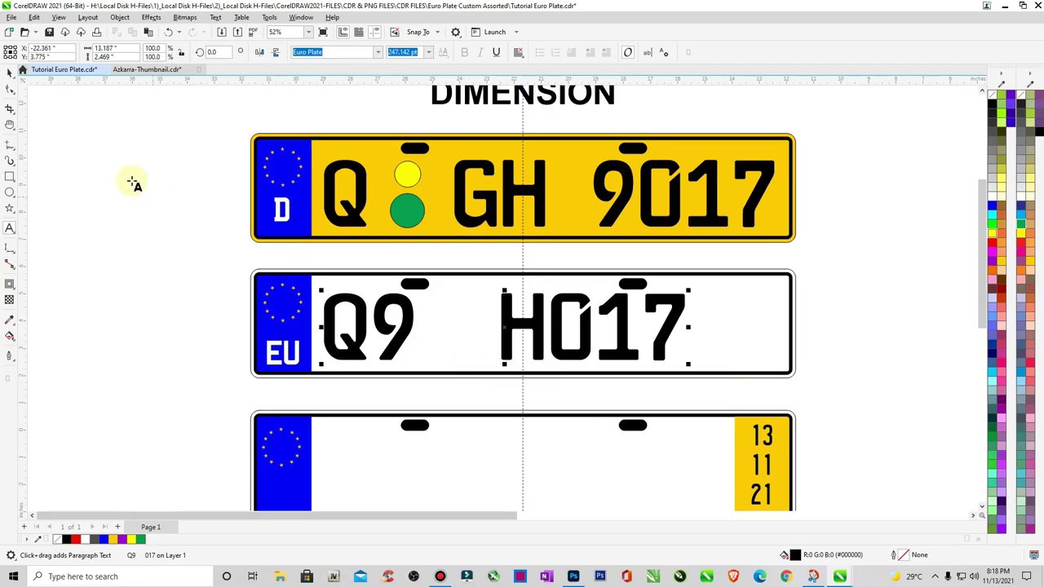
pyautogui.click(493, 325)
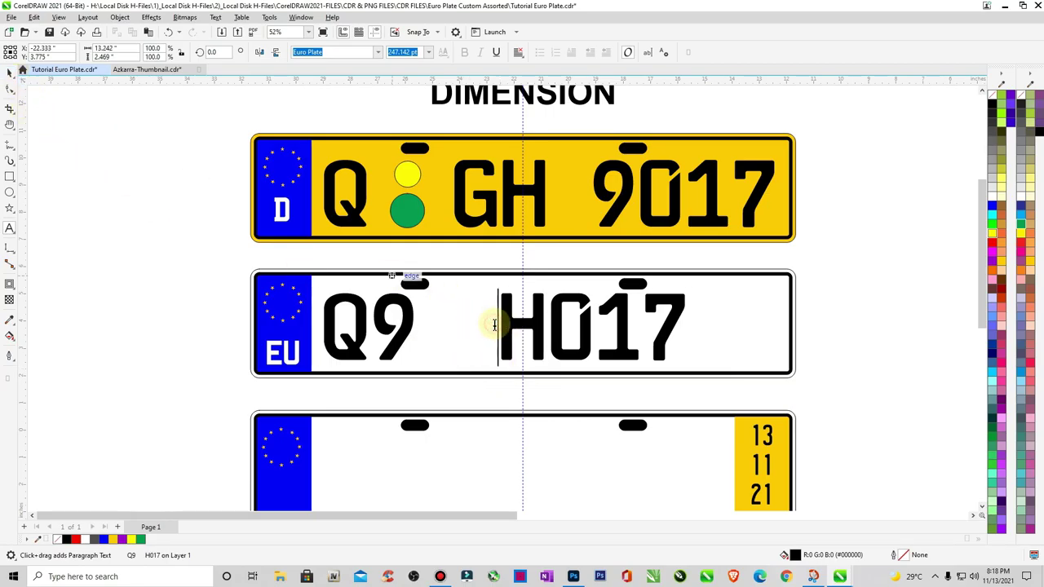
pyautogui.click(9, 72)
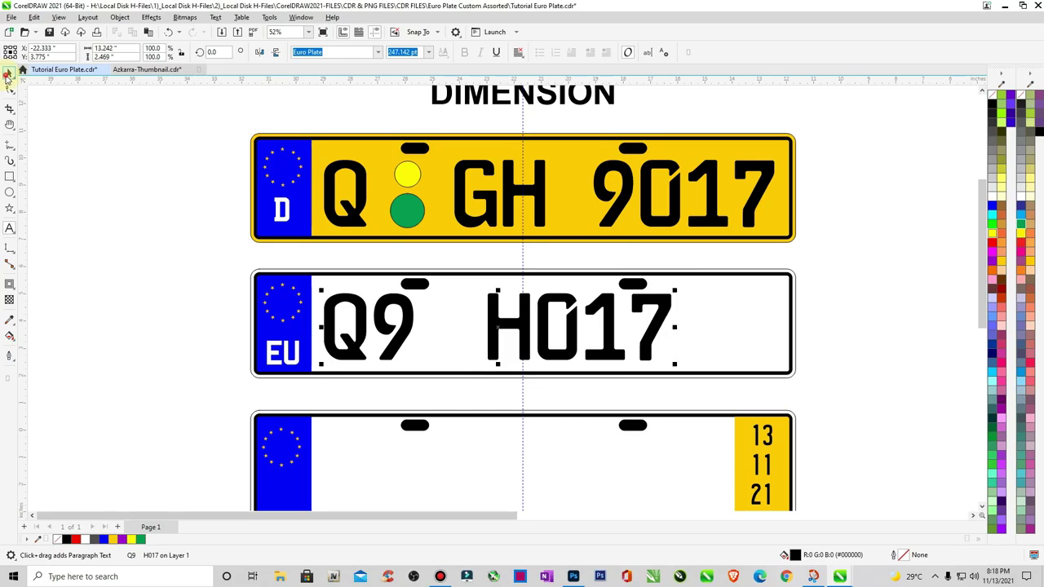
# Enlarge the Q9 H017 text to about 272 pt, centre it in the plate's white area, and save the document
pyautogui.moveTo(673, 365); pyautogui.dragTo(718, 336)
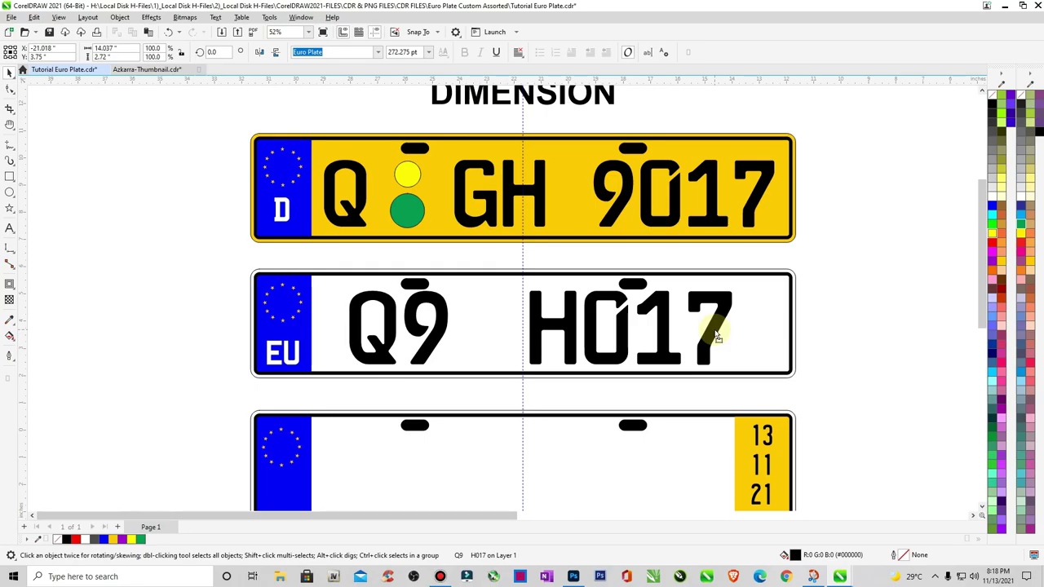
pyautogui.click(843, 371)
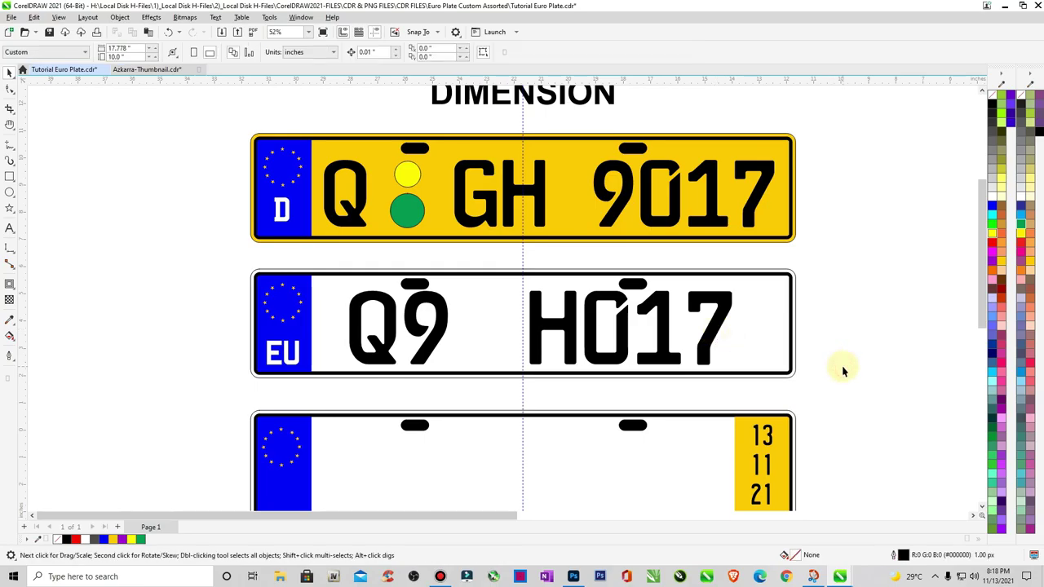
pyautogui.press('F4')
pyautogui.hotkey('ctrl', 's')
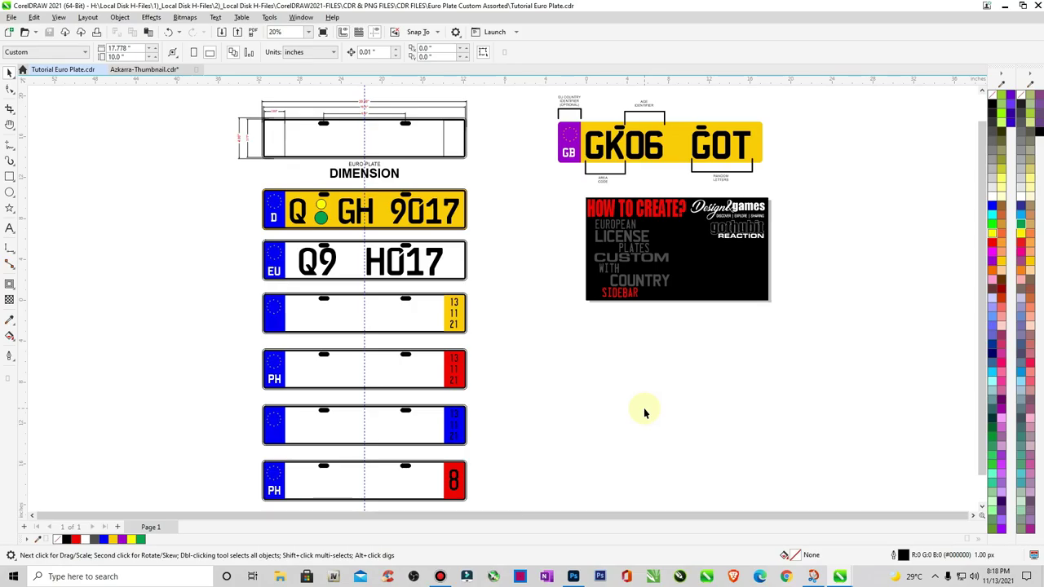
# Copy the EU label from the second plate onto the blue band of the plate with the yellow date strip
pyautogui.press('z')
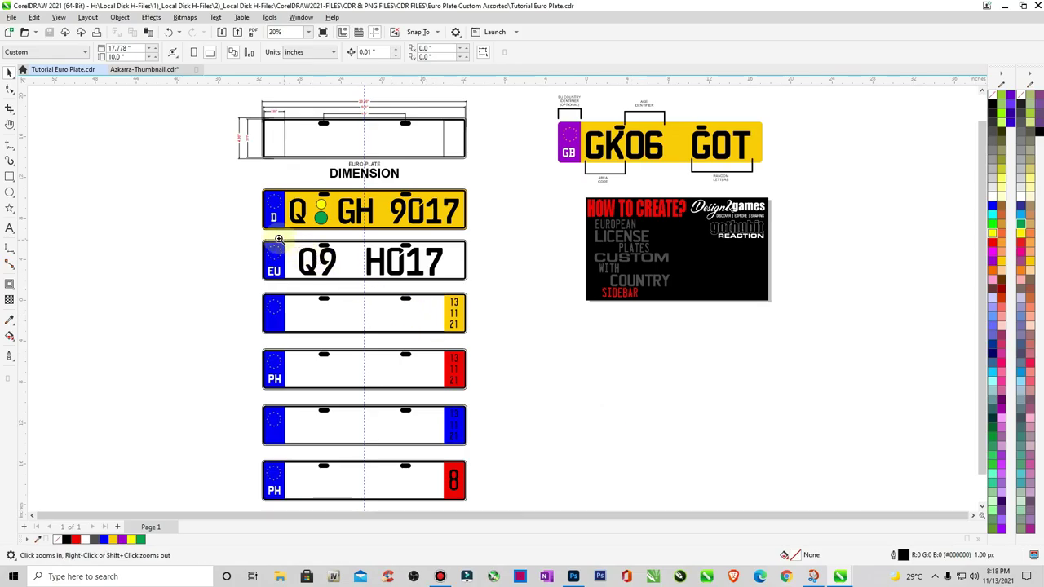
pyautogui.moveTo(235, 189); pyautogui.dragTo(498, 498)
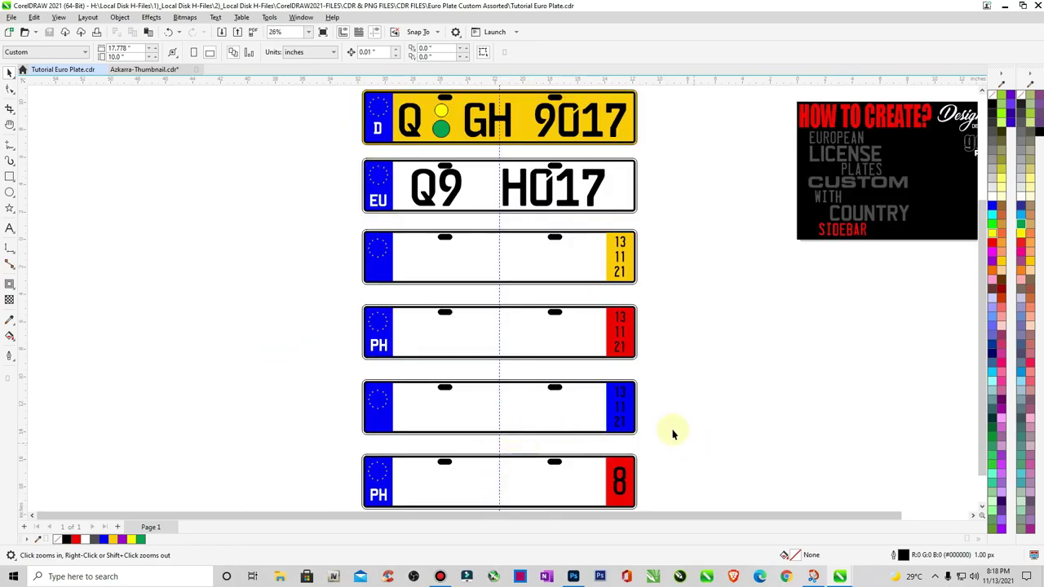
pyautogui.click(380, 203)
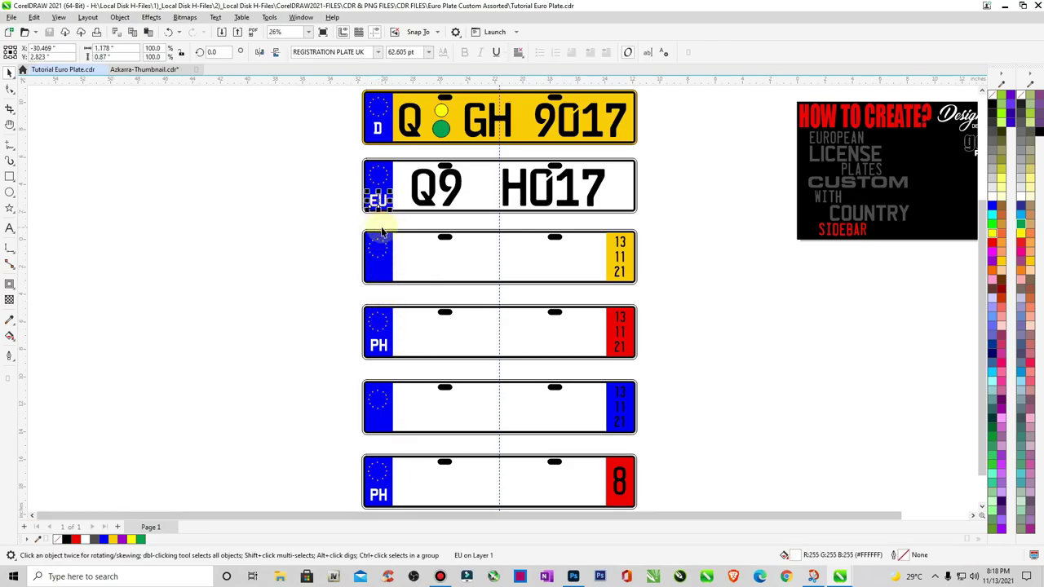
pyautogui.moveTo(380, 204); pyautogui.dragTo(377, 272)
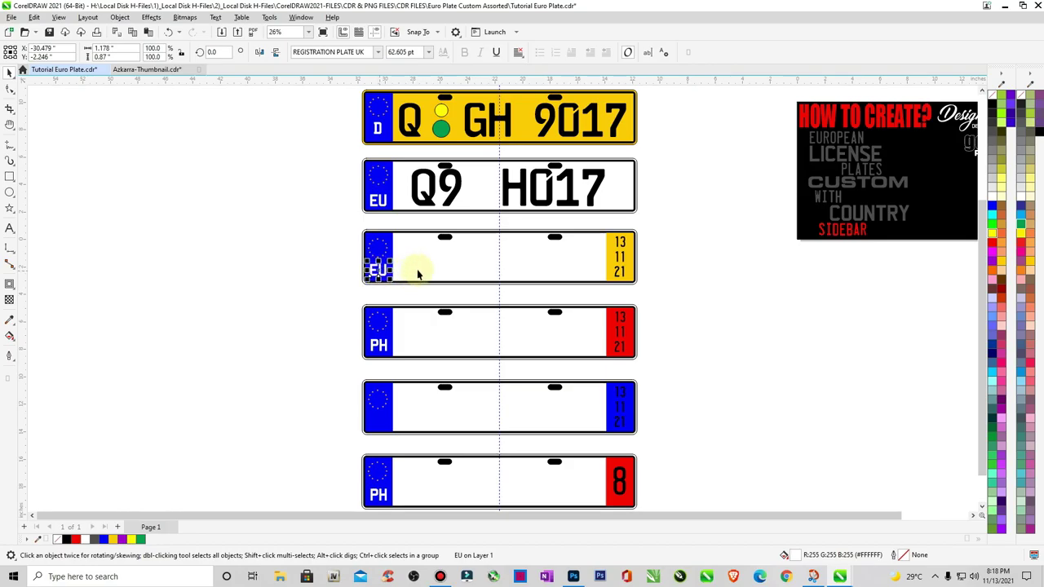
pyautogui.click(378, 200)
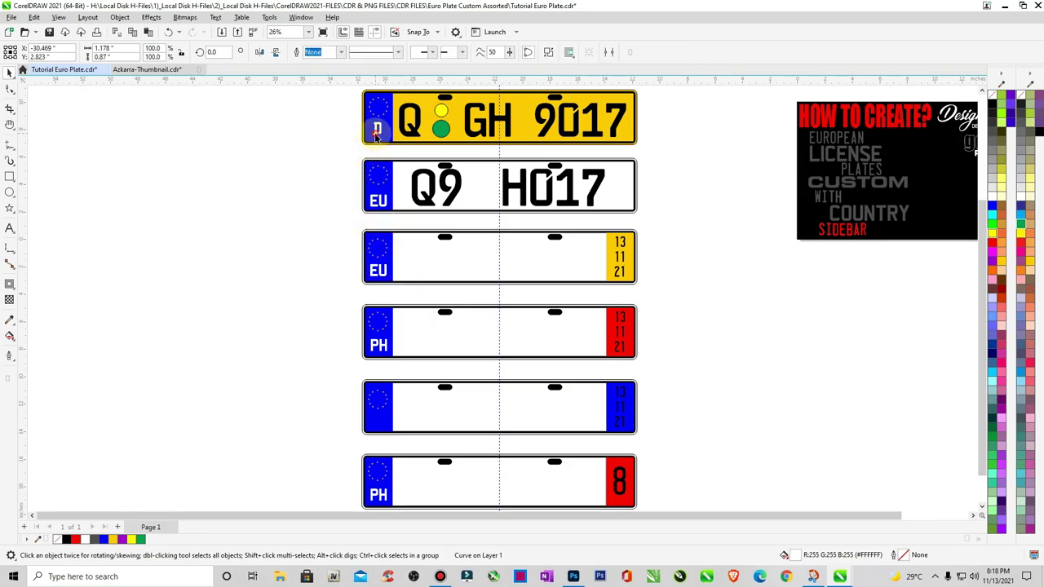
pyautogui.click(309, 240)
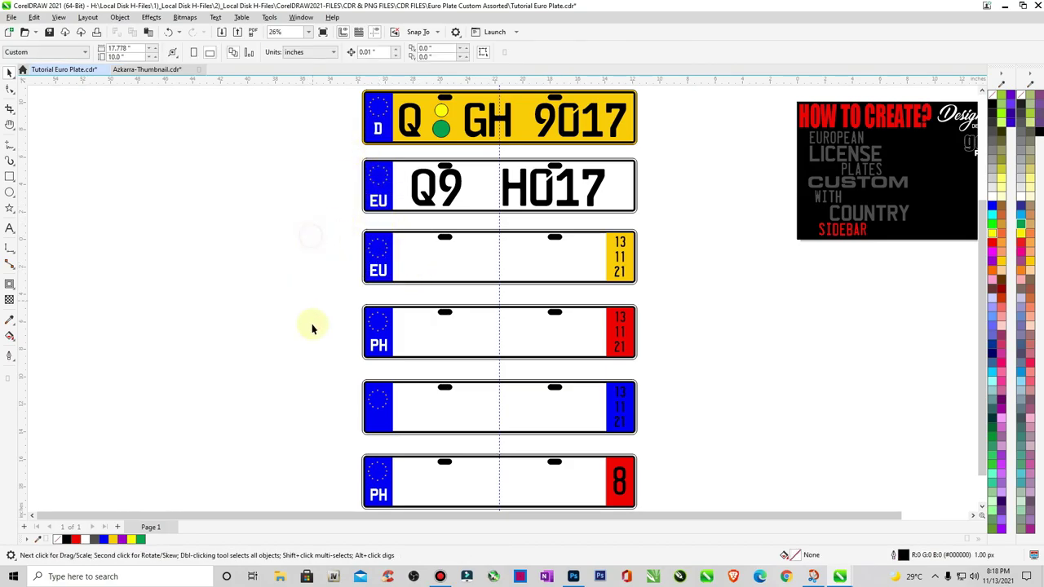
pyautogui.click(378, 347)
pyautogui.click(658, 362)
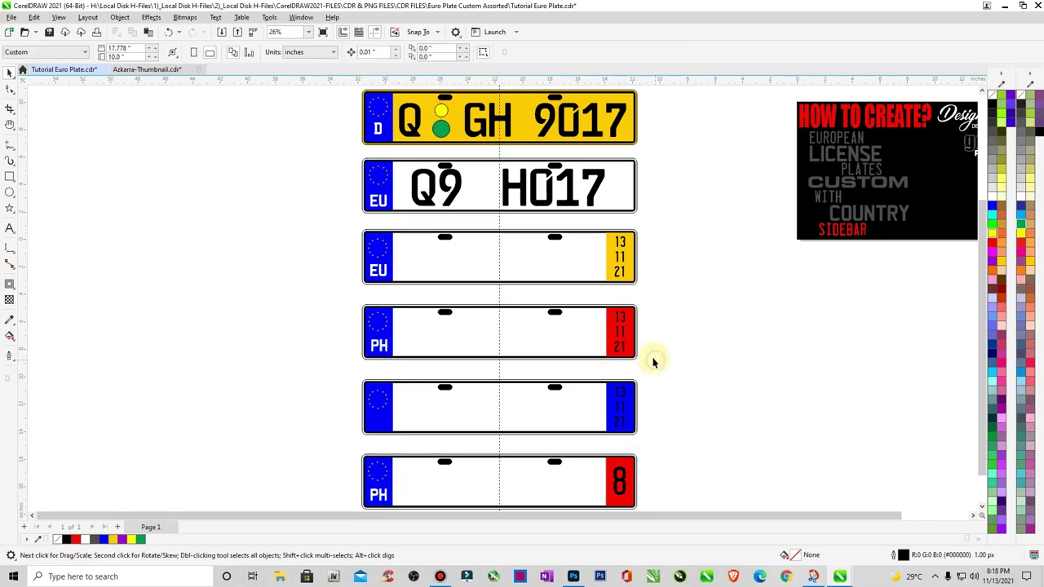
# Add the artistic text HIT MY RIDE in the empty area beside the plates
pyautogui.click(10, 231)
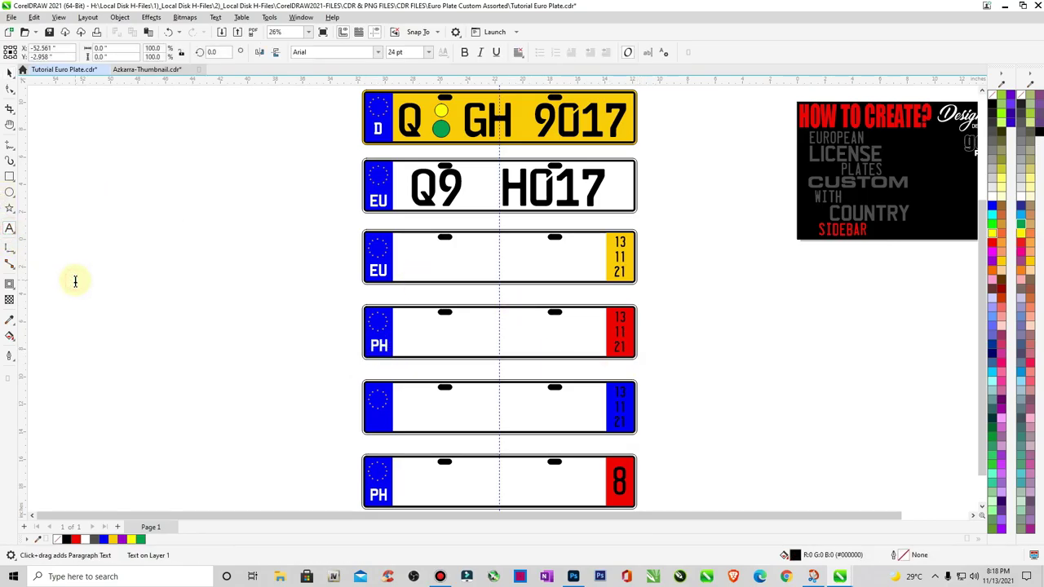
pyautogui.hotkey('ctrl', 'v')
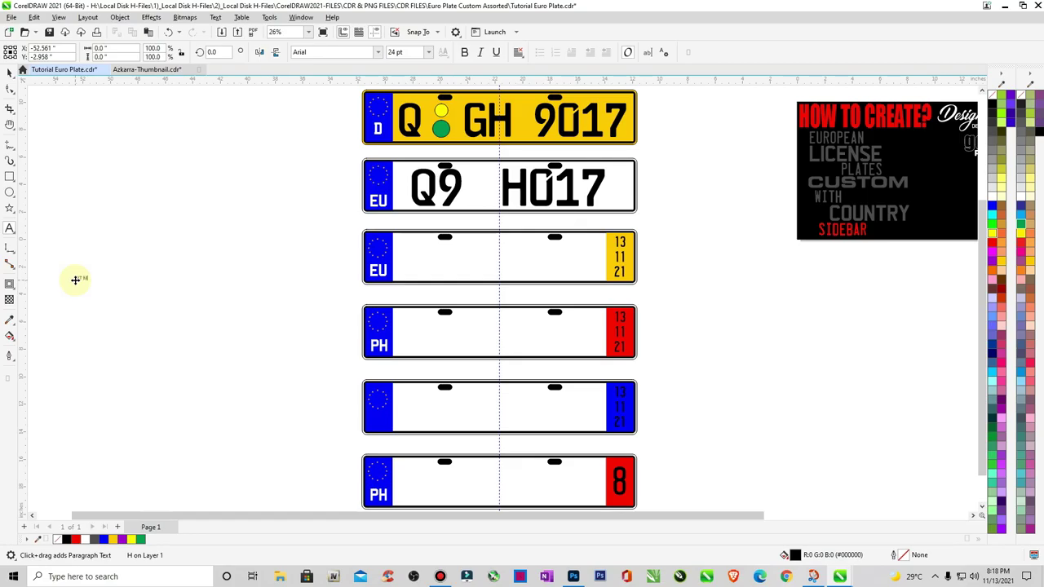
pyautogui.click(75, 279)
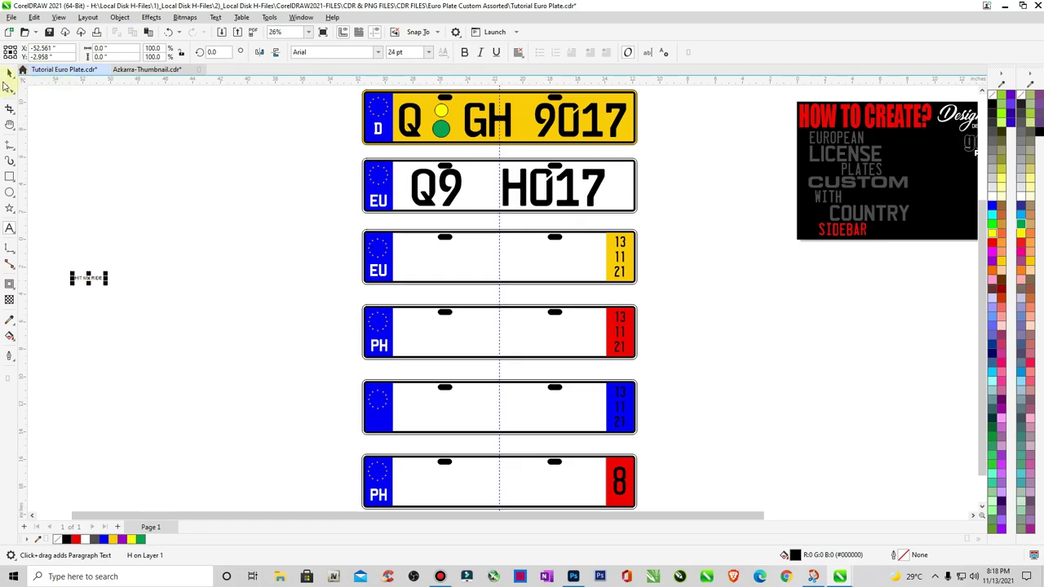
pyautogui.click(10, 71)
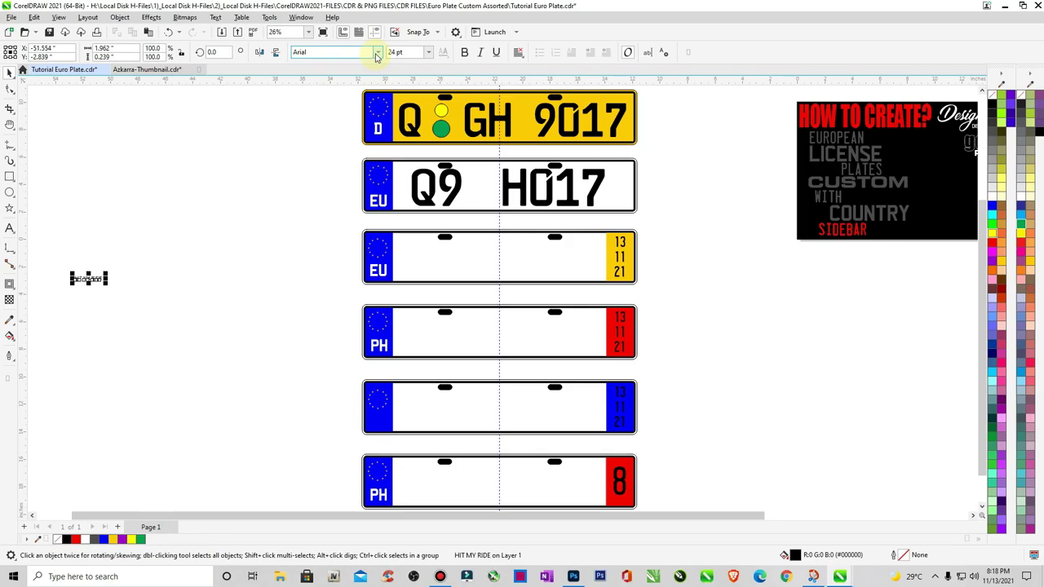
# Give HIT MY RIDE a license-plate font, enlarge it to about 9.25 in wide, and convert it to curves
pyautogui.click(377, 53)
pyautogui.press('Escape')
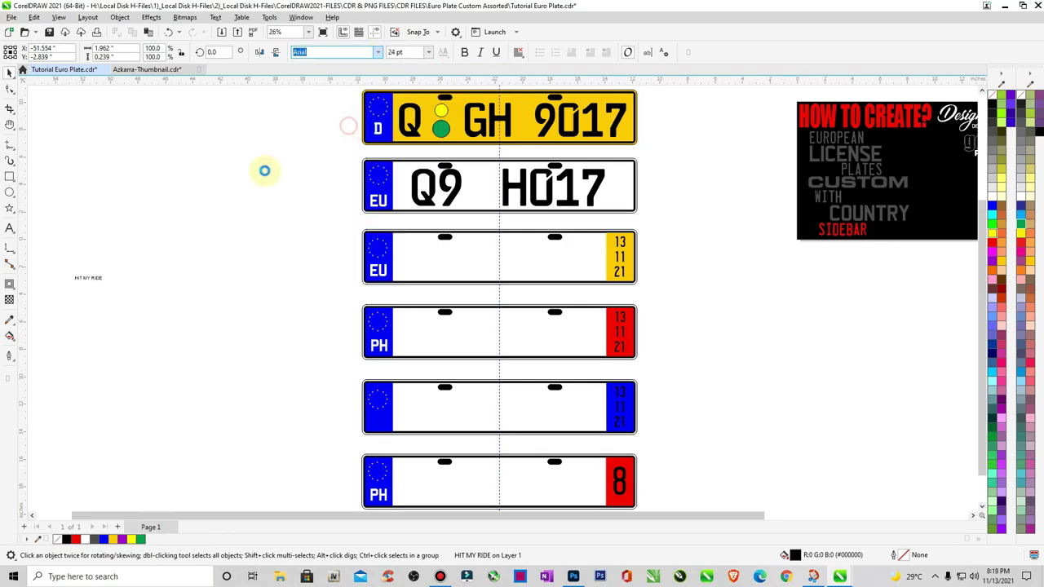
pyautogui.click(109, 284)
pyautogui.moveTo(99, 285); pyautogui.dragTo(204, 372)
pyautogui.hotkey('ctrl', 'q')
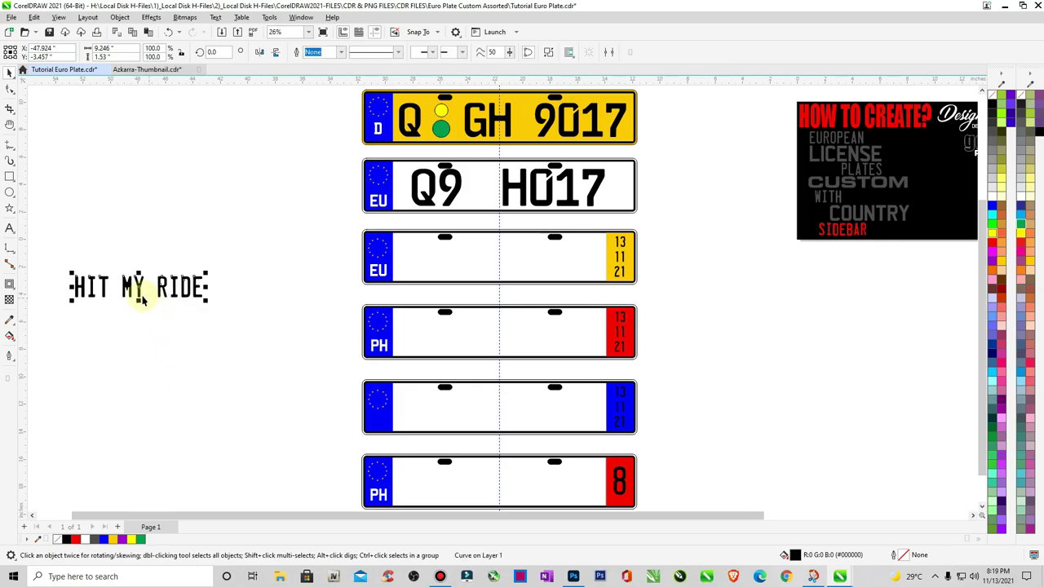
# Move HIT MY RIDE onto the plate with the yellow date strip, scale it to about 12.6 in wide, and centre it
pyautogui.moveTo(133, 284); pyautogui.dragTo(478, 267)
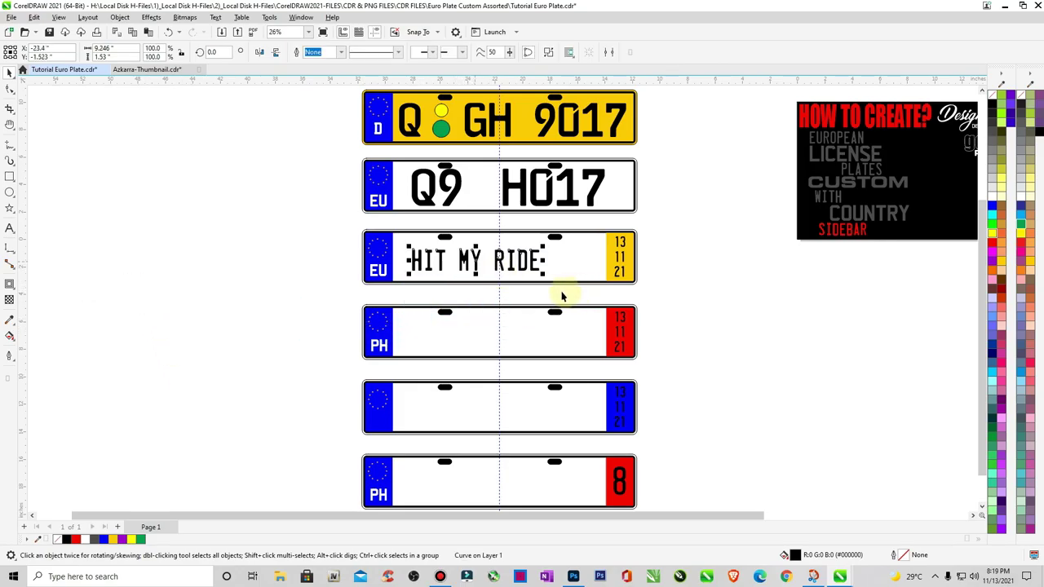
pyautogui.moveTo(543, 277); pyautogui.dragTo(593, 291)
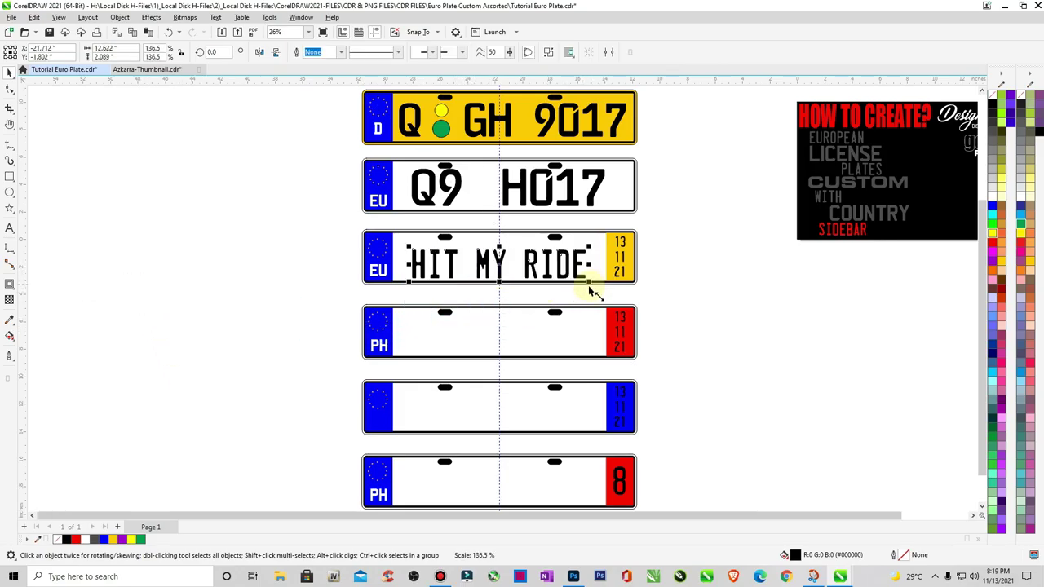
pyautogui.moveTo(491, 252); pyautogui.dragTo(502, 268)
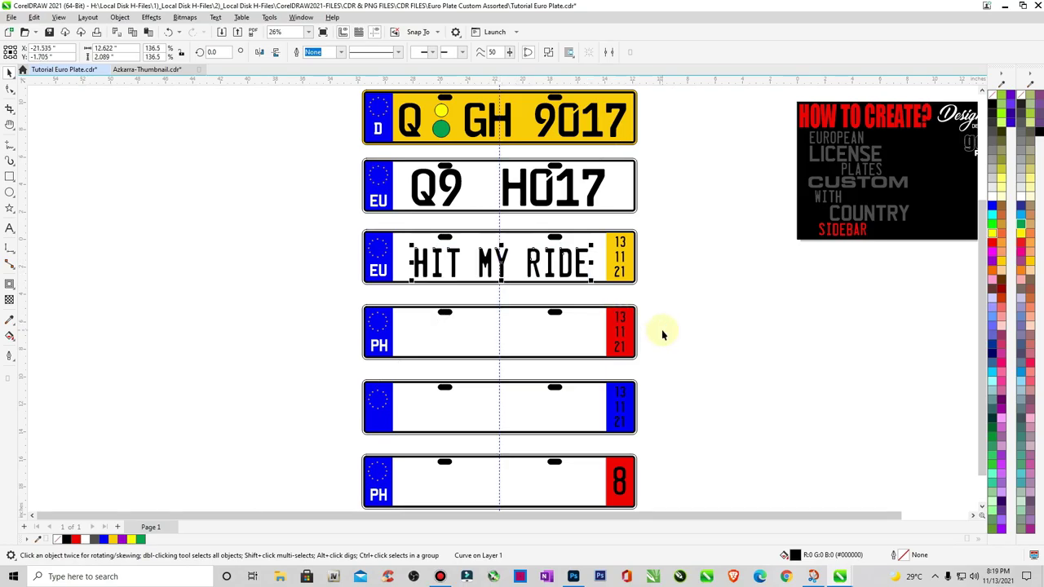
pyautogui.click(731, 352)
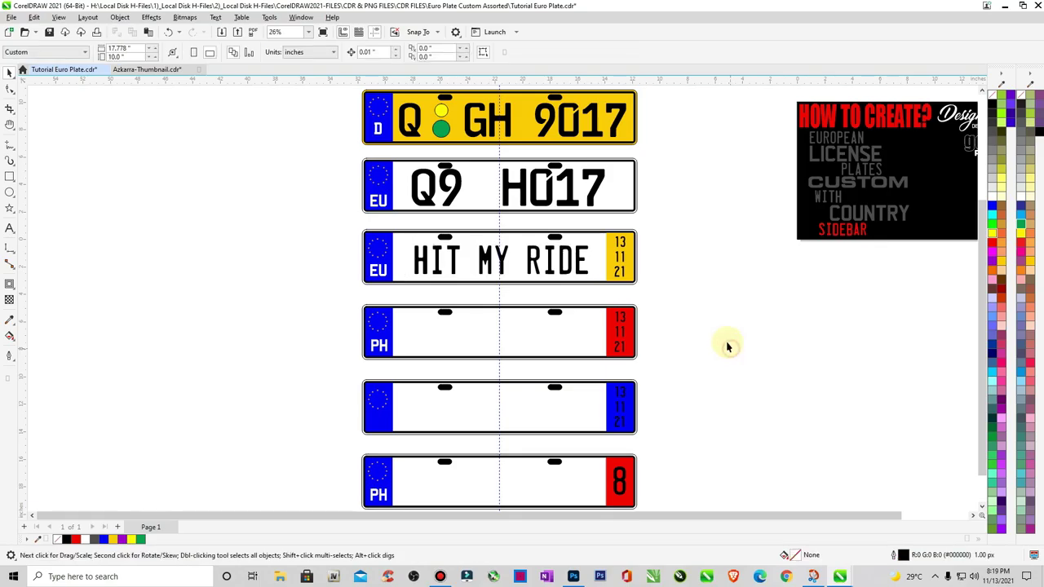
# Copy the Q9 H017 text onto the PH plate with the red date strip and change the copy to GOTHUBIT
pyautogui.click(538, 199)
pyautogui.moveTo(508, 183); pyautogui.dragTo(508, 345)
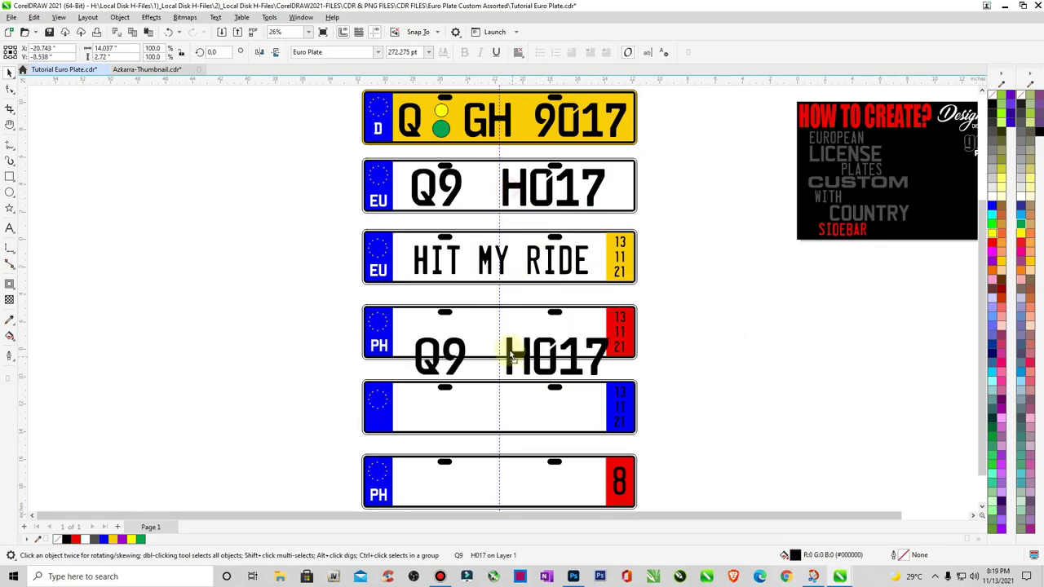
pyautogui.click(10, 229)
pyautogui.click(405, 334)
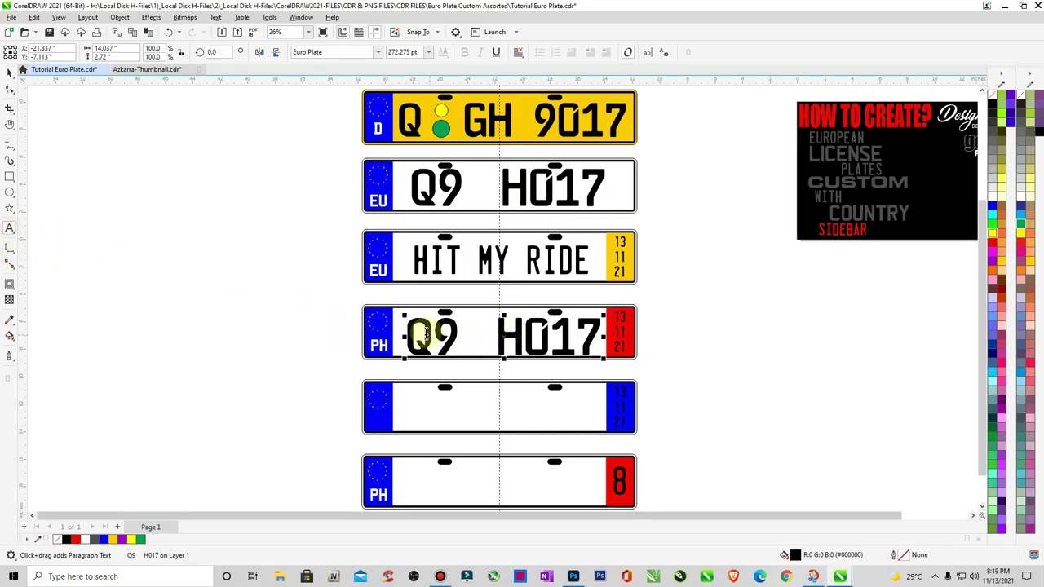
pyautogui.hotkey('ctrl', 'a')
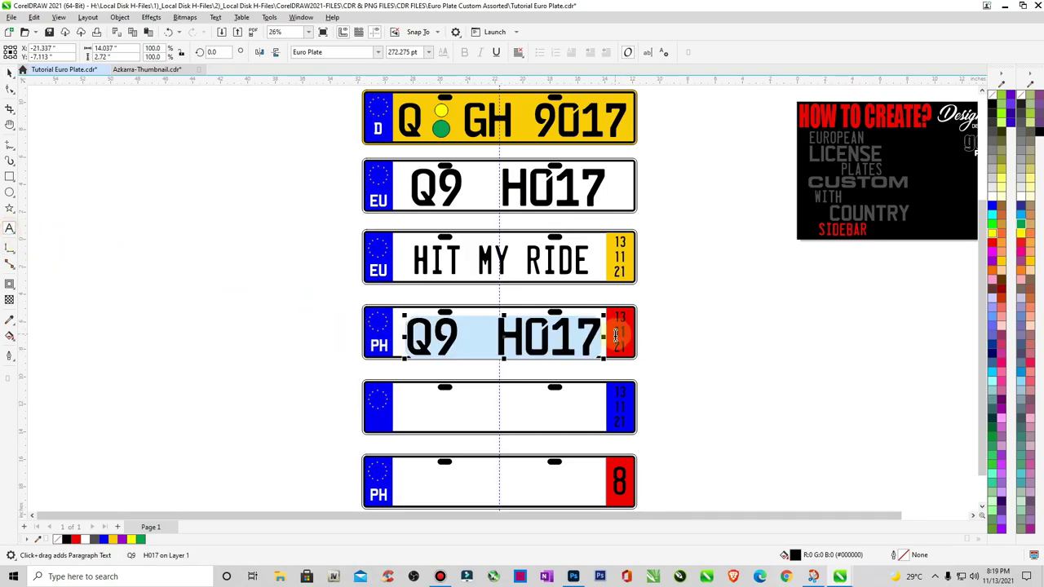
pyautogui.write('GOT')
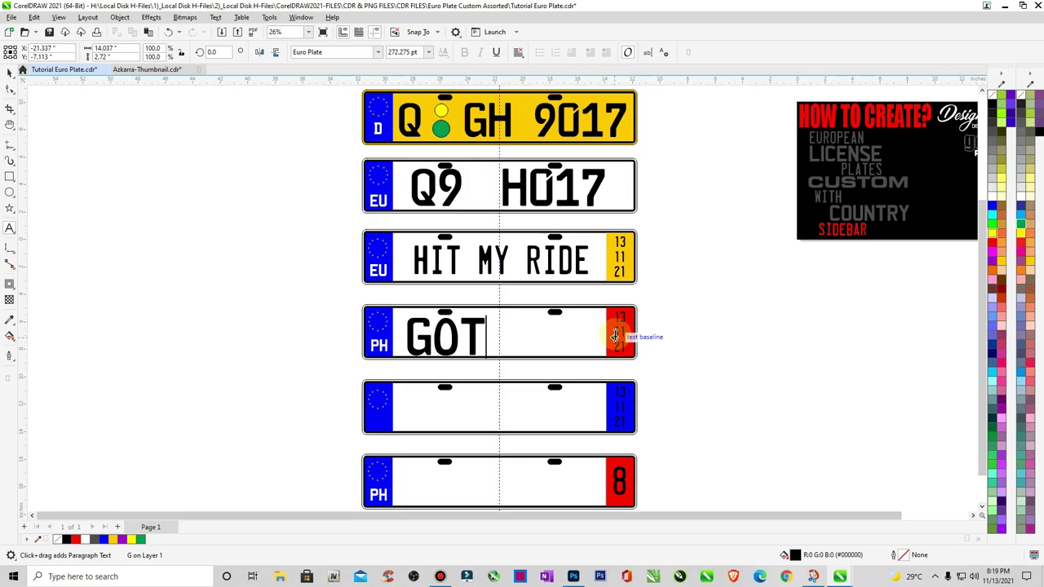
pyautogui.write('HUBIT')
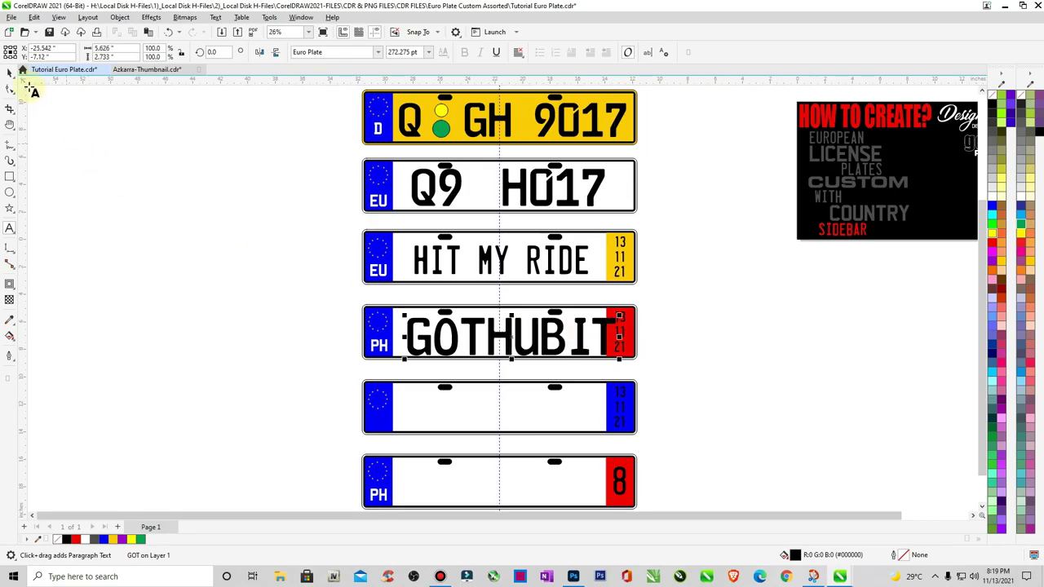
# Scale GOTHUBIT down to about 12.95 in wide and centre it between the blue band and the red date strip
pyautogui.click(10, 71)
pyautogui.press('z')
pyautogui.moveTo(350, 306); pyautogui.dragTo(754, 444)
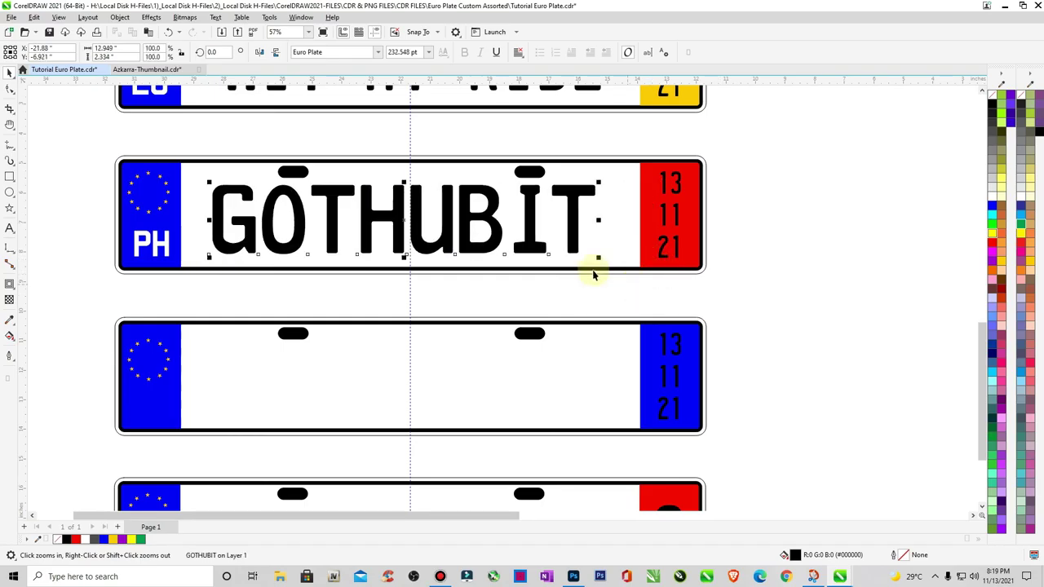
pyautogui.press('space')
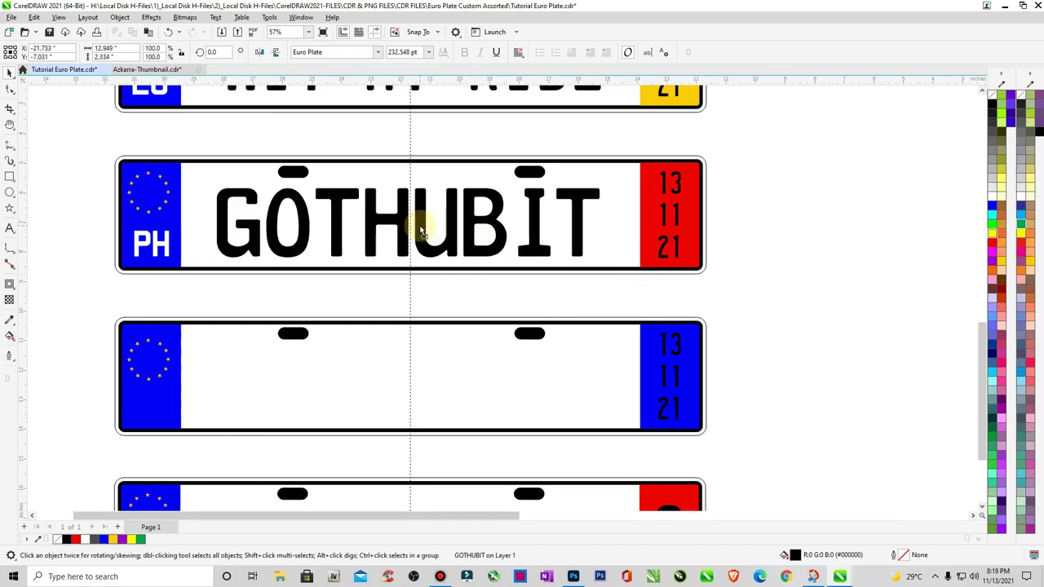
pyautogui.click(420, 231)
pyautogui.click(758, 310)
pyautogui.press('F4')
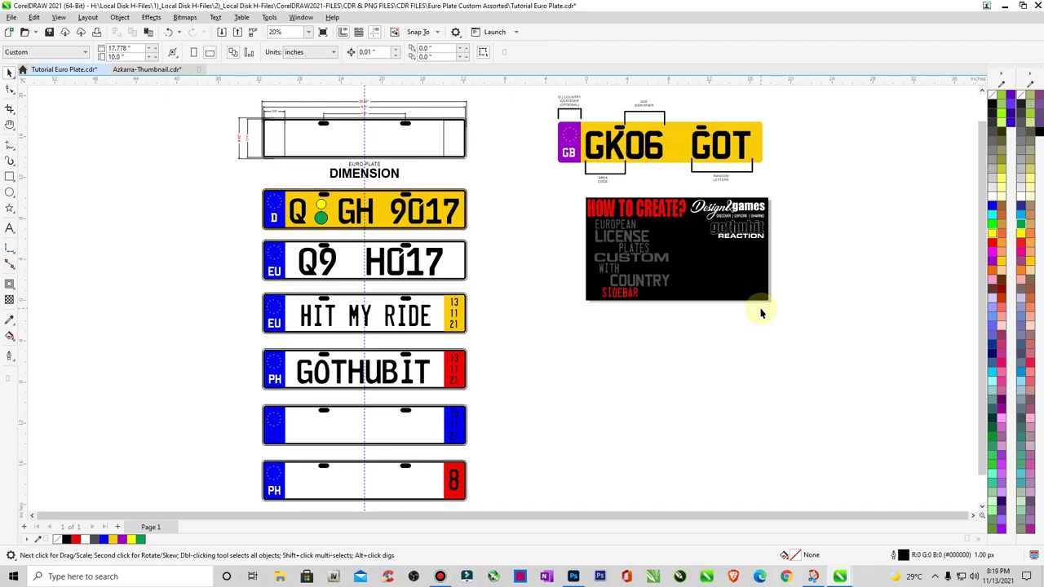
# Copy the Q9 H017 text from the second plate onto the plate with the blue date strip
pyautogui.press('z')
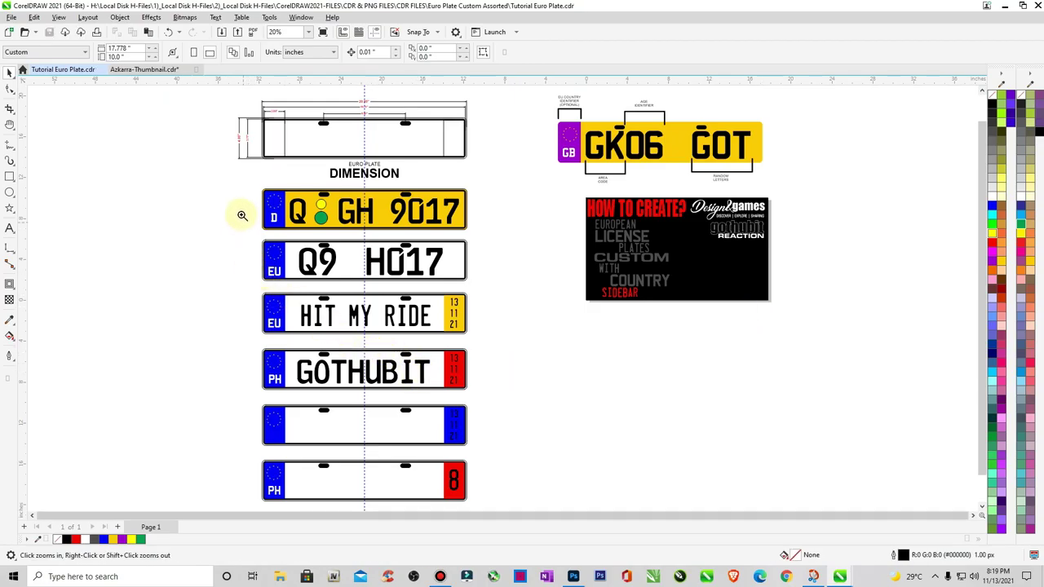
pyautogui.moveTo(233, 186); pyautogui.dragTo(548, 497)
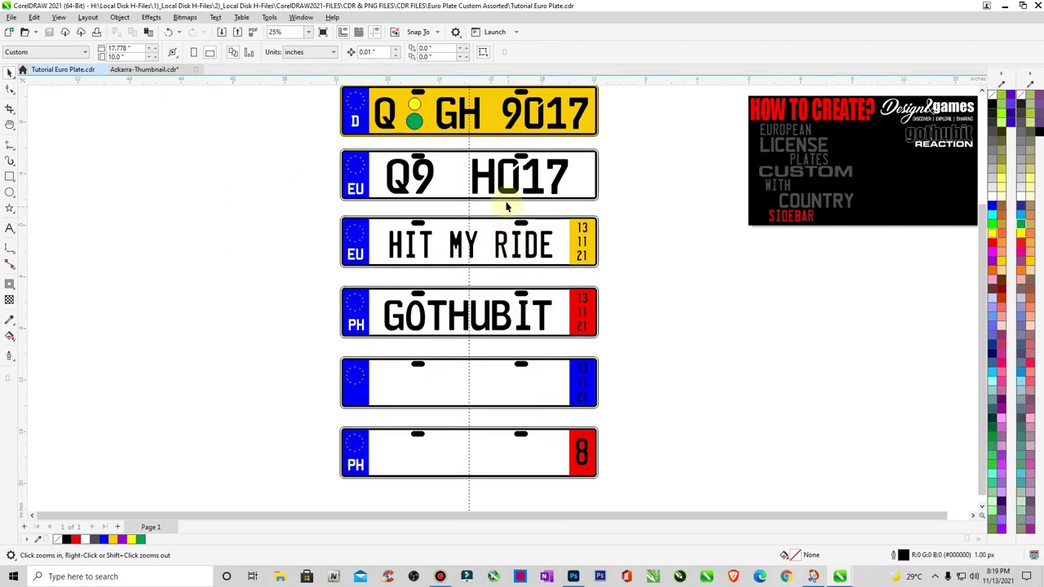
pyautogui.press('space')
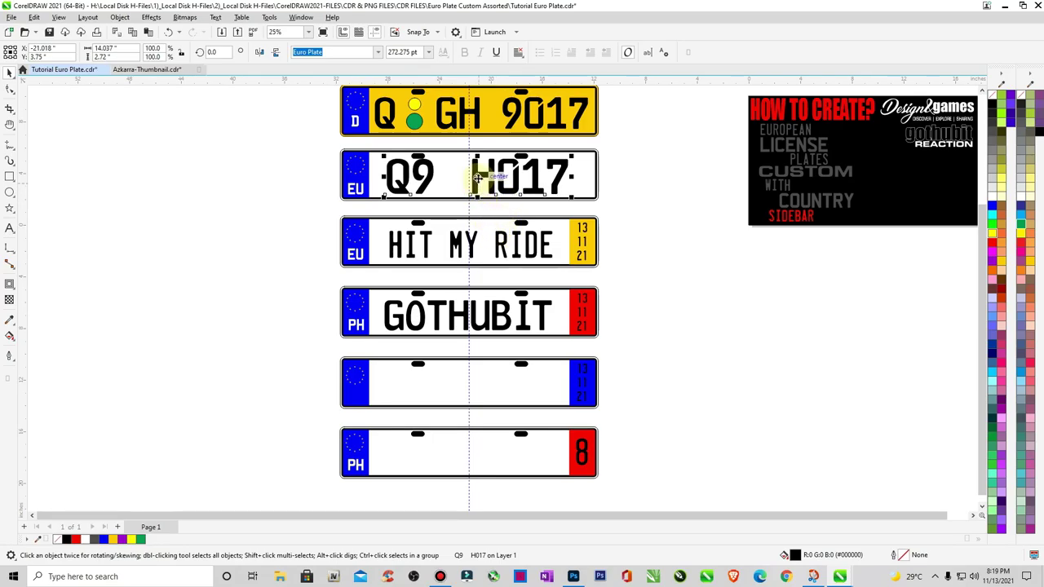
pyautogui.moveTo(477, 174); pyautogui.dragTo(471, 384)
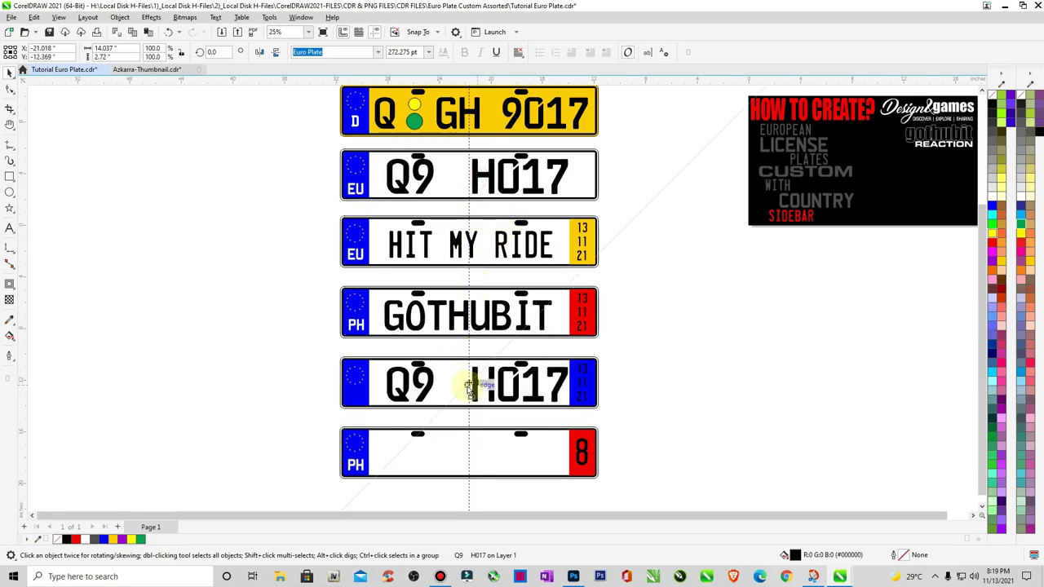
# Replace the copied text on the plate with the blue date strip with AAA 0689
pyautogui.click(9, 231)
pyautogui.moveTo(383, 384); pyautogui.dragTo(582, 390)
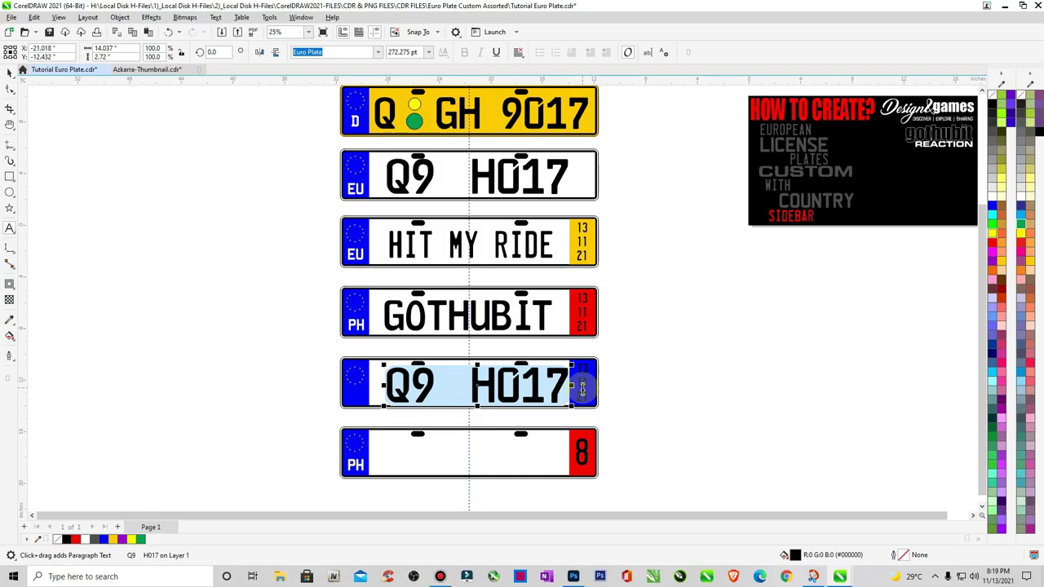
pyautogui.write('AAA 0')
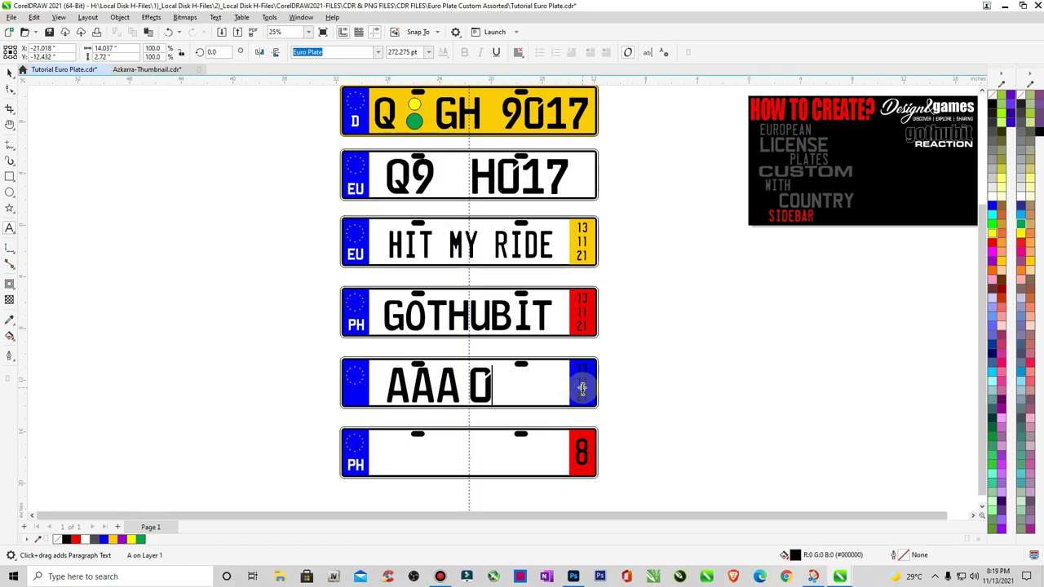
pyautogui.write('609')
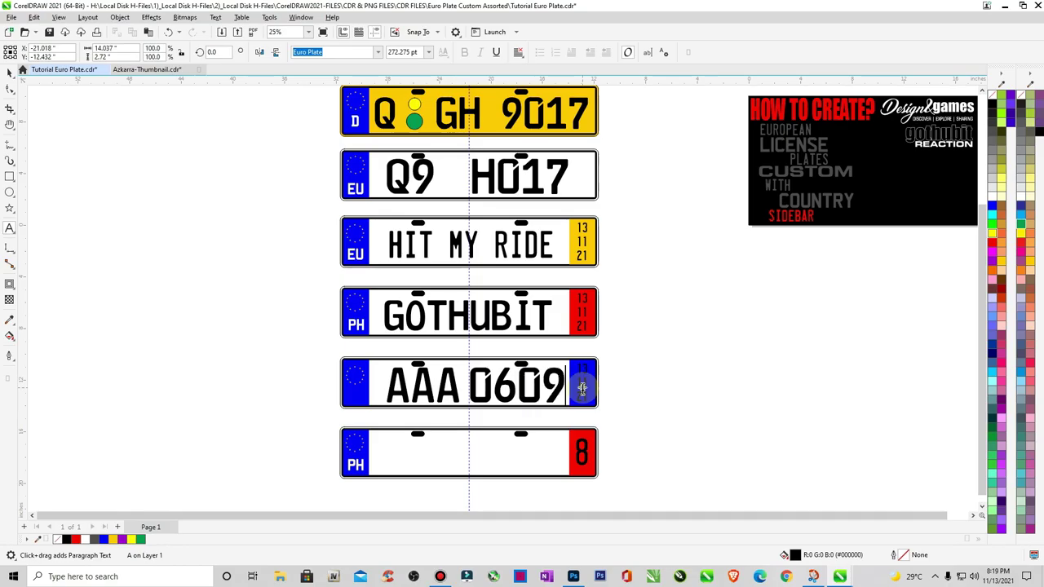
pyautogui.click(529, 389)
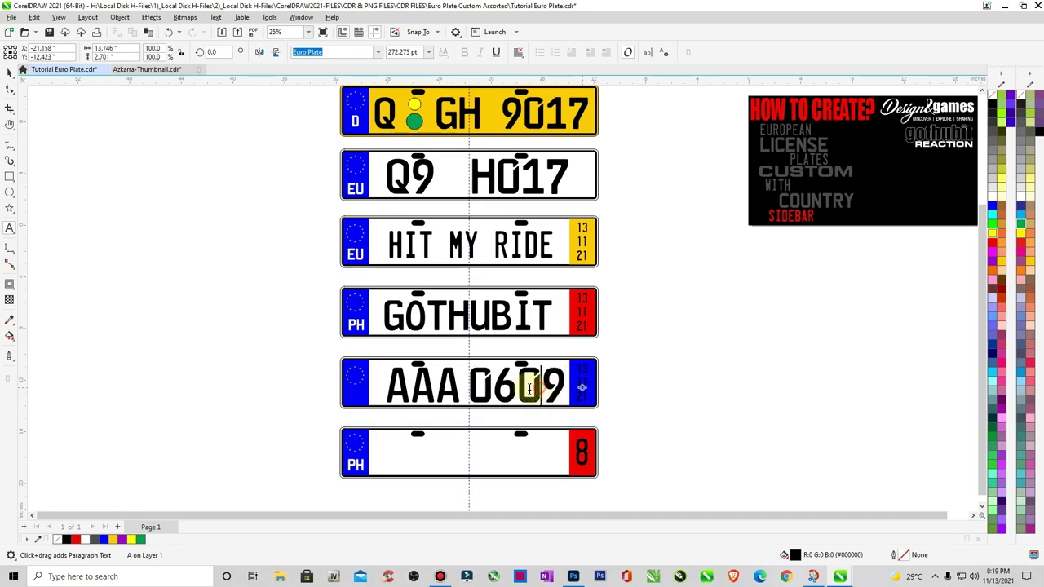
pyautogui.write('8')
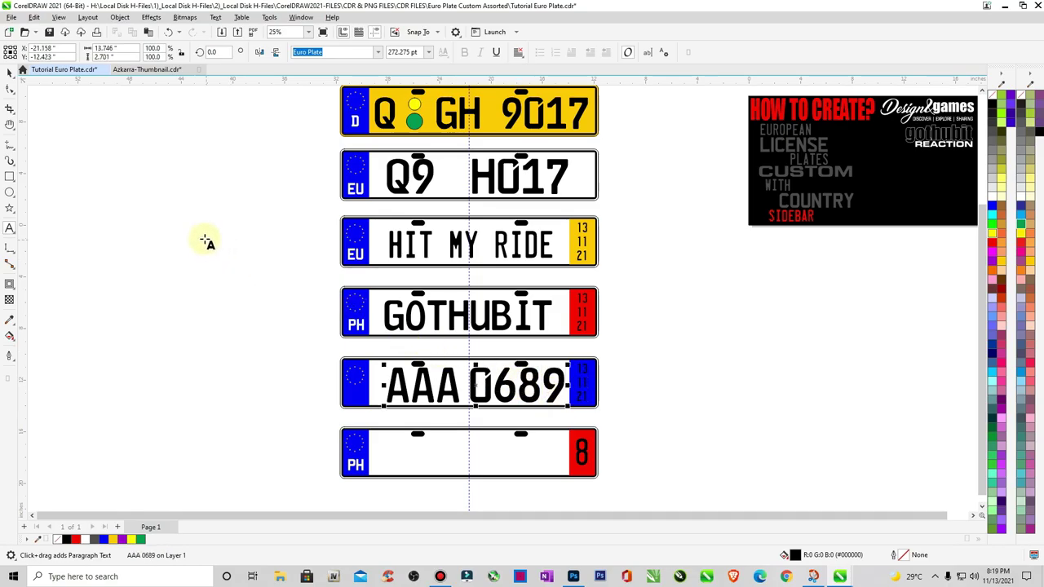
# Nudge AAA 0689 sideways until it sits centred between the plate's two blue bands
pyautogui.hotkey('ctrl', 'space')
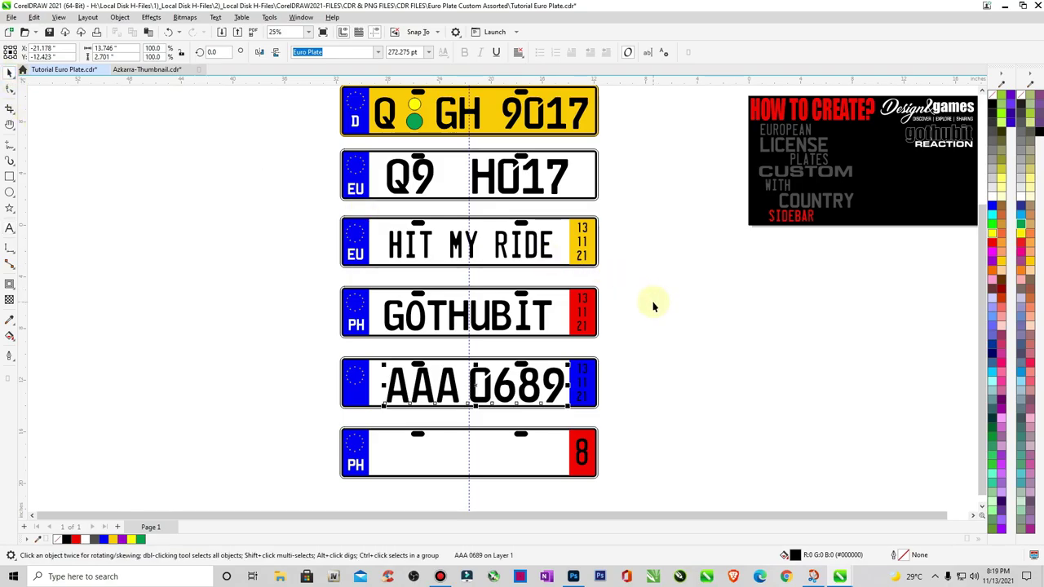
pyautogui.press('Left')
pyautogui.press('Left')
pyautogui.press('Left')
pyautogui.press('Left')
pyautogui.press('Left')
pyautogui.press('Left')
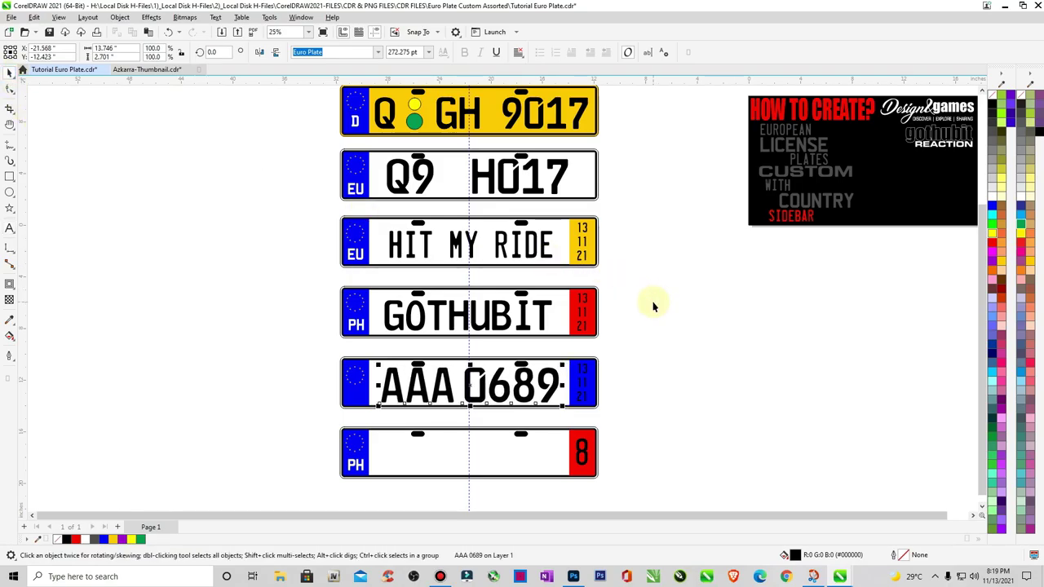
pyautogui.press('Right')
pyautogui.press('Right')
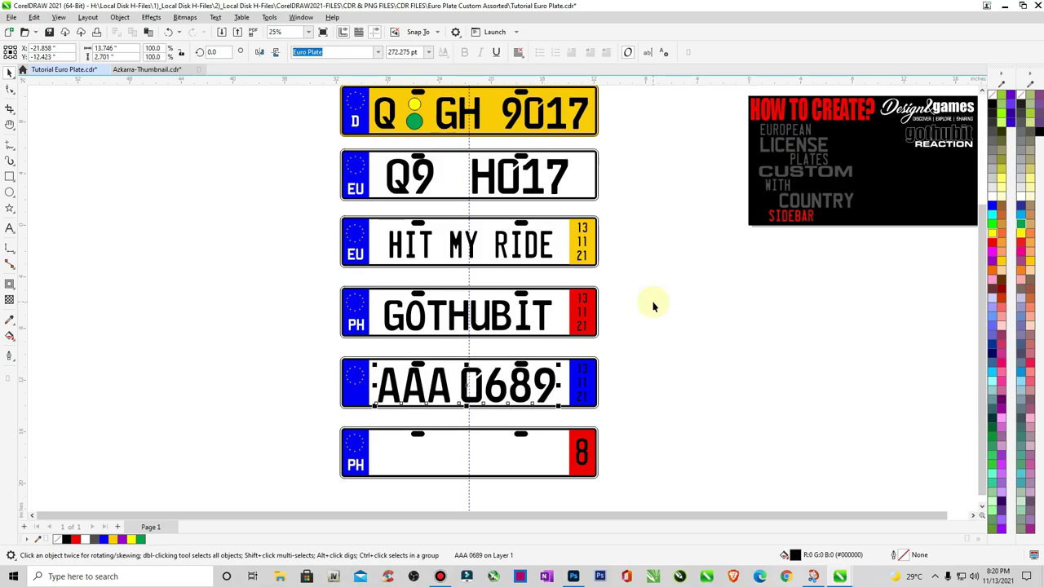
pyautogui.press('Escape')
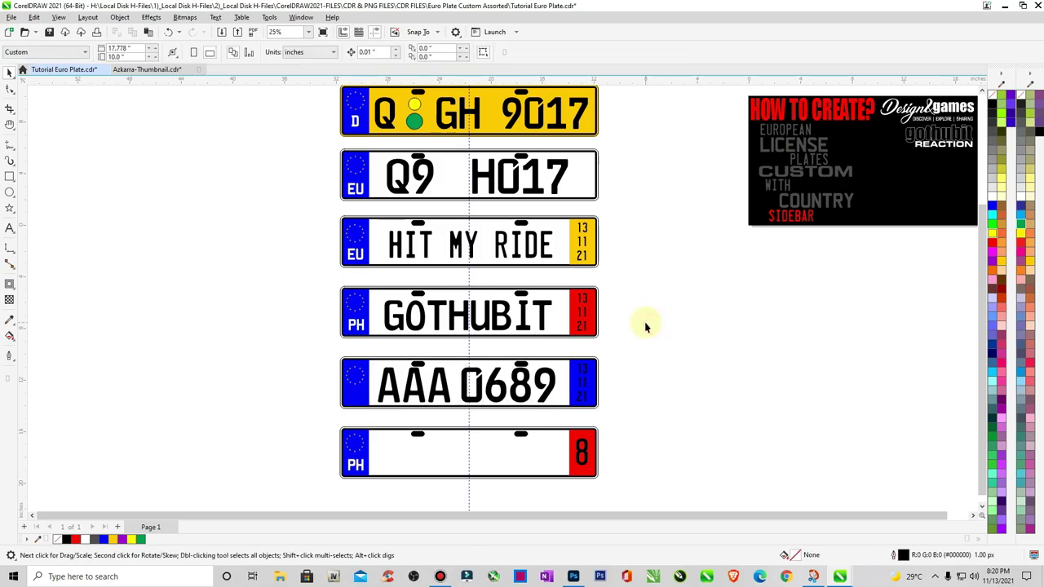
# Copy the EU label from the HIT MY RIDE plate onto the blue band of the AAA 0689 plate
pyautogui.press('F4')
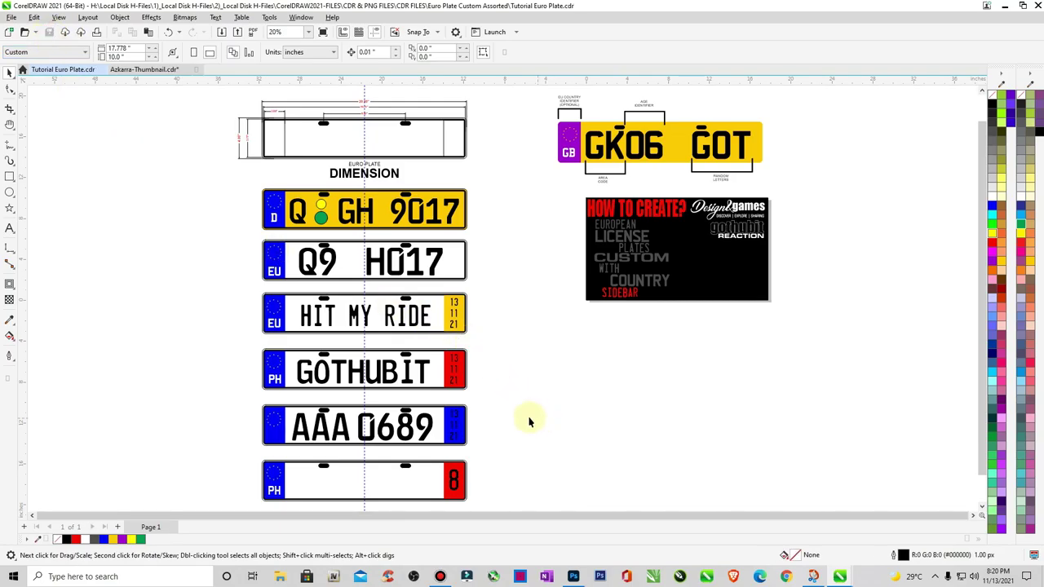
pyautogui.press('z')
pyautogui.moveTo(235, 350); pyautogui.dragTo(489, 510)
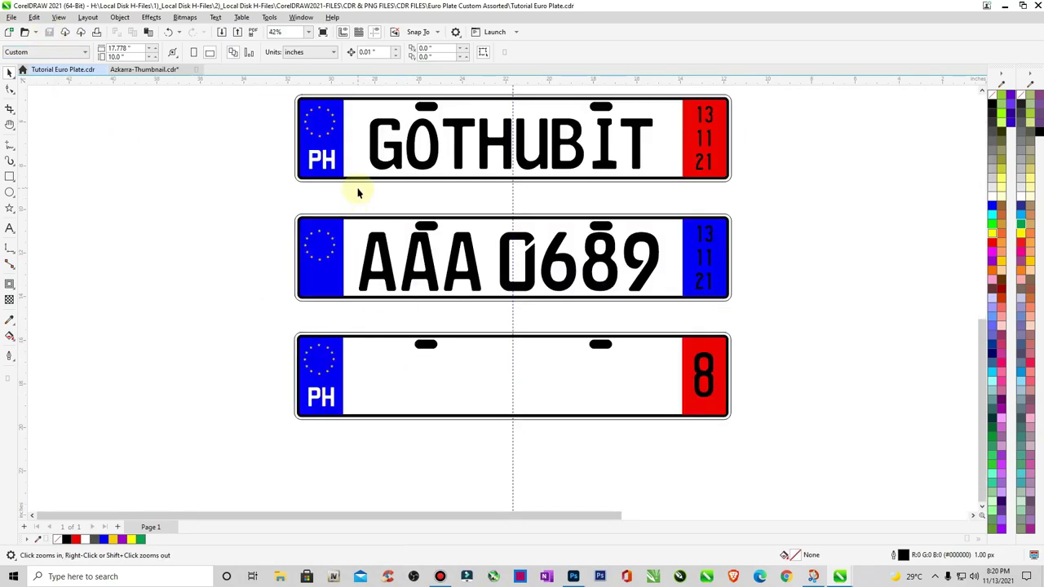
pyautogui.rightClick(357, 196)
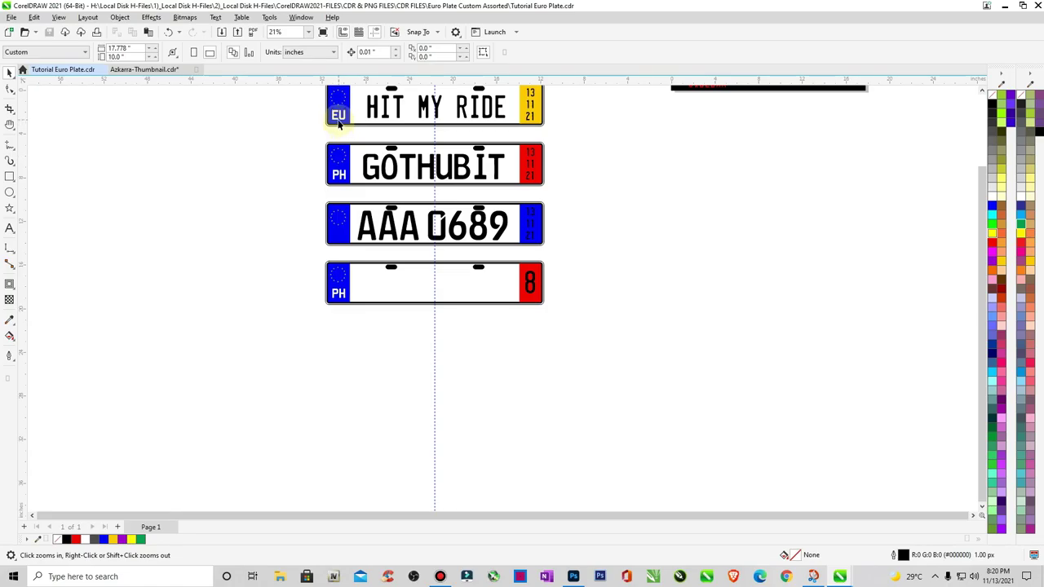
pyautogui.press('space')
pyautogui.click(338, 118)
pyautogui.moveTo(339, 113); pyautogui.dragTo(337, 236)
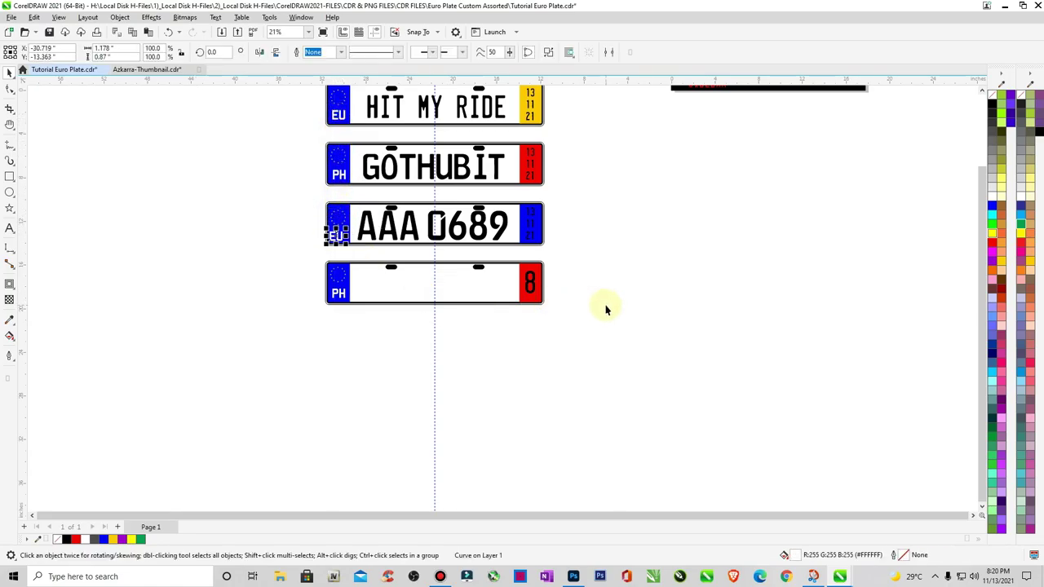
# Nudge the copied EU label to centre it below the stars on the AAA 0689 plate
pyautogui.press('space')
pyautogui.moveTo(296, 184); pyautogui.dragTo(601, 333)
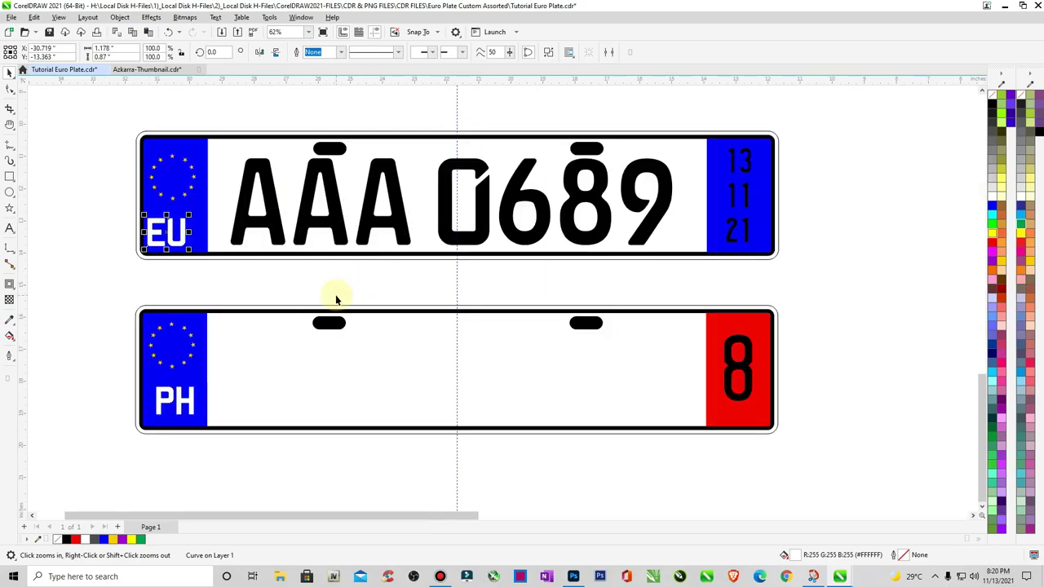
pyautogui.press('Right')
pyautogui.press('Right')
pyautogui.press('space')
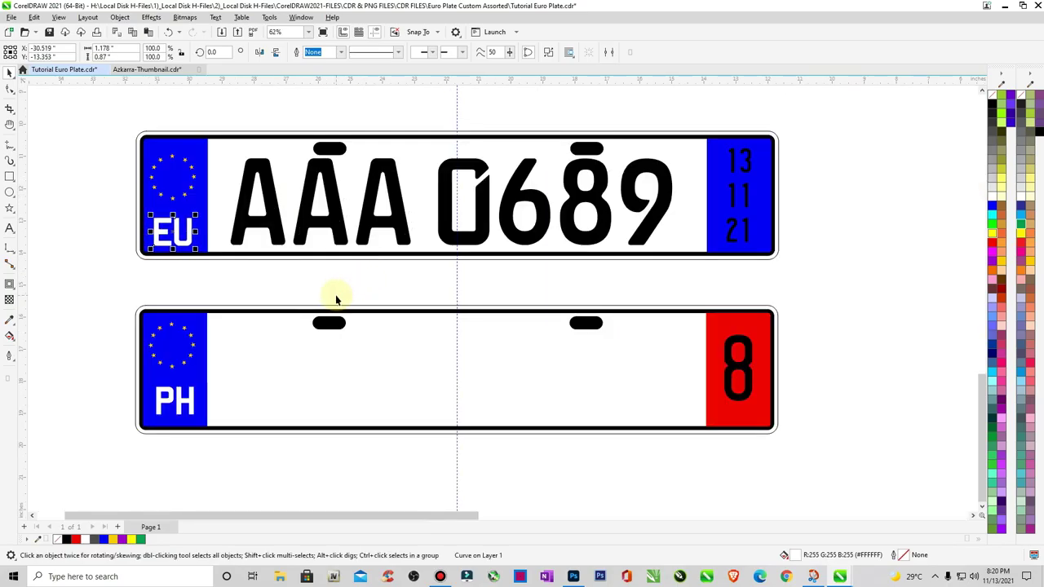
pyautogui.click(804, 274)
pyautogui.press('F4')
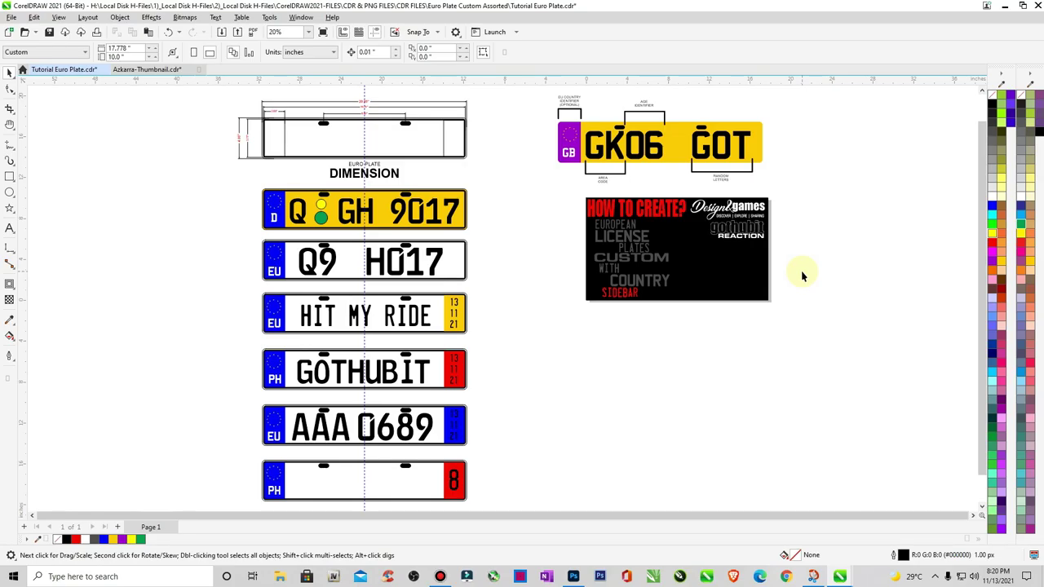
# Add a one-step red outward contour of about 0.107 in around the GOTHUBIT text
pyautogui.press('space')
pyautogui.rightClick(440, 420)
pyautogui.moveTo(327, 343); pyautogui.dragTo(474, 437)
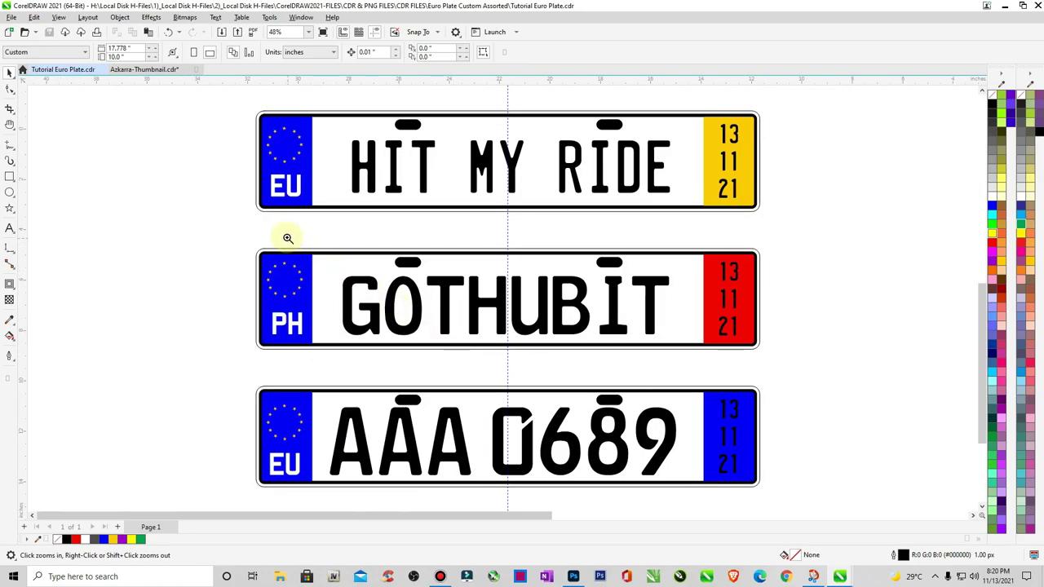
pyautogui.moveTo(752, 391); pyautogui.dragTo(752, 389)
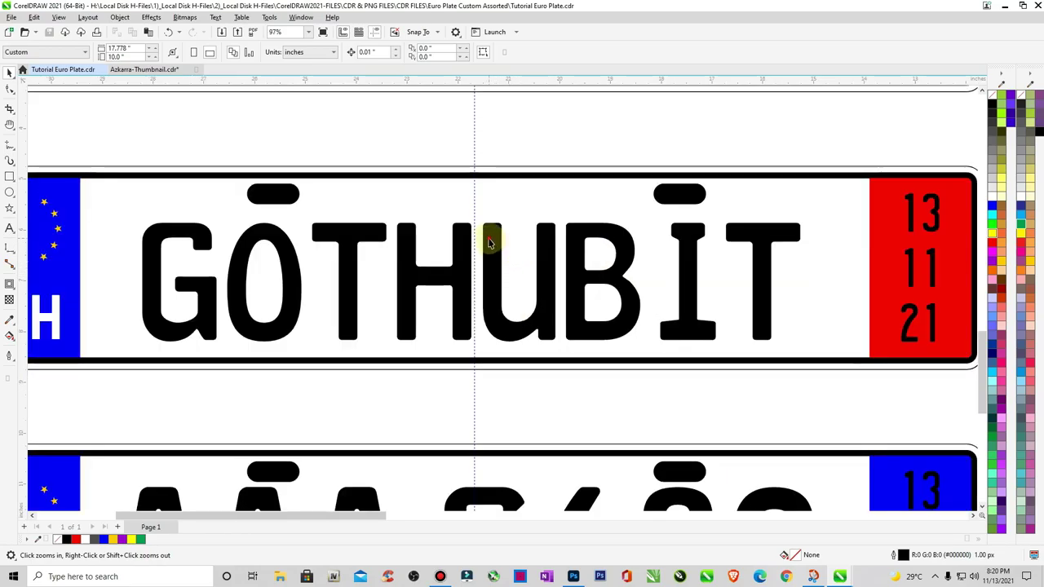
pyautogui.press('space')
pyautogui.click(489, 234)
pyautogui.click(8, 285)
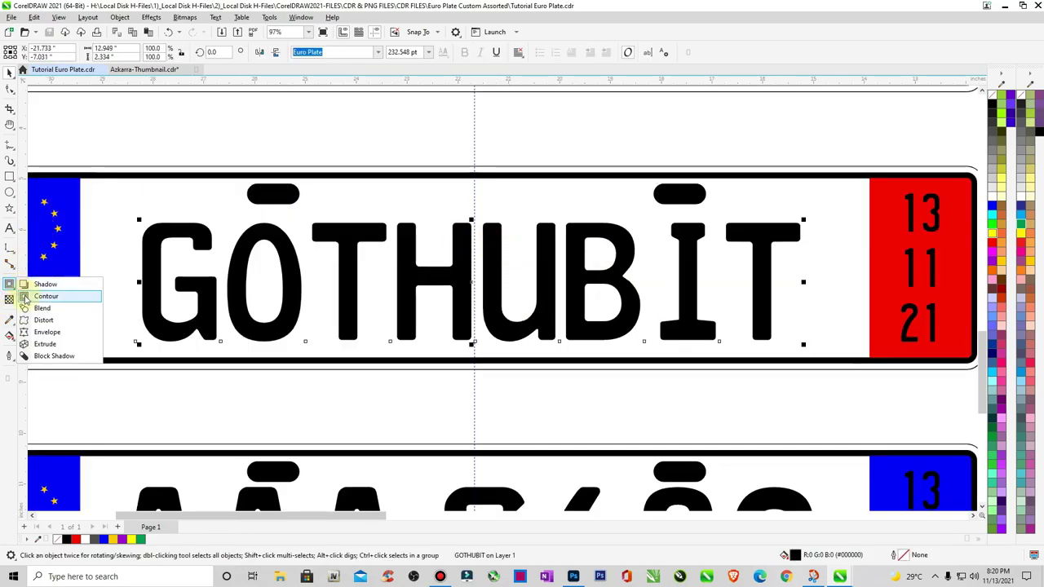
pyautogui.click(27, 296)
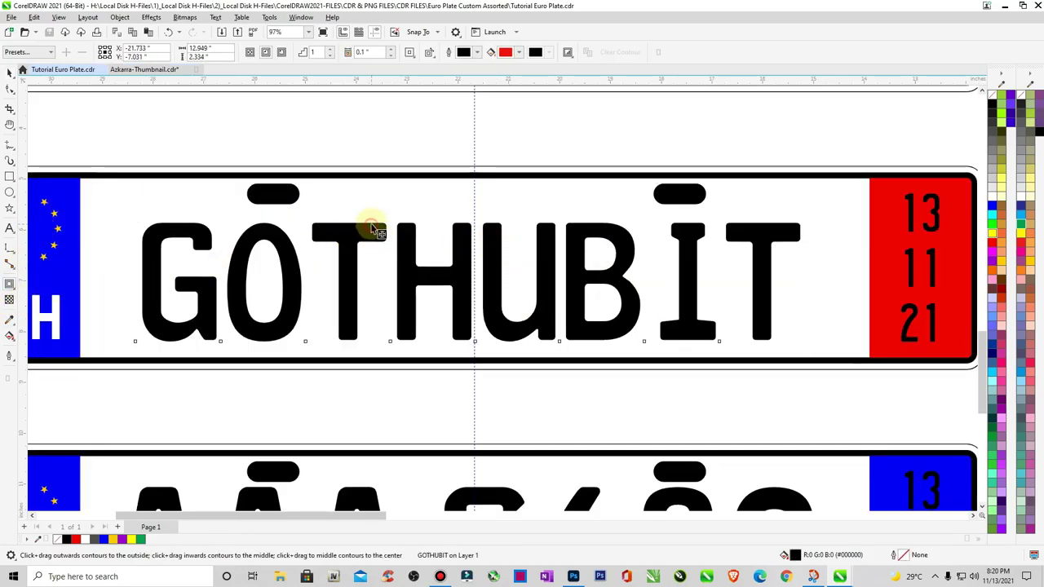
pyautogui.moveTo(375, 231); pyautogui.dragTo(372, 221)
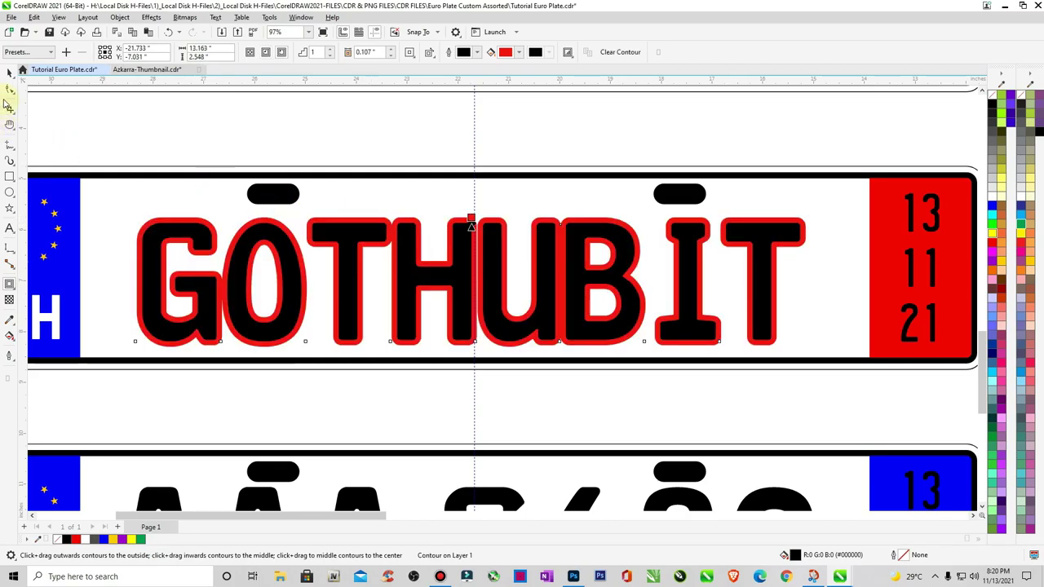
# Break the red contour apart from the GOTHUBIT text
pyautogui.click(11, 71)
pyautogui.click(120, 17)
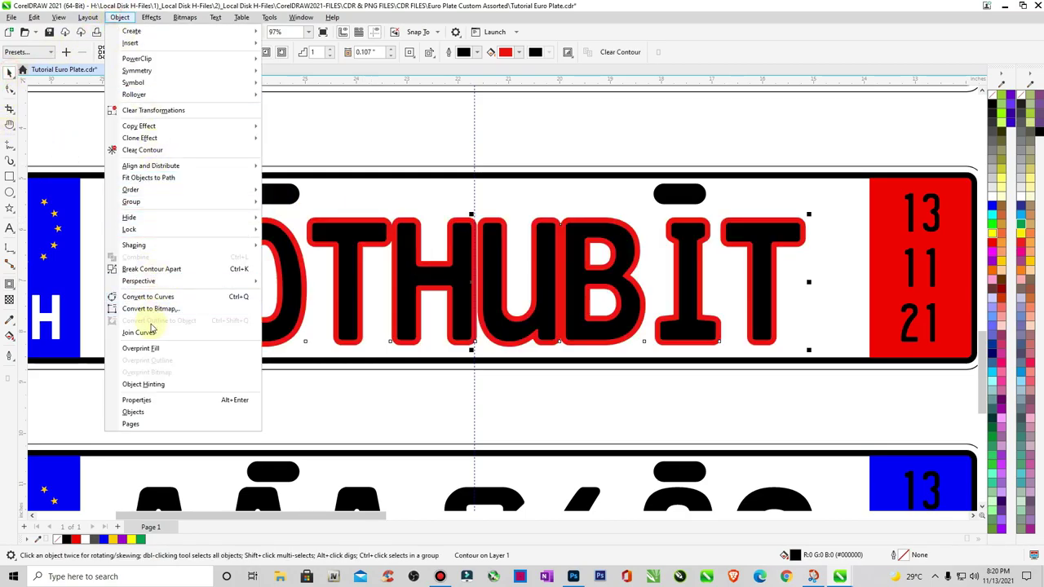
pyautogui.click(151, 269)
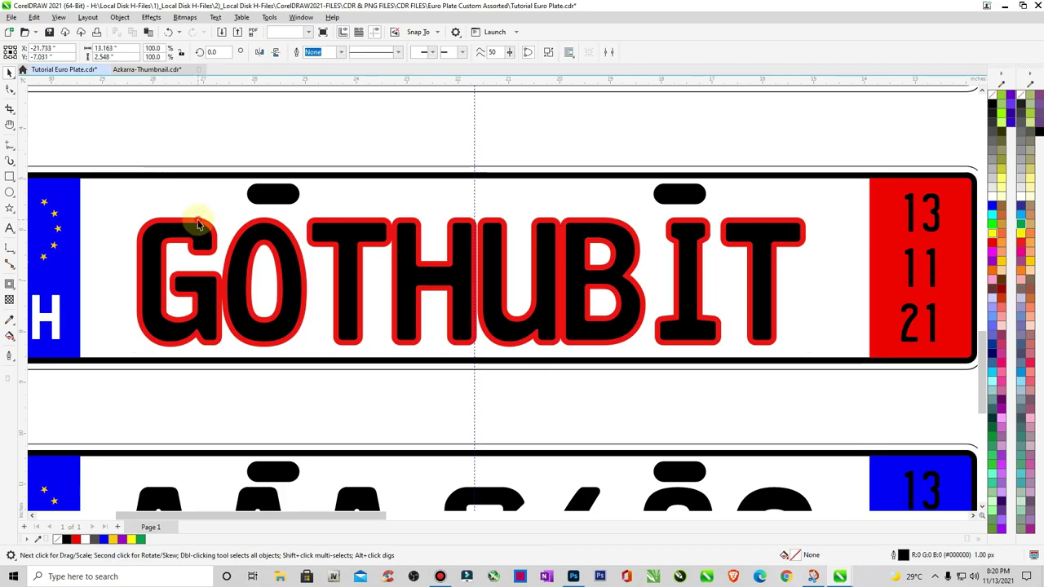
# Fill the separated contour around the GOTHUBIT text with 20% Black
pyautogui.click(992, 175)
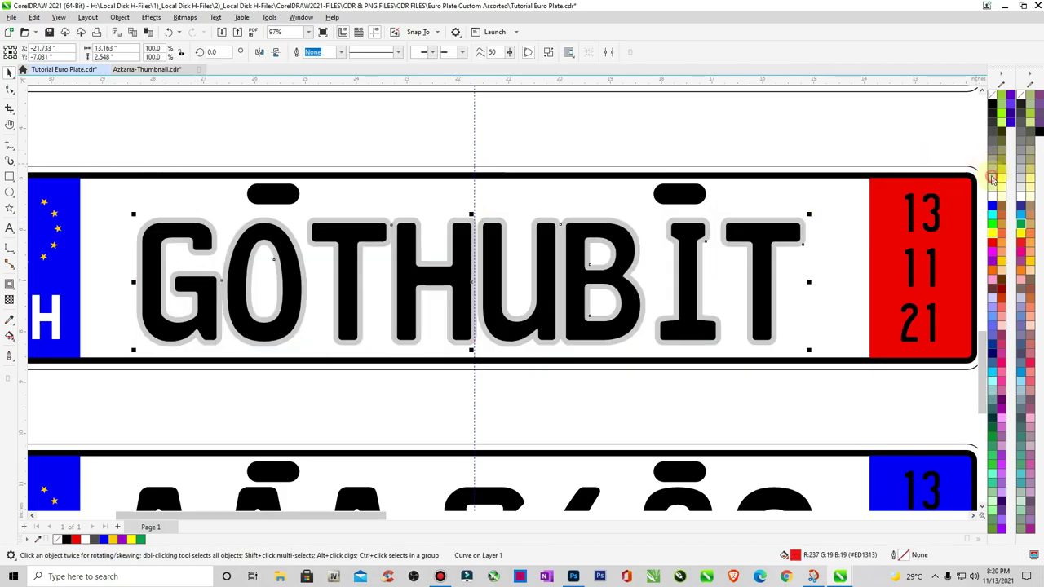
pyautogui.click(425, 138)
pyautogui.scroll(-2, 448, 152)
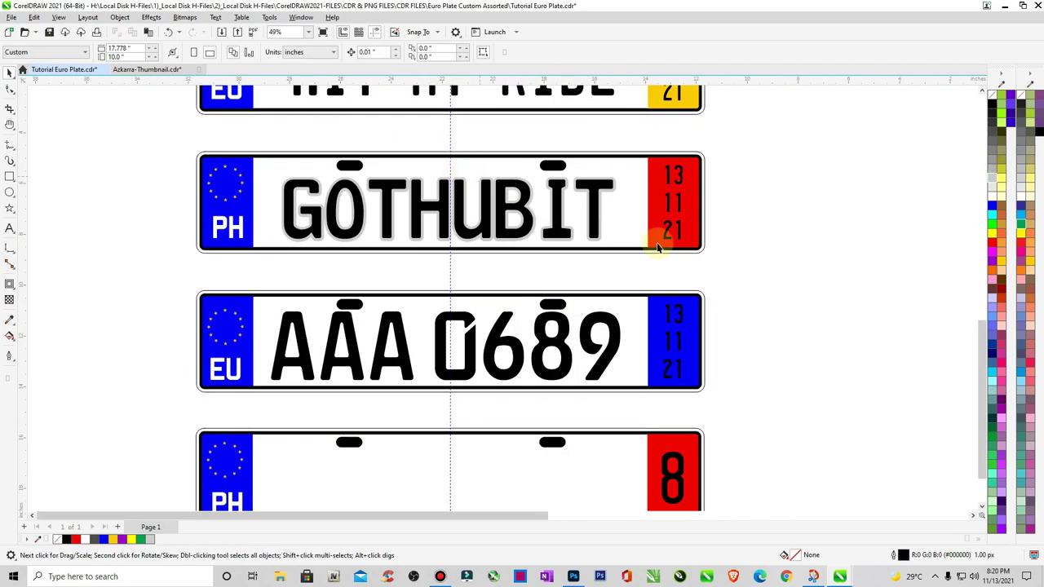
pyautogui.scroll(-2, 804, 263)
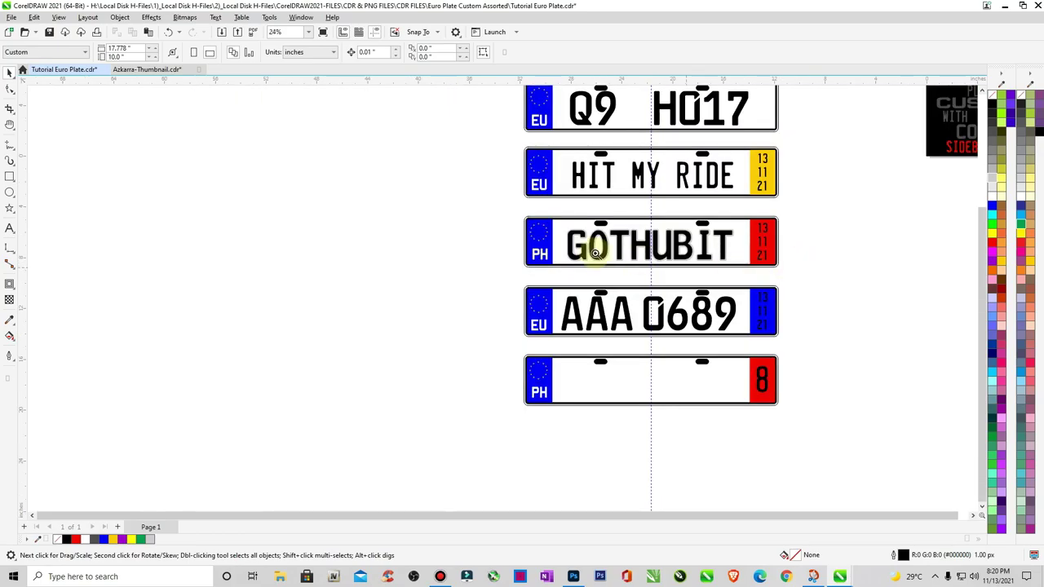
# Add a one-step outward contour of about 0.041 in around the 13 11 21 date on the GOTHUBIT plate
pyautogui.press('z')
pyautogui.moveTo(739, 211); pyautogui.dragTo(783, 268)
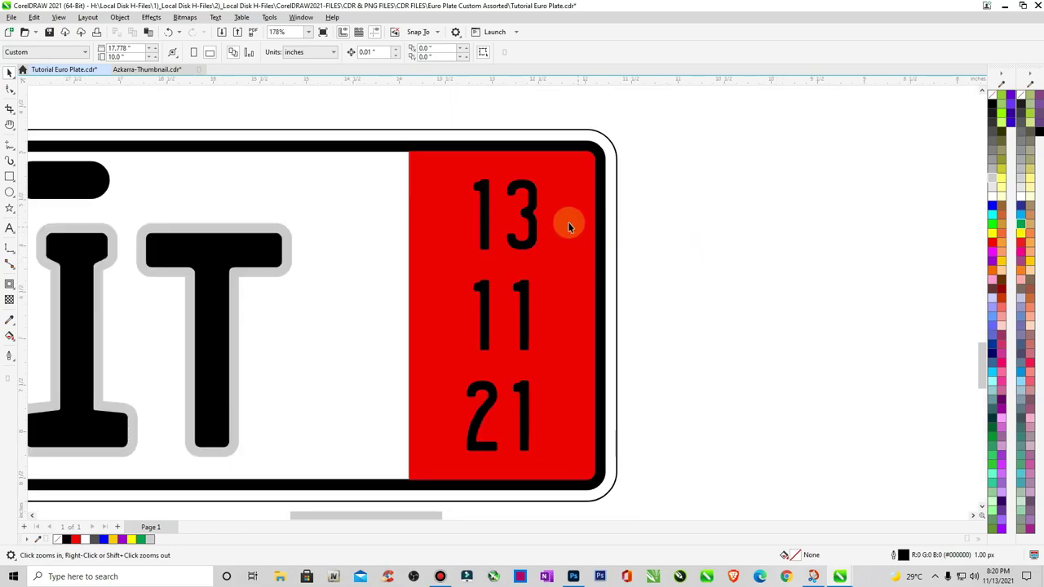
pyautogui.press('space')
pyautogui.click(514, 188)
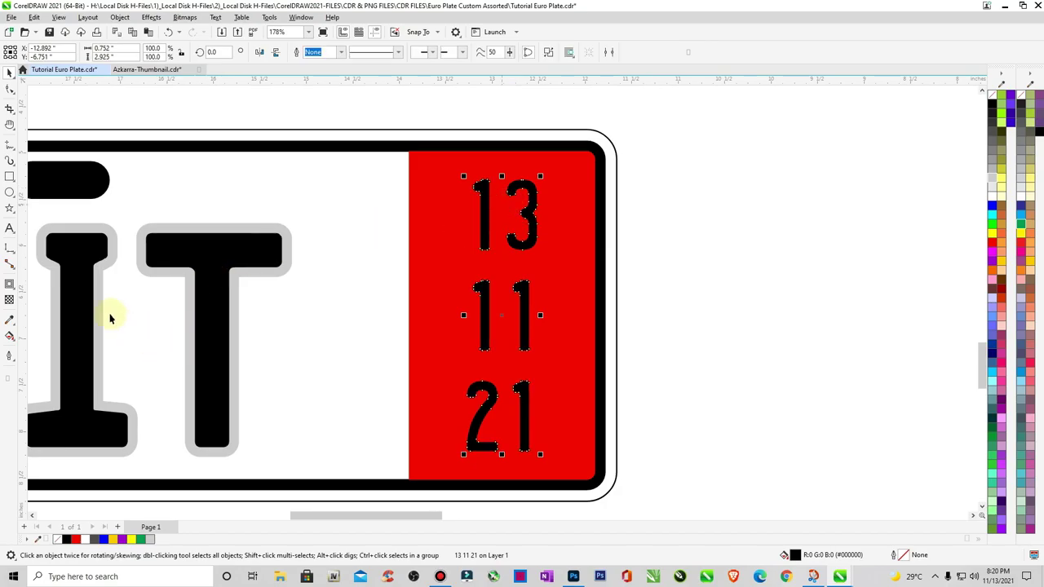
pyautogui.click(14, 287)
pyautogui.click(45, 296)
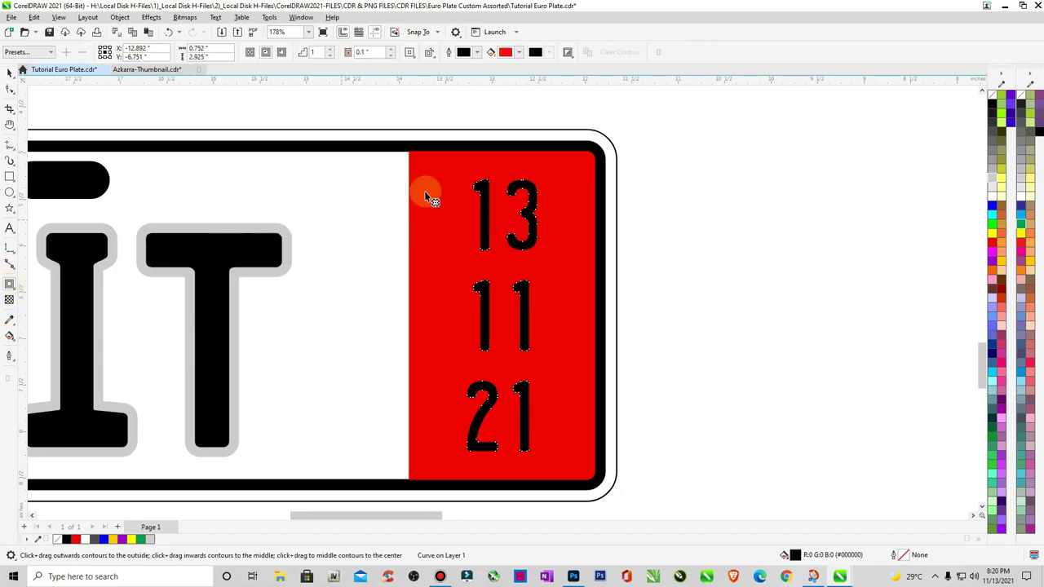
pyautogui.press('z')
pyautogui.moveTo(454, 170); pyautogui.dragTo(571, 225)
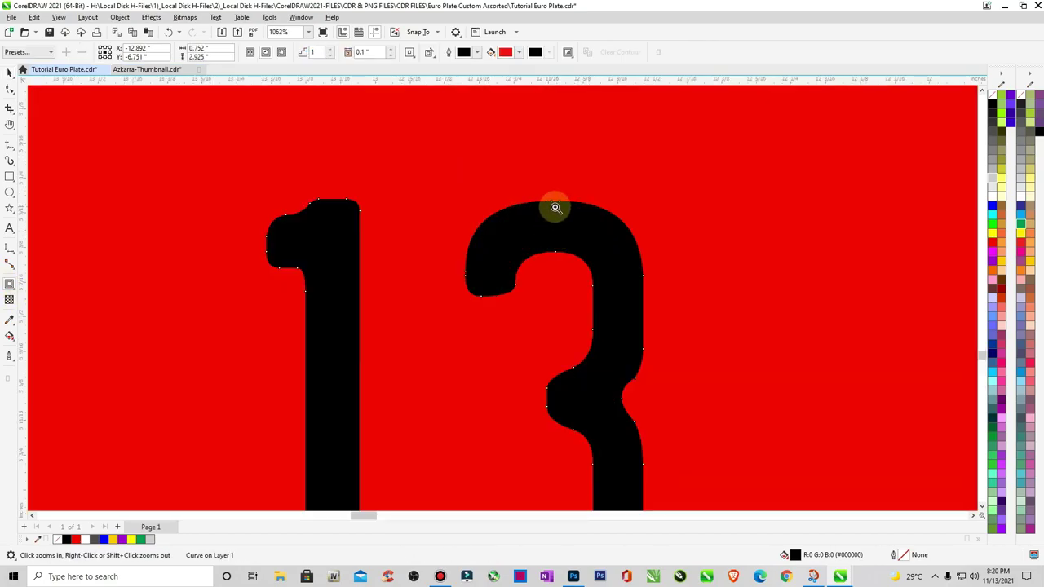
pyautogui.click(9, 72)
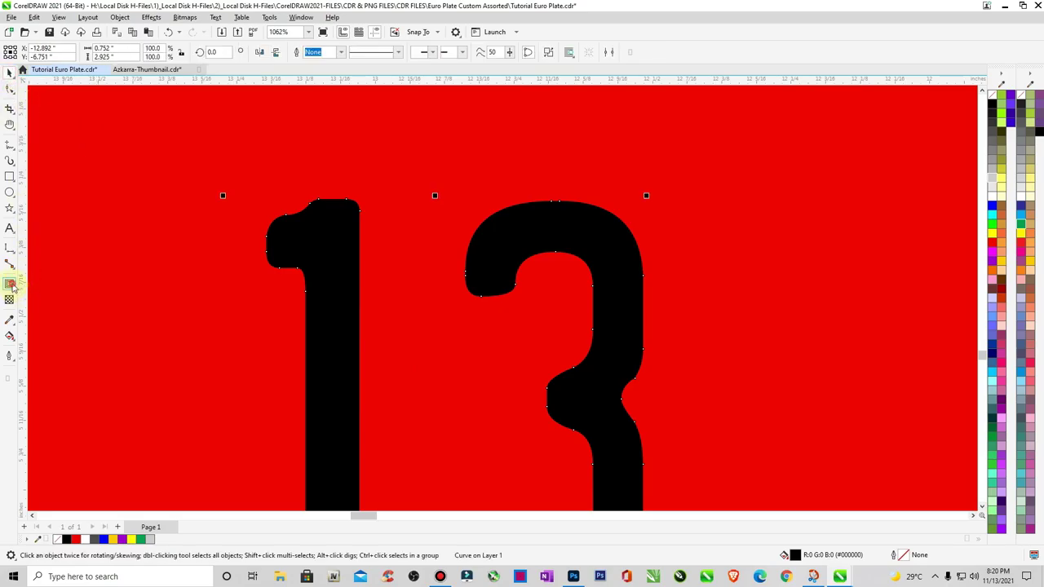
pyautogui.click(10, 283)
pyautogui.moveTo(323, 201); pyautogui.dragTo(329, 182)
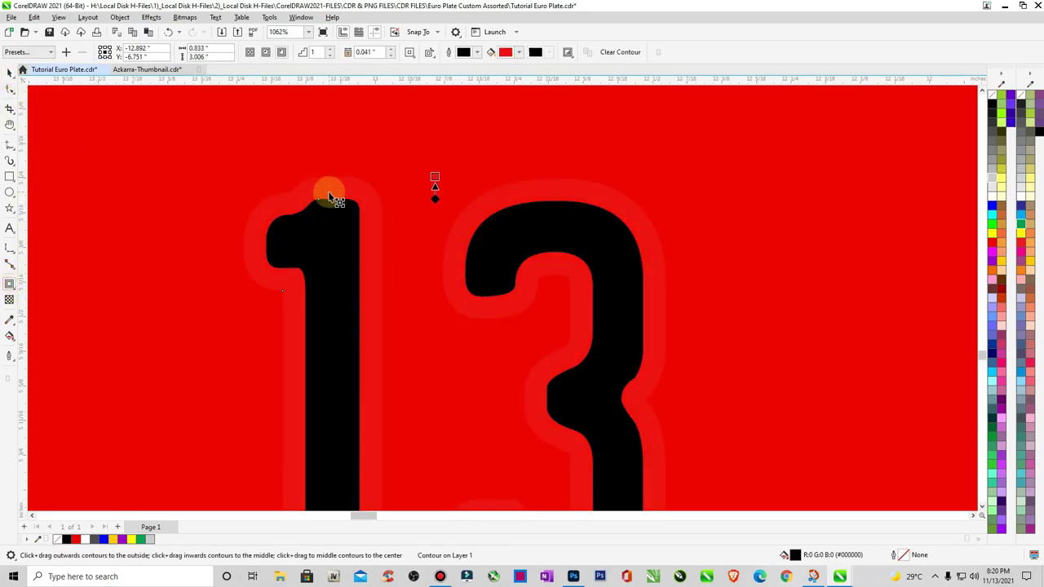
# Break the contour apart from the 13 11 21 date on the GOTHUBIT plate
pyautogui.click(119, 17)
pyautogui.click(4, 114)
pyautogui.click(9, 72)
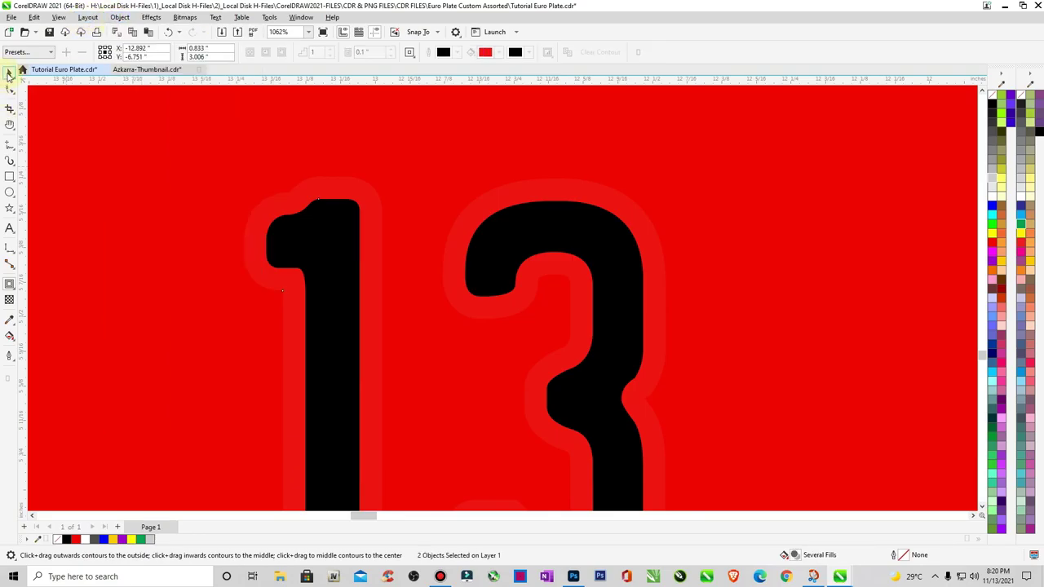
pyautogui.click(117, 149)
# Fill the separated date contour on the GOTHUBIT plate with 20% Black and save the document
pyautogui.click(358, 219)
pyautogui.click(353, 192)
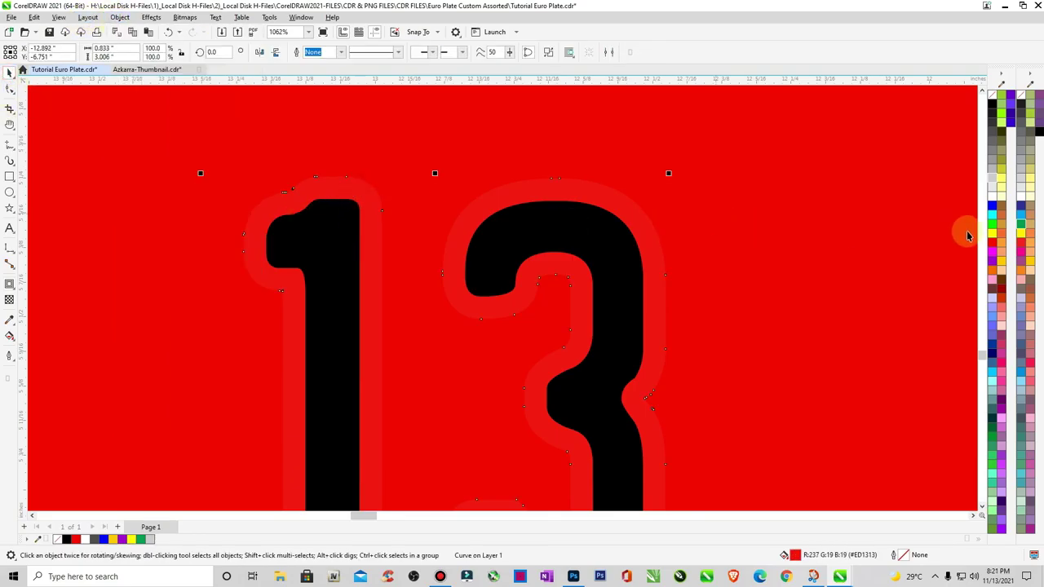
pyautogui.click(992, 177)
pyautogui.scroll(-8, 508, 226)
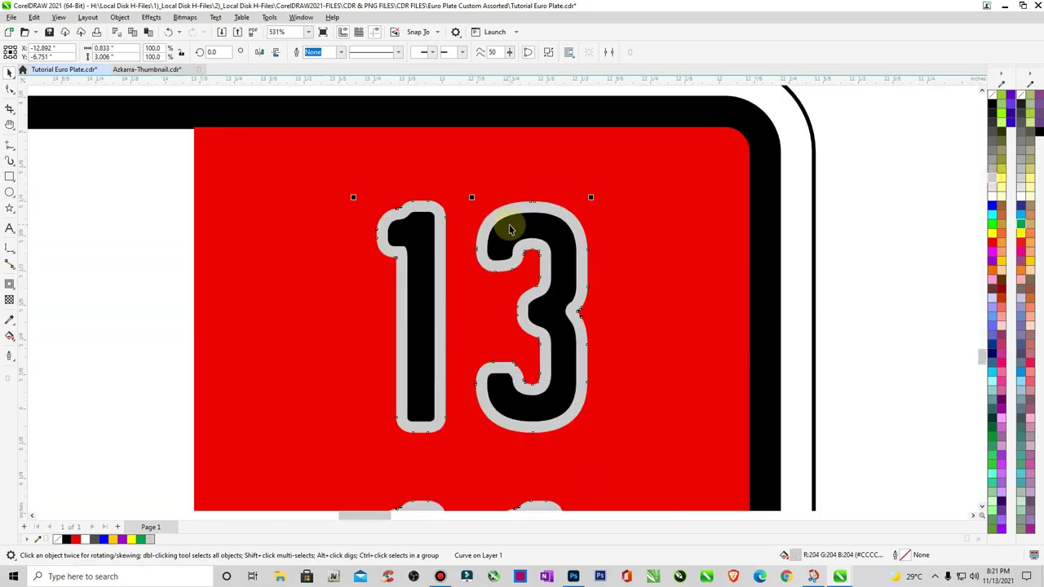
pyautogui.click(623, 329)
pyautogui.press('F4')
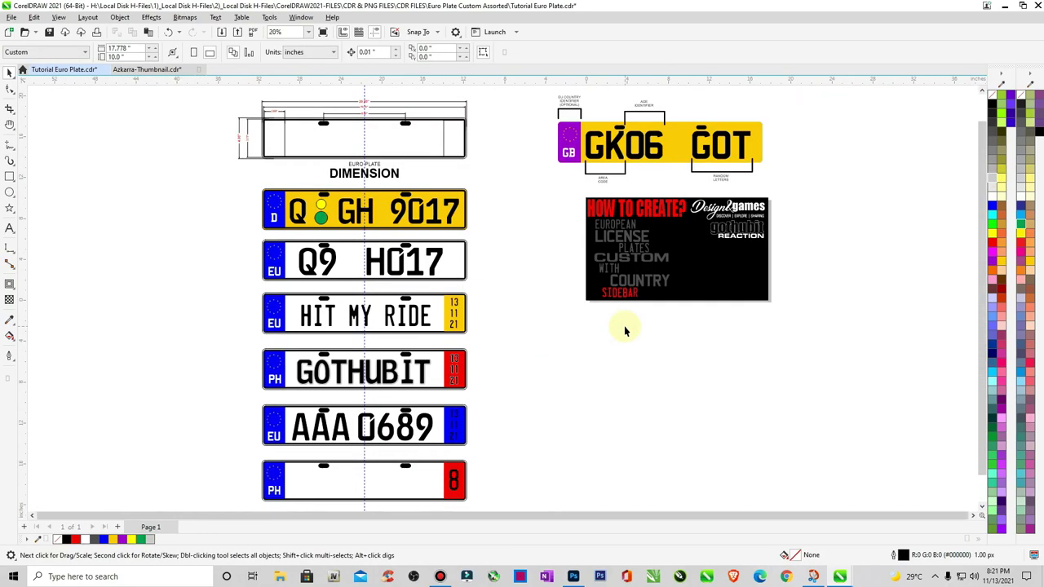
pyautogui.hotkey('ctrl', 's')
# Add a one-step outward contour of 0.1 in around the 8 on the blank PH plate's red strip
pyautogui.press('z')
pyautogui.moveTo(261, 350); pyautogui.dragTo(587, 511)
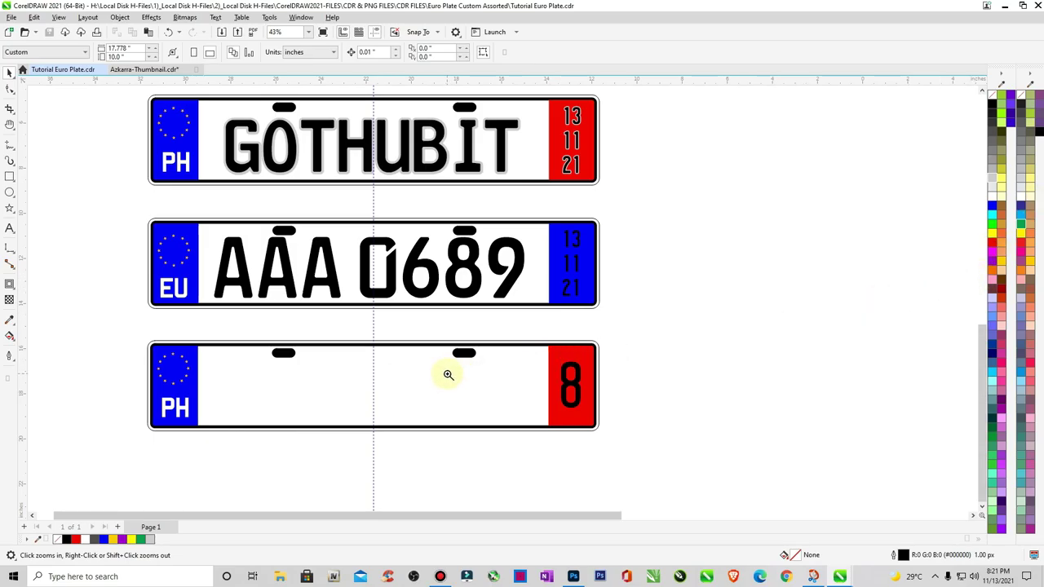
pyautogui.moveTo(535, 352); pyautogui.dragTo(612, 422)
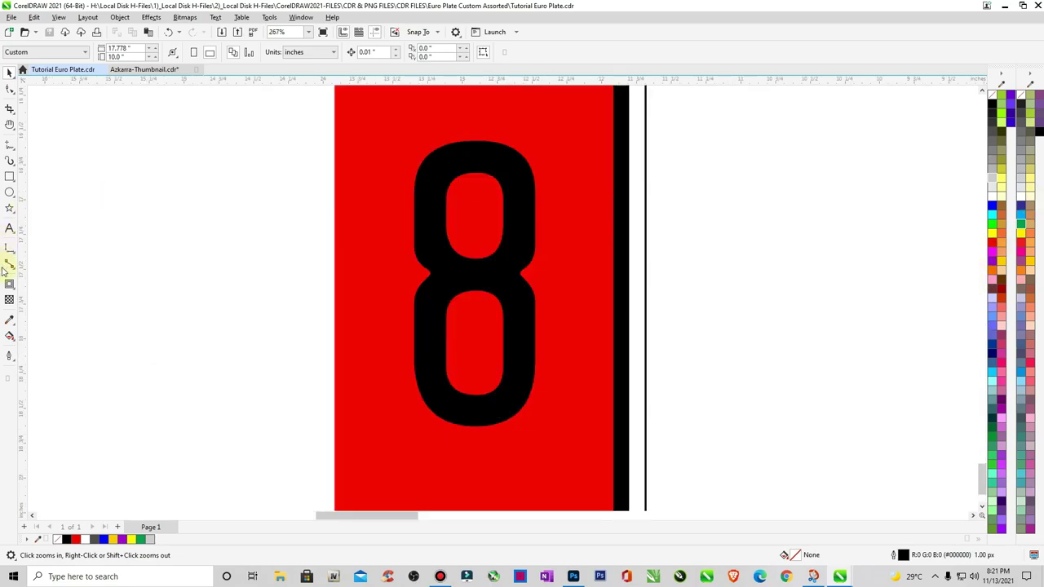
pyautogui.click(9, 285)
pyautogui.click(448, 148)
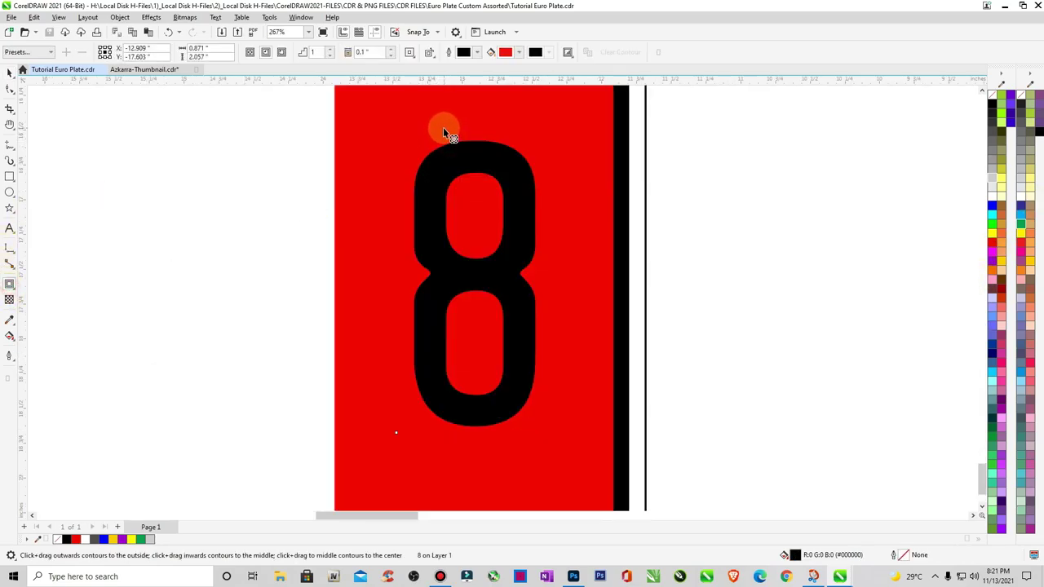
pyautogui.moveTo(450, 158); pyautogui.dragTo(445, 126)
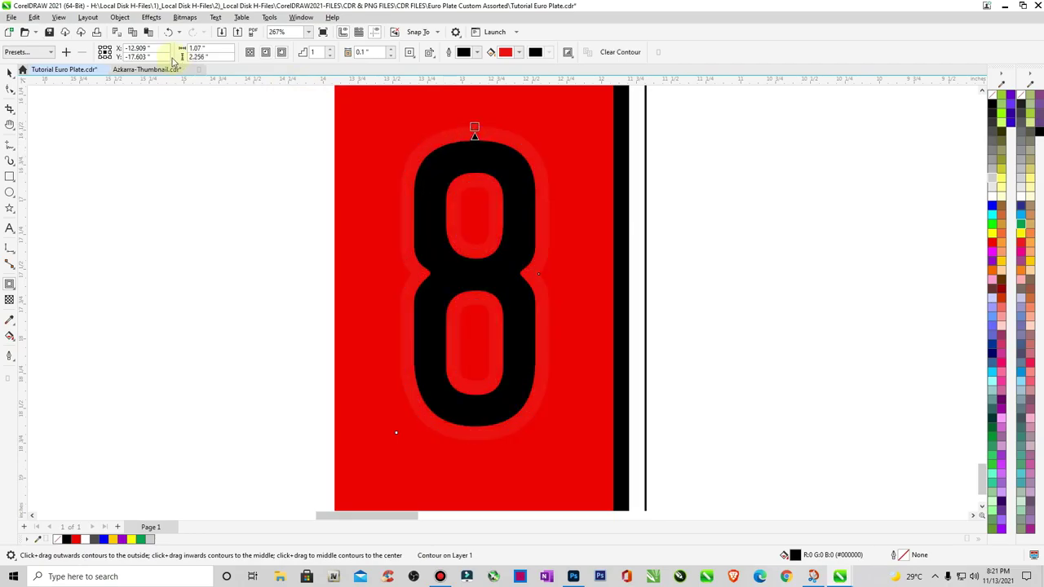
# Break the contour apart from the 8 and fill it with 20% Black
pyautogui.click(126, 20)
pyautogui.click(135, 269)
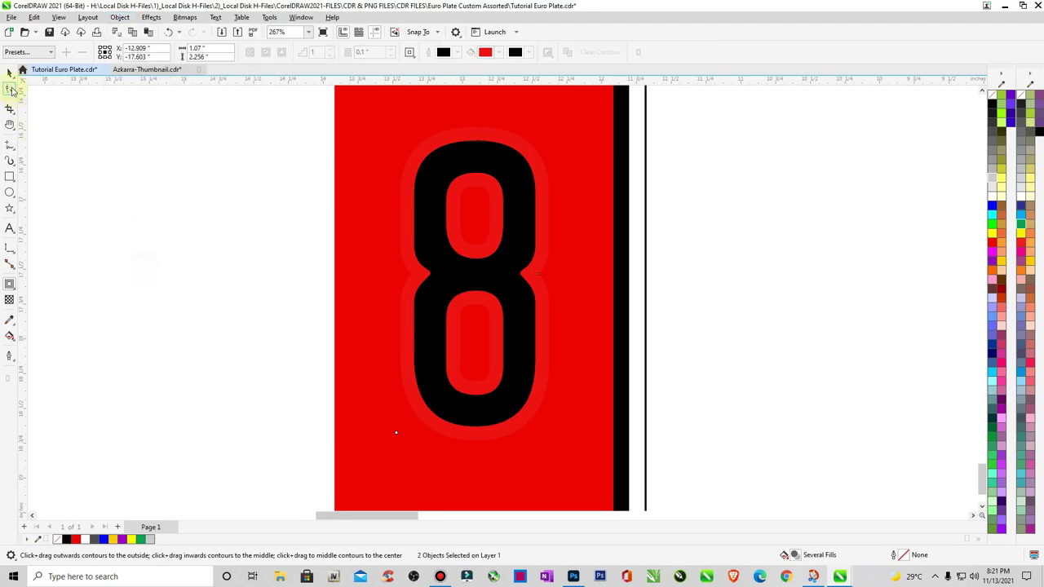
pyautogui.press('space')
pyautogui.click(491, 144)
pyautogui.click(492, 135)
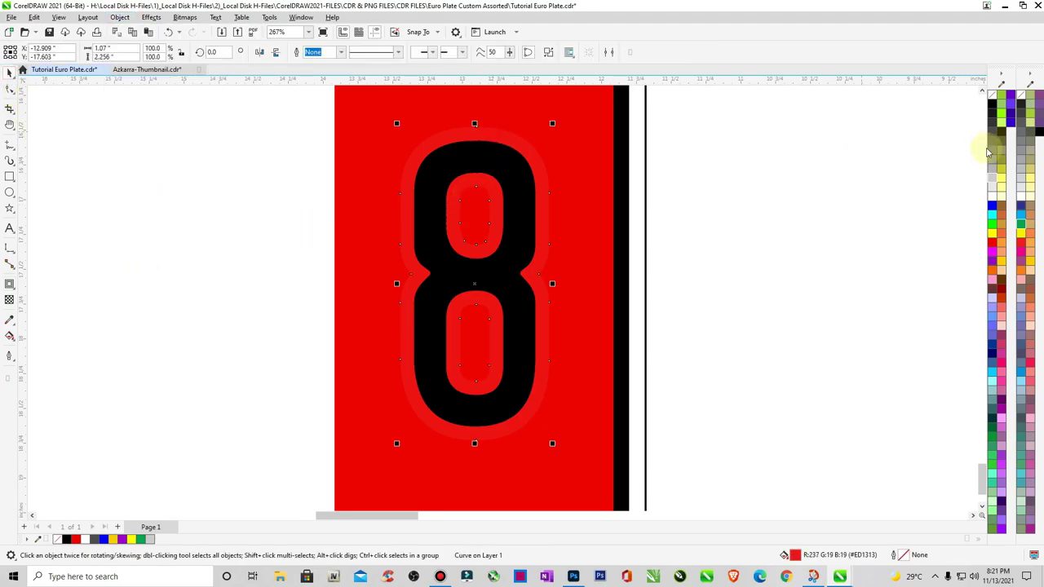
pyautogui.click(993, 178)
pyautogui.click(862, 235)
pyautogui.scroll(-5, 865, 238)
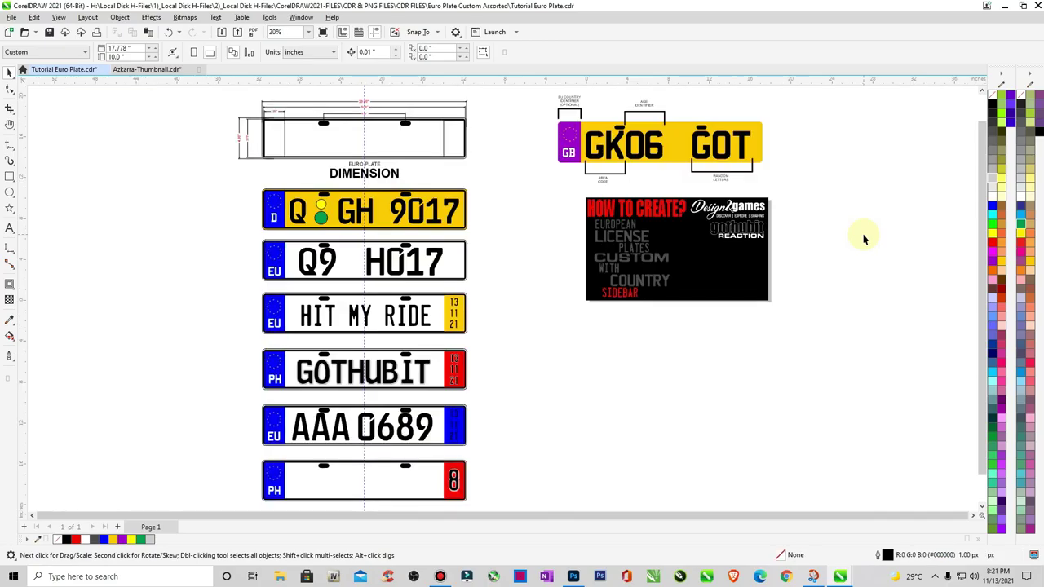
pyautogui.moveTo(444, 503); pyautogui.dragTo(445, 501)
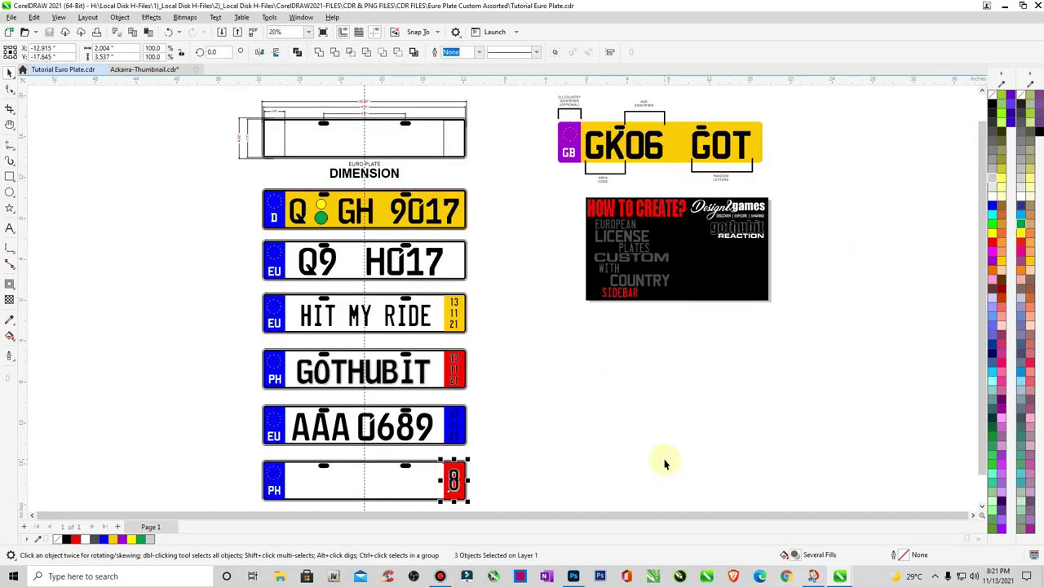
pyautogui.click(664, 463)
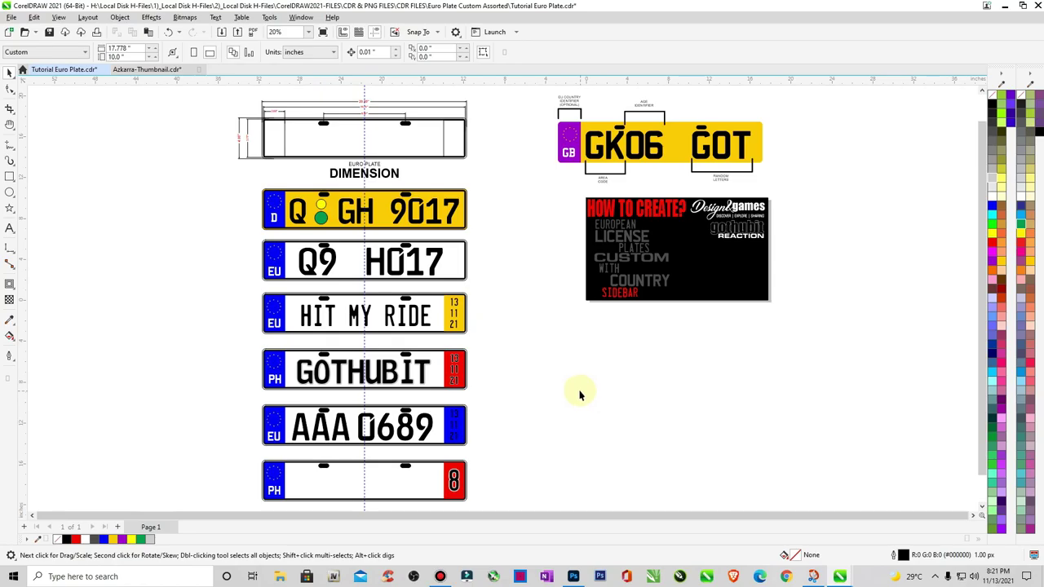
# Replace the plain date on the AAA 0689 plate's blue strip with a copy of the outlined date from the GOTHUBIT plate
pyautogui.press('z')
pyautogui.moveTo(361, 332); pyautogui.dragTo(529, 524)
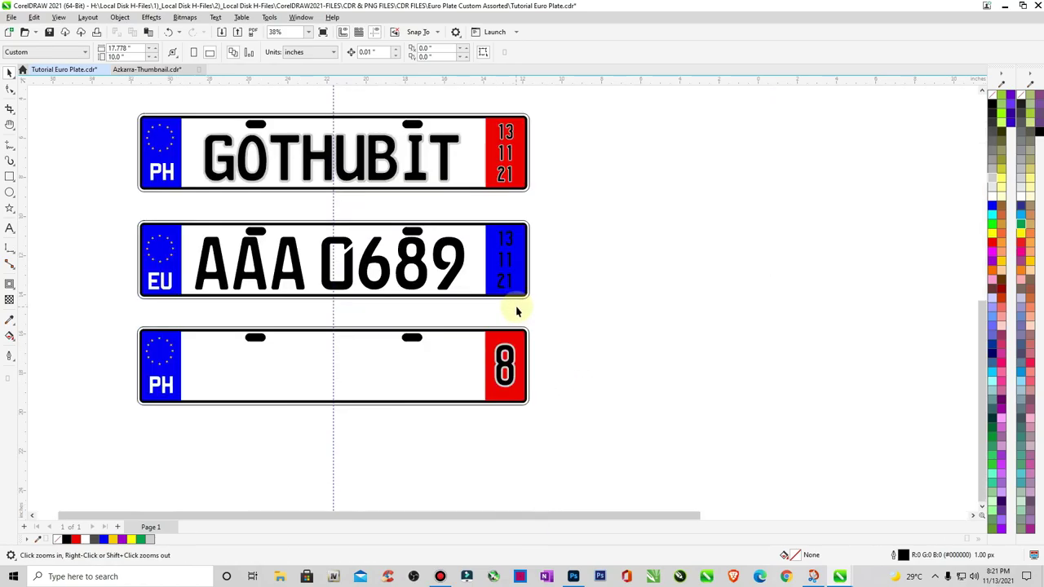
pyautogui.press('space')
pyautogui.click(505, 269)
pyautogui.press('Delete')
pyautogui.moveTo(493, 178); pyautogui.dragTo(504, 261)
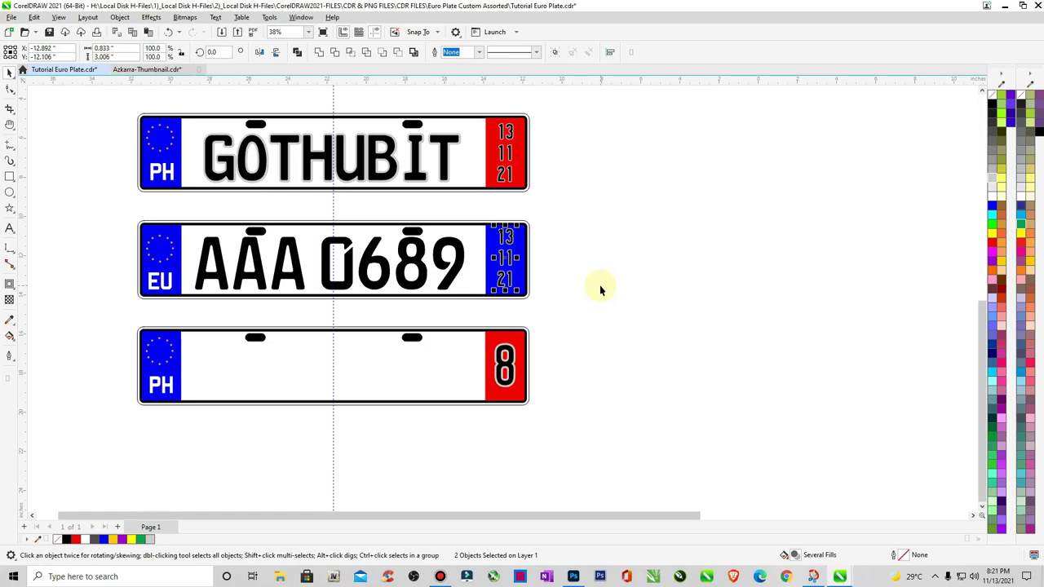
# Nudge the copied outlined date down 0.02 in on the AAA 0689 plate's blue strip
pyautogui.press('z')
pyautogui.click(494, 265)
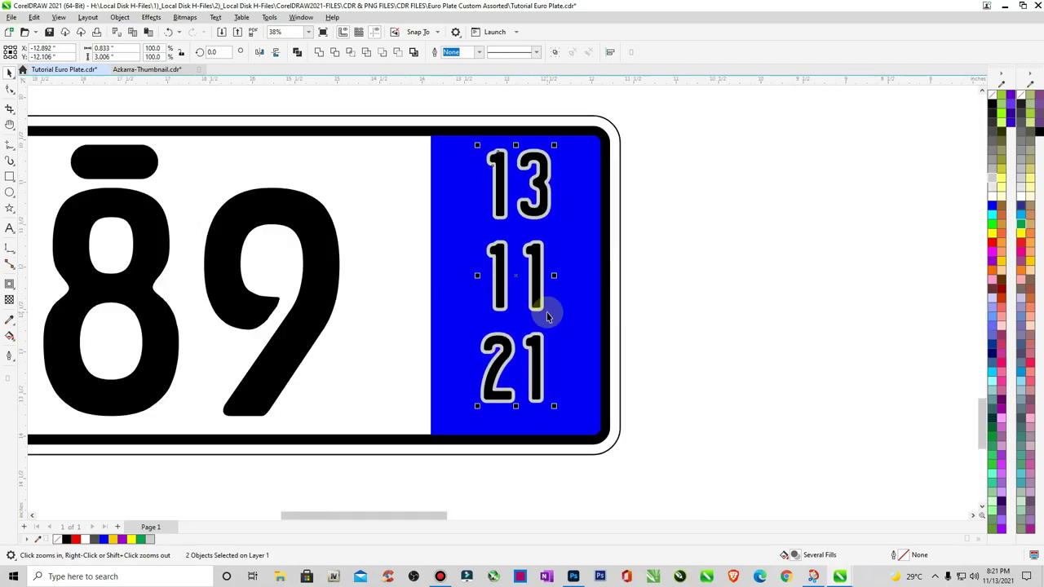
pyautogui.press('space')
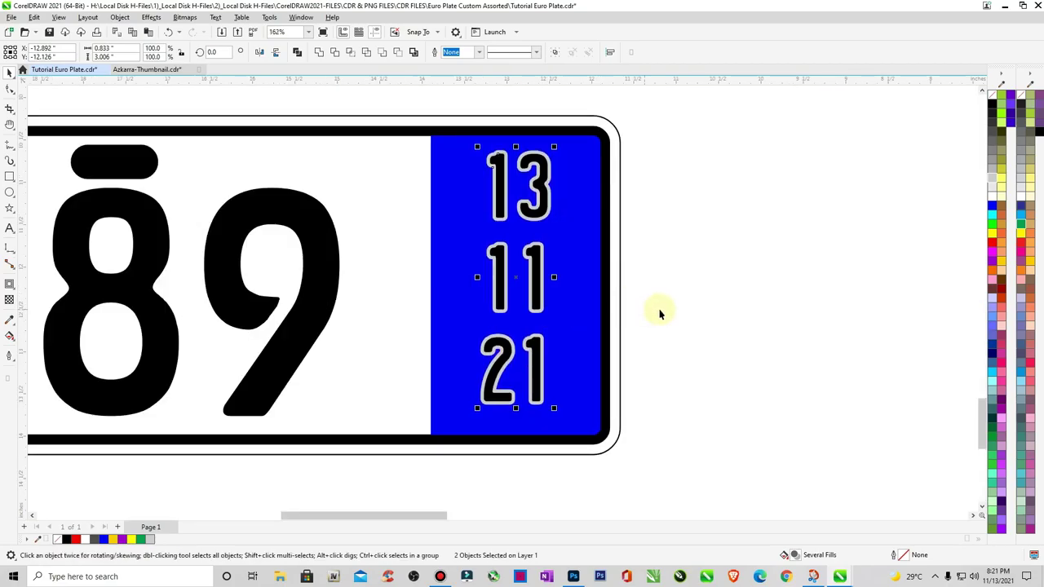
pyautogui.click(676, 312)
pyautogui.press('F4')
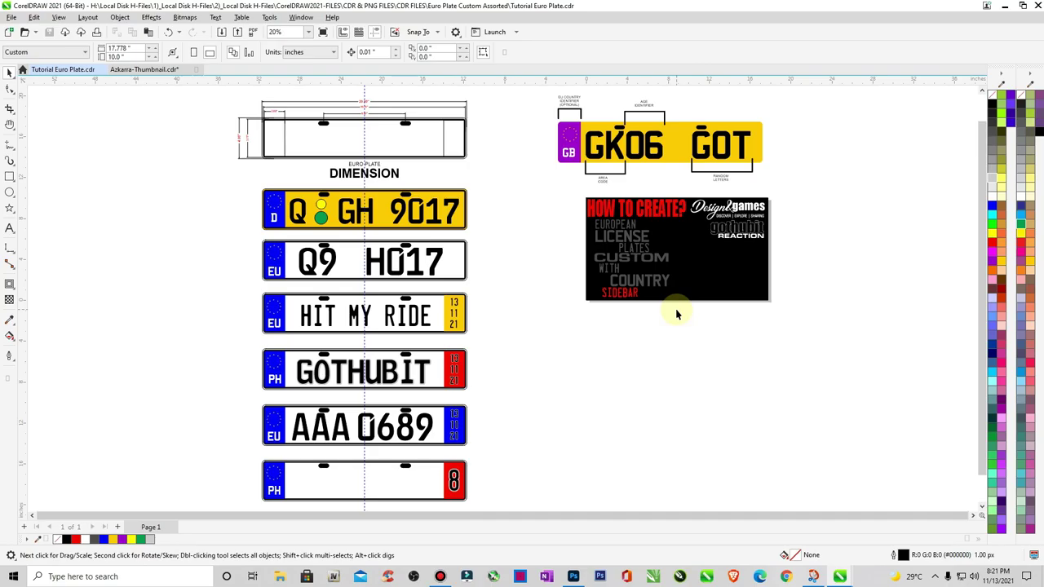
# Add a one-step outward contour of about 0.121 in around the HIT MY RIDE text
pyautogui.press('z')
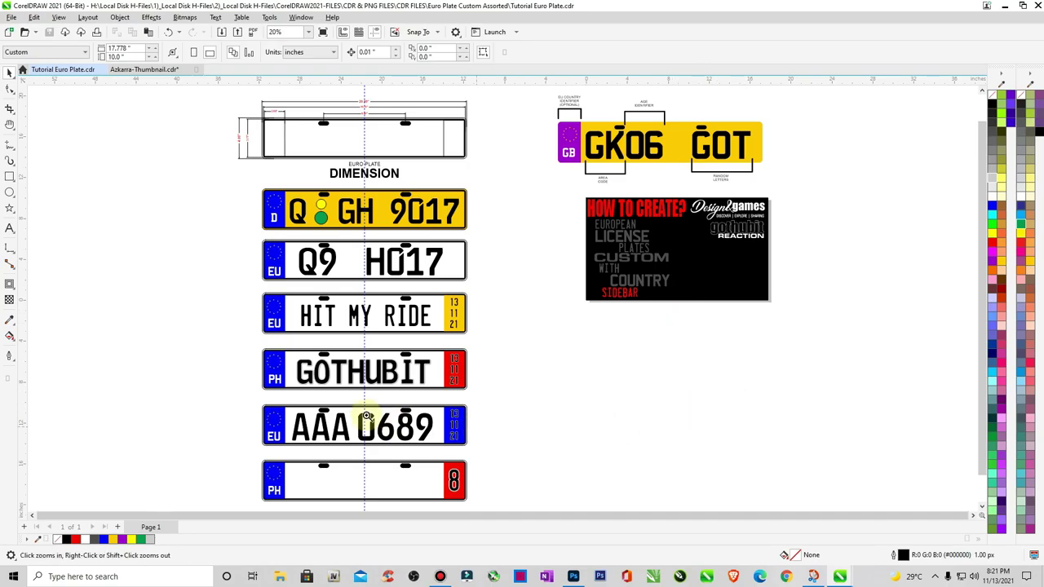
pyautogui.moveTo(230, 281); pyautogui.dragTo(506, 356)
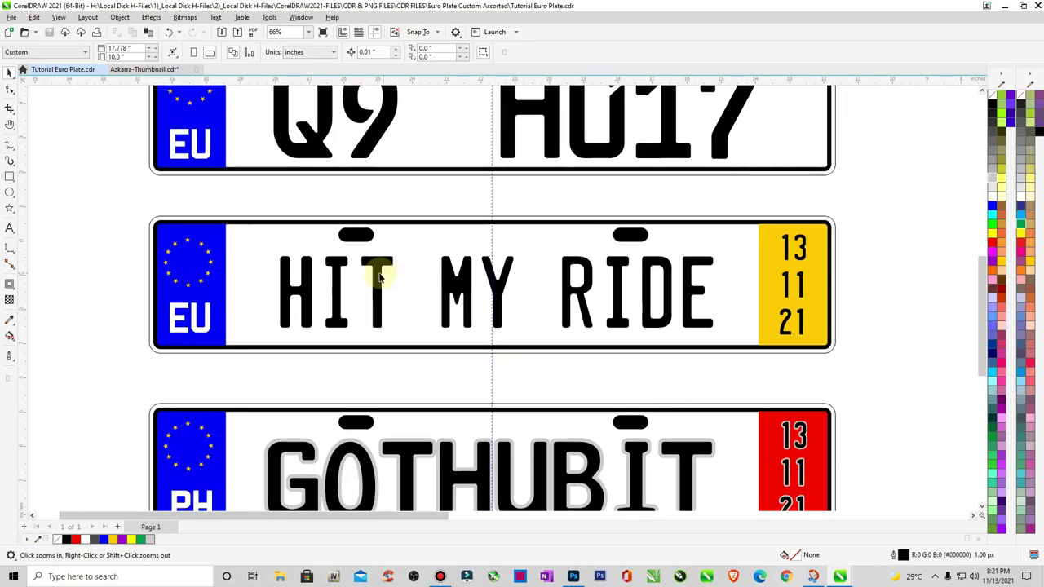
pyautogui.press('space')
pyautogui.click(455, 292)
pyautogui.press('space')
pyautogui.moveTo(198, 234); pyautogui.dragTo(769, 392)
pyautogui.click(10, 283)
pyautogui.moveTo(140, 221); pyautogui.dragTo(125, 190)
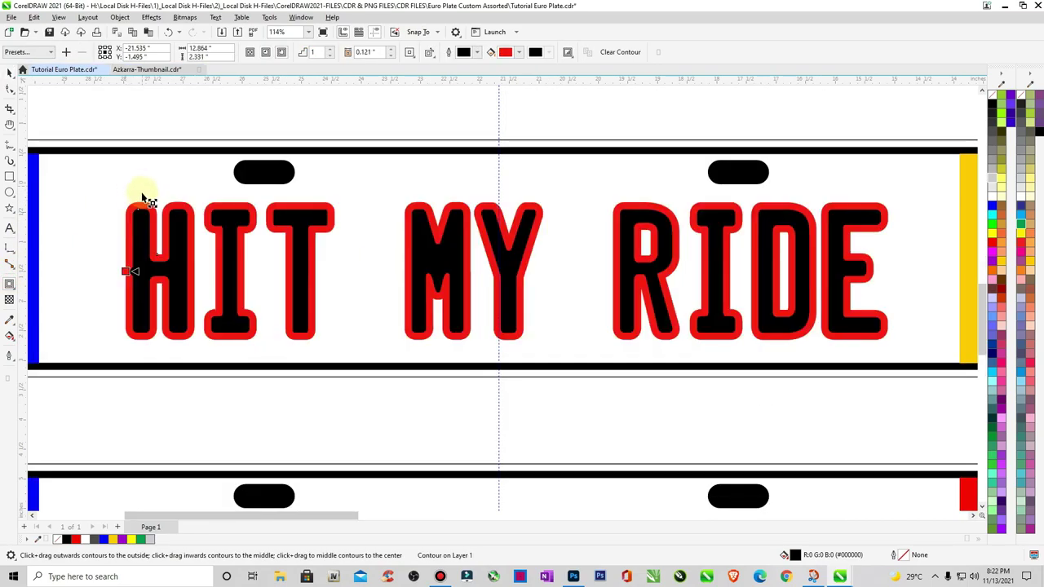
# Break the contour apart from the HIT MY RIDE text and fill it with 20% Black
pyautogui.click(119, 17)
pyautogui.click(143, 270)
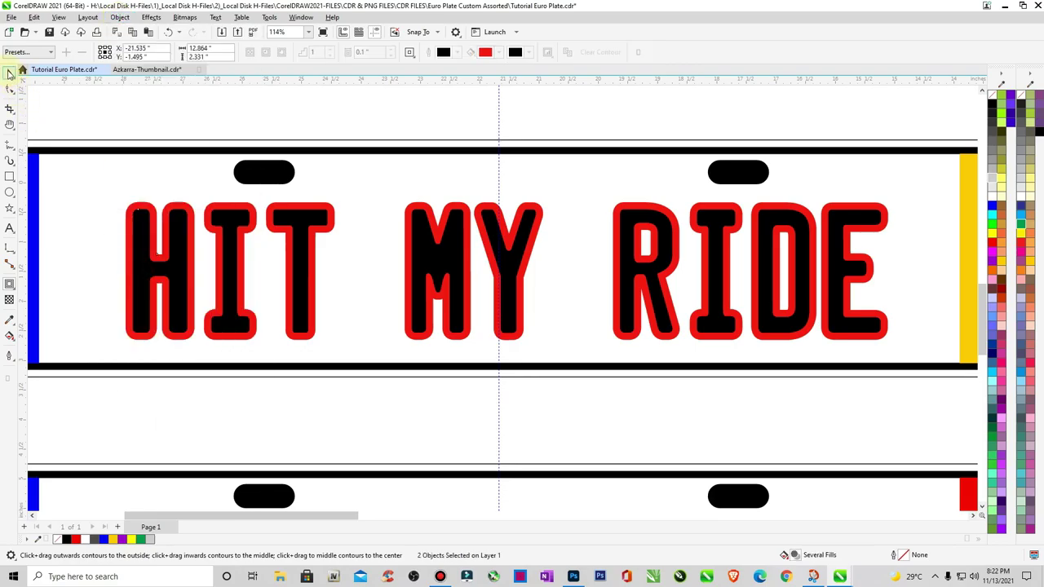
pyautogui.click(9, 73)
pyautogui.click(87, 117)
pyautogui.click(211, 207)
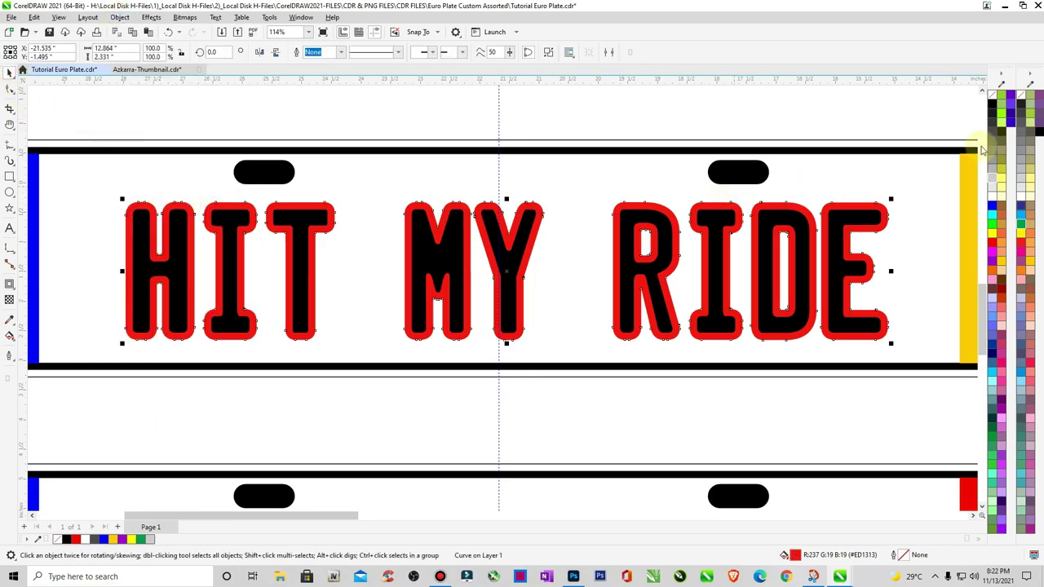
pyautogui.click(993, 167)
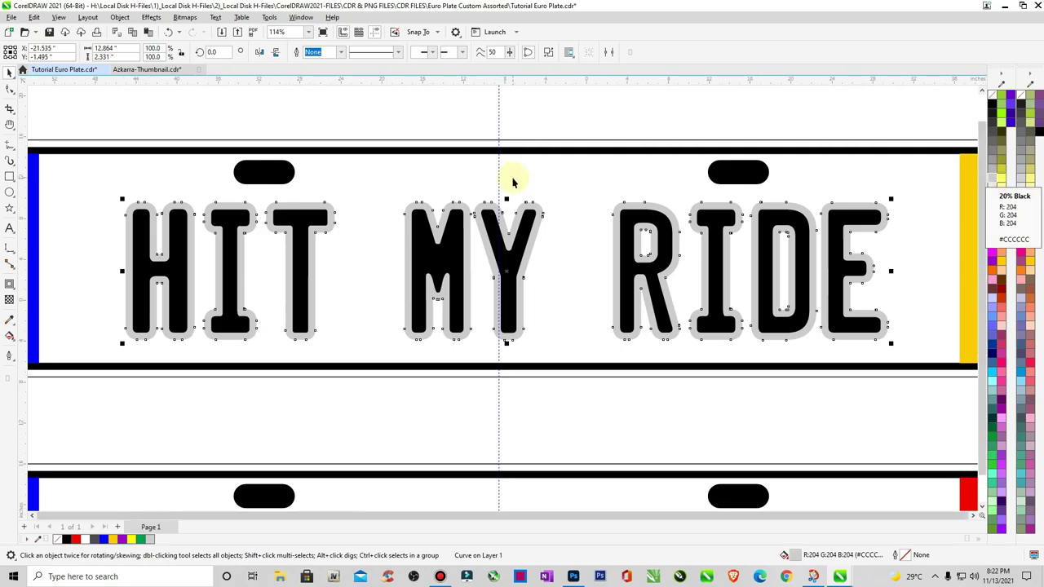
pyautogui.press('F4')
pyautogui.press('z')
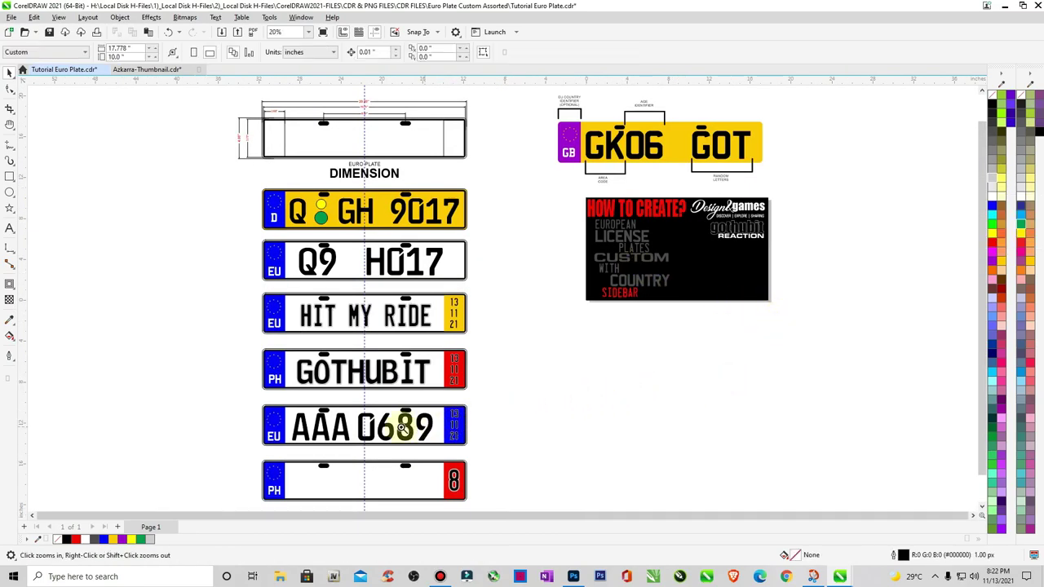
pyautogui.moveTo(269, 396); pyautogui.dragTo(560, 477)
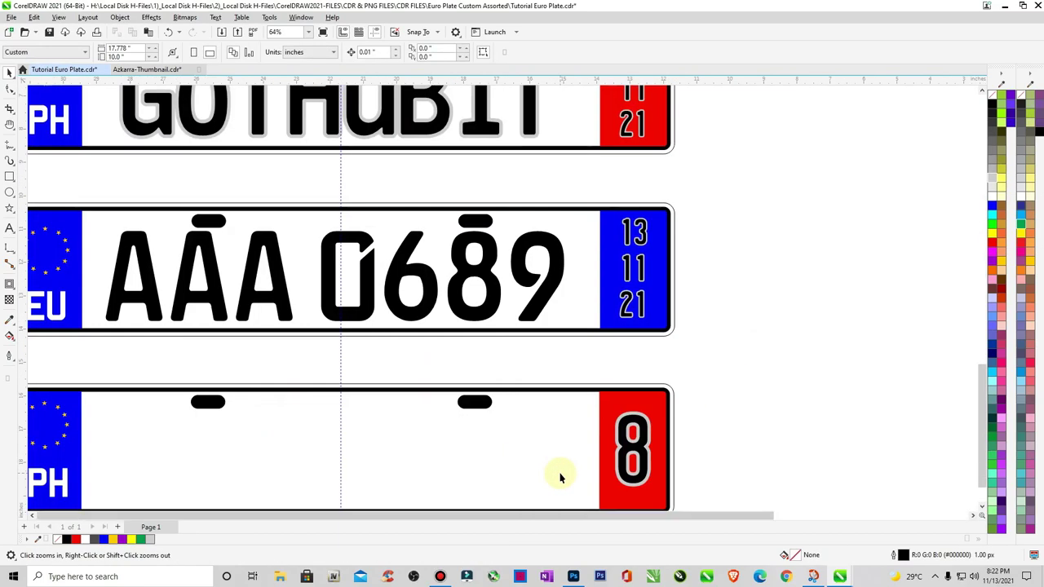
pyautogui.press('F4')
pyautogui.rightClick(560, 477)
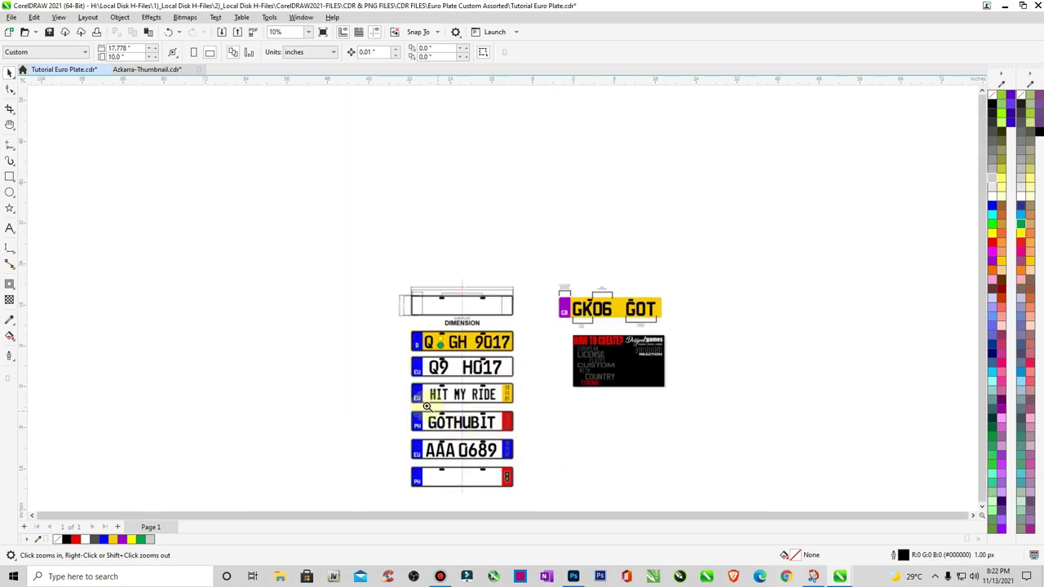
pyautogui.moveTo(395, 314); pyautogui.dragTo(619, 478)
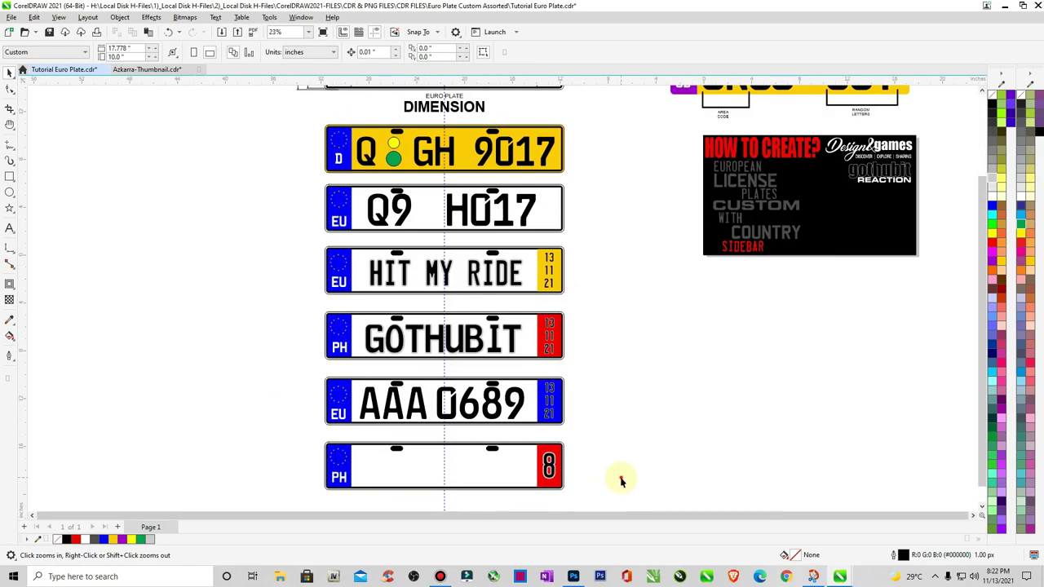
pyautogui.click(466, 214)
pyautogui.moveTo(453, 210); pyautogui.dragTo(445, 465)
# Change the copied lettering on the bottom PH plate to read Q8 N324
pyautogui.press('z')
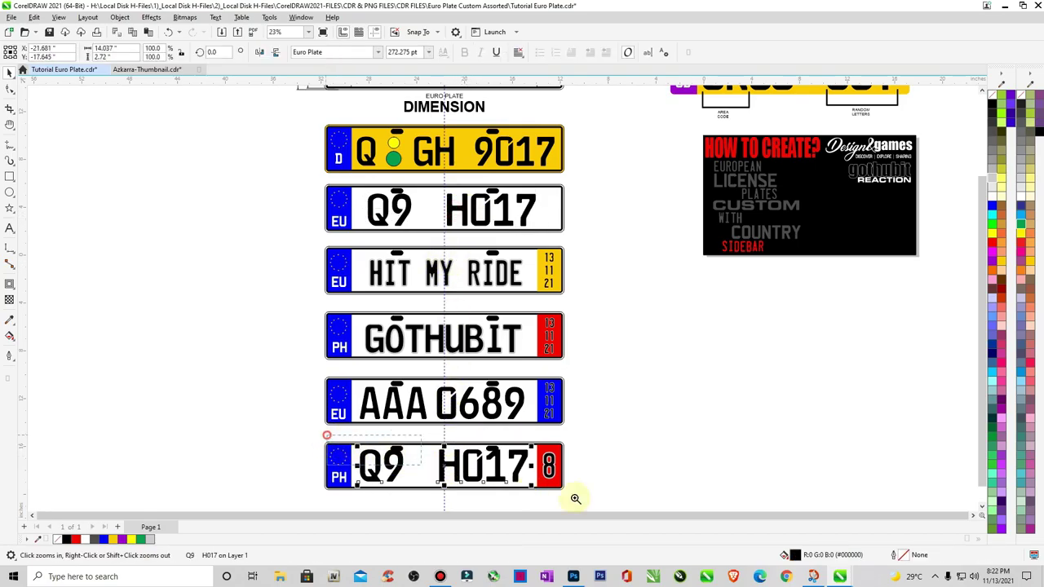
pyautogui.moveTo(576, 497); pyautogui.dragTo(324, 424)
pyautogui.click(10, 227)
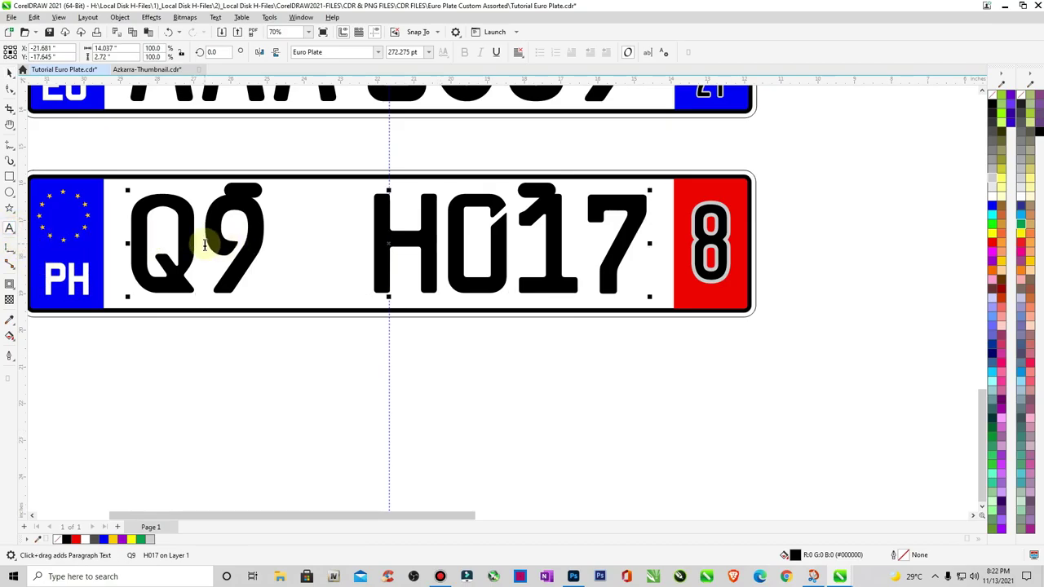
pyautogui.moveTo(204, 241); pyautogui.dragTo(245, 255)
pyautogui.write('8')
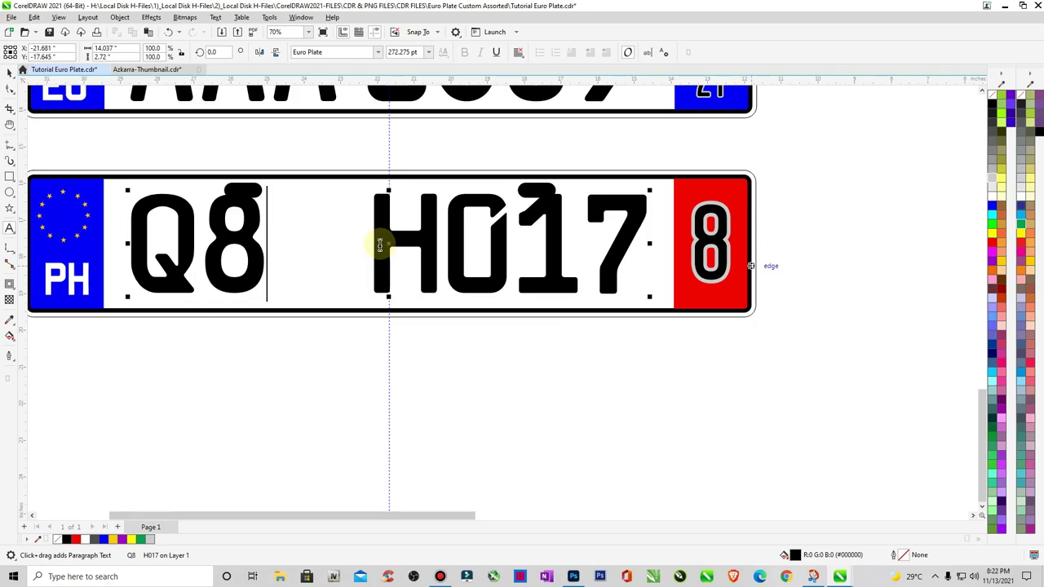
pyautogui.moveTo(379, 245); pyautogui.dragTo(623, 253)
pyautogui.write('N')
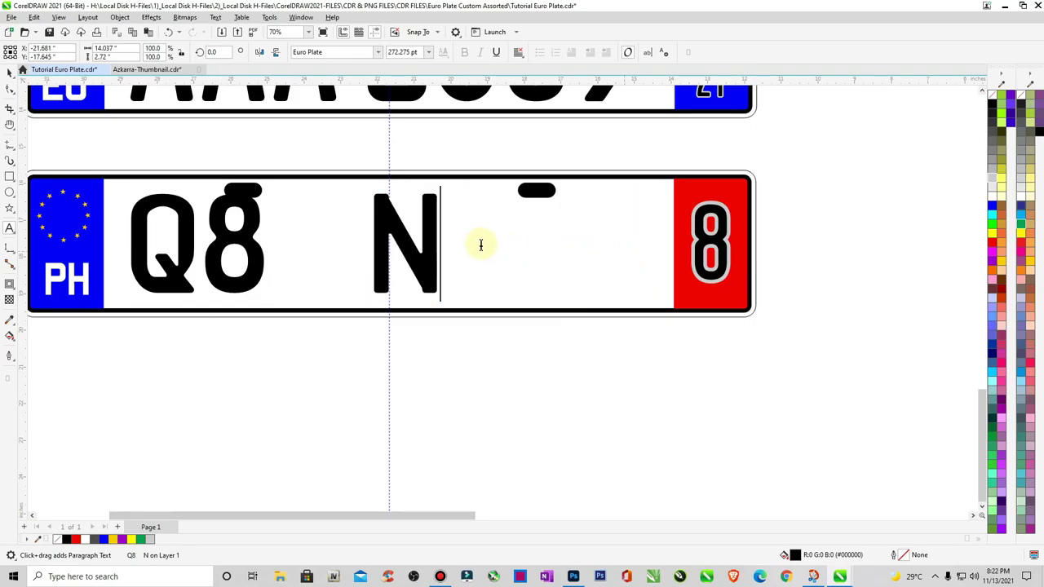
pyautogui.write('3')
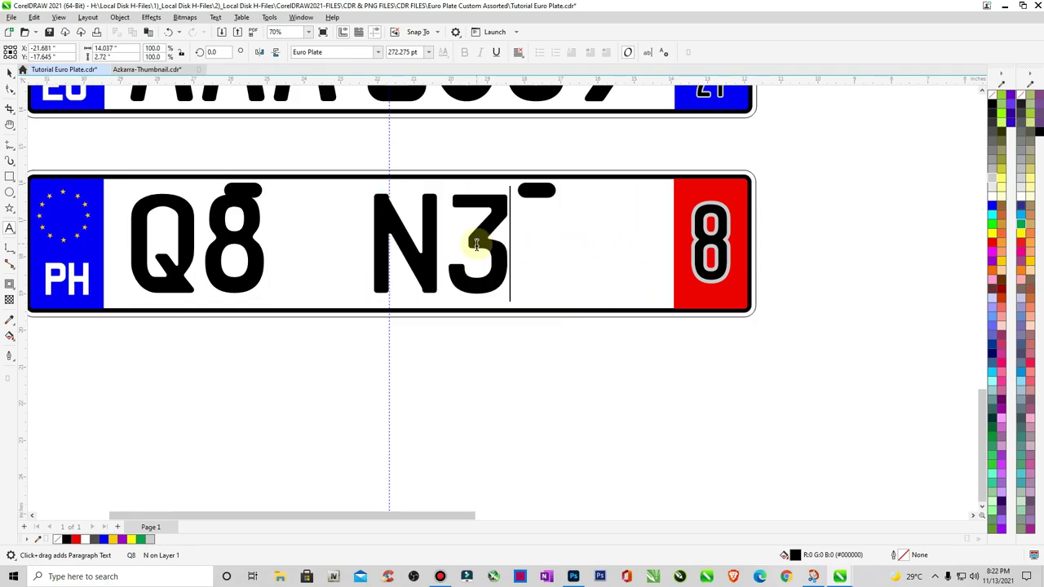
pyautogui.write('214')
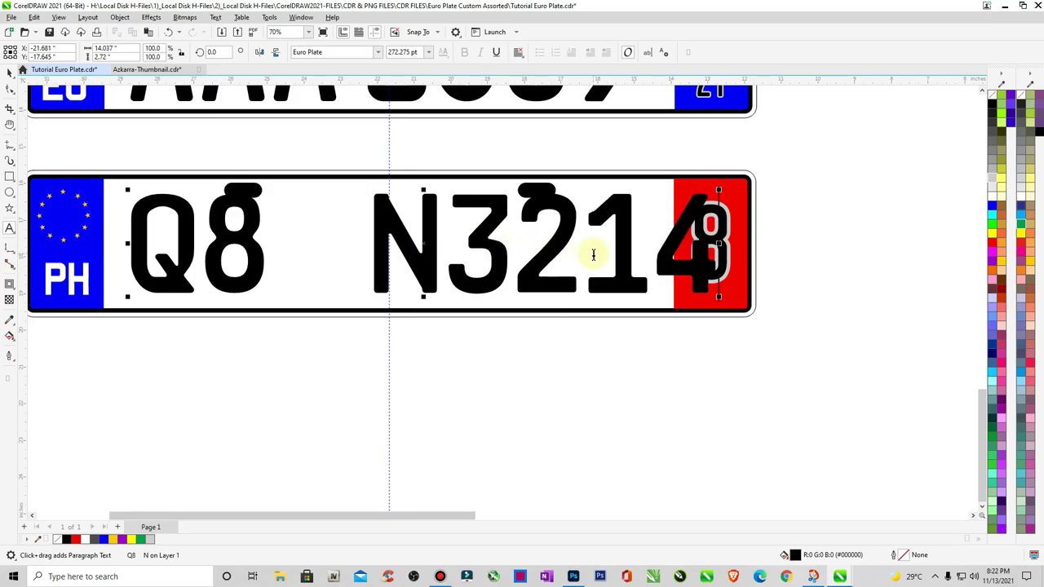
pyautogui.press('BackSpace')
pyautogui.press('BackSpace')
pyautogui.write('4')
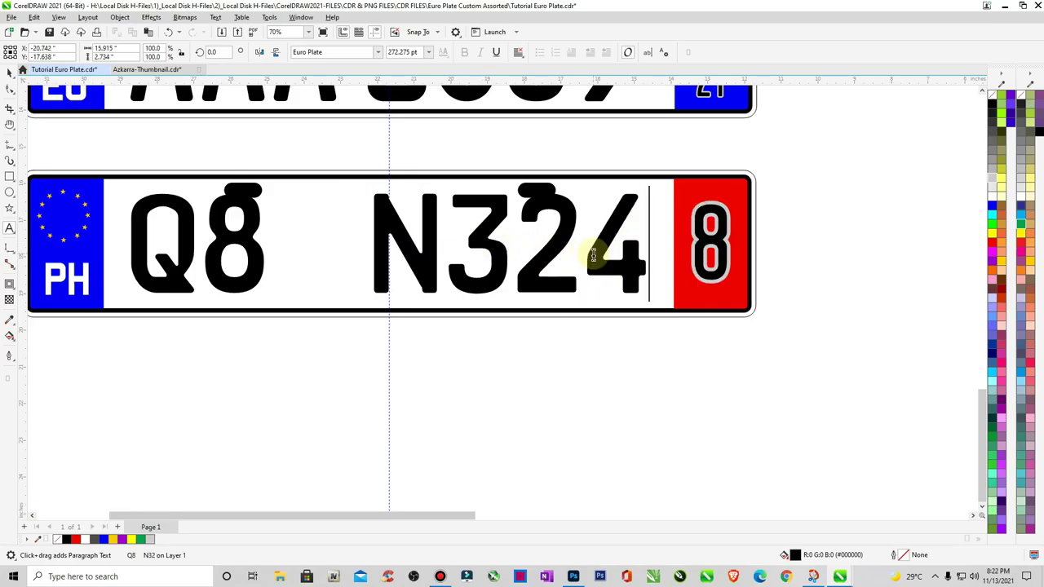
pyautogui.click(10, 73)
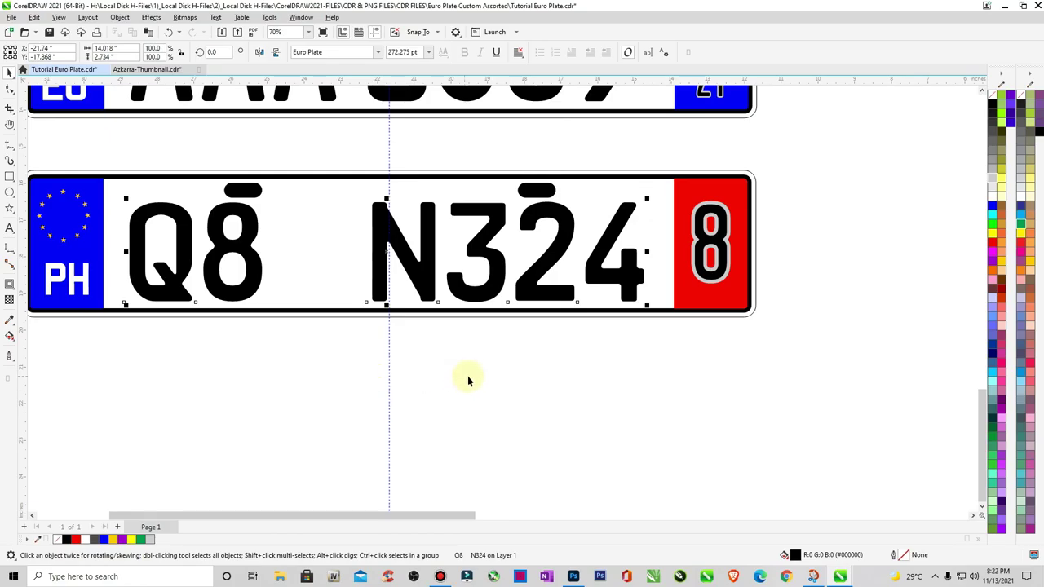
# Scale the Q8 N324 text to about 11.85 by 2.31 in within the plate's white area and add a space before N324
pyautogui.moveTo(648, 310); pyautogui.dragTo(628, 291)
pyautogui.moveTo(495, 253); pyautogui.dragTo(525, 261)
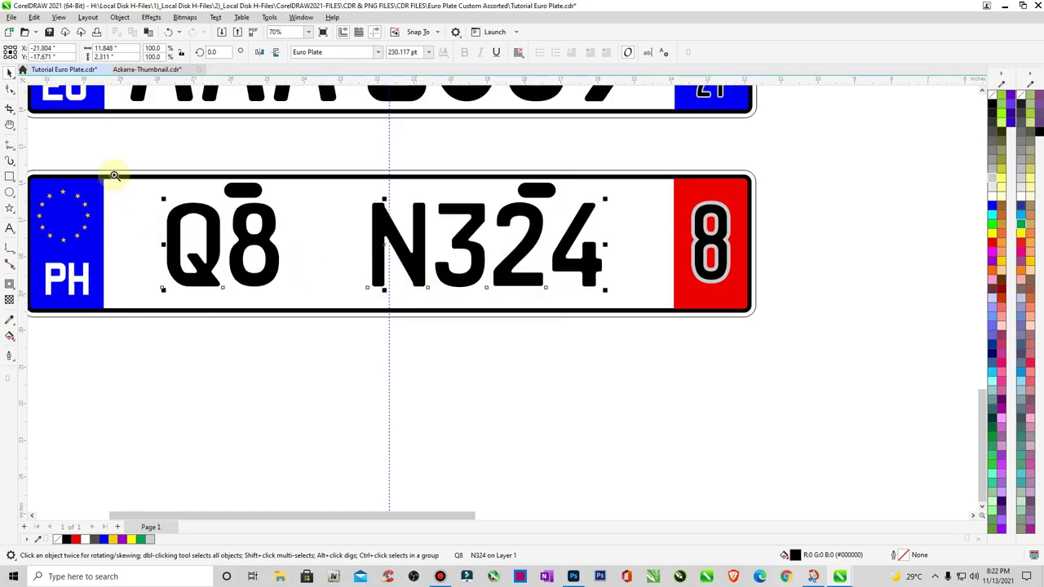
pyautogui.press('z')
pyautogui.moveTo(112, 170); pyautogui.dragTo(723, 338)
pyautogui.rightClick(323, 345)
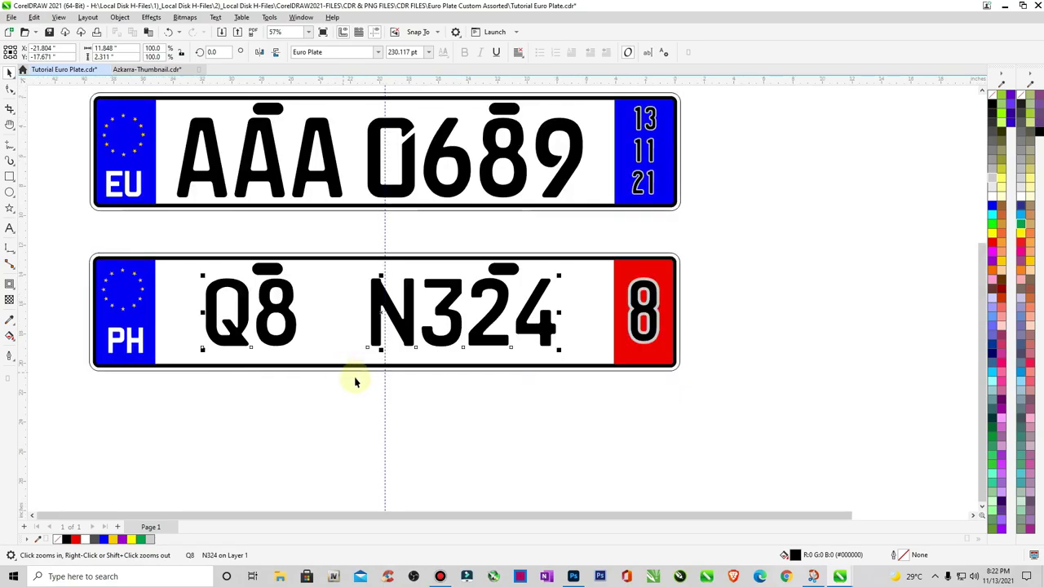
pyautogui.scroll(-3, 302, 338)
pyautogui.press('F8')
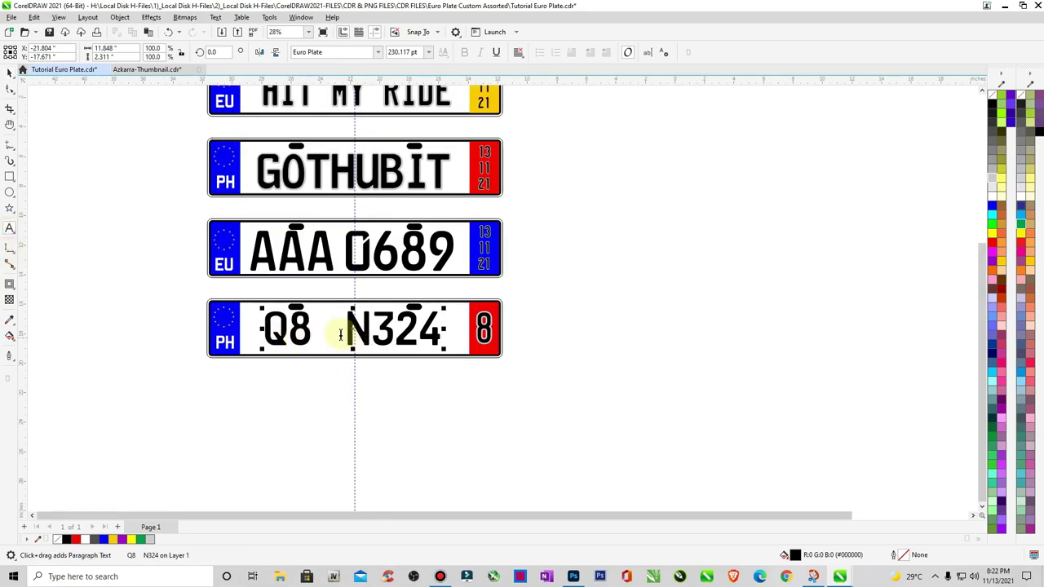
pyautogui.click(344, 330)
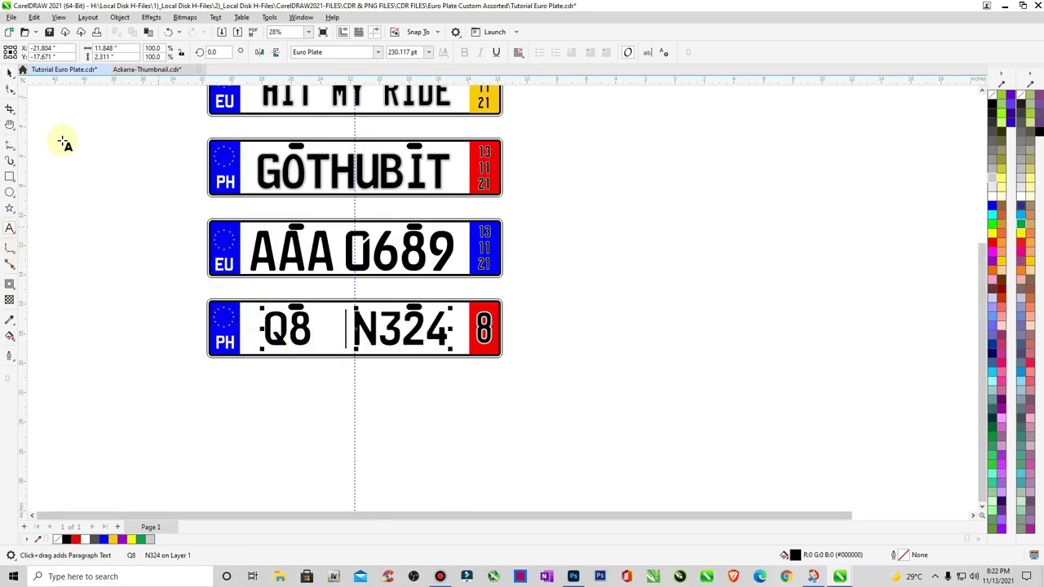
pyautogui.click(11, 74)
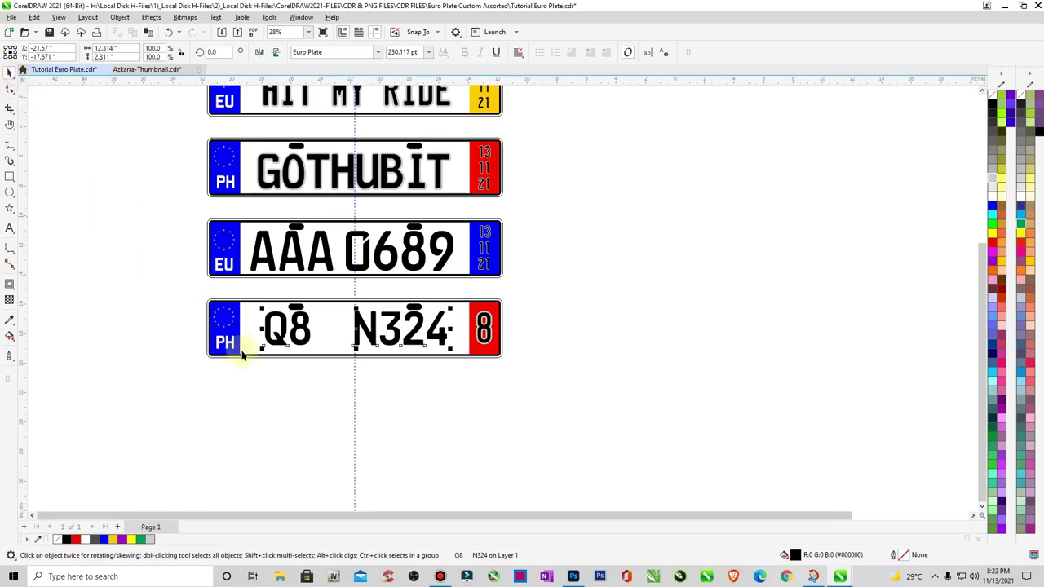
# Add a one-step outward contour of about 0.153 in around the Q8 N324 text
pyautogui.press('z')
pyautogui.moveTo(249, 296); pyautogui.dragTo(489, 378)
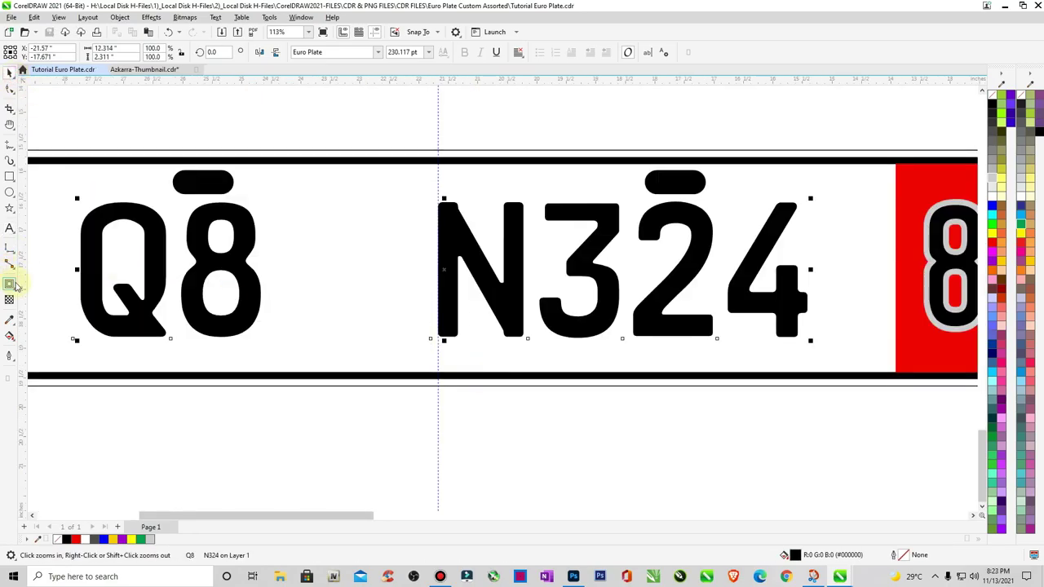
pyautogui.click(11, 284)
pyautogui.moveTo(128, 205); pyautogui.dragTo(139, 219)
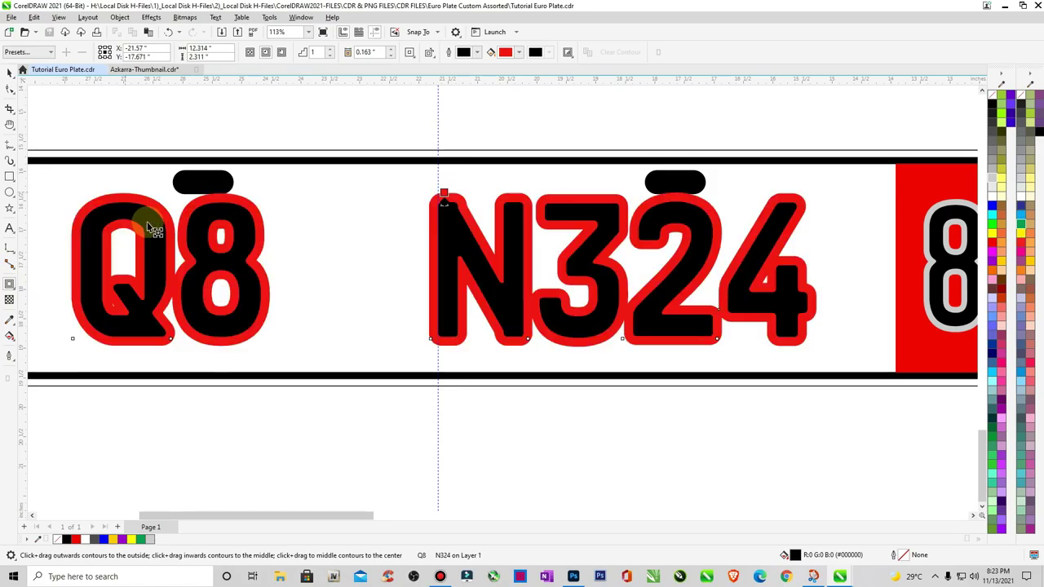
# Break the contour apart from the Q8 N324 text and fill it with light grey
pyautogui.click(121, 18)
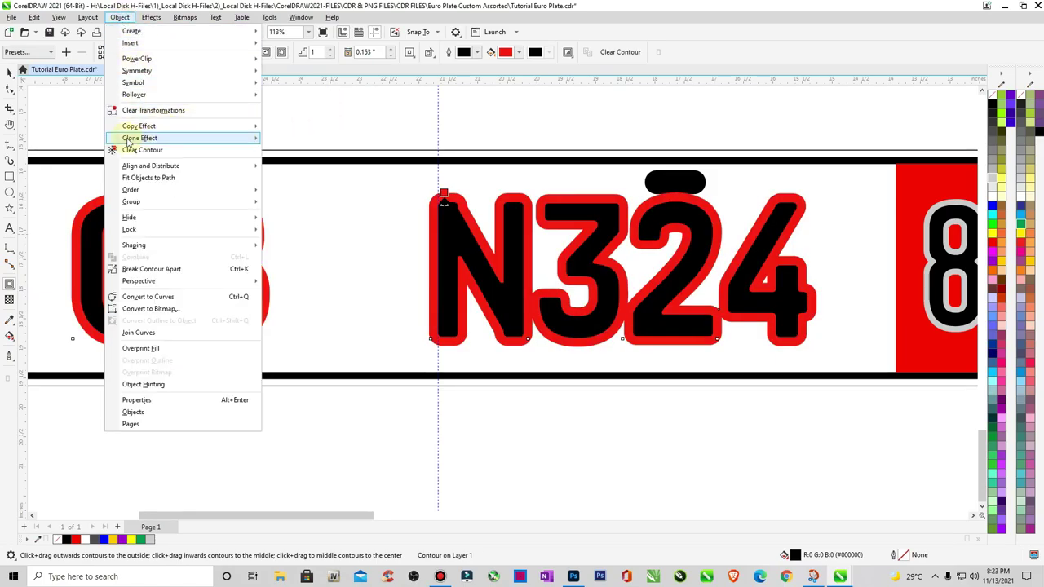
pyautogui.click(138, 269)
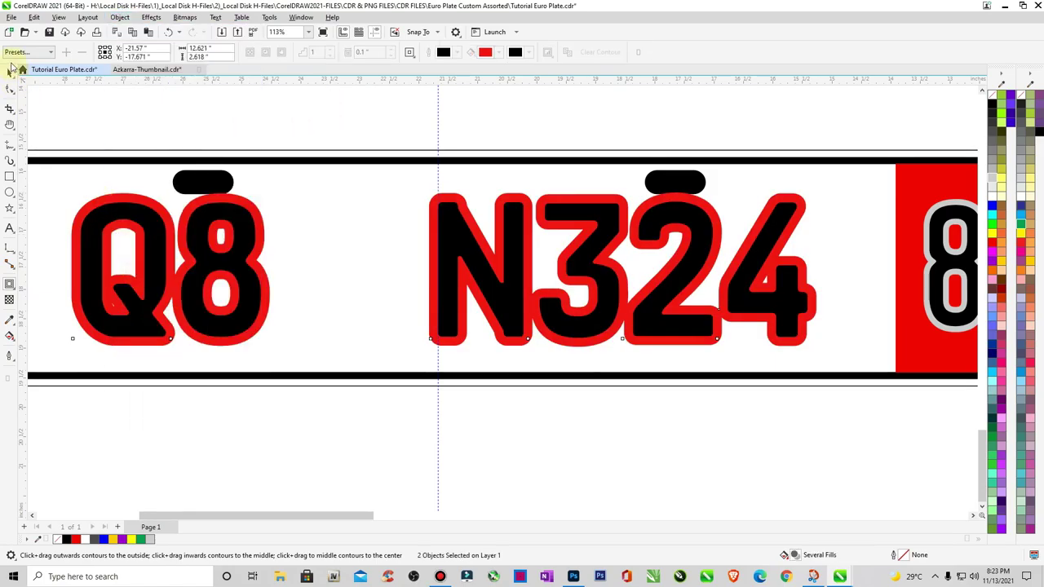
pyautogui.press('space')
pyautogui.click(224, 125)
pyautogui.click(482, 205)
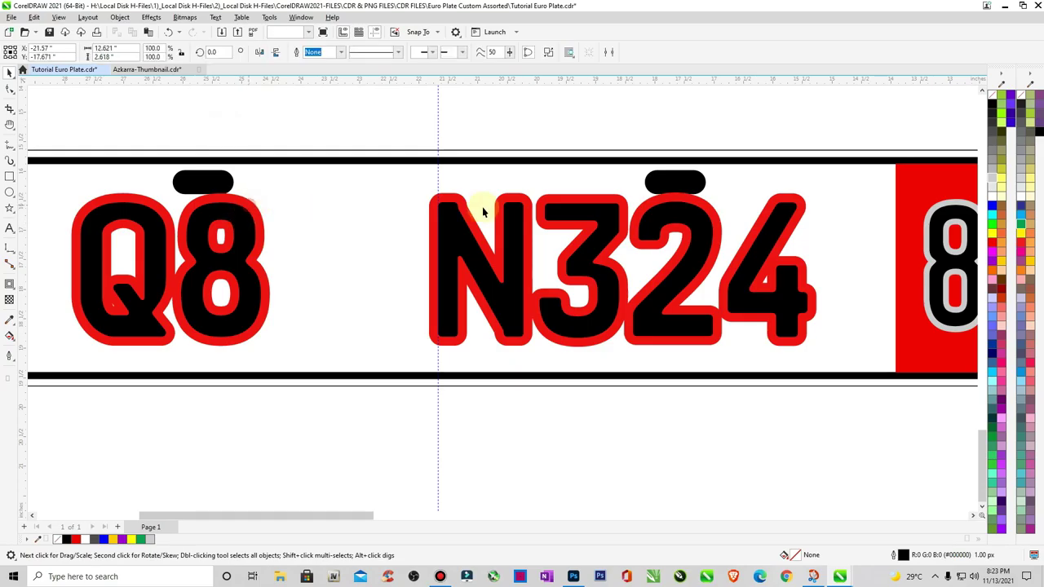
pyautogui.click(993, 175)
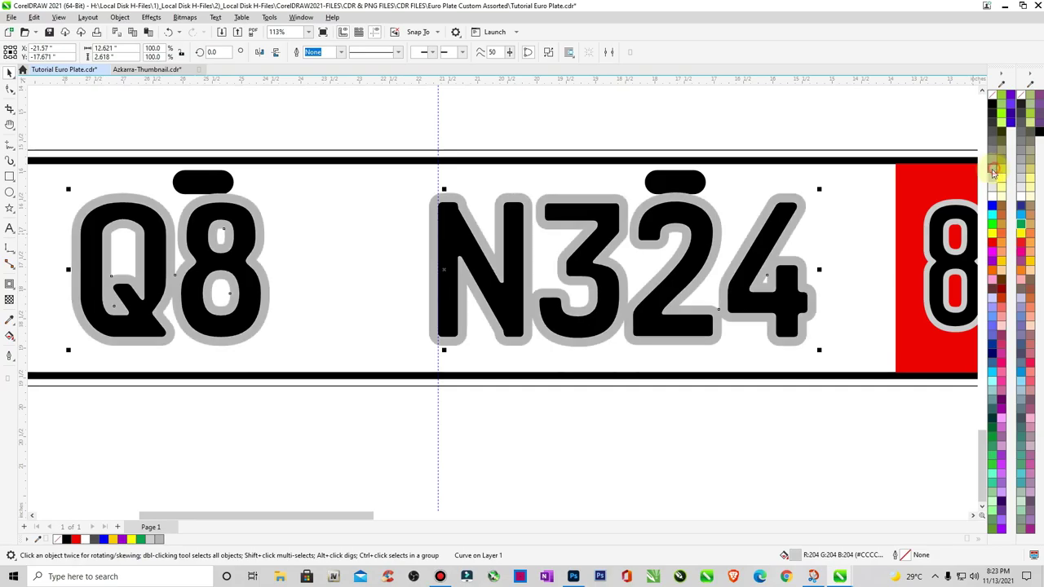
pyautogui.click(560, 448)
# Review the full set of plates and examine the Q8 N324 plate up close
pyautogui.press('F4')
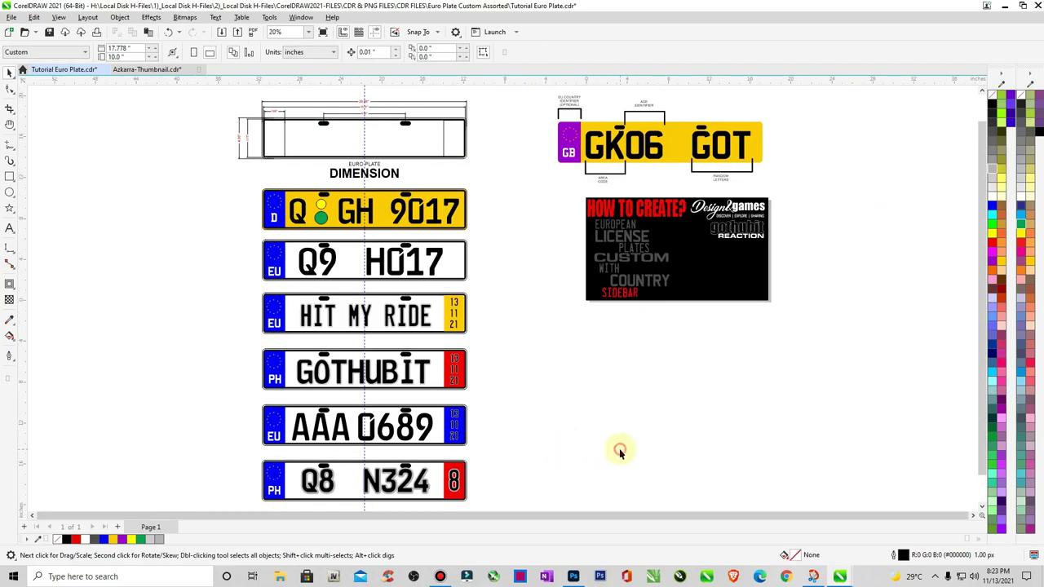
pyautogui.press('z')
pyautogui.moveTo(226, 441); pyautogui.dragTo(630, 540)
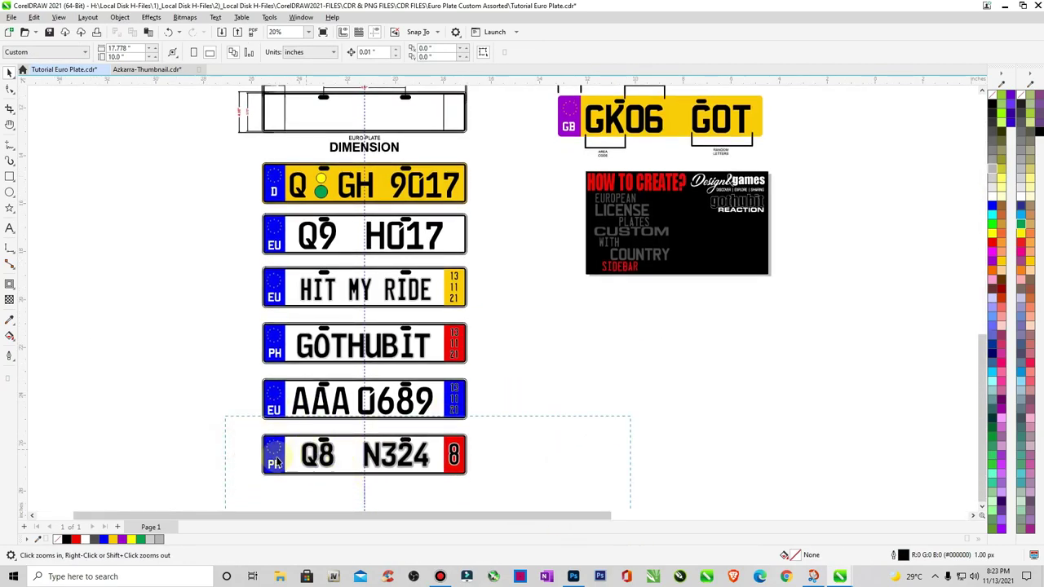
pyautogui.moveTo(197, 348); pyautogui.dragTo(533, 208)
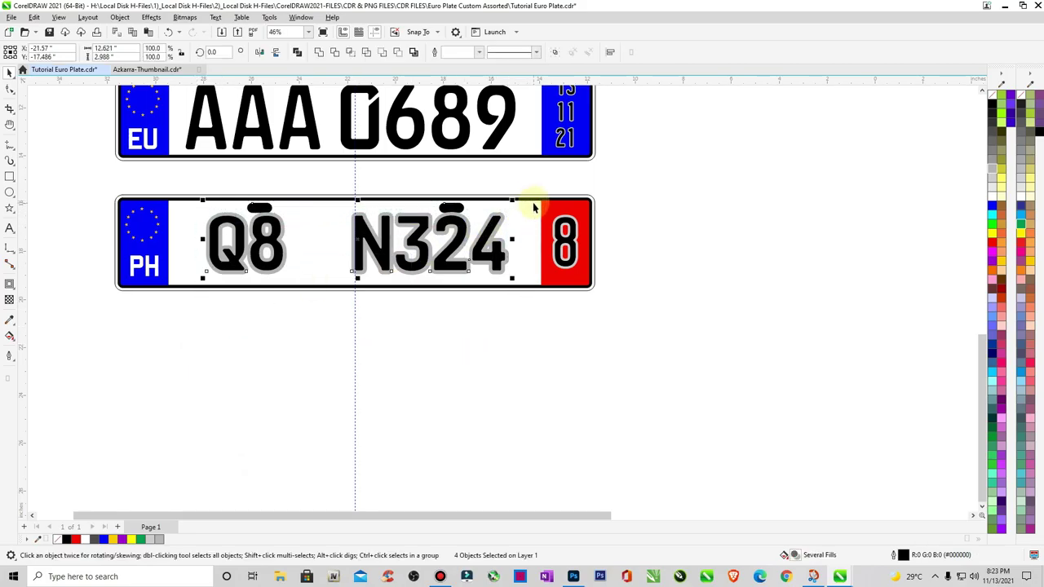
pyautogui.press('z')
pyautogui.rightClick(668, 356)
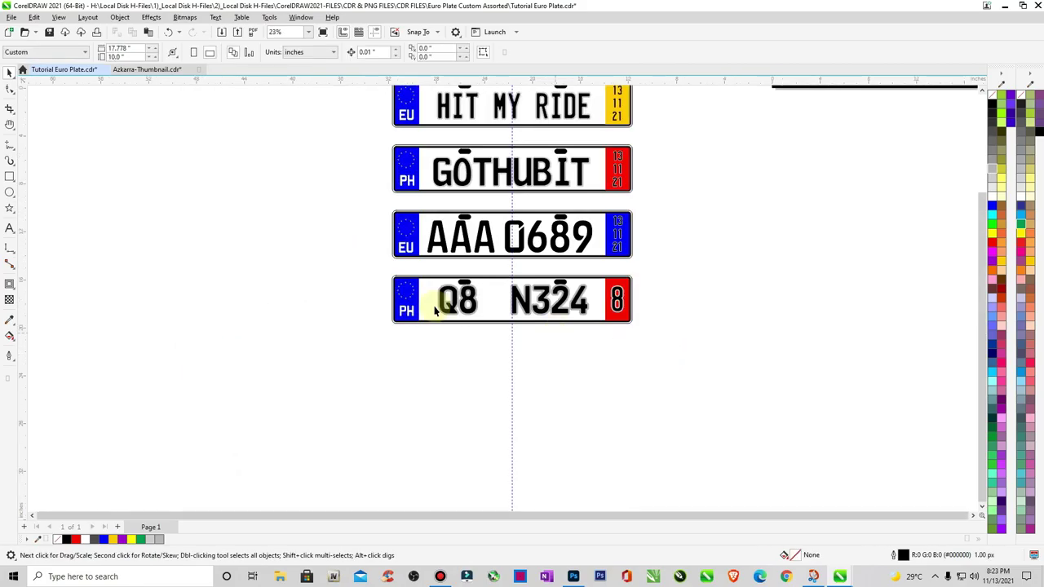
pyautogui.moveTo(367, 255); pyautogui.dragTo(712, 366)
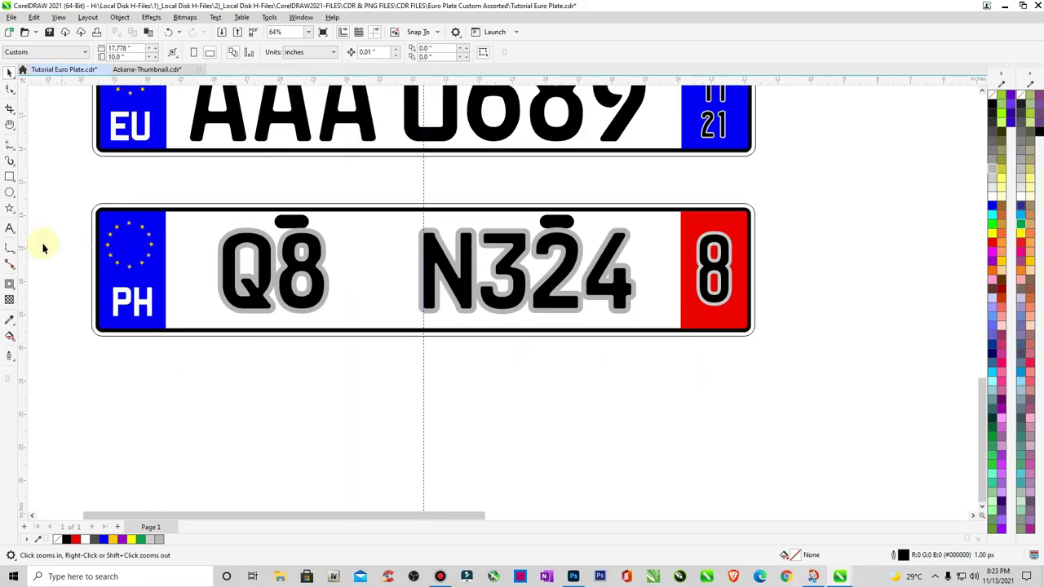
pyautogui.click(10, 229)
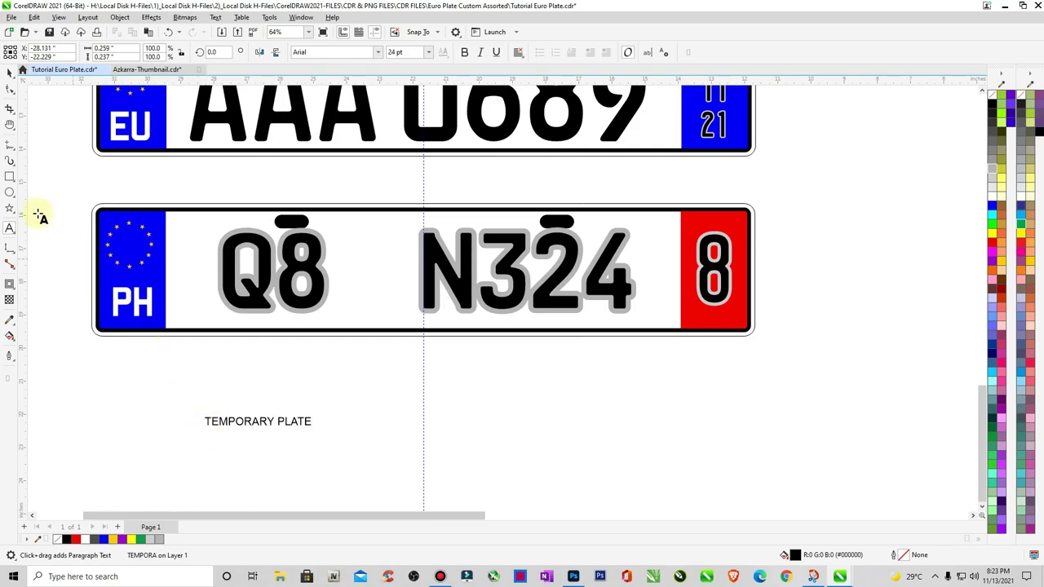
pyautogui.click(11, 74)
pyautogui.click(377, 52)
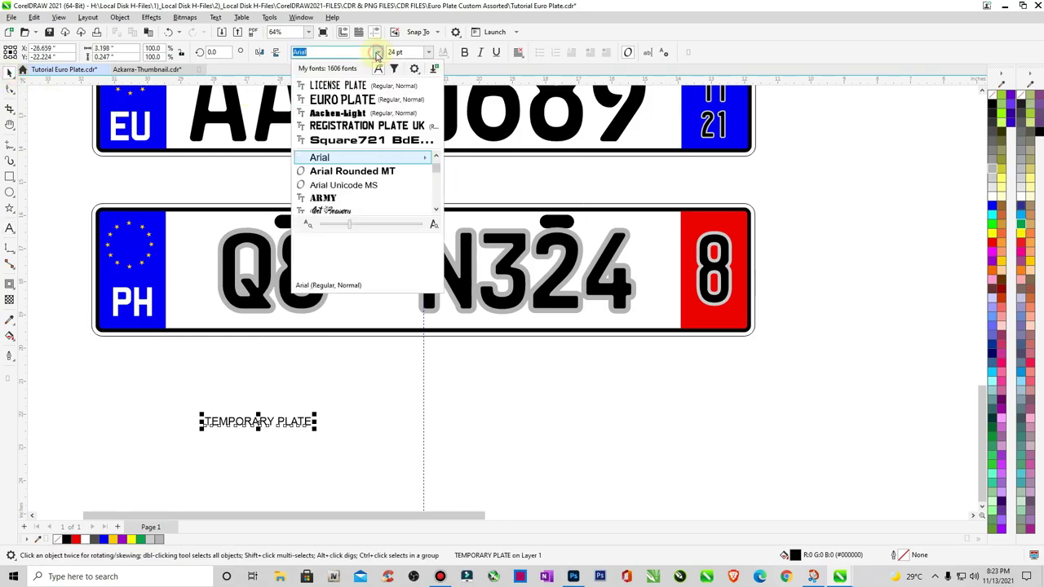
pyautogui.click(334, 86)
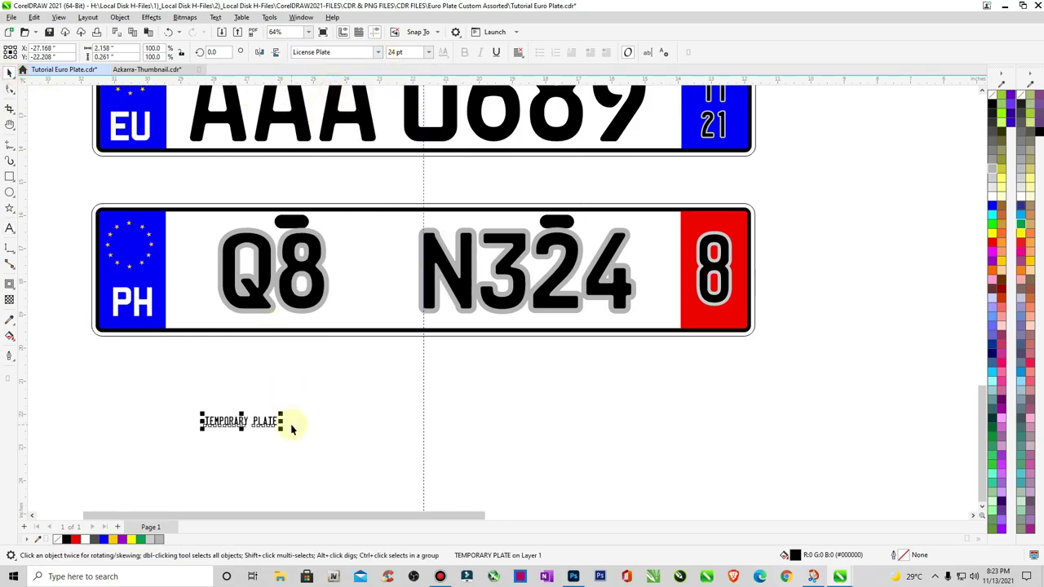
pyautogui.click(377, 53)
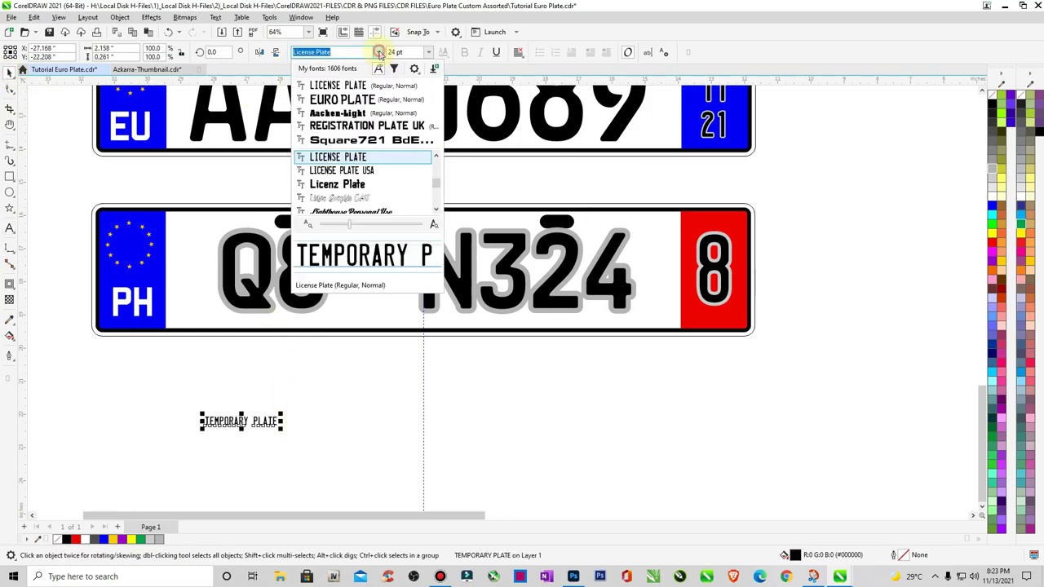
pyautogui.click(351, 142)
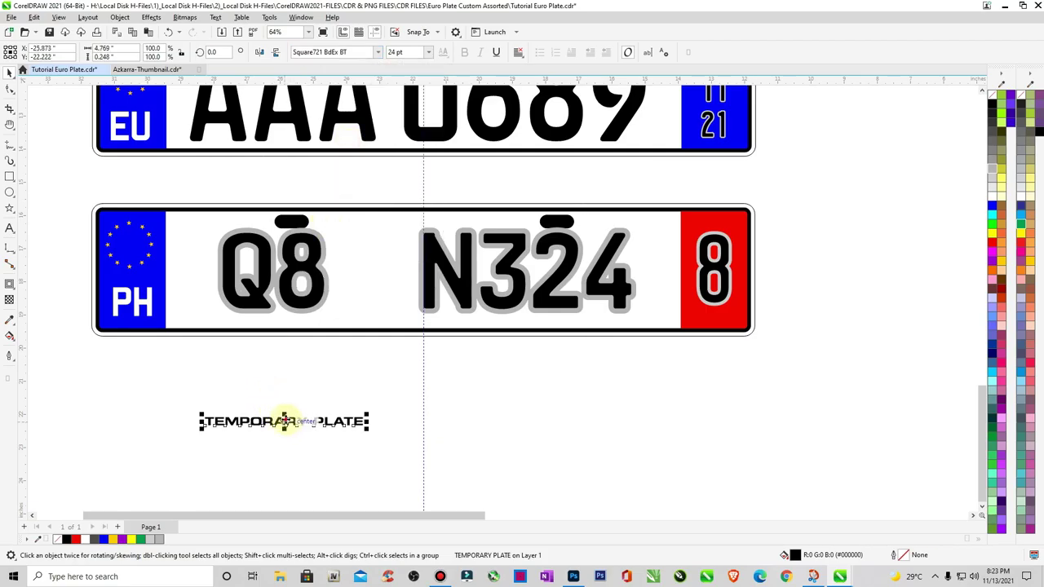
# Place the TEMPORARY PLATE caption just inside the Q8 N324 plate's lower border and widen its letter spacing
pyautogui.moveTo(284, 420); pyautogui.dragTo(428, 324)
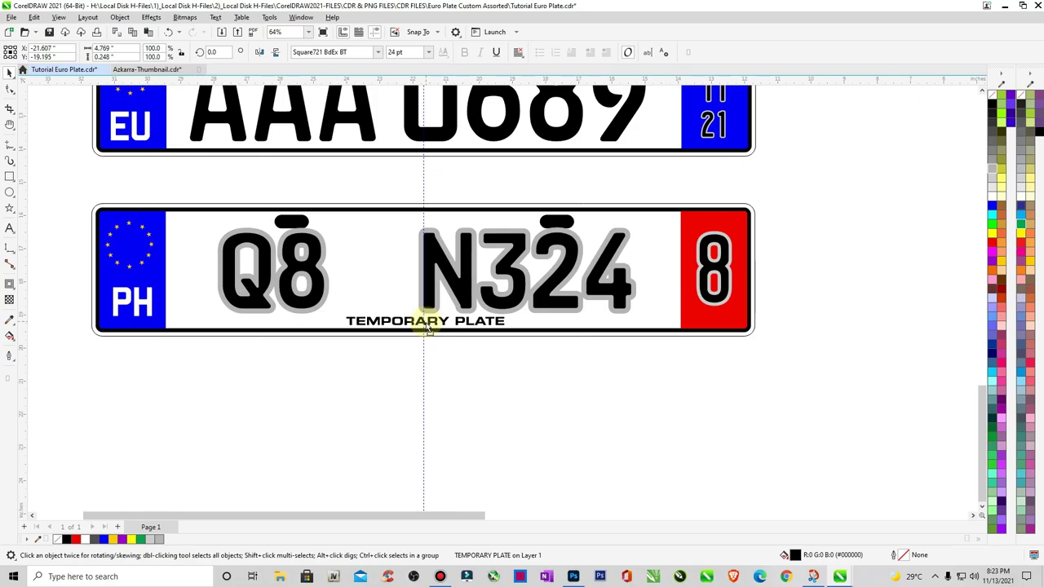
pyautogui.moveTo(428, 326); pyautogui.dragTo(428, 328)
pyautogui.click(10, 91)
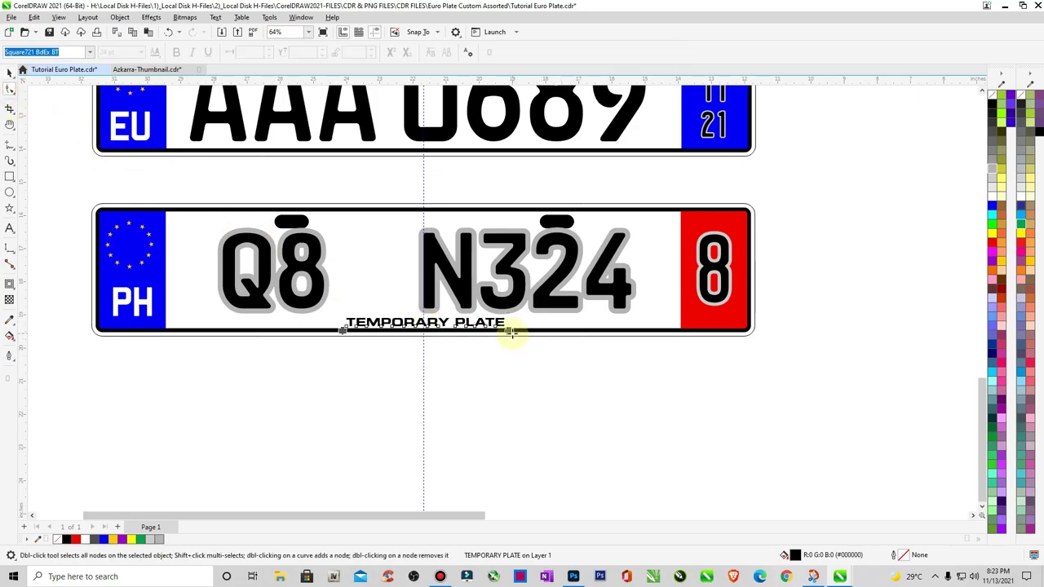
pyautogui.moveTo(511, 332); pyautogui.dragTo(571, 335)
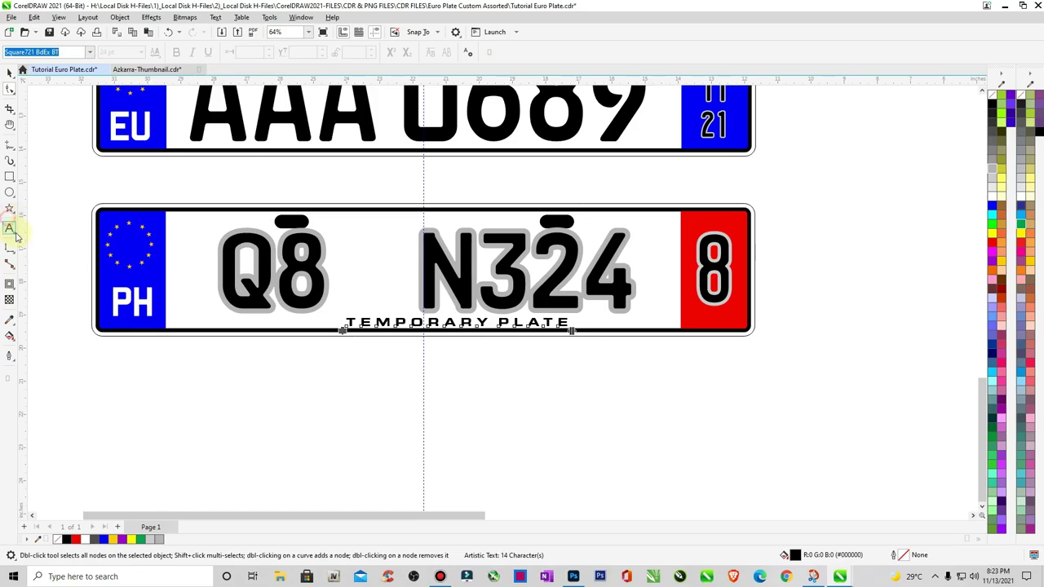
# Add extra spaces between TEMPORARY and PLATE and recentre the caption near the vertical guideline
pyautogui.click(498, 324)
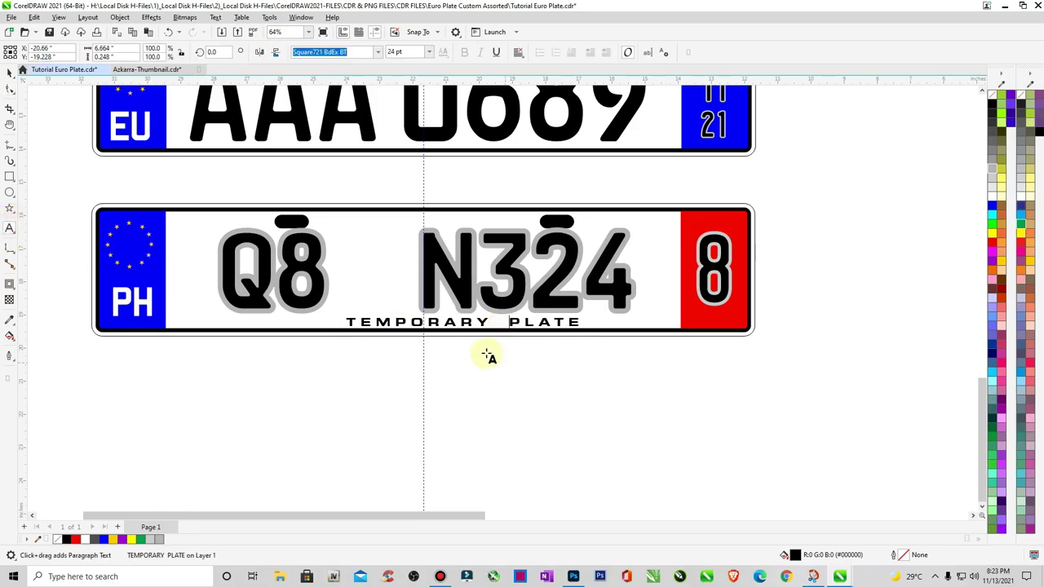
pyautogui.click(10, 72)
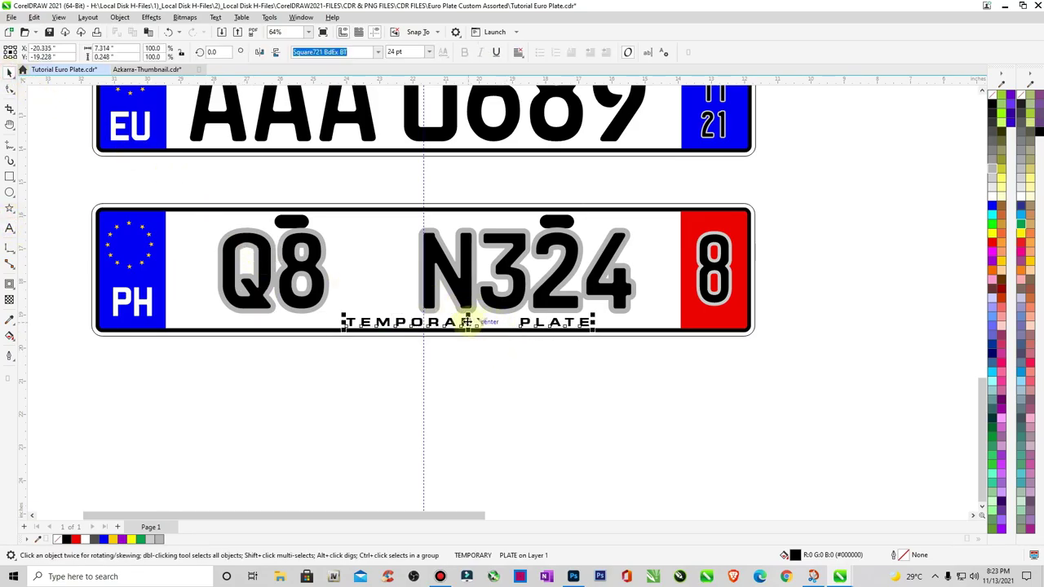
pyautogui.moveTo(467, 319); pyautogui.dragTo(434, 326)
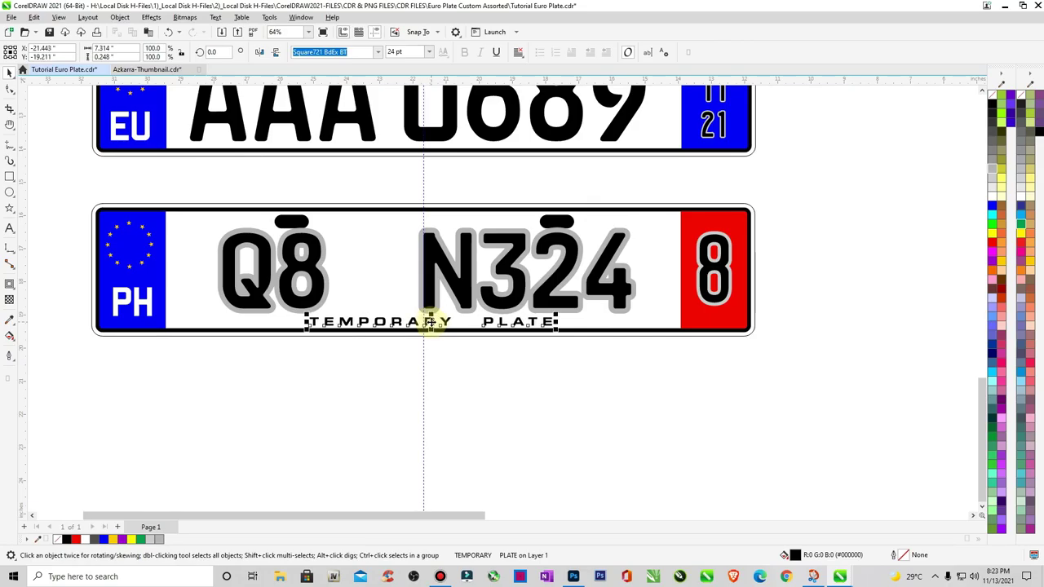
# Duplicate the caption below the Q8 N324 plate and change the copy's wording to VIRTUAL PLATE
pyautogui.moveTo(430, 322); pyautogui.dragTo(270, 392)
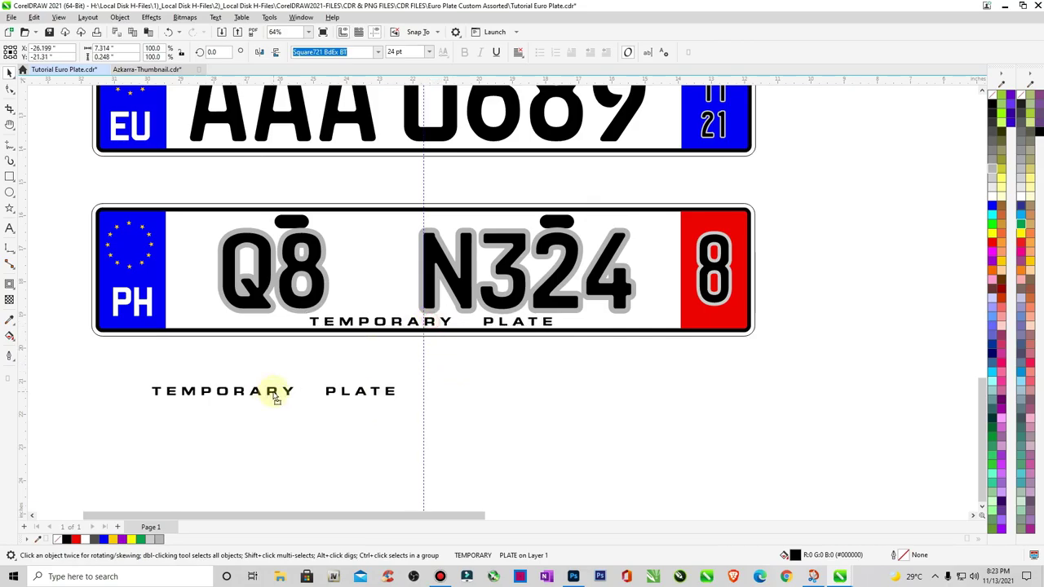
pyautogui.click(289, 392)
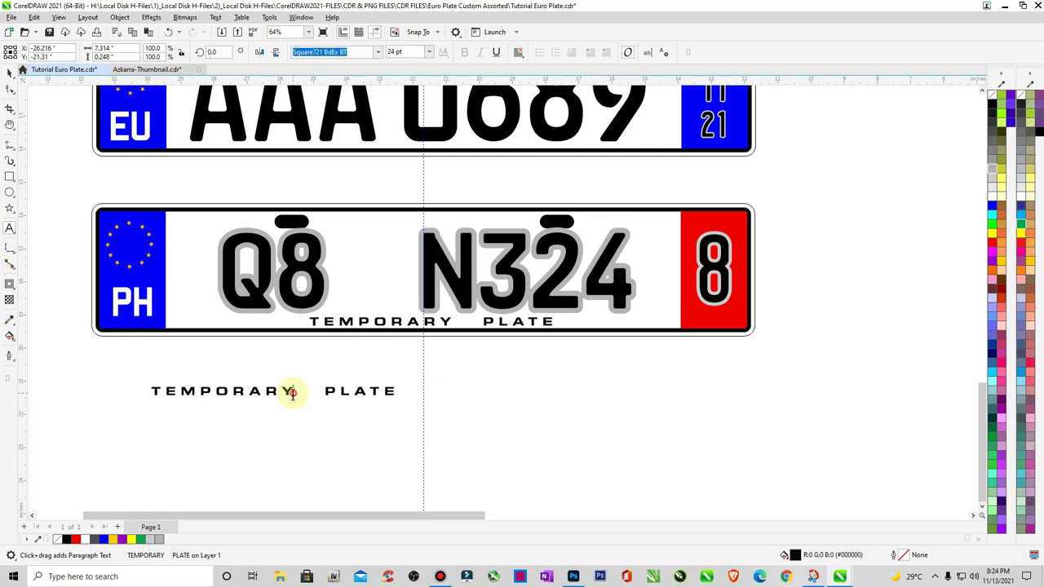
pyautogui.keyDown('shift'); pyautogui.click(146, 397); pyautogui.keyUp('shift')
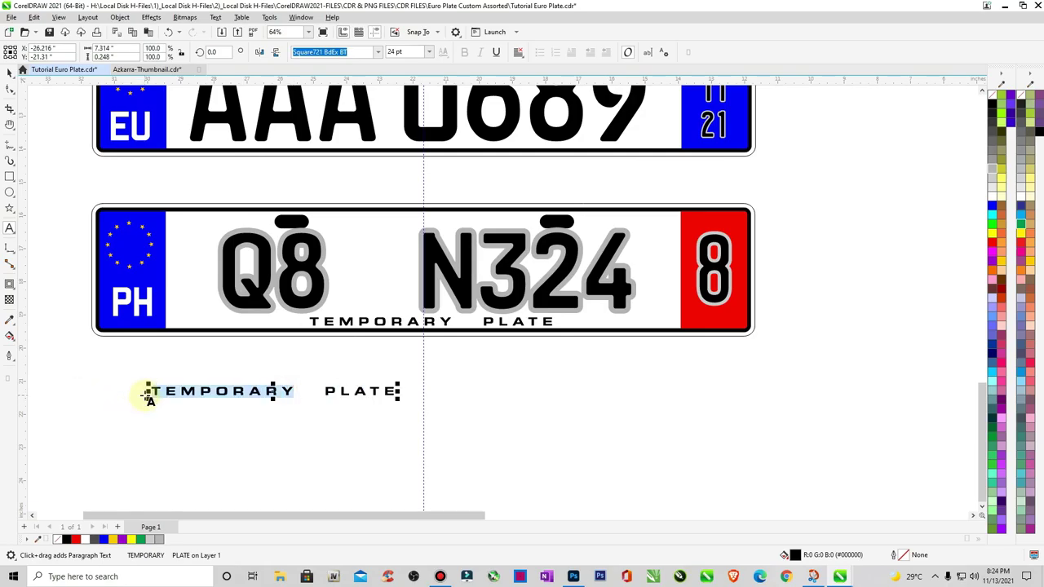
pyautogui.write('VIRTUAL')
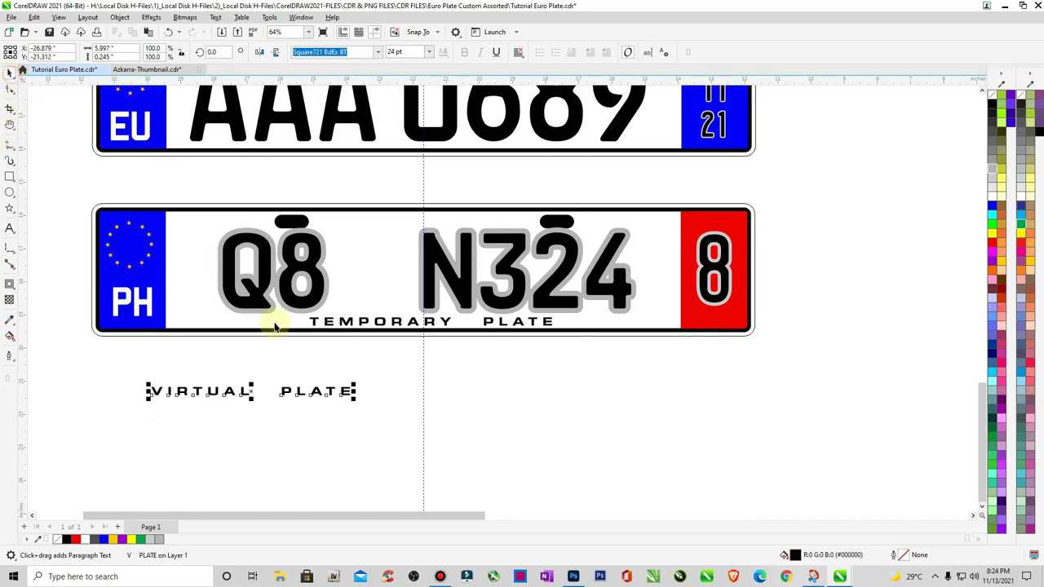
pyautogui.hotkey('ctrl', 'space')
pyautogui.moveTo(251, 394); pyautogui.dragTo(561, 376)
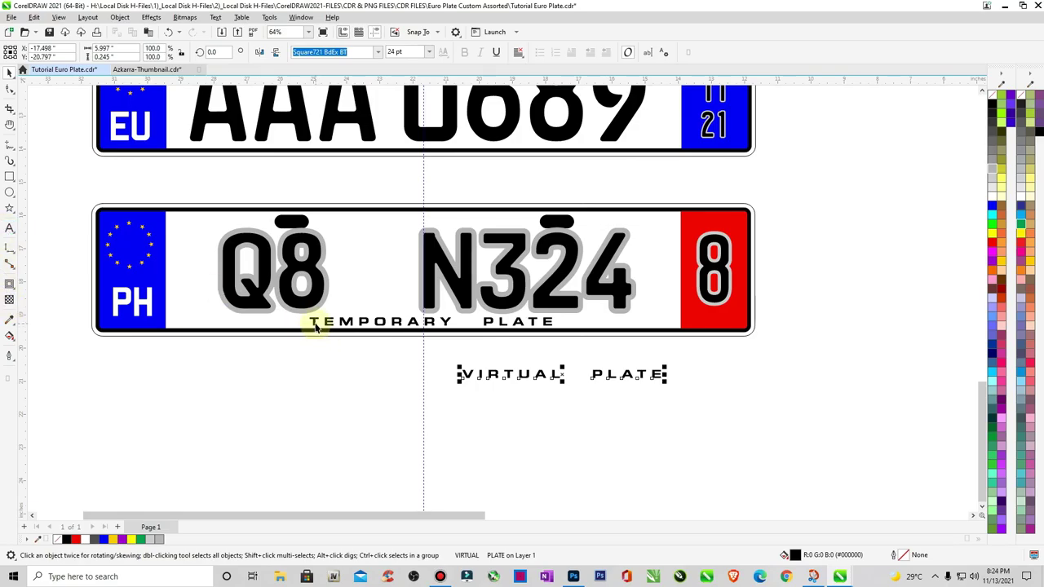
pyautogui.click(10, 229)
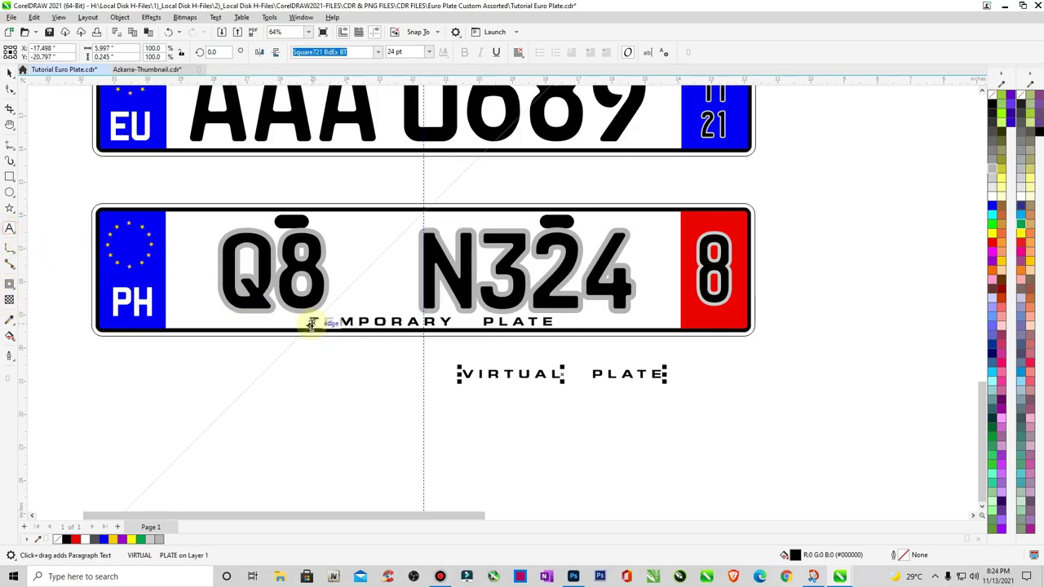
pyautogui.click(360, 320)
pyautogui.moveTo(309, 321); pyautogui.dragTo(537, 325)
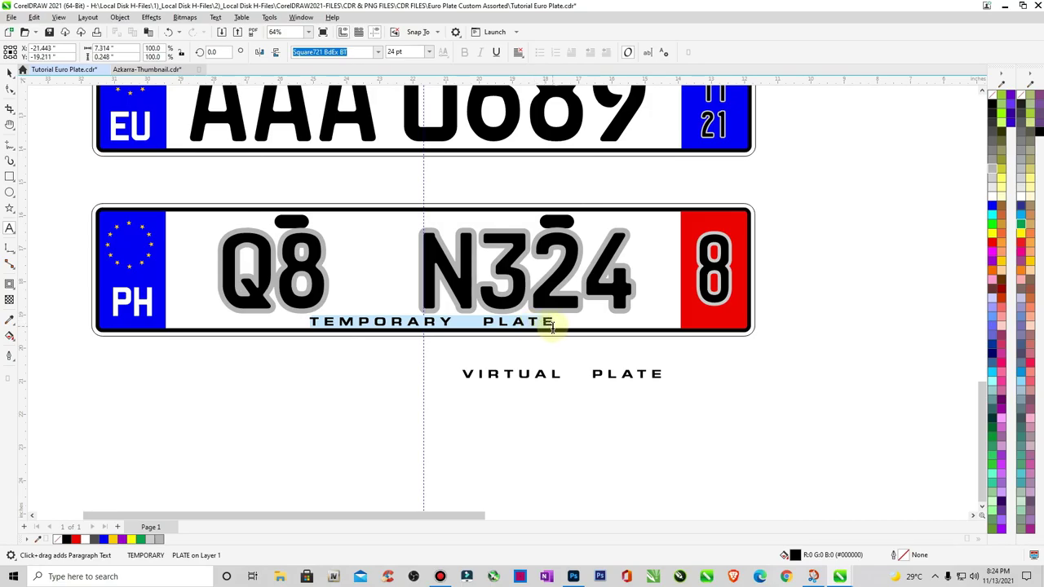
pyautogui.click(464, 376)
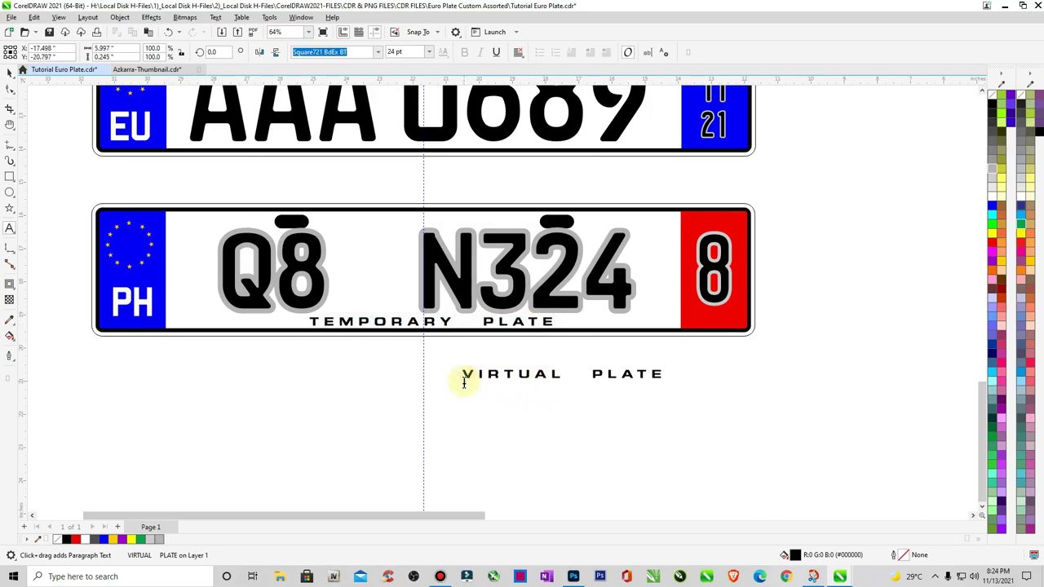
pyautogui.write('TEMPORARY  PLATE')
pyautogui.write('O')
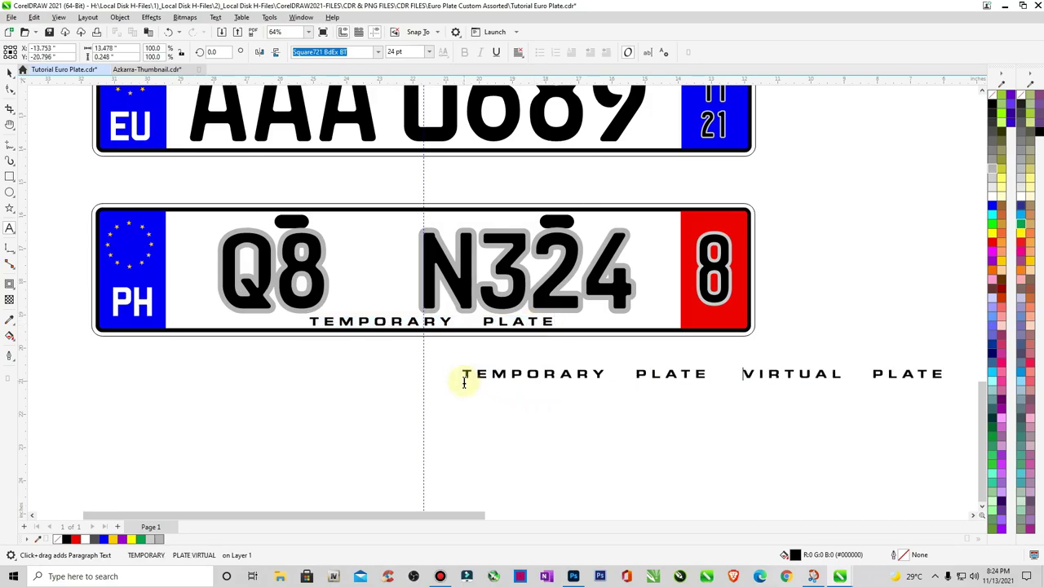
pyautogui.write('R')
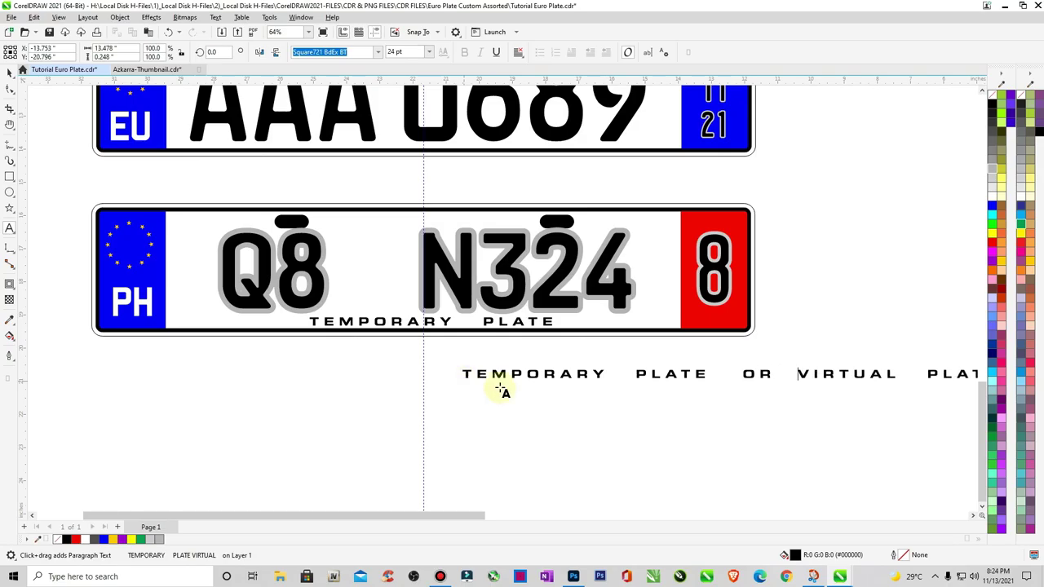
pyautogui.hotkey('ctrl', 'space')
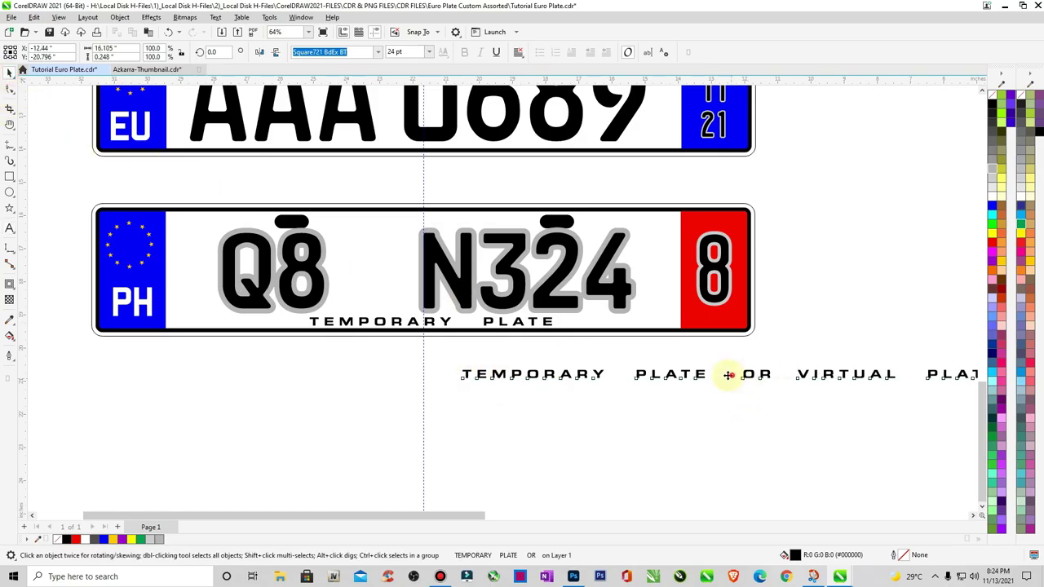
pyautogui.moveTo(728, 374); pyautogui.dragTo(427, 358)
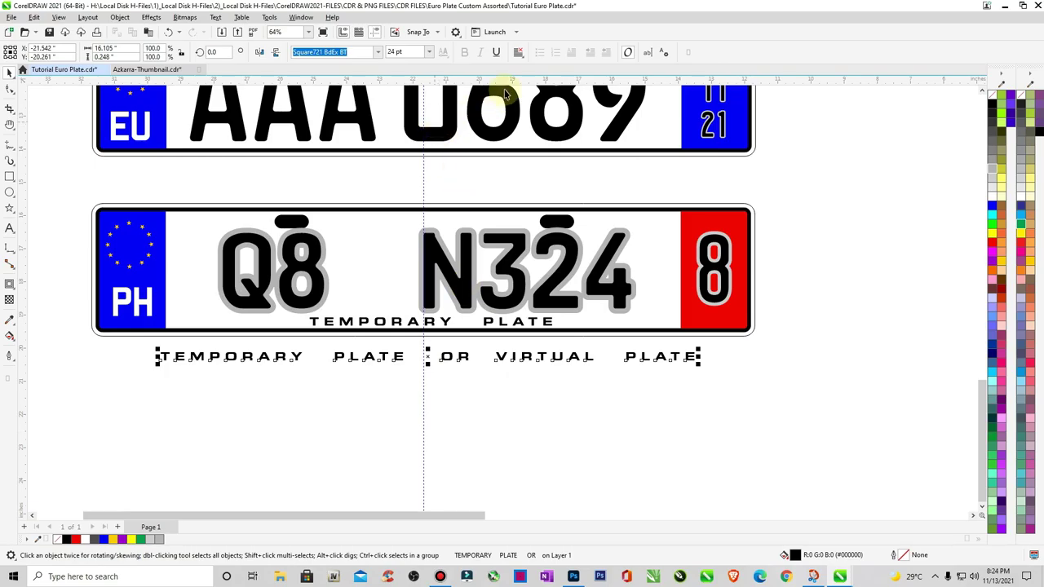
# Underline the TEMPORARY PLATE OR VIRTUAL PLATE caption and widen its letter spacing to nearly the plate's width
pyautogui.click(496, 52)
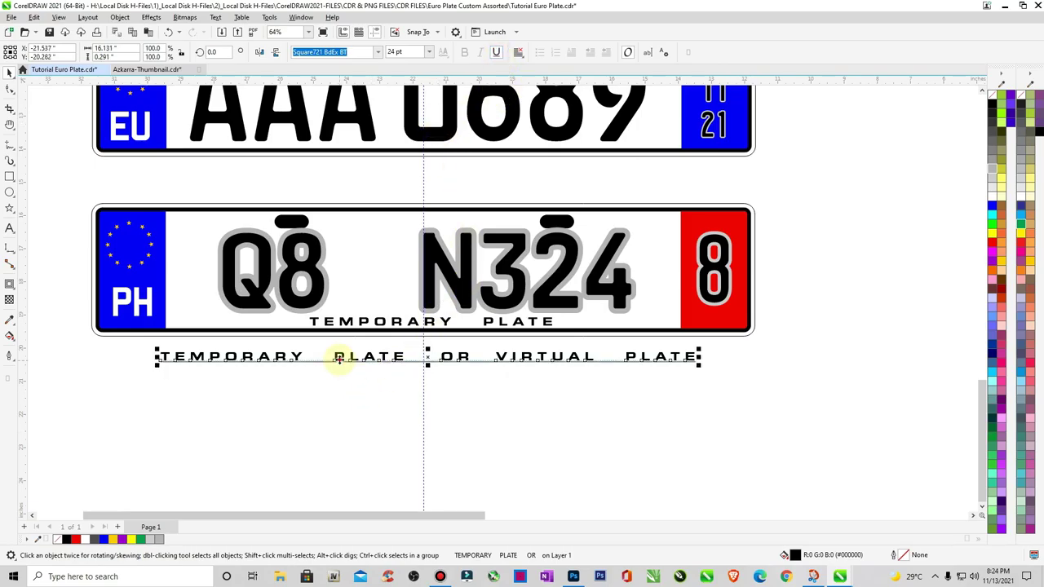
pyautogui.moveTo(338, 361); pyautogui.dragTo(300, 361)
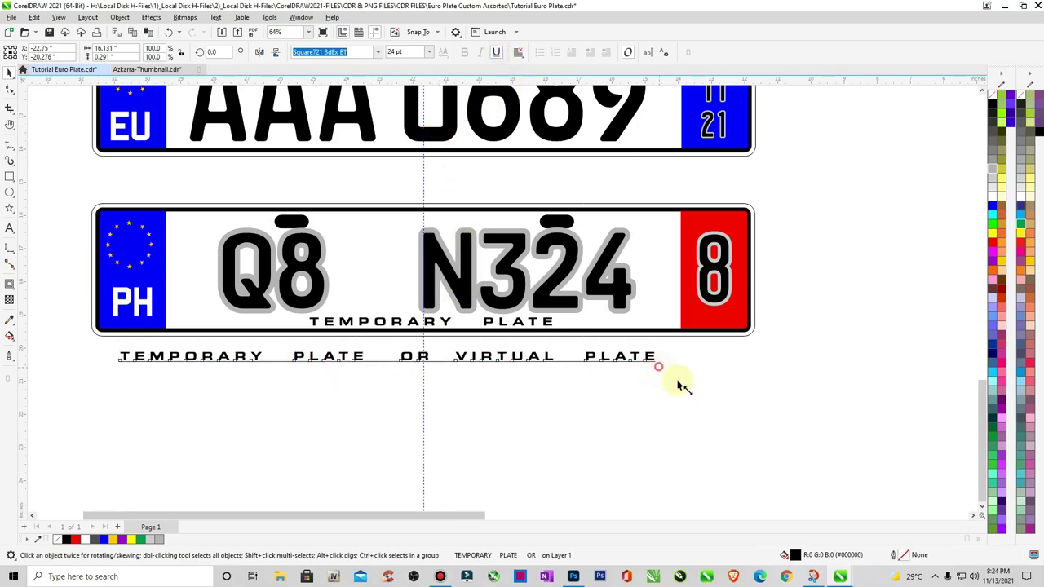
pyautogui.moveTo(684, 387); pyautogui.dragTo(722, 403)
pyautogui.click(698, 427)
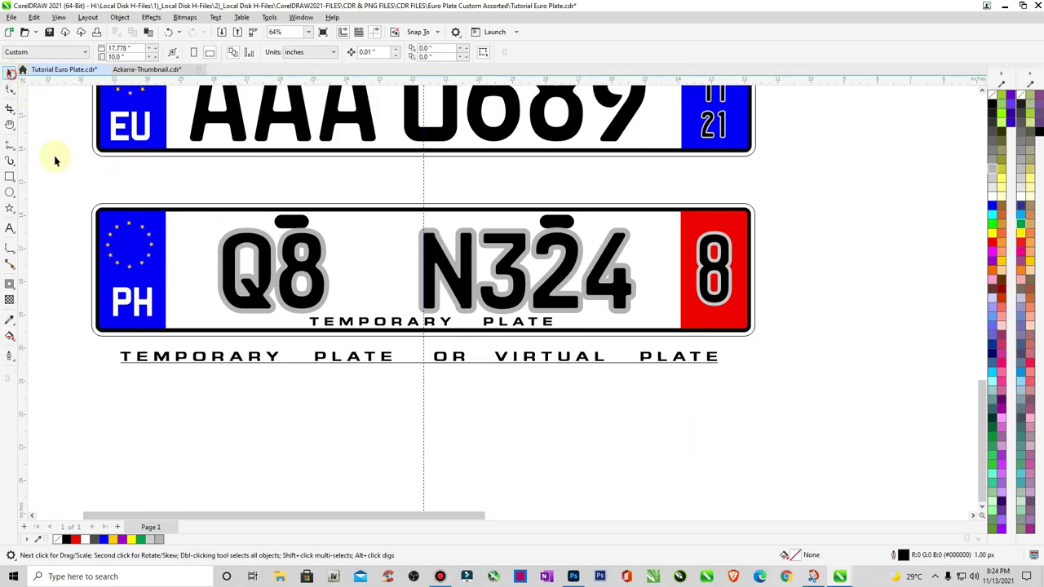
# Save the document and move the HOW TO CREATE? title text off the black page to the empty area below
pyautogui.press('F4')
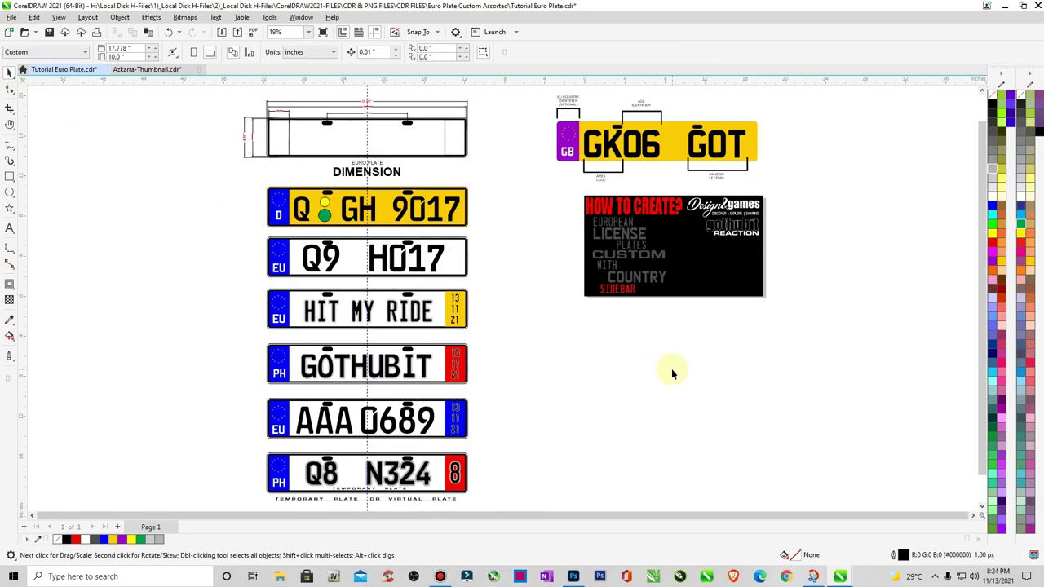
pyautogui.hotkey('ctrl', 's')
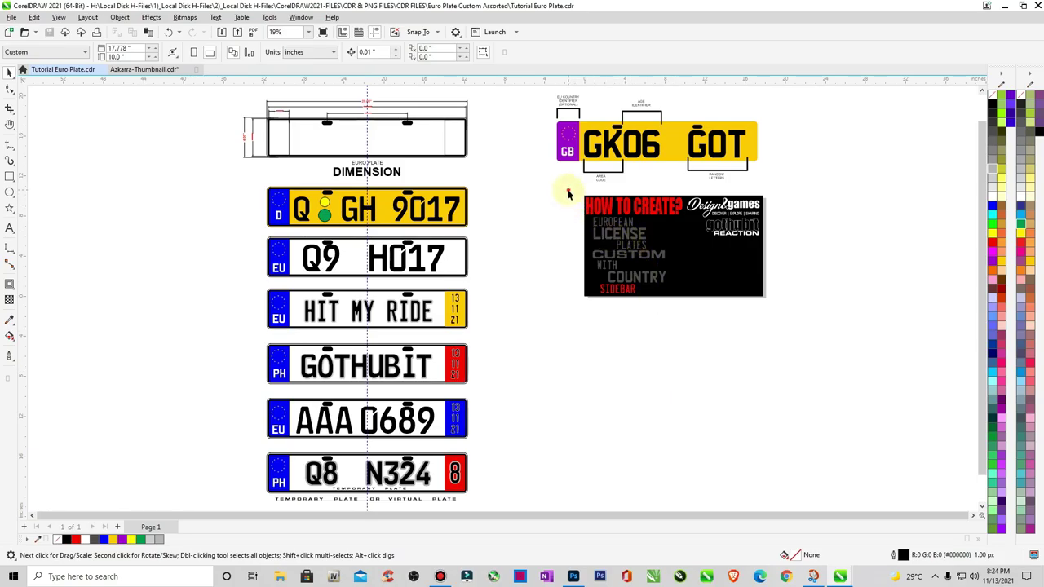
pyautogui.moveTo(568, 191); pyautogui.dragTo(683, 328)
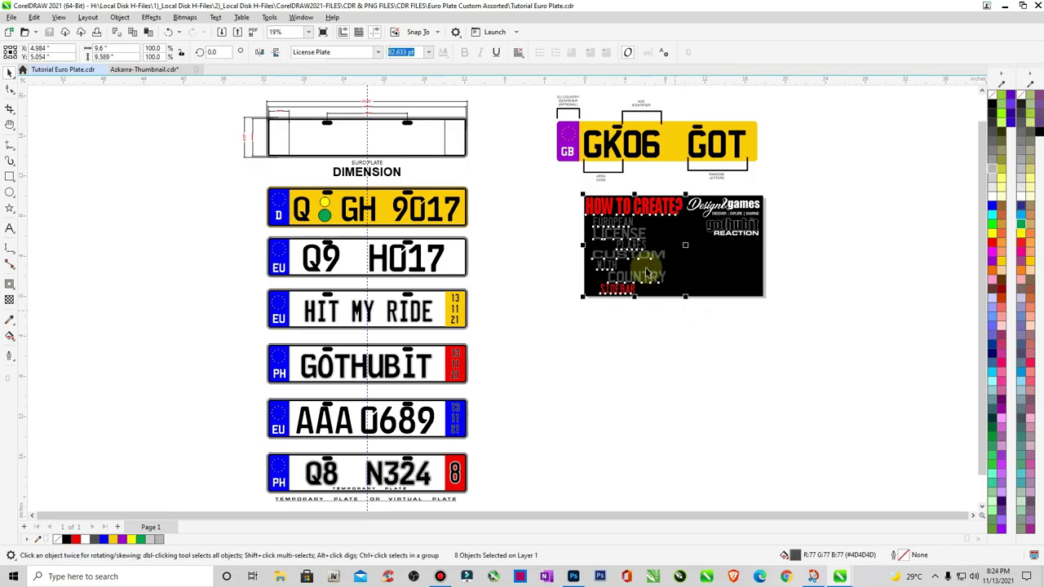
pyautogui.moveTo(632, 241); pyautogui.dragTo(565, 413)
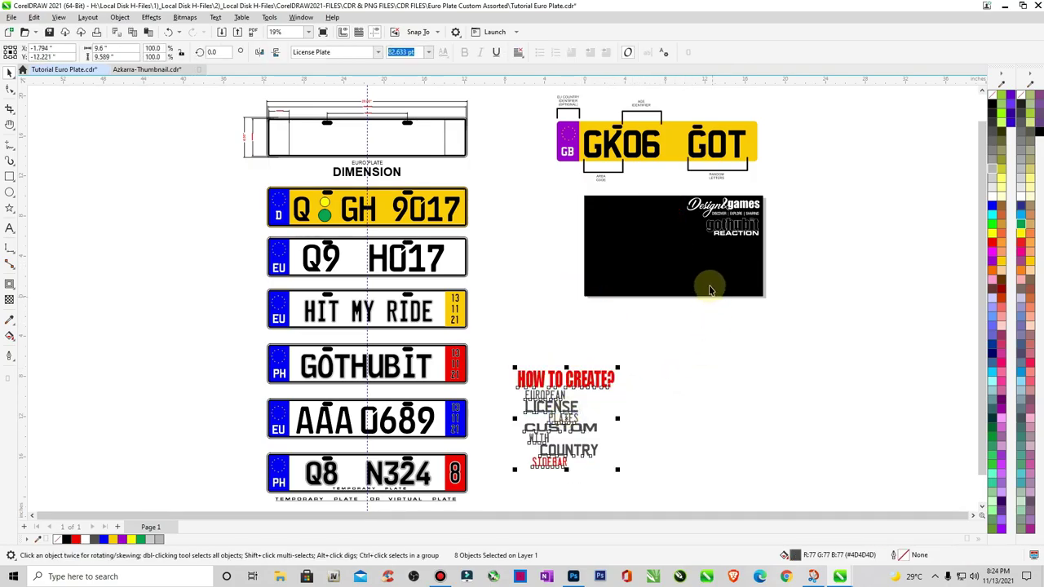
# Shrink the white logo group to about 4 in wide, keeping it in the black page's upper-right corner
pyautogui.moveTo(670, 186); pyautogui.dragTo(769, 247)
pyautogui.click(689, 243)
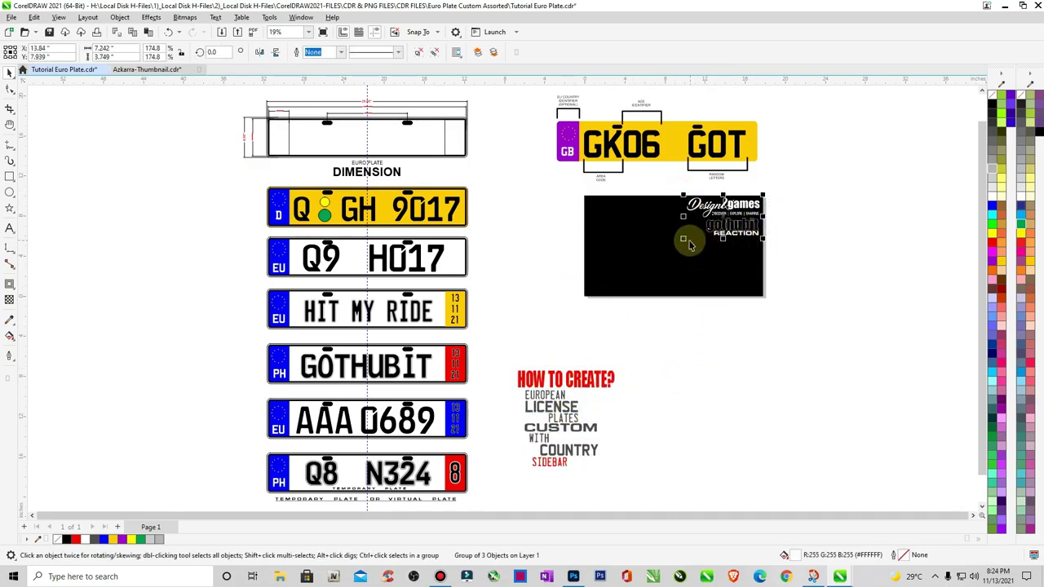
pyautogui.moveTo(683, 242); pyautogui.dragTo(808, 261)
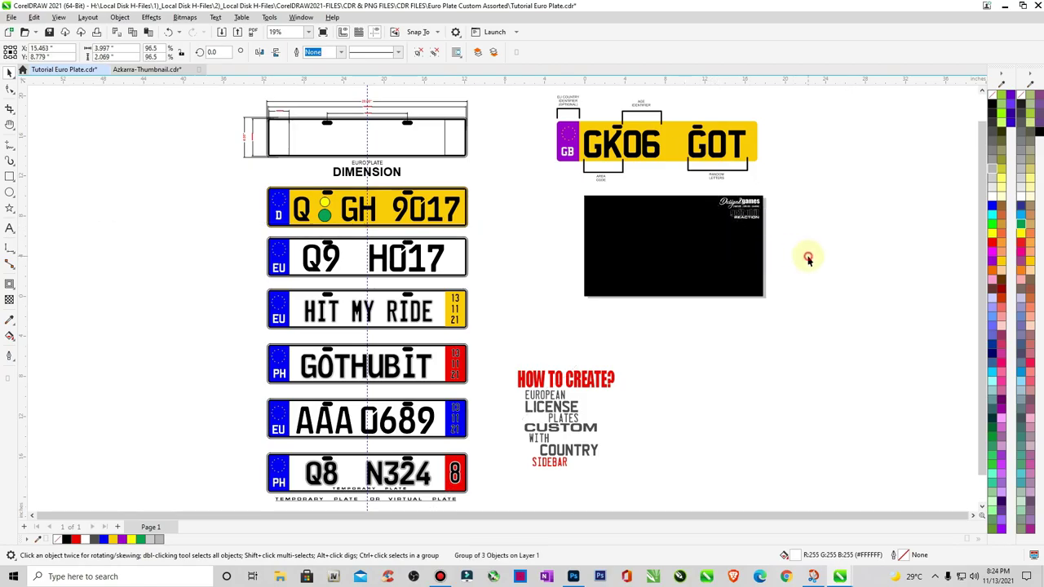
pyautogui.click(808, 259)
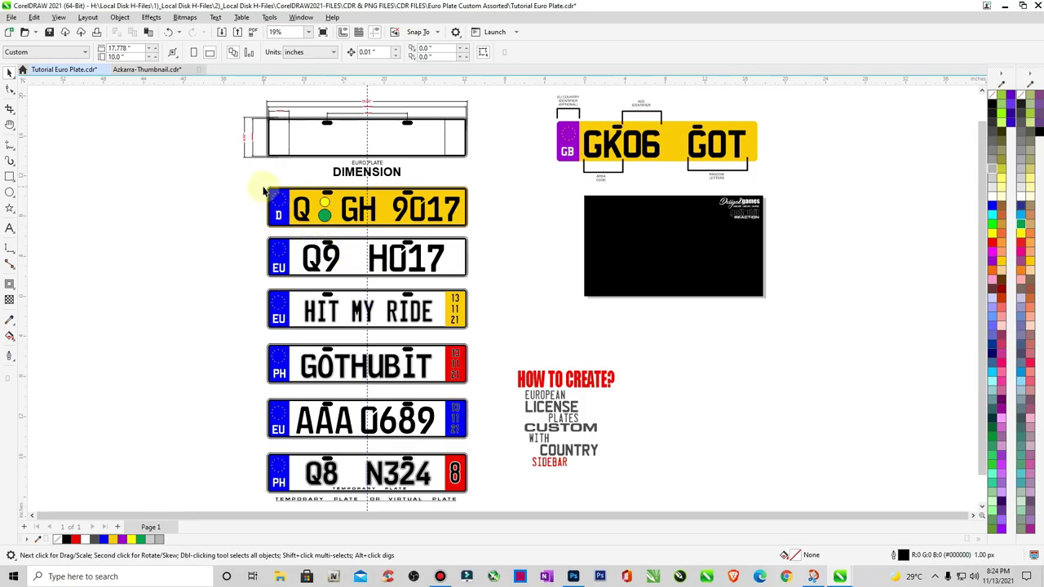
# Make a scaled-down copy of the six finished plates about 12.55 in wide and group it
pyautogui.moveTo(354, 251); pyautogui.dragTo(482, 500)
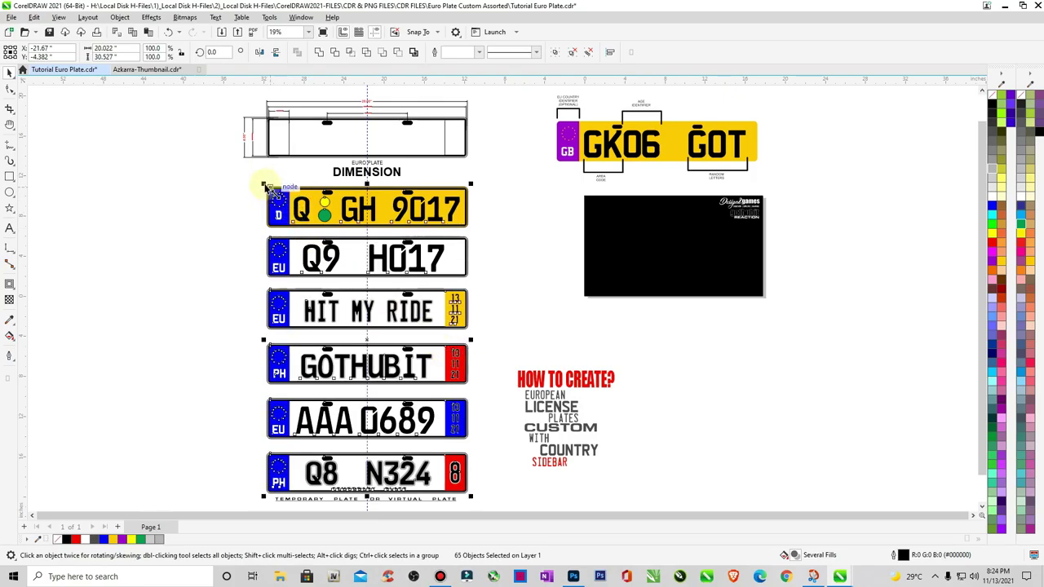
pyautogui.moveTo(264, 185); pyautogui.dragTo(341, 300)
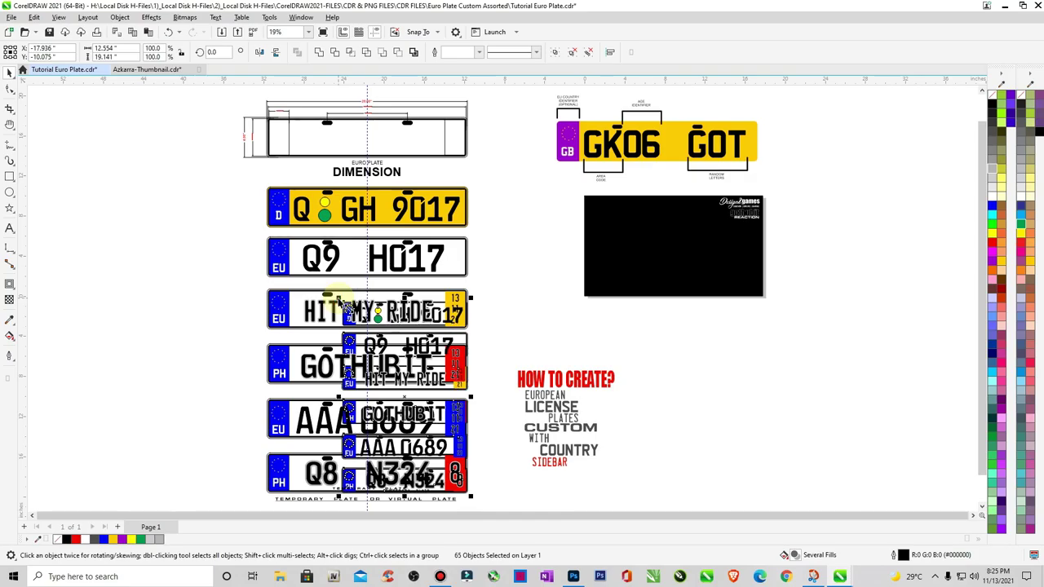
pyautogui.moveTo(340, 301); pyautogui.dragTo(341, 302)
pyautogui.hotkey('ctrl', 'g')
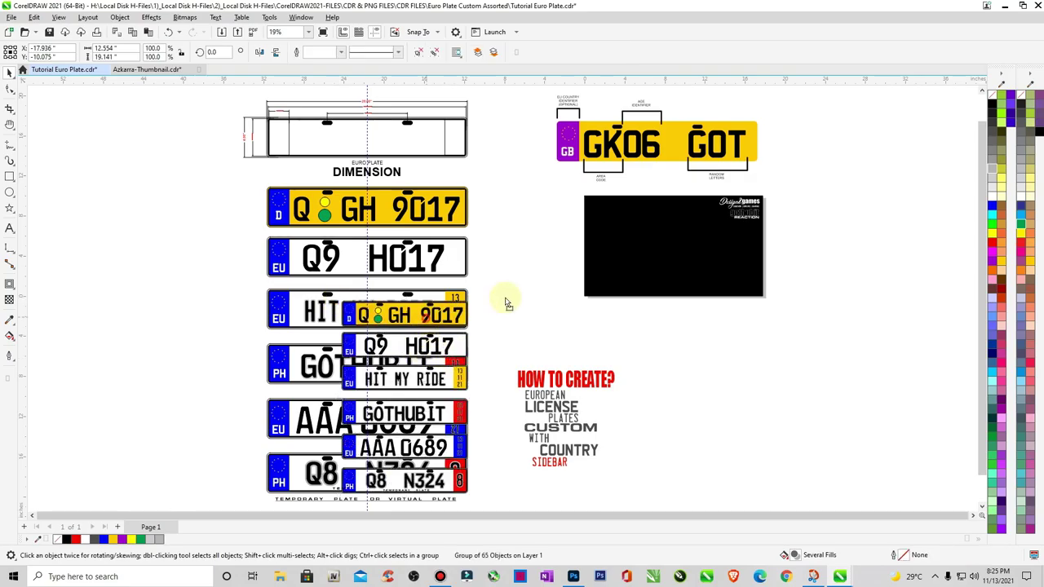
# Move the grouped plate copies onto the black page, scale them to about 5.25 in wide and place them near its middle
pyautogui.moveTo(425, 314); pyautogui.dragTo(687, 231)
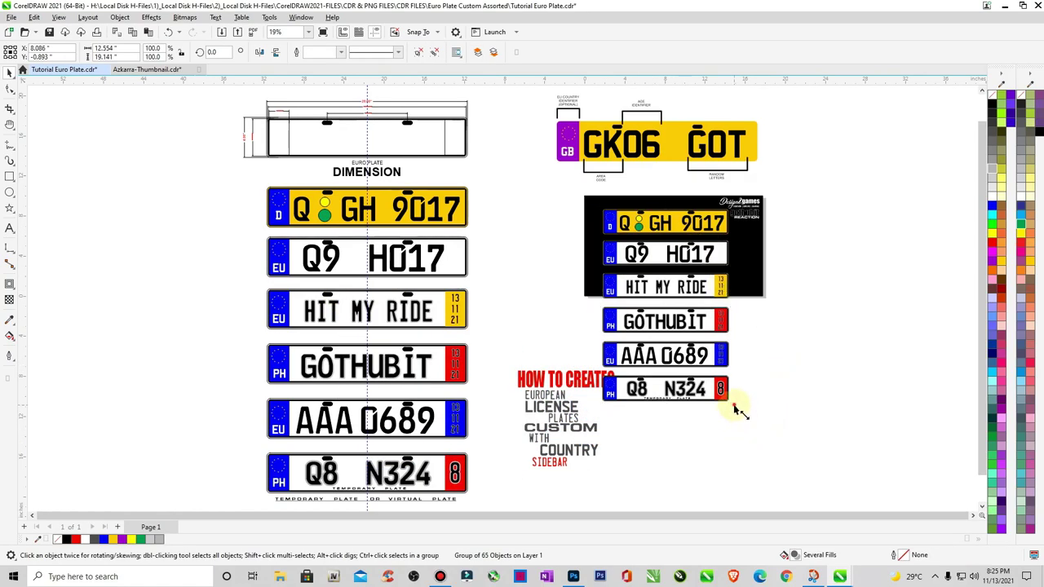
pyautogui.moveTo(734, 410); pyautogui.dragTo(701, 298)
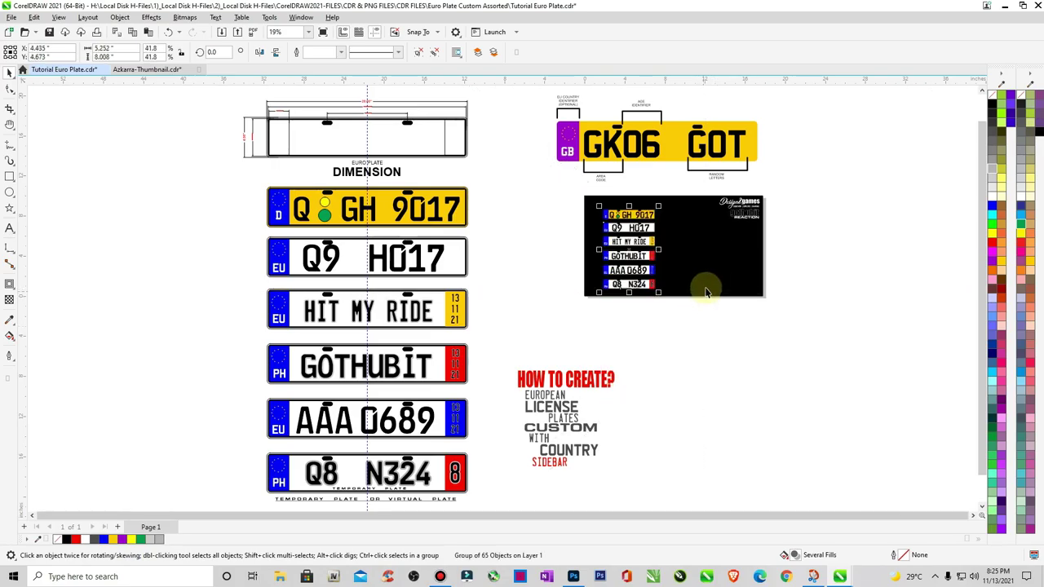
pyautogui.press('z')
pyautogui.moveTo(575, 188); pyautogui.dragTo(810, 305)
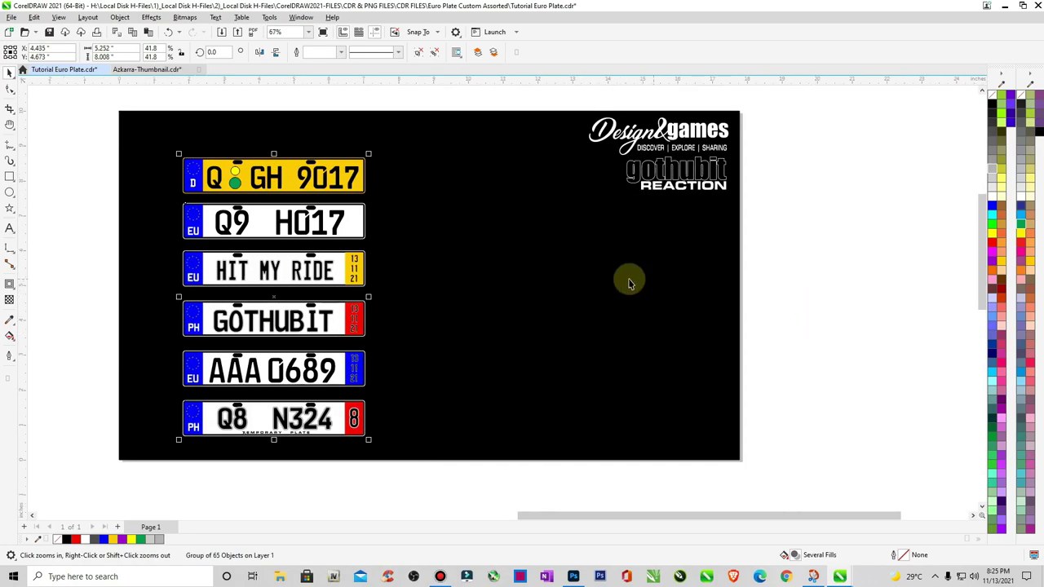
pyautogui.press('space')
pyautogui.moveTo(322, 225); pyautogui.dragTo(471, 224)
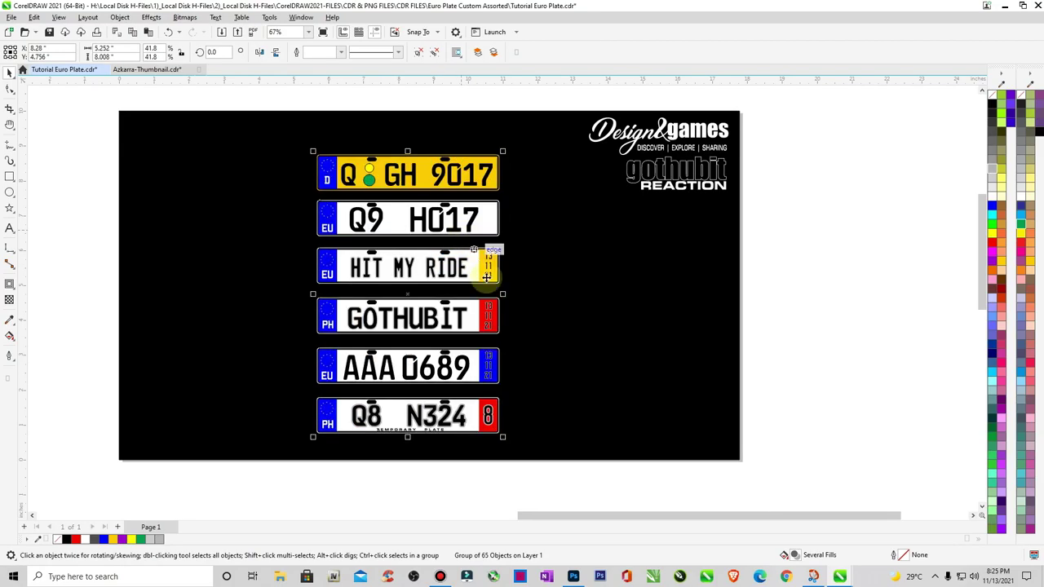
# Ungroup the plate copies, regroup the AAA 0689 plate and move it beside the Q8 N324 plate to start a second column
pyautogui.click(822, 354)
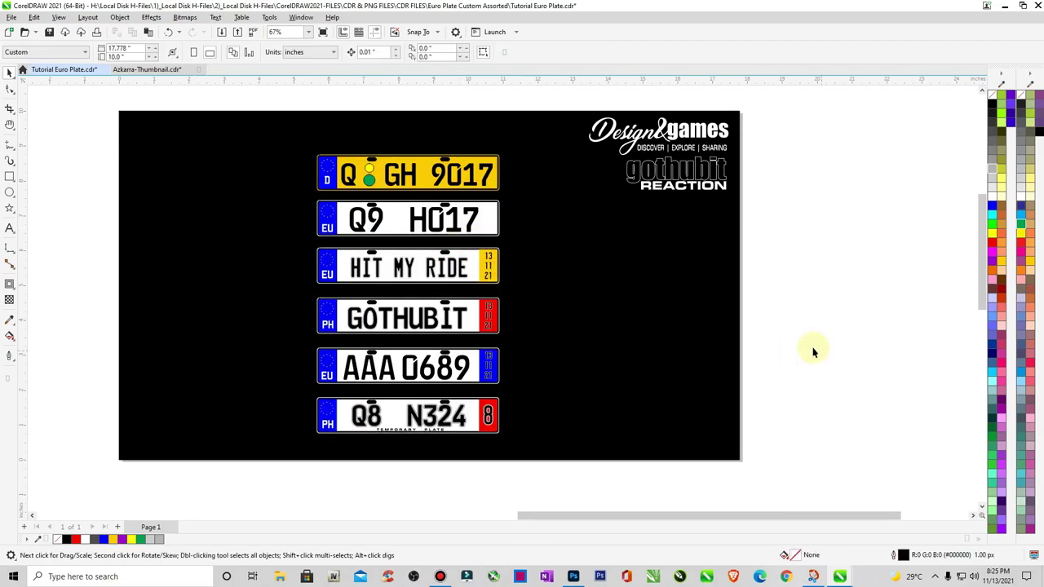
pyautogui.click(453, 220)
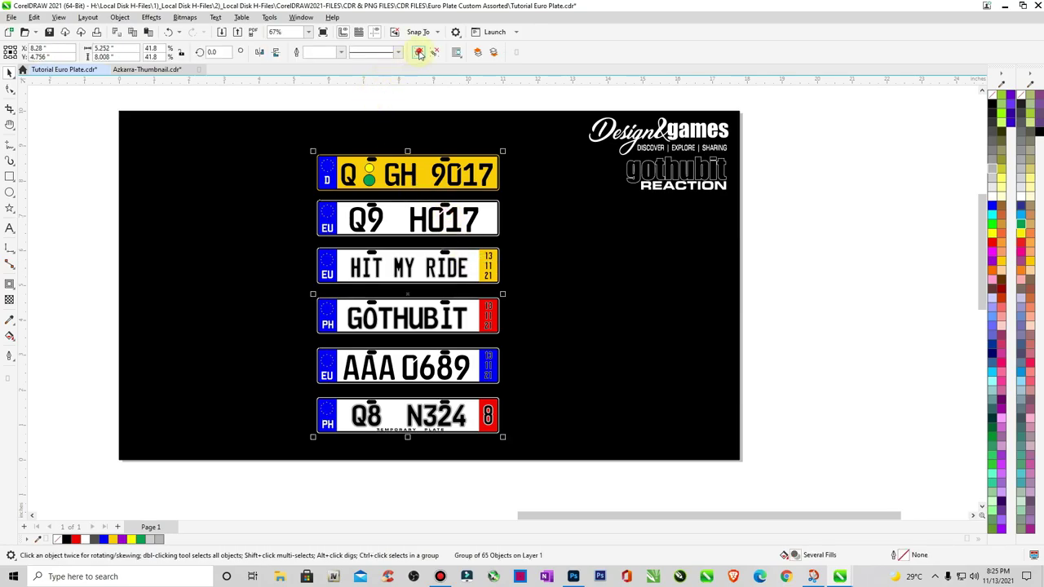
pyautogui.click(432, 98)
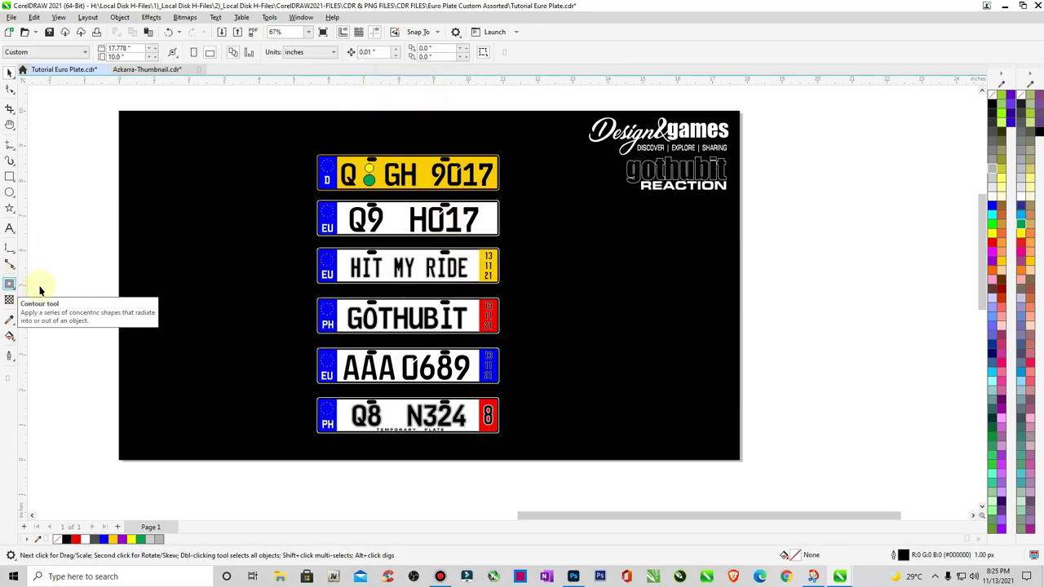
pyautogui.moveTo(103, 316); pyautogui.dragTo(547, 393)
pyautogui.click(110, 345)
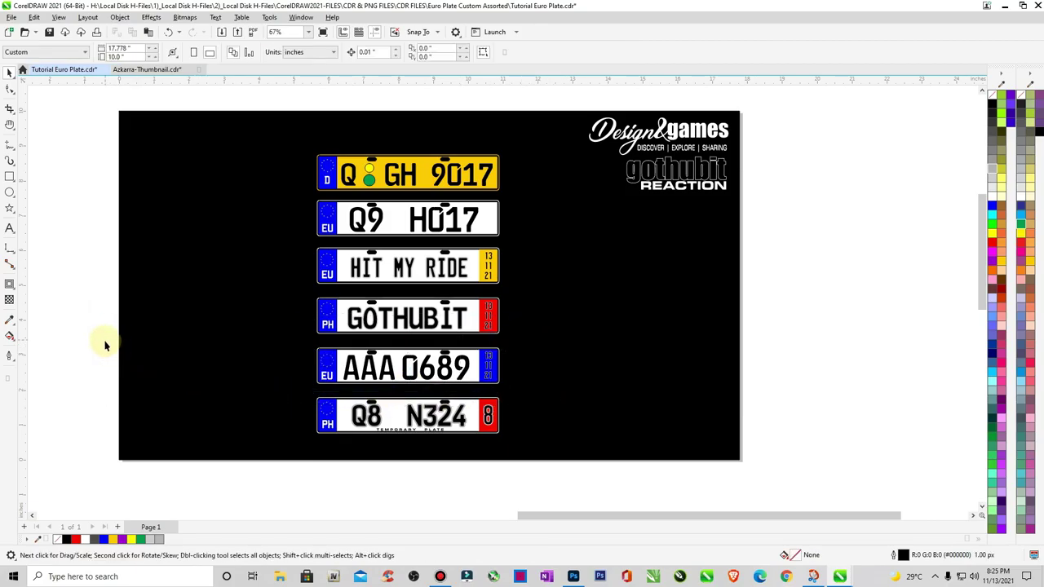
pyautogui.moveTo(117, 349); pyautogui.dragTo(525, 388)
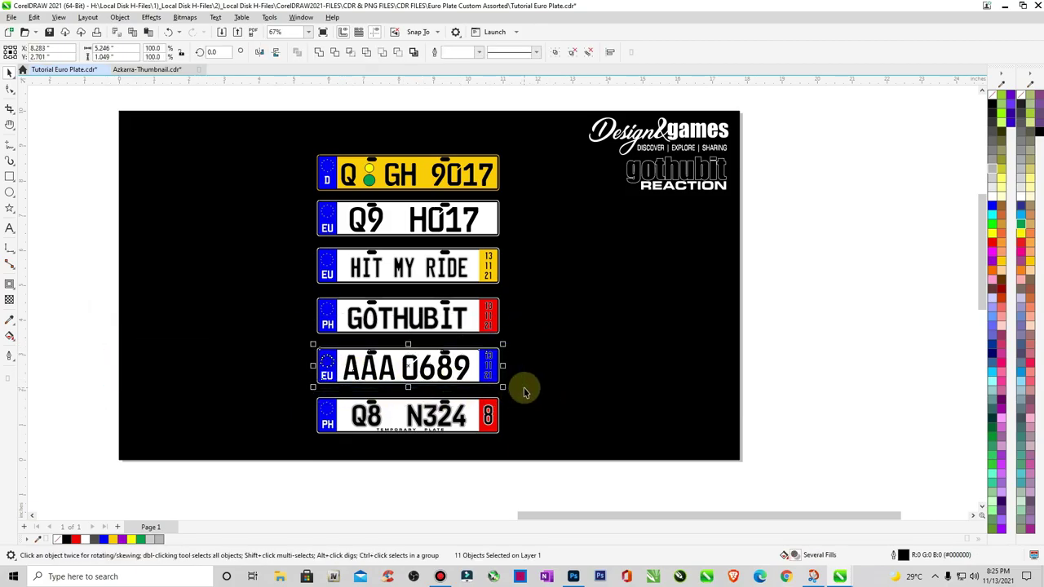
pyautogui.hotkey('ctrl', 'g')
pyautogui.moveTo(451, 371); pyautogui.dragTo(666, 421)
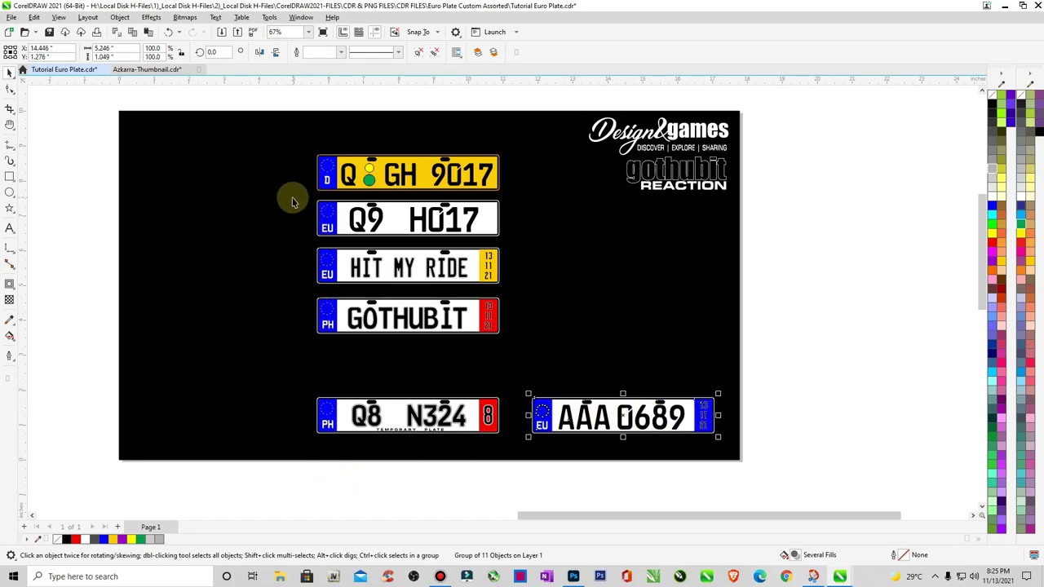
# Lock the black background rectangle and move the Q9 H017 plate directly above the AAA 0689 plate
pyautogui.rightClick(208, 198)
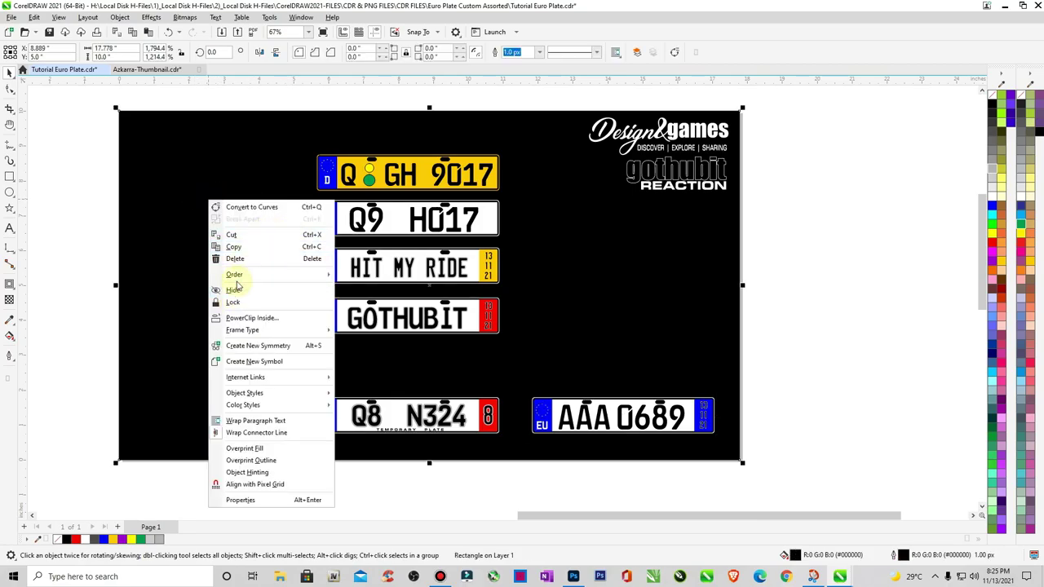
pyautogui.click(236, 308)
pyautogui.moveTo(297, 194); pyautogui.dragTo(529, 243)
pyautogui.moveTo(454, 223); pyautogui.dragTo(669, 371)
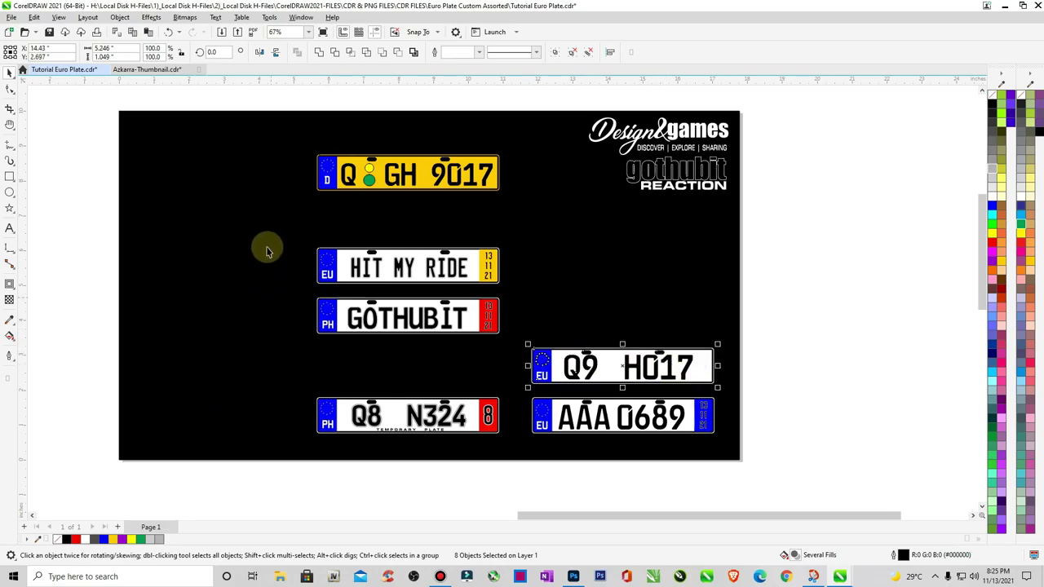
# Close the gaps in the first column by moving the HIT MY RIDE, GOTHUBIT and Q8 N324 plates up beneath the yellow plate
pyautogui.moveTo(269, 233); pyautogui.dragTo(515, 369)
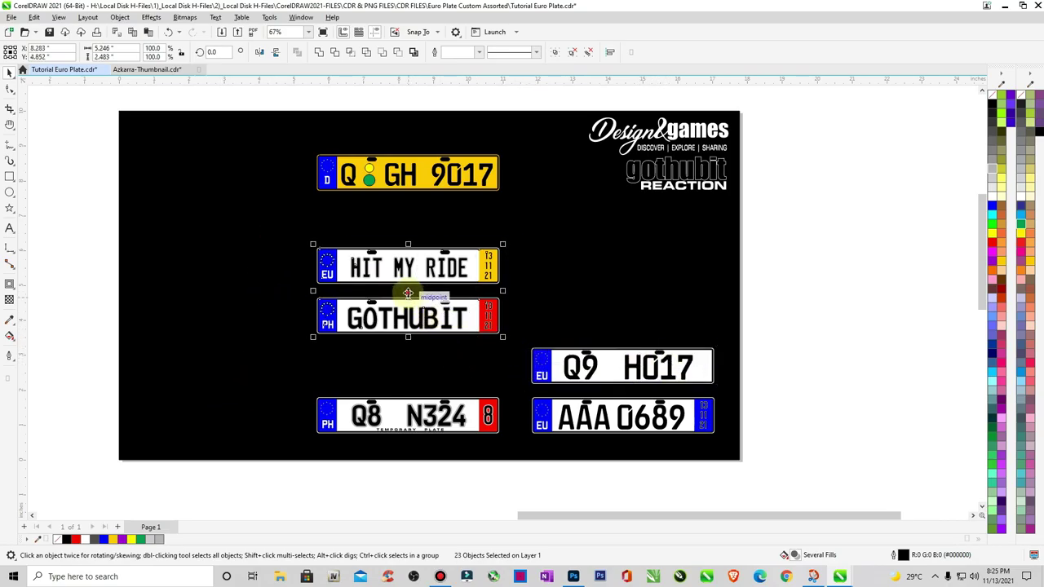
pyautogui.moveTo(415, 298); pyautogui.dragTo(411, 258)
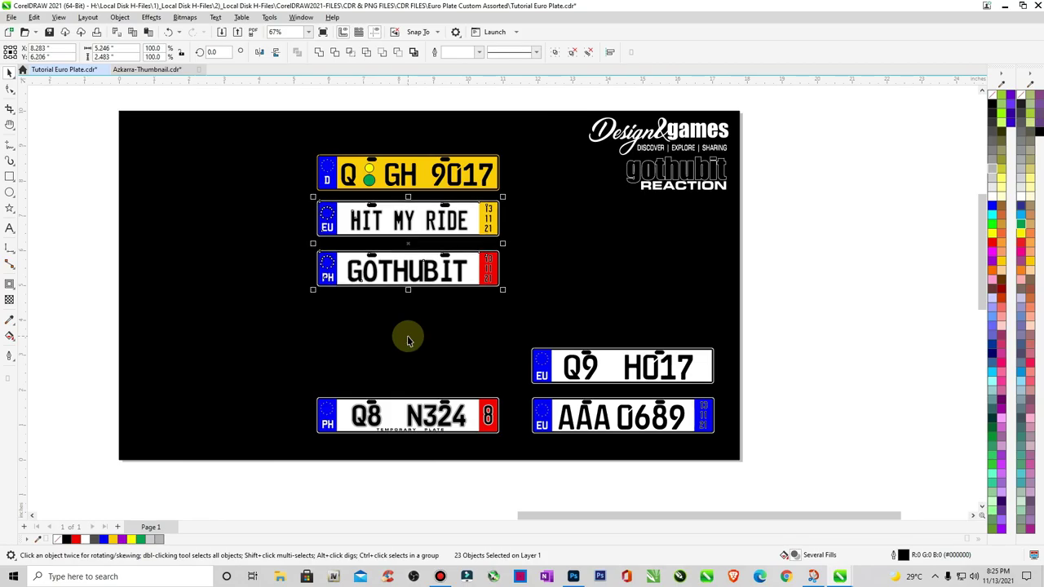
pyautogui.click(413, 372)
pyautogui.moveTo(275, 385); pyautogui.dragTo(512, 456)
pyautogui.moveTo(401, 419); pyautogui.dragTo(402, 324)
# Raise the second-column plates, then enlarge all six plates together to about 16.04 in wide and centre them on the black page
pyautogui.moveTo(520, 341); pyautogui.dragTo(683, 309)
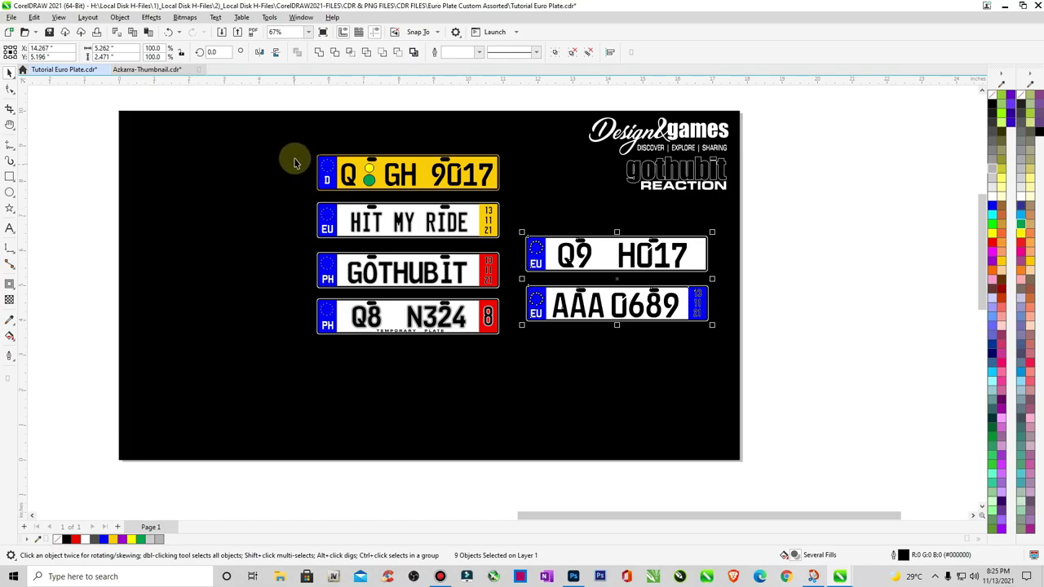
pyautogui.moveTo(302, 154); pyautogui.dragTo(517, 397)
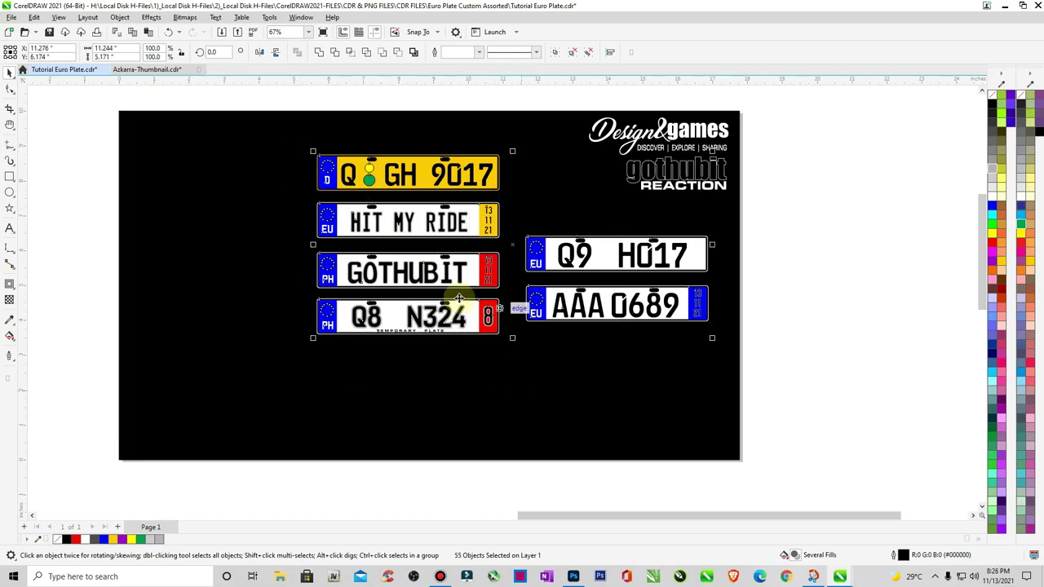
pyautogui.moveTo(313, 341); pyautogui.dragTo(145, 483)
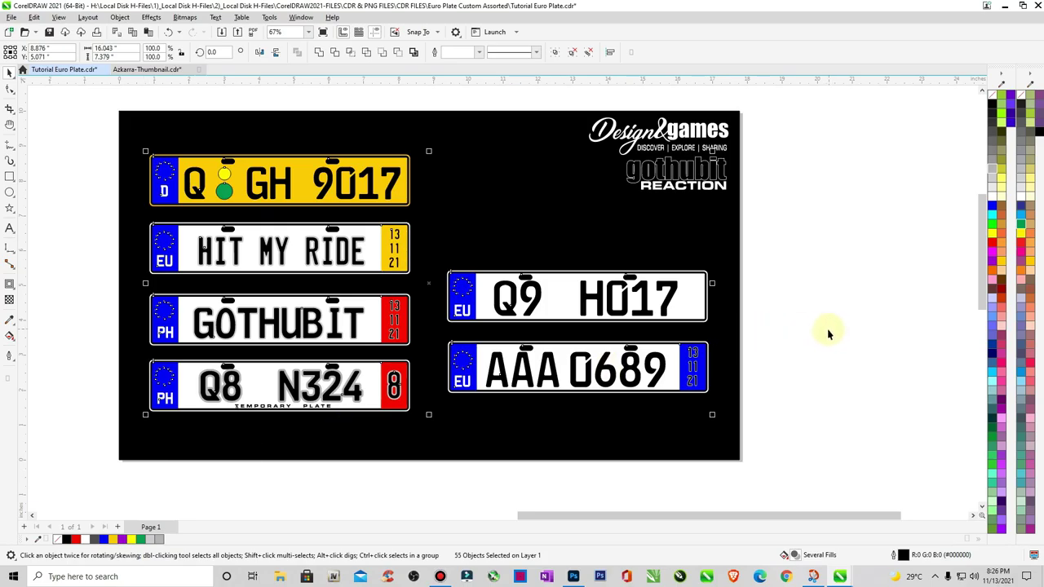
pyautogui.moveTo(489, 367); pyautogui.dragTo(488, 375)
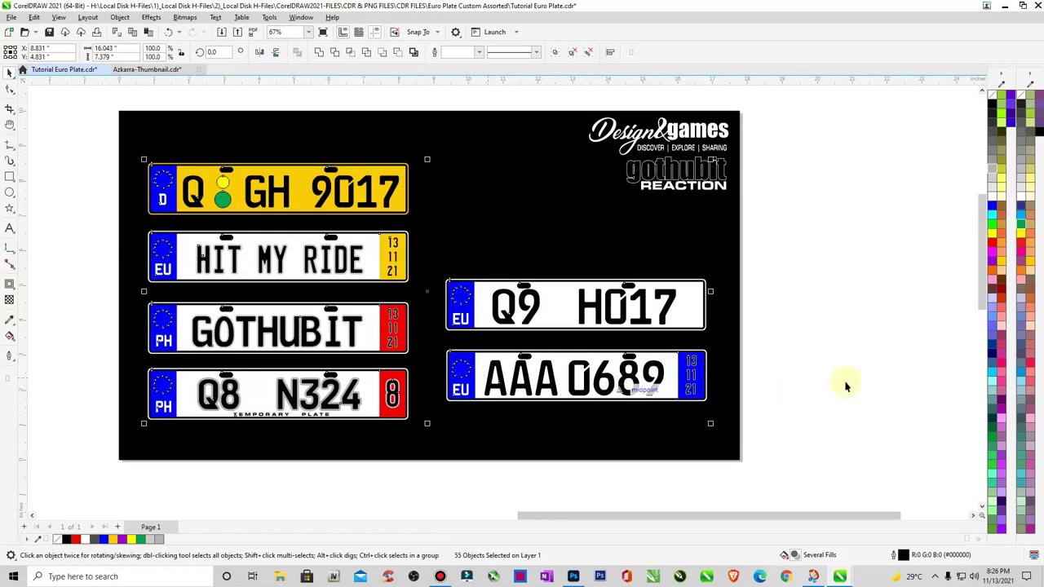
# Lower the Q9 H017 and AAA 0689 plates so the AAA 0689 plate lines up with the Q8 N324 plate
pyautogui.moveTo(738, 244); pyautogui.dragTo(432, 445)
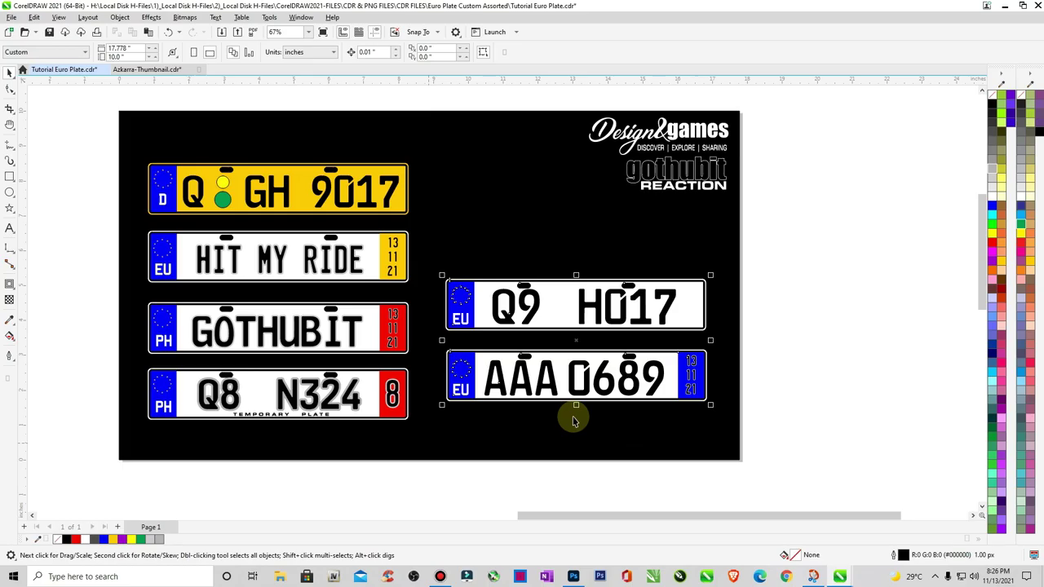
pyautogui.moveTo(599, 408); pyautogui.dragTo(601, 406)
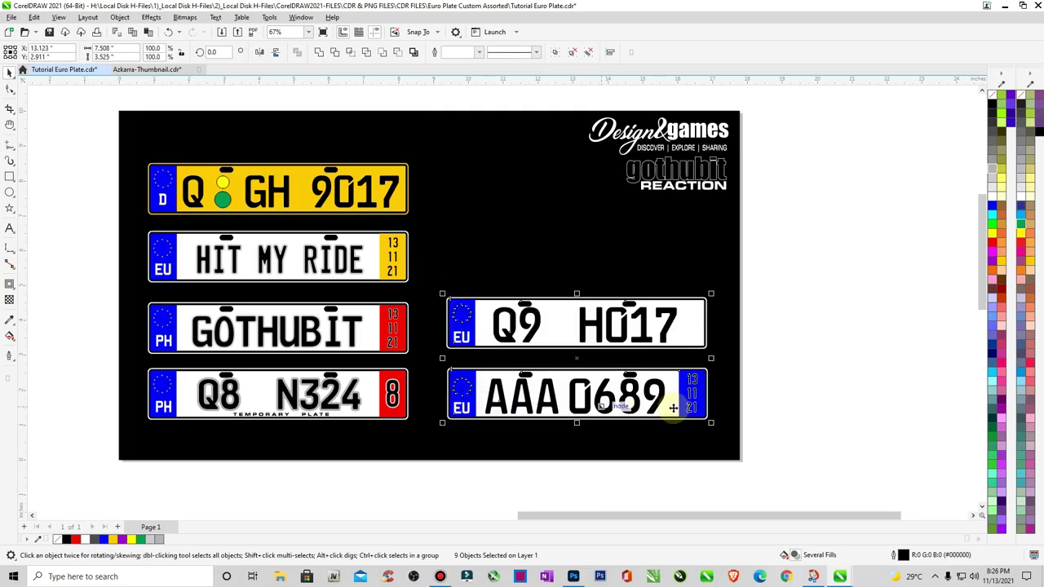
pyautogui.click(803, 405)
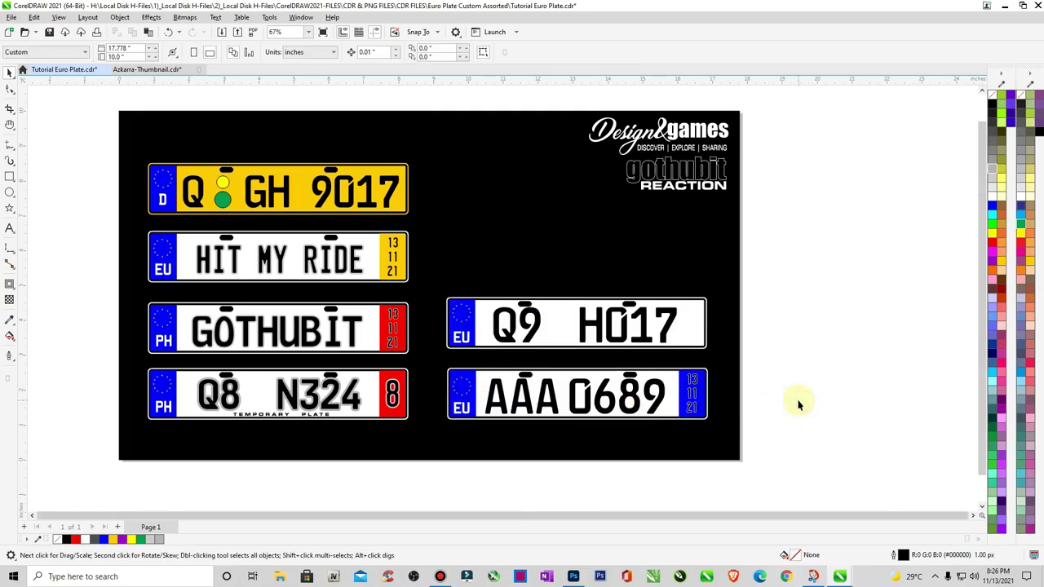
# Move the EUROPEAN LICENSE PLATES caption stack above the second-column plates and the HOW TO CREATE? title to the page's upper-left corner
pyautogui.press('F4')
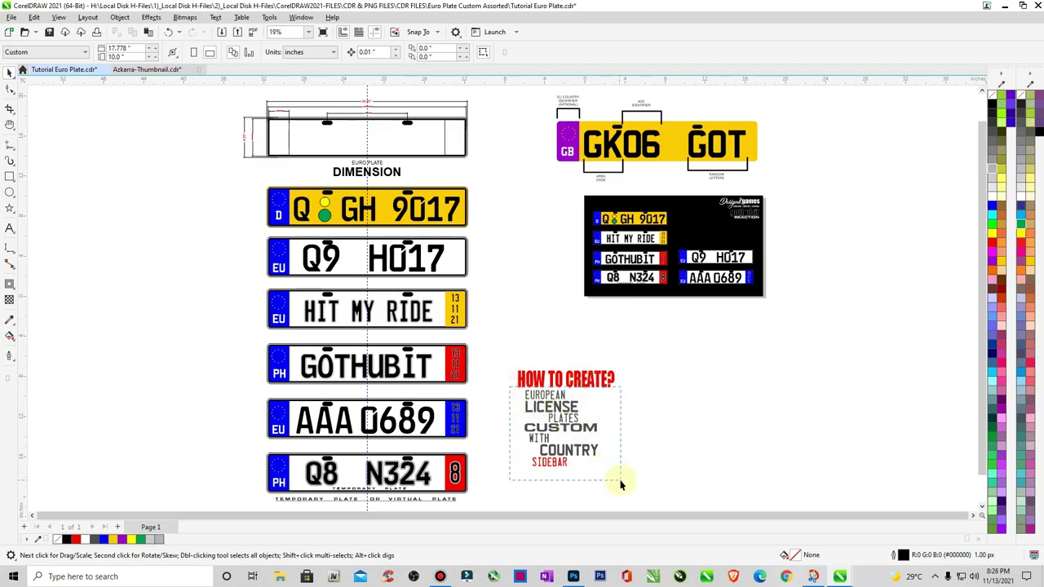
pyautogui.moveTo(619, 485); pyautogui.dragTo(700, 211)
pyautogui.moveTo(573, 380); pyautogui.dragTo(632, 198)
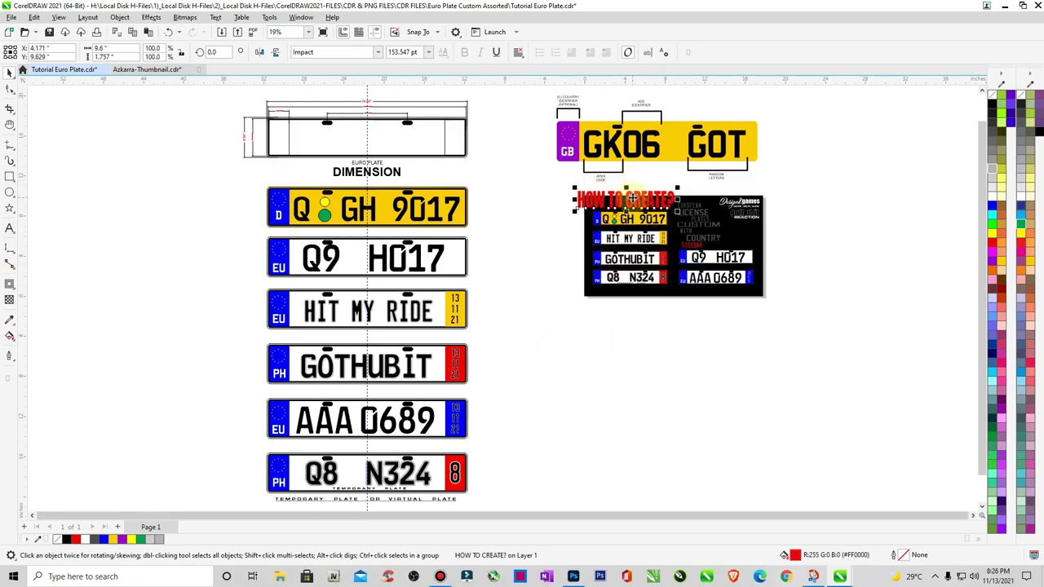
pyautogui.press('z')
pyautogui.moveTo(559, 177); pyautogui.dragTo(799, 307)
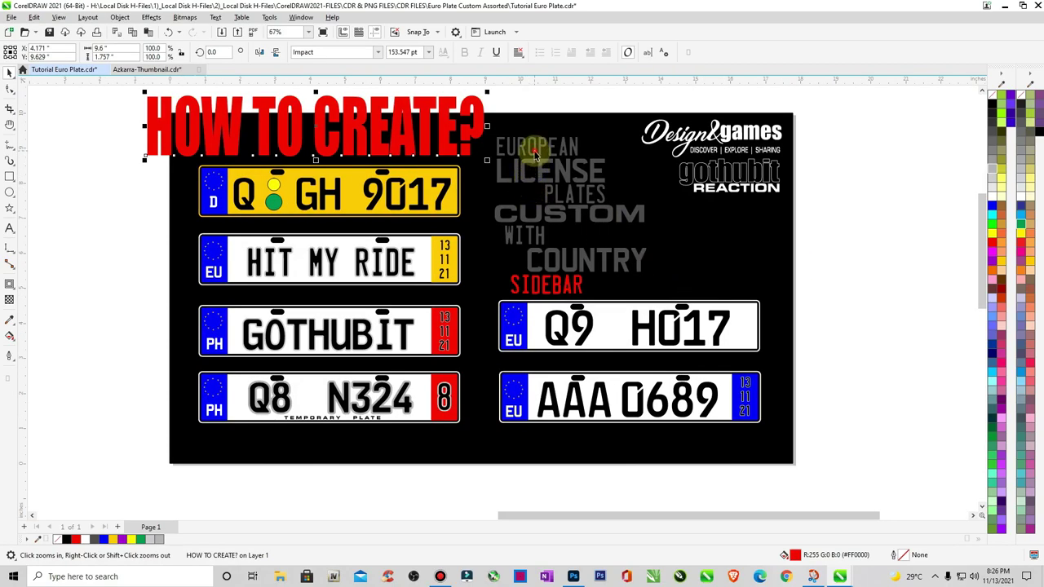
# Shift the caption stack slightly toward the logos, keeping it above the Q9 H017 plate
pyautogui.press('space')
pyautogui.click(534, 151)
pyautogui.moveTo(487, 98); pyautogui.dragTo(691, 303)
pyautogui.moveTo(583, 201); pyautogui.dragTo(609, 197)
pyautogui.click(874, 258)
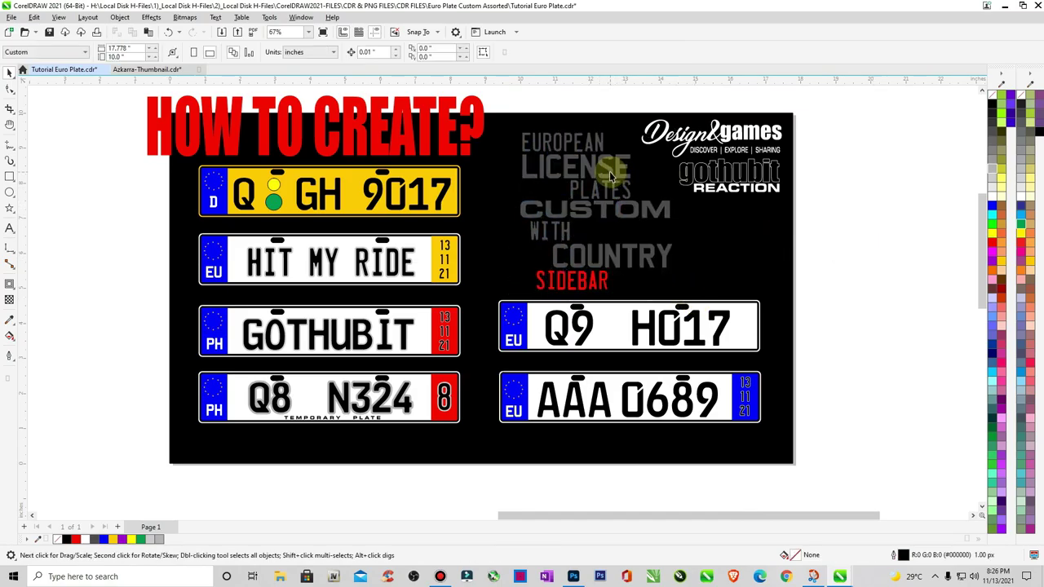
# Recolour the caption words: EUROPEAN golden yellow, LICENSE red and CUSTOM white
pyautogui.click(569, 143)
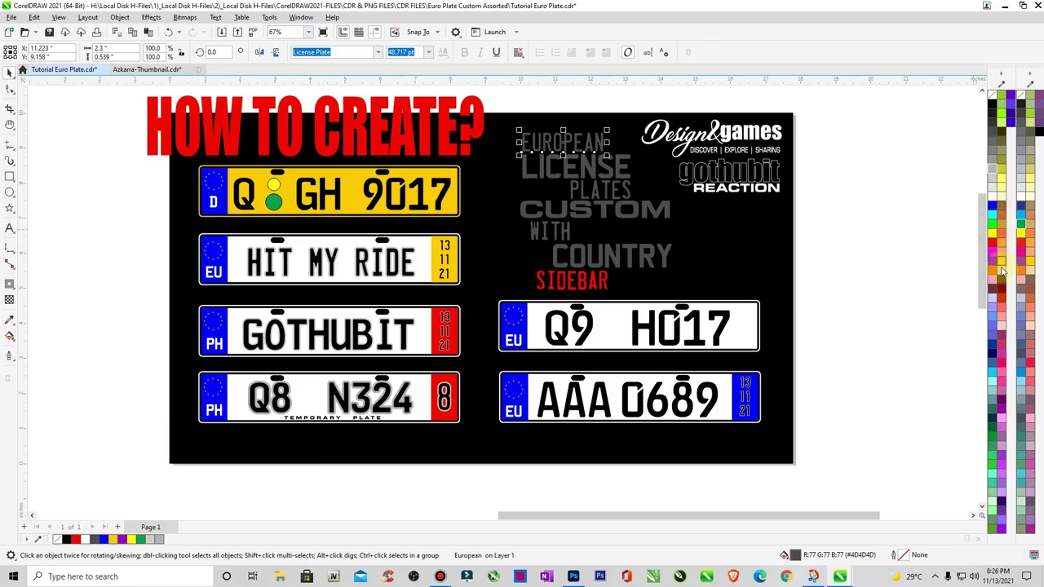
pyautogui.click(1003, 271)
pyautogui.click(914, 264)
pyautogui.click(611, 175)
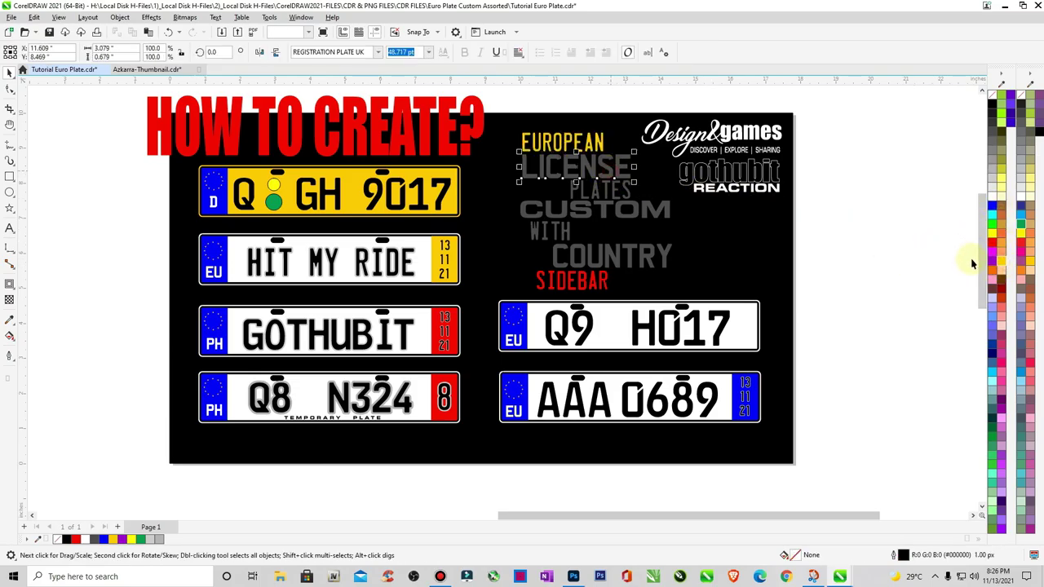
pyautogui.click(992, 243)
pyautogui.click(954, 261)
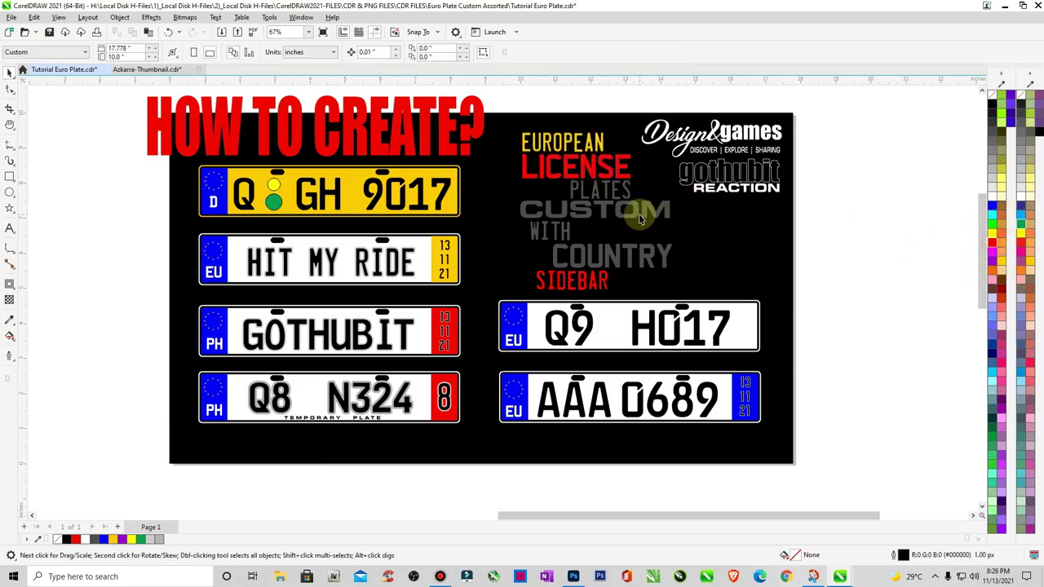
pyautogui.click(640, 219)
pyautogui.click(993, 202)
pyautogui.click(899, 247)
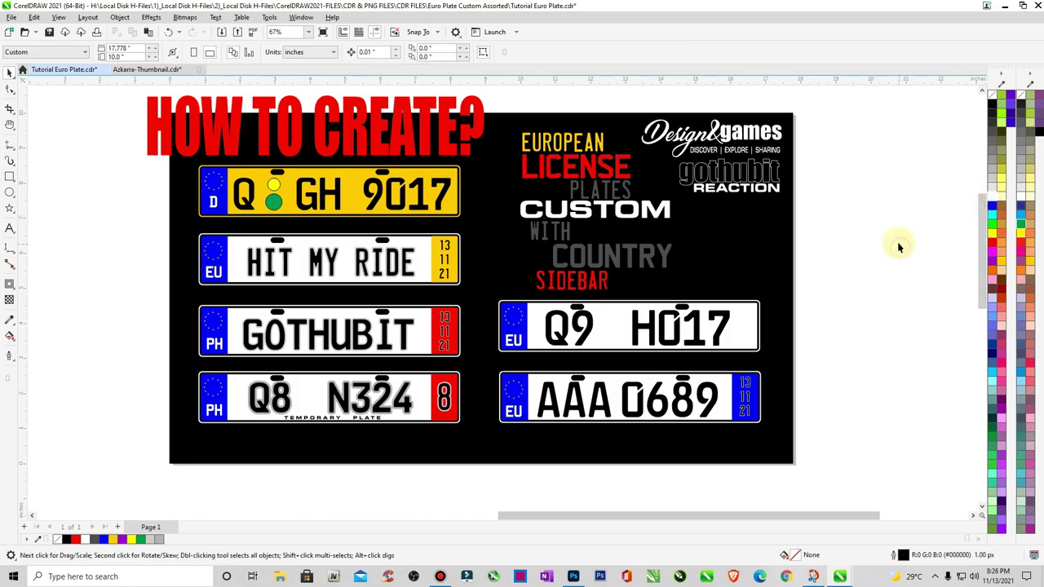
# Restyle the HOW TO CREATE? title in Square721 BdEx BT at about 67 pt and centre it above the yellow plate
pyautogui.click(395, 133)
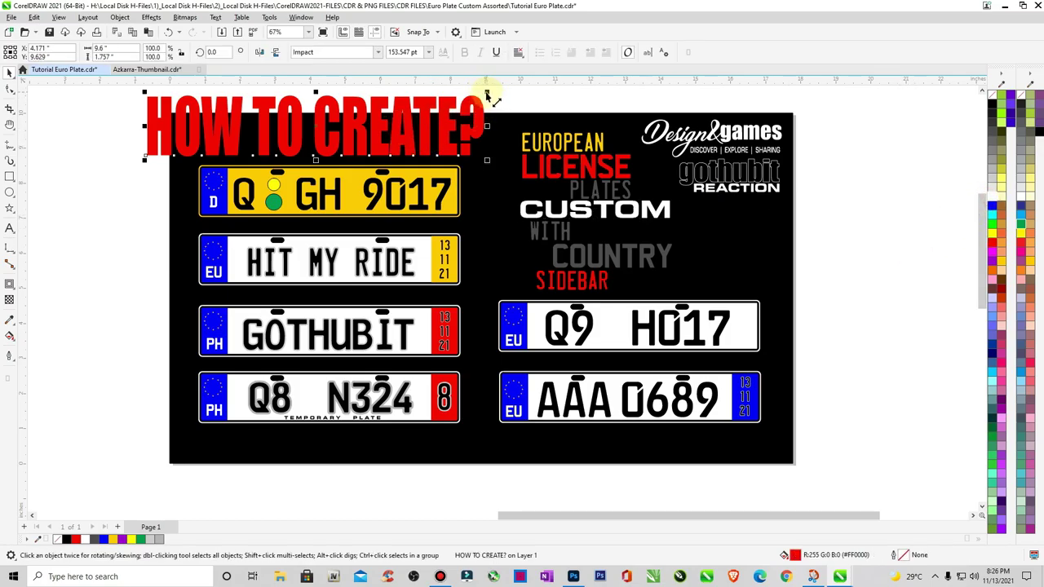
pyautogui.moveTo(487, 96); pyautogui.dragTo(380, 127)
pyautogui.click(379, 53)
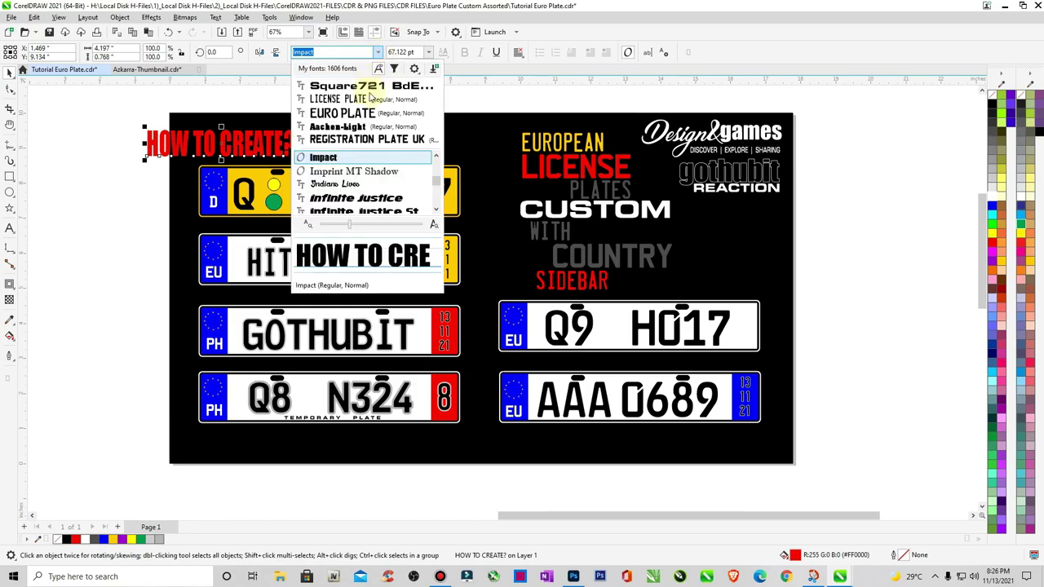
pyautogui.click(371, 86)
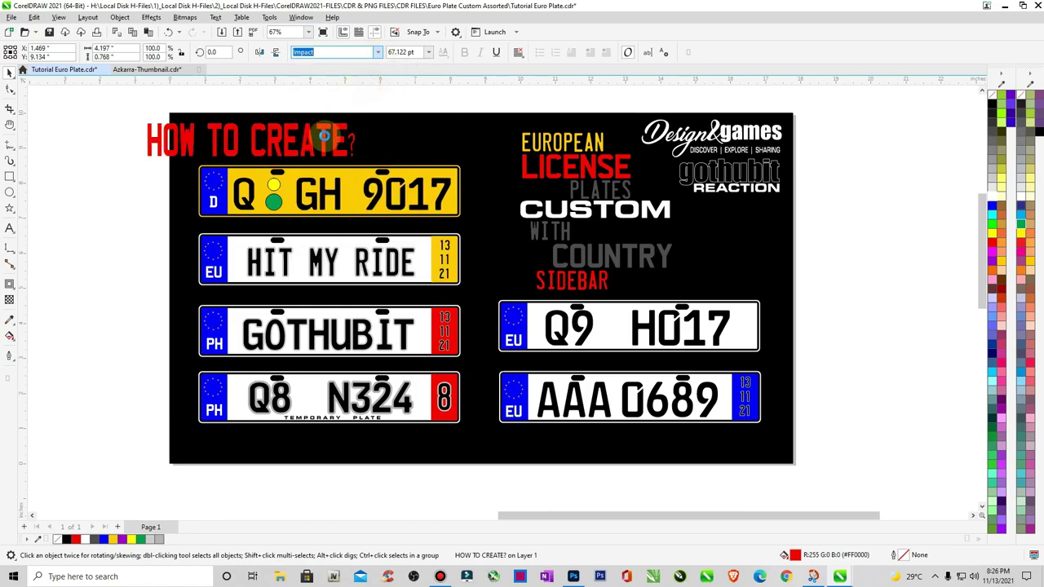
pyautogui.moveTo(388, 140); pyautogui.dragTo(366, 141)
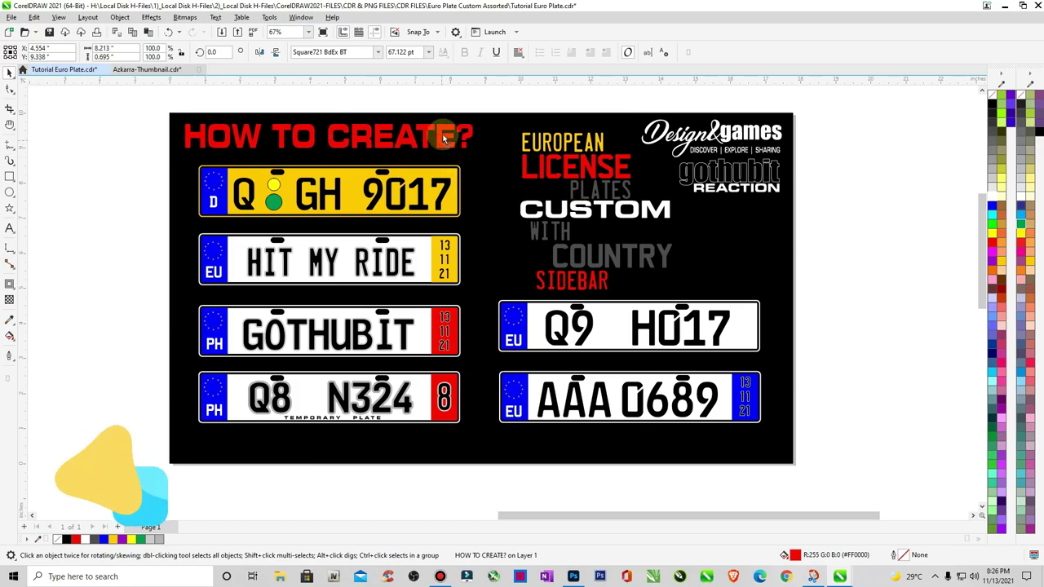
pyautogui.click(854, 270)
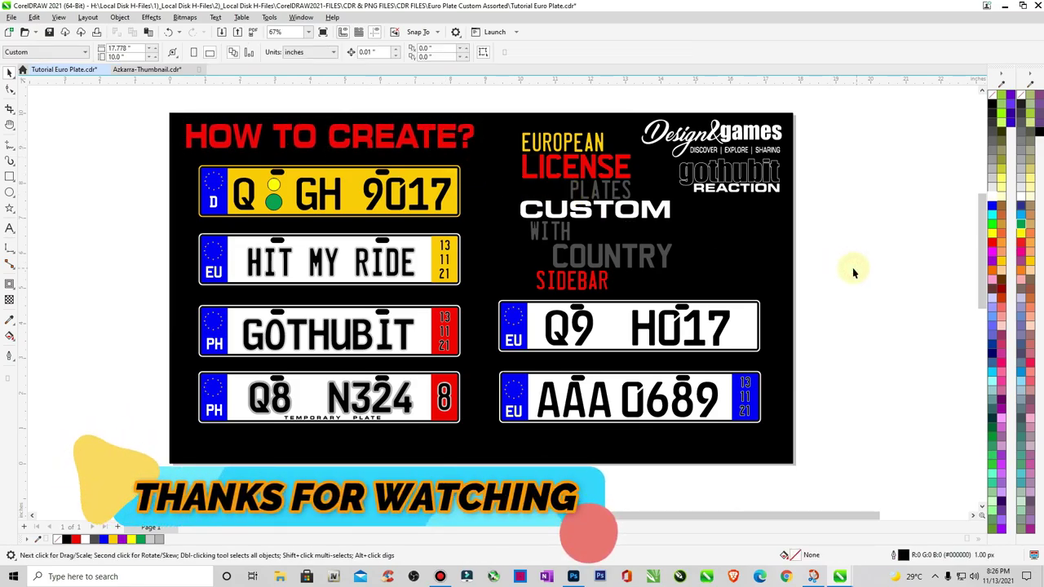
# Examine the finished black page layout in a full-screen preview
pyautogui.press('z')
pyautogui.moveTo(172, 114); pyautogui.dragTo(791, 463)
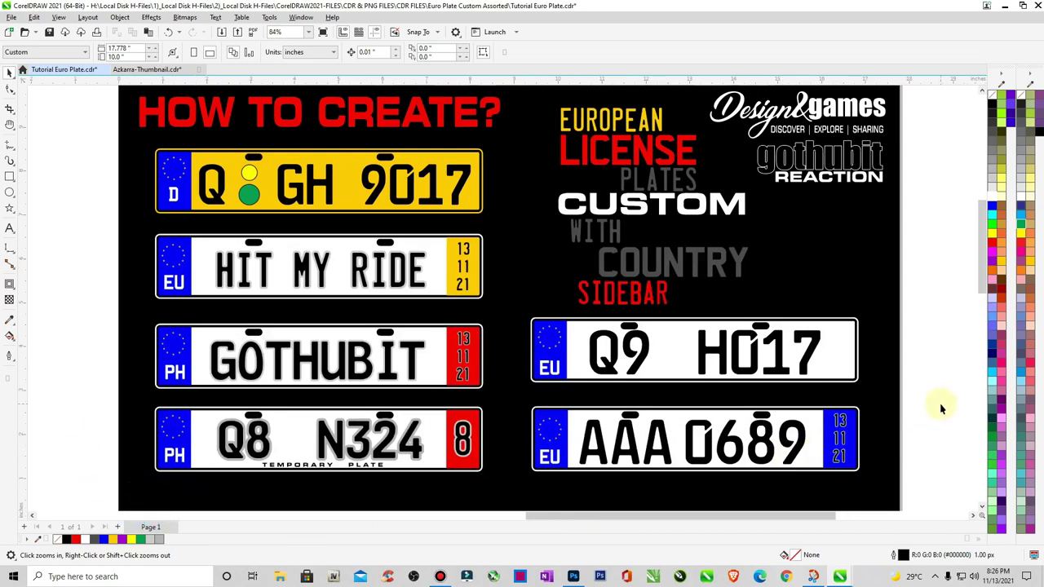
pyautogui.press('F9')
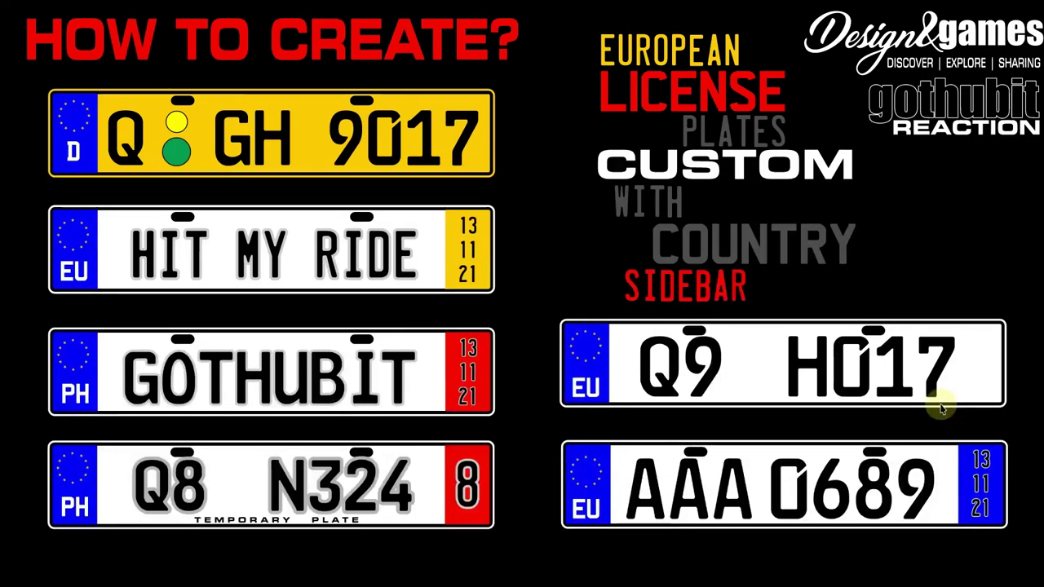